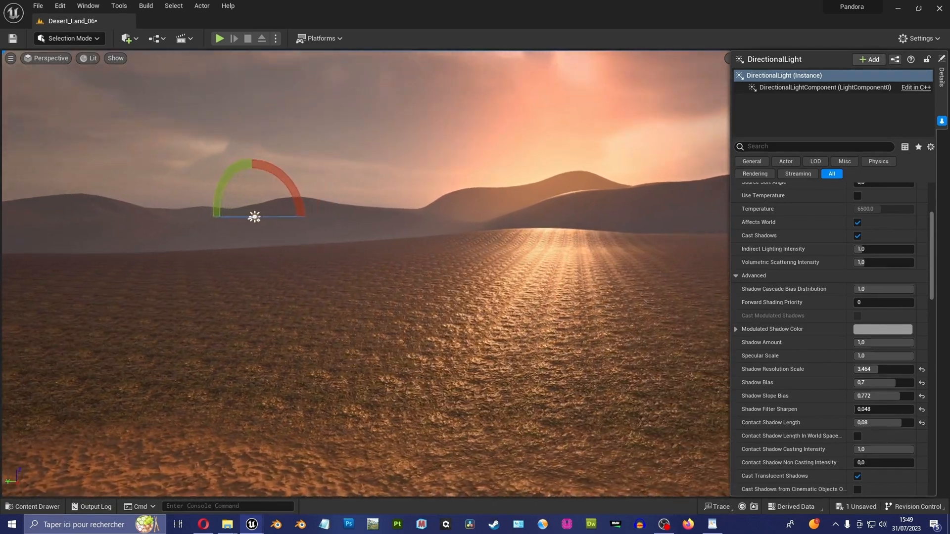
# Rotate the directional light to raise the sun and brighten the desert landscape.
pyautogui.moveTo(509, 272); pyautogui.dragTo(394, 285, button='right')
pyautogui.moveTo(582, 243); pyautogui.dragTo(582, 242, button='right')
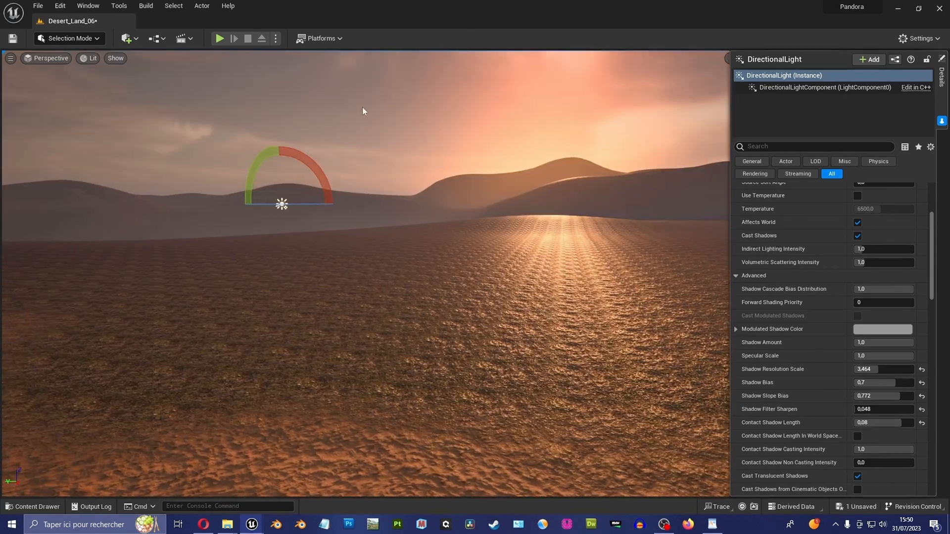
pyautogui.moveTo(271, 157); pyautogui.dragTo(249, 227)
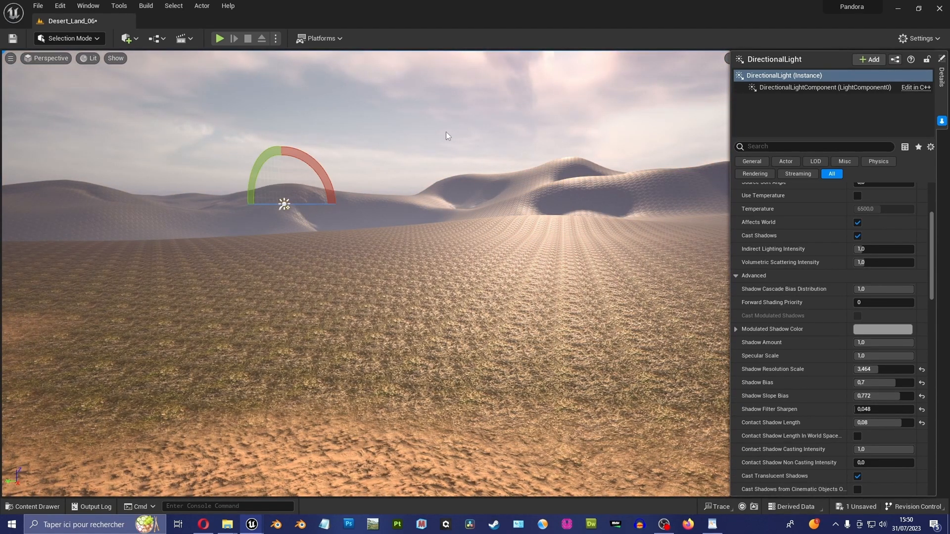
pyautogui.moveTo(550, 229); pyautogui.dragTo(524, 252, button='right')
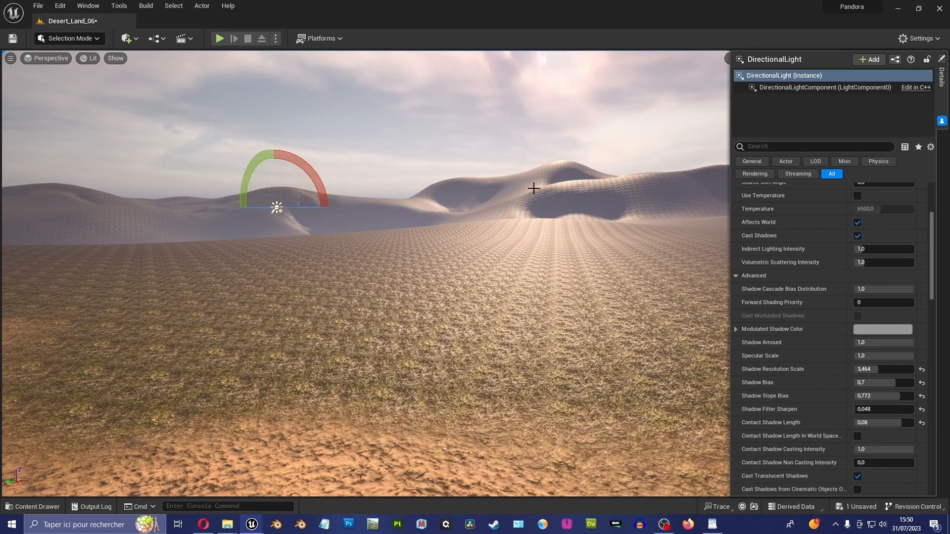
pyautogui.moveTo(579, 188); pyautogui.dragTo(586, 164, button='right')
pyautogui.moveTo(441, 181); pyautogui.dragTo(461, 202, button='right')
pyautogui.press('Right')
pyautogui.press('Left')
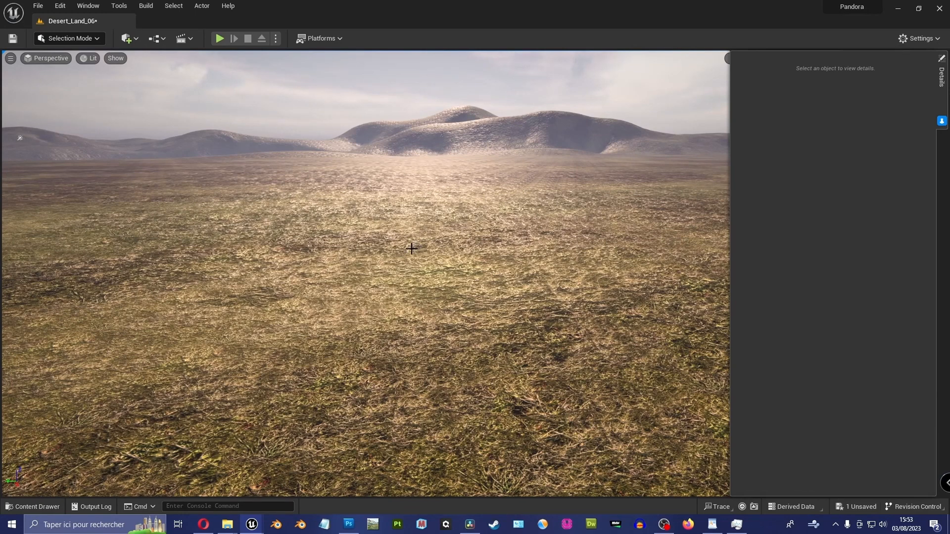
# Switch to Photoshop and create a new document 1200 pixels wide and 1200 pixels high.
pyautogui.click(348, 532)
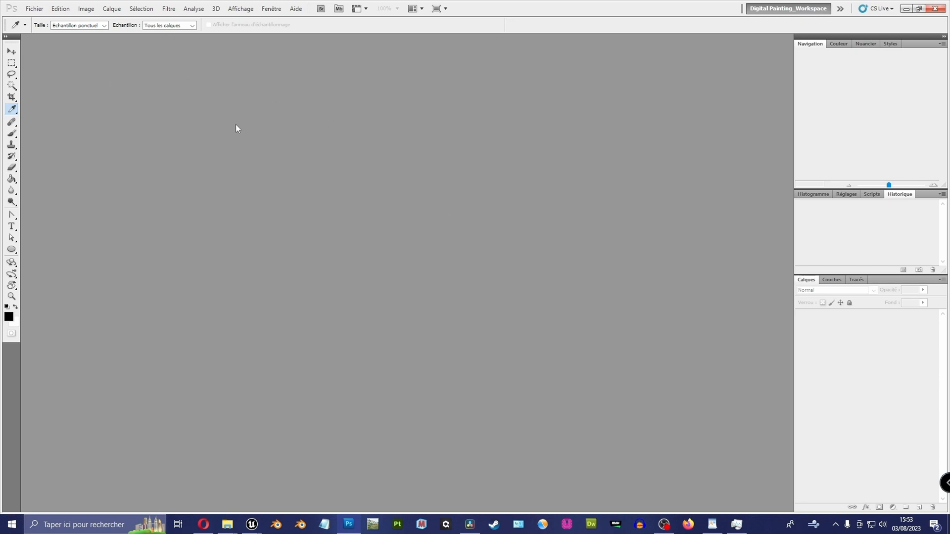
pyautogui.click(42, 9)
pyautogui.click(65, 18)
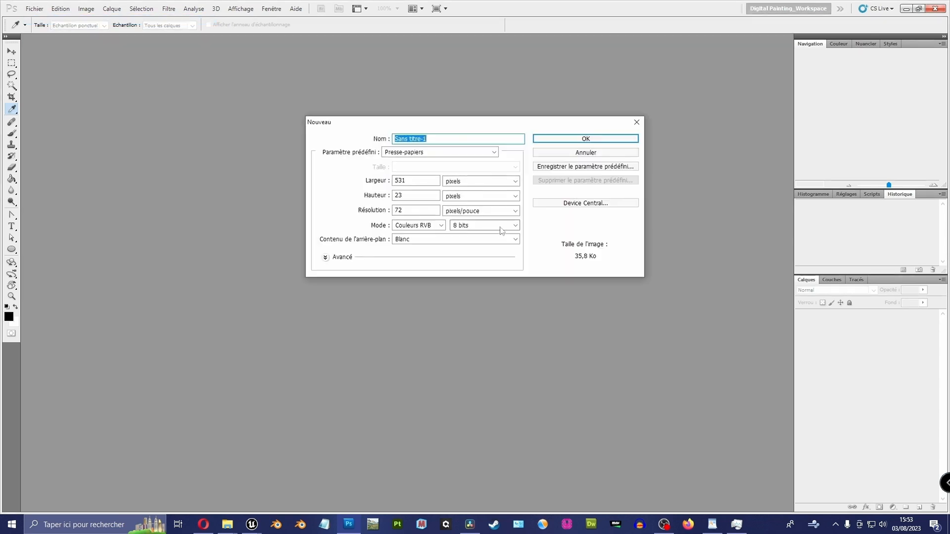
pyautogui.click(431, 184)
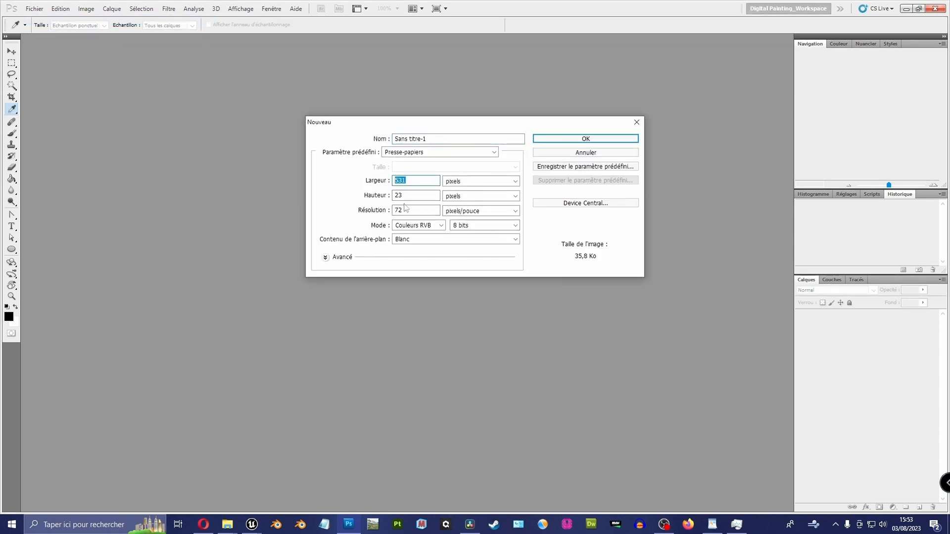
pyautogui.write('1200')
pyautogui.press('Tab')
pyautogui.press('Tab')
pyautogui.write('1')
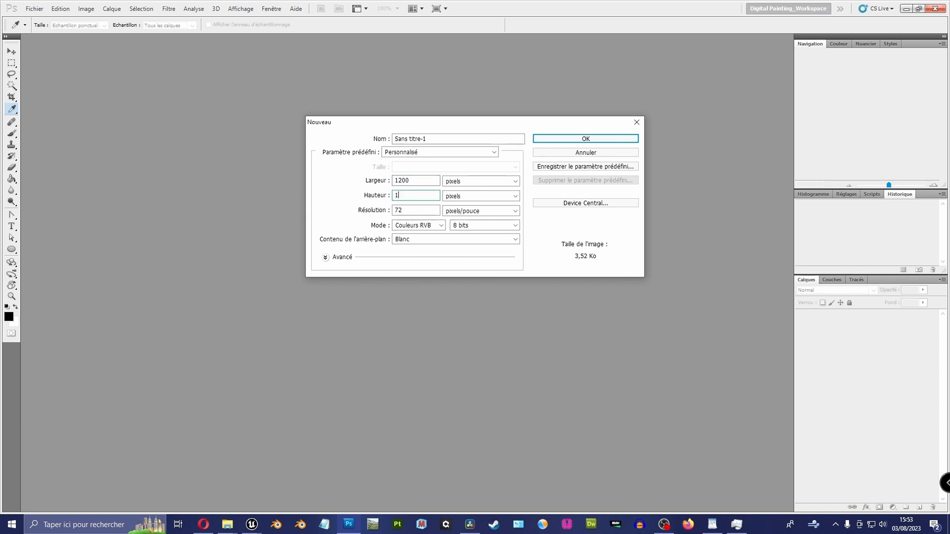
pyautogui.write('024')
pyautogui.doubleClick(413, 197)
pyautogui.write('1200')
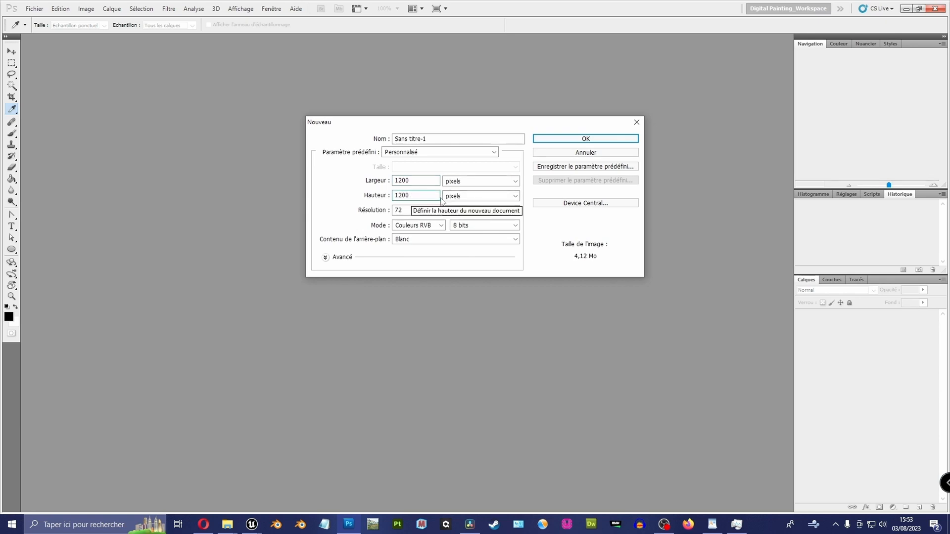
pyautogui.hotkey('shift', 'Tab')
pyautogui.hotkey('shift', 'Tab')
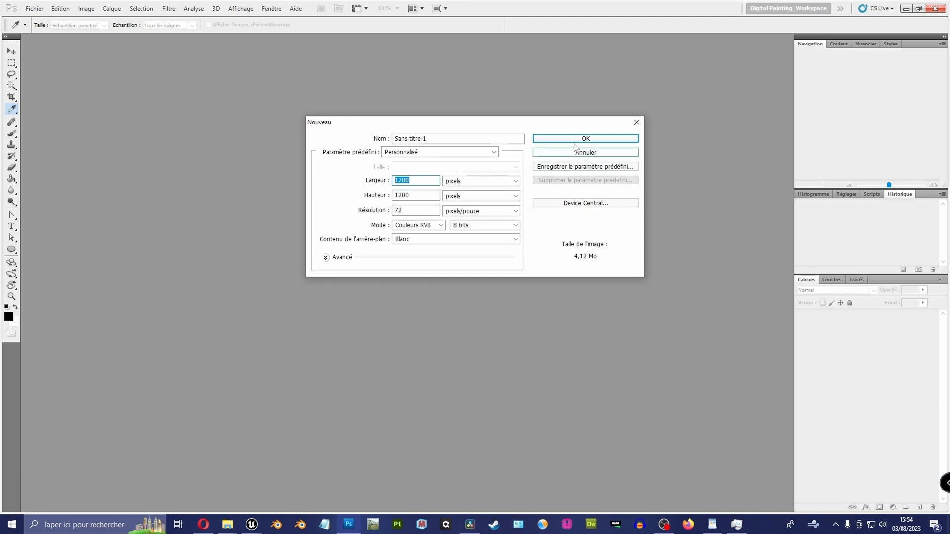
pyautogui.click(616, 140)
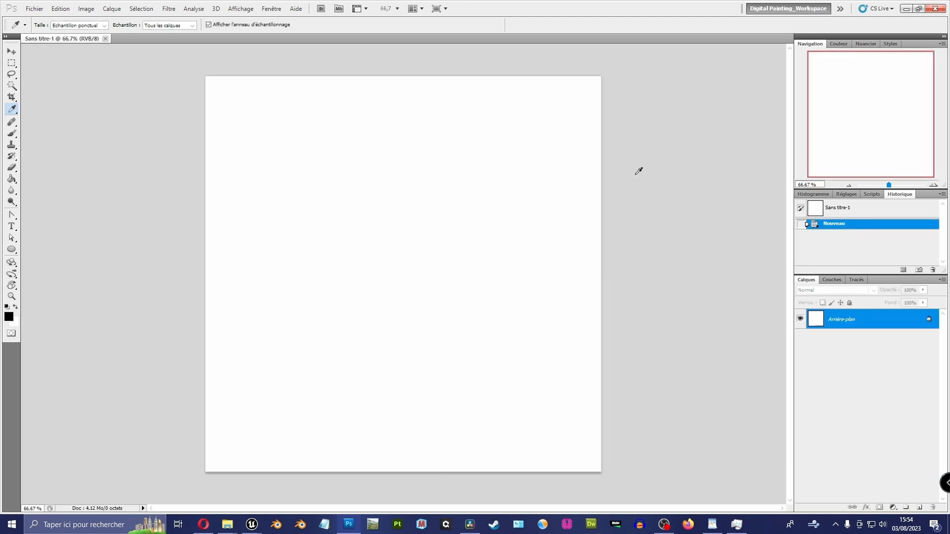
# Convert the background into a regular layer and add a new empty layer above it.
pyautogui.keyDown('alt'); pyautogui.doubleClick(890, 327); pyautogui.keyUp('alt')
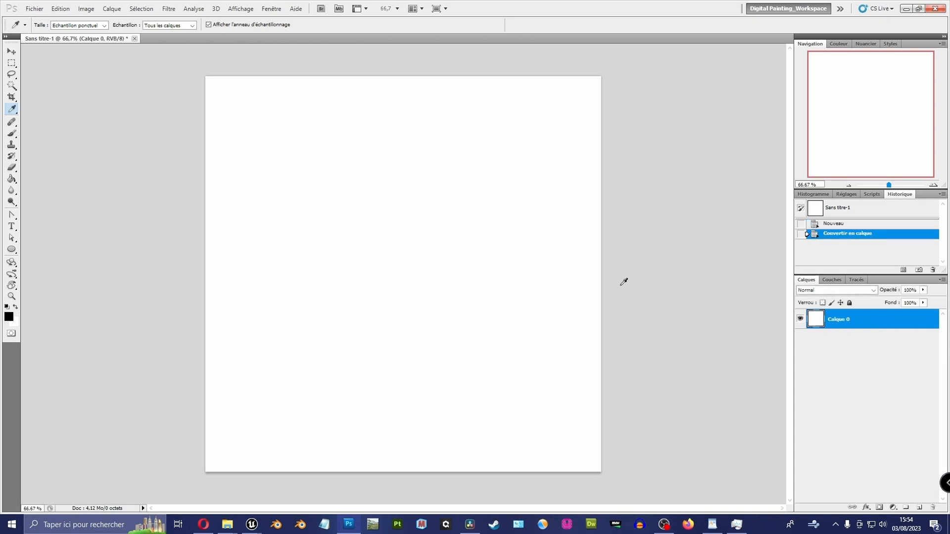
pyautogui.click(919, 508)
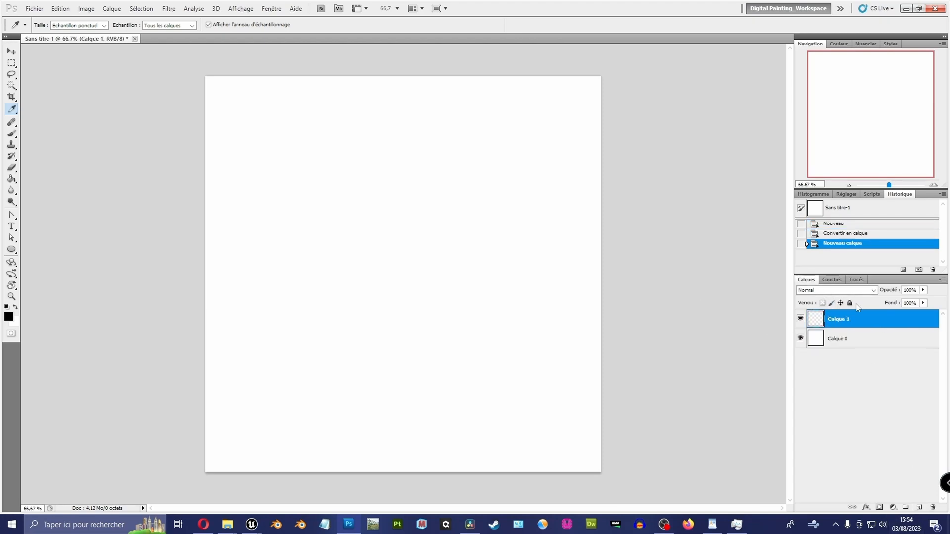
# Fill the new layer with the Clouds (Nuages) render filter.
pyautogui.click(193, 9)
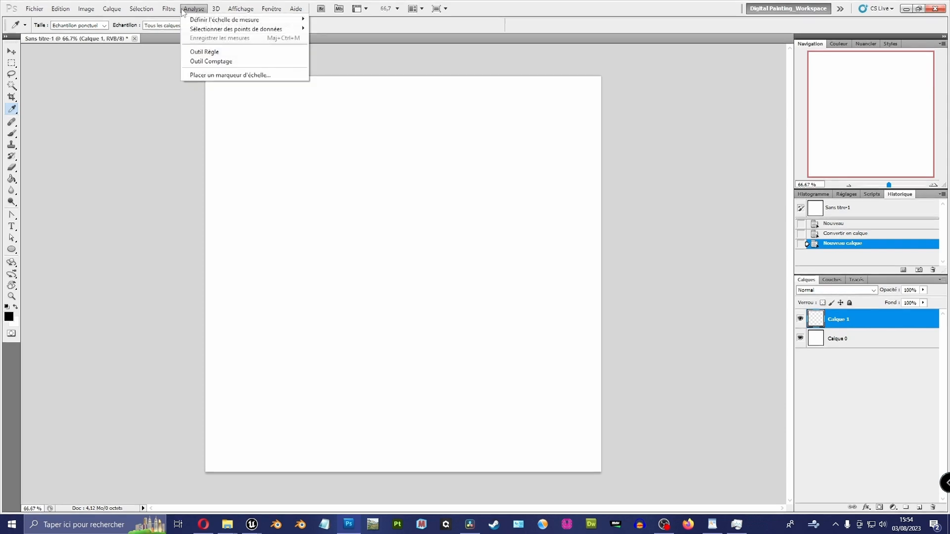
pyautogui.moveTo(233, 166)
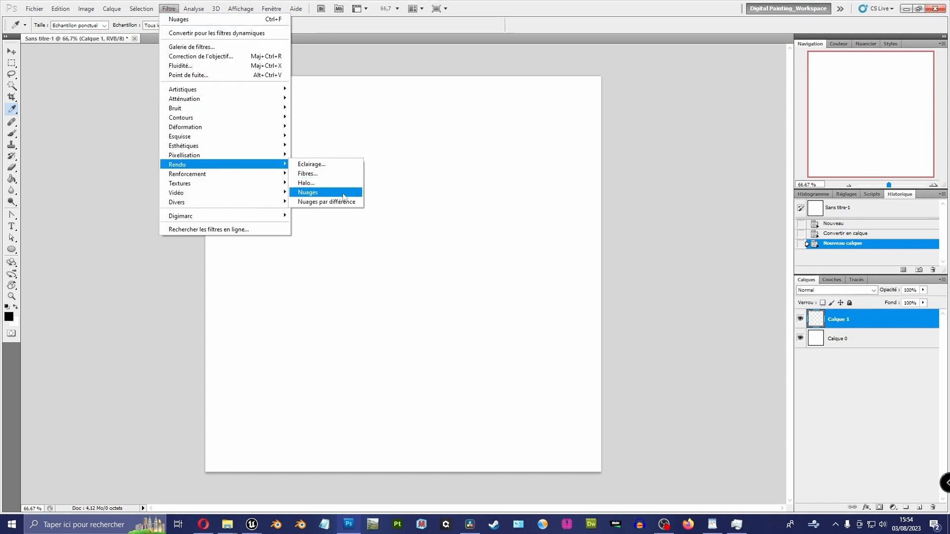
pyautogui.click(308, 192)
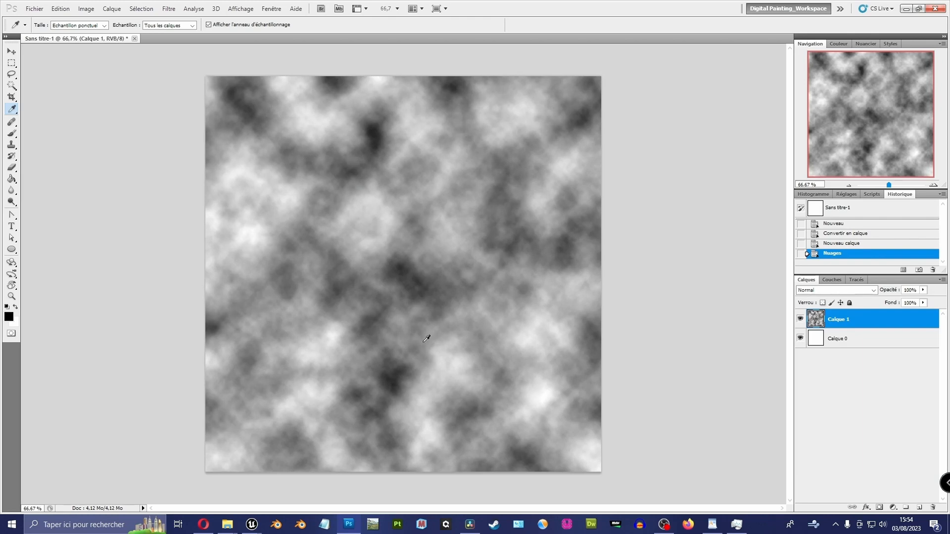
# Examine the cloud texture's detail up close across different areas of the canvas.
pyautogui.hotkey('ctrl', '+')
pyautogui.hotkey('ctrl', '+')
pyautogui.hotkey('ctrl', '+')
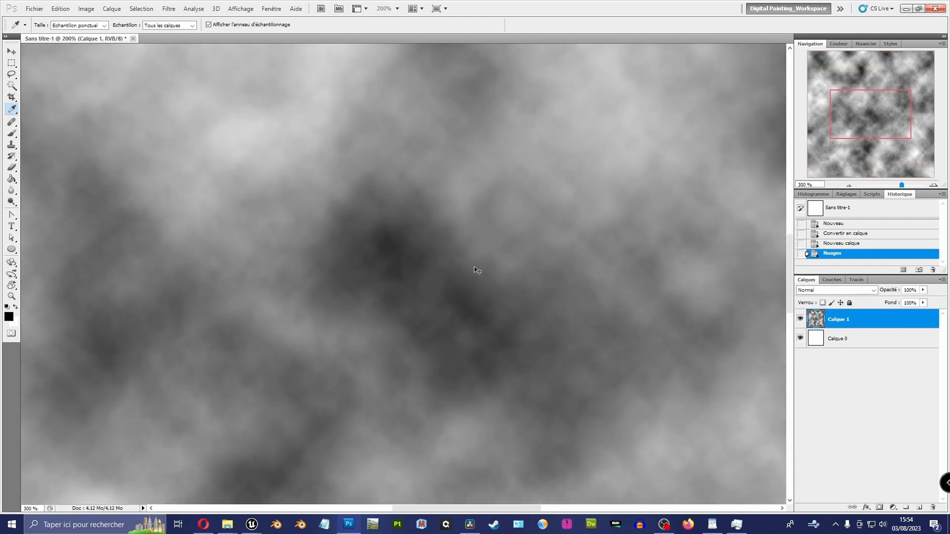
pyautogui.moveTo(421, 169); pyautogui.dragTo(134, 500)
pyautogui.moveTo(319, 230); pyautogui.dragTo(683, 371)
pyautogui.moveTo(188, 285); pyautogui.dragTo(47, 330)
pyautogui.moveTo(506, 265); pyautogui.dragTo(162, 107)
pyautogui.hotkey('ctrl', '-')
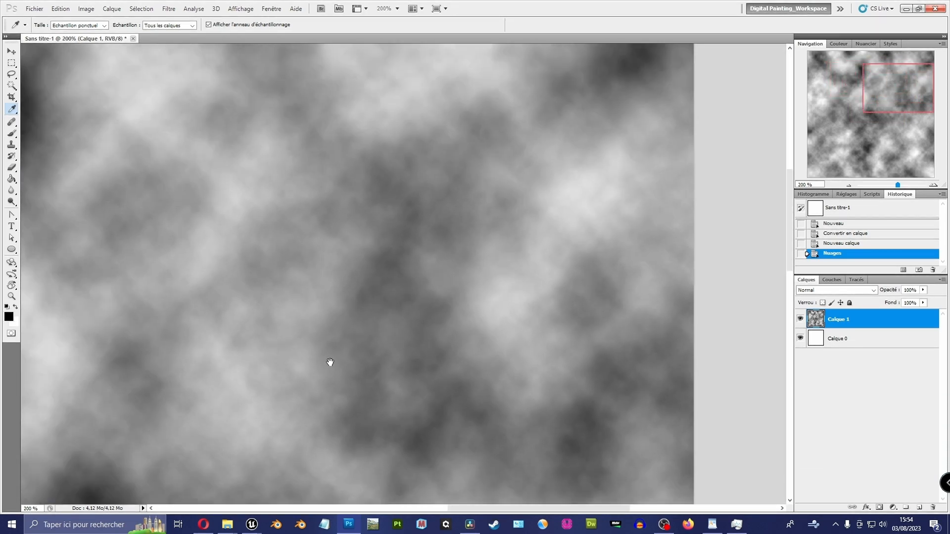
pyautogui.moveTo(328, 363); pyautogui.dragTo(445, 257)
pyautogui.moveTo(345, 283); pyautogui.dragTo(458, 238)
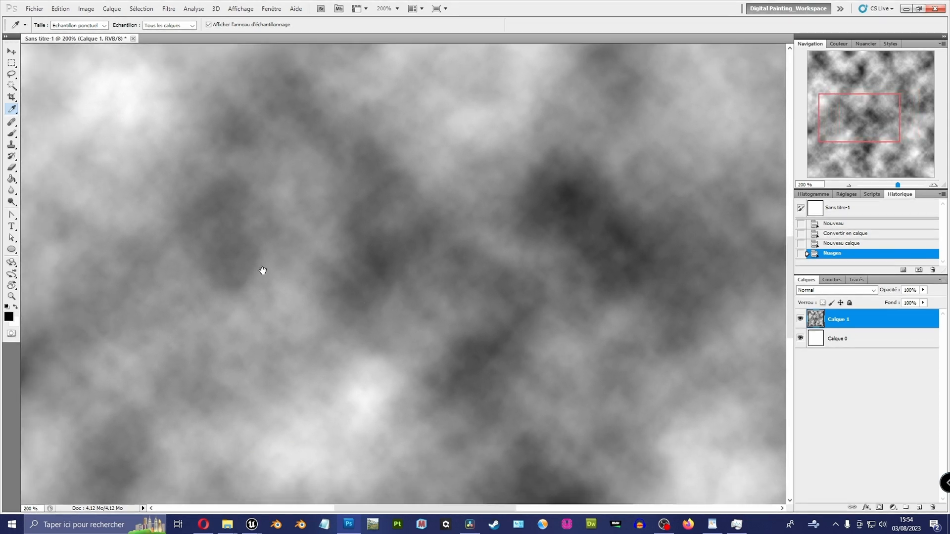
pyautogui.hotkey('ctrl', '-')
pyautogui.hotkey('ctrl', '-')
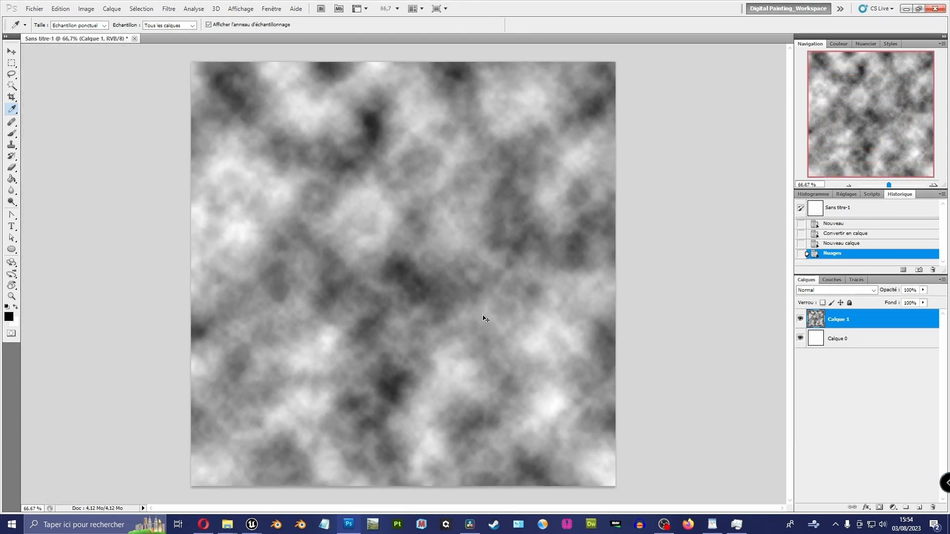
pyautogui.hotkey('ctrl', '+')
pyautogui.moveTo(471, 316); pyautogui.dragTo(496, 246)
pyautogui.hotkey('ctrl', '-')
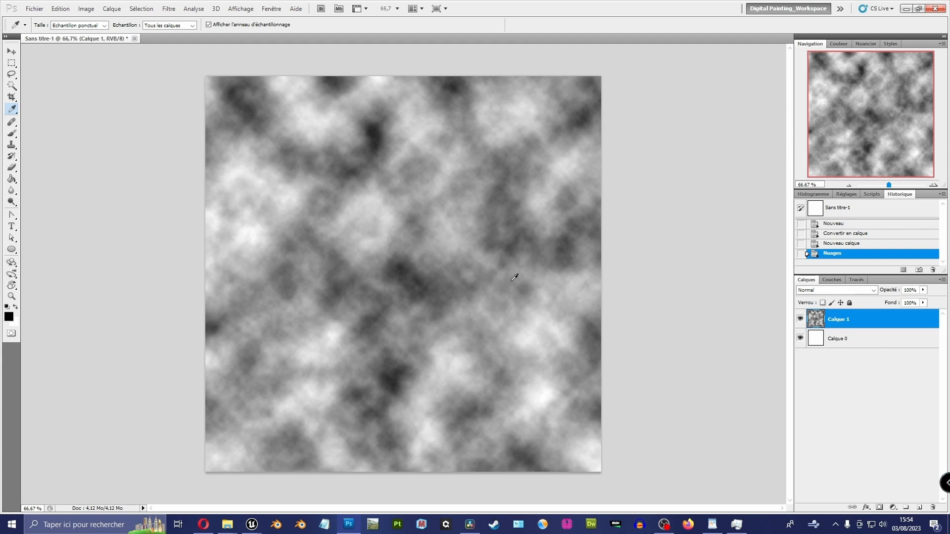
# Offset the cloud layer 600 pixels horizontally and 600 pixels vertically with the Translation filter, wrapping the pixels around.
pyautogui.click(169, 9)
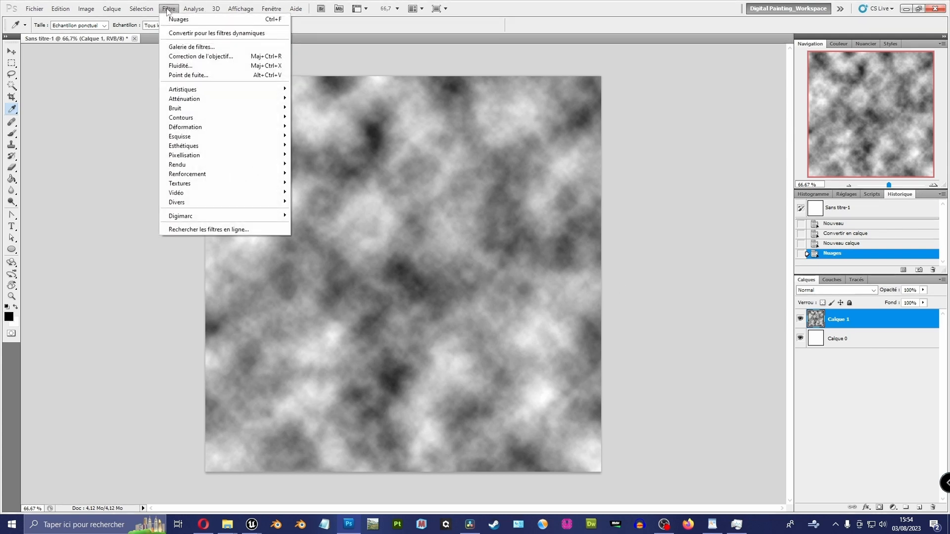
pyautogui.moveTo(222, 202)
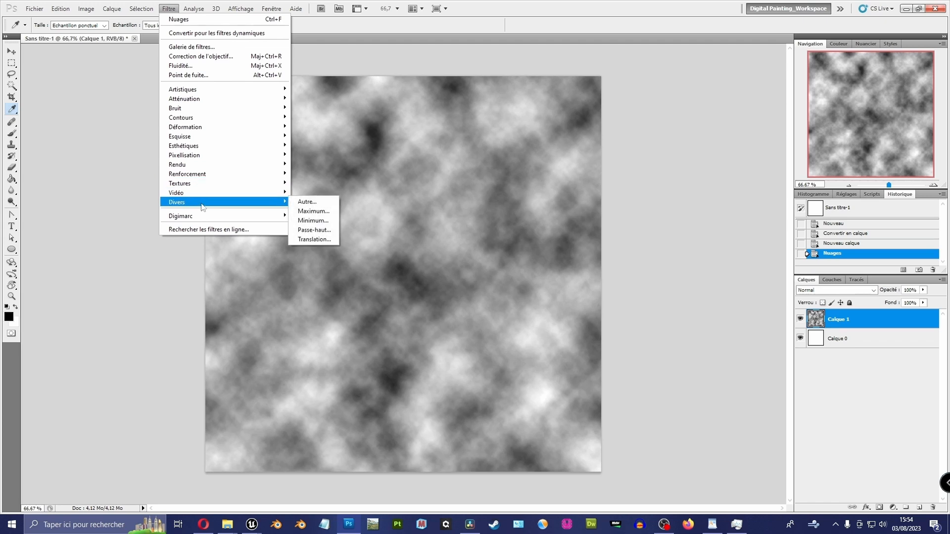
pyautogui.click(326, 239)
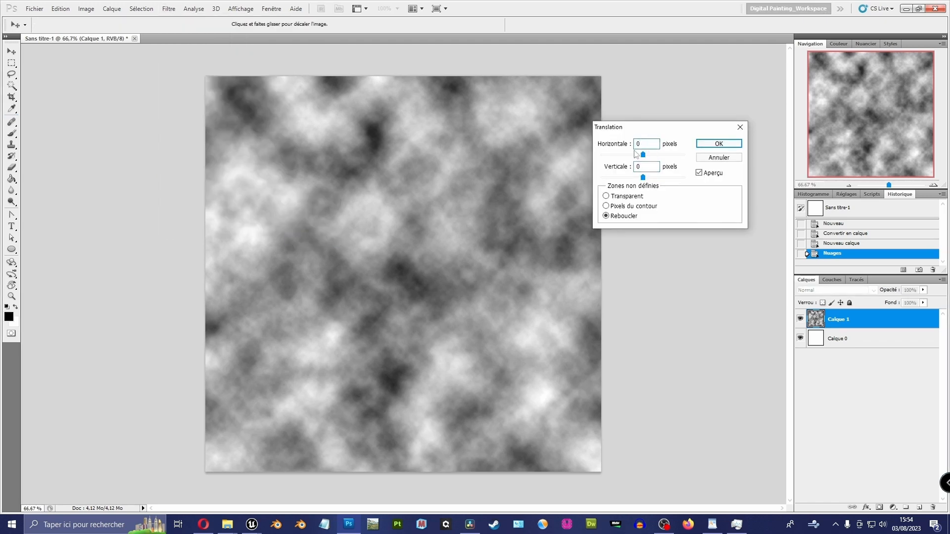
pyautogui.write('600')
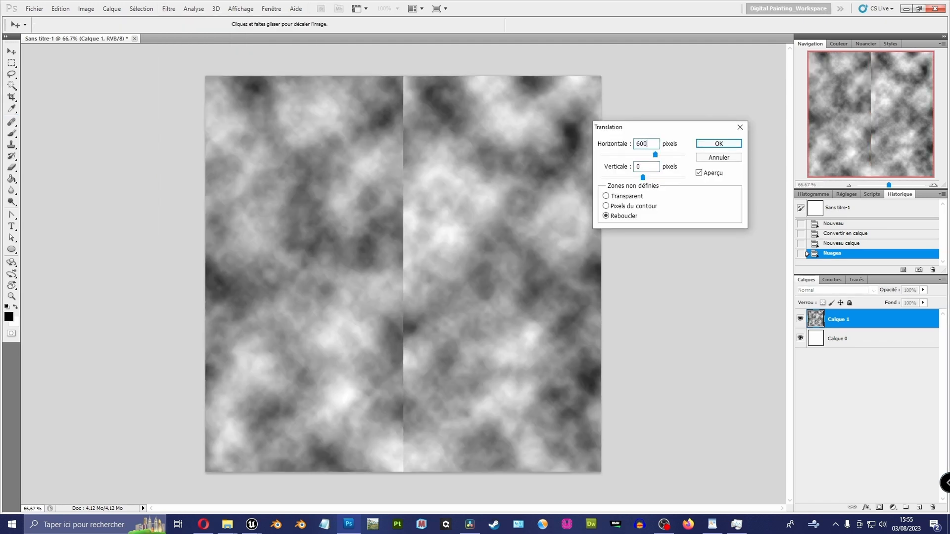
pyautogui.press('Tab')
pyautogui.write('60')
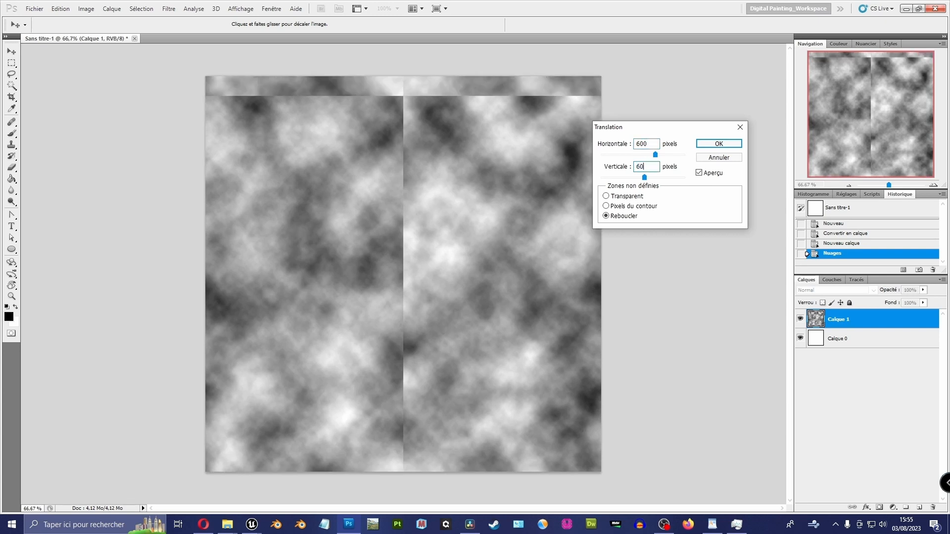
pyautogui.write('0')
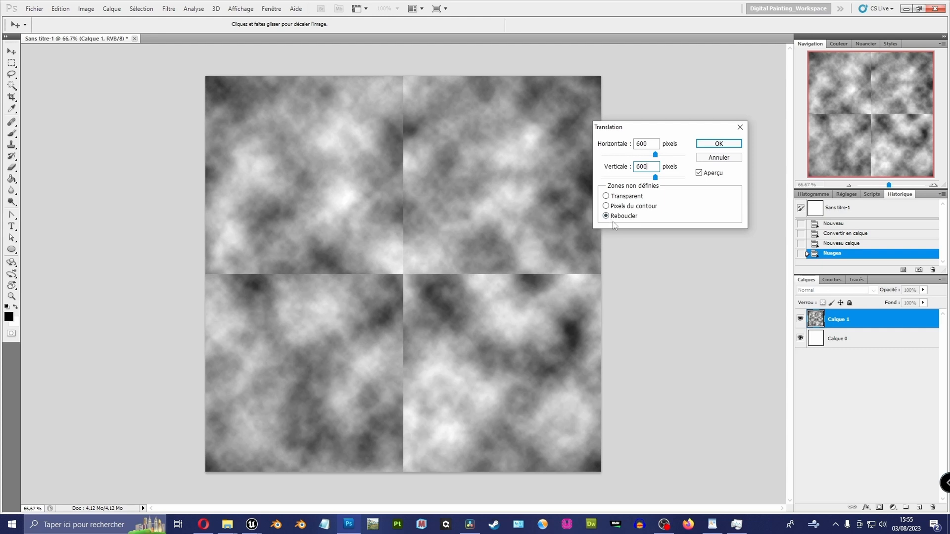
pyautogui.click(718, 144)
pyautogui.press('i')
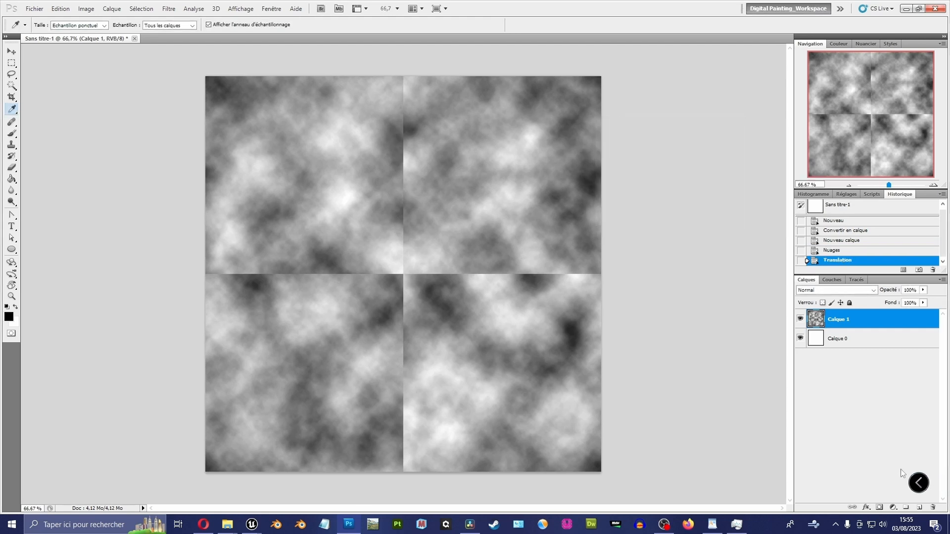
# On a new layer, hide the upper half of the vertical seam using the Clone Stamp with an 80-pixel brush.
pyautogui.click(920, 507)
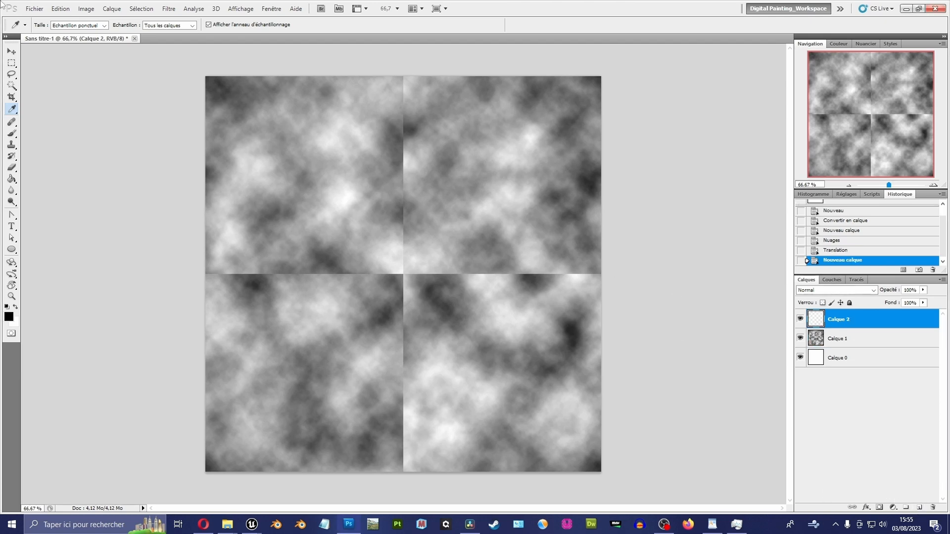
pyautogui.click(11, 146)
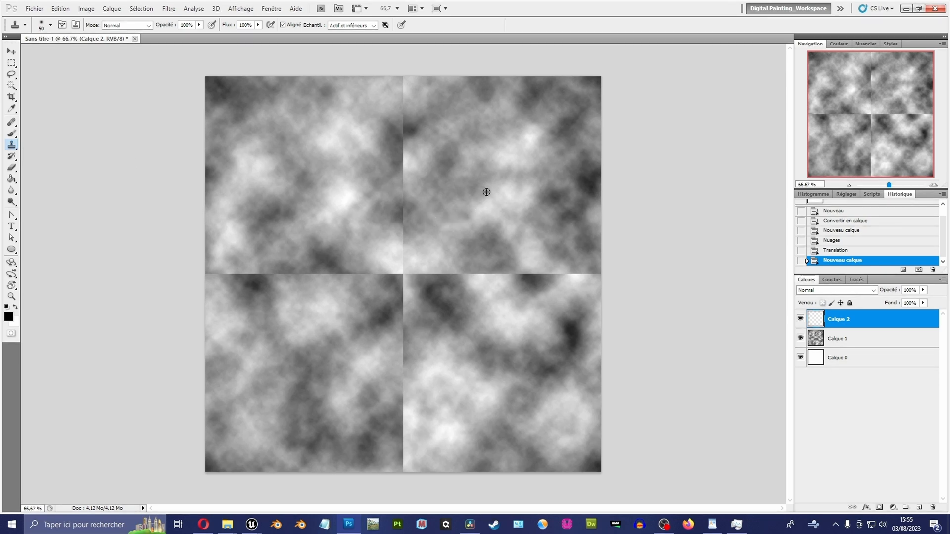
pyautogui.keyDown('alt'); pyautogui.click(523, 168); pyautogui.keyUp('alt')
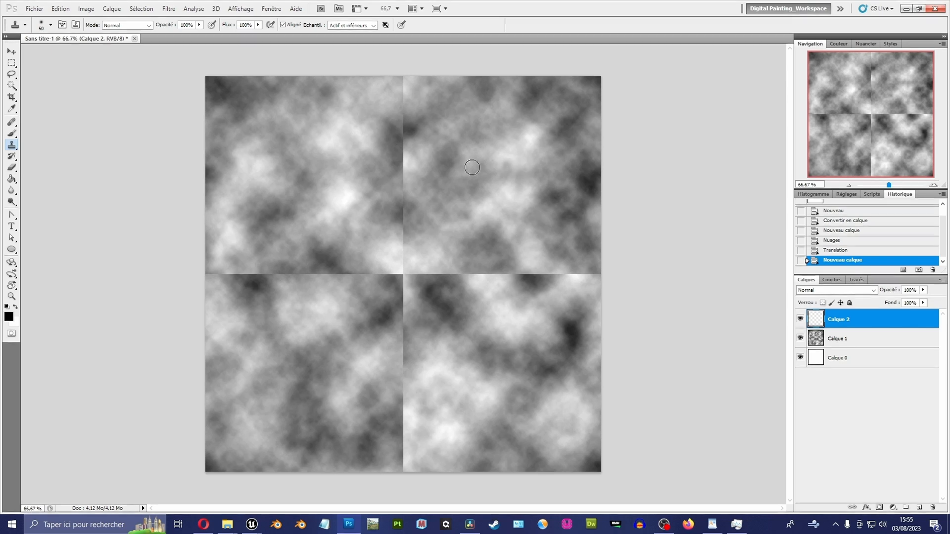
pyautogui.press(']')
pyautogui.press(']')
pyautogui.press(']')
pyautogui.moveTo(407, 185)
pyautogui.mouseDown()
pyautogui.moveTo(403, 128)
pyautogui.moveTo(399, 209)
pyautogui.moveTo(404, 192)
pyautogui.mouseUp()
pyautogui.keyDown('alt'); pyautogui.click(322, 156); pyautogui.keyUp('alt')
pyautogui.moveTo(402, 84); pyautogui.dragTo(402, 223)
pyautogui.moveTo(404, 191)
pyautogui.mouseDown()
pyautogui.moveTo(403, 261)
pyautogui.moveTo(416, 285)
pyautogui.mouseUp()
# Clone nearby cloud areas over the lower half of the vertical seam down to the canvas edge.
pyautogui.keyDown('alt'); pyautogui.click(440, 247); pyautogui.keyUp('alt')
pyautogui.moveTo(415, 294); pyautogui.dragTo(409, 347)
pyautogui.keyDown('alt'); pyautogui.click(545, 340); pyautogui.keyUp('alt')
pyautogui.moveTo(401, 264); pyautogui.dragTo(410, 277)
pyautogui.moveTo(408, 357); pyautogui.dragTo(398, 461)
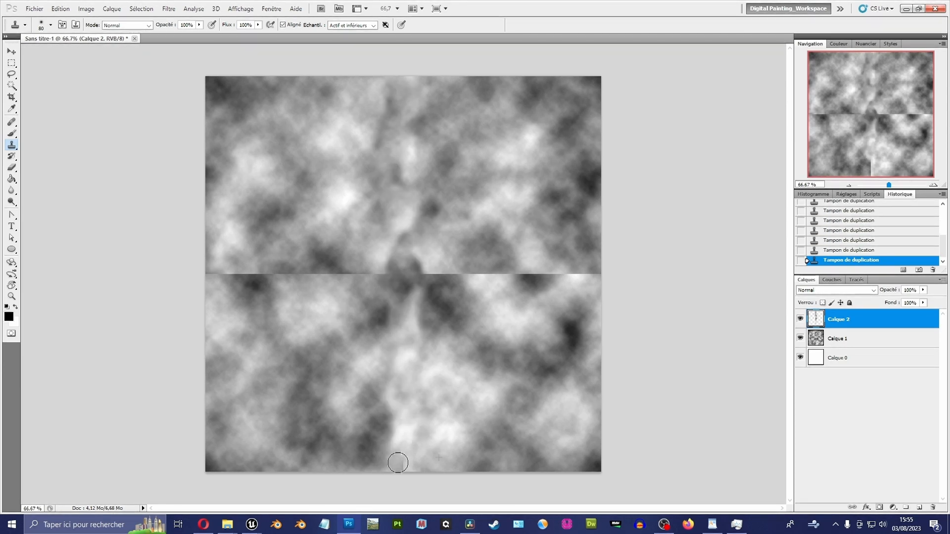
# Reduce the Clone Stamp brush to 45 pixels and clone over the horizontal seam just right of the centre.
pyautogui.moveTo(415, 269); pyautogui.dragTo(430, 269)
pyautogui.hotkey('ctrl', 'z')
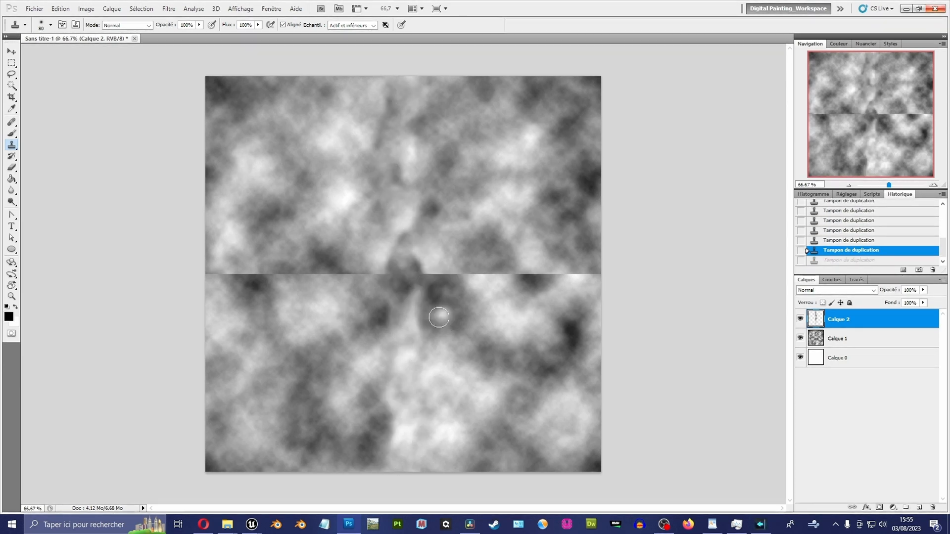
pyautogui.press('[')
pyautogui.press('[')
pyautogui.press('[')
pyautogui.press('[')
pyautogui.keyDown('alt'); pyautogui.click(427, 316); pyautogui.keyUp('alt')
pyautogui.click(425, 275)
pyautogui.moveTo(424, 274)
pyautogui.mouseDown()
pyautogui.moveTo(527, 274)
pyautogui.moveTo(216, 275)
pyautogui.moveTo(292, 269)
pyautogui.moveTo(362, 280)
pyautogui.moveTo(390, 271)
pyautogui.moveTo(392, 283)
pyautogui.moveTo(398, 271)
pyautogui.moveTo(406, 288)
pyautogui.moveTo(466, 276)
pyautogui.moveTo(409, 301)
pyautogui.moveTo(442, 274)
pyautogui.moveTo(456, 284)
pyautogui.mouseUp()
# Set the Clone Stamp opacity to 52% and blend away the horizontal seam using several sampled cloud areas.
pyautogui.press('F5')
pyautogui.press('F5')
pyautogui.press('5')
pyautogui.press('2')
pyautogui.keyDown('alt'); pyautogui.click(355, 241); pyautogui.keyUp('alt')
pyautogui.keyDown('alt'); pyautogui.click(401, 247); pyautogui.keyUp('alt')
pyautogui.keyDown('alt'); pyautogui.click(490, 245); pyautogui.keyUp('alt')
pyautogui.keyDown('alt'); pyautogui.click(427, 396); pyautogui.keyUp('alt')
# Clone over the rest of the horizontal seam near the canvas's right edge.
pyautogui.press('F5')
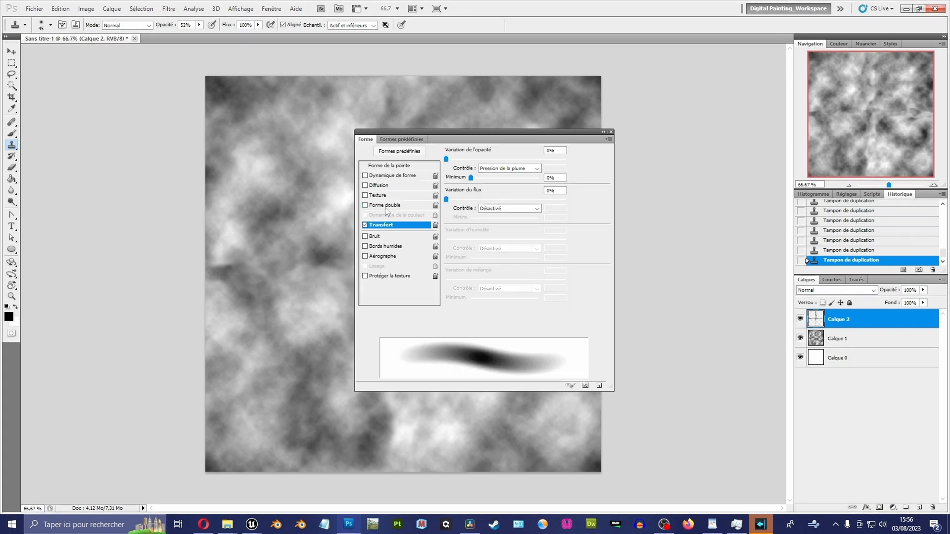
pyautogui.press('F5')
pyautogui.moveTo(574, 271)
pyautogui.mouseDown()
pyautogui.moveTo(594, 274)
pyautogui.moveTo(542, 270)
pyautogui.moveTo(536, 287)
pyautogui.mouseUp()
pyautogui.keyDown('alt'); pyautogui.click(550, 196); pyautogui.keyUp('alt')
pyautogui.moveTo(570, 284); pyautogui.dragTo(586, 279)
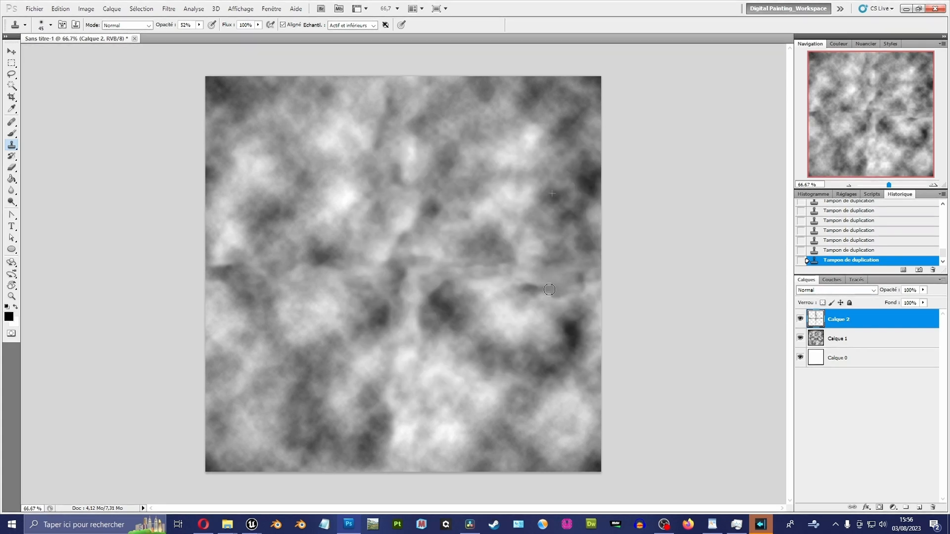
# Clone sampled cloud areas over the remaining horizontal seam marks around the canvas centre and toward its left and right edges.
pyautogui.moveTo(501, 248); pyautogui.dragTo(429, 293)
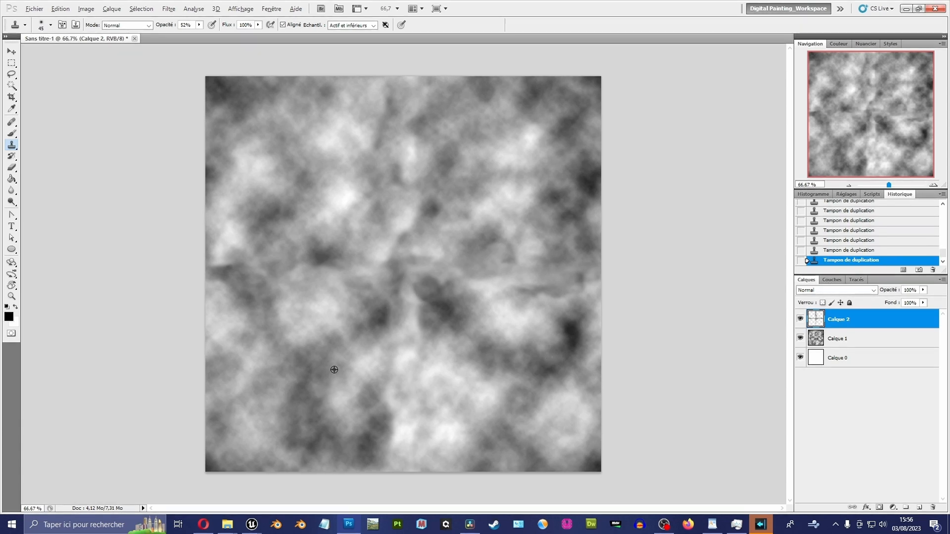
pyautogui.moveTo(419, 281)
pyautogui.mouseDown()
pyautogui.moveTo(430, 293)
pyautogui.moveTo(435, 272)
pyautogui.moveTo(412, 290)
pyautogui.mouseUp()
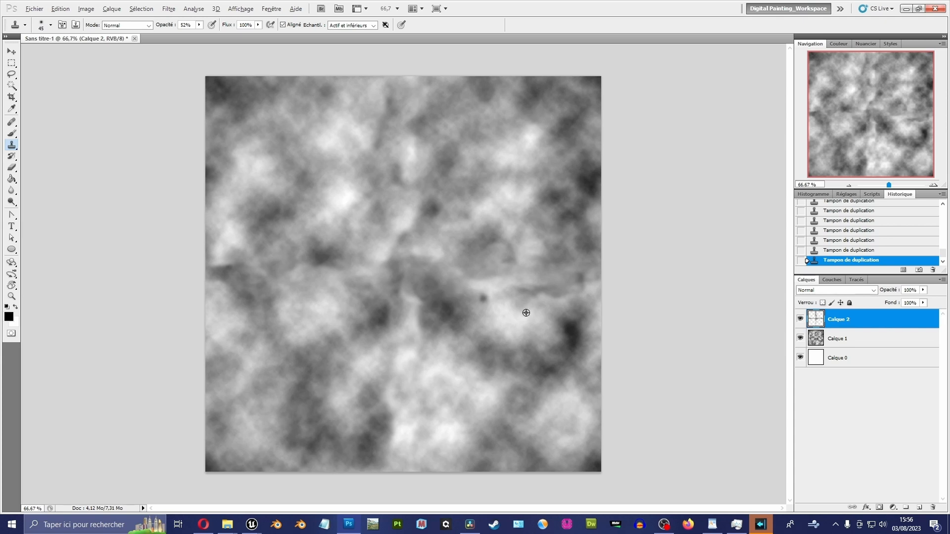
pyautogui.keyDown('alt'); pyautogui.click(509, 322); pyautogui.keyUp('alt')
pyautogui.moveTo(524, 293); pyautogui.dragTo(562, 293)
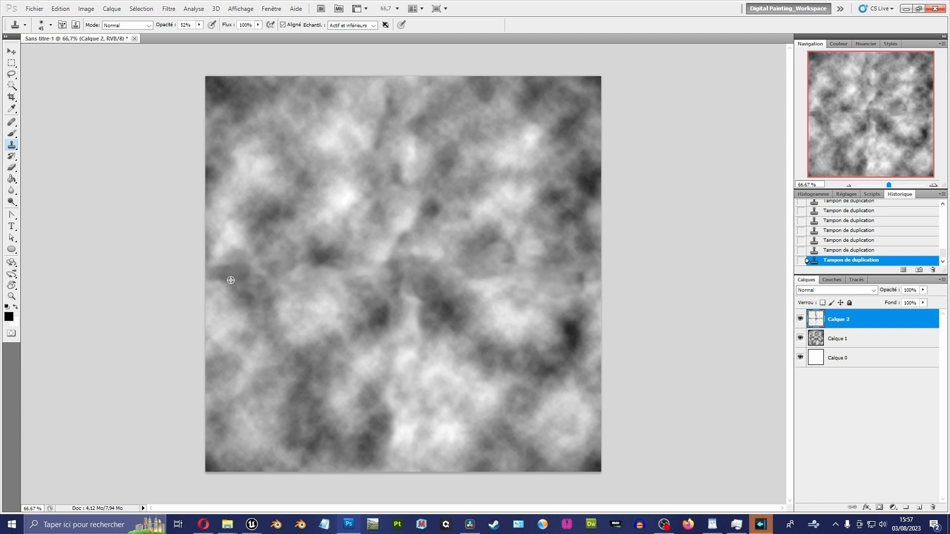
# Compare the clouds with the clone layer hidden and shown, and merge it into the cloud layer below.
pyautogui.click(801, 319)
pyautogui.click(800, 319)
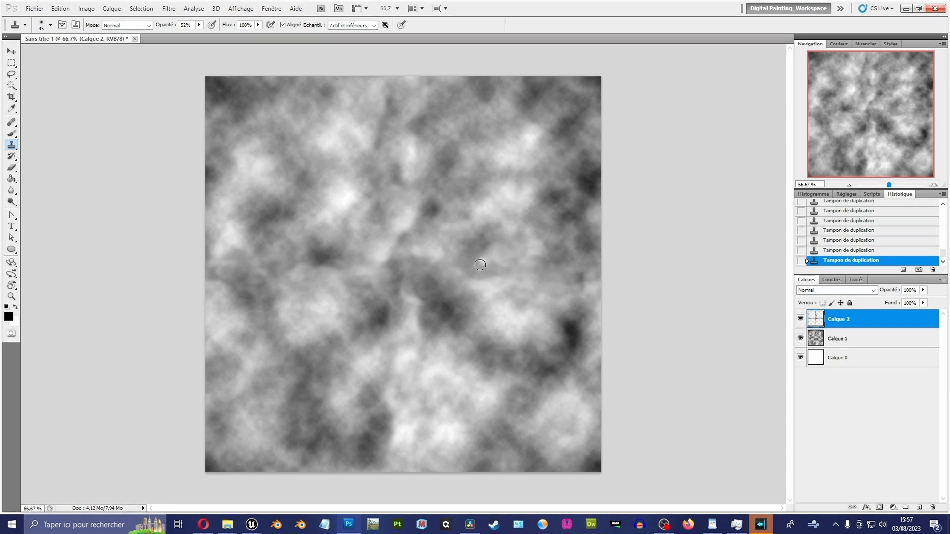
pyautogui.hotkey('ctrl', 'e')
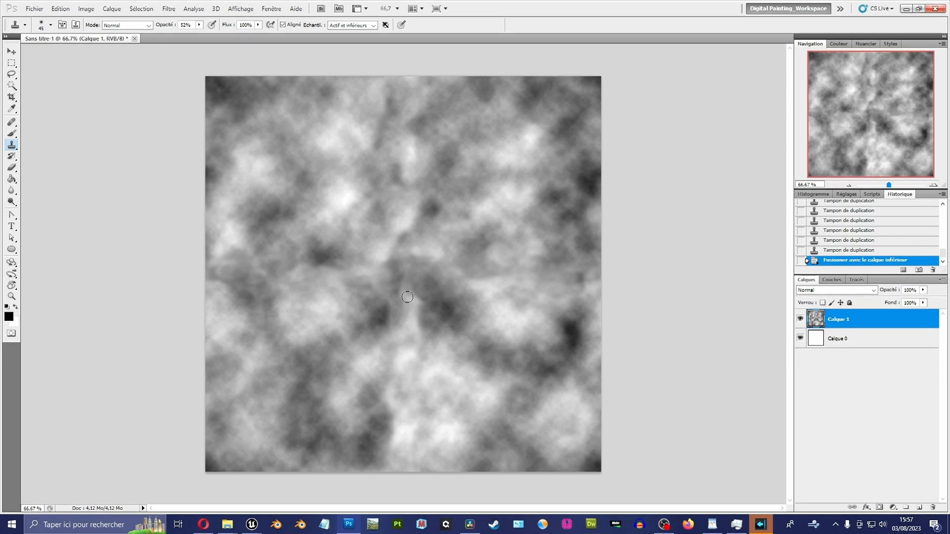
# Offset the merged cloud layer by +600 pixels horizontally and vertically with wrap around.
pyautogui.press('alt')
pyautogui.press('r')
pyautogui.moveTo(222, 203)
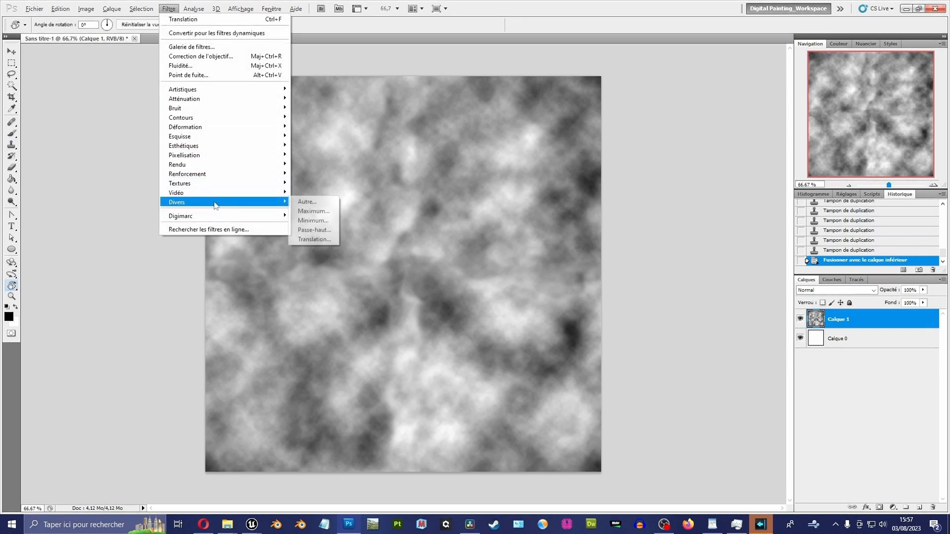
pyautogui.click(325, 239)
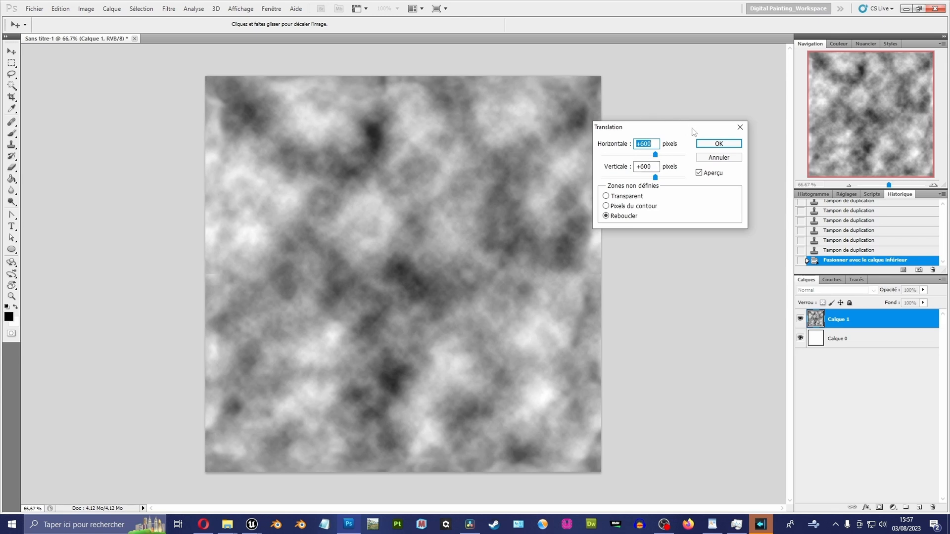
pyautogui.click(719, 143)
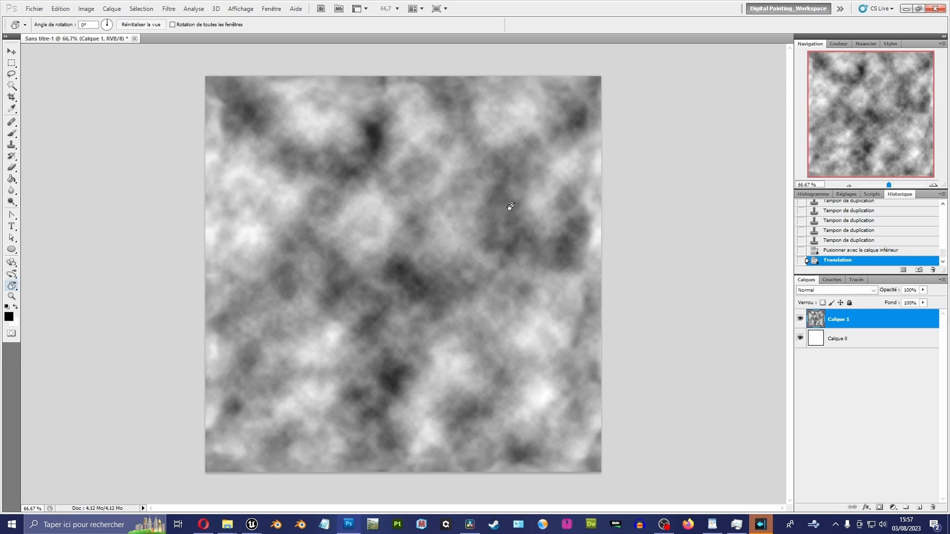
# Try Levels with input black point 95 and white point 156 on the clouds, and revert to the offset state.
pyautogui.click(86, 8)
pyautogui.moveTo(123, 33)
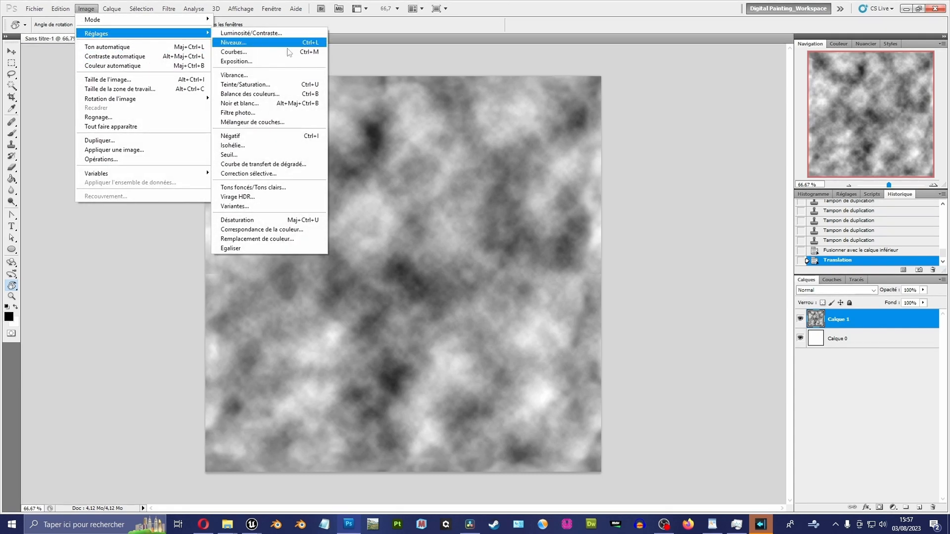
pyautogui.click(257, 43)
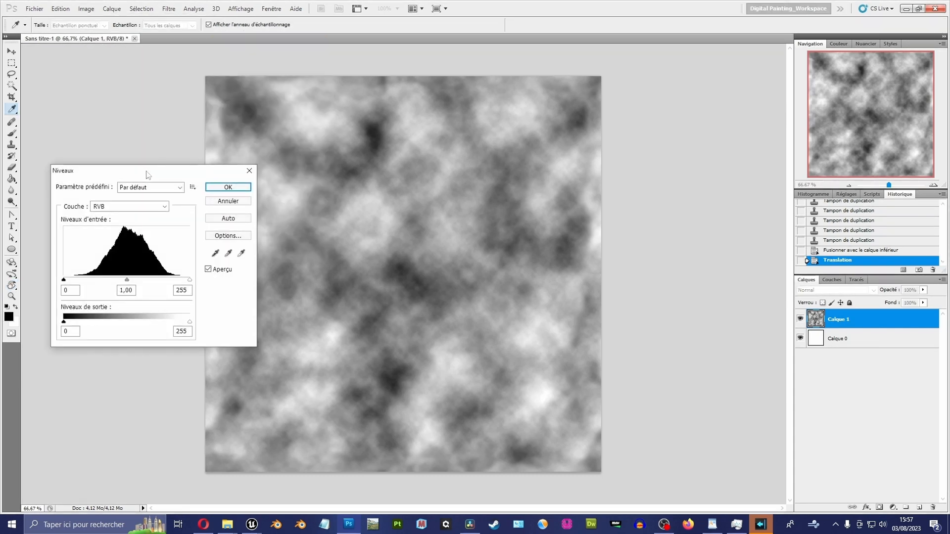
pyautogui.moveTo(146, 174); pyautogui.dragTo(590, 144)
pyautogui.moveTo(508, 249); pyautogui.dragTo(552, 249)
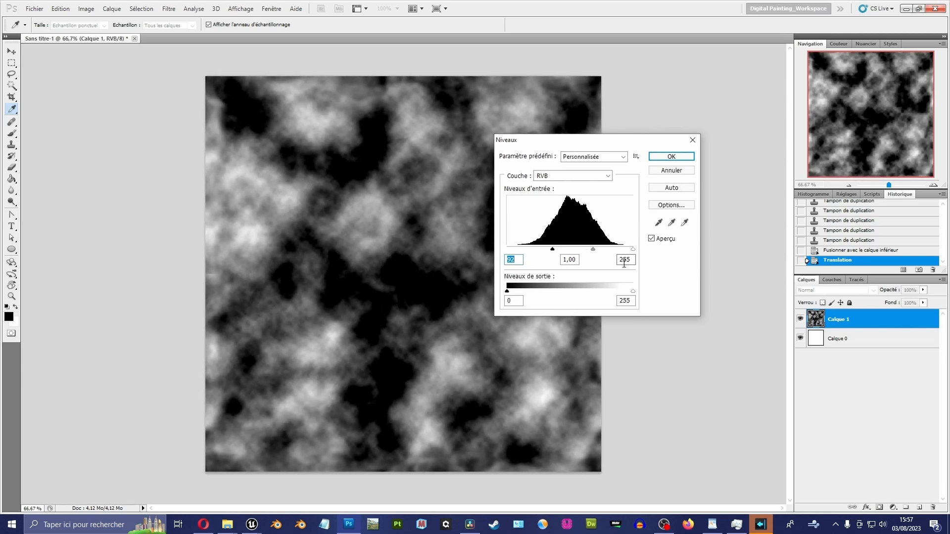
pyautogui.moveTo(633, 249); pyautogui.dragTo(558, 249)
pyautogui.moveTo(556, 253); pyautogui.dragTo(584, 254)
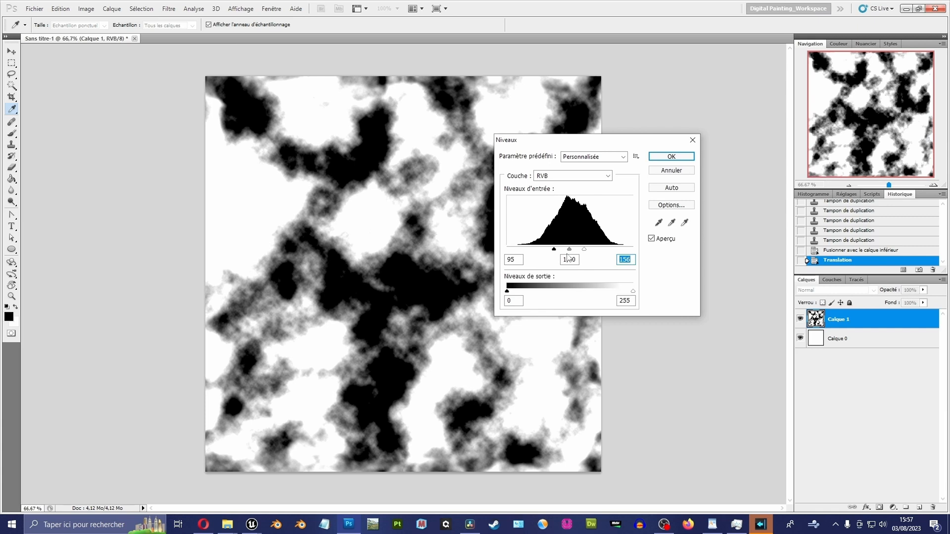
pyautogui.moveTo(546, 146); pyautogui.dragTo(624, 158)
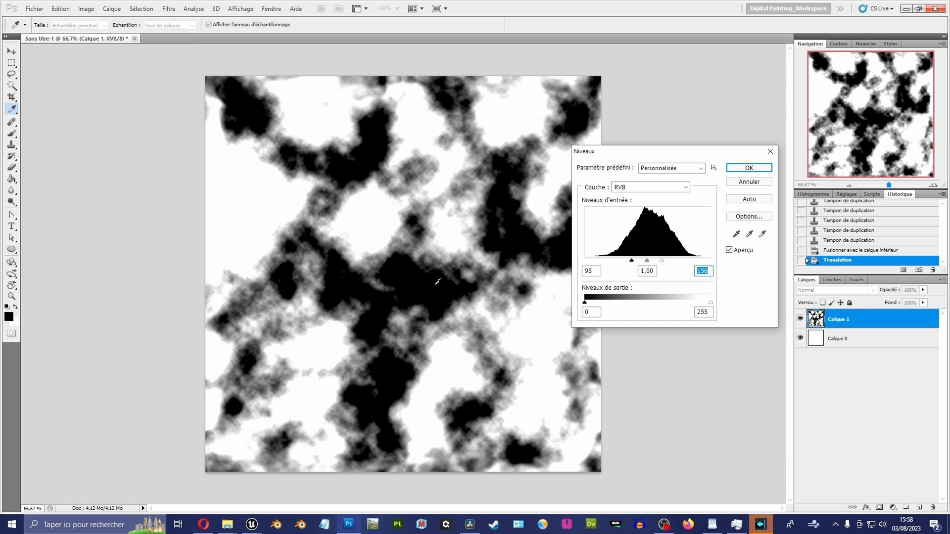
pyautogui.click(749, 168)
pyautogui.press('r')
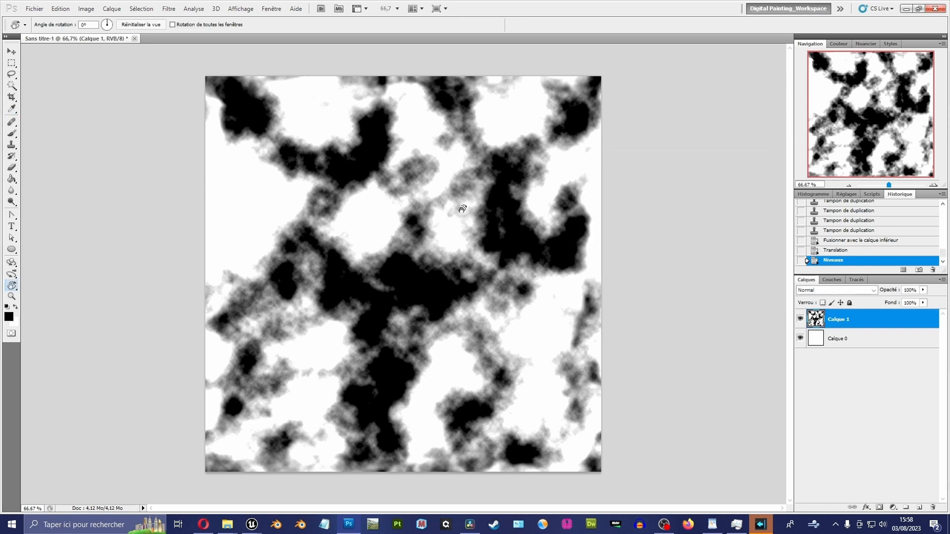
pyautogui.click(841, 253)
# Apply the Difference Clouds filter five times to the cloud layer.
pyautogui.click(169, 9)
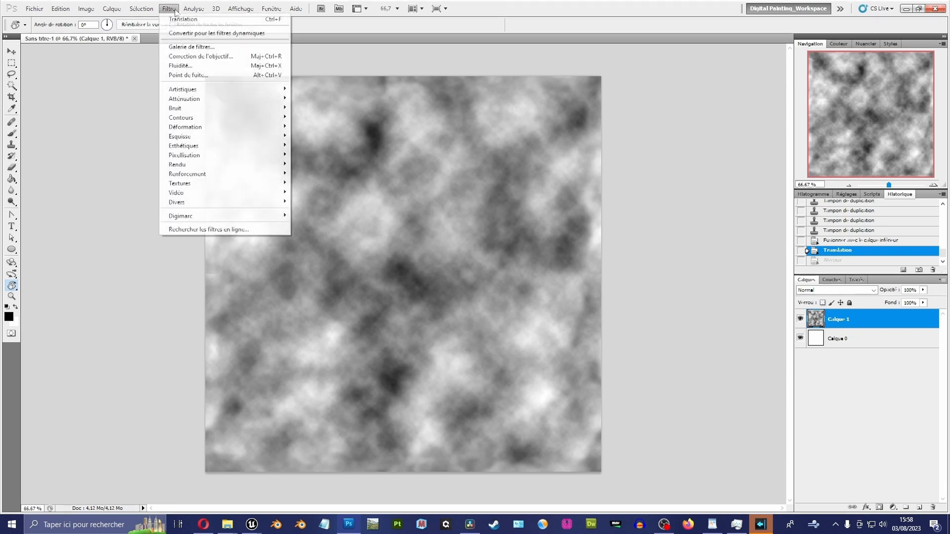
pyautogui.moveTo(198, 203)
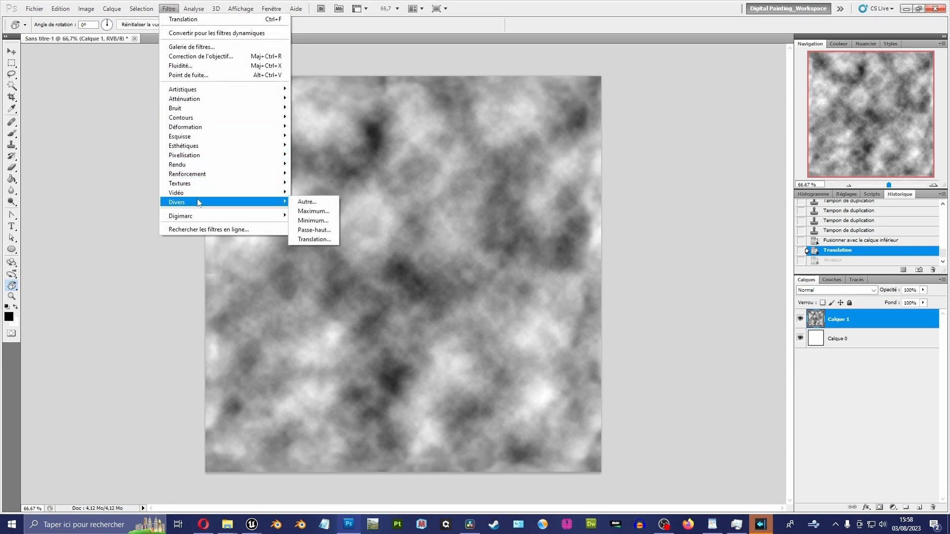
pyautogui.moveTo(222, 165)
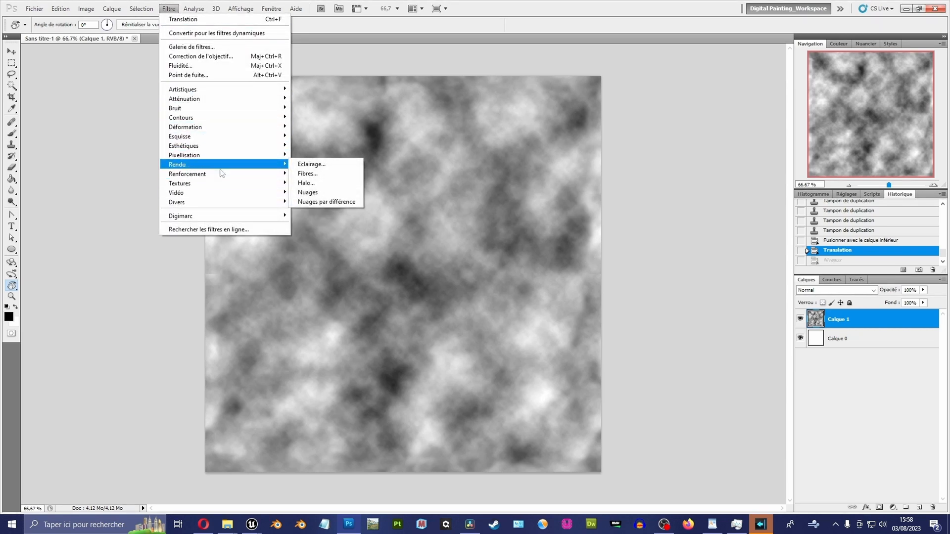
pyautogui.click(329, 202)
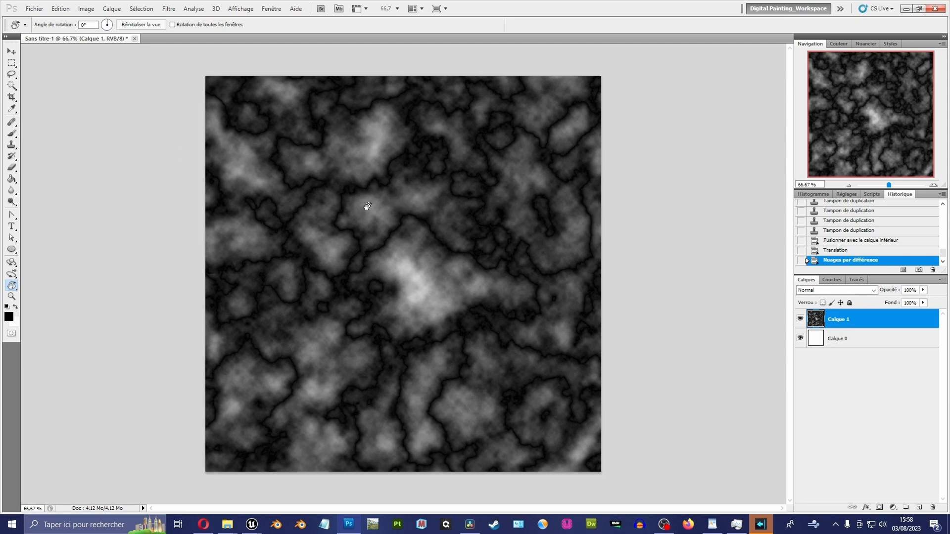
pyautogui.click(169, 8)
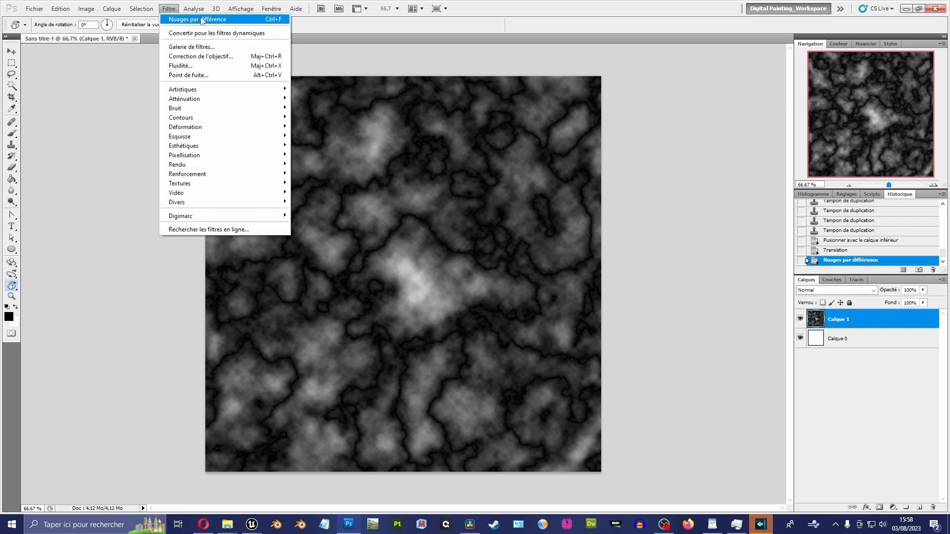
pyautogui.click(253, 20)
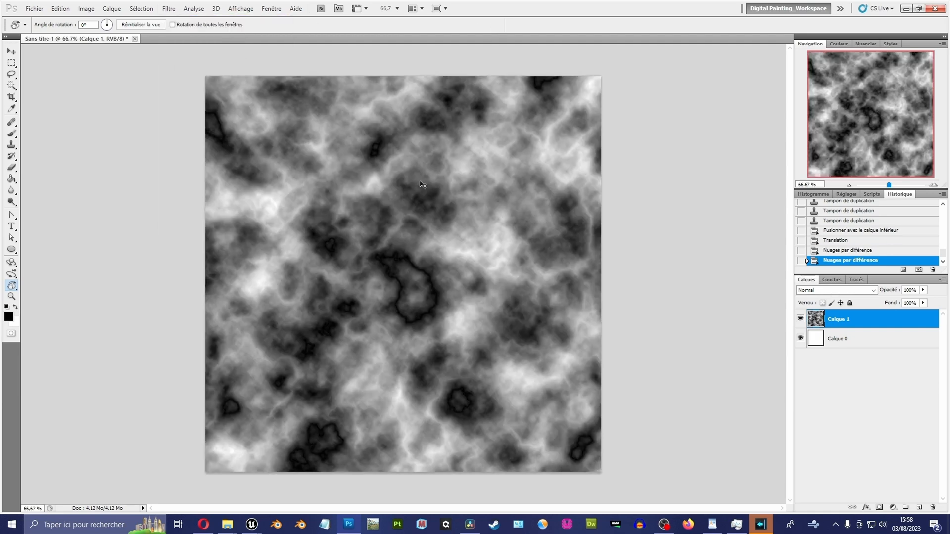
pyautogui.hotkey('ctrl', 'f')
pyautogui.hotkey('ctrl', 'f')
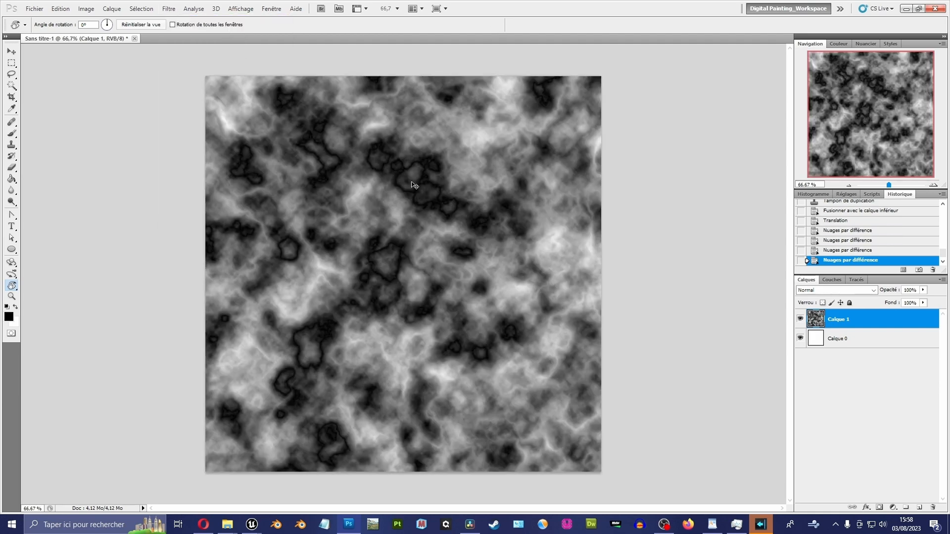
pyautogui.hotkey('ctrl', 'f')
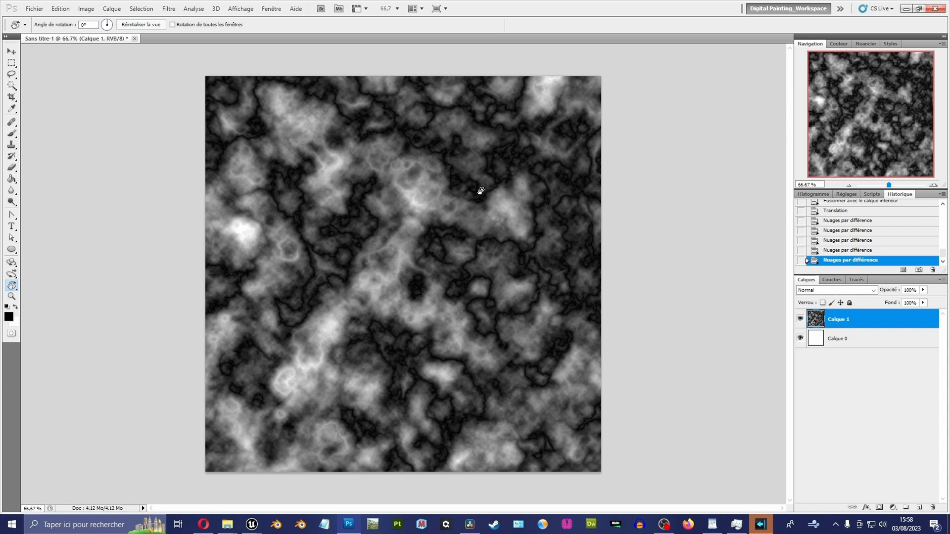
# Offset the difference clouds by +600 pixels horizontally and vertically with wrap around to bring the seams to the centre.
pyautogui.click(169, 8)
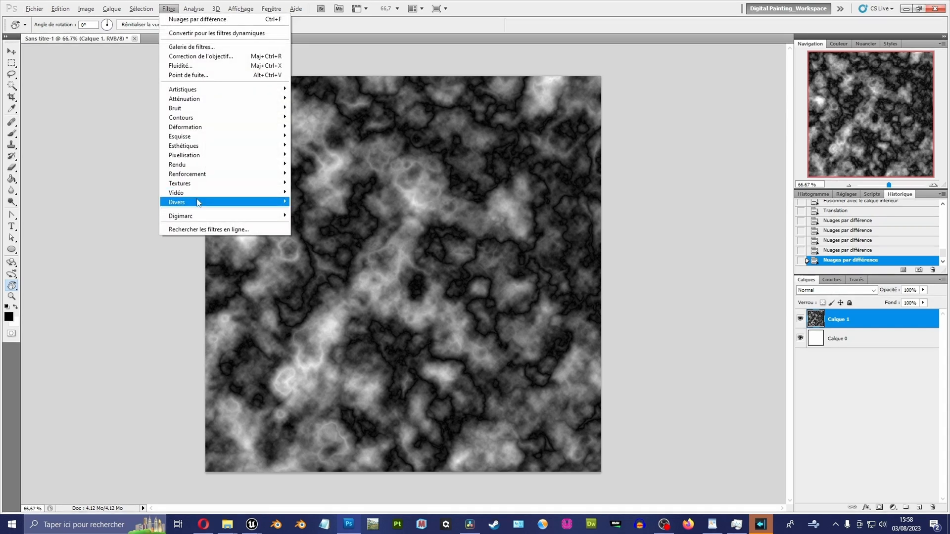
pyautogui.moveTo(201, 204)
pyautogui.click(313, 239)
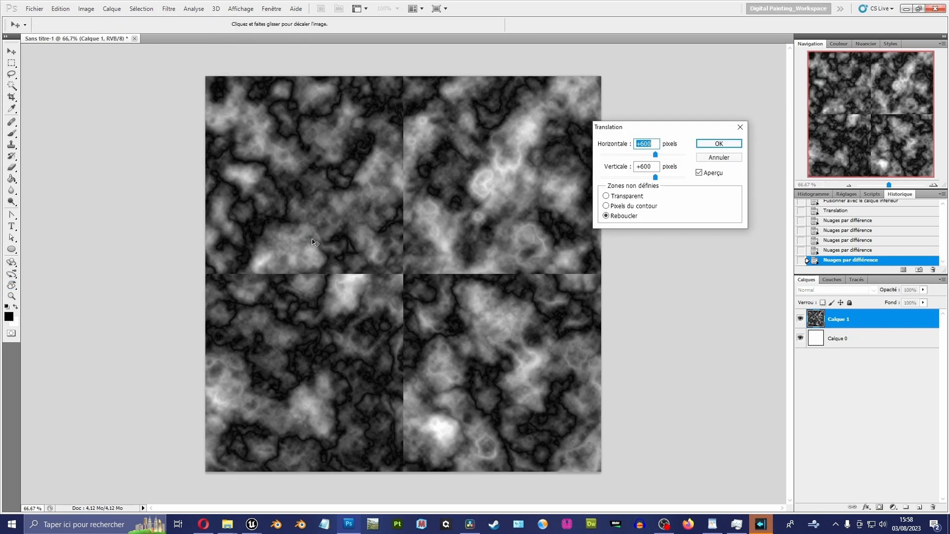
pyautogui.click(718, 144)
# Add a new layer and clone nearby cloud areas over the vertical centre seam with the Clone Stamp.
pyautogui.press('alt')
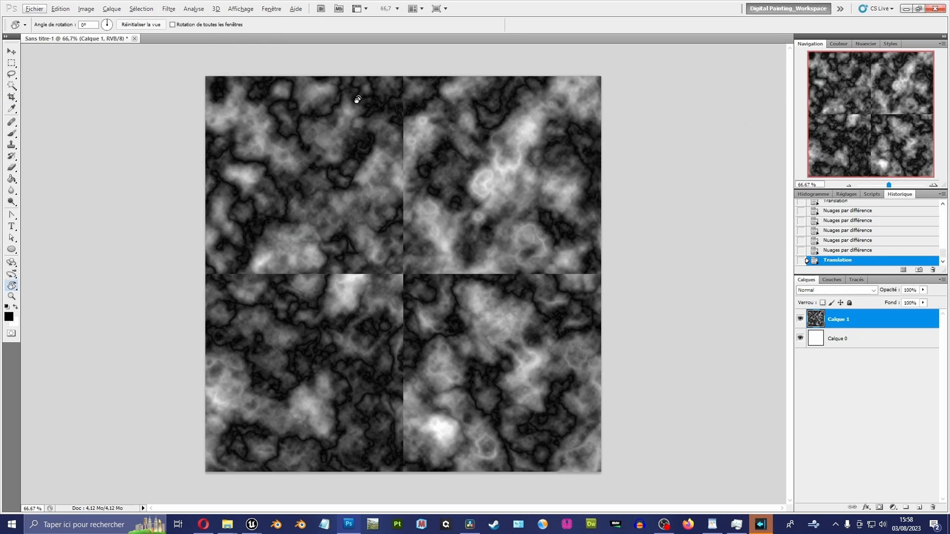
pyautogui.press('s')
pyautogui.click(364, 91)
pyautogui.press('s')
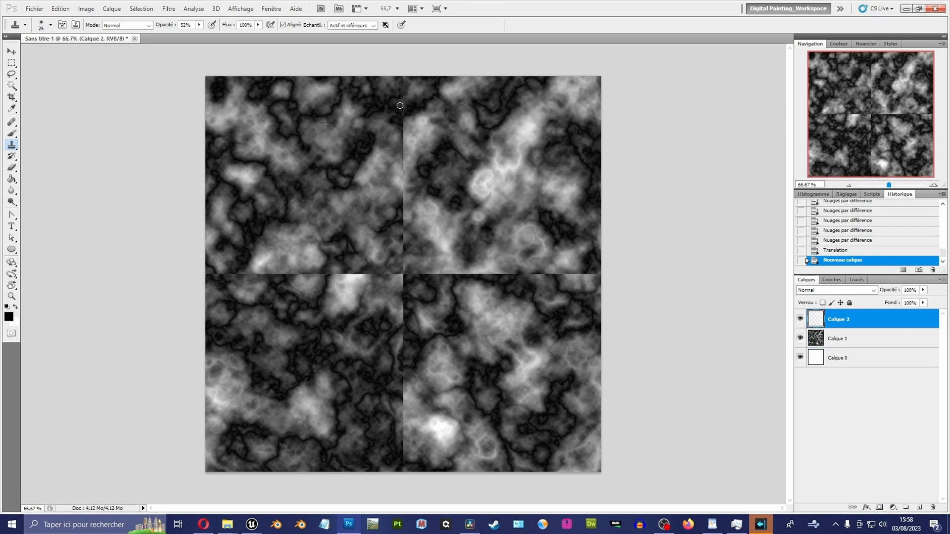
pyautogui.moveTo(401, 99); pyautogui.dragTo(401, 168)
pyautogui.moveTo(402, 208)
pyautogui.mouseDown()
pyautogui.moveTo(402, 158)
pyautogui.moveTo(405, 435)
pyautogui.mouseUp()
pyautogui.hotkey('ctrl', 'z')
# Clone over the horizontal seam across the canvas and merge the clone layer into the cloud layer below.
pyautogui.moveTo(421, 275); pyautogui.dragTo(589, 277)
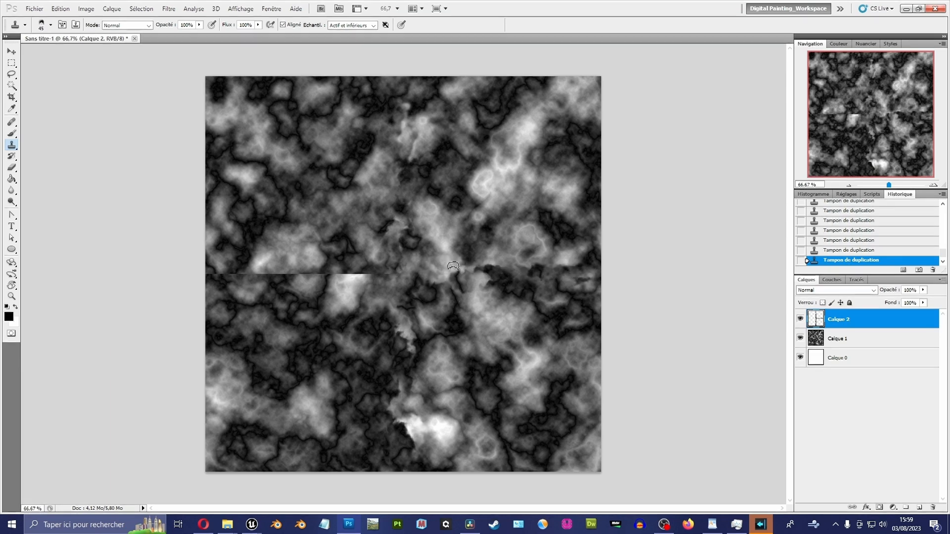
pyautogui.moveTo(371, 275)
pyautogui.mouseDown()
pyautogui.moveTo(321, 276)
pyautogui.moveTo(366, 279)
pyautogui.mouseUp()
pyautogui.moveTo(282, 271); pyautogui.dragTo(211, 273)
pyautogui.moveTo(319, 255); pyautogui.dragTo(334, 273)
pyautogui.moveTo(452, 269); pyautogui.dragTo(468, 277)
pyautogui.hotkey('ctrl', 'e')
# Touch up the seam crossing at the canvas centre with the Clone Stamp directly on the merged layer.
pyautogui.moveTo(404, 273); pyautogui.dragTo(381, 281)
pyautogui.moveTo(397, 269); pyautogui.dragTo(407, 279)
pyautogui.keyDown('alt'); pyautogui.click(329, 248); pyautogui.keyUp('alt')
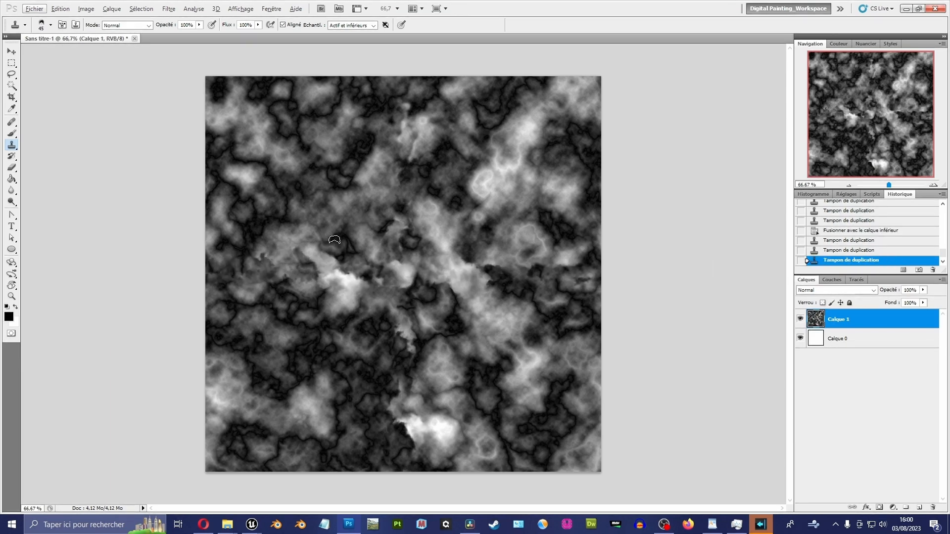
# Offset the retouched difference clouds by +600 pixels both ways with wrap around to move the seams back to the edges.
pyautogui.click(169, 9)
pyautogui.moveTo(204, 203)
pyautogui.click(320, 240)
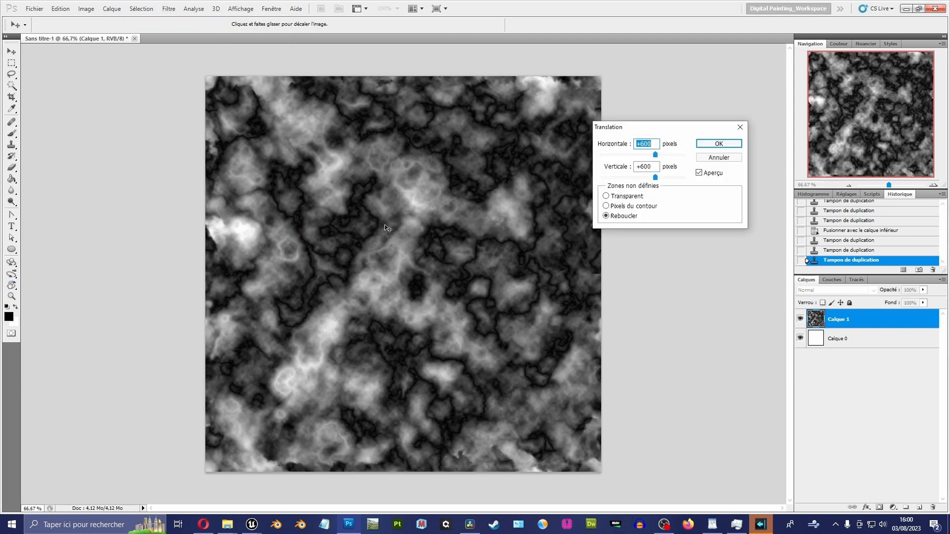
pyautogui.click(705, 146)
pyautogui.press('r')
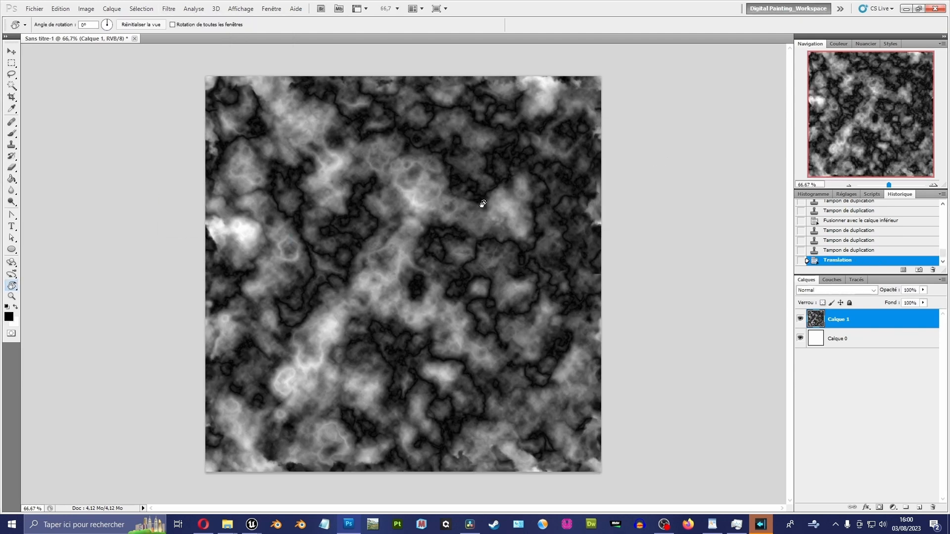
# Apply Levels with input black point 46 and white point 73 to turn the clouds into a high-contrast noise mask.
pyautogui.hotkey('ctrl', 'l')
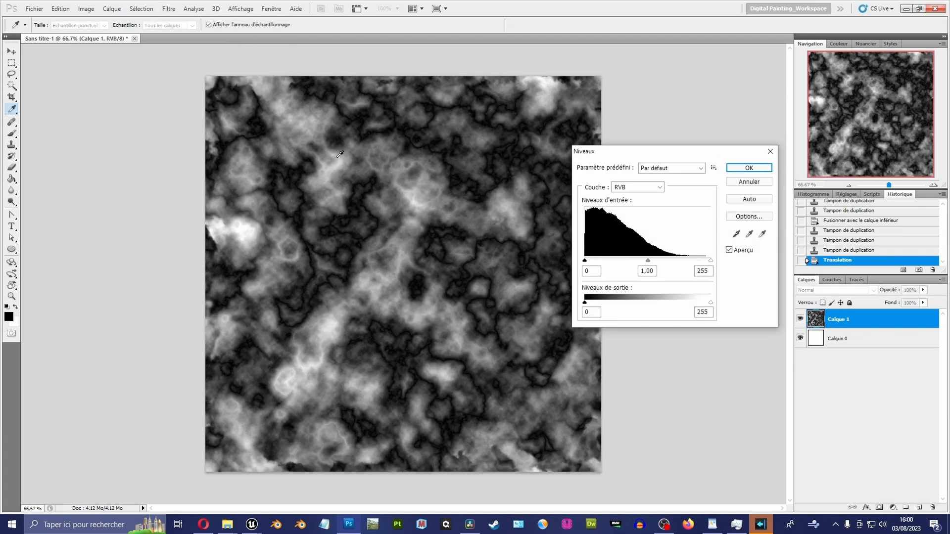
pyautogui.moveTo(585, 261); pyautogui.dragTo(611, 261)
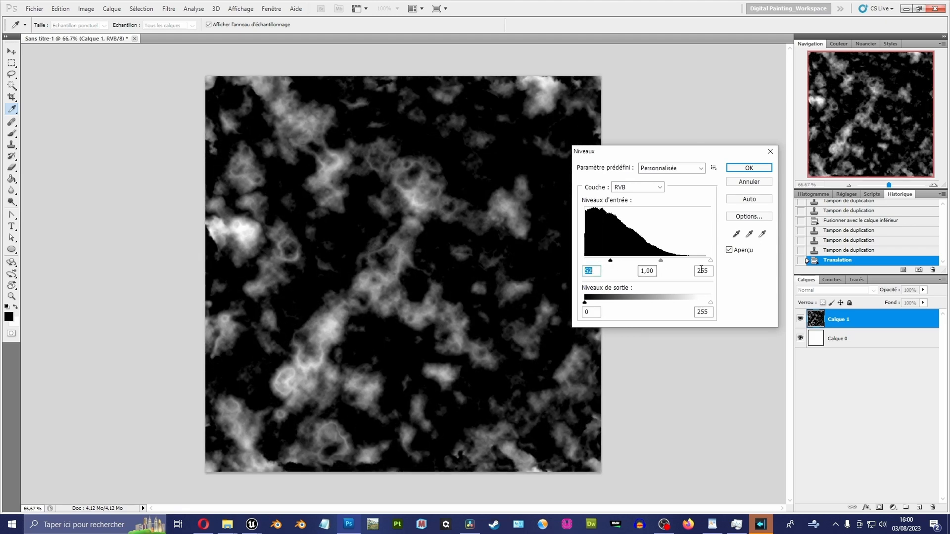
pyautogui.moveTo(711, 261); pyautogui.dragTo(608, 263)
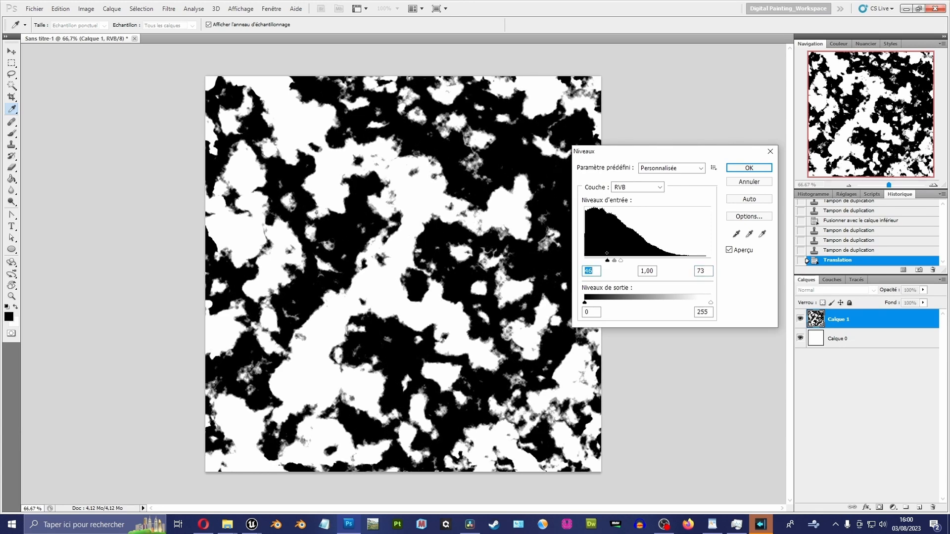
pyautogui.press('Return')
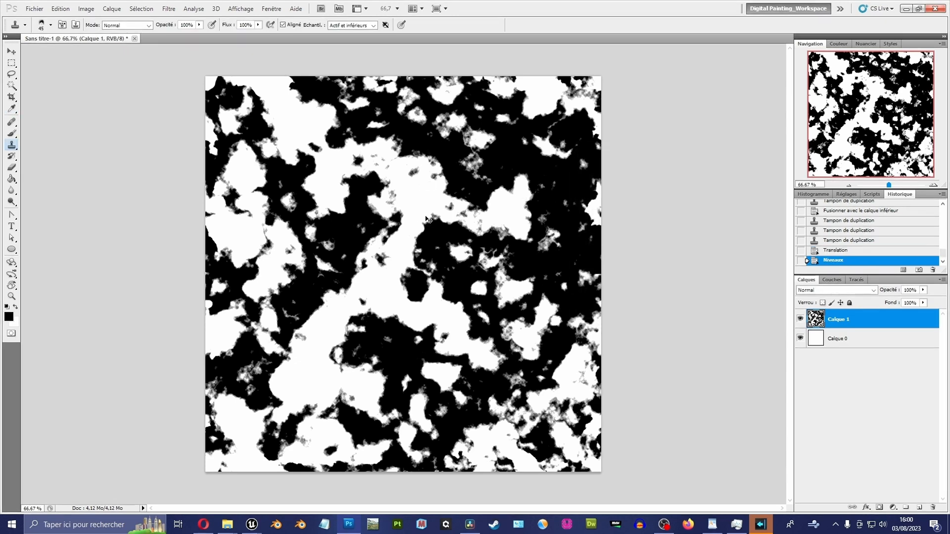
# Save the noise texture as a JPEG copy named Noise_07 in the 4_Noise folder, with maximum quality 10.
pyautogui.hotkey('ctrl', 'shift', 's')
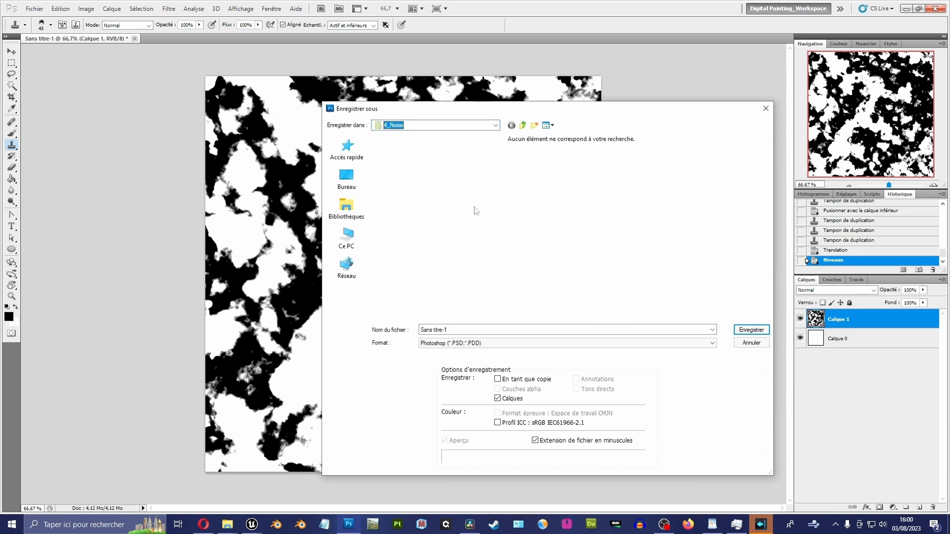
pyautogui.click(495, 343)
pyautogui.click(495, 398)
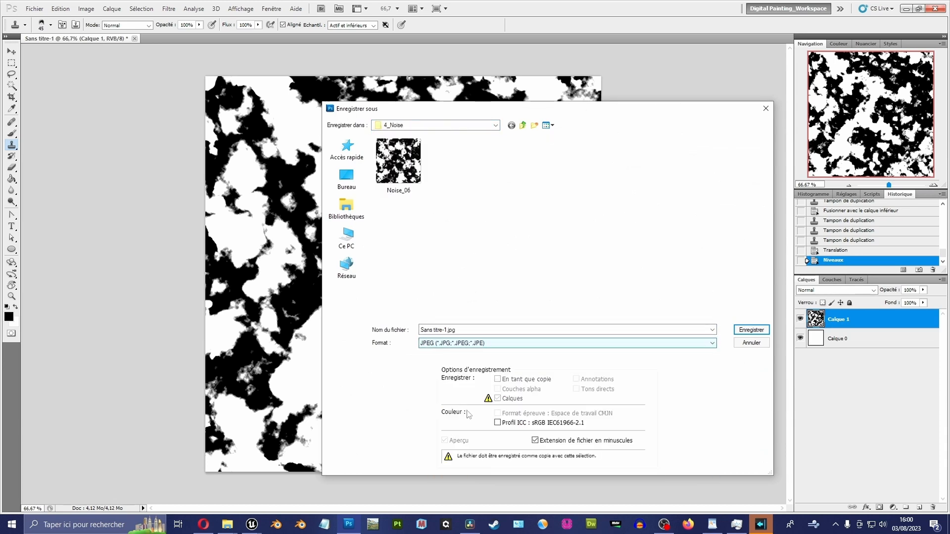
pyautogui.click(404, 177)
pyautogui.doubleClick(439, 326)
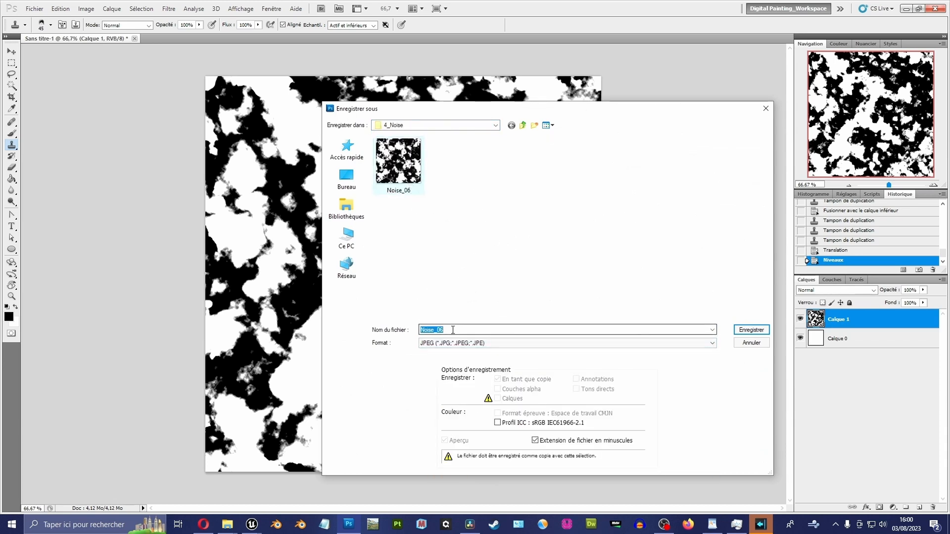
pyautogui.click(454, 329)
pyautogui.press('BackSpace')
pyautogui.write('7')
pyautogui.press('Return')
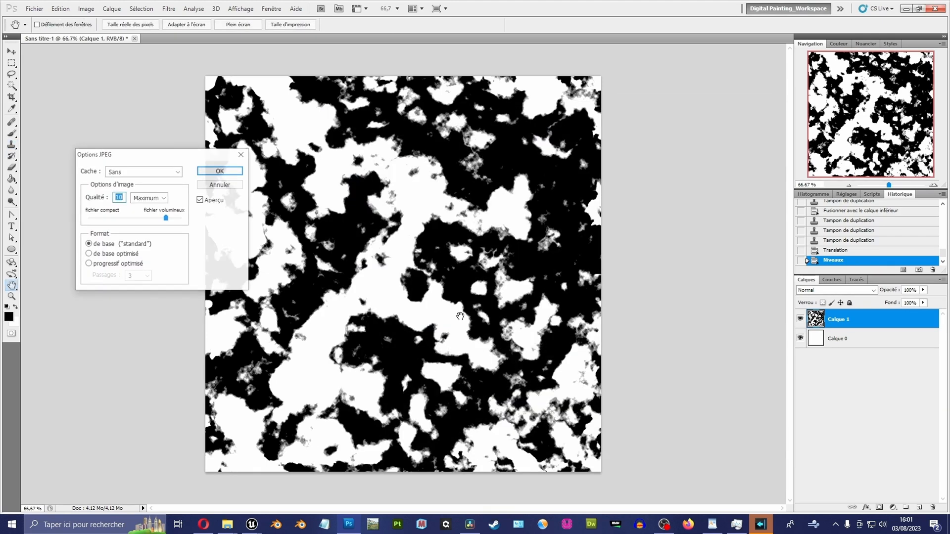
pyautogui.click(215, 167)
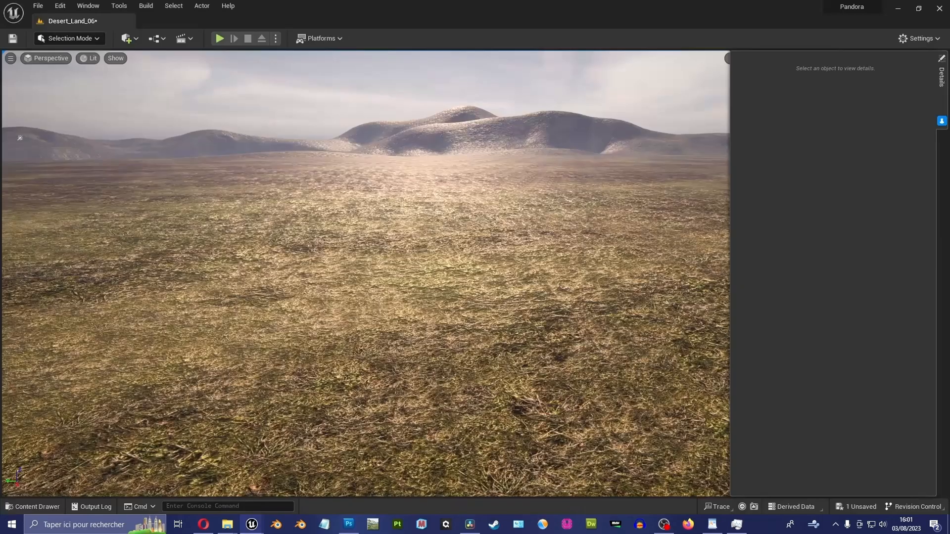
# Switch to Unreal Engine and browse the project content to the Noise folder inside 3_Material.
pyautogui.moveTo(0, 74); pyautogui.dragTo(688, 79)
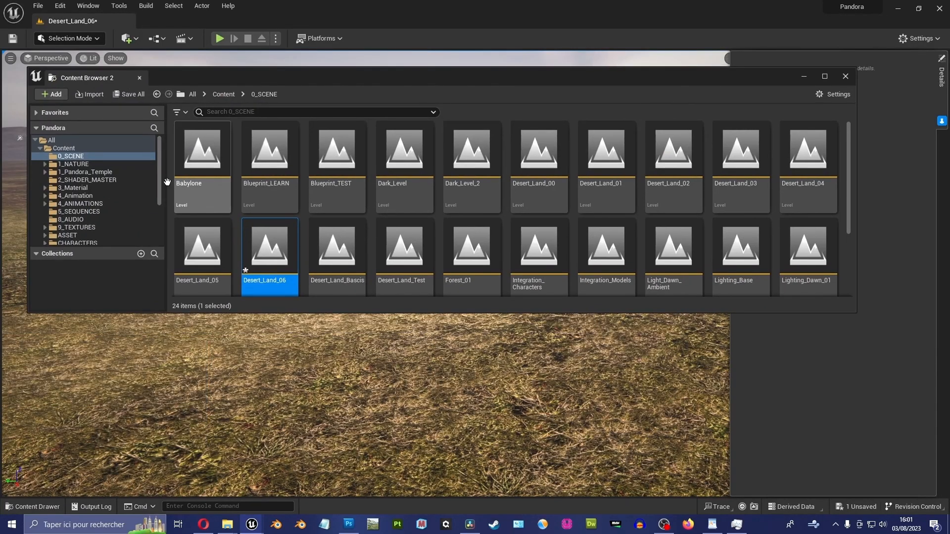
pyautogui.click(45, 190)
pyautogui.scroll(-8, 82, 203)
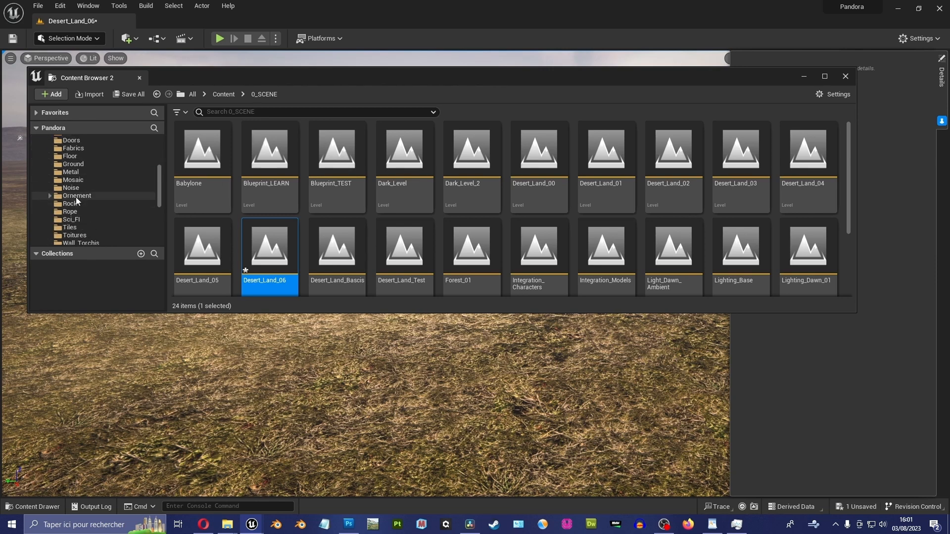
pyautogui.click(77, 189)
# Bring up the 4_Noise folder in File Explorer and preview its noise images, starting with Noise_06.
pyautogui.moveTo(226, 528)
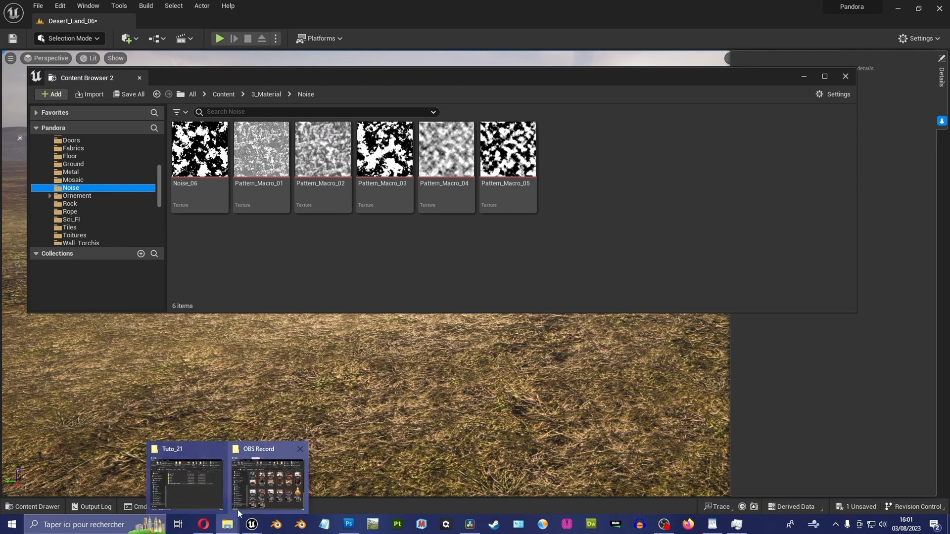
pyautogui.click(257, 458)
pyautogui.moveTo(534, 103); pyautogui.dragTo(715, 147)
pyautogui.doubleClick(542, 245)
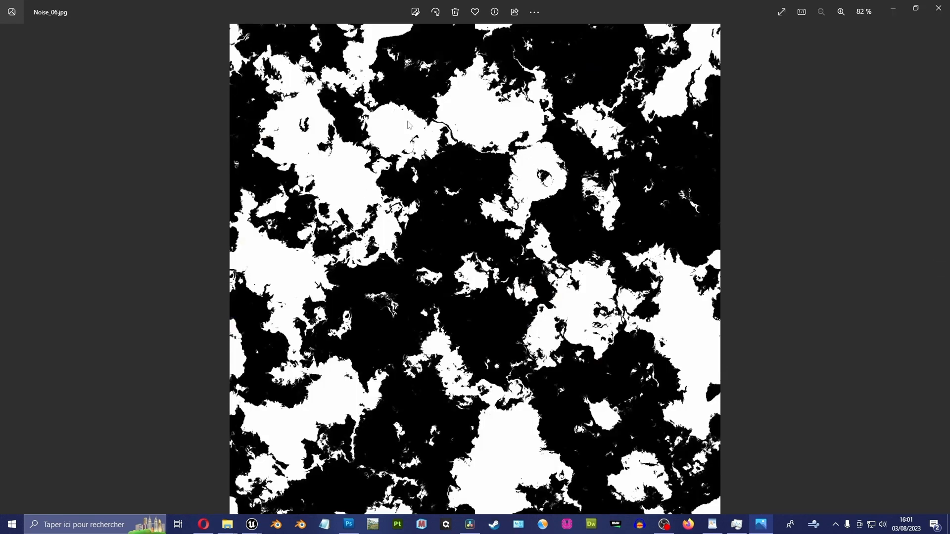
pyautogui.press('Right')
pyautogui.press('Right')
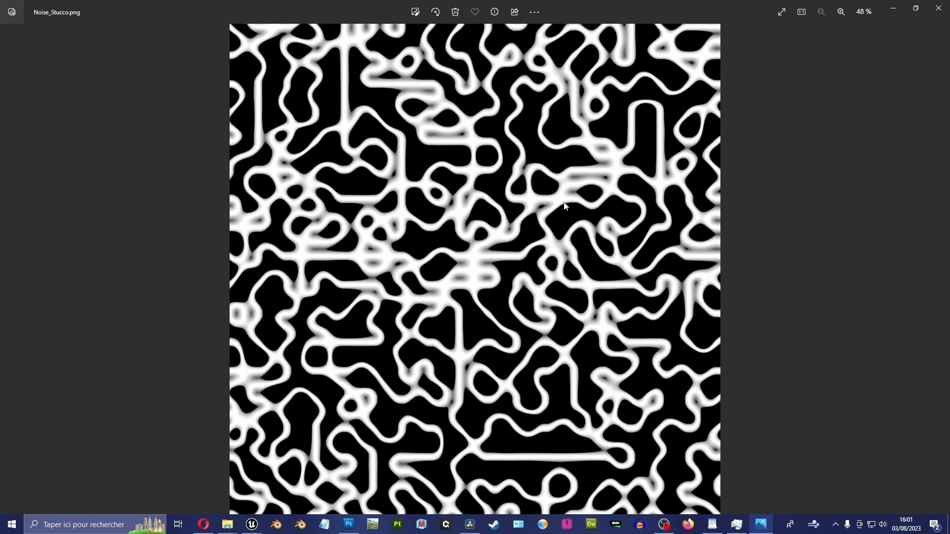
pyautogui.press('Left')
pyautogui.click(939, 7)
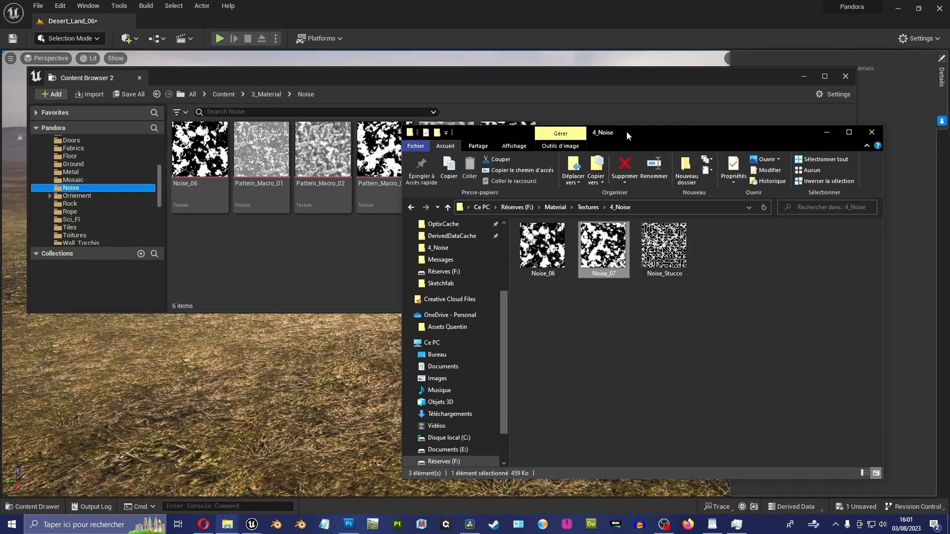
# Import the Noise_07 image from the 4_Noise folder into the project's 3_Material/Noise folder.
pyautogui.moveTo(626, 132); pyautogui.dragTo(744, 156)
pyautogui.moveTo(720, 277); pyautogui.dragTo(394, 184)
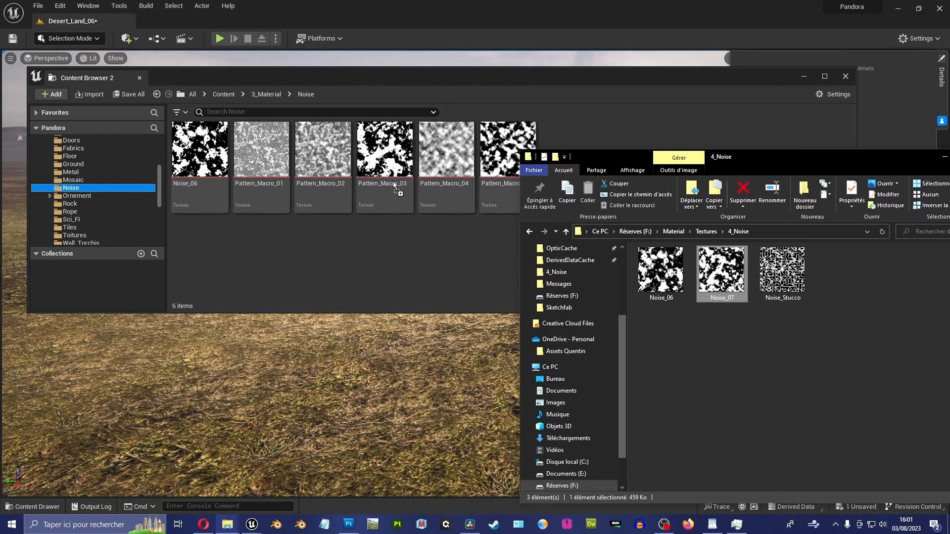
pyautogui.moveTo(388, 251); pyautogui.dragTo(377, 259)
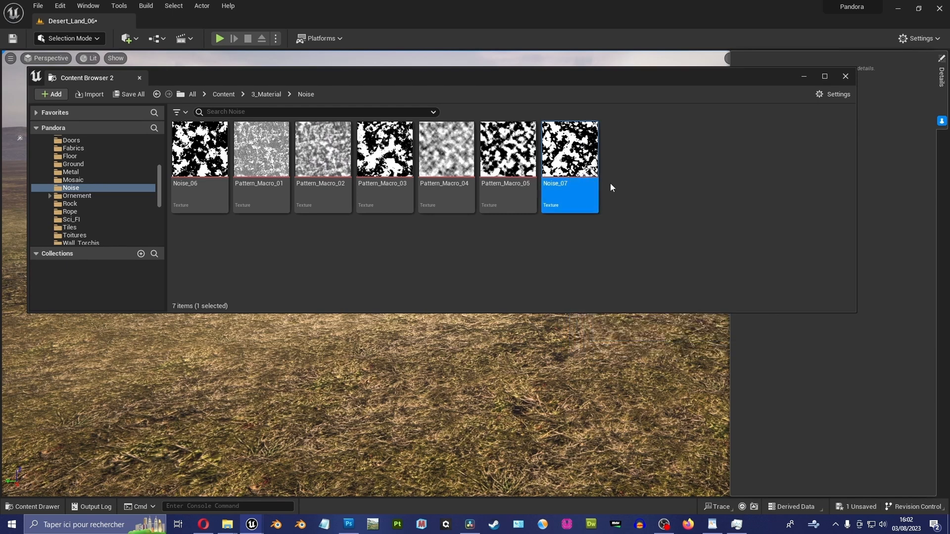
pyautogui.moveTo(577, 79); pyautogui.dragTo(618, 95)
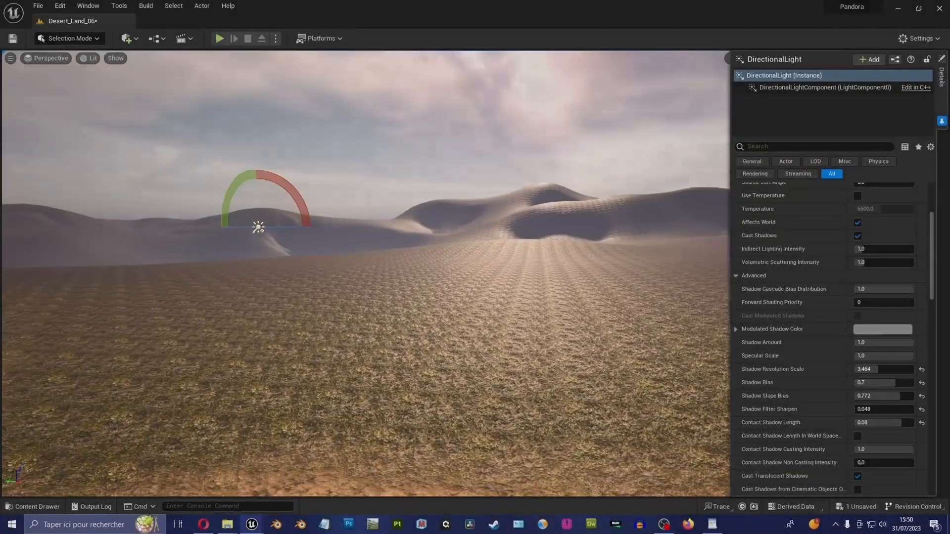
# Select the desert landscape and open its Landscape_Desert_Land_06 material instance in an enlarged editor window.
pyautogui.moveTo(448, 206); pyautogui.dragTo(453, 85, button='right')
pyautogui.click(445, 142)
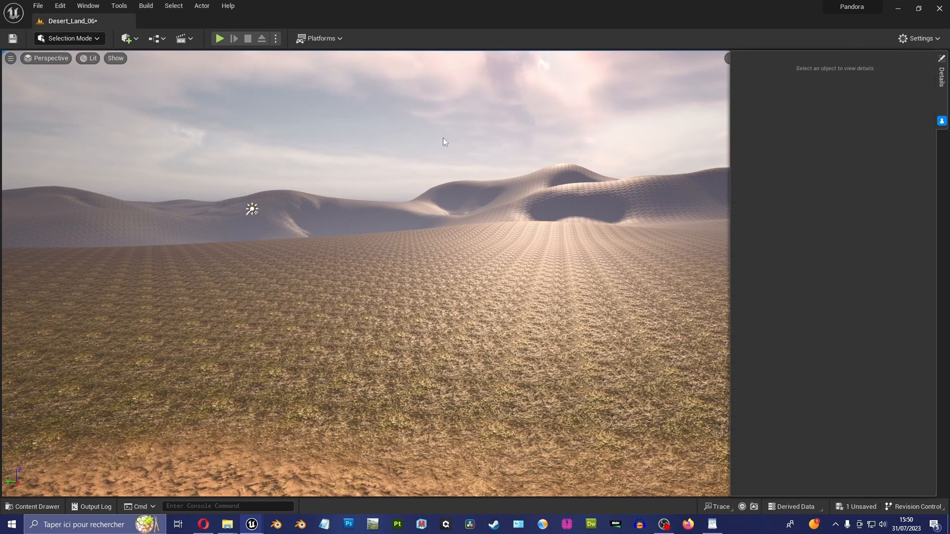
pyautogui.click(438, 288)
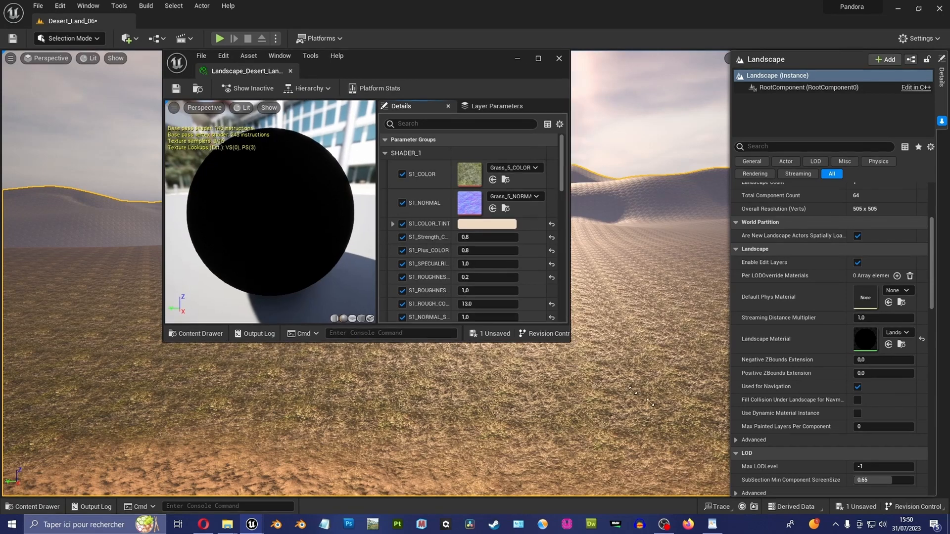
pyautogui.moveTo(558, 336); pyautogui.dragTo(775, 475)
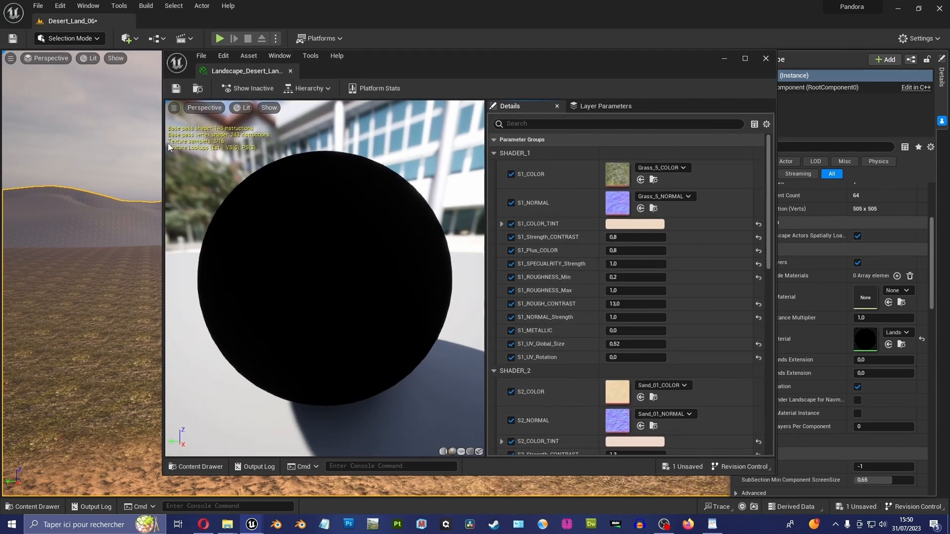
# Locate the material instance in the project content and open the Landscape_MASTER material from the same folder.
pyautogui.click(197, 88)
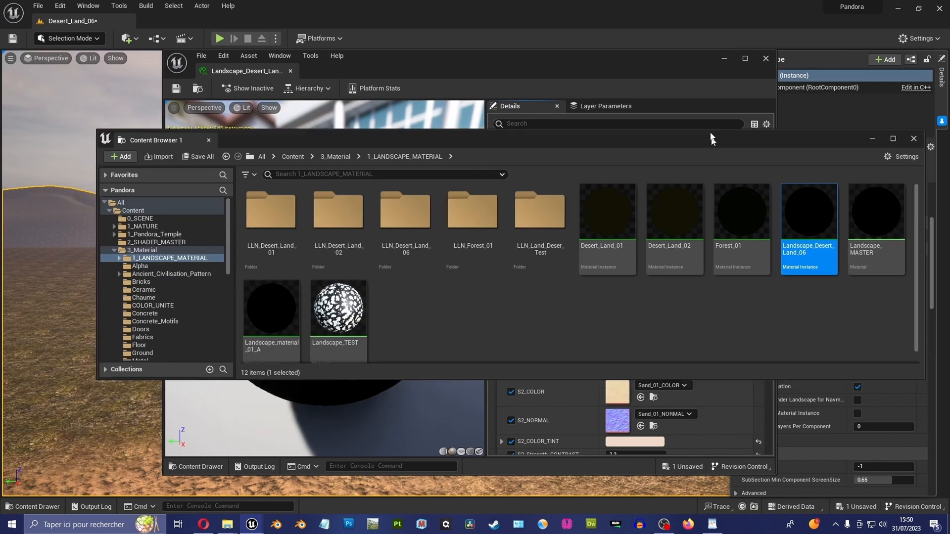
pyautogui.moveTo(710, 131); pyautogui.dragTo(647, 85)
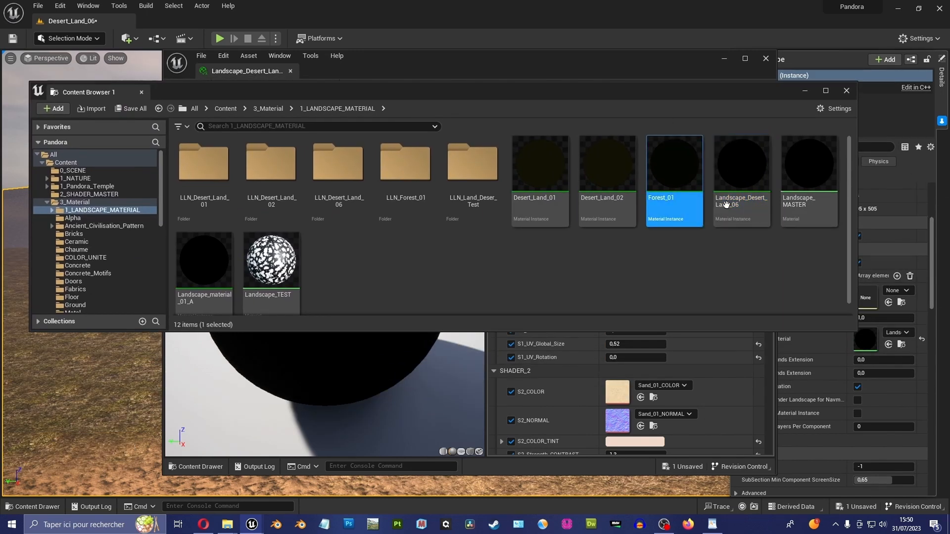
pyautogui.click(816, 213)
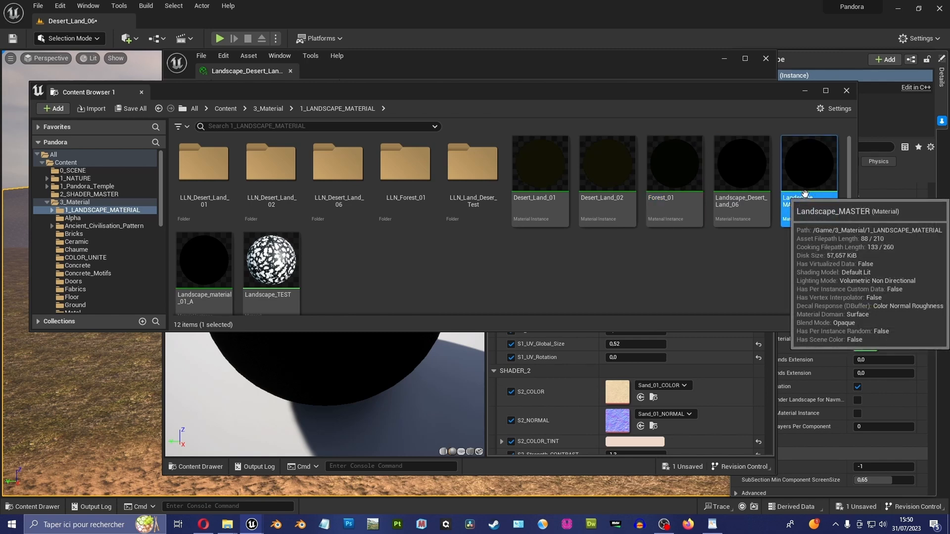
pyautogui.doubleClick(805, 194)
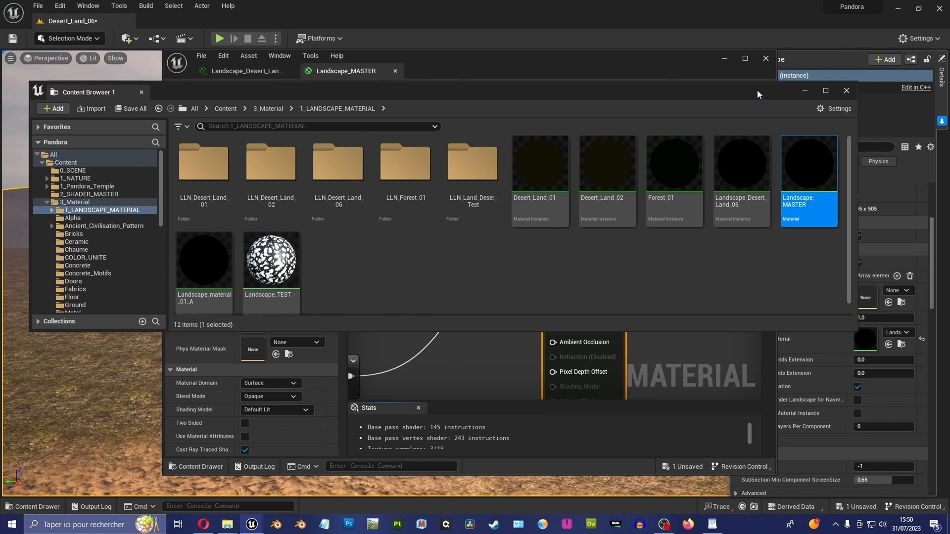
pyautogui.moveTo(758, 91); pyautogui.dragTo(851, 533)
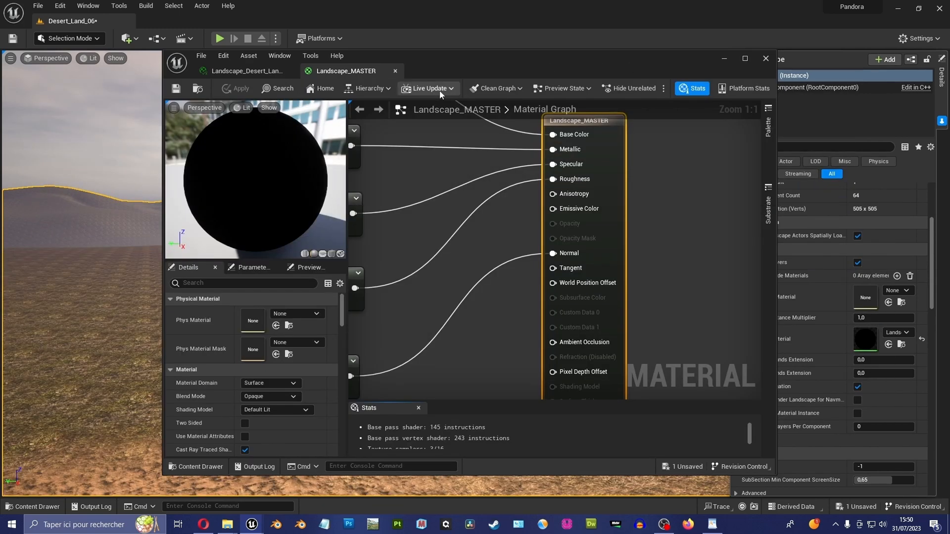
# Place Landscape_MASTER ahead of the material instance in the editor and maximise the material editor window.
pyautogui.moveTo(346, 71); pyautogui.dragTo(243, 71)
pyautogui.scroll(-3, 454, 173)
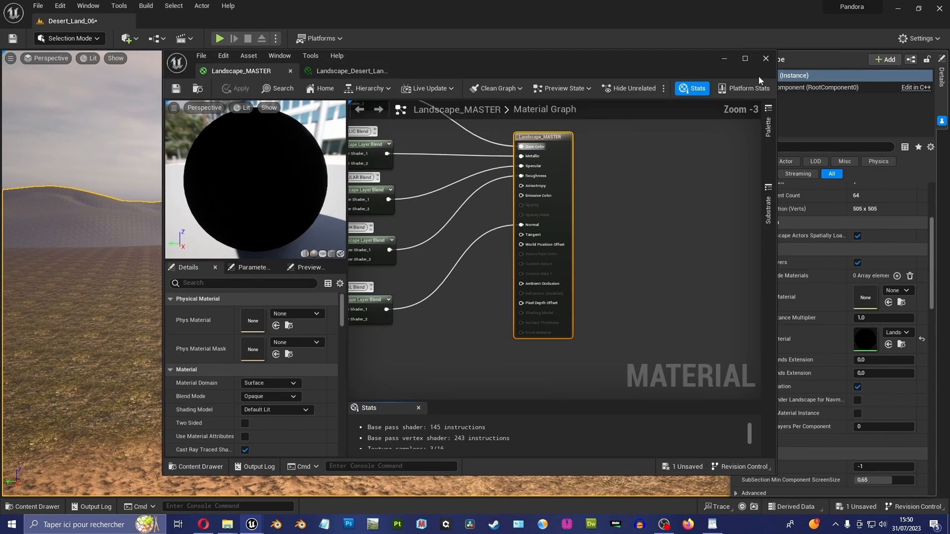
pyautogui.click(744, 59)
# Examine the Landscape_MASTER graph, from the layer blends back through both shader groups to their coordinate groups.
pyautogui.scroll(-3, 471, 172)
pyautogui.moveTo(468, 174); pyautogui.dragTo(738, 271, button='right')
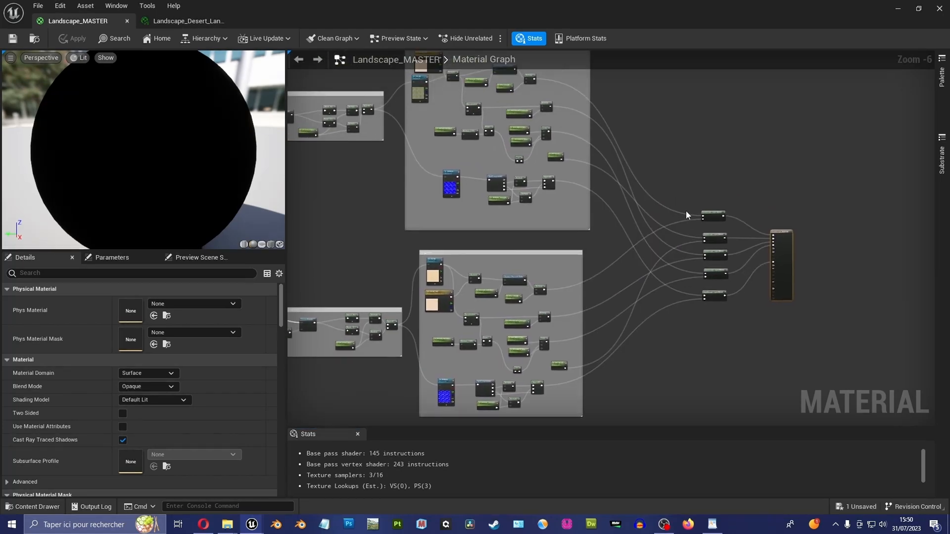
pyautogui.moveTo(670, 208); pyautogui.dragTo(661, 181, button='right')
pyautogui.scroll(1, 690, 227)
pyautogui.scroll(-1, 796, 140)
pyautogui.scroll(-1, 796, 140)
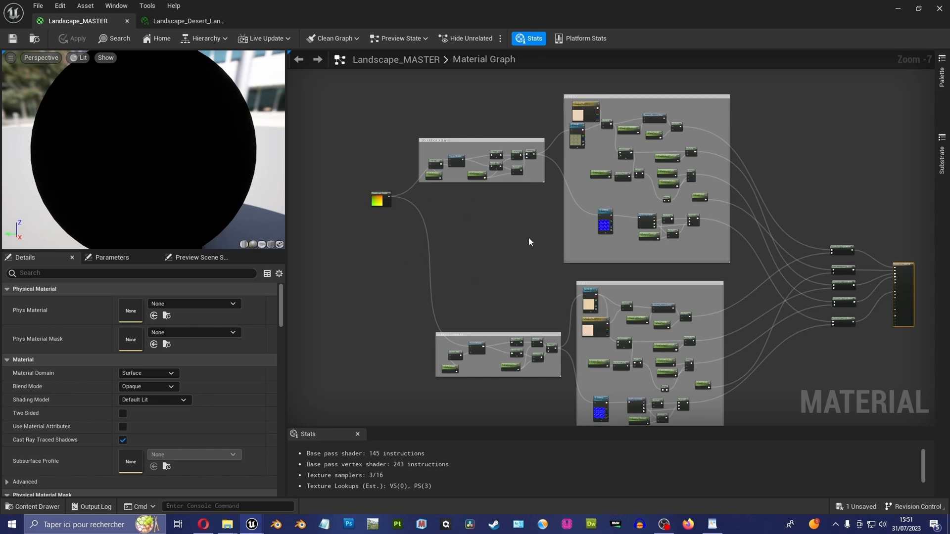
pyautogui.scroll(1, 532, 188)
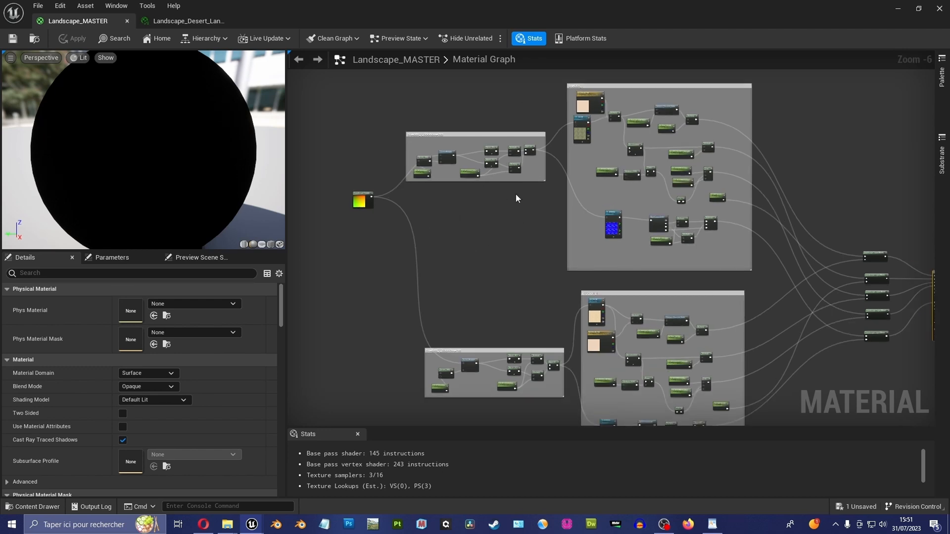
pyautogui.scroll(2, 491, 190)
pyautogui.scroll(-1, 515, 180)
pyautogui.moveTo(565, 177); pyautogui.dragTo(470, 318, button='right')
pyautogui.scroll(2, 551, 263)
pyautogui.scroll(2, 545, 255)
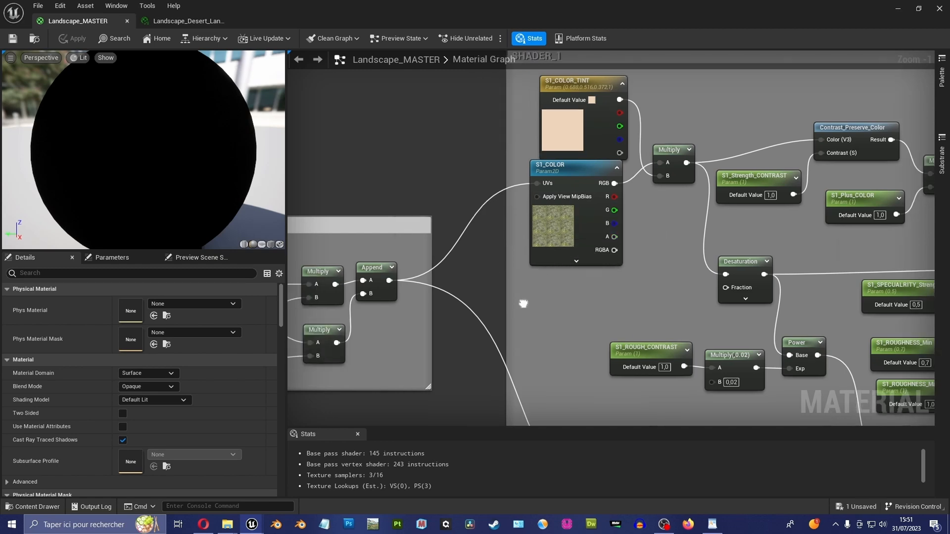
# Move the Landscape Coords node and the SHADER_1_COORDINATES group further from the SHADER_1 group to make room in the graph.
pyautogui.scroll(-3, 559, 284)
pyautogui.moveTo(592, 247); pyautogui.dragTo(751, 211, button='right')
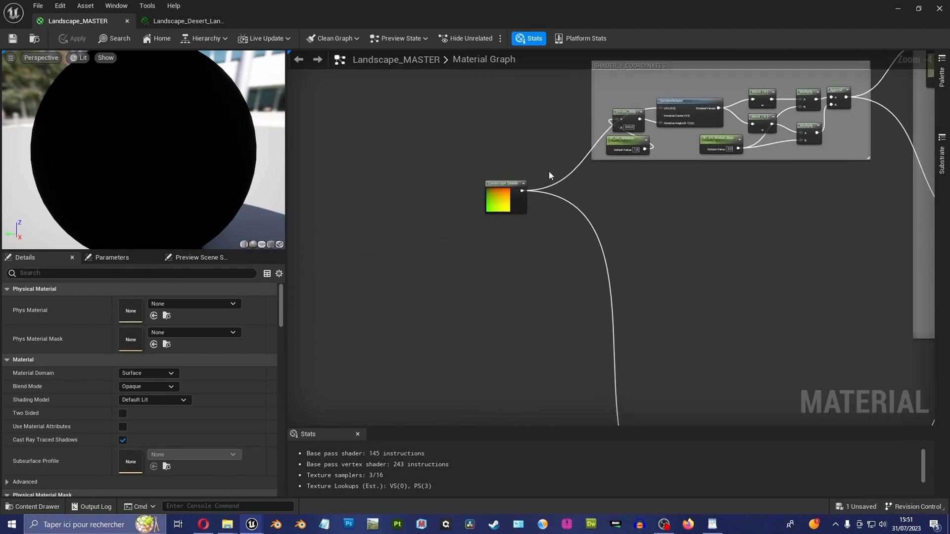
pyautogui.moveTo(492, 195); pyautogui.dragTo(323, 347)
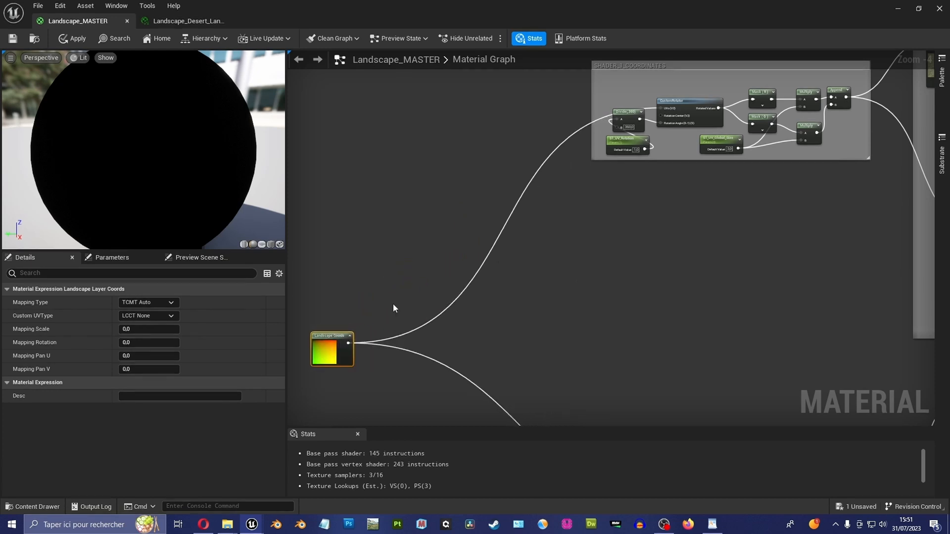
pyautogui.moveTo(658, 185); pyautogui.dragTo(497, 230, button='right')
pyautogui.moveTo(582, 110); pyautogui.dragTo(508, 82)
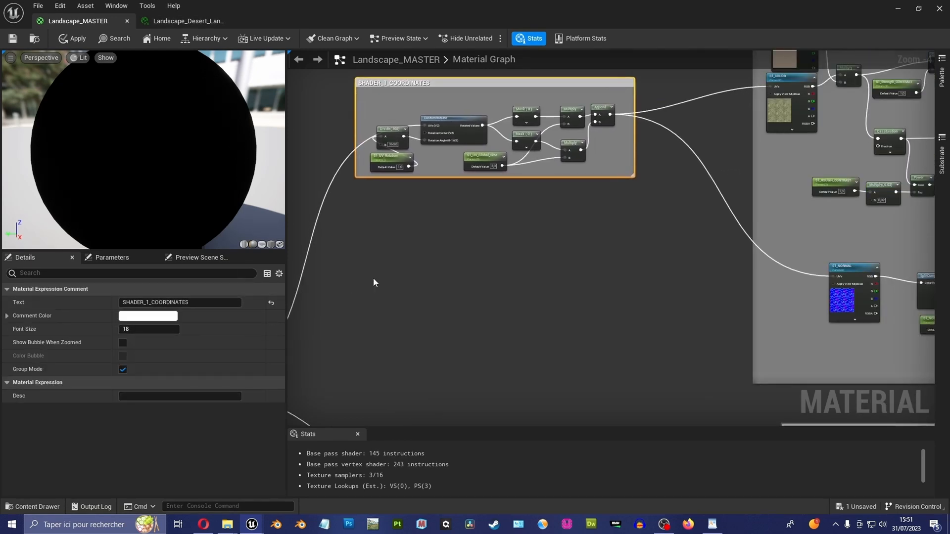
pyautogui.moveTo(373, 283); pyautogui.dragTo(422, 309, button='right')
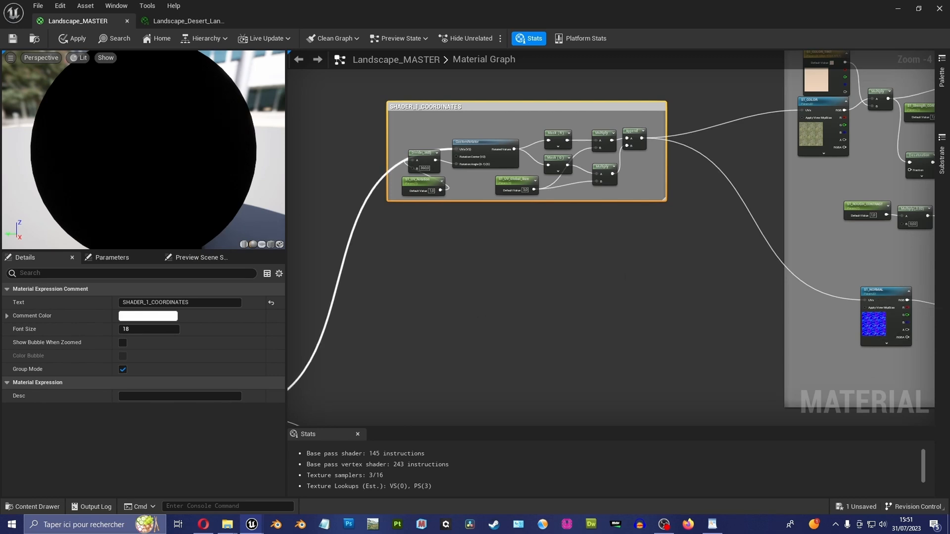
# Inspect the Pattern_Macro noise textures in the Noise folder, including Pattern_Macro_05, and move the Content Browser clear of the graph.
pyautogui.moveTo(0, 96); pyautogui.dragTo(441, 88)
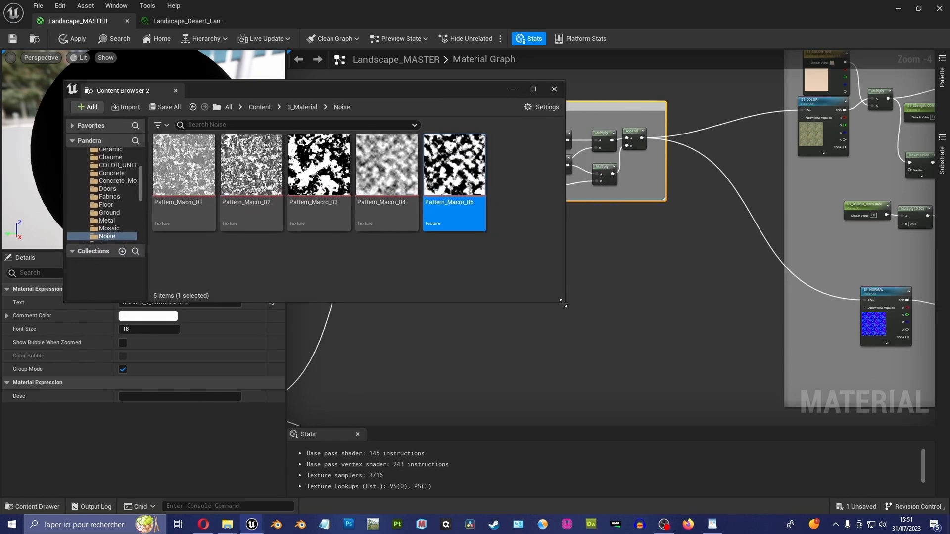
pyautogui.moveTo(566, 303); pyautogui.dragTo(684, 385)
pyautogui.click(322, 168)
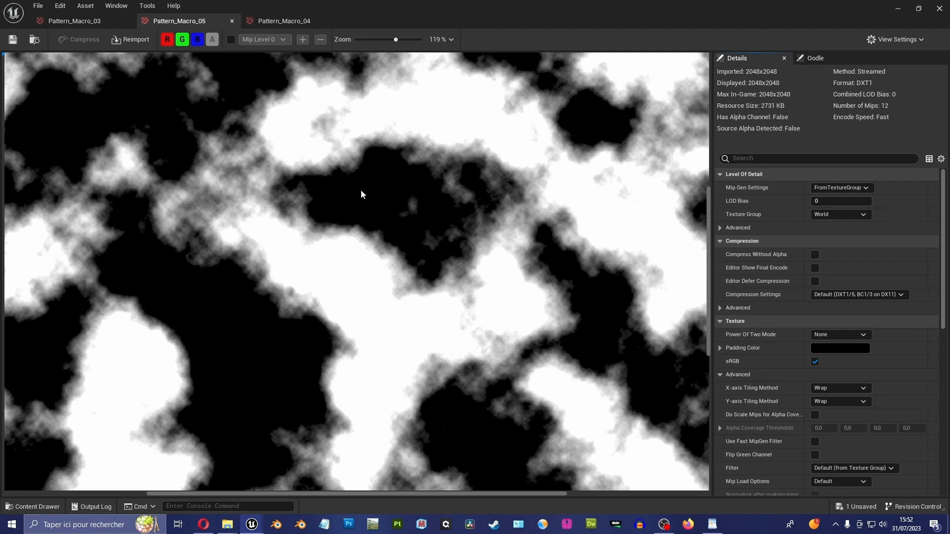
pyautogui.scroll(2, 379, 203)
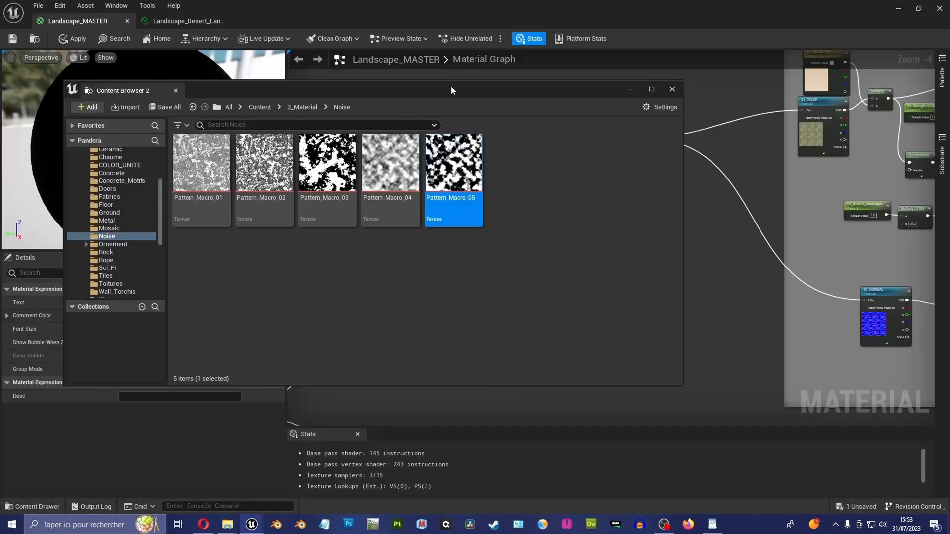
pyautogui.moveTo(450, 85); pyautogui.dragTo(364, 253)
pyautogui.moveTo(440, 255); pyautogui.dragTo(259, 170)
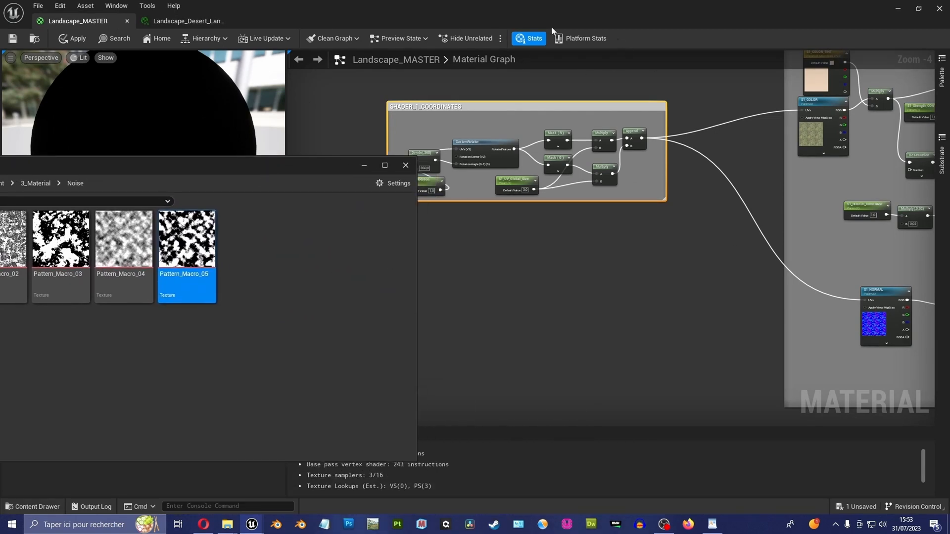
# Add the Pattern_Macro_05 texture to the graph below SHADER_1_COORDINATES and move the Content Browser out of the way.
pyautogui.moveTo(185, 243); pyautogui.dragTo(543, 276)
pyautogui.moveTo(331, 164); pyautogui.dragTo(0, 248)
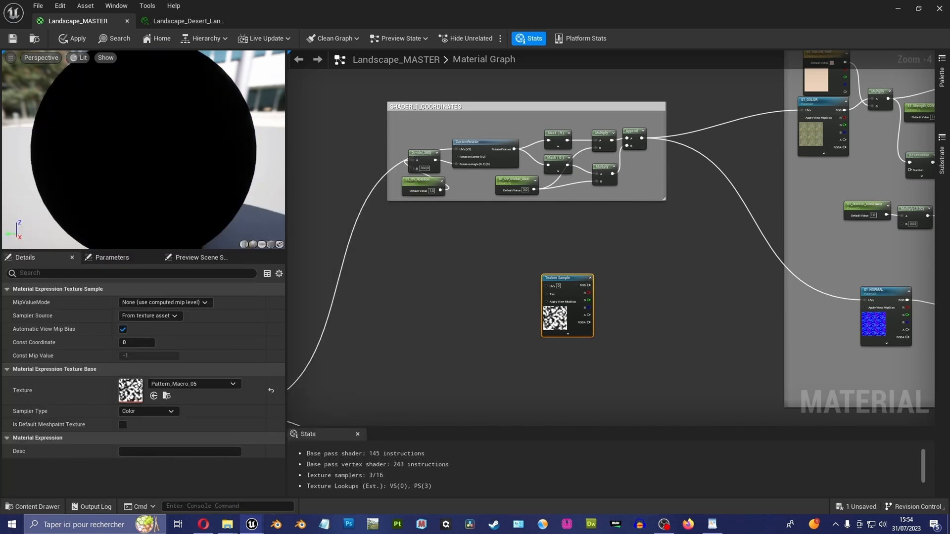
pyautogui.click(378, 295)
pyautogui.scroll(2, 541, 336)
pyautogui.click(586, 245)
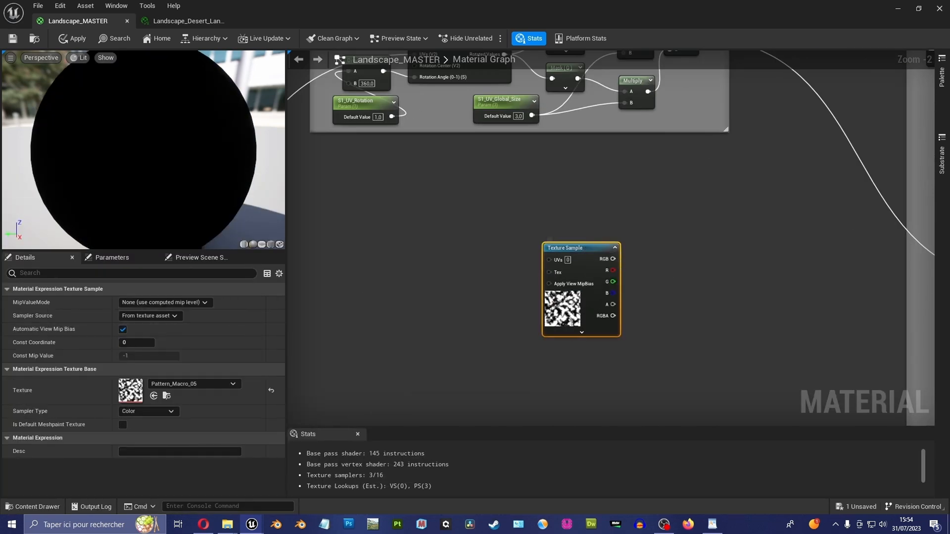
# Convert the Pattern_Macro_05 texture sample to a parameter named S1_Noise_Pattern.
pyautogui.rightClick(566, 244)
pyautogui.click(123, 313)
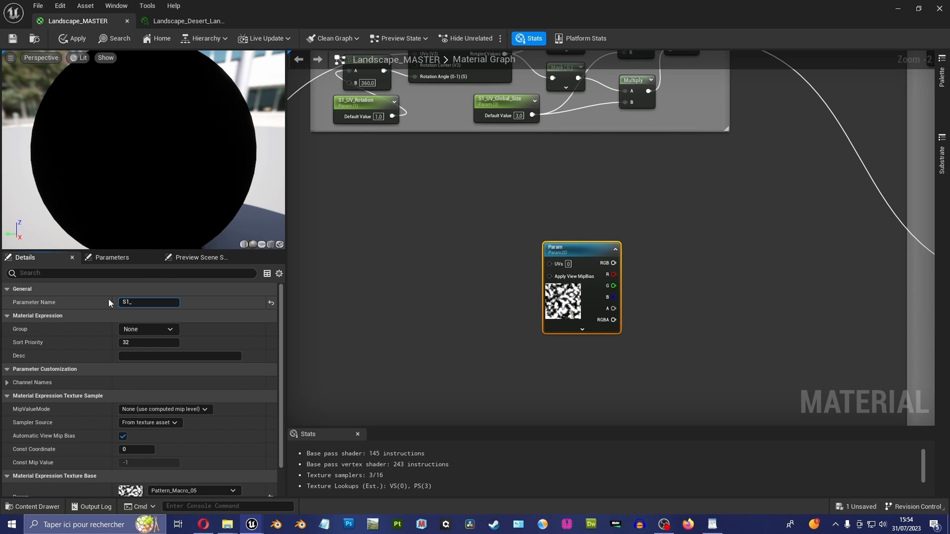
pyautogui.write('Noise_Pattern')
pyautogui.press('Return')
pyautogui.moveTo(602, 222); pyautogui.dragTo(630, 227, button='right')
pyautogui.moveTo(605, 249); pyautogui.dragTo(556, 246)
pyautogui.moveTo(559, 248); pyautogui.dragTo(613, 223, button='right')
pyautogui.scroll(1, 573, 254)
pyautogui.moveTo(553, 256); pyautogui.dragTo(565, 304, button='right')
pyautogui.moveTo(606, 218); pyautogui.dragTo(611, 203, button='right')
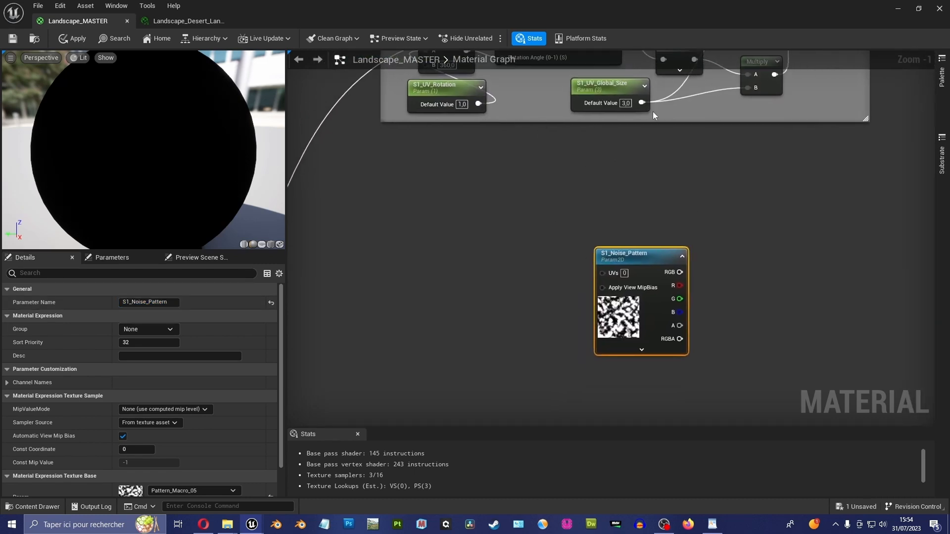
# Duplicate the S1_UV_Global_Size parameter from SHADER_1_COORDINATES and place the copy ahead of the S1_Noise_Pattern node.
pyautogui.click(615, 85)
pyautogui.moveTo(649, 148); pyautogui.dragTo(574, 303, button='right')
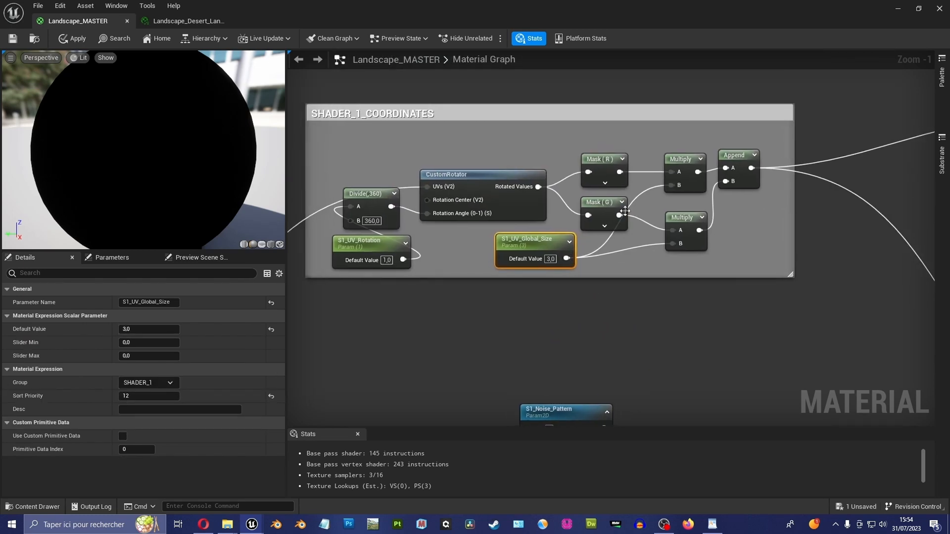
pyautogui.scroll(-3, 600, 287)
pyautogui.scroll(1, 845, 250)
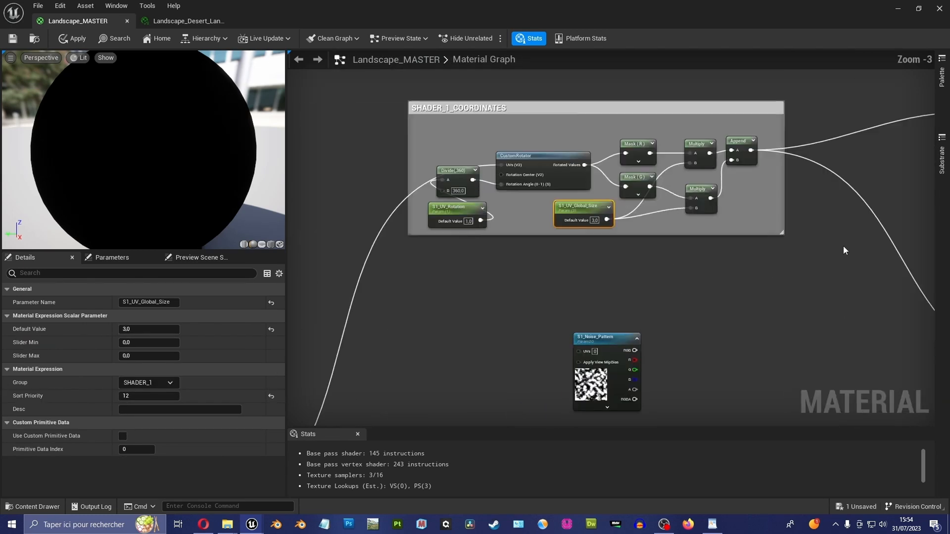
pyautogui.moveTo(844, 247); pyautogui.dragTo(659, 259, button='right')
pyautogui.moveTo(525, 262); pyautogui.dragTo(694, 210, button='right')
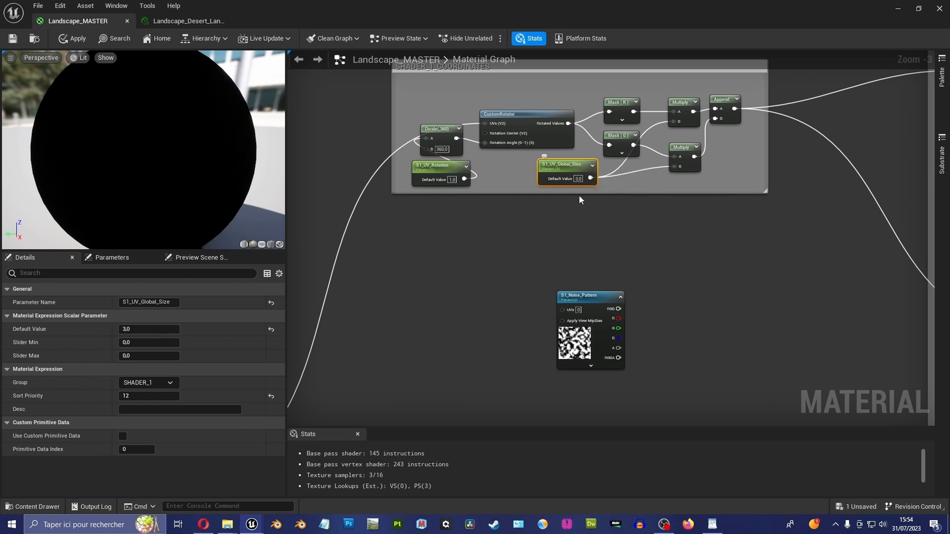
pyautogui.moveTo(518, 295); pyautogui.dragTo(497, 257, button='right')
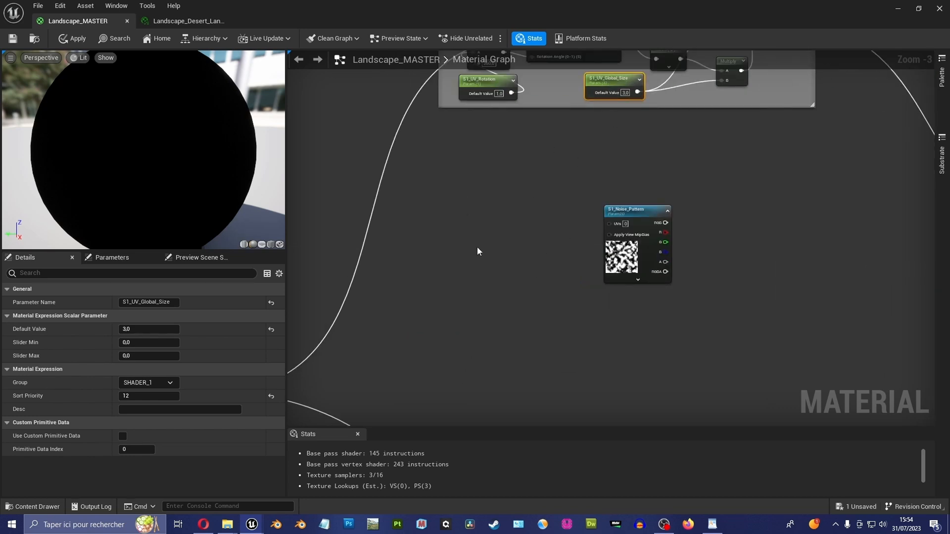
pyautogui.hotkey('ctrl', 'v')
pyautogui.scroll(3, 554, 271)
pyautogui.moveTo(553, 272); pyautogui.dragTo(467, 270)
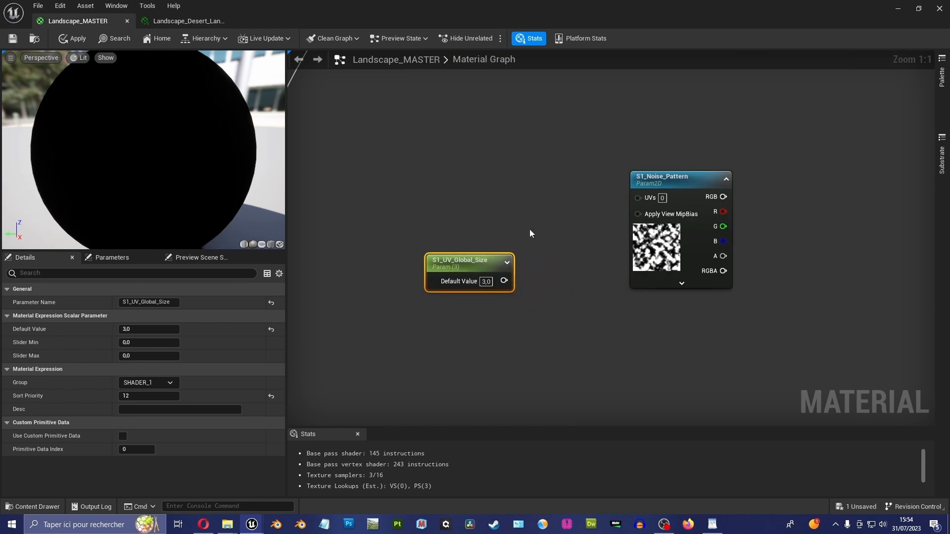
pyautogui.scroll(-1, 530, 234)
pyautogui.scroll(1, 502, 265)
# Rename the copied scalar parameter to S1_Noise_Pattern_Scale and shift its node slightly away from the noise texture.
pyautogui.doubleClick(456, 272)
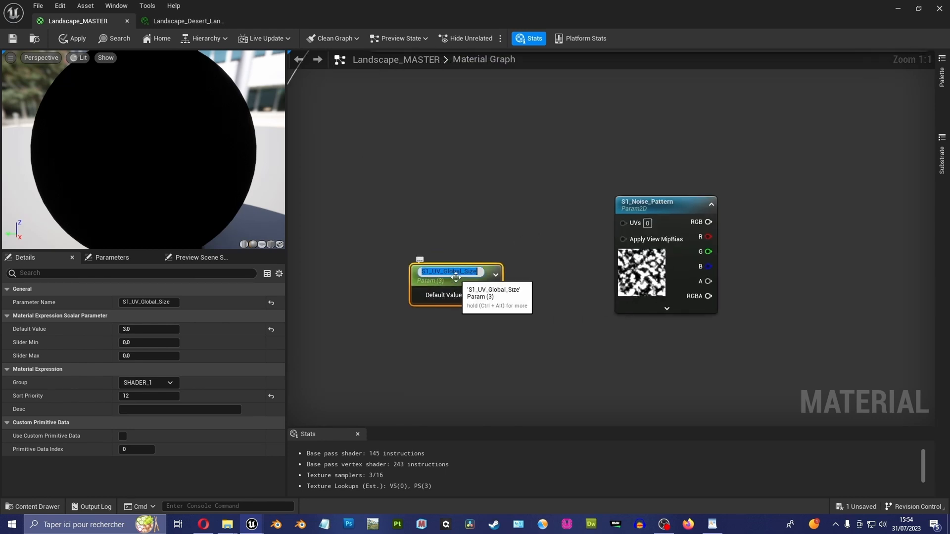
pyautogui.moveTo(432, 272); pyautogui.dragTo(516, 277)
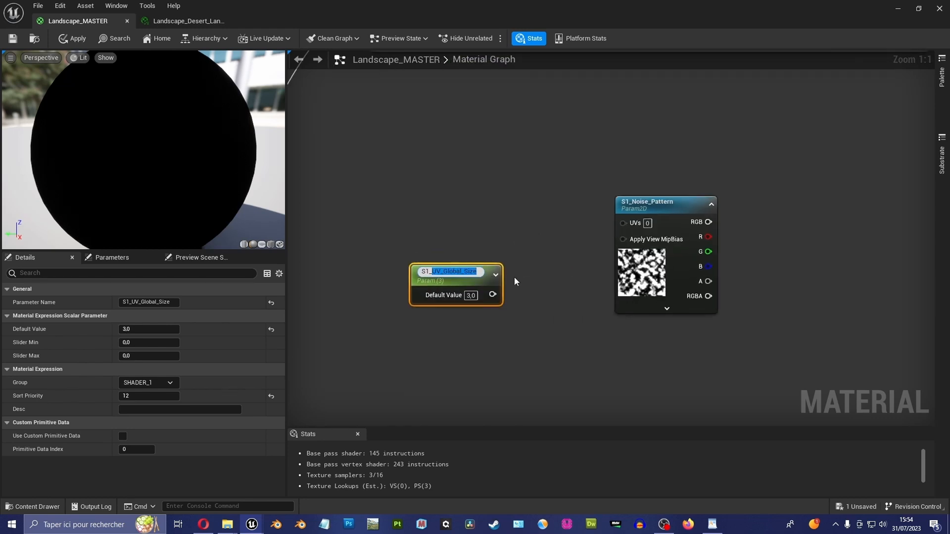
pyautogui.write('Noise_Pattern')
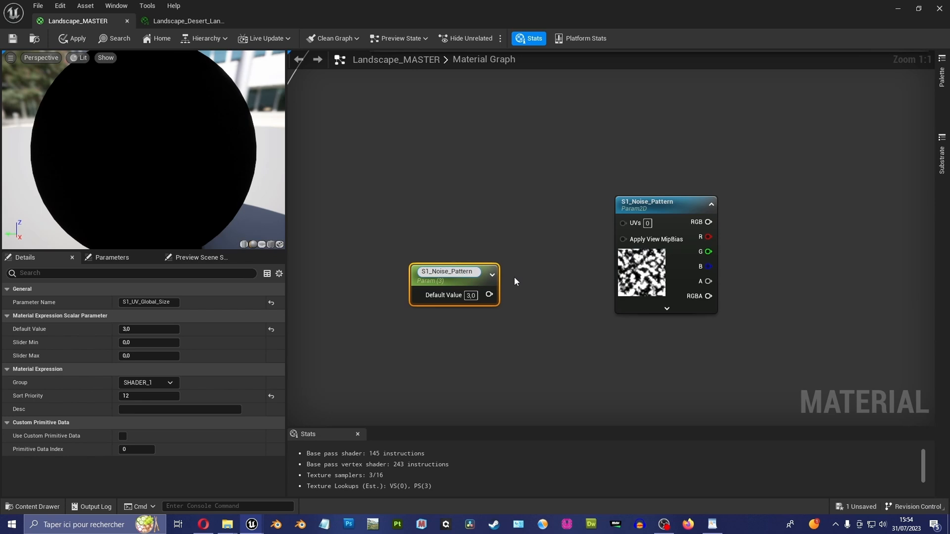
pyautogui.write('_Scale')
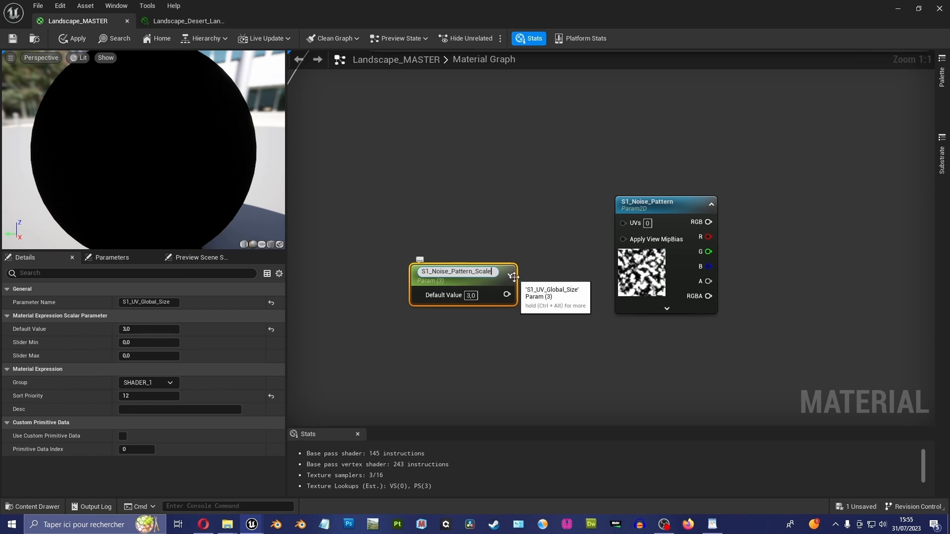
pyautogui.press('Return')
pyautogui.moveTo(471, 282); pyautogui.dragTo(442, 307)
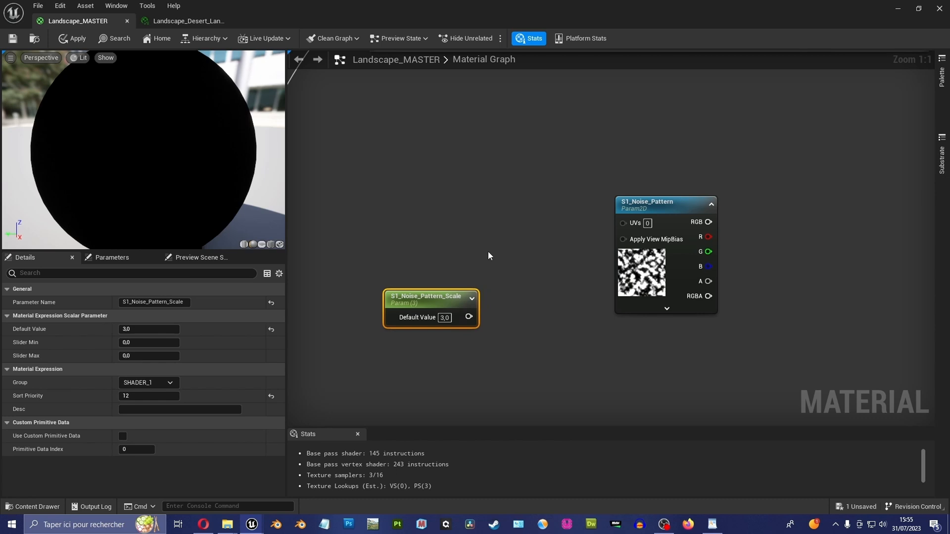
# Add a Divide node beside S1_Noise_Pattern_Scale and a Constant node with its value set to 0.5.
pyautogui.moveTo(483, 261); pyautogui.dragTo(509, 250, button='right')
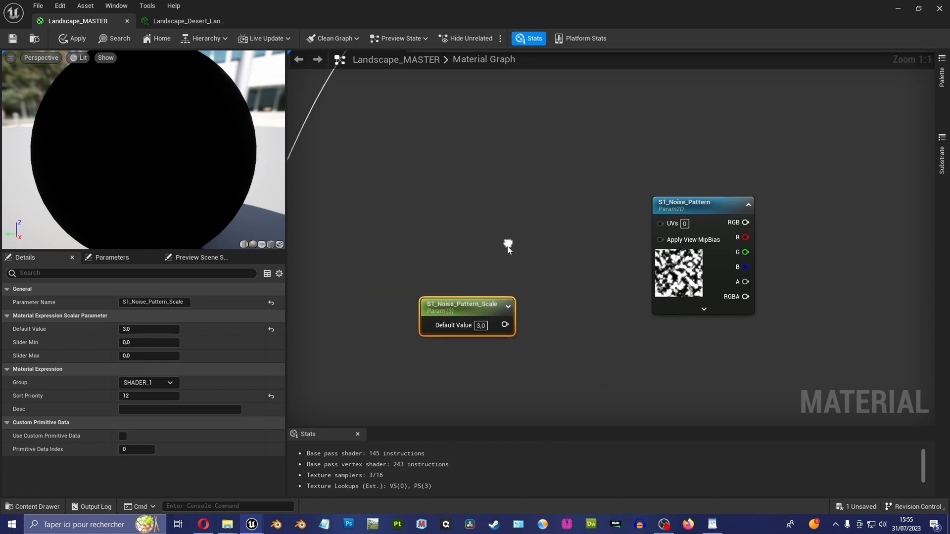
pyautogui.click(532, 278)
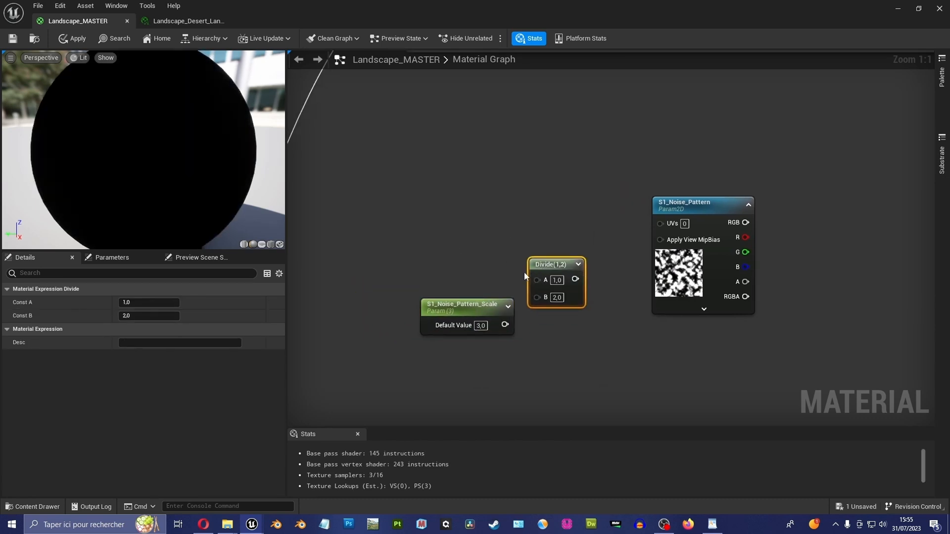
pyautogui.click(942, 75)
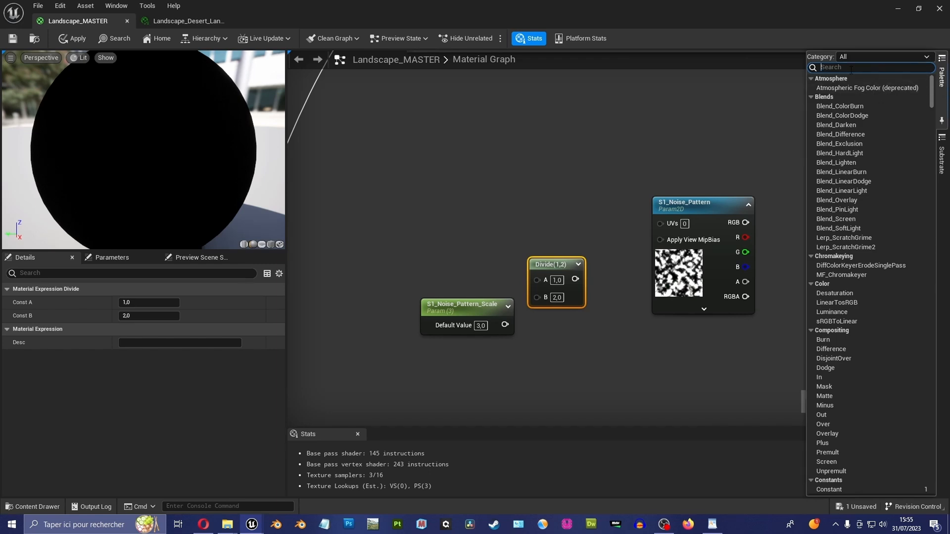
pyautogui.write('const')
pyautogui.click(815, 89)
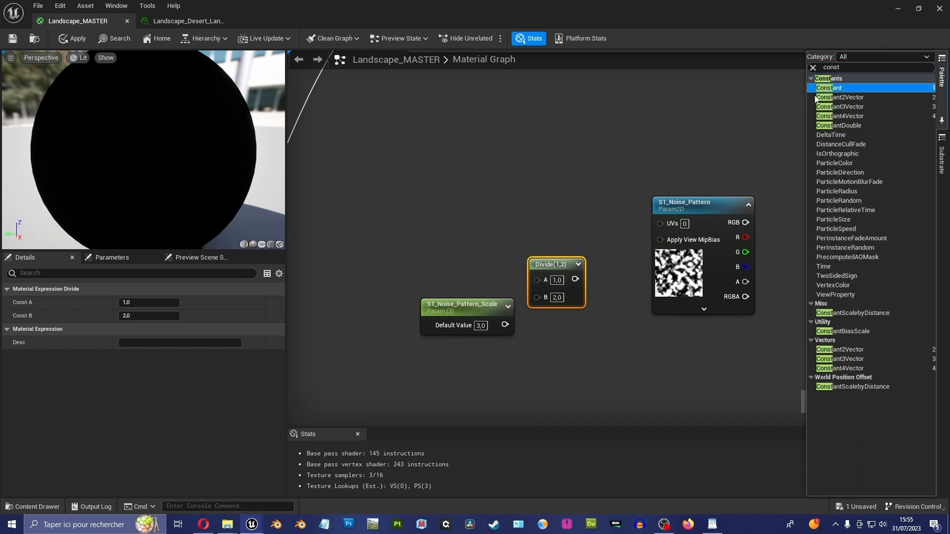
pyautogui.moveTo(815, 96); pyautogui.dragTo(435, 258)
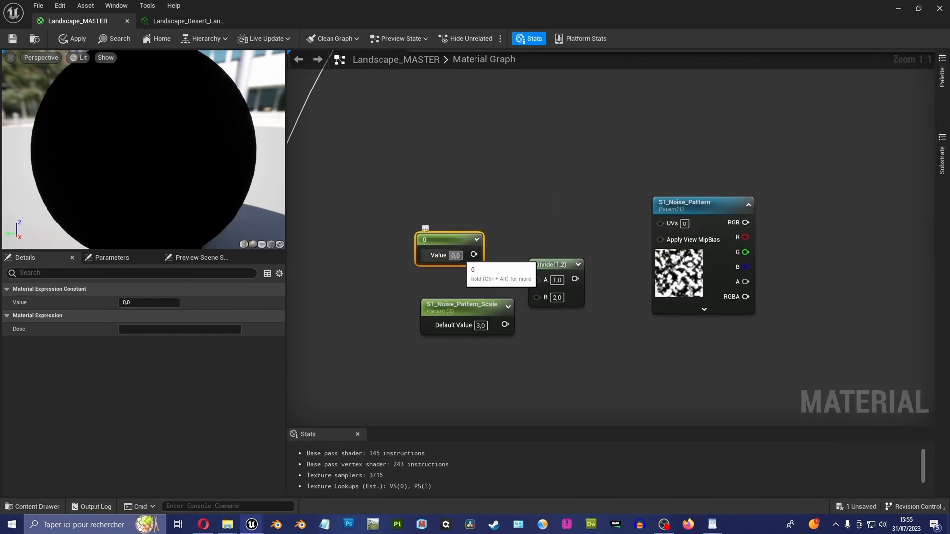
pyautogui.click(456, 255)
pyautogui.write('0,5')
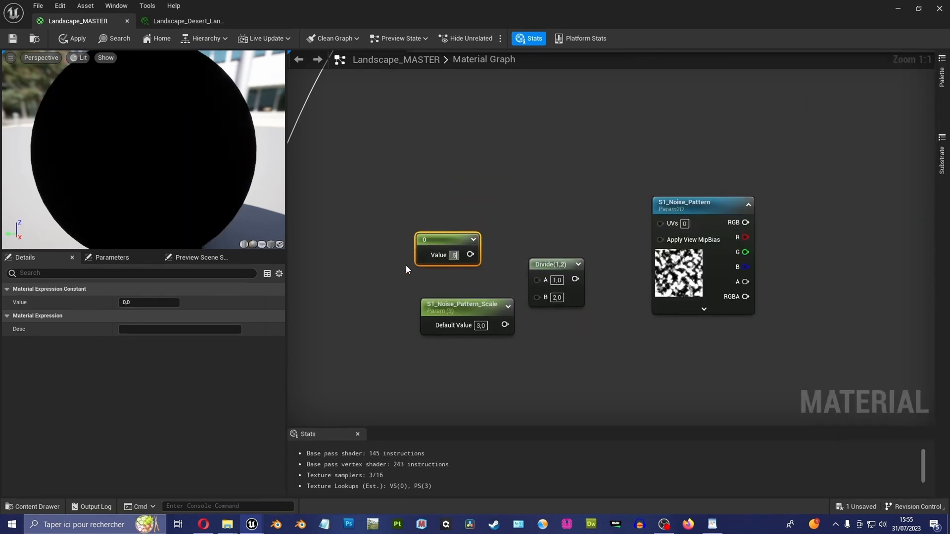
pyautogui.press('Return')
# Connect the 0.5 constant to the Divide node's A input and S1_Noise_Pattern_Scale to its B input.
pyautogui.moveTo(474, 255); pyautogui.dragTo(537, 279)
pyautogui.moveTo(505, 324); pyautogui.dragTo(537, 295)
pyautogui.moveTo(455, 241); pyautogui.dragTo(461, 257)
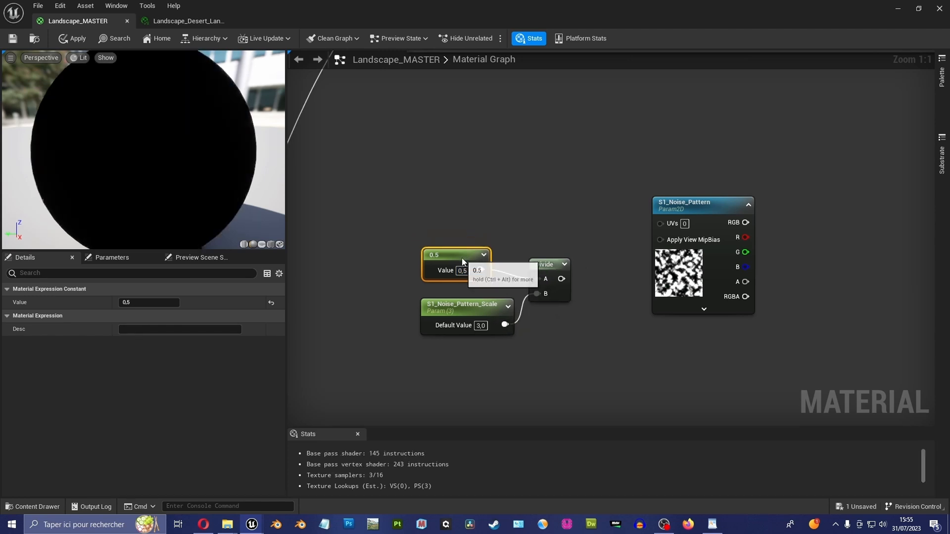
# Add a Multiply node between Divide and S1_Noise_Pattern, and connect the Divide output to its B input.
pyautogui.click(557, 219)
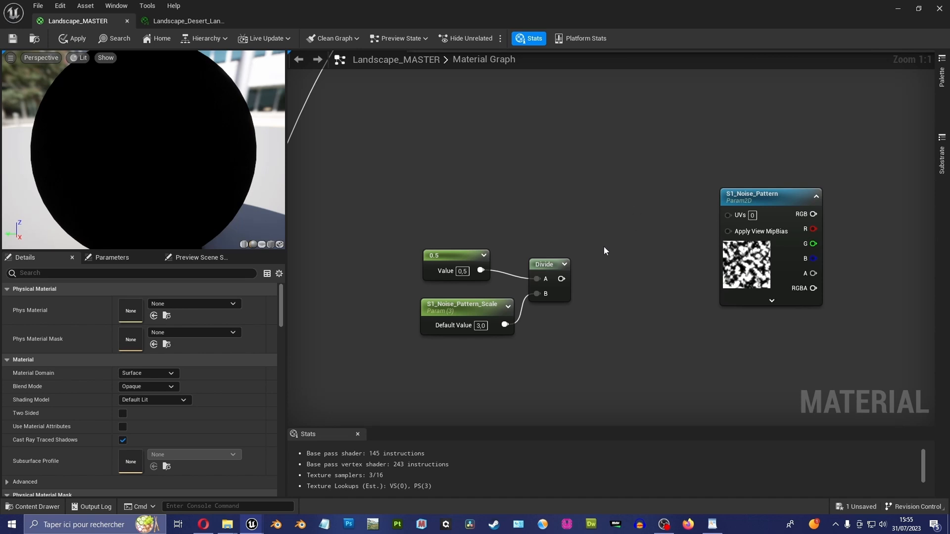
pyautogui.press('m')
pyautogui.click(600, 231)
pyautogui.moveTo(615, 249); pyautogui.dragTo(608, 239)
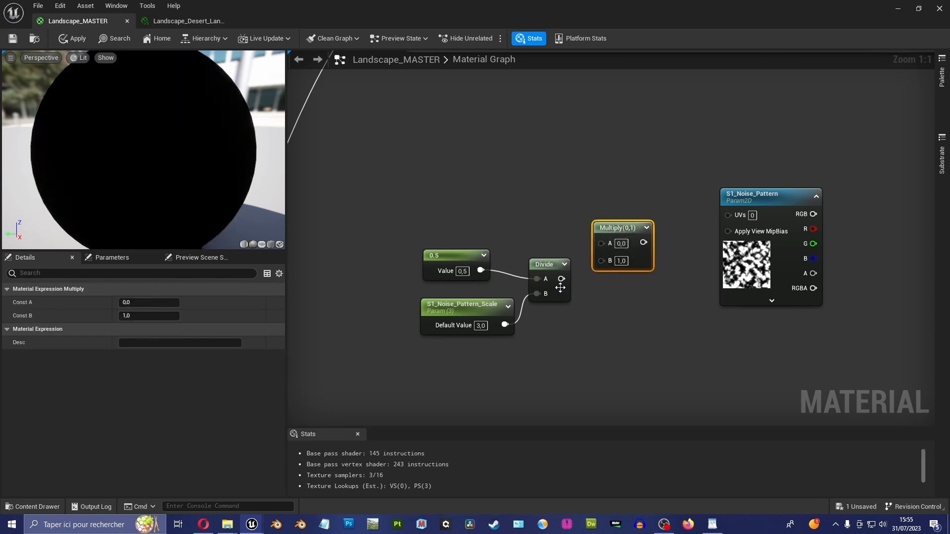
pyautogui.moveTo(560, 287); pyautogui.dragTo(556, 260)
# Connect the Landscape Coords output to the A input of the noise pattern's Multiply node.
pyautogui.scroll(-1, 545, 243)
pyautogui.scroll(-1, 544, 242)
pyautogui.moveTo(516, 214); pyautogui.dragTo(678, 150, button='right')
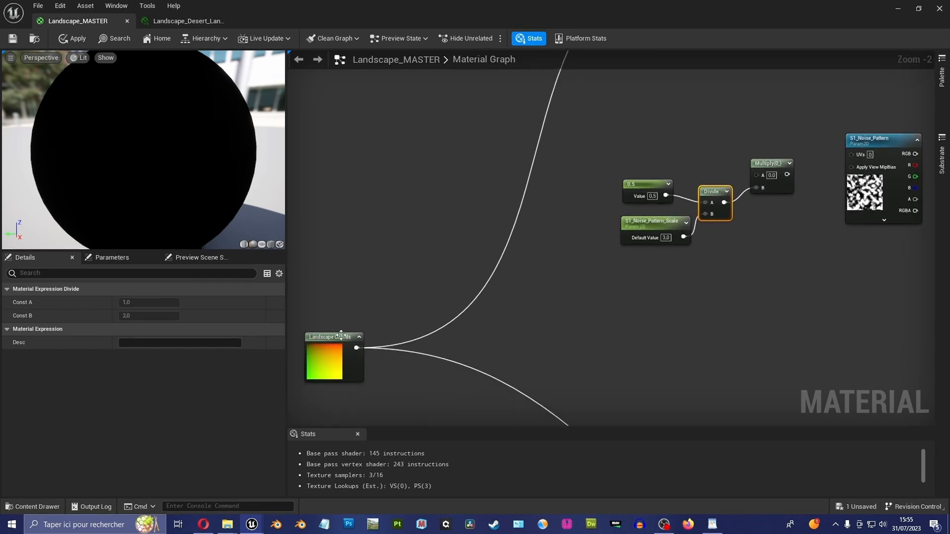
pyautogui.moveTo(341, 339); pyautogui.dragTo(369, 298)
pyautogui.moveTo(370, 301); pyautogui.dragTo(319, 329, button='right')
pyautogui.moveTo(335, 332); pyautogui.dragTo(706, 204)
# Connect the Multiply output to the UVs input of the S1_Noise_Pattern texture.
pyautogui.moveTo(746, 242); pyautogui.dragTo(594, 307, button='right')
pyautogui.scroll(1, 597, 280)
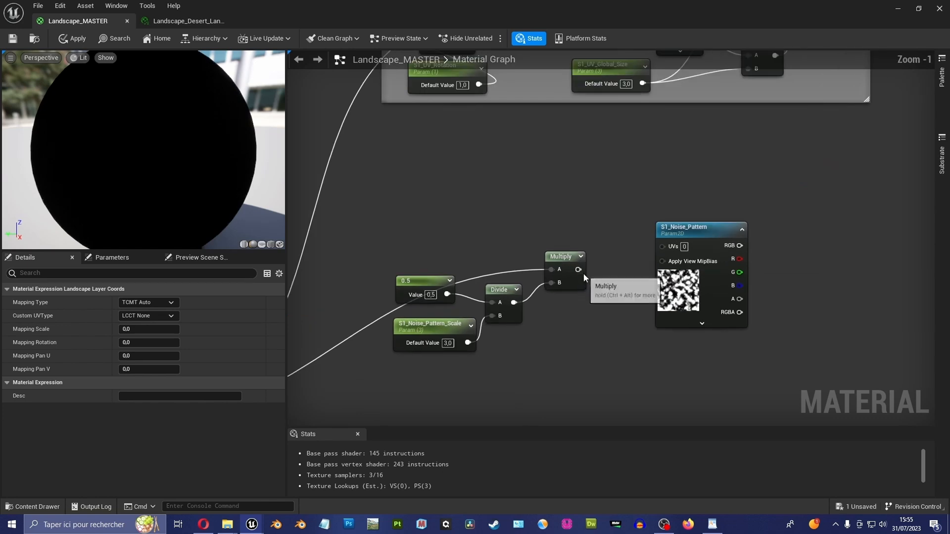
pyautogui.moveTo(579, 270); pyautogui.dragTo(664, 245)
pyautogui.click(697, 186)
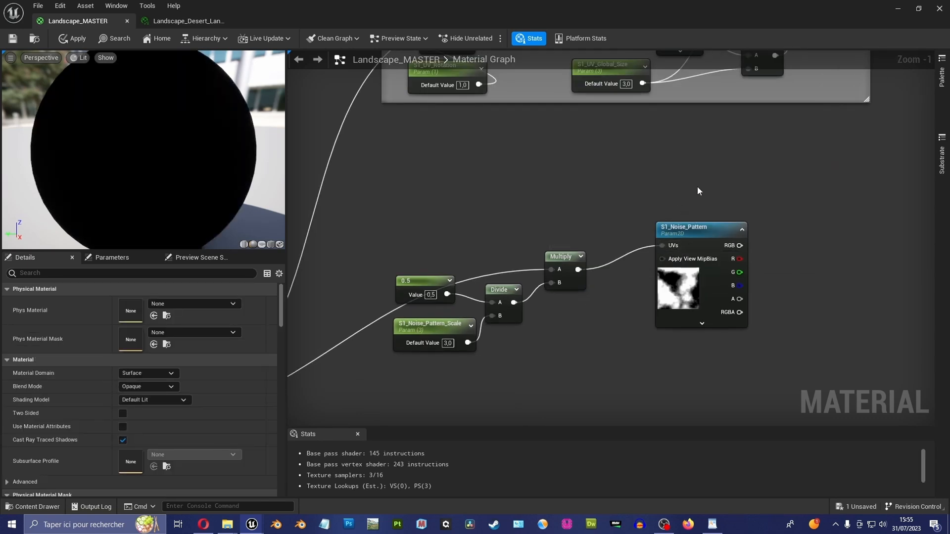
# Examine the finished noise node chain, the material preview and the neighbouring shader groups.
pyautogui.scroll(-1, 696, 186)
pyautogui.moveTo(697, 186); pyautogui.dragTo(711, 194, button='right')
pyautogui.scroll(-1, 711, 195)
pyautogui.click(599, 237)
pyautogui.scroll(-2, 602, 207)
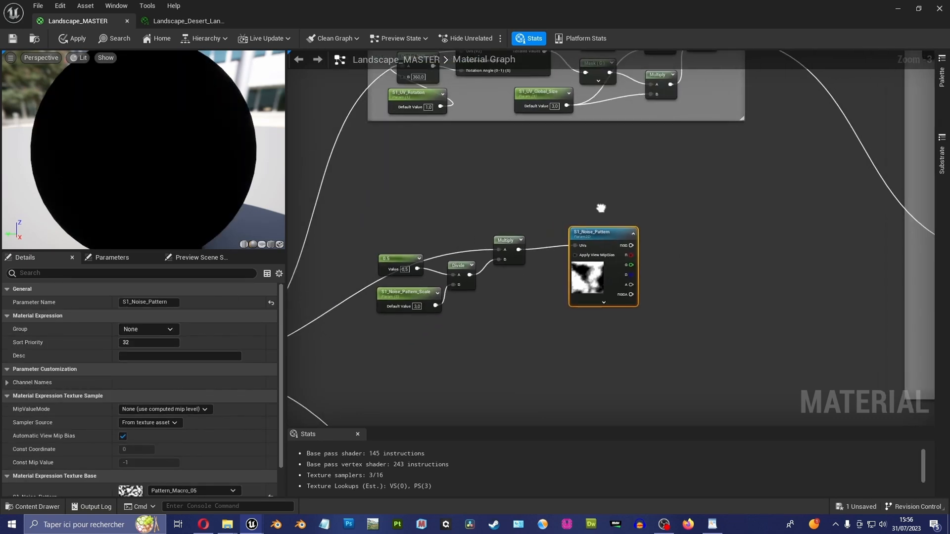
pyautogui.moveTo(245, 136); pyautogui.dragTo(99, 138)
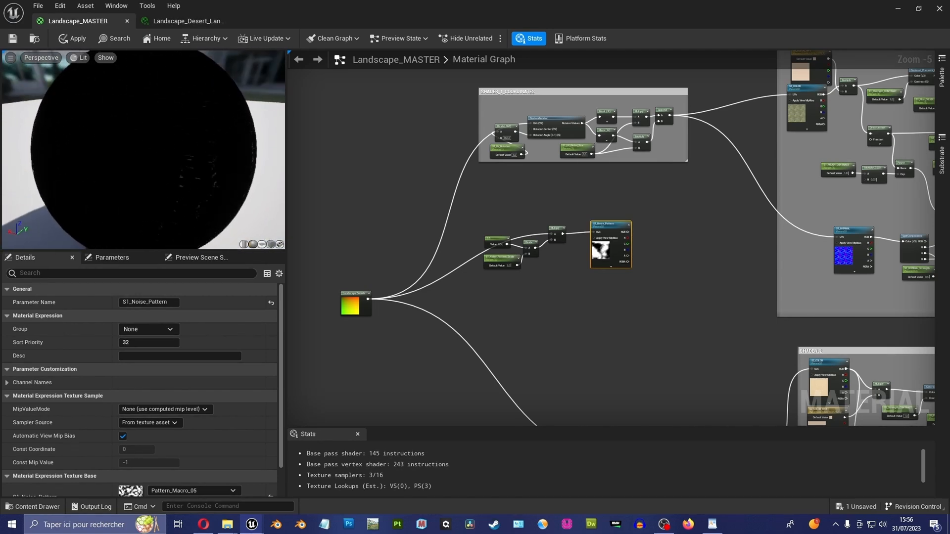
pyautogui.moveTo(750, 257); pyautogui.dragTo(698, 271, button='right')
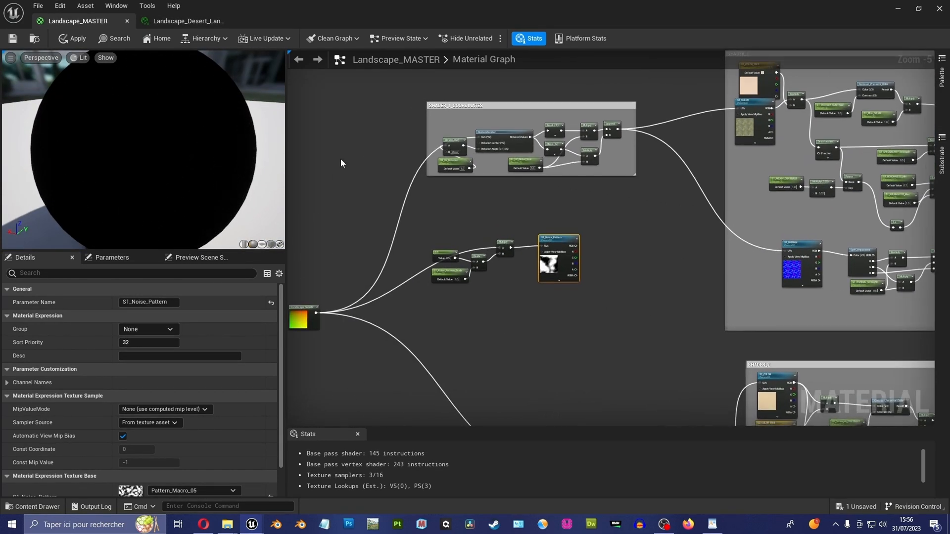
pyautogui.click(522, 215)
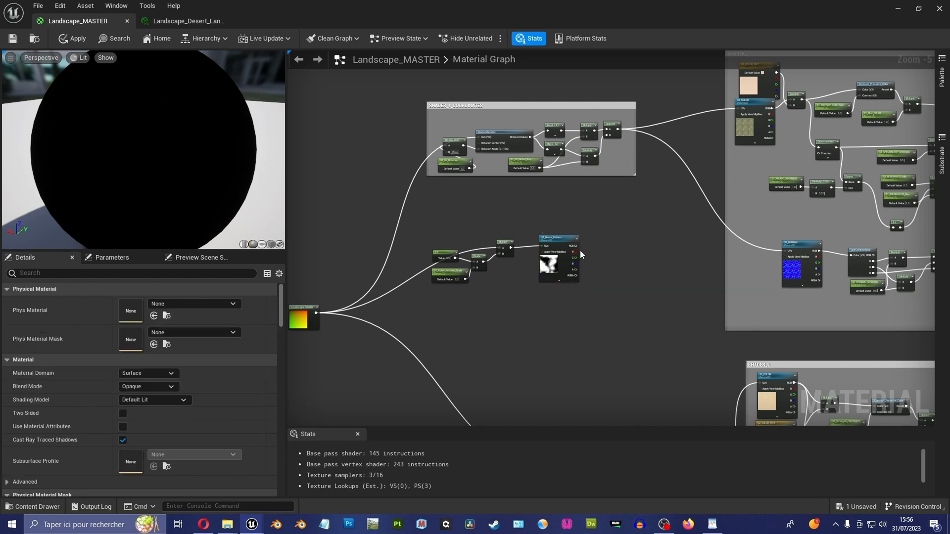
# Apply the material changes and save a copy of the material as Landscape_MASTER_2 in the 1_LANDSCAPE_MATERIAL folder.
pyautogui.click(74, 38)
pyautogui.click(38, 6)
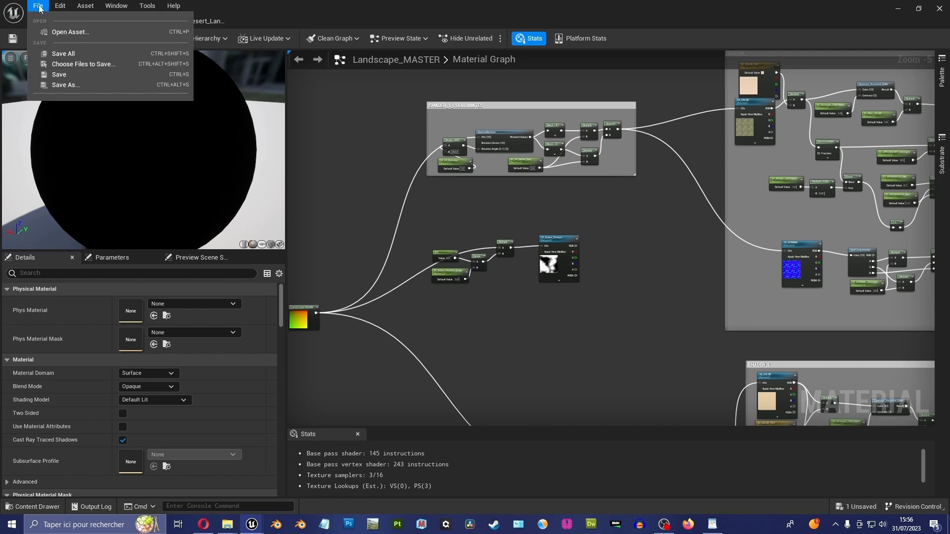
pyautogui.click(75, 83)
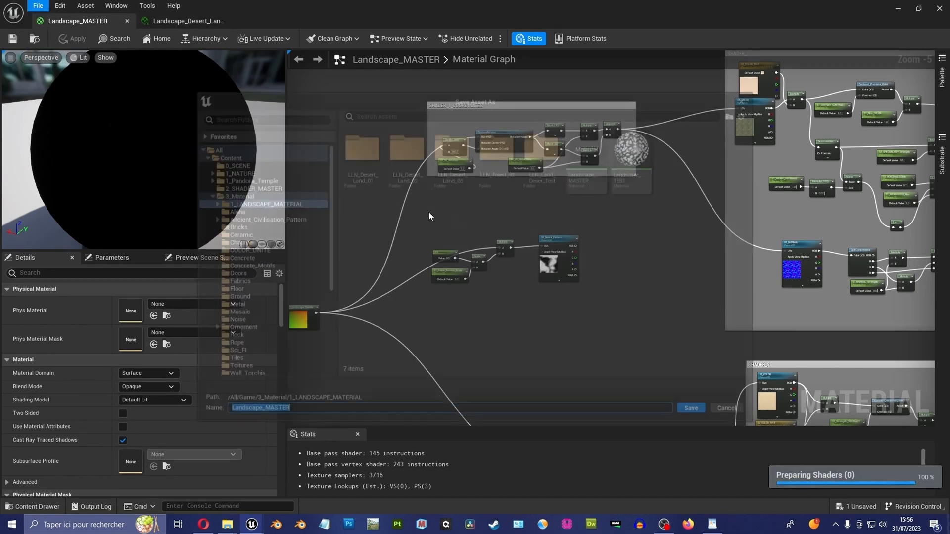
pyautogui.click(590, 180)
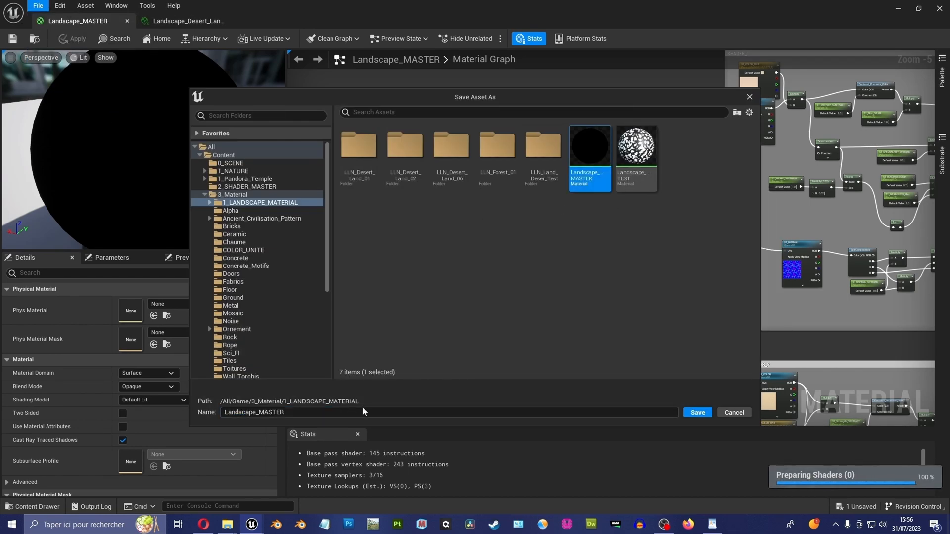
pyautogui.click(336, 412)
pyautogui.write('_2')
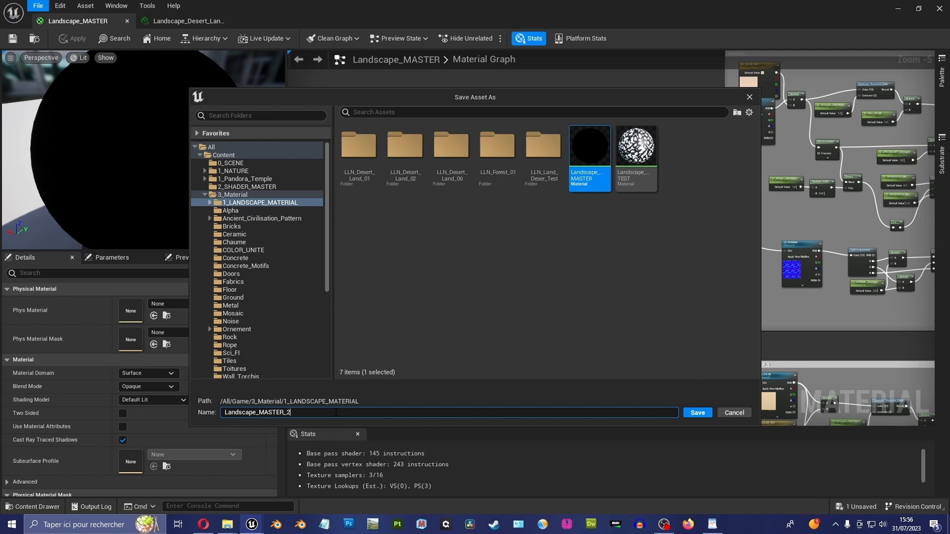
pyautogui.click(697, 414)
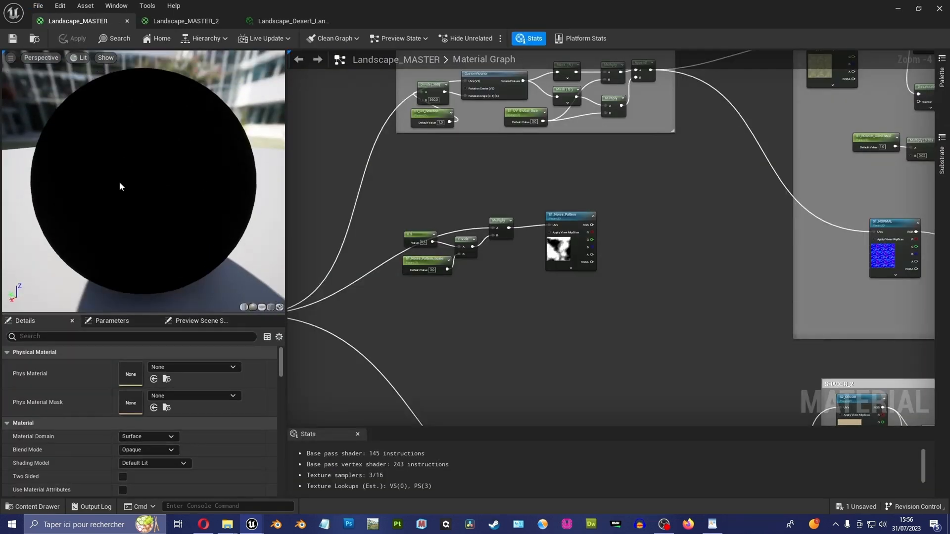
# Examine the Landscape_MASTER graph from the shader groups through the layer blends to the result node, along with its preview sphere.
pyautogui.moveTo(651, 168); pyautogui.dragTo(478, 185, button='right')
pyautogui.scroll(-3, 477, 186)
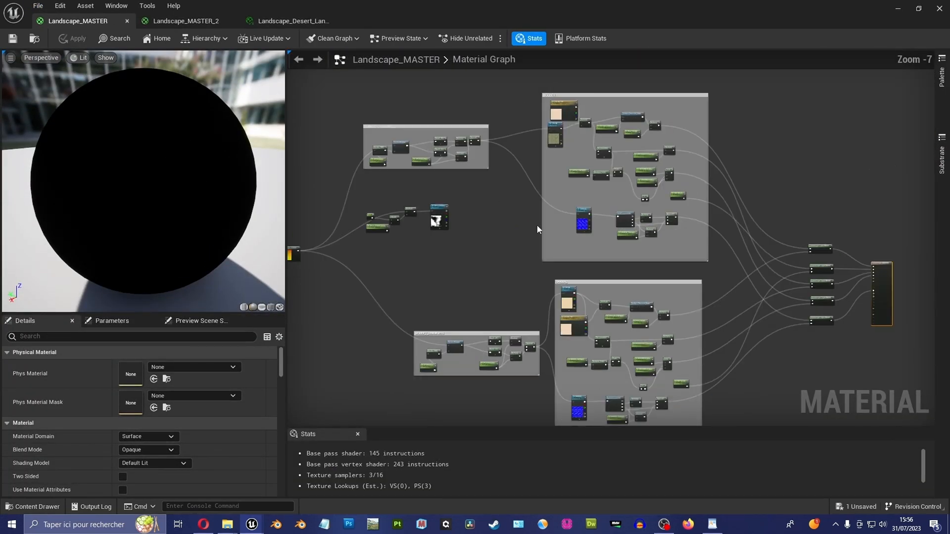
pyautogui.scroll(2, 787, 258)
pyautogui.moveTo(792, 260); pyautogui.dragTo(627, 240, button='right')
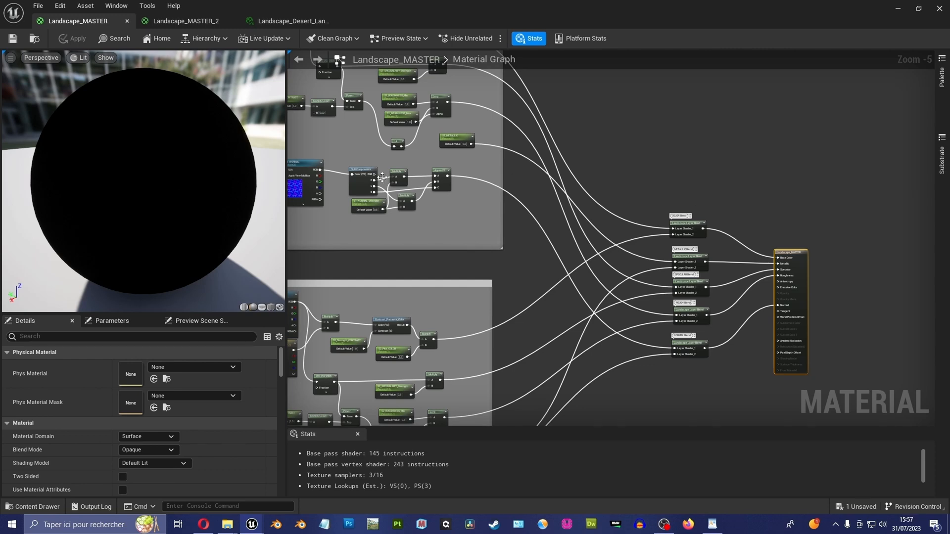
pyautogui.moveTo(186, 168); pyautogui.dragTo(74, 172)
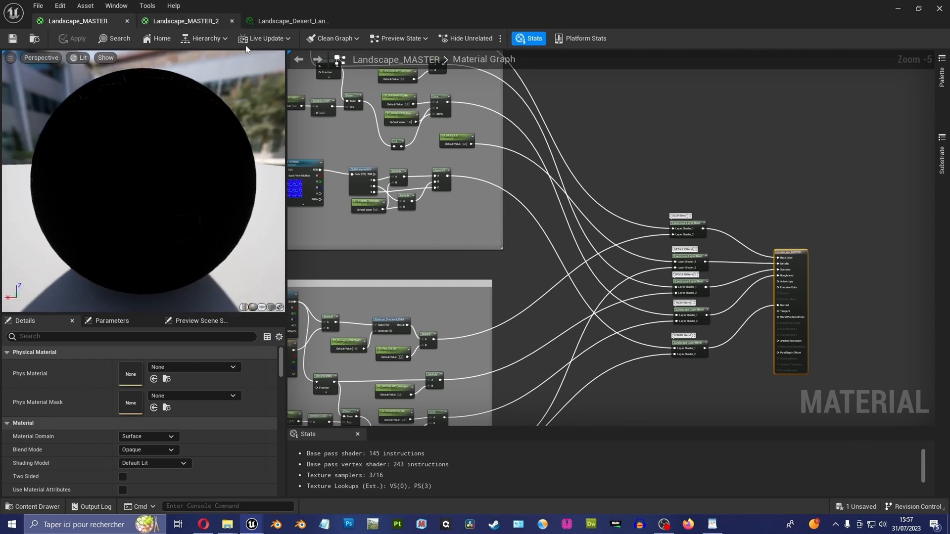
# Switch to the Landscape_MASTER_2 material and move the second shader group with its UV group lower in the graph.
pyautogui.click(205, 23)
pyautogui.scroll(-3, 398, 204)
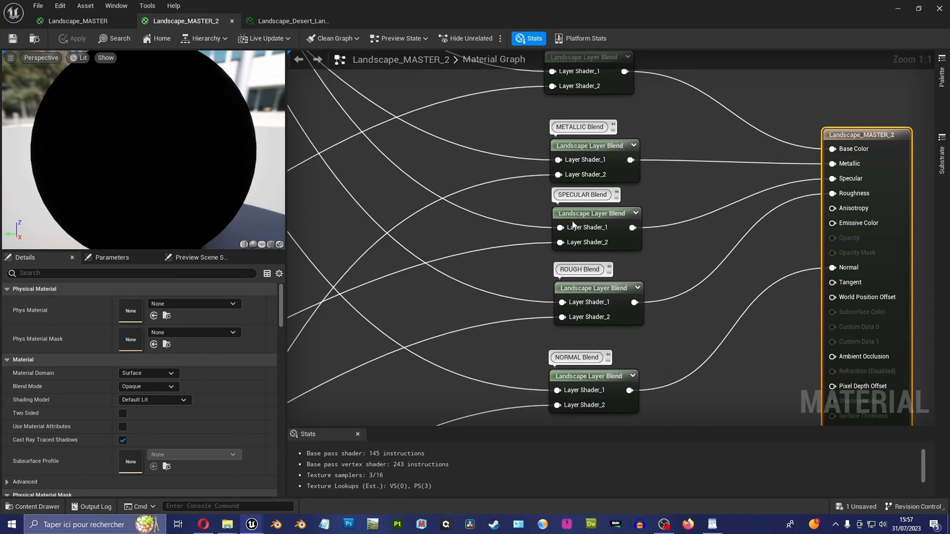
pyautogui.scroll(-4, 485, 194)
pyautogui.moveTo(525, 152); pyautogui.dragTo(595, 177, button='right')
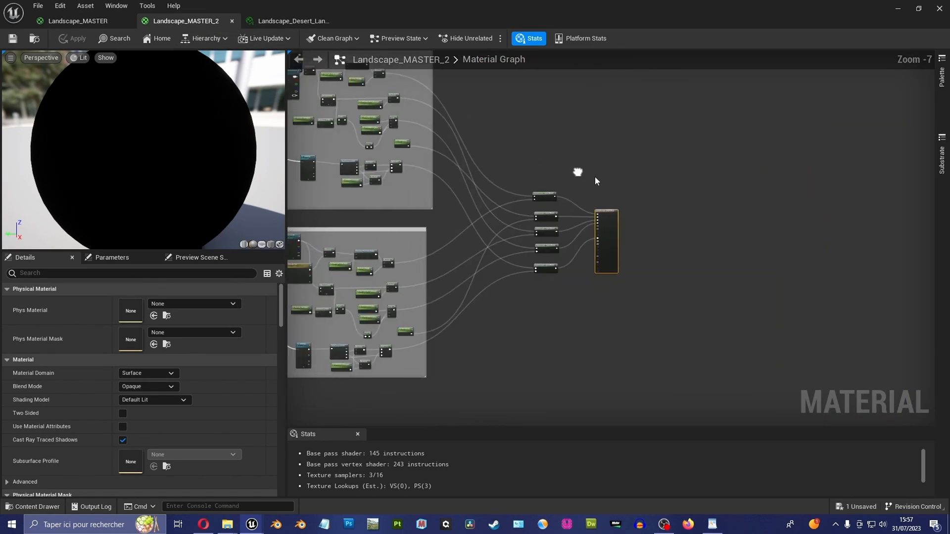
pyautogui.moveTo(588, 161); pyautogui.dragTo(522, 349)
pyautogui.moveTo(471, 258); pyautogui.dragTo(683, 230, button='right')
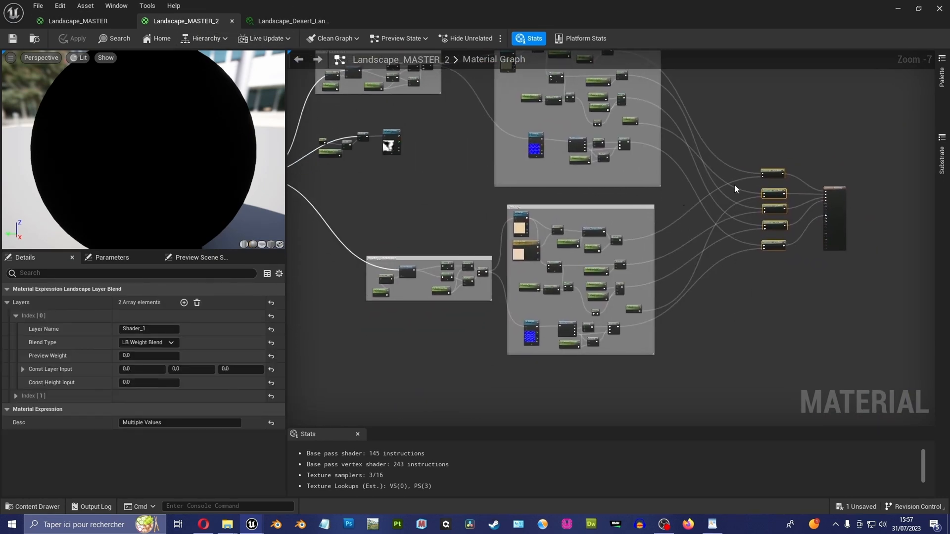
pyautogui.click(550, 281)
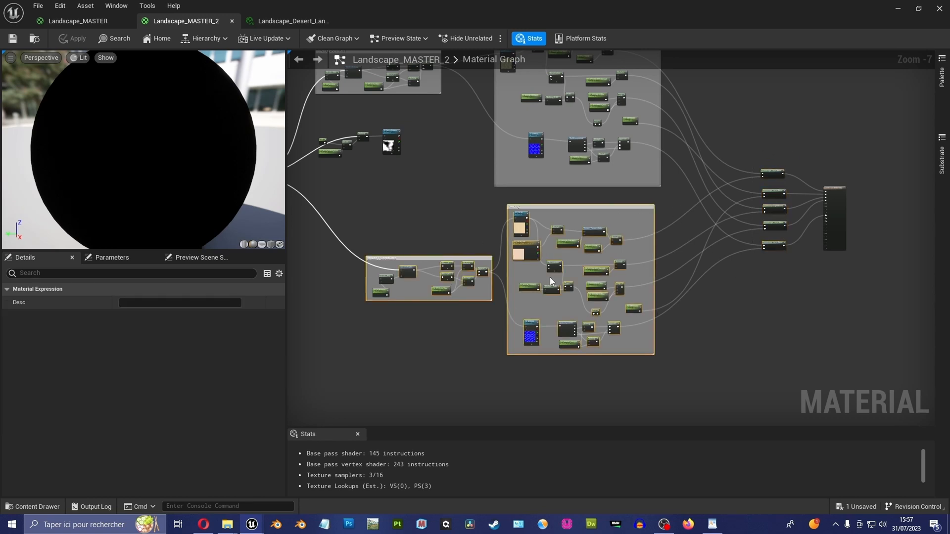
pyautogui.moveTo(507, 319); pyautogui.dragTo(507, 289, button='right')
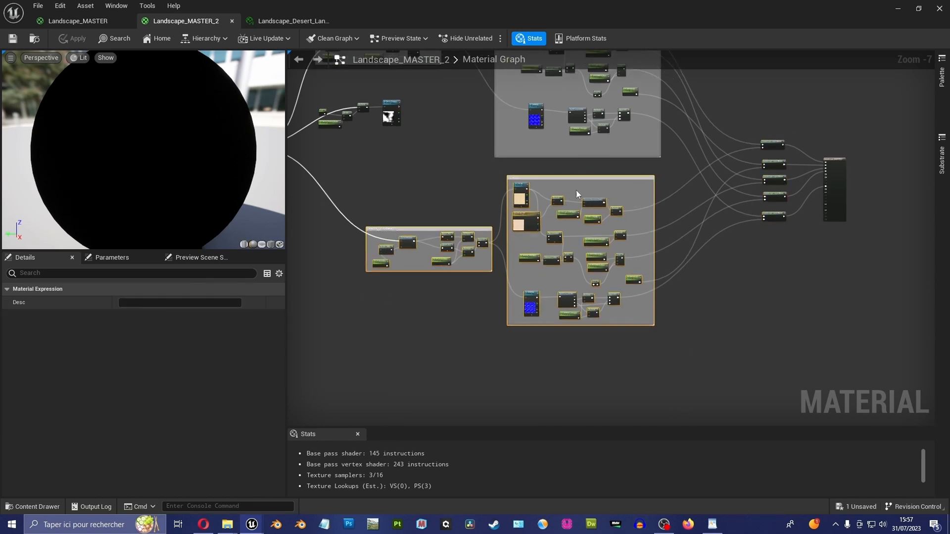
pyautogui.moveTo(578, 178); pyautogui.dragTo(545, 238)
# Delete the five Landscape Layer Blend nodes in front of the result node.
pyautogui.moveTo(668, 187); pyautogui.dragTo(559, 299, button='right')
pyautogui.moveTo(708, 225); pyautogui.dragTo(634, 363)
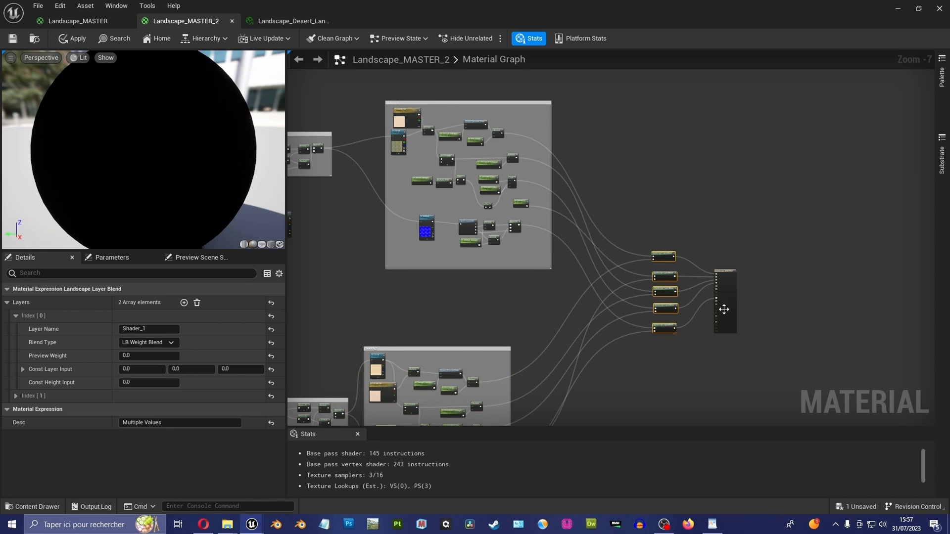
pyautogui.press('Delete')
# Move the result node closer to the SHADER_1 group and connect that group's final color Multiply output to Base Color.
pyautogui.moveTo(721, 273); pyautogui.dragTo(601, 144)
pyautogui.scroll(4, 549, 116)
pyautogui.moveTo(432, 186); pyautogui.dragTo(441, 194, button='right')
pyautogui.moveTo(484, 170); pyautogui.dragTo(652, 186, button='right')
pyautogui.scroll(-1, 653, 182)
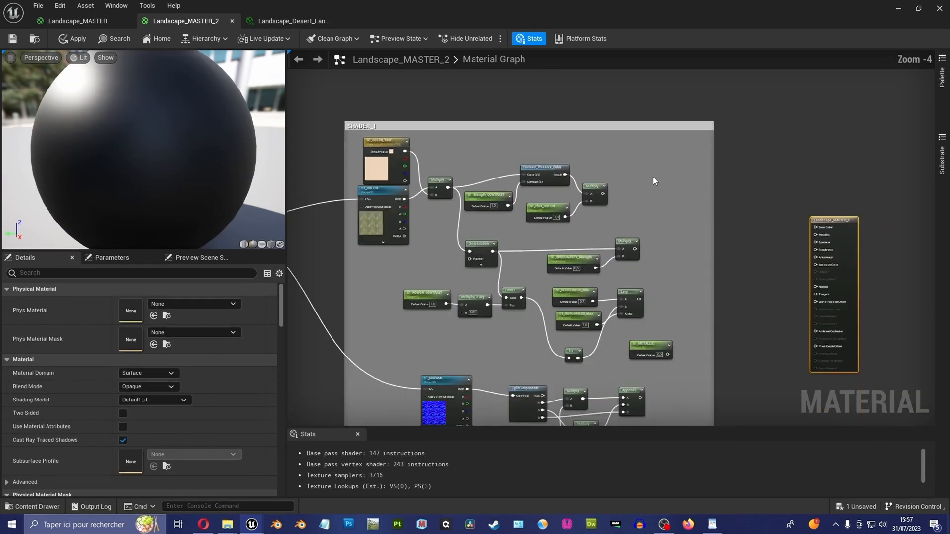
pyautogui.scroll(-1, 652, 180)
pyautogui.moveTo(578, 183); pyautogui.dragTo(736, 181)
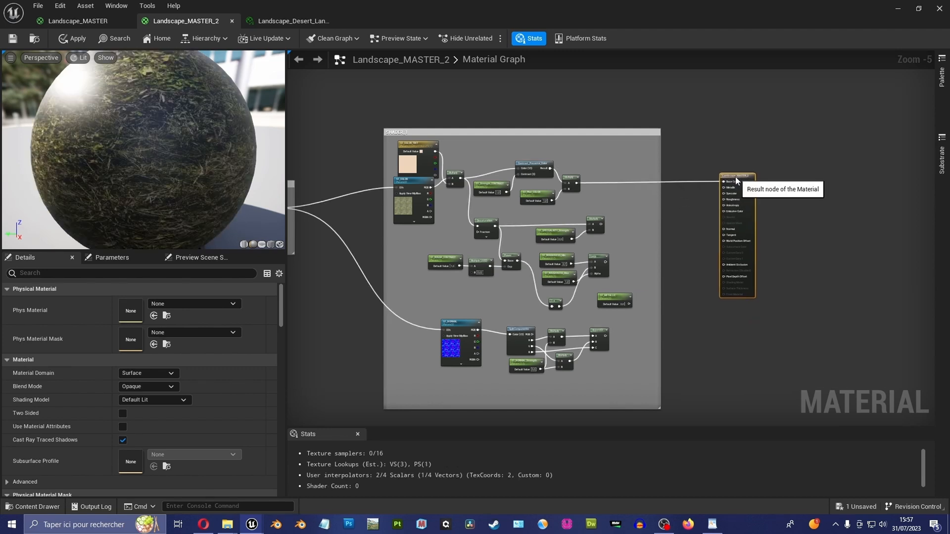
# Enlarge the material preview viewport in both width and height.
pyautogui.moveTo(288, 143); pyautogui.dragTo(325, 144)
pyautogui.moveTo(241, 251); pyautogui.dragTo(240, 328)
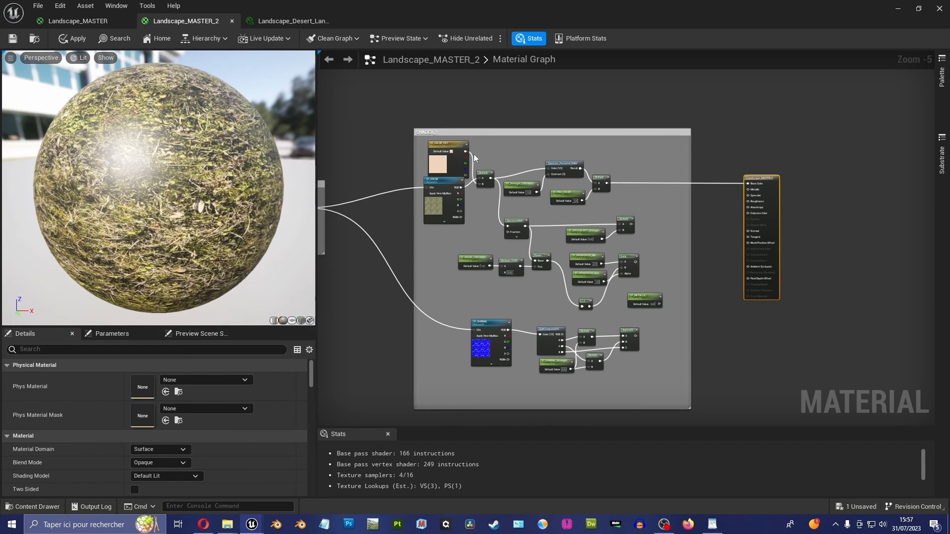
# Move the result node beside S1_Noise_Pattern and replace its Base Color input with the noise texture's RGB output.
pyautogui.moveTo(442, 154); pyautogui.dragTo(563, 119, button='right')
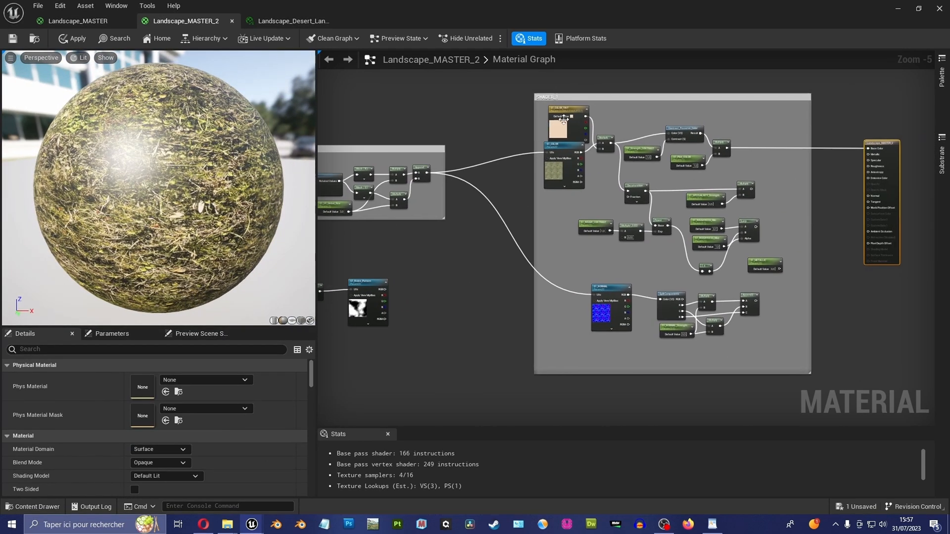
pyautogui.scroll(-2, 483, 303)
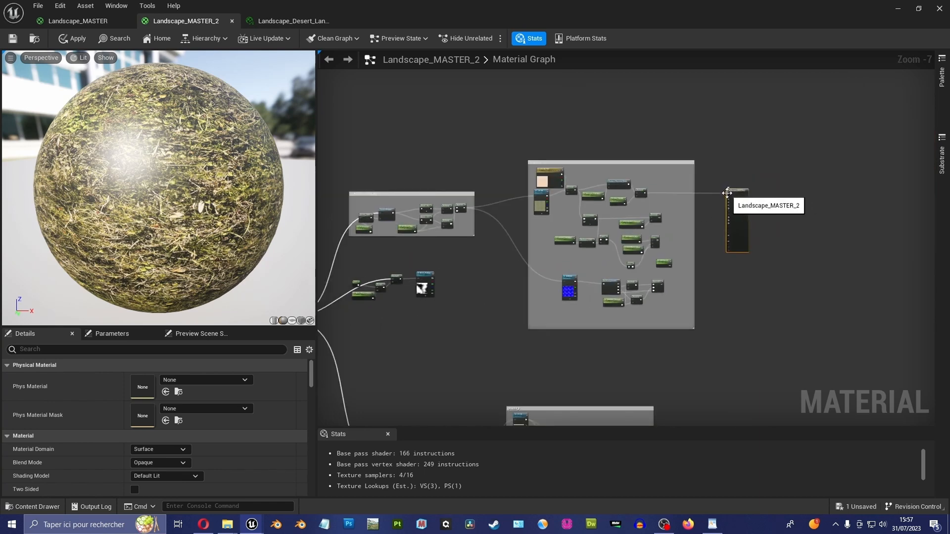
pyautogui.moveTo(727, 193); pyautogui.dragTo(568, 223)
pyautogui.scroll(7, 568, 223)
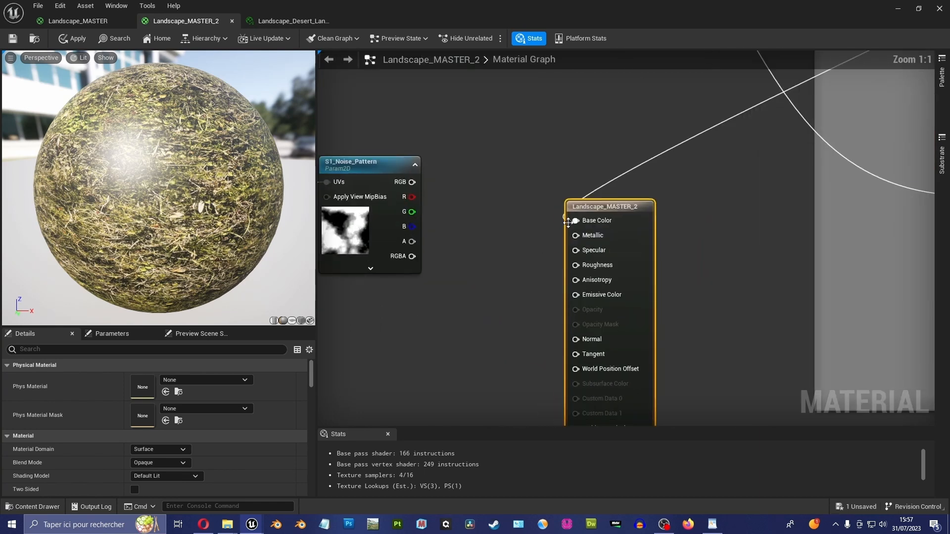
pyautogui.keyDown('alt'); pyautogui.click(568, 222); pyautogui.keyUp('alt')
pyautogui.scroll(-2, 570, 218)
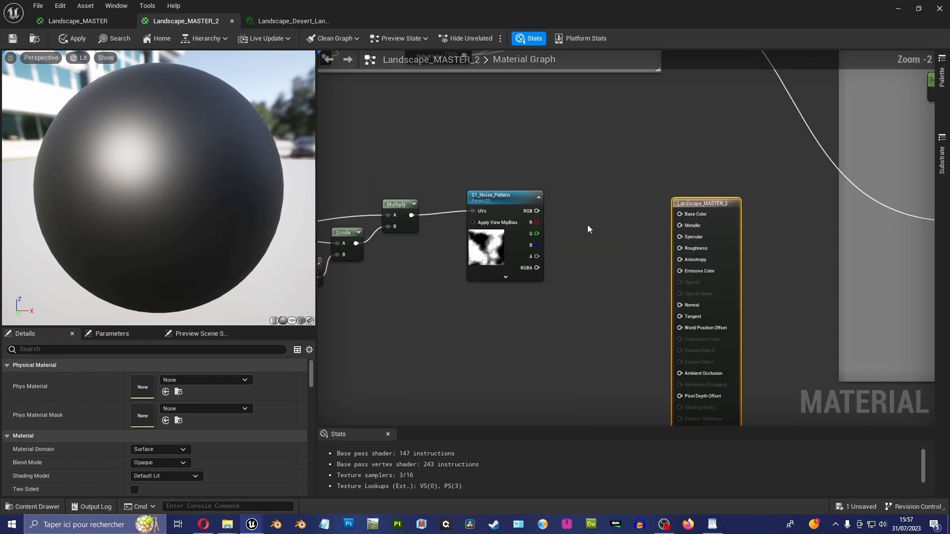
pyautogui.moveTo(588, 225); pyautogui.dragTo(599, 231, button='right')
pyautogui.moveTo(683, 230); pyautogui.dragTo(692, 219)
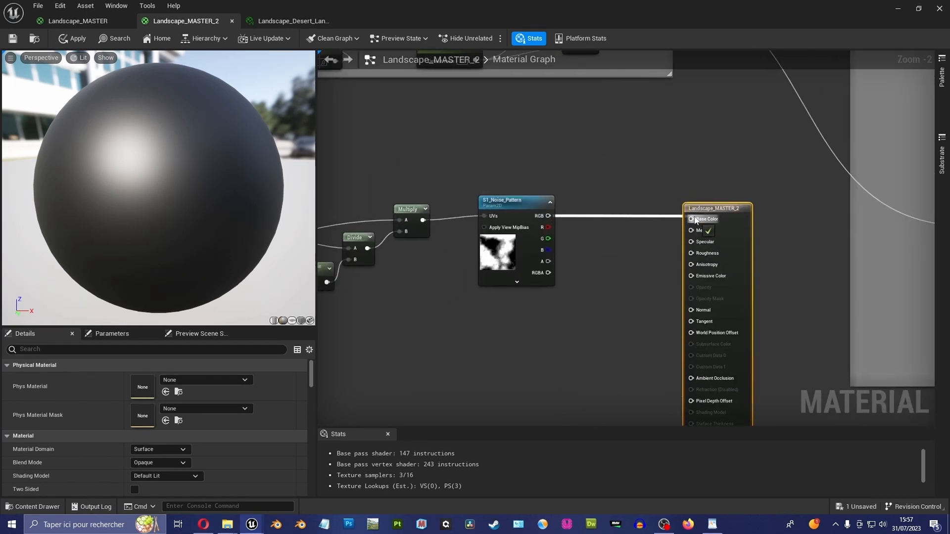
# Inspect the noise on the preview sphere and set the S1_Noise_Pattern_Scale default value to 0.1.
pyautogui.moveTo(159, 184); pyautogui.dragTo(30, 182)
pyautogui.moveTo(180, 198); pyautogui.dragTo(238, 198)
pyautogui.moveTo(327, 324); pyautogui.dragTo(436, 316, button='right')
pyautogui.click(419, 276)
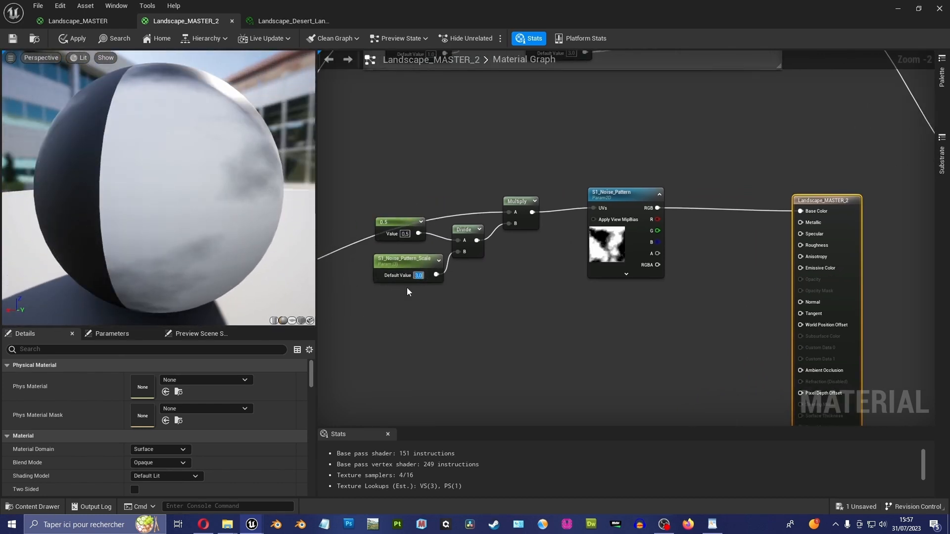
pyautogui.write('0.1')
pyautogui.press('Return')
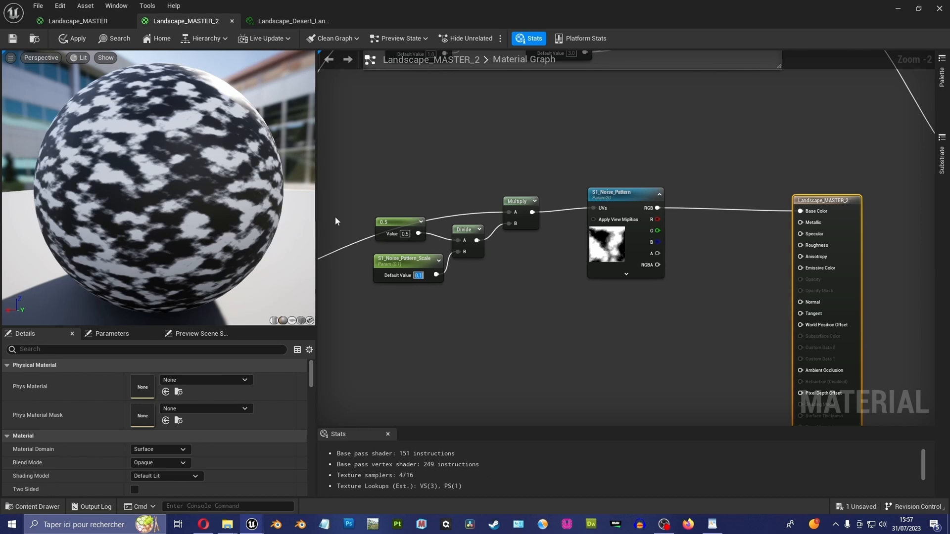
# Check the rescaled noise on the preview sphere and move the result node away from the noise texture, below the SHADER_1 group.
pyautogui.scroll(1, 237, 99)
pyautogui.moveTo(237, 99); pyautogui.dragTo(163, 99)
pyautogui.scroll(-2, 783, 156)
pyautogui.moveTo(783, 157); pyautogui.dragTo(588, 165, button='right')
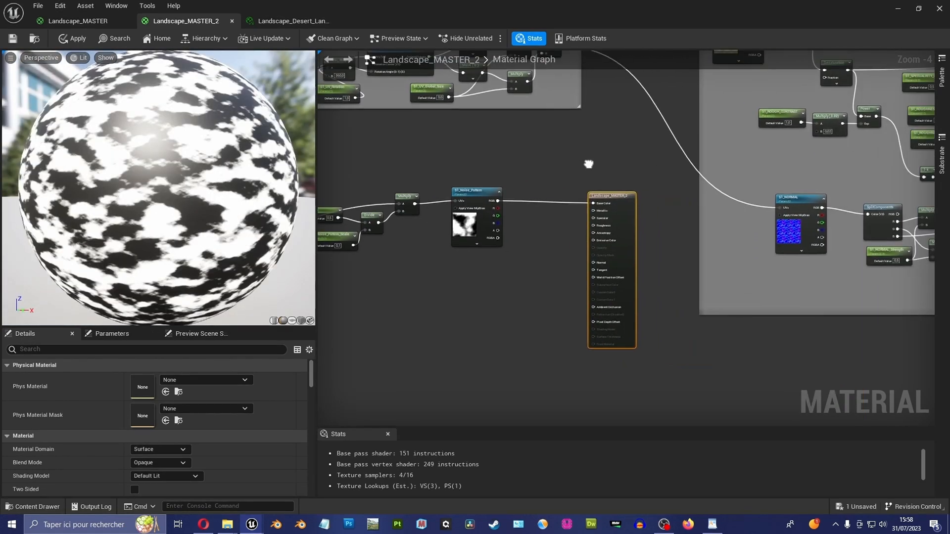
pyautogui.moveTo(614, 197); pyautogui.dragTo(868, 335)
# Add a OneMinus node in the free space just after the S1_Noise_Pattern texture.
pyautogui.moveTo(578, 247); pyautogui.dragTo(590, 258, button='right')
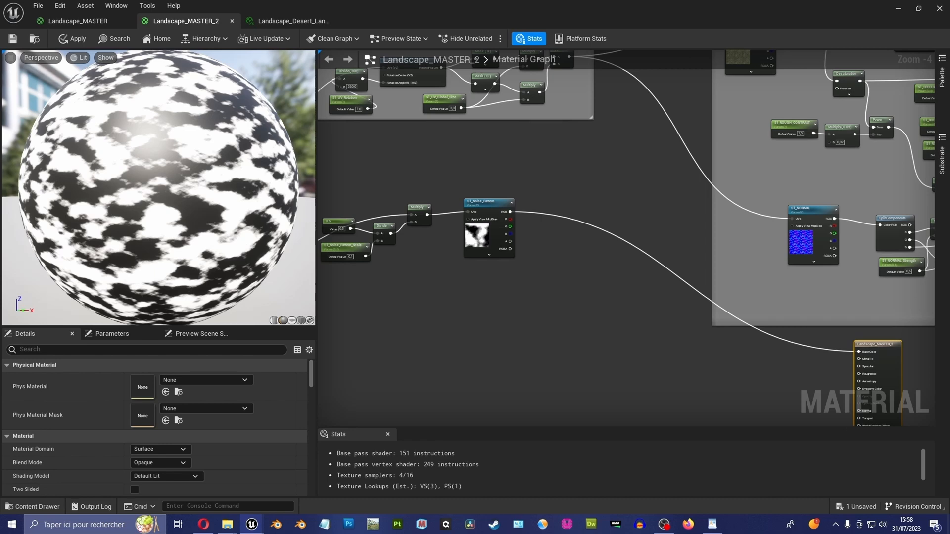
pyautogui.moveTo(533, 265); pyautogui.dragTo(573, 272, button='right')
pyautogui.scroll(1, 590, 267)
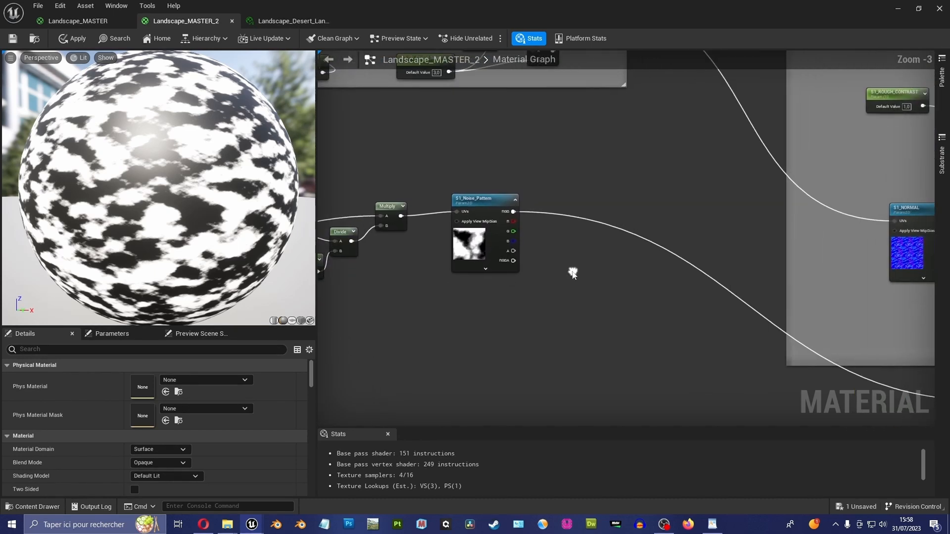
pyautogui.click(942, 77)
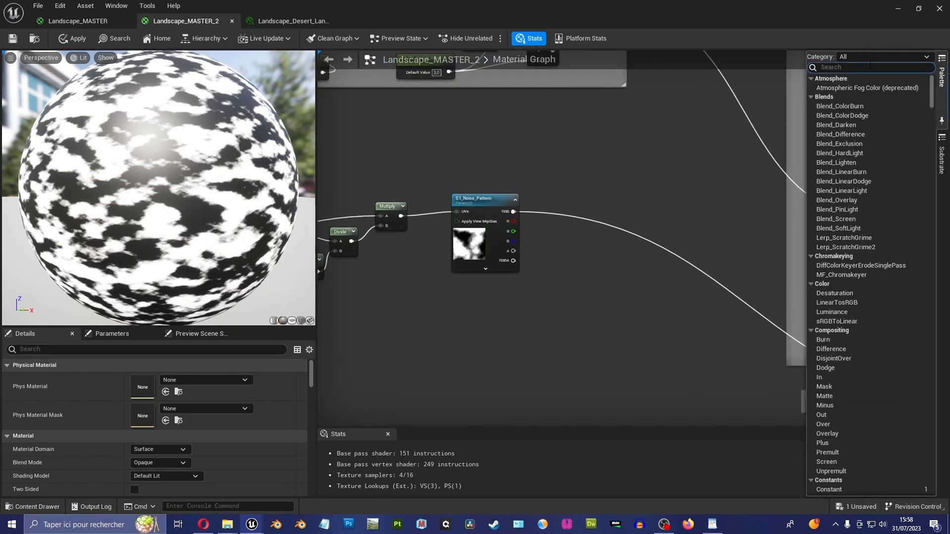
pyautogui.write('one minus')
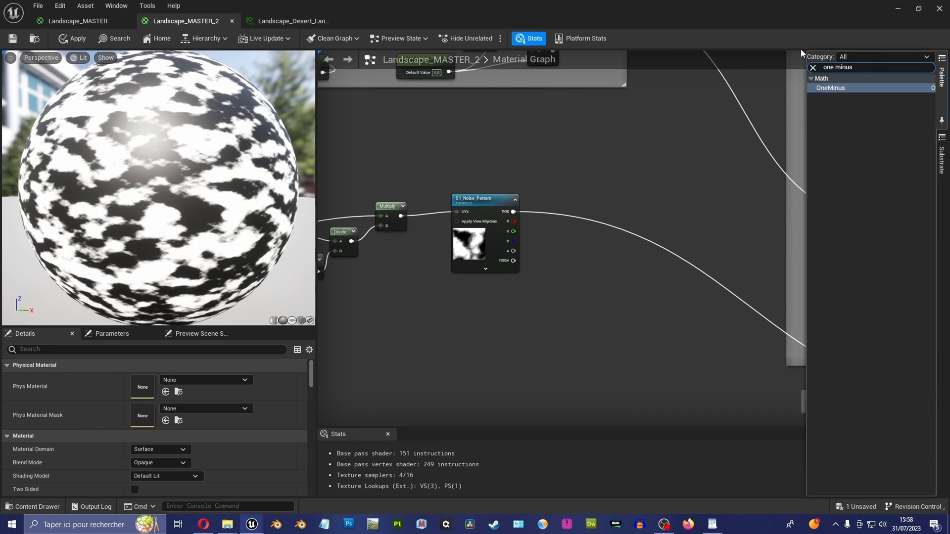
pyautogui.moveTo(831, 88); pyautogui.dragTo(573, 172)
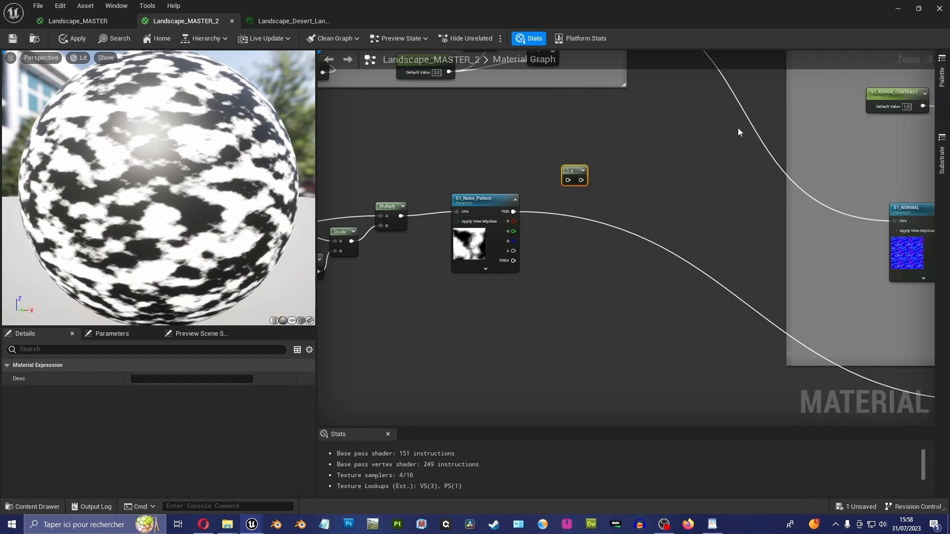
# Add a StaticSwitch node beyond the OneMinus node.
pyautogui.click(941, 72)
pyautogui.write('static')
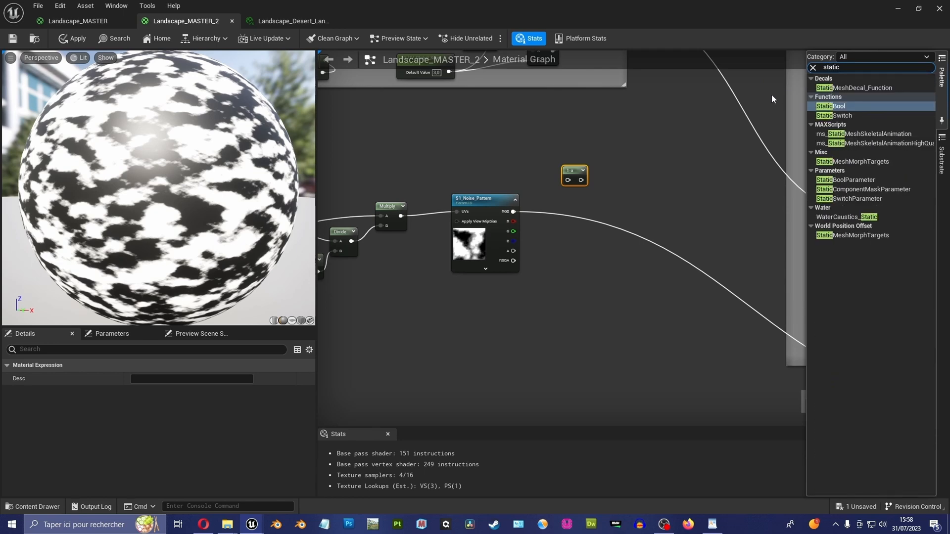
pyautogui.moveTo(836, 115); pyautogui.dragTo(674, 205)
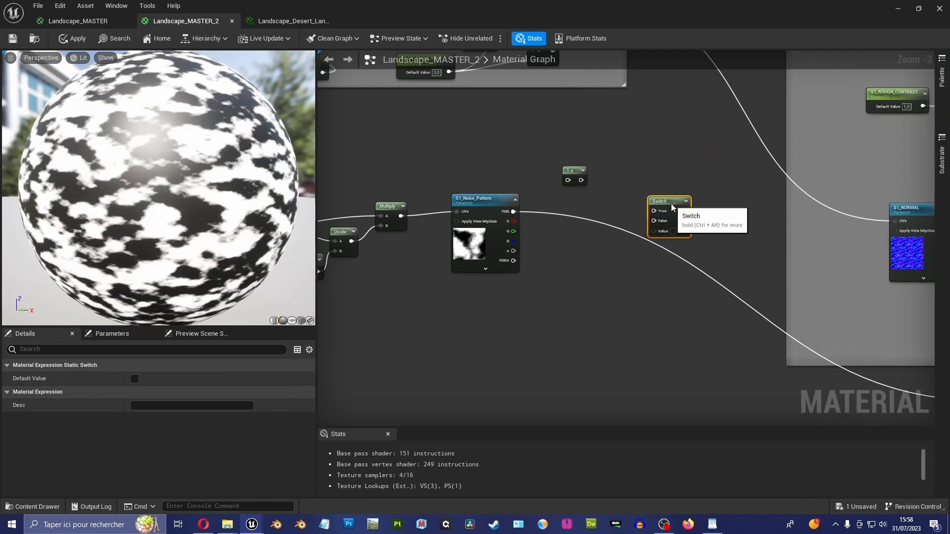
# Add a StaticBoolParameter node below the OneMinus node and name it S1_Noise_Invert.
pyautogui.click(940, 61)
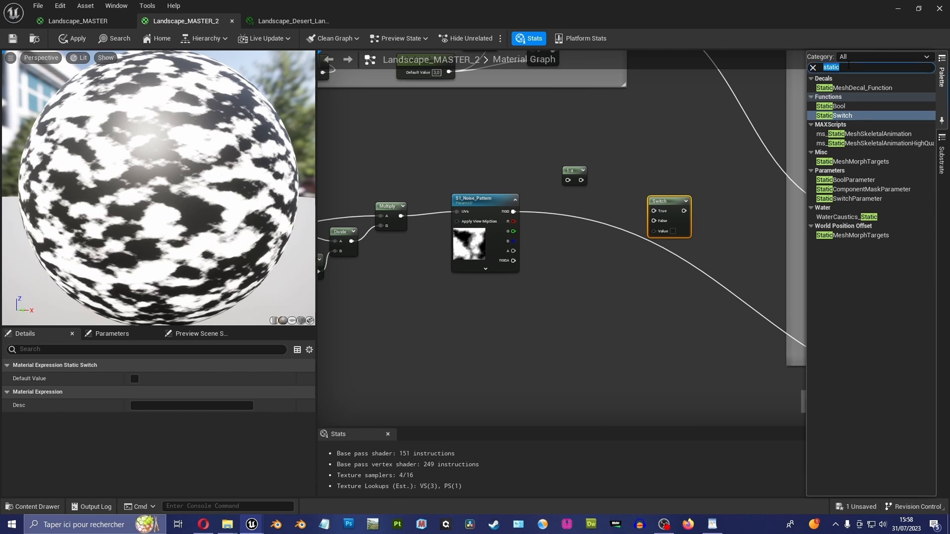
pyautogui.write('bool')
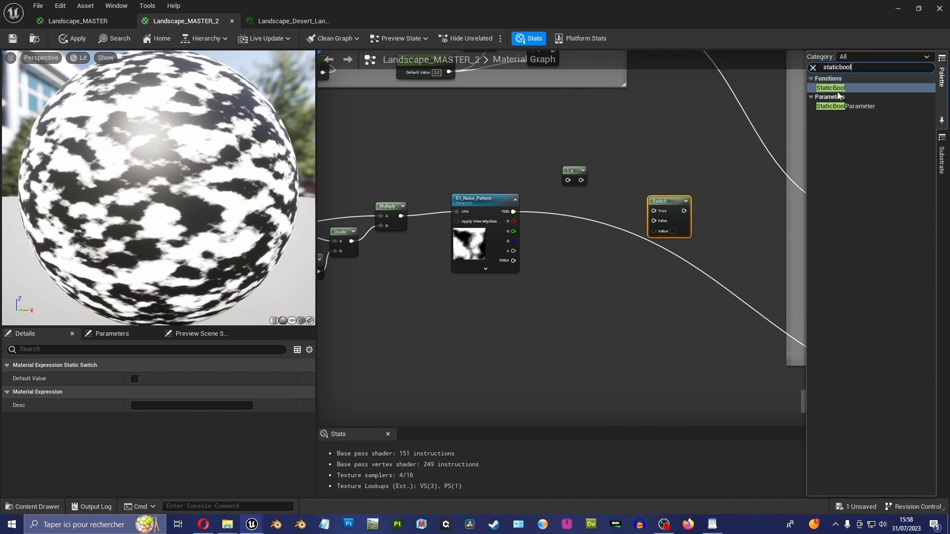
pyautogui.moveTo(845, 106); pyautogui.dragTo(580, 254)
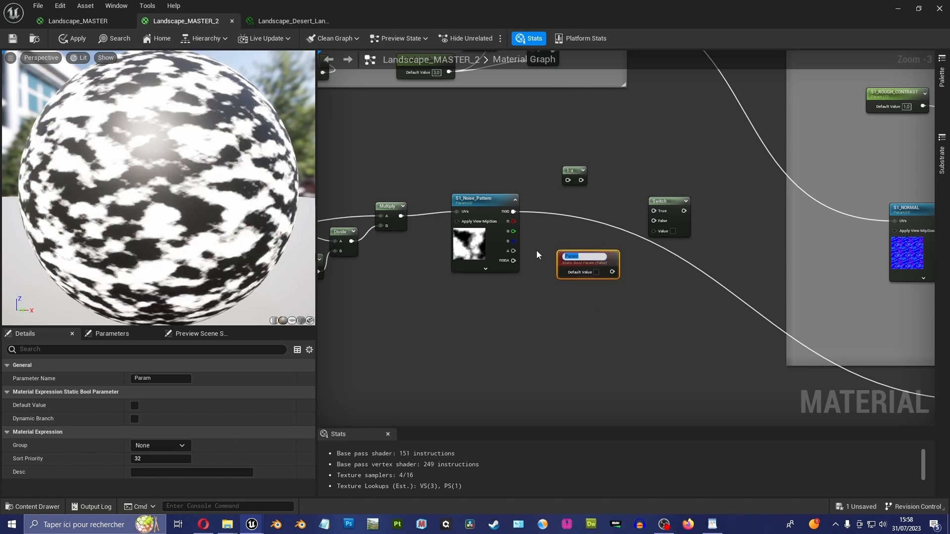
pyautogui.write('S1_Noise_Invert')
pyautogui.press('Return')
# Move the OneMinus node down, level with the noise texture's RGB output and the Switch node.
pyautogui.scroll(2, 579, 175)
pyautogui.moveTo(579, 161); pyautogui.dragTo(581, 195)
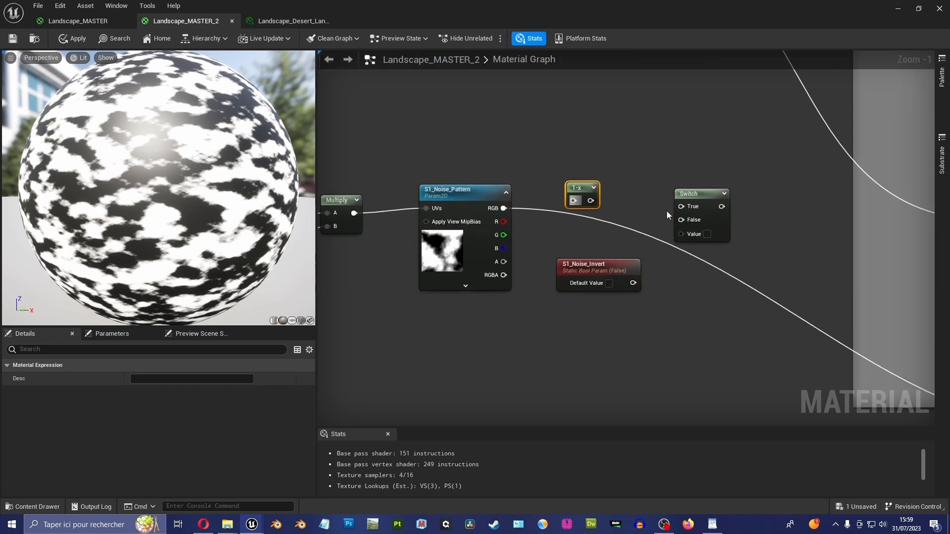
pyautogui.click(702, 196)
pyautogui.scroll(1, 701, 196)
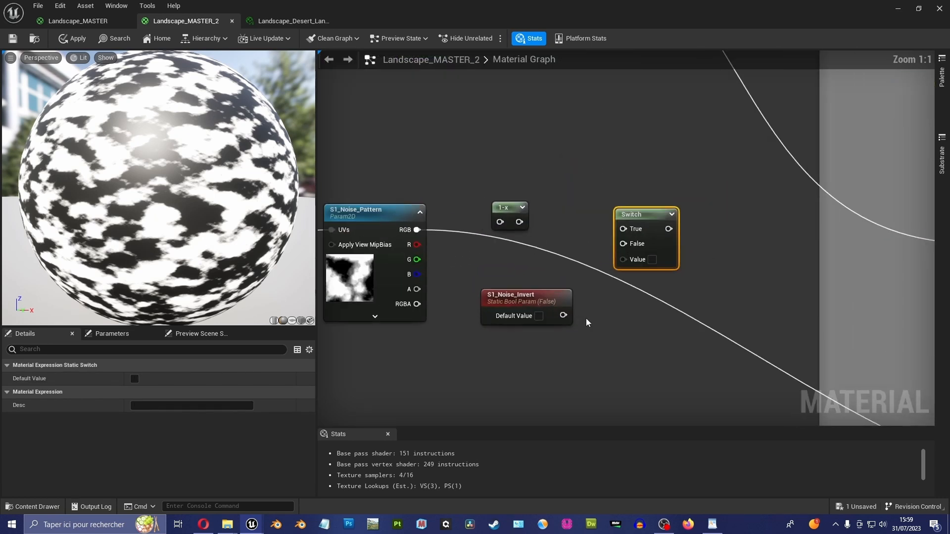
# Connect the S1_Noise_Invert output to the Switch node's Value input and move the Switch node slightly lower.
pyautogui.click(520, 308)
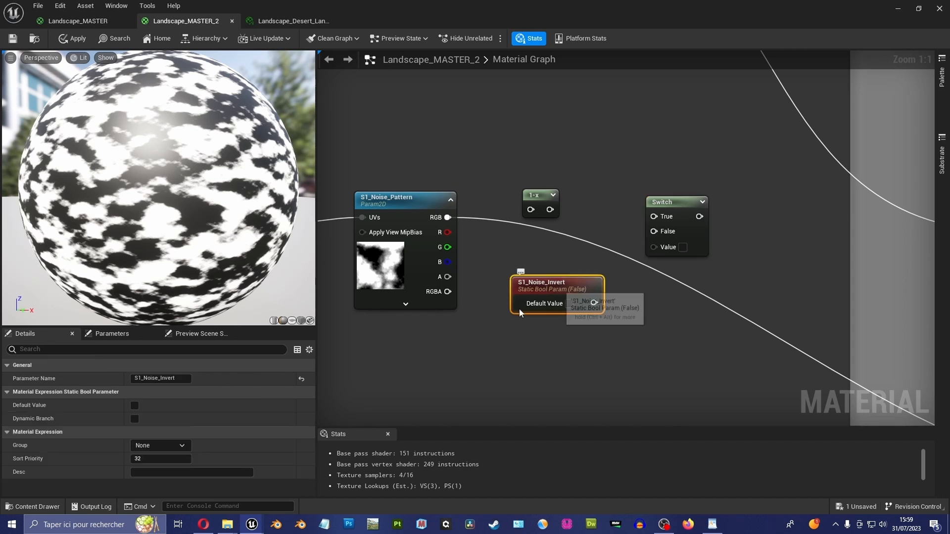
pyautogui.click(184, 448)
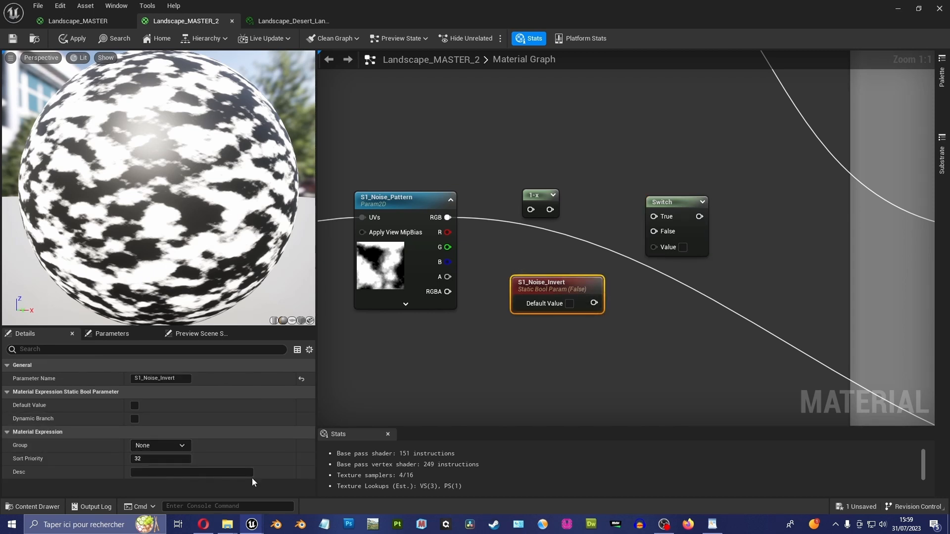
pyautogui.moveTo(572, 386); pyautogui.dragTo(543, 411, button='right')
pyautogui.moveTo(565, 328); pyautogui.dragTo(619, 274)
pyautogui.moveTo(639, 228); pyautogui.dragTo(643, 244)
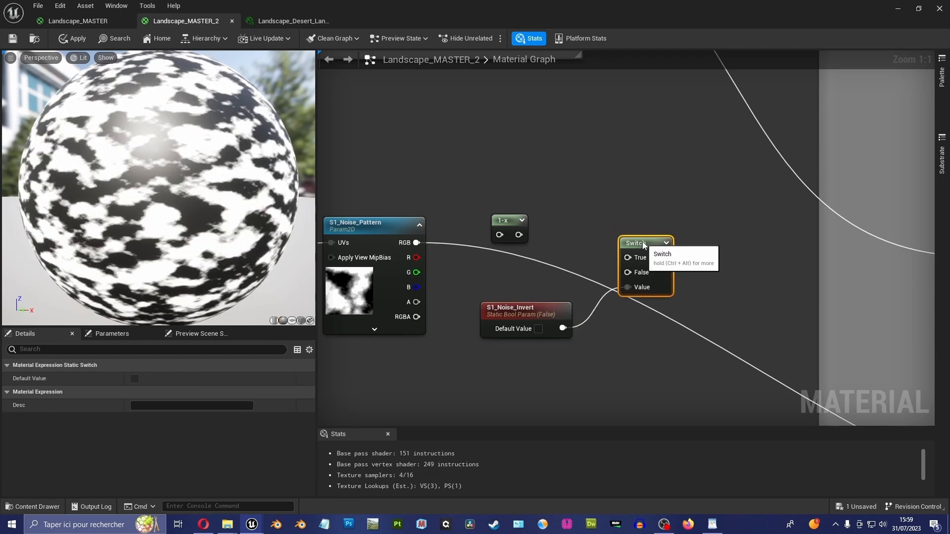
# Move the S1_Noise_Invert node slightly lower and toggle its default value on and back off.
pyautogui.moveTo(535, 306)
pyautogui.mouseDown()
pyautogui.moveTo(538, 289)
pyautogui.moveTo(529, 317)
pyautogui.mouseUp()
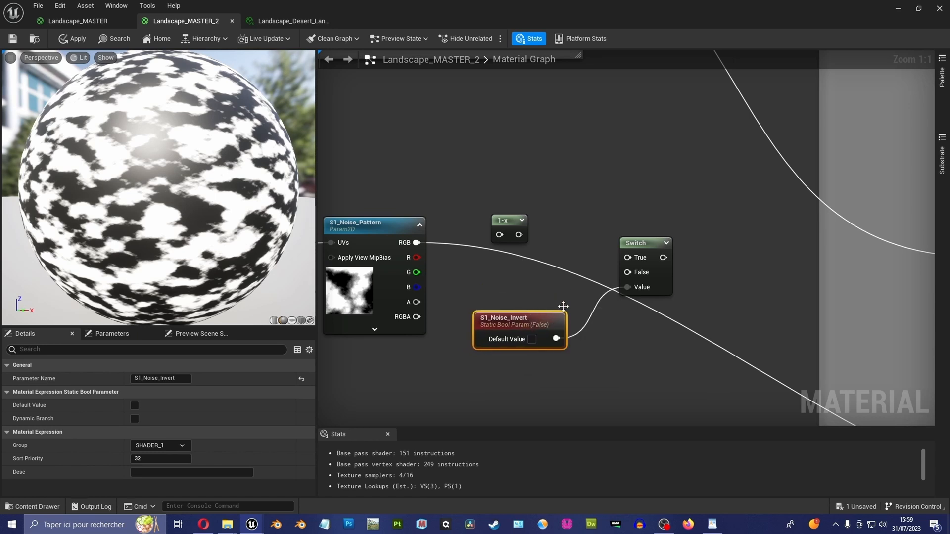
pyautogui.click(533, 340)
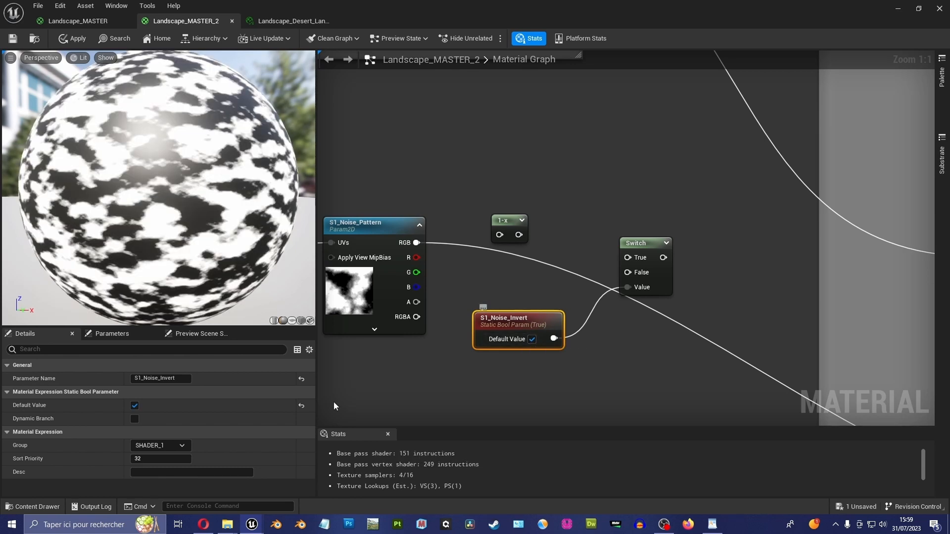
pyautogui.click(135, 406)
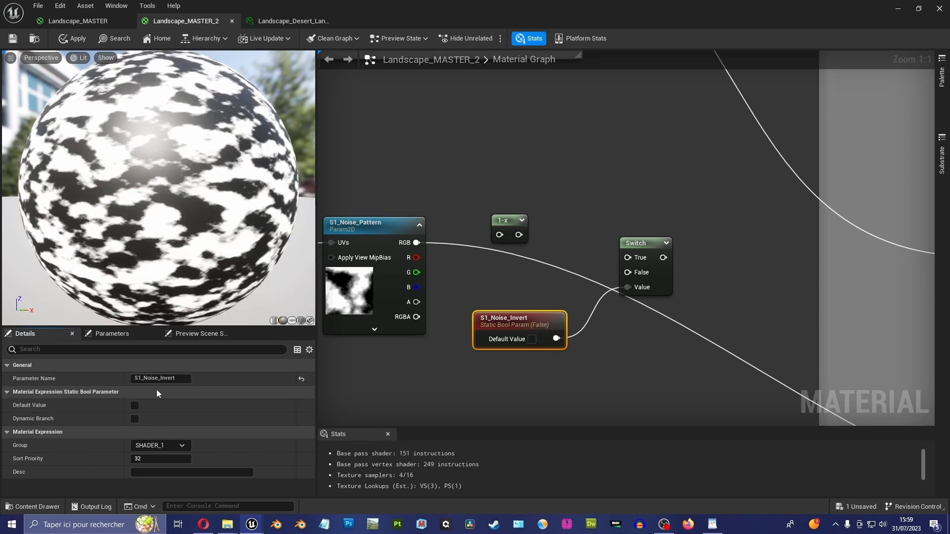
# Connect the noise texture's RGB output to the Switch's False input and, through the OneMinus node, to its True input.
pyautogui.moveTo(417, 242); pyautogui.dragTo(647, 237)
pyautogui.moveTo(531, 323); pyautogui.dragTo(540, 310)
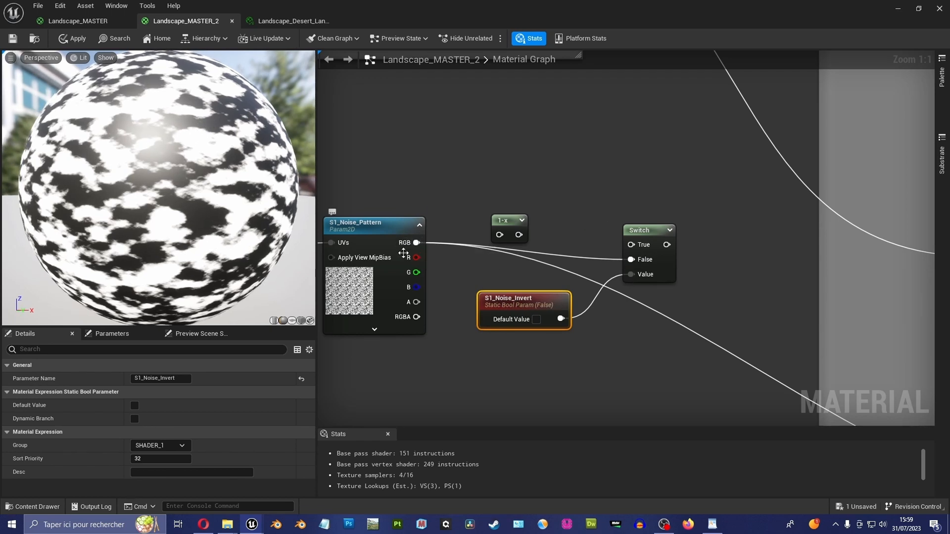
pyautogui.moveTo(417, 243); pyautogui.dragTo(634, 247)
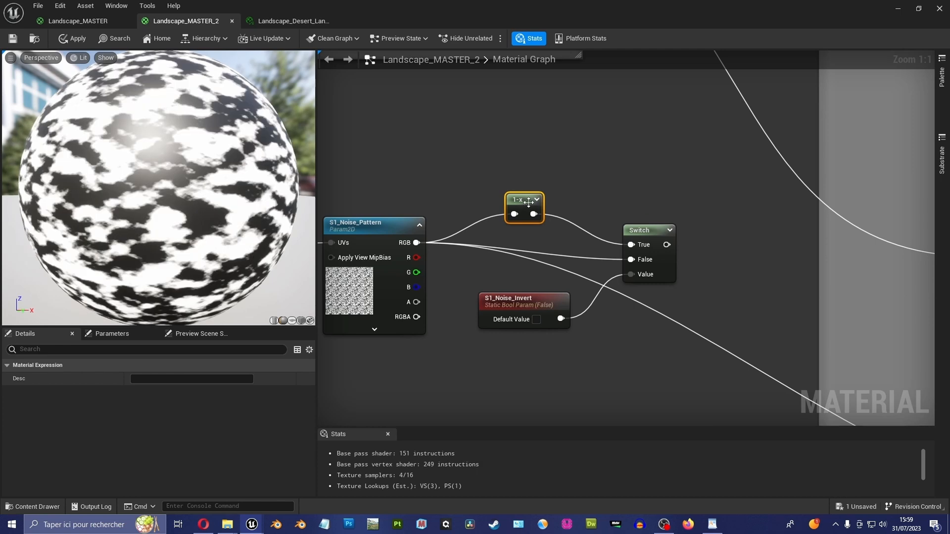
pyautogui.moveTo(529, 202); pyautogui.dragTo(528, 207)
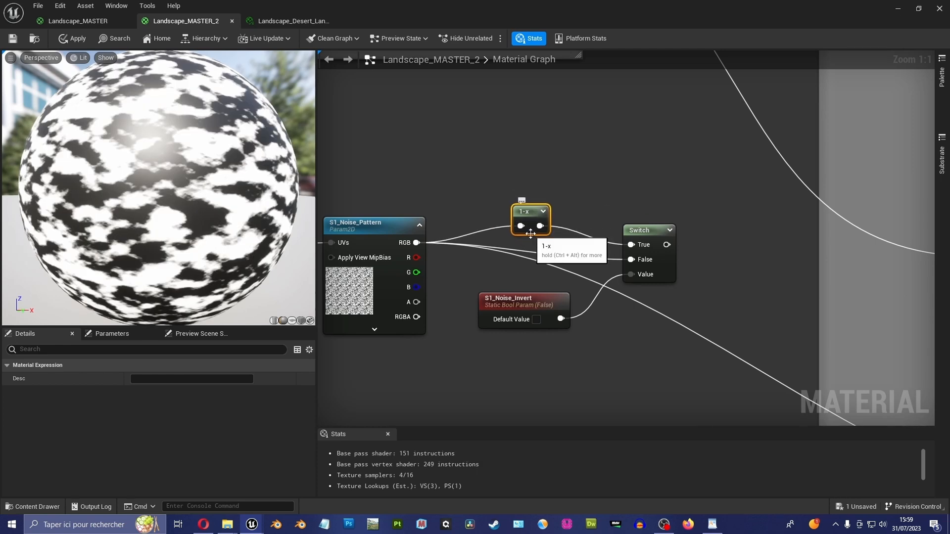
# Connect the Switch node's output to the Base Color input of the Landscape_MASTER_2 result node.
pyautogui.moveTo(701, 224); pyautogui.dragTo(477, 176, button='right')
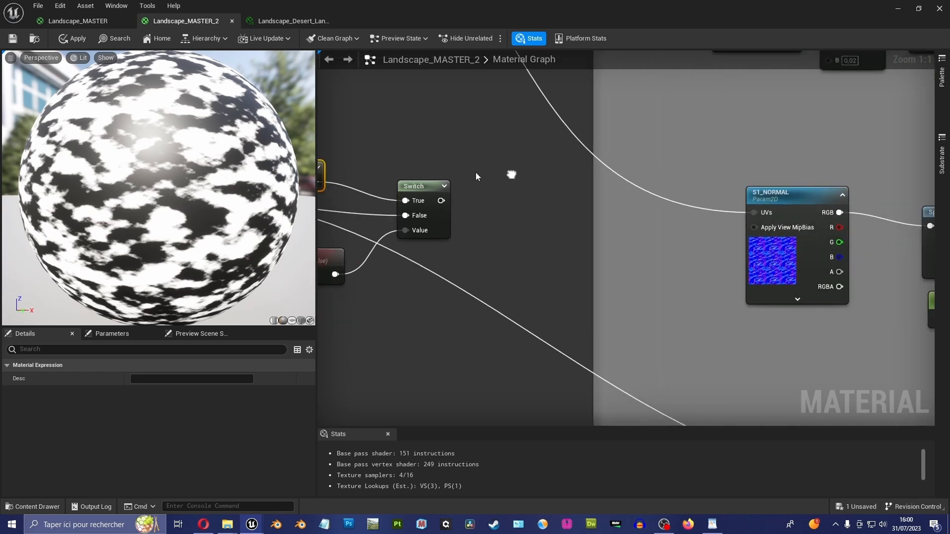
pyautogui.scroll(-1, 505, 193)
pyautogui.moveTo(530, 221); pyautogui.dragTo(504, 138, button='right')
pyautogui.scroll(-2, 504, 139)
pyautogui.moveTo(442, 117); pyautogui.dragTo(745, 305)
pyautogui.moveTo(489, 213); pyautogui.dragTo(638, 303, button='right')
pyautogui.scroll(3, 467, 245)
# Enable the default value of S1_Noise_Invert, inspect the inverted noise on the preview sphere, and disable it again.
pyautogui.click(523, 245)
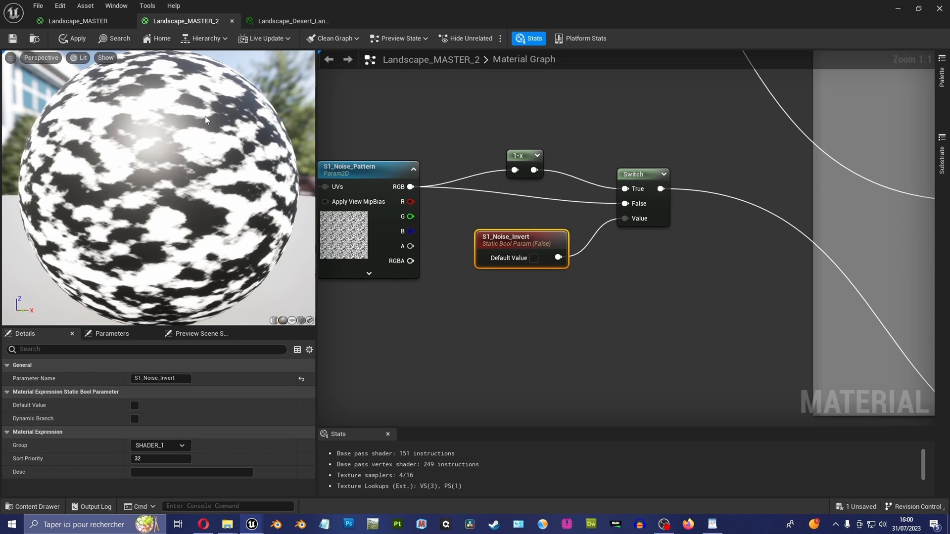
pyautogui.click(135, 405)
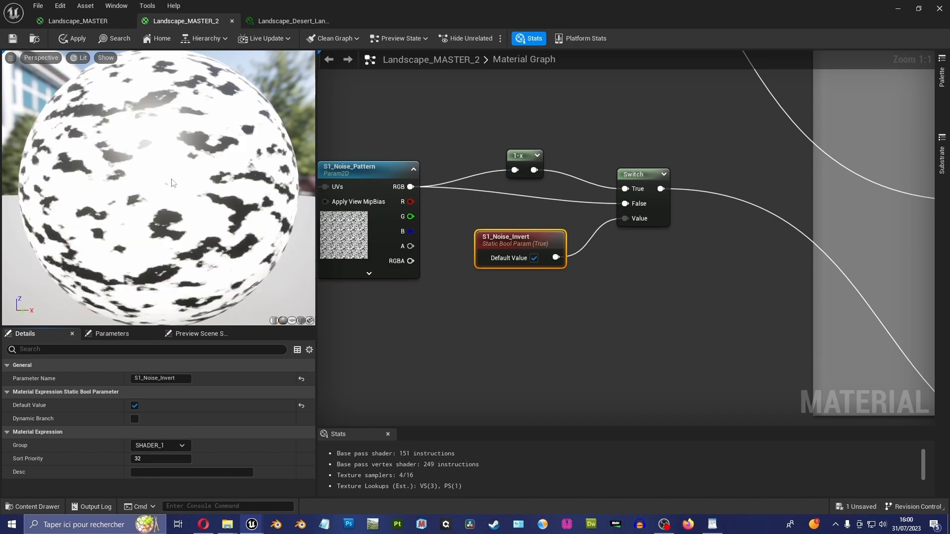
pyautogui.moveTo(218, 105); pyautogui.dragTo(198, 108)
pyautogui.moveTo(158, 167); pyautogui.dragTo(218, 167)
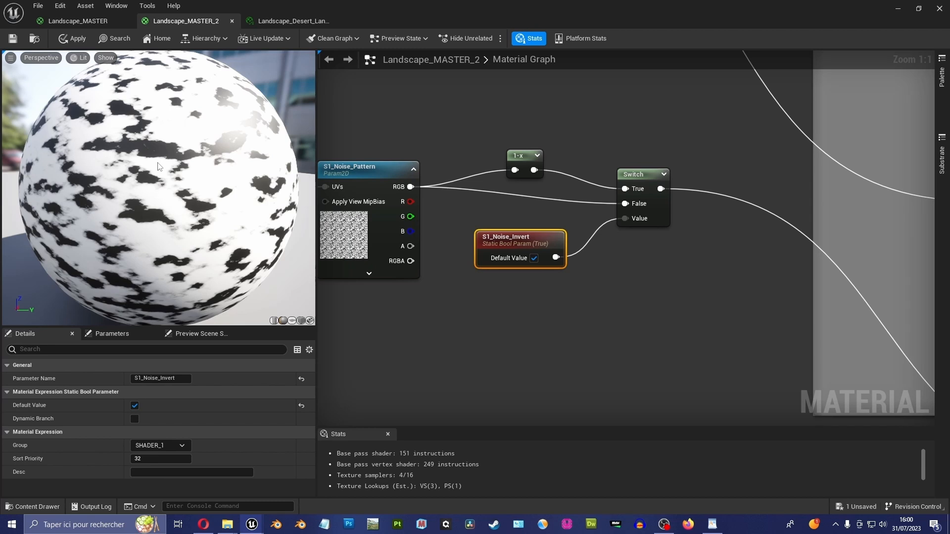
pyautogui.click(534, 258)
# Move the S1_Noise_Invert, OneMinus and Switch nodes closer to the noise texture node.
pyautogui.moveTo(515, 238); pyautogui.dragTo(478, 252)
pyautogui.moveTo(520, 156); pyautogui.dragTo(480, 162)
pyautogui.click(635, 173)
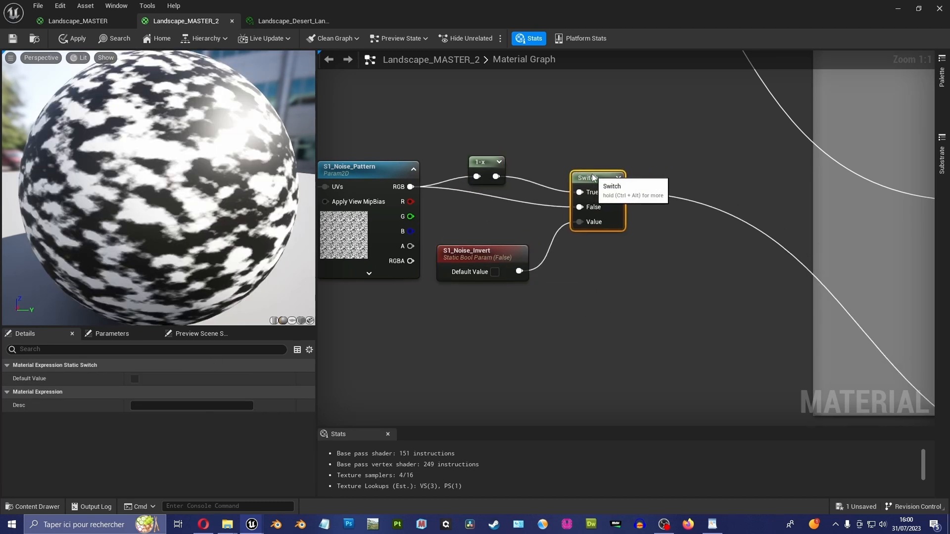
pyautogui.scroll(-2, 763, 274)
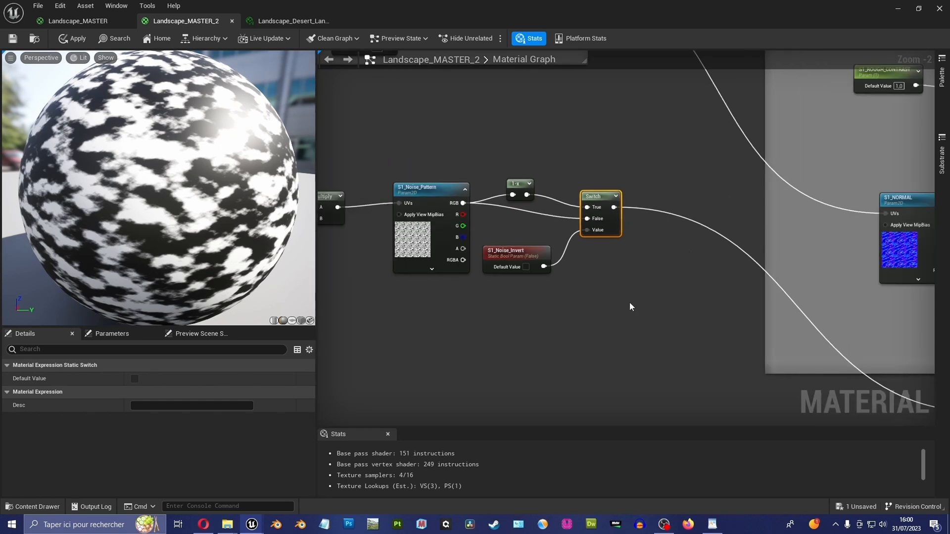
pyautogui.moveTo(630, 302); pyautogui.dragTo(591, 311, button='right')
pyautogui.click(487, 259)
pyautogui.moveTo(604, 276); pyautogui.dragTo(570, 269, button='right')
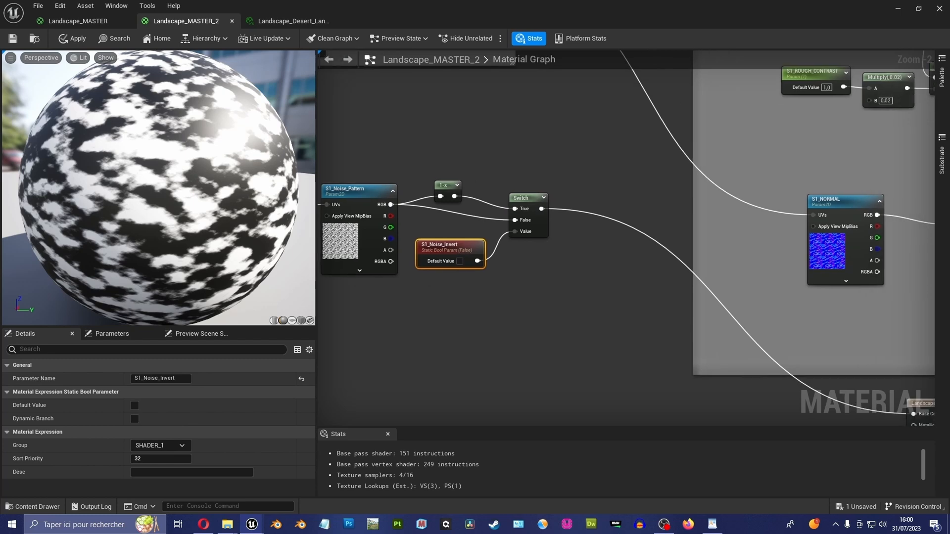
# Add a CheapContrast node beyond the Switch node and connect the Switch output to its In input.
pyautogui.moveTo(708, 332); pyautogui.dragTo(596, 311, button='right')
pyautogui.click(939, 69)
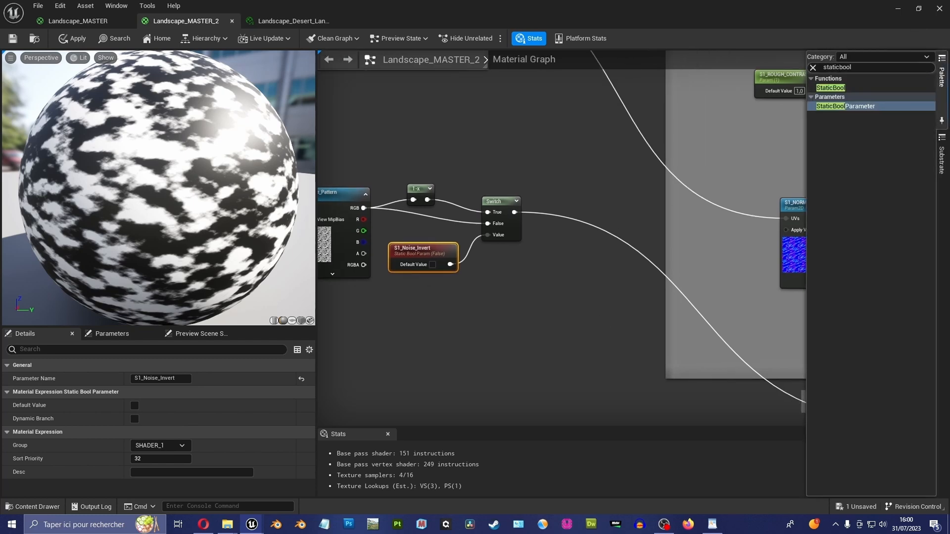
pyautogui.write('cheap')
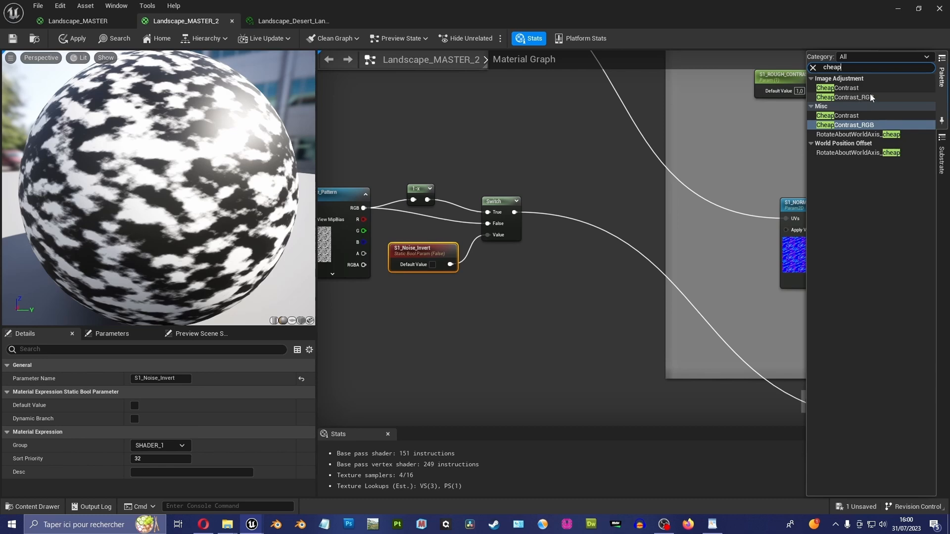
pyautogui.moveTo(841, 87); pyautogui.dragTo(589, 203)
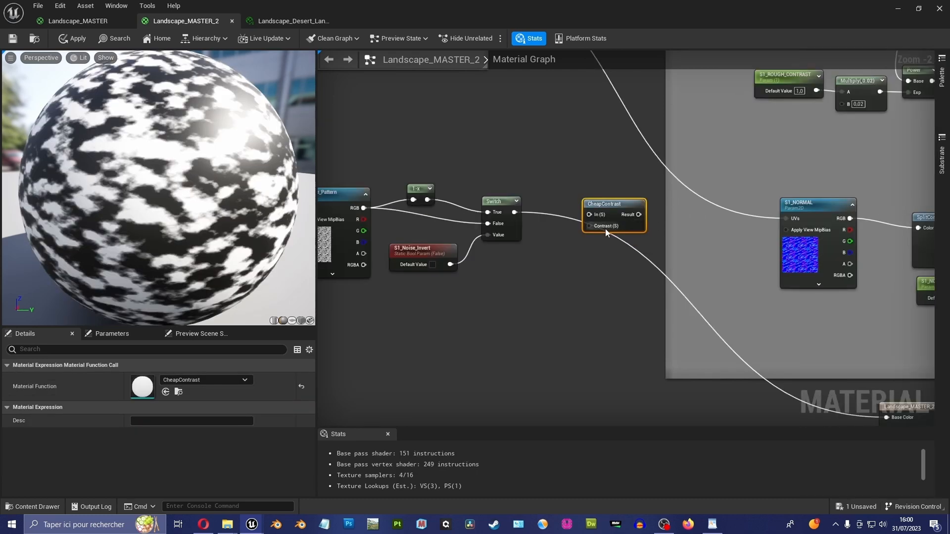
pyautogui.moveTo(516, 212); pyautogui.dragTo(591, 215)
# Duplicate the S1_Noise_Pattern_Scale parameter, place the copy below and before the CheapContrast node, and rename it S1_Noise_Contrast.
pyautogui.moveTo(543, 276); pyautogui.dragTo(765, 267, button='right')
pyautogui.moveTo(423, 281); pyautogui.dragTo(465, 278, button='right')
pyautogui.click(399, 255)
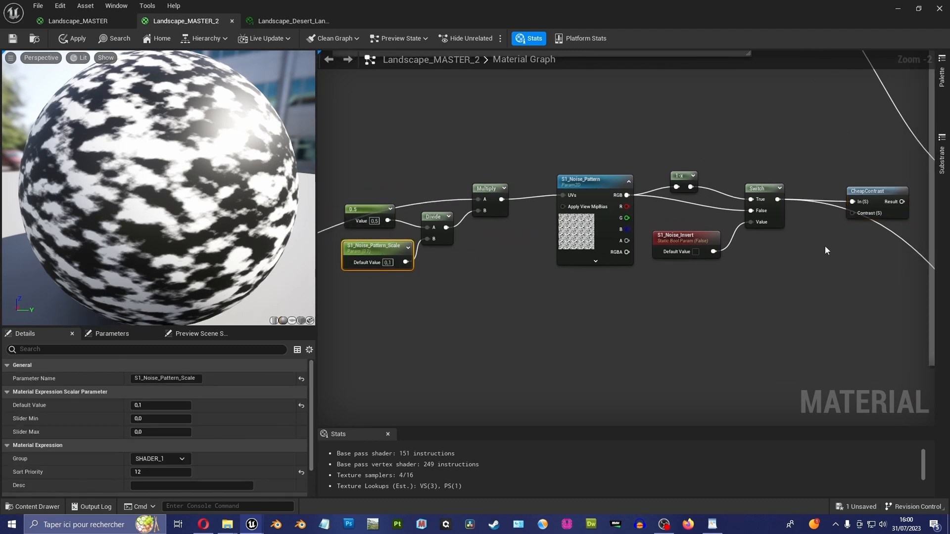
pyautogui.hotkey('ctrl', 'v')
pyautogui.moveTo(829, 231); pyautogui.dragTo(668, 227, button='right')
pyautogui.scroll(2, 668, 227)
pyautogui.moveTo(673, 261); pyautogui.dragTo(715, 266)
pyautogui.doubleClick(635, 255)
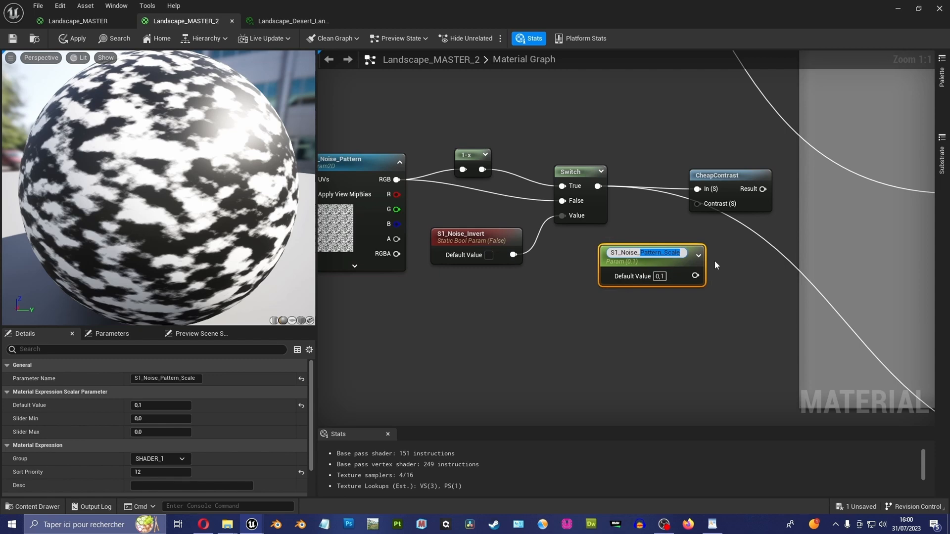
pyautogui.write('Contrast')
pyautogui.press('Return')
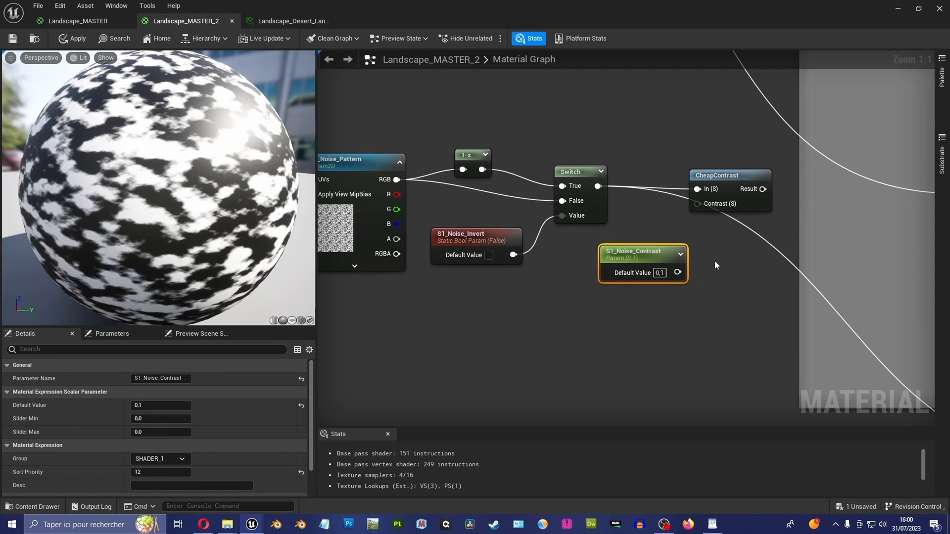
# Connect S1_Noise_Contrast to the CheapContrast node's Contrast input and the CheapContrast Result to Base Color.
pyautogui.moveTo(677, 272); pyautogui.dragTo(697, 204)
pyautogui.moveTo(754, 303); pyautogui.dragTo(510, 217, button='right')
pyautogui.scroll(-3, 511, 216)
pyautogui.moveTo(519, 138); pyautogui.dragTo(741, 321)
pyautogui.moveTo(552, 171); pyautogui.dragTo(631, 218, button='right')
pyautogui.click(570, 182)
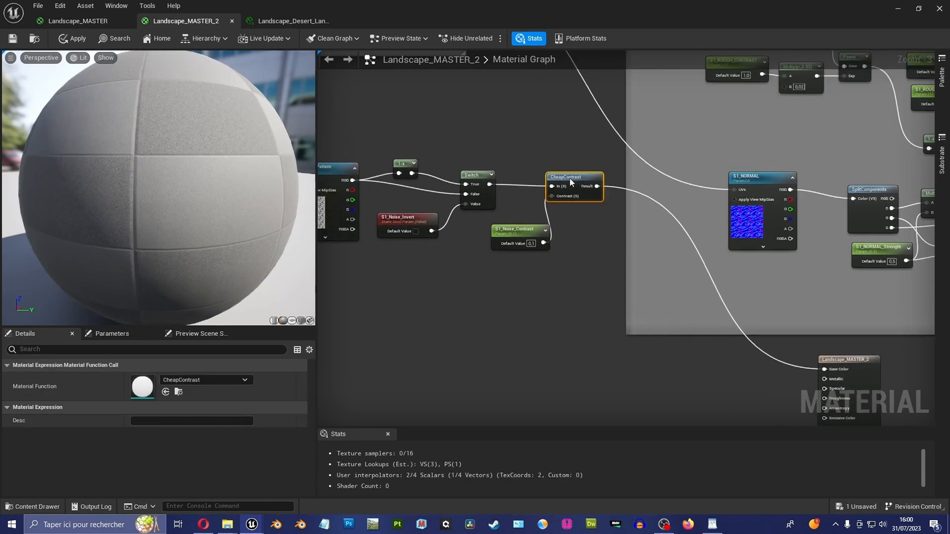
# Set the default value of S1_Noise_Contrast to 2,0 and inspect the noise edges up close in the preview.
pyautogui.click(523, 233)
pyautogui.scroll(1, 538, 257)
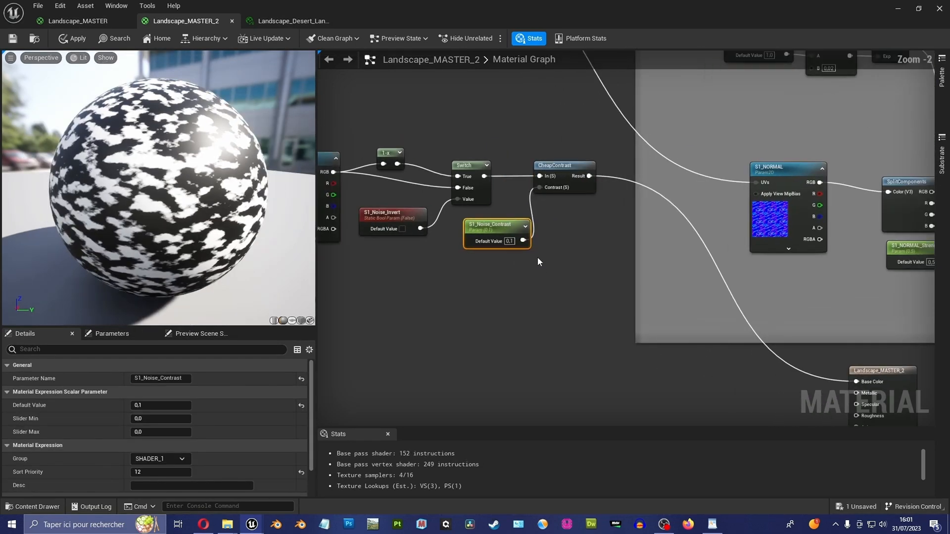
pyautogui.scroll(2, 538, 257)
pyautogui.scroll(2, 198, 198)
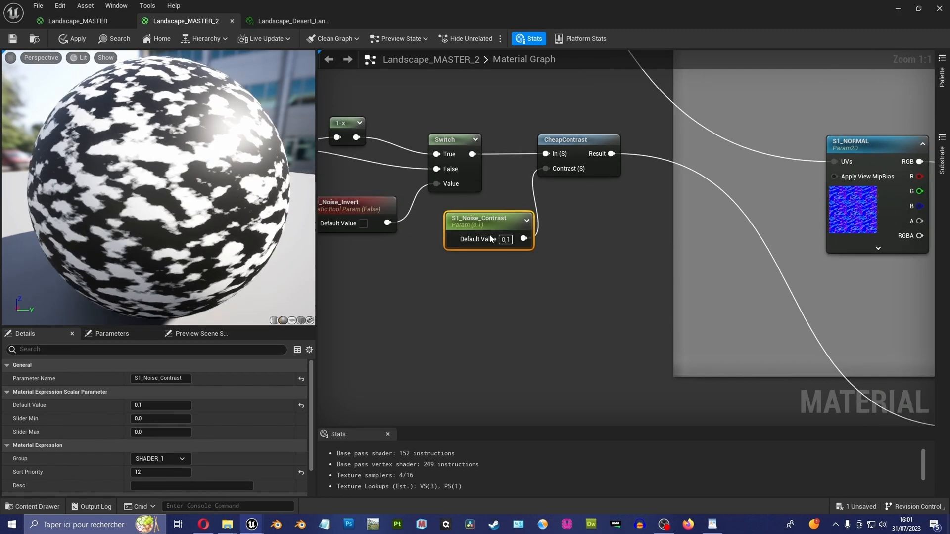
pyautogui.press('BackSpace')
pyautogui.press('BackSpace')
pyautogui.press('BackSpace')
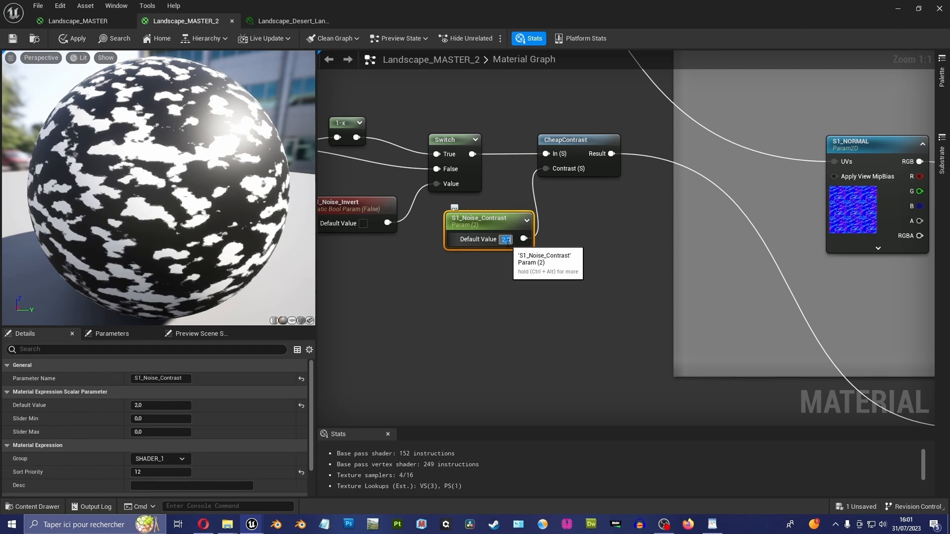
pyautogui.write('2')
pyautogui.press('Return')
pyautogui.scroll(5, 158, 188)
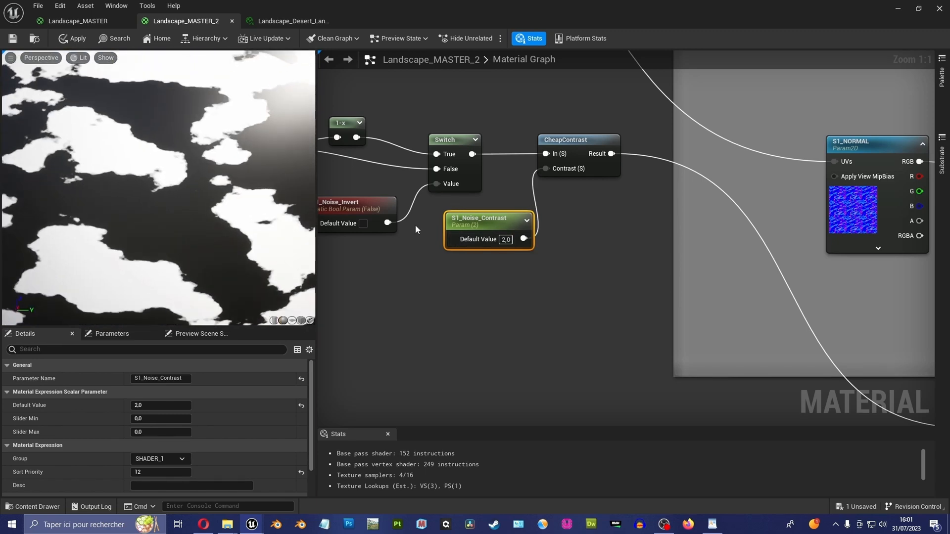
# Try S1_Noise_Contrast default values of 0,2; 0,5; 0,7 and 10,0, comparing the noise edges in the preview.
pyautogui.click(505, 240)
pyautogui.write('0,1')
pyautogui.press('Return')
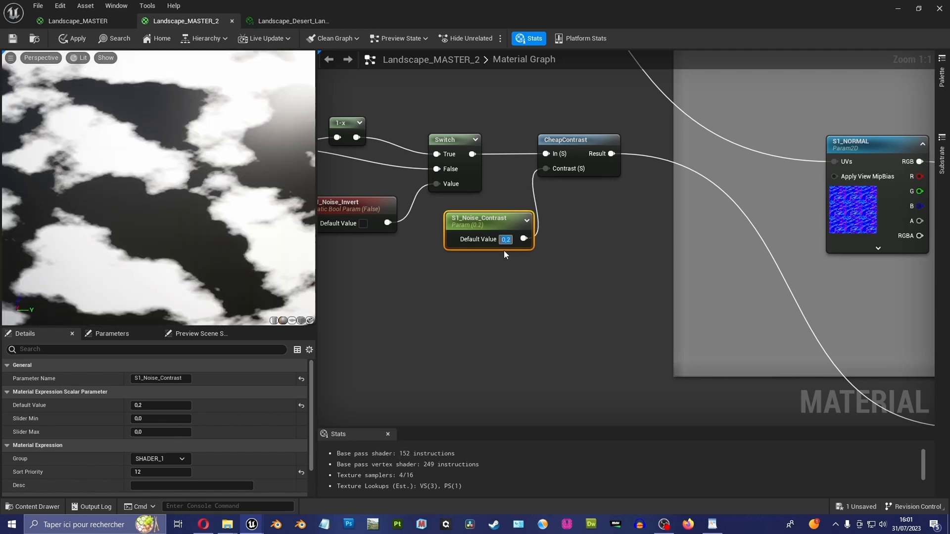
pyautogui.write('0,5')
pyautogui.press('Return')
pyautogui.write('0,7')
pyautogui.press('Return')
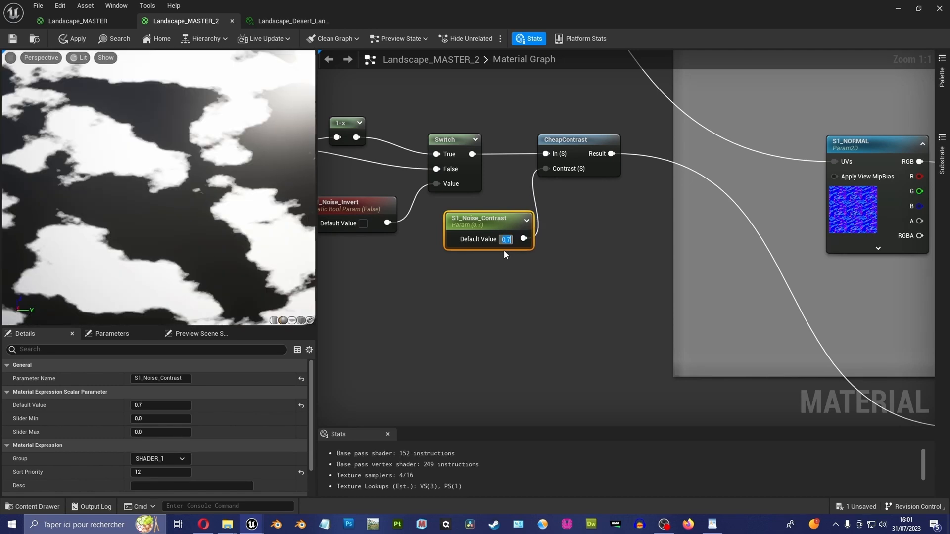
pyautogui.write('10')
pyautogui.press('Return')
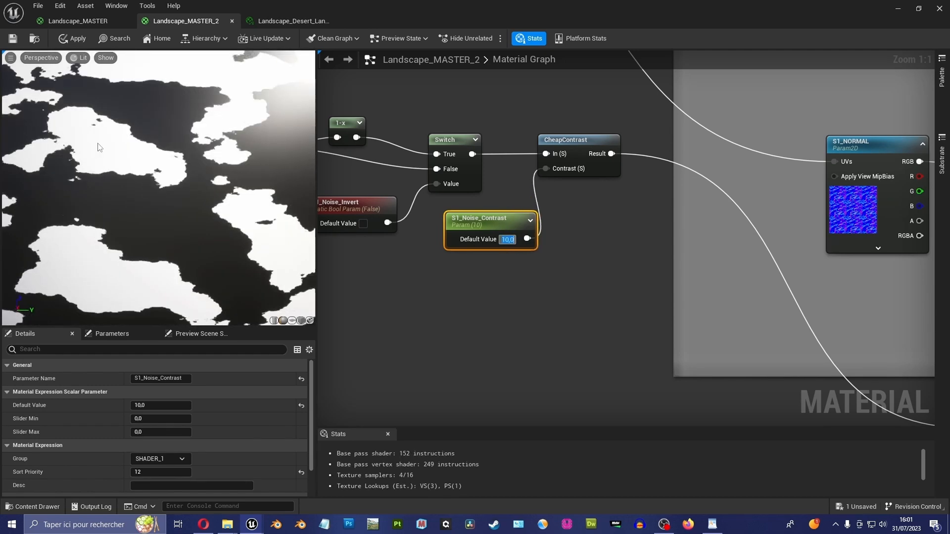
pyautogui.moveTo(137, 221); pyautogui.dragTo(124, 204)
pyautogui.scroll(2, 137, 220)
pyautogui.scroll(-2, 137, 220)
# Set the default value of S1_Noise_Contrast to 0,1 and inspect the softer noise edges in the preview.
pyautogui.click(507, 239)
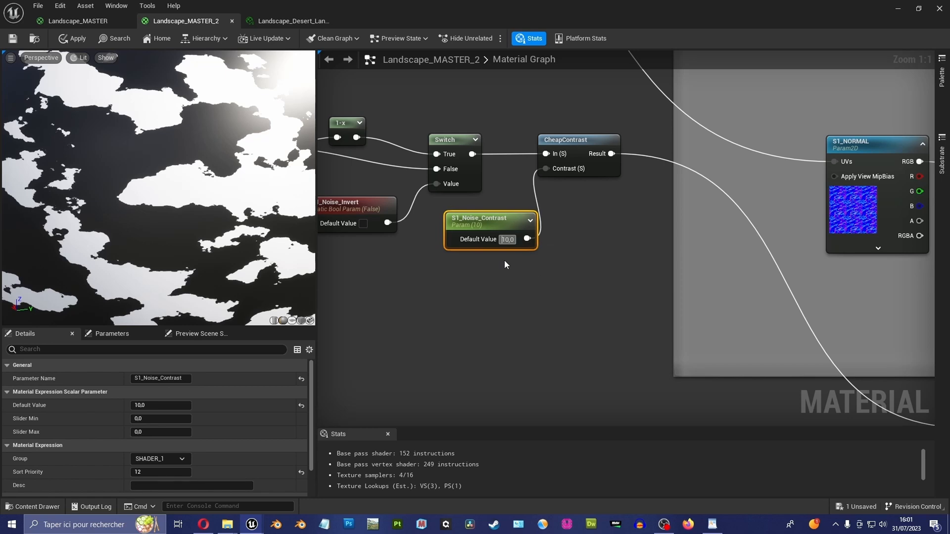
pyautogui.press('BackSpace')
pyautogui.write('0,1')
pyautogui.press('Return')
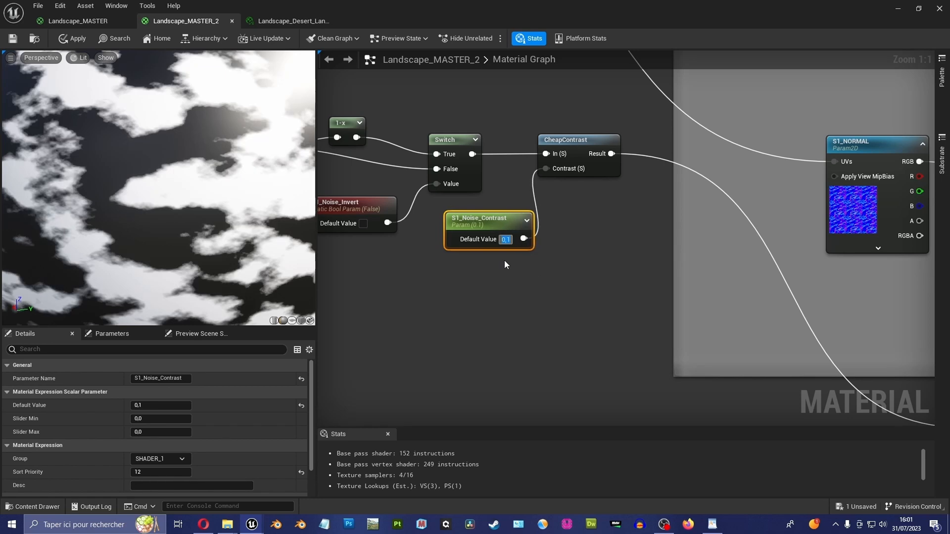
pyautogui.scroll(-1, 498, 278)
pyautogui.scroll(3, 199, 218)
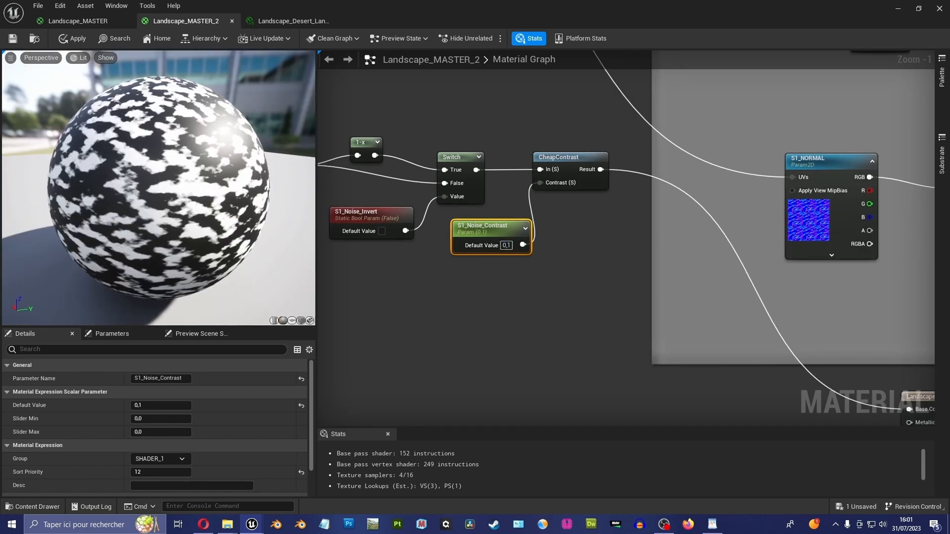
pyautogui.scroll(5, 159, 189)
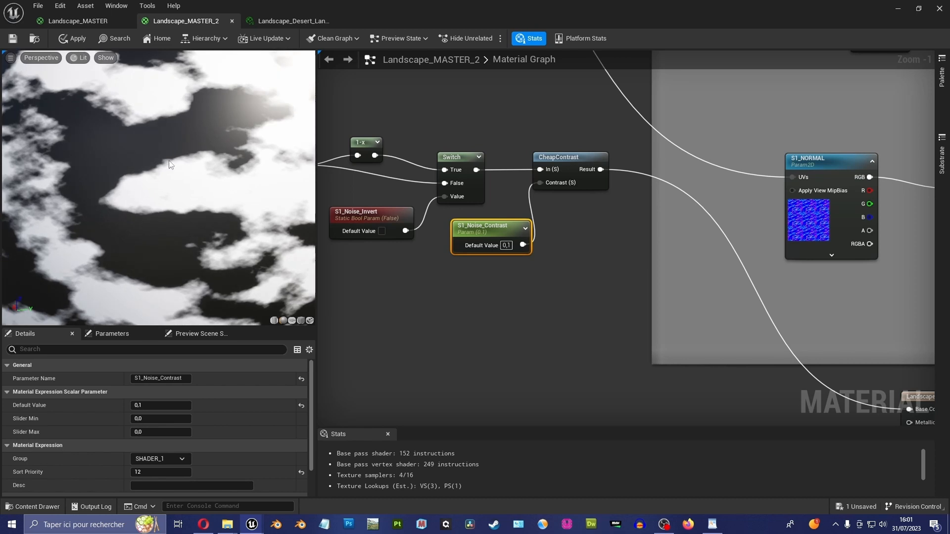
pyautogui.moveTo(170, 164); pyautogui.dragTo(189, 105)
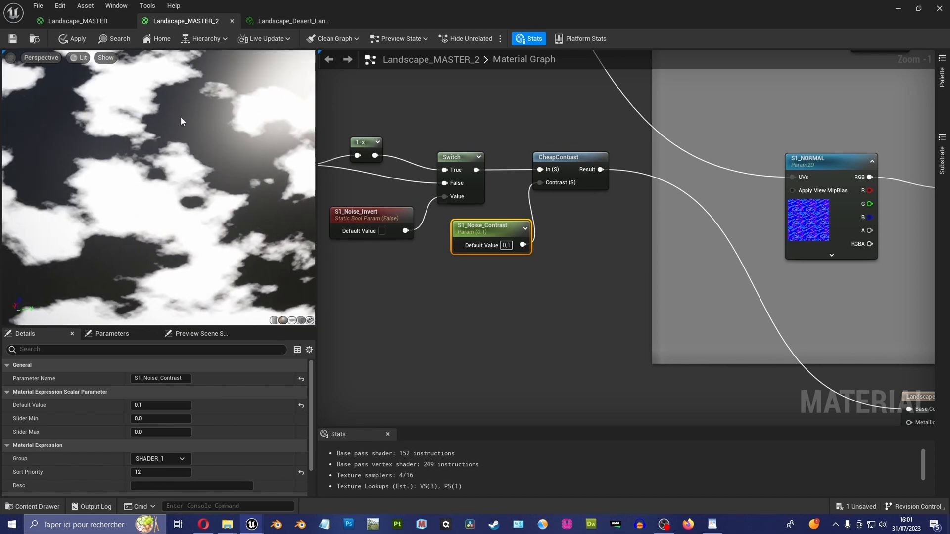
# Narrow the preview and details area to give the material graph more room.
pyautogui.scroll(-6, 555, 280)
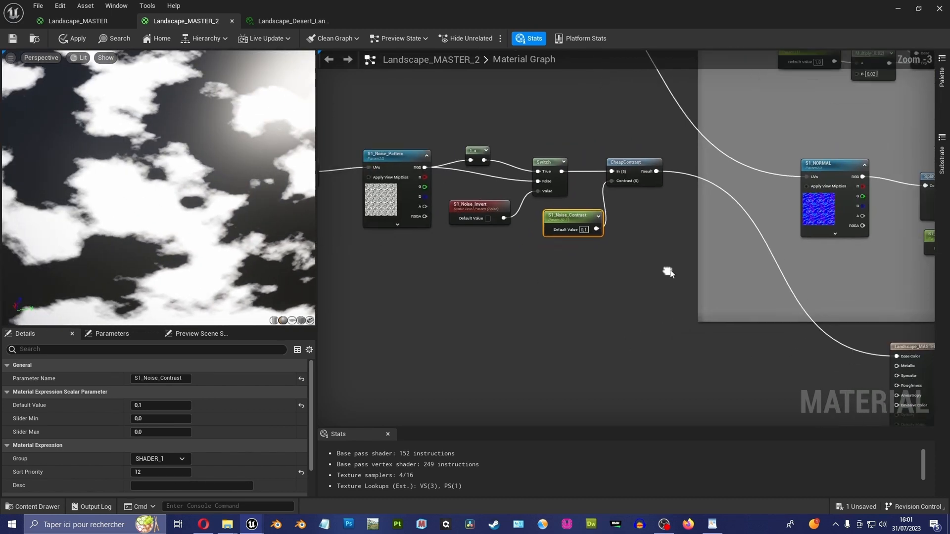
pyautogui.scroll(3, 636, 281)
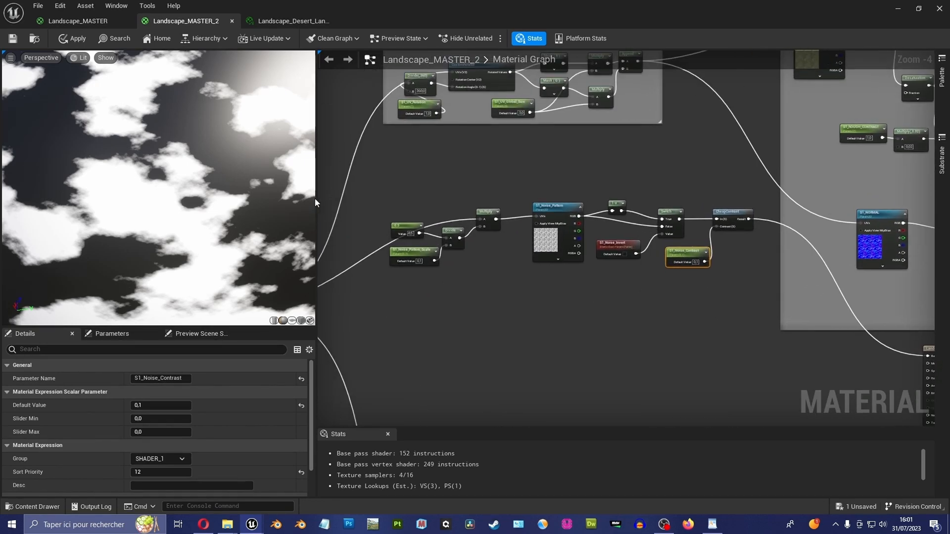
pyautogui.moveTo(316, 199); pyautogui.dragTo(235, 201)
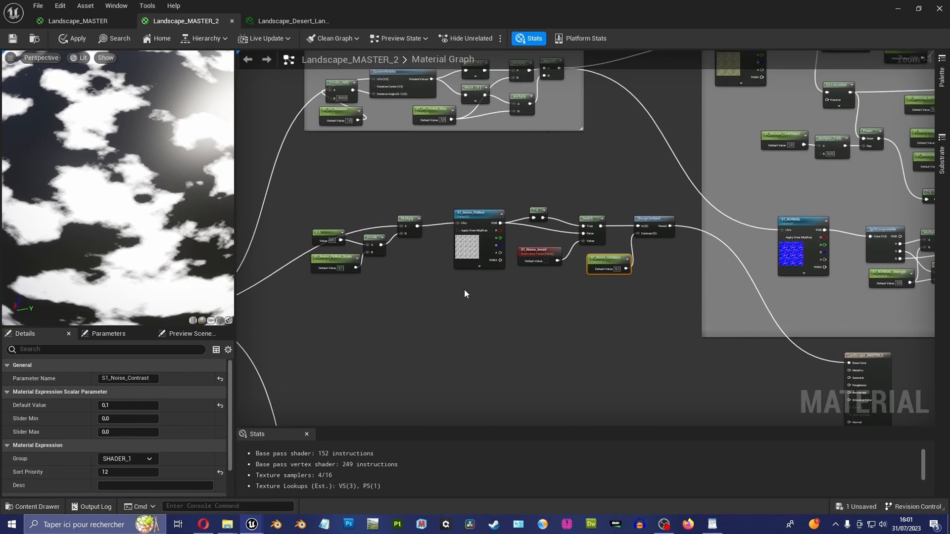
# Tidy the noise network by moving the scale nodes, S1_Noise_Invert, S1_Noise_Contrast and CheapContrast closer to their connected nodes.
pyautogui.scroll(1, 464, 287)
pyautogui.moveTo(444, 176); pyautogui.dragTo(267, 262)
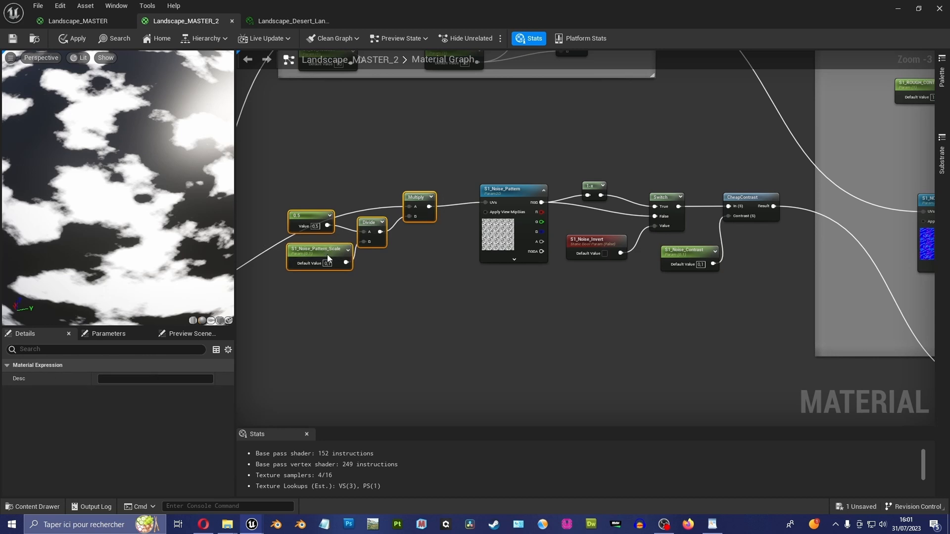
pyautogui.moveTo(329, 259); pyautogui.dragTo(362, 256)
pyautogui.click(425, 295)
pyautogui.moveTo(703, 255); pyautogui.dragTo(690, 255)
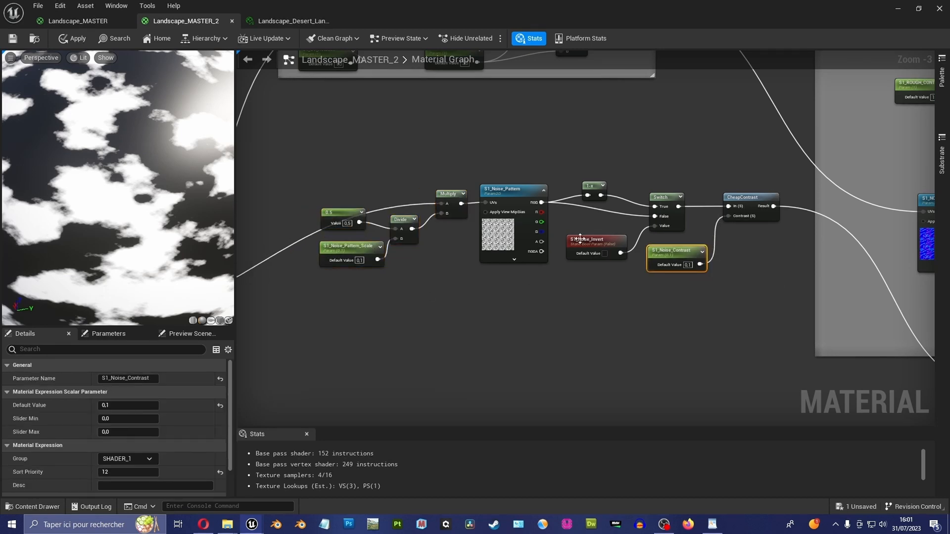
pyautogui.moveTo(584, 241); pyautogui.dragTo(574, 233)
pyautogui.moveTo(681, 258); pyautogui.dragTo(666, 252)
pyautogui.moveTo(743, 197); pyautogui.dragTo(719, 198)
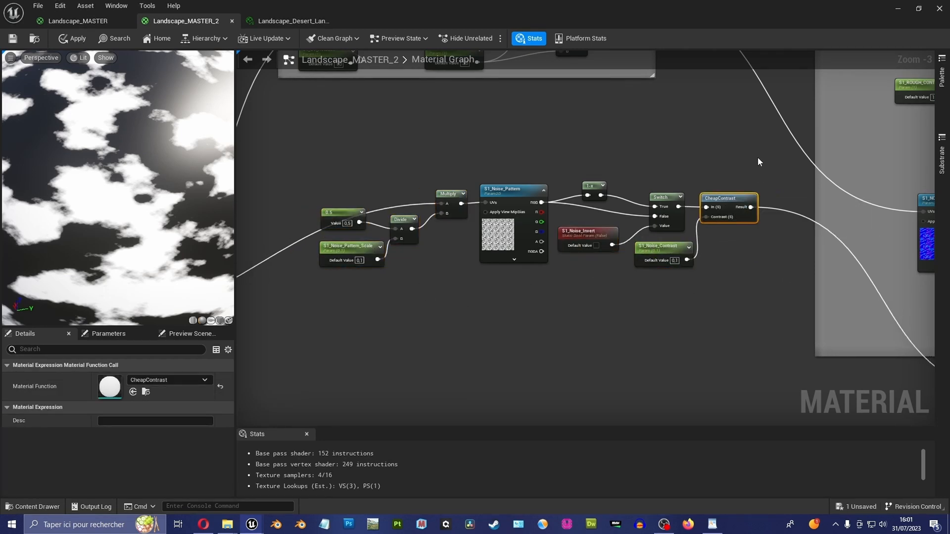
# Group the noise nodes in a comment named SHADER_1_Noise_Separator and move it slightly lower in the graph.
pyautogui.moveTo(711, 159); pyautogui.dragTo(316, 290)
pyautogui.press('c')
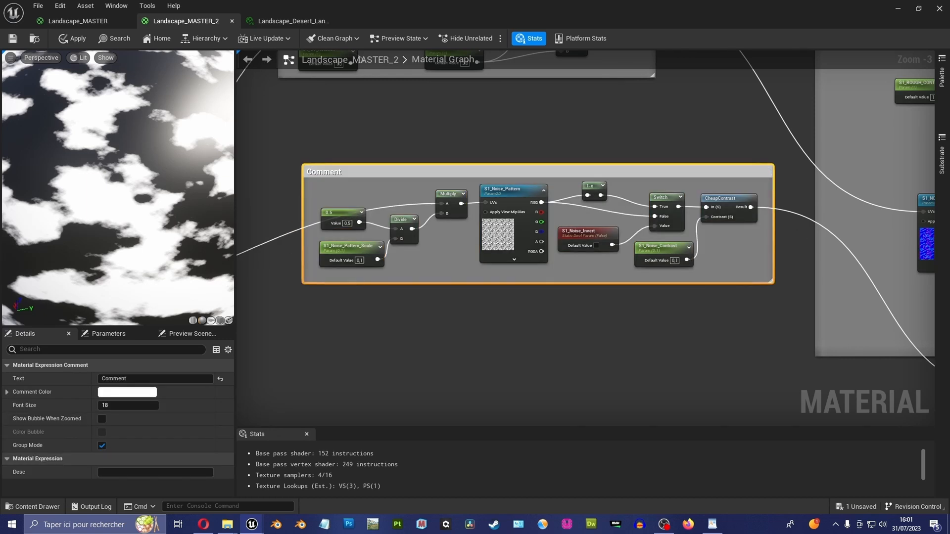
pyautogui.doubleClick(351, 174)
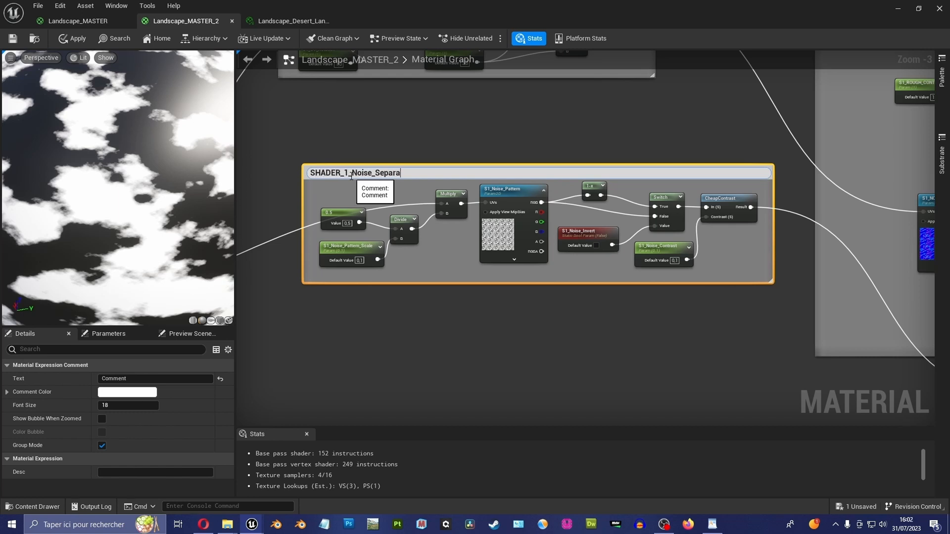
pyautogui.write('SHADER_1_Noise_Separatort')
pyautogui.press('Return')
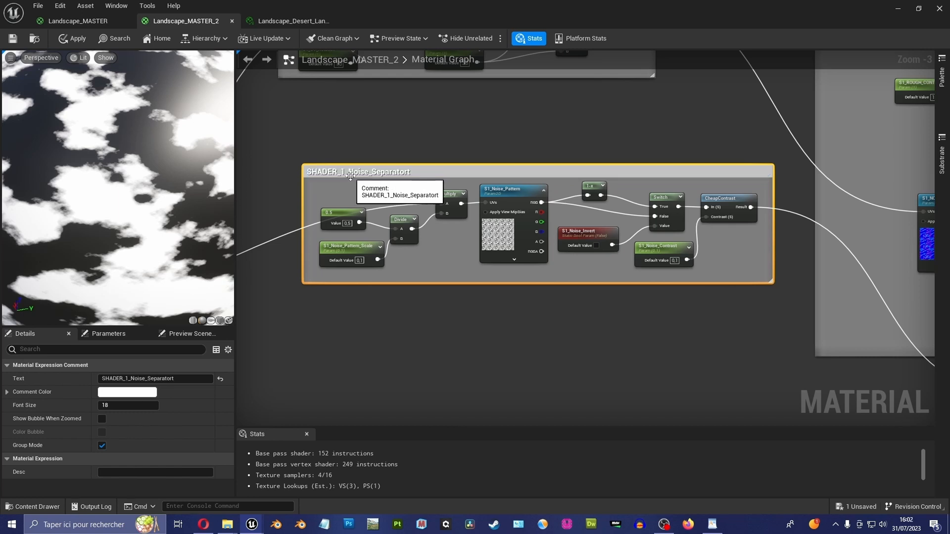
pyautogui.doubleClick(410, 172)
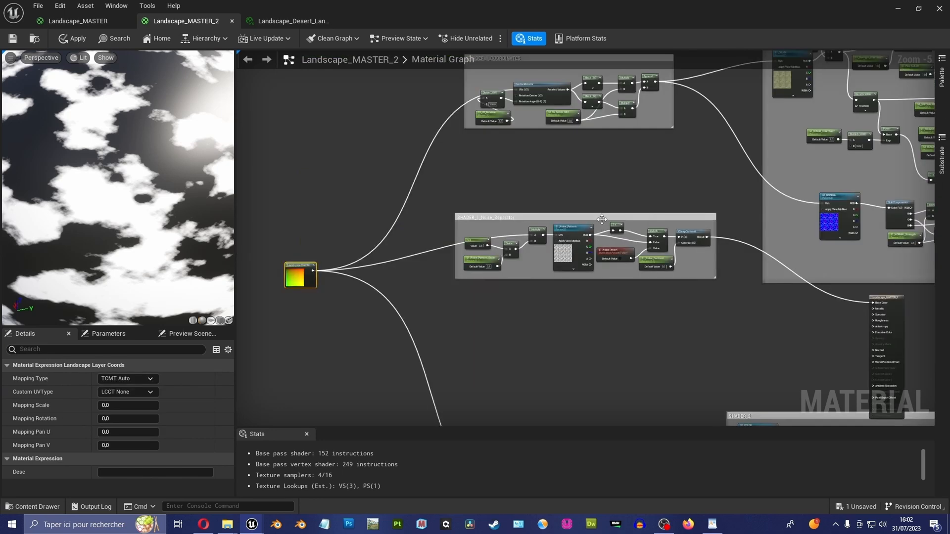
pyautogui.moveTo(600, 216); pyautogui.dragTo(575, 250)
# Zoom the preview out to the whole sphere and rotate it to examine the noise pattern.
pyautogui.moveTo(654, 204); pyautogui.dragTo(523, 194, button='right')
pyautogui.moveTo(119, 198); pyautogui.dragTo(119, 154, button='right')
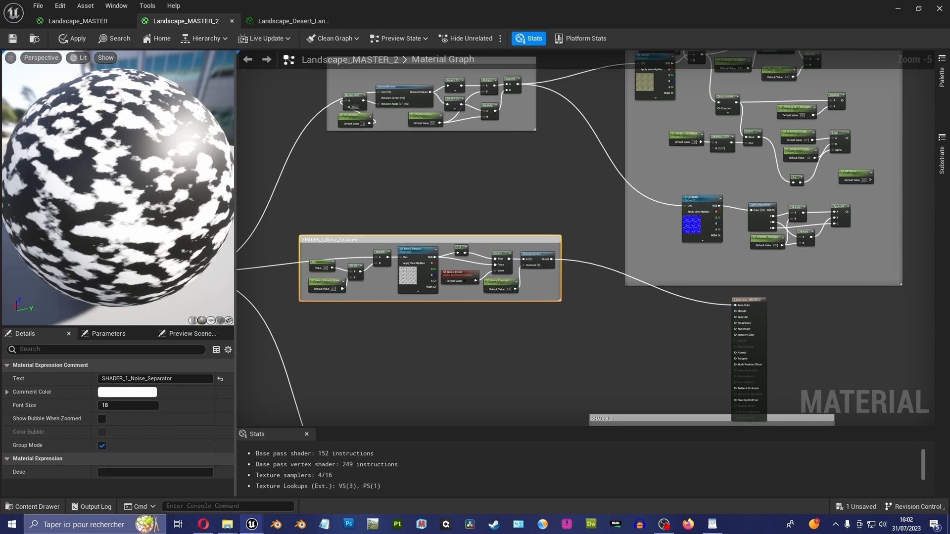
pyautogui.moveTo(119, 154); pyautogui.dragTo(178, 154)
pyautogui.moveTo(524, 186); pyautogui.dragTo(543, 234, button='right')
pyautogui.moveTo(513, 190); pyautogui.dragTo(510, 202, button='right')
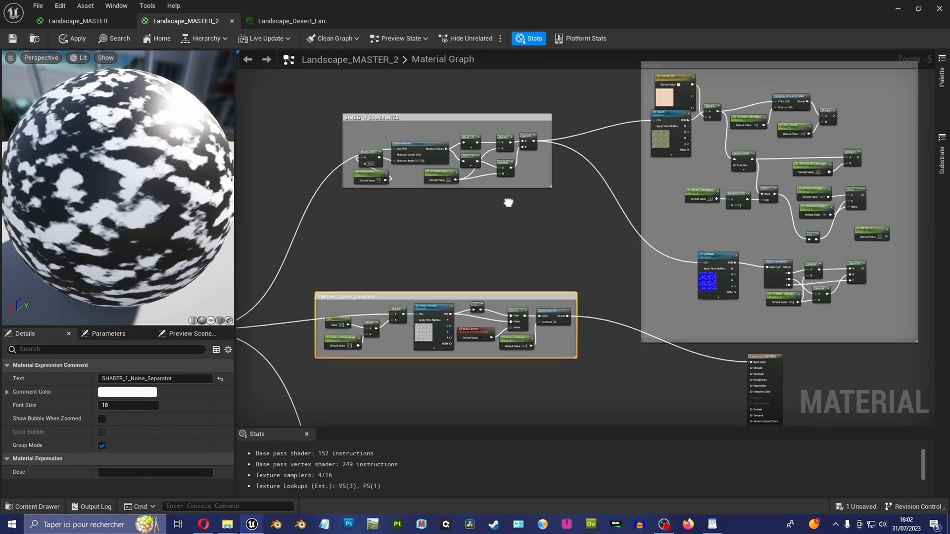
# Duplicate the Append, both Multiply nodes and S1_UV_Global_Size from SHADER_1_COORDINATES below that comment.
pyautogui.scroll(1, 454, 120)
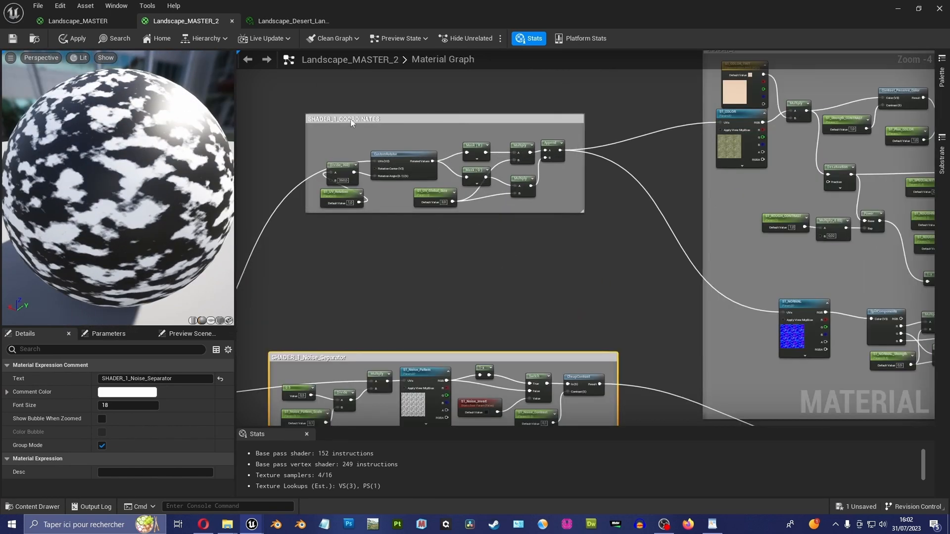
pyautogui.scroll(1, 450, 144)
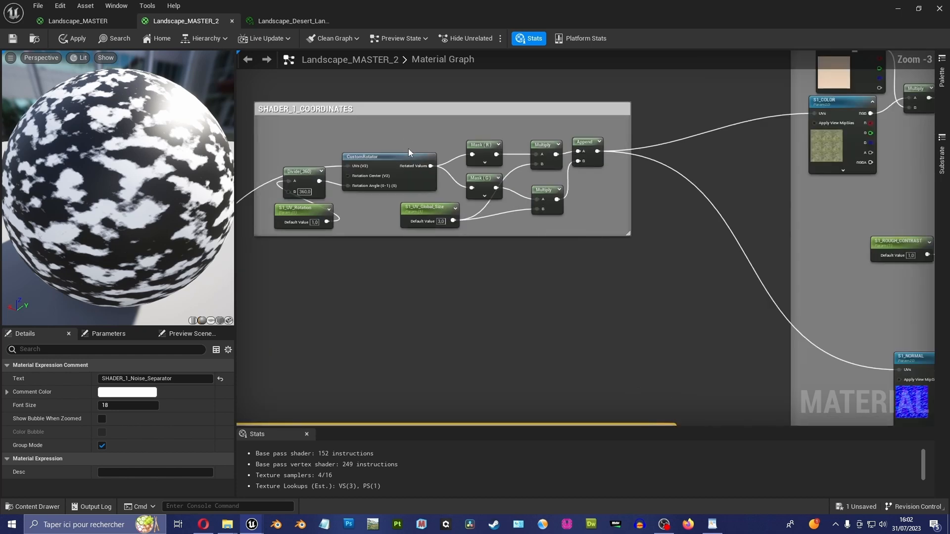
pyautogui.scroll(2, 605, 212)
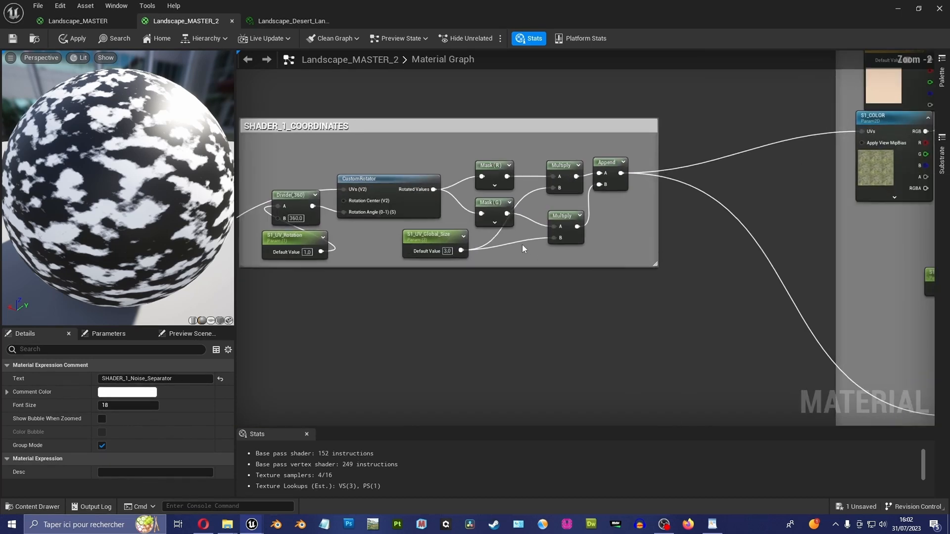
pyautogui.click(627, 154)
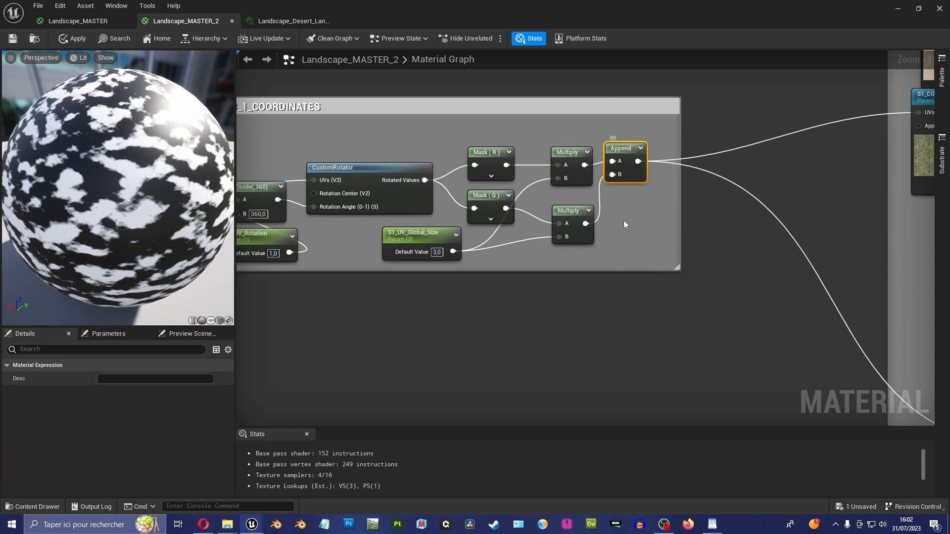
pyautogui.keyDown('ctrl'); pyautogui.click(569, 211); pyautogui.keyUp('ctrl')
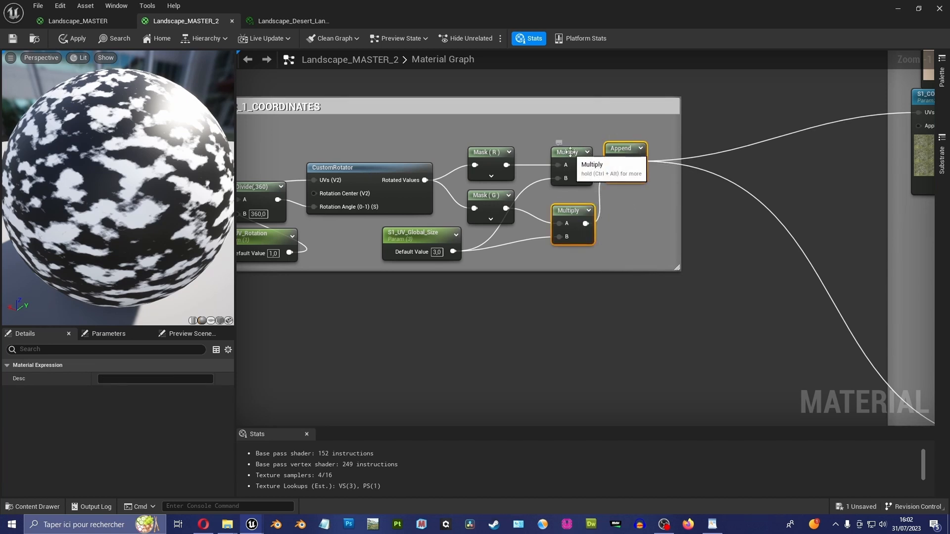
pyautogui.keyDown('ctrl'); pyautogui.click(552, 158); pyautogui.keyUp('ctrl')
pyautogui.keyDown('ctrl'); pyautogui.click(425, 237); pyautogui.keyUp('ctrl')
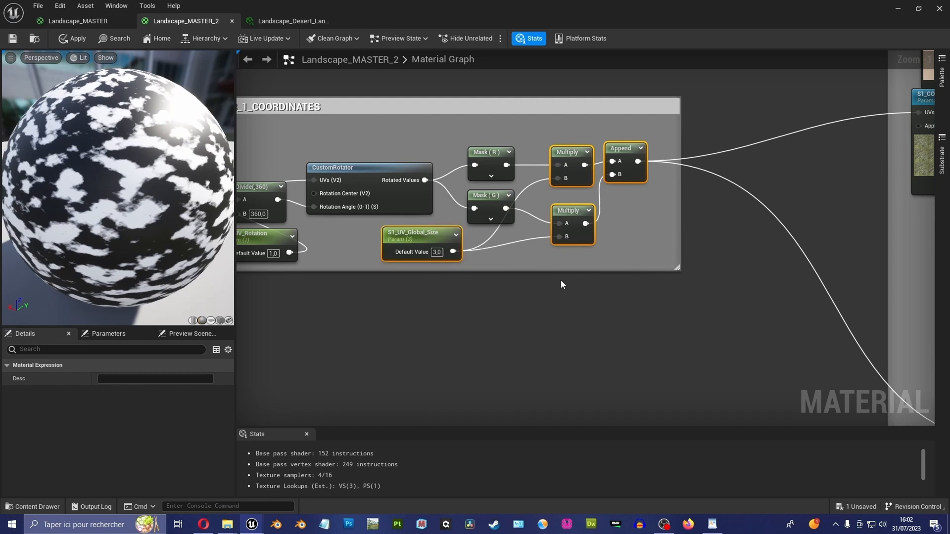
pyautogui.moveTo(561, 285); pyautogui.dragTo(547, 221, button='right')
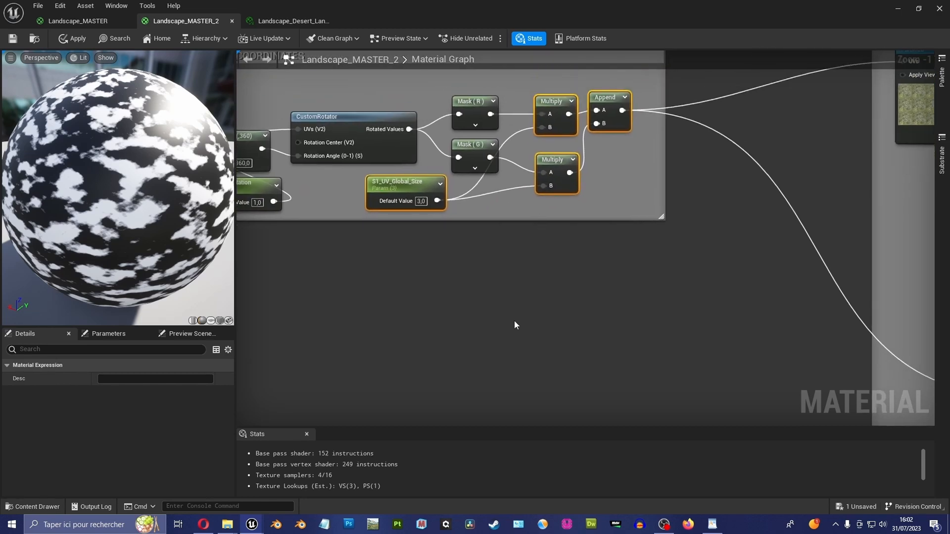
pyautogui.hotkey('ctrl', 'v')
# Arrange the copied Multiply, Append and size parameter nodes compactly below the SHADER_1_COORDINATES comment.
pyautogui.moveTo(556, 299); pyautogui.dragTo(560, 261)
pyautogui.click(597, 238)
pyautogui.moveTo(618, 259); pyautogui.dragTo(642, 272)
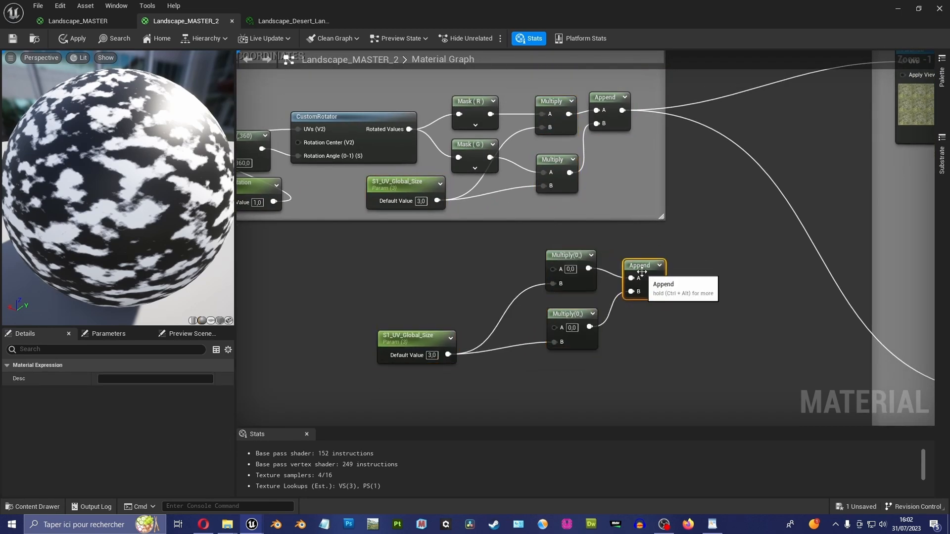
pyautogui.moveTo(569, 314); pyautogui.dragTo(579, 308)
pyautogui.moveTo(642, 266); pyautogui.dragTo(651, 260)
pyautogui.moveTo(431, 332); pyautogui.dragTo(454, 318)
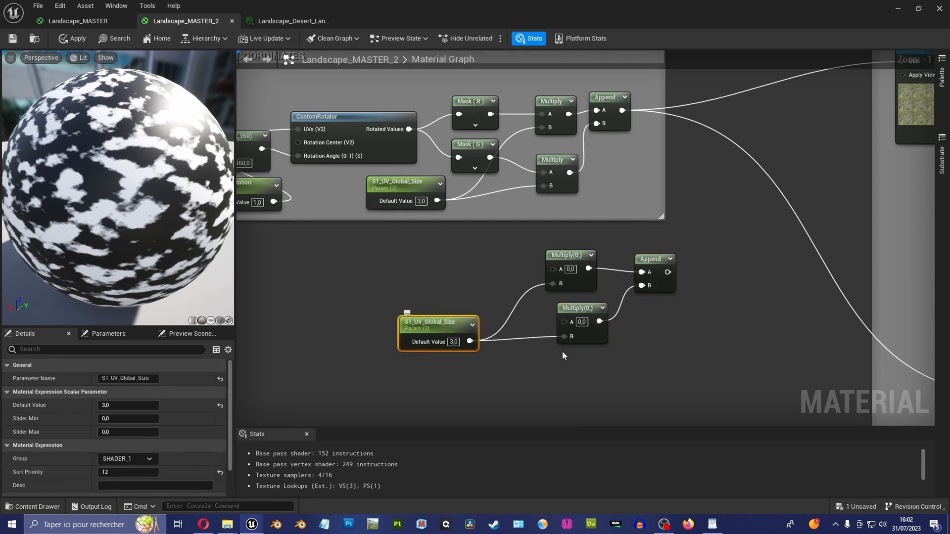
# Rename the copied size parameter as S1_Second_UV_Size.
pyautogui.doubleClick(432, 323)
pyautogui.scroll(1, 463, 339)
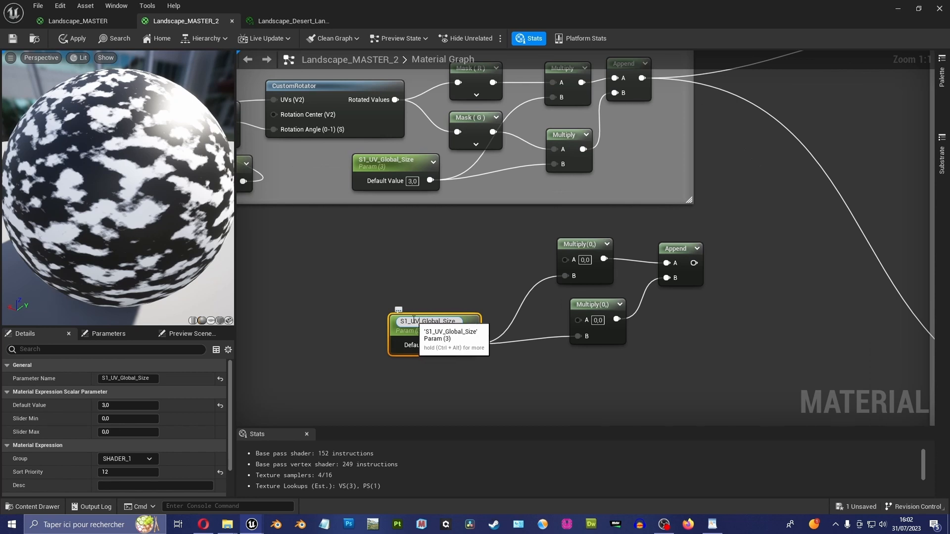
pyautogui.moveTo(411, 323); pyautogui.dragTo(483, 323)
pyautogui.write('Second')
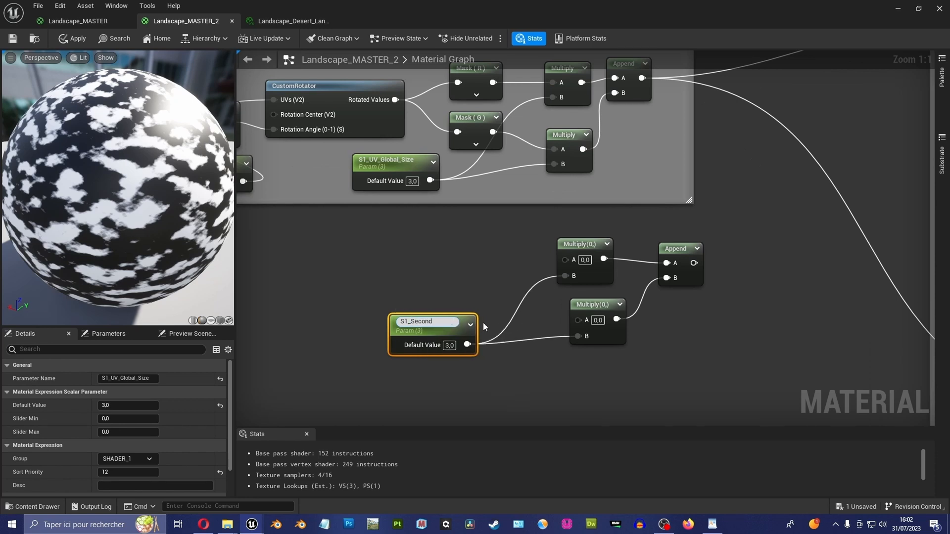
pyautogui.write('_UV_Size')
pyautogui.press('Return')
# Connect Mask (R) to the A input of the upper copied Multiply and Mask (G) to that of the lower one.
pyautogui.moveTo(479, 246); pyautogui.dragTo(398, 305, button='right')
pyautogui.moveTo(446, 148); pyautogui.dragTo(497, 119, button='right')
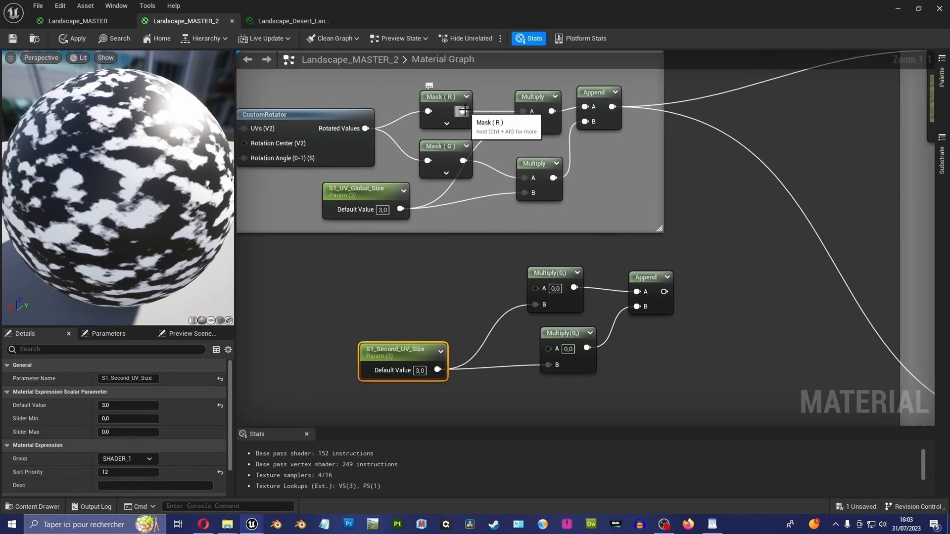
pyautogui.moveTo(464, 110); pyautogui.dragTo(536, 287)
pyautogui.moveTo(463, 161); pyautogui.dragTo(547, 348)
# Group the copied nodes in a comment named SHADER_1_Second_Coordinates and shift it slightly left under SHADER_1_COORDINATES.
pyautogui.scroll(-2, 637, 264)
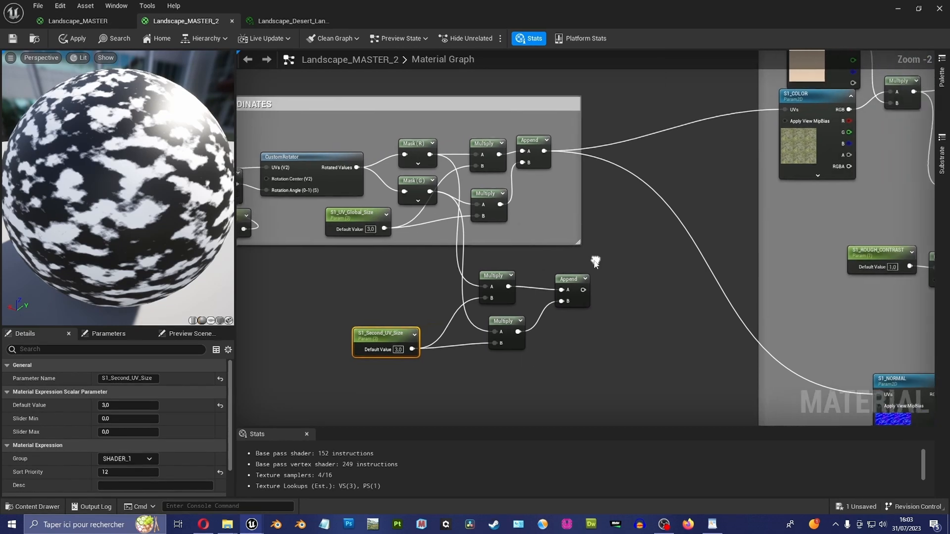
pyautogui.moveTo(595, 262); pyautogui.dragTo(659, 247, button='right')
pyautogui.moveTo(697, 255); pyautogui.dragTo(486, 349)
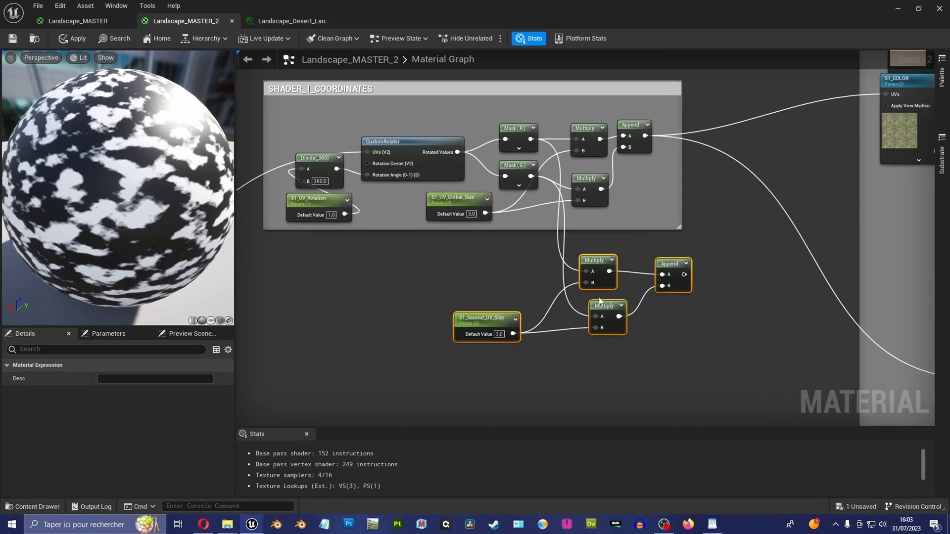
pyautogui.write('c')
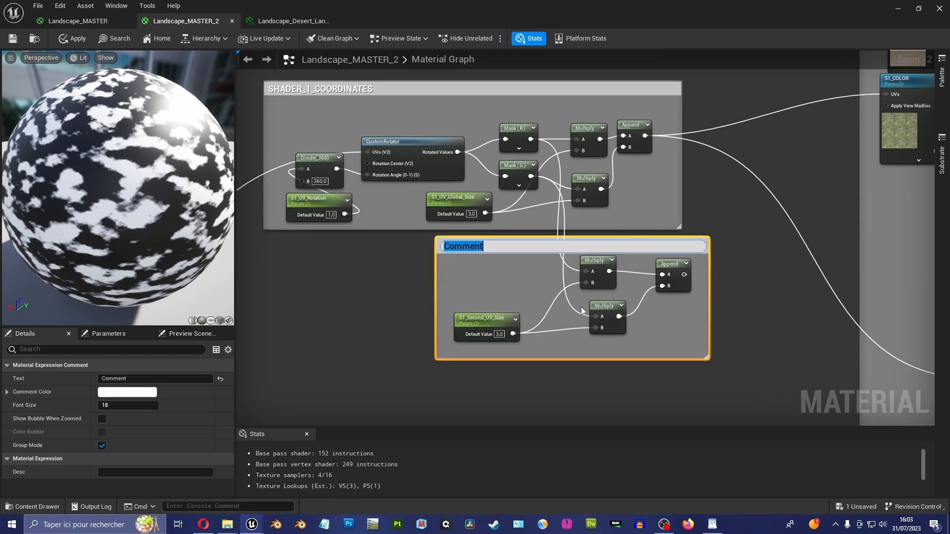
pyautogui.write('SHAD')
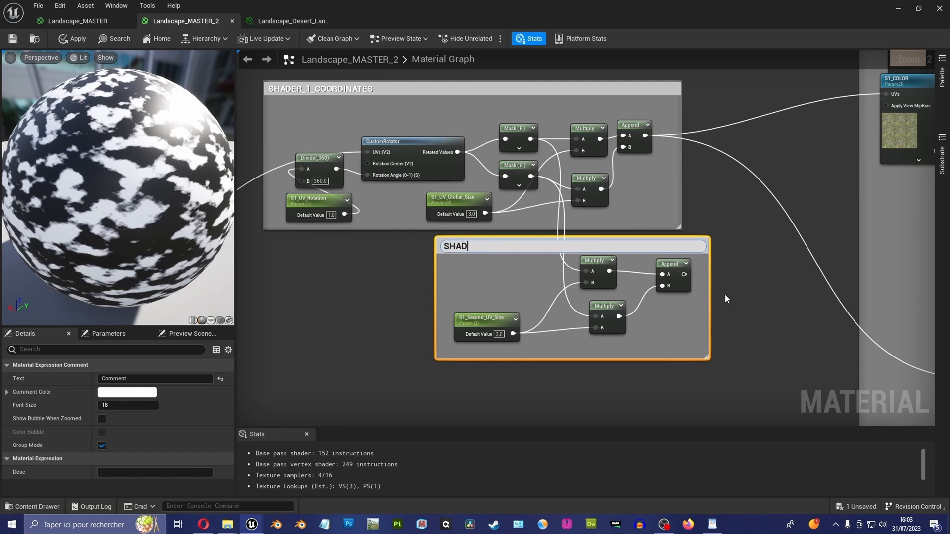
pyautogui.write('ER_1_Second_')
pyautogui.write('UV')
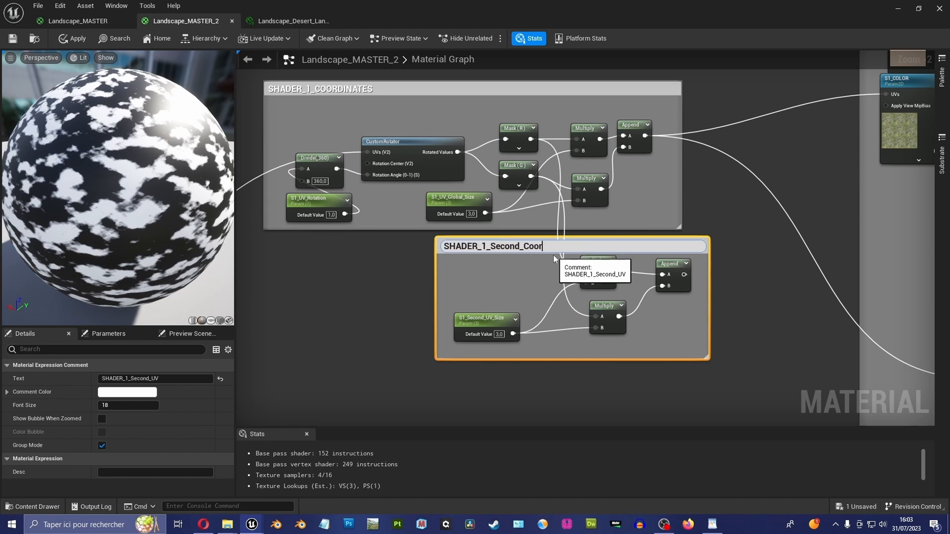
pyautogui.press('Return')
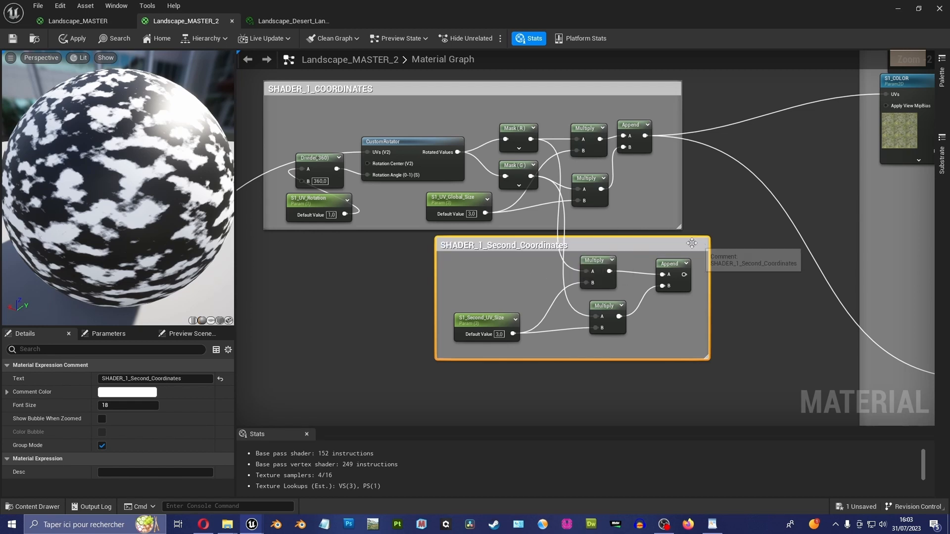
pyautogui.moveTo(688, 243); pyautogui.dragTo(654, 251)
# Review the noise separator, both coordinate groups, and the S1_COLOR and S1_NORMAL texture samples in the SHADER_1 group.
pyautogui.scroll(-1, 673, 239)
pyautogui.scroll(-2, 658, 247)
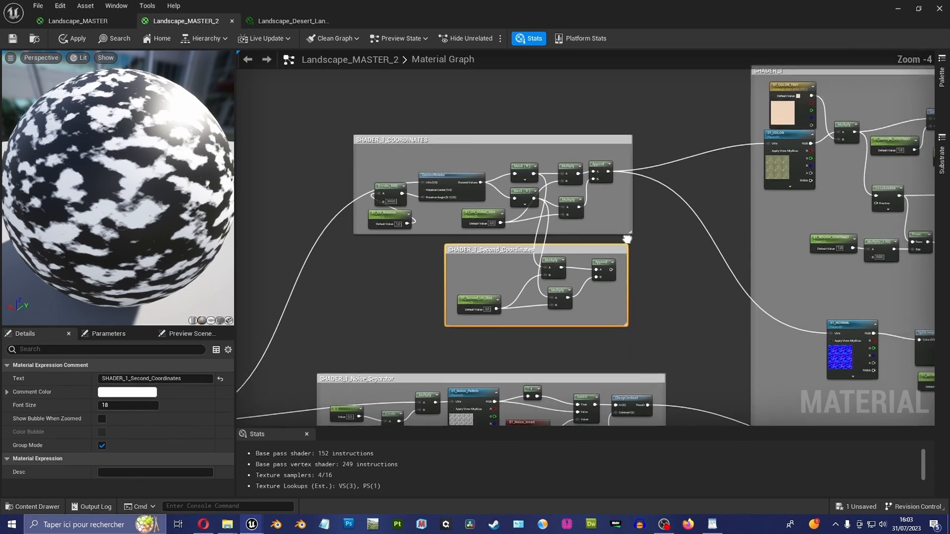
pyautogui.scroll(-1, 616, 277)
pyautogui.scroll(2, 565, 297)
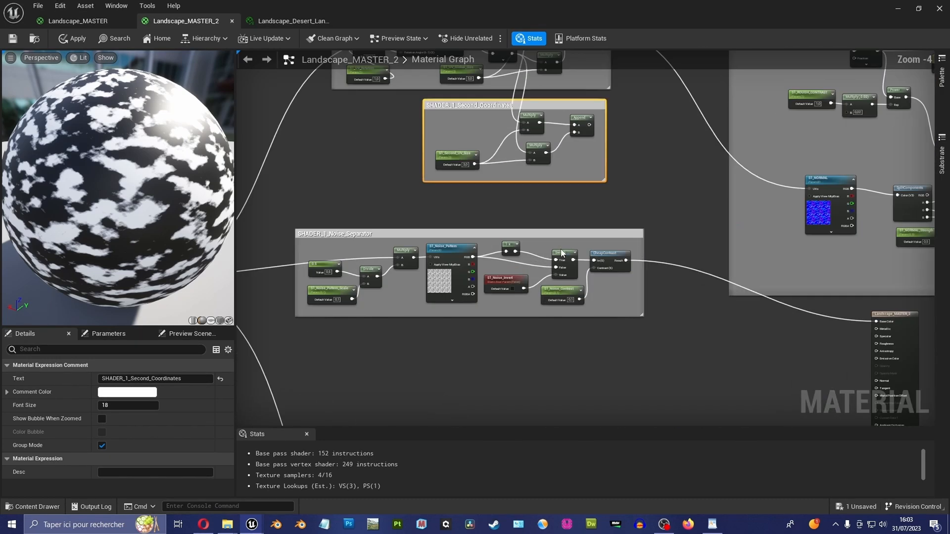
pyautogui.scroll(1, 541, 298)
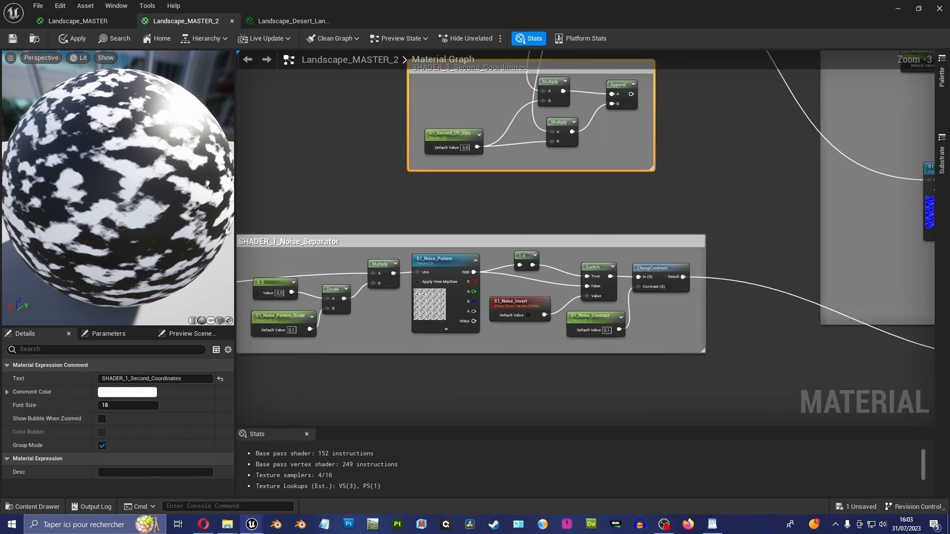
pyautogui.moveTo(705, 181); pyautogui.dragTo(705, 280, button='right')
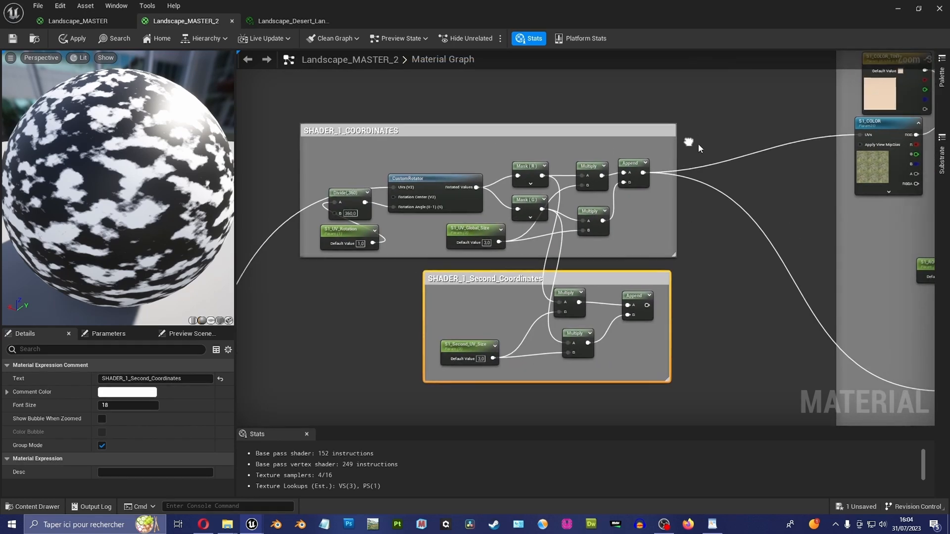
pyautogui.moveTo(703, 249); pyautogui.dragTo(405, 226, button='right')
pyautogui.scroll(-1, 533, 235)
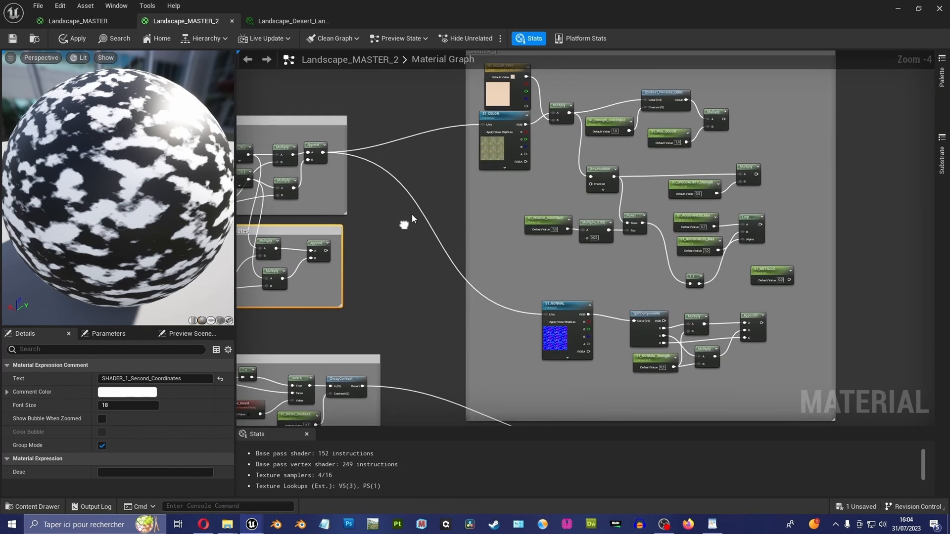
pyautogui.moveTo(608, 158); pyautogui.dragTo(572, 194, button='right')
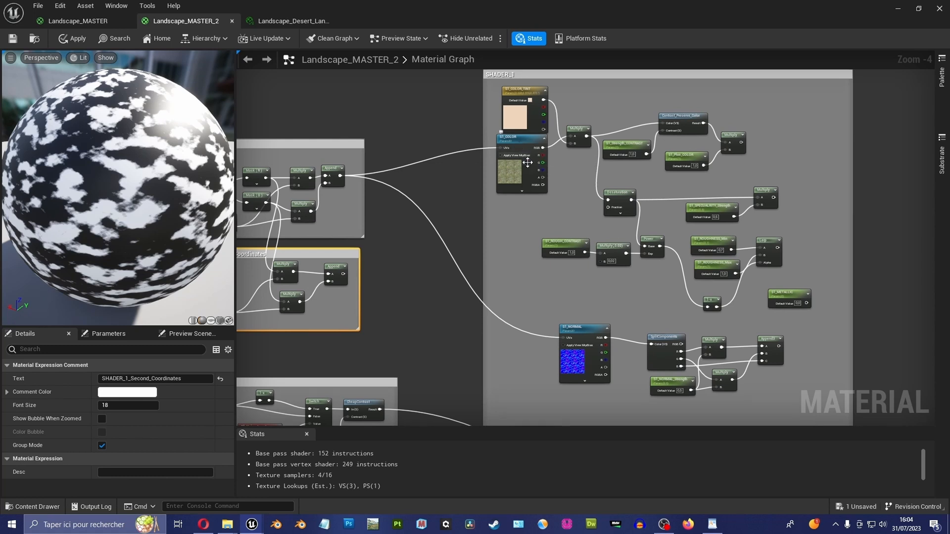
pyautogui.click(504, 146)
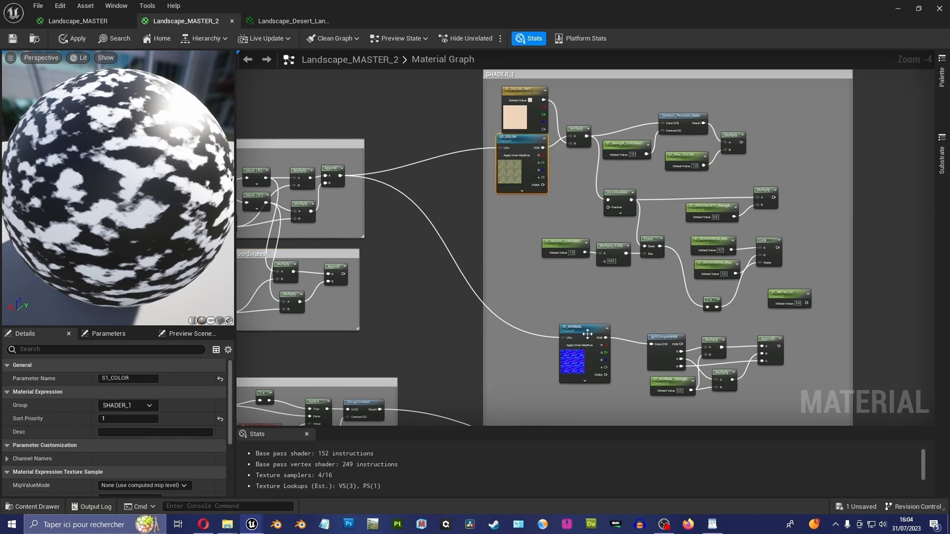
pyautogui.moveTo(607, 289); pyautogui.dragTo(575, 284, button='right')
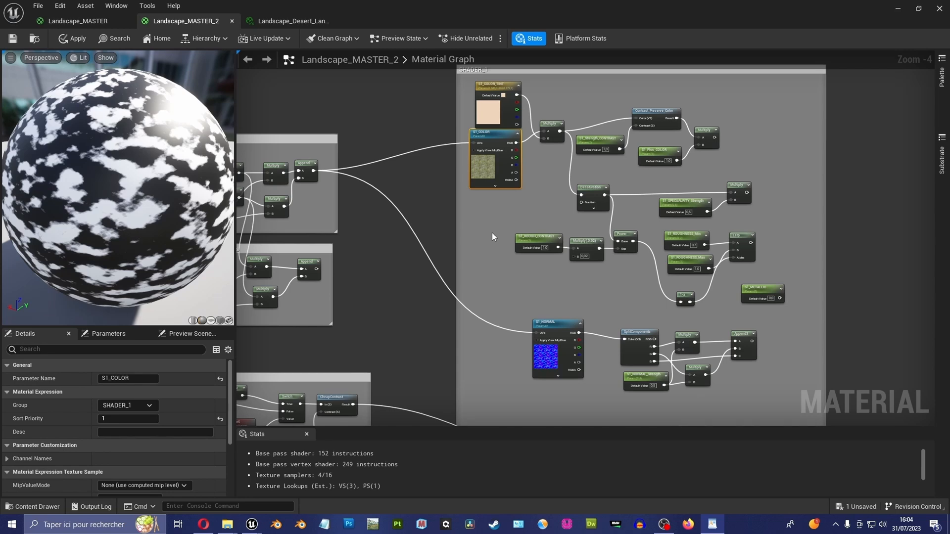
# Move SHADER_1's contrast, specularity, roughness and metallic nodes to the right, leaving the colour tint Multiply in place.
pyautogui.moveTo(514, 237); pyautogui.dragTo(513, 237, button='right')
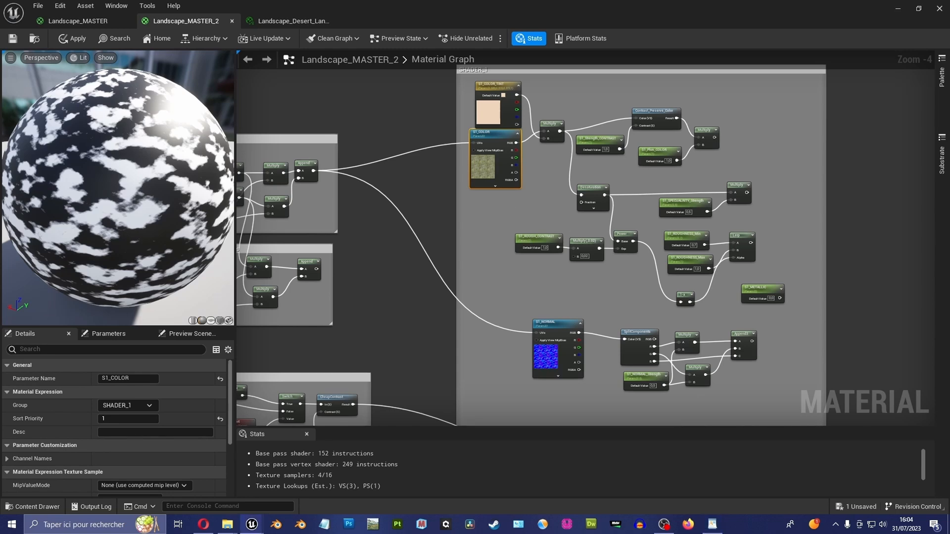
pyautogui.moveTo(571, 201); pyautogui.dragTo(708, 163, button='right')
pyautogui.scroll(-1, 431, 328)
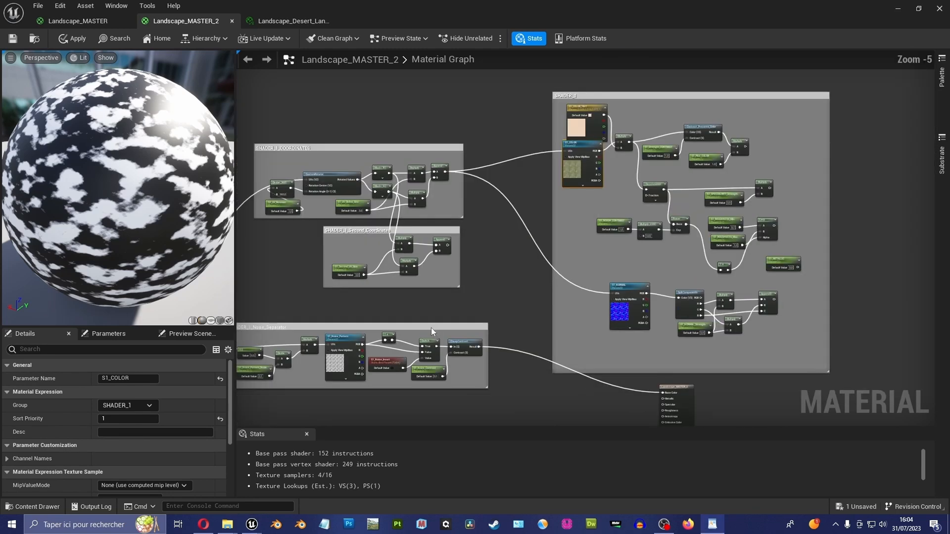
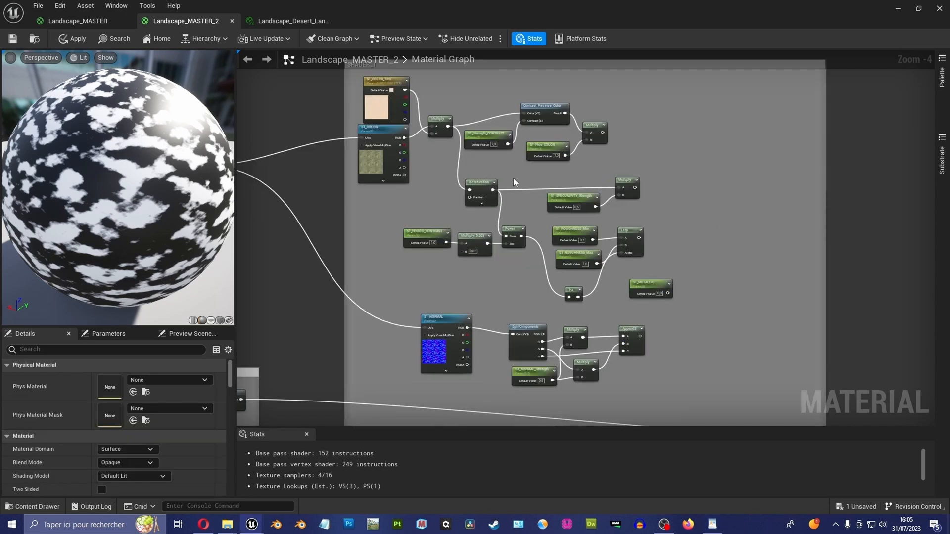
pyautogui.scroll(1, 605, 189)
pyautogui.moveTo(606, 189); pyautogui.dragTo(653, 217, button='right')
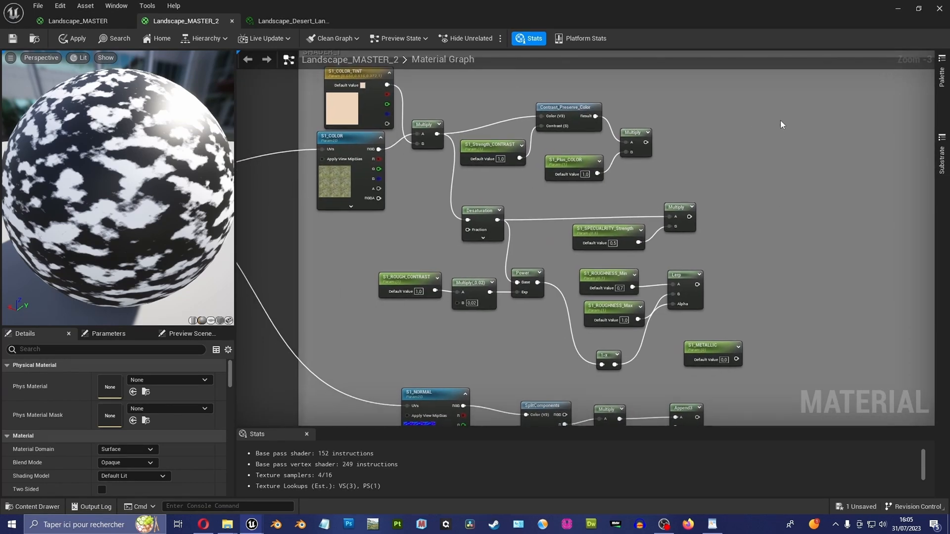
pyautogui.moveTo(780, 120); pyautogui.dragTo(439, 367)
pyautogui.keyDown('ctrl'); pyautogui.click(435, 127); pyautogui.keyUp('ctrl')
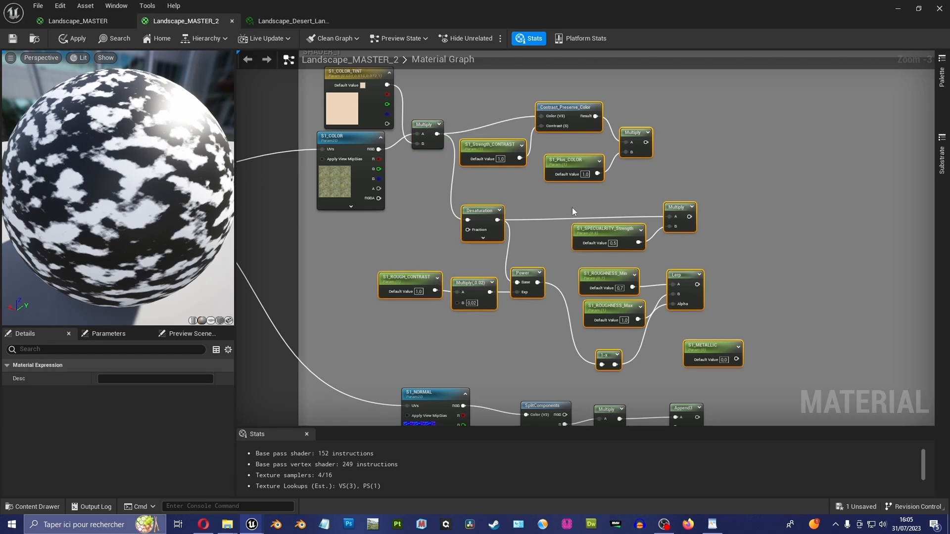
pyautogui.moveTo(508, 154); pyautogui.dragTo(682, 170)
pyautogui.moveTo(531, 233); pyautogui.dragTo(492, 122, button='right')
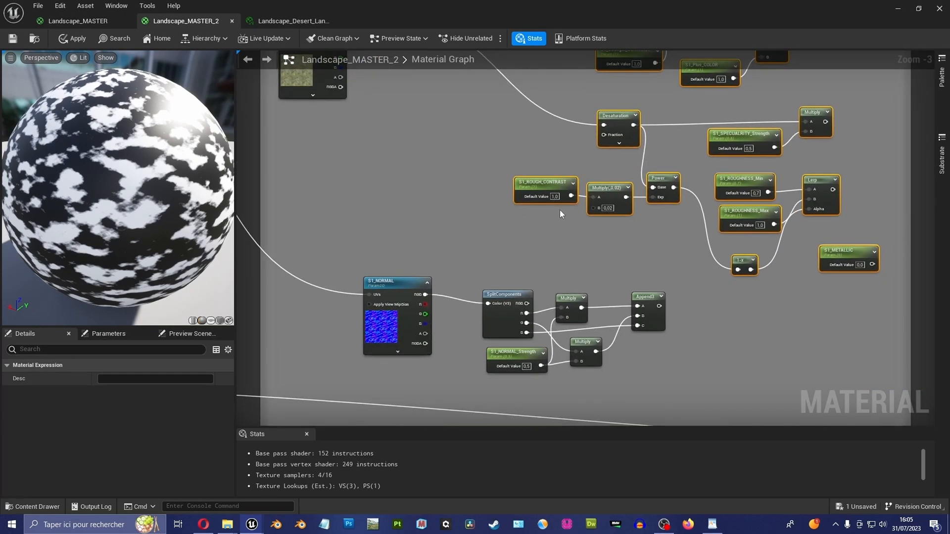
# Shift the normal strength nodes right, away from S1_NORMAL, and move the S1_NORMAL sample left beneath S1_COLOR.
pyautogui.moveTo(692, 266); pyautogui.dragTo(483, 367)
pyautogui.moveTo(507, 292); pyautogui.dragTo(692, 295)
pyautogui.moveTo(398, 282); pyautogui.dragTo(331, 285)
pyautogui.scroll(-2, 408, 164)
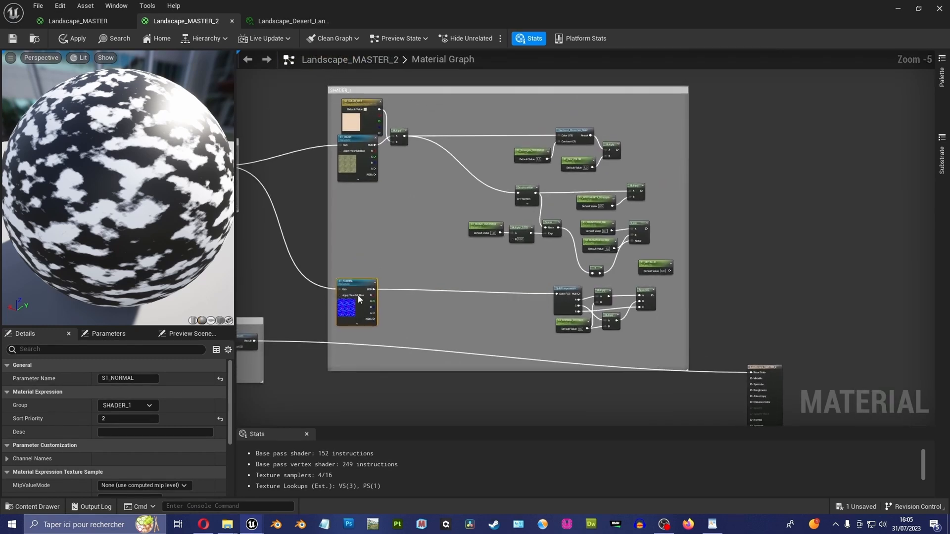
# Add a Lerp node after the colour tint Multiply and a second one after the S1_NORMAL sample.
pyautogui.moveTo(385, 223); pyautogui.dragTo(585, 189, button='right')
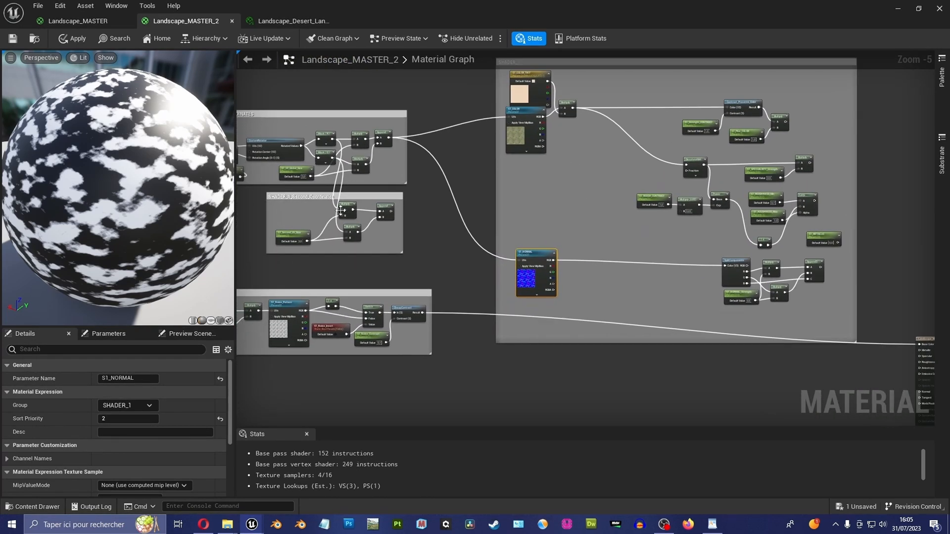
pyautogui.moveTo(341, 210); pyautogui.dragTo(368, 217, button='right')
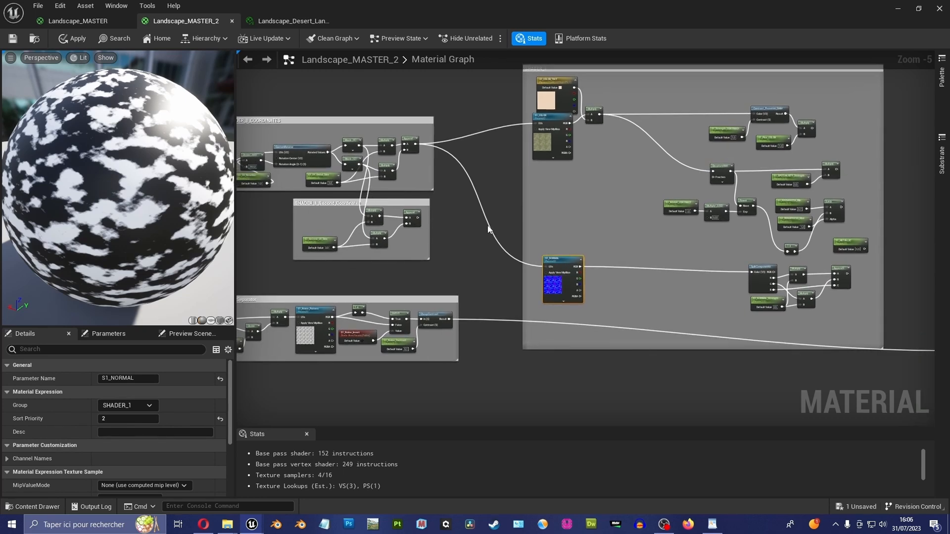
pyautogui.moveTo(488, 226); pyautogui.dragTo(458, 229, button='right')
pyautogui.moveTo(611, 123); pyautogui.dragTo(590, 138, button='right')
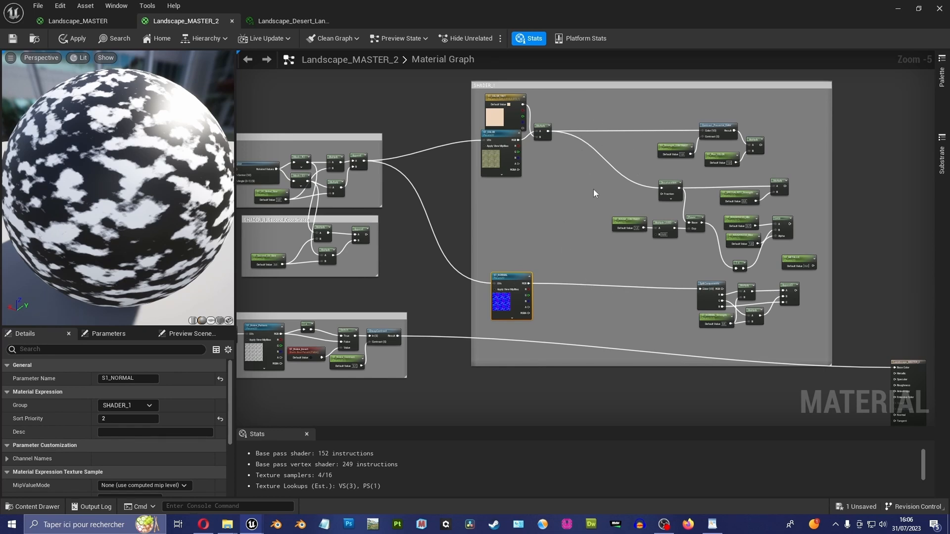
pyautogui.moveTo(592, 189); pyautogui.dragTo(617, 187, button='right')
pyautogui.scroll(2, 572, 217)
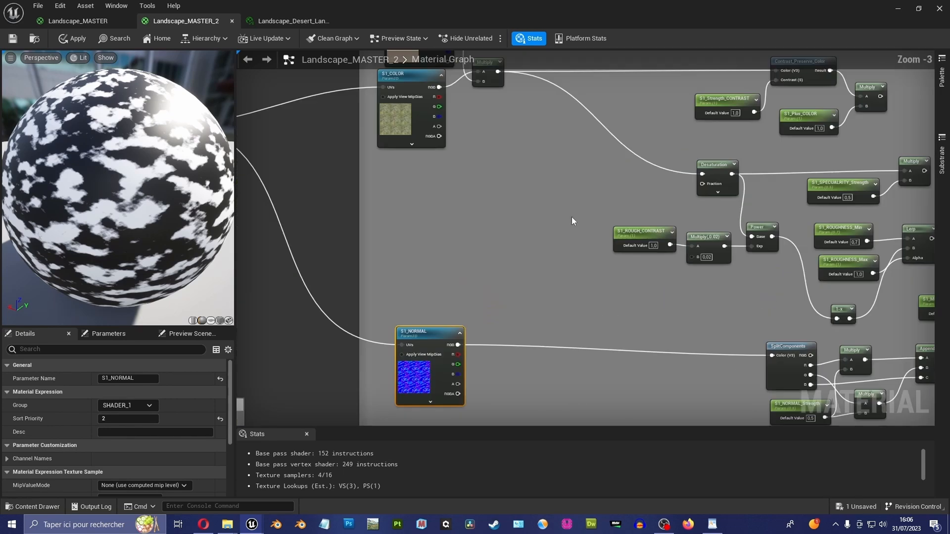
pyautogui.moveTo(572, 218); pyautogui.dragTo(548, 263, button='right')
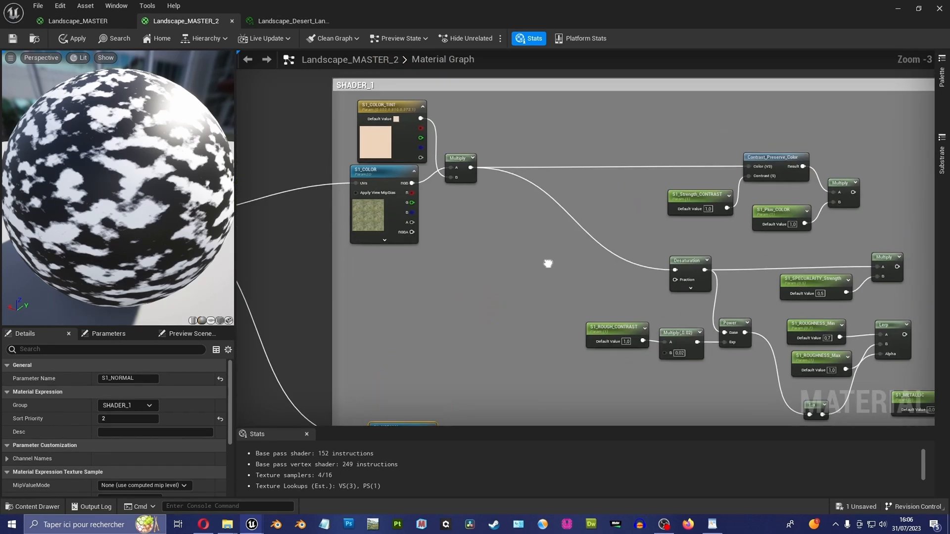
pyautogui.click(554, 128)
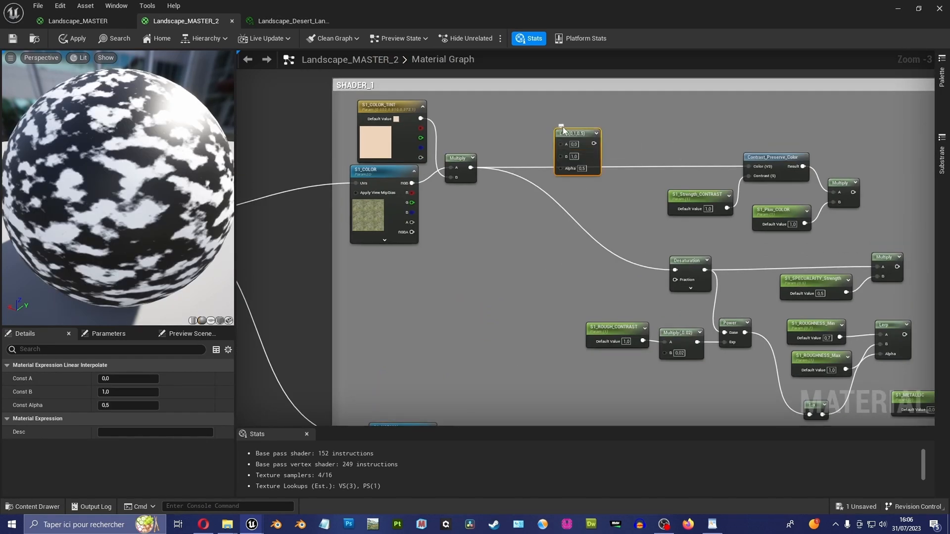
pyautogui.scroll(-1, 634, 123)
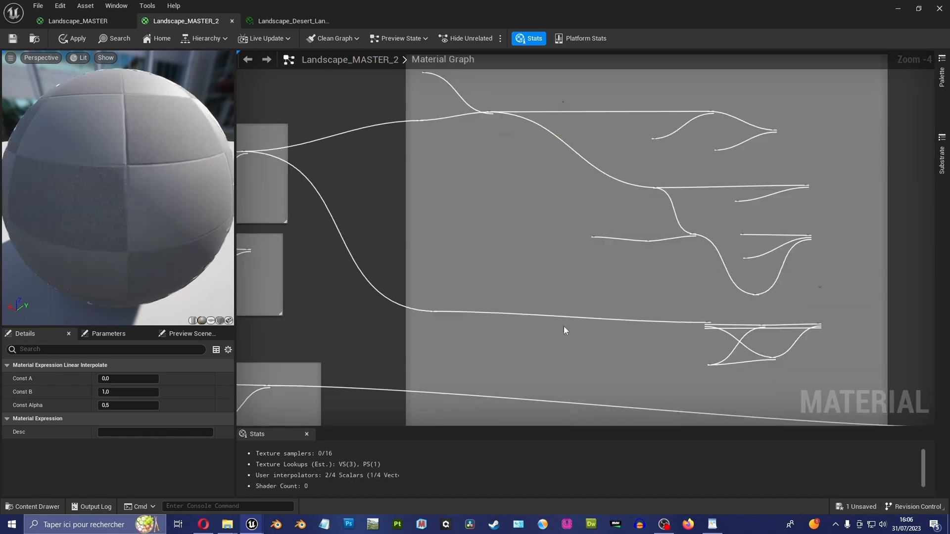
pyautogui.click(565, 326)
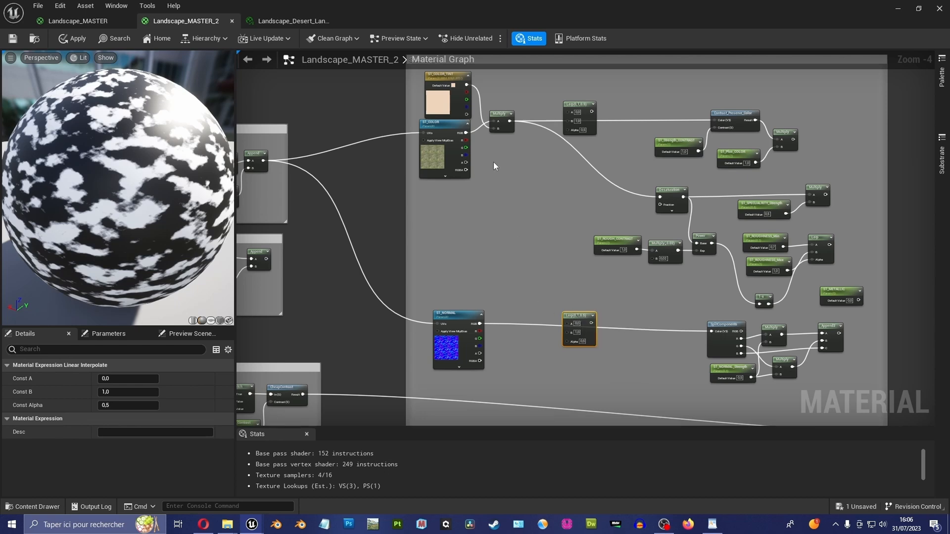
# Reposition the upper Lerp and connect the colour tint Multiply's output to its A input.
pyautogui.scroll(2, 509, 154)
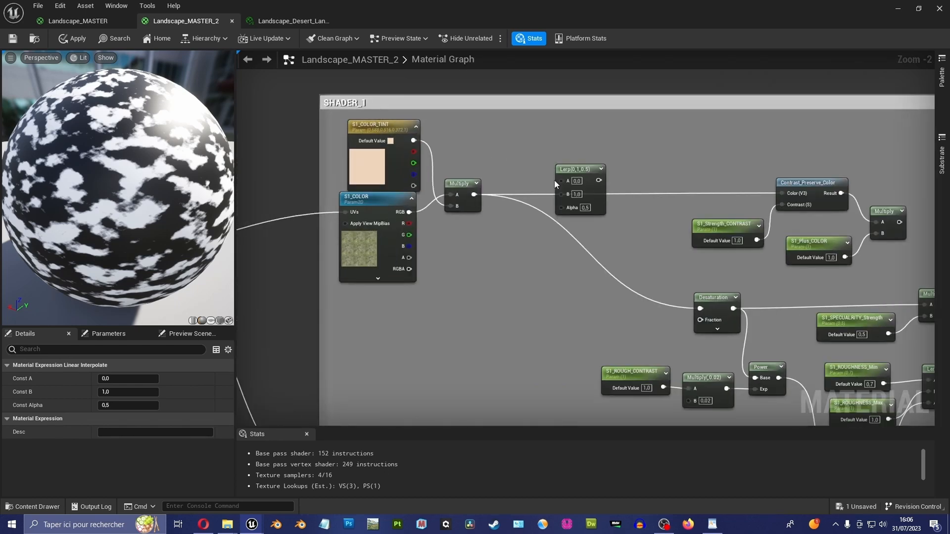
pyautogui.moveTo(579, 180); pyautogui.dragTo(571, 183)
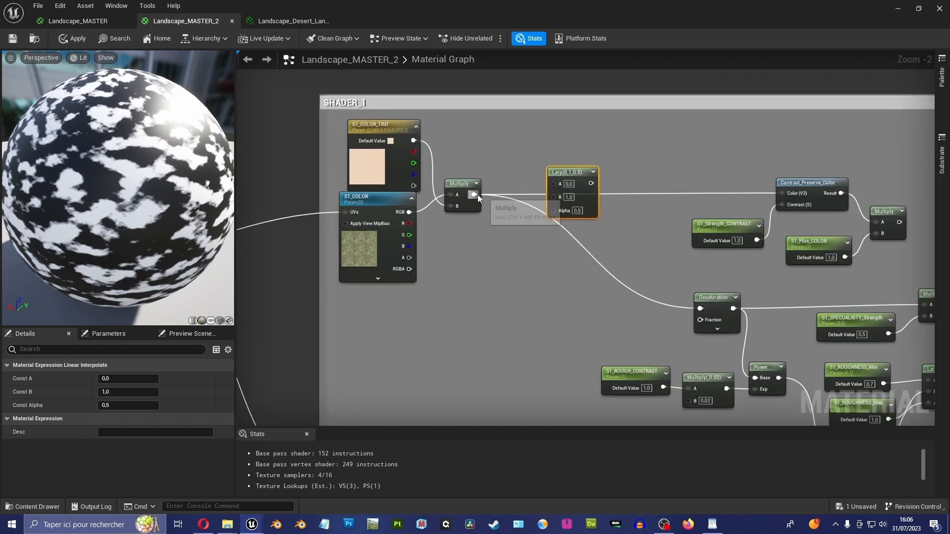
pyautogui.moveTo(474, 194); pyautogui.dragTo(575, 195)
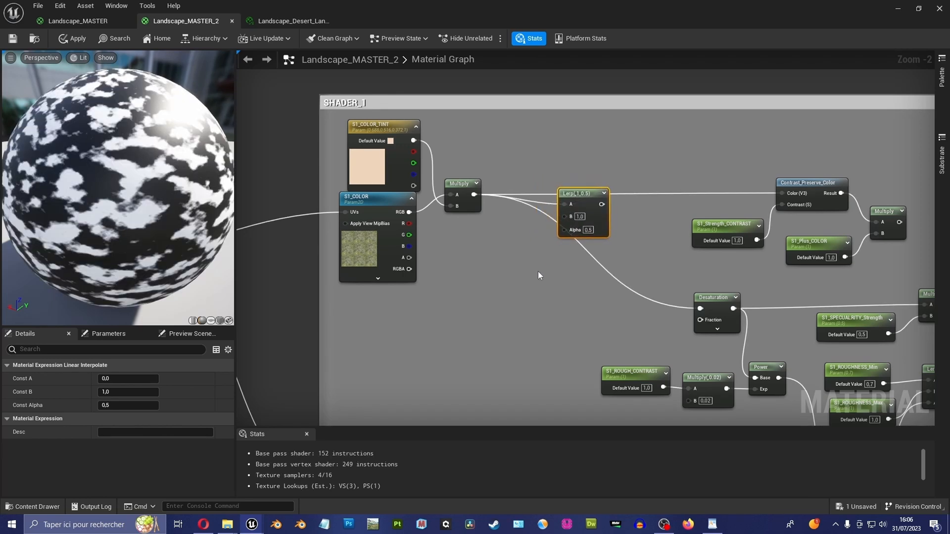
# Duplicate the S1_COLOR texture sample and place the copy directly beneath the original.
pyautogui.moveTo(539, 271); pyautogui.dragTo(605, 232, button='right')
pyautogui.click(458, 189)
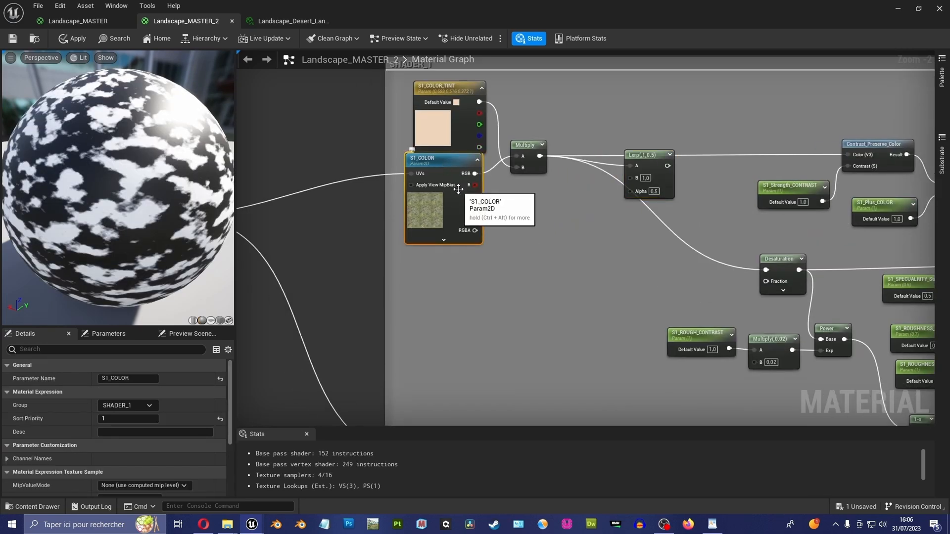
pyautogui.hotkey('ctrl', 'w')
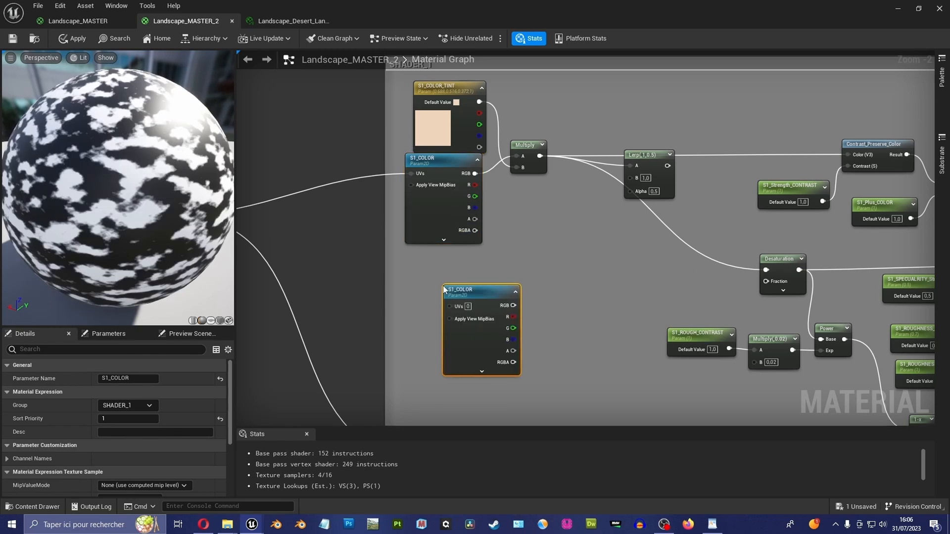
pyautogui.scroll(1, 581, 246)
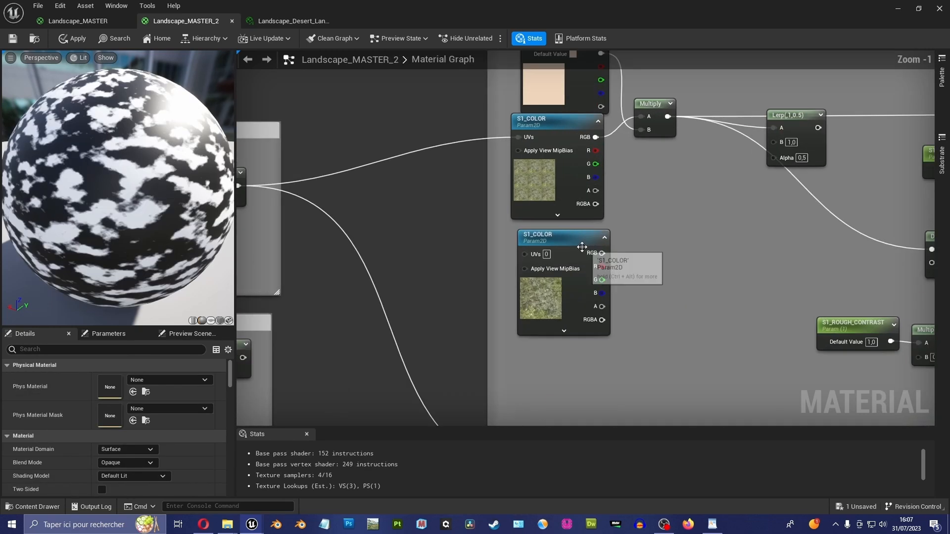
pyautogui.moveTo(580, 246); pyautogui.dragTo(562, 242)
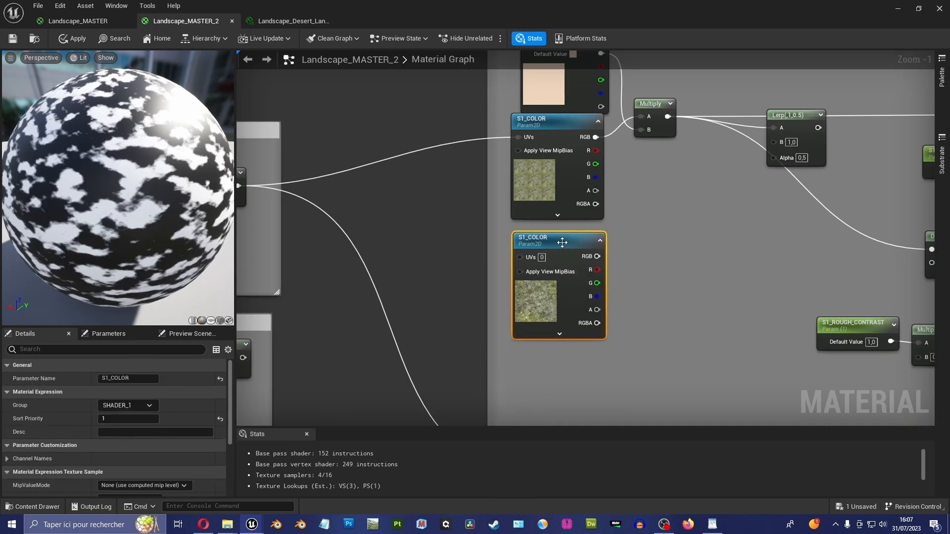
# Connect the Append output of SHADER_1_Second_Coordinates to the UVs input of the copied S1_COLOR sample.
pyautogui.moveTo(562, 242); pyautogui.dragTo(691, 203, button='right')
pyautogui.scroll(-1, 677, 198)
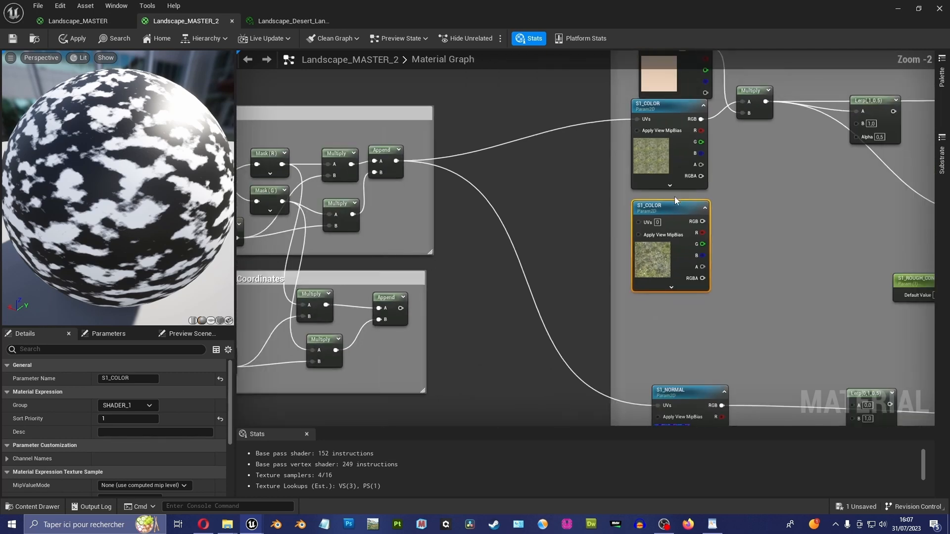
pyautogui.moveTo(594, 220); pyautogui.dragTo(541, 280, button='right')
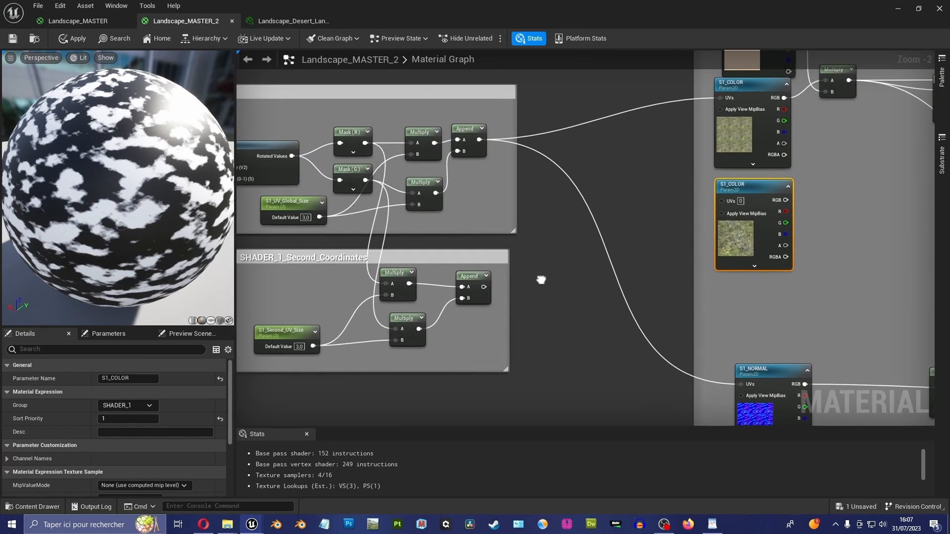
pyautogui.moveTo(484, 288); pyautogui.dragTo(724, 202)
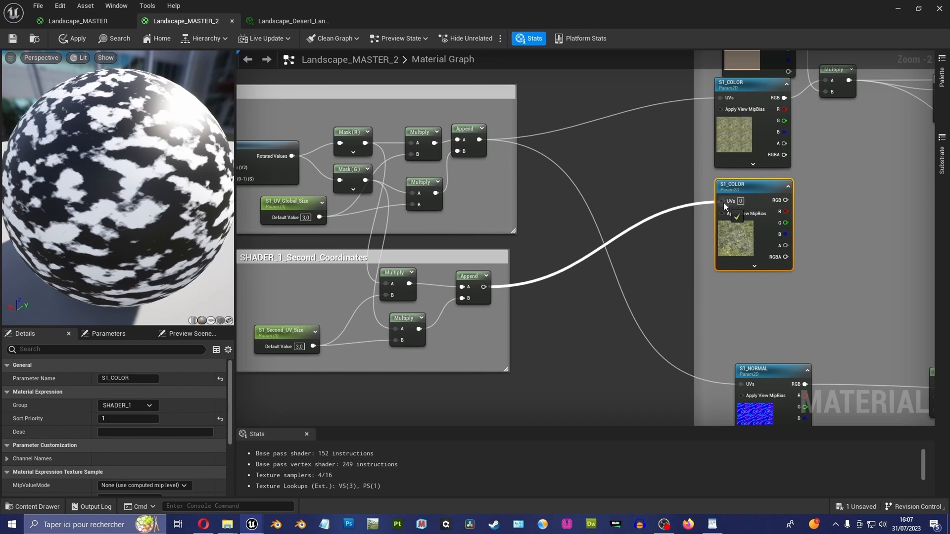
# Compare the two S1_COLOR samples and the coordinate groups feeding their UVs.
pyautogui.moveTo(810, 209); pyautogui.dragTo(723, 210, button='right')
pyautogui.scroll(2, 722, 211)
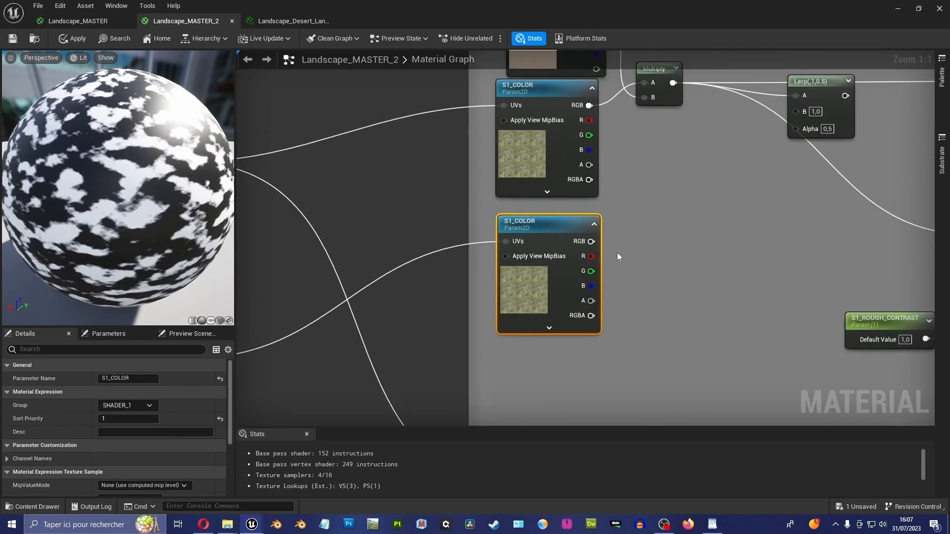
pyautogui.scroll(-1, 617, 252)
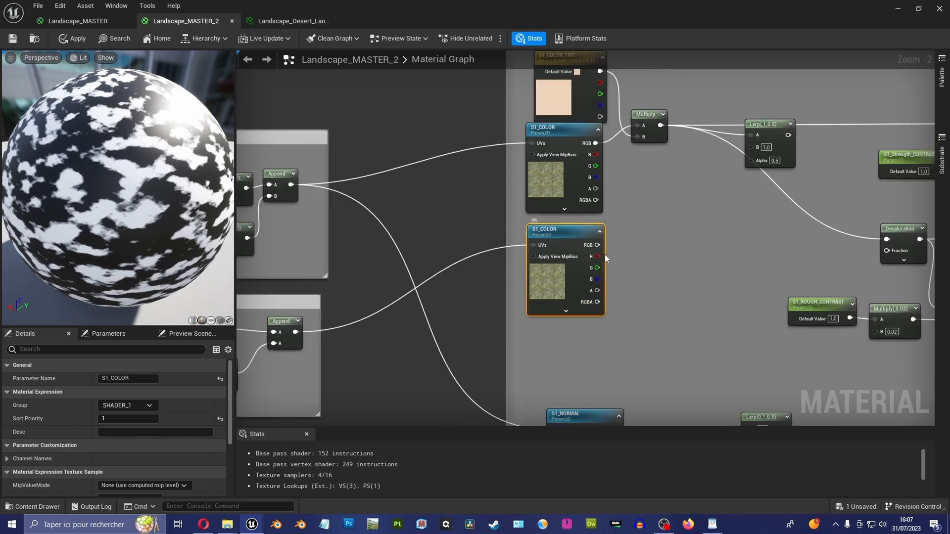
pyautogui.scroll(-1, 589, 271)
pyautogui.scroll(1, 589, 271)
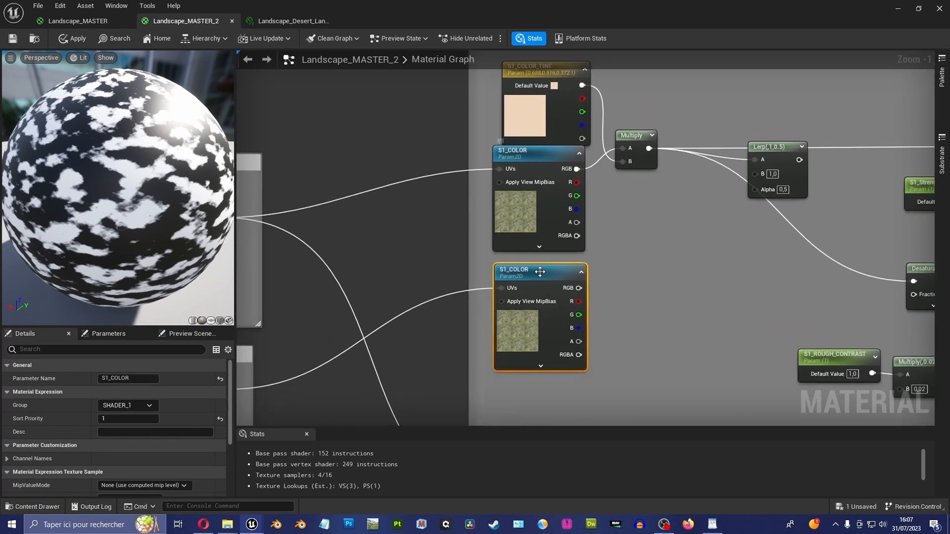
pyautogui.scroll(1, 537, 272)
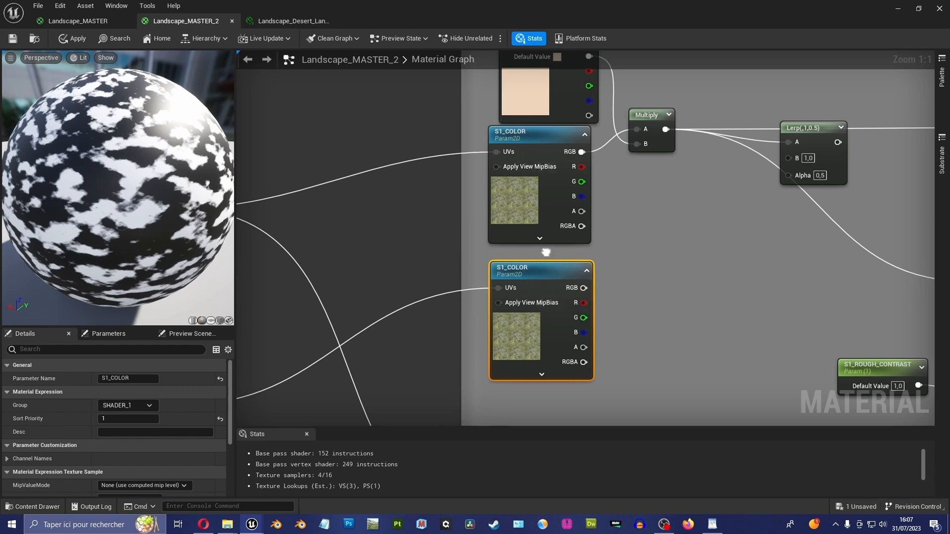
pyautogui.scroll(-2, 604, 235)
pyautogui.moveTo(605, 235); pyautogui.dragTo(529, 134, button='right')
pyautogui.moveTo(623, 204); pyautogui.dragTo(420, 243, button='right')
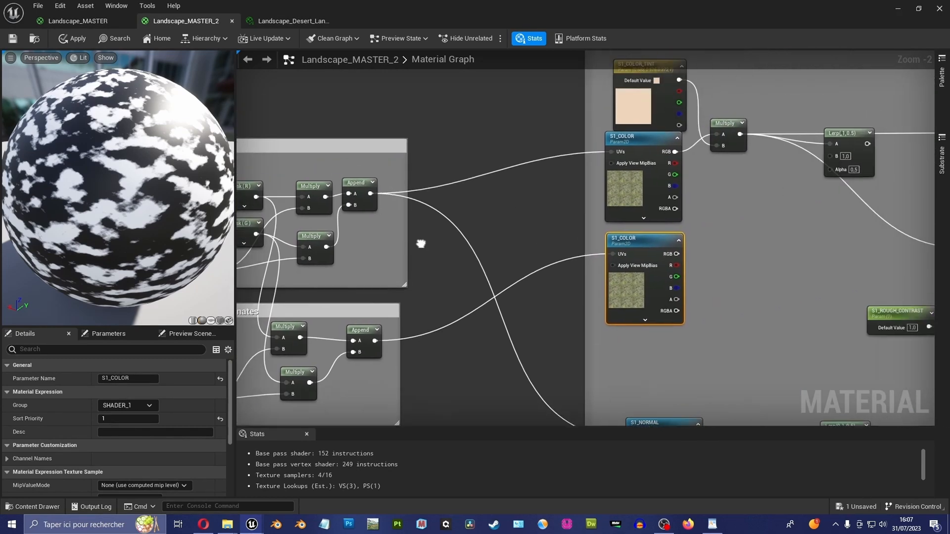
pyautogui.moveTo(548, 219); pyautogui.dragTo(492, 229, button='right')
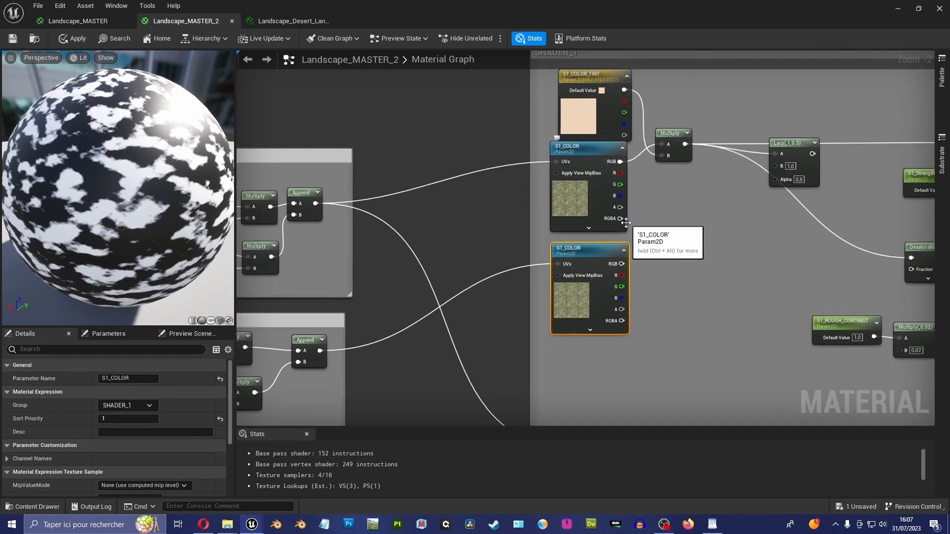
# Duplicate the S1_COLOR_TINT parameter and place the copy beneath the second S1_COLOR sample.
pyautogui.scroll(1, 599, 203)
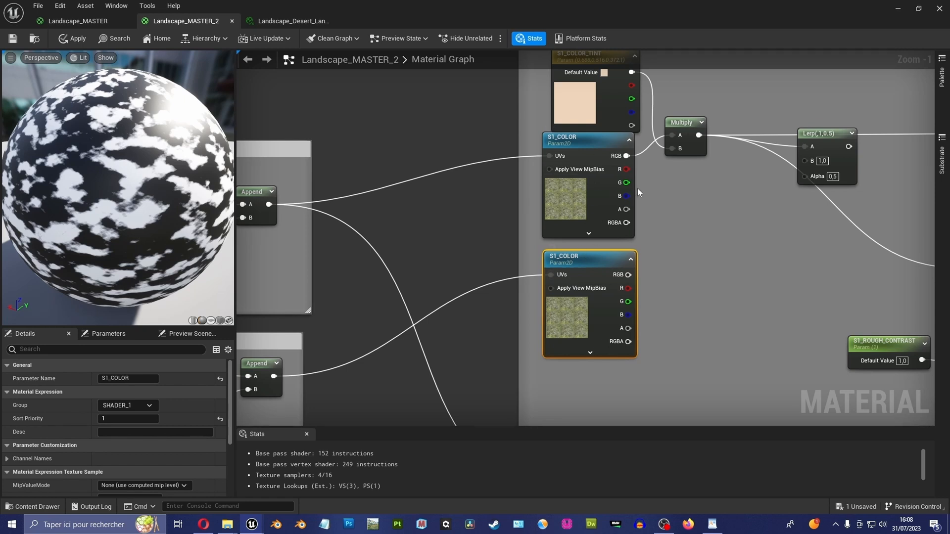
pyautogui.moveTo(638, 188); pyautogui.dragTo(651, 208, button='right')
pyautogui.click(600, 128)
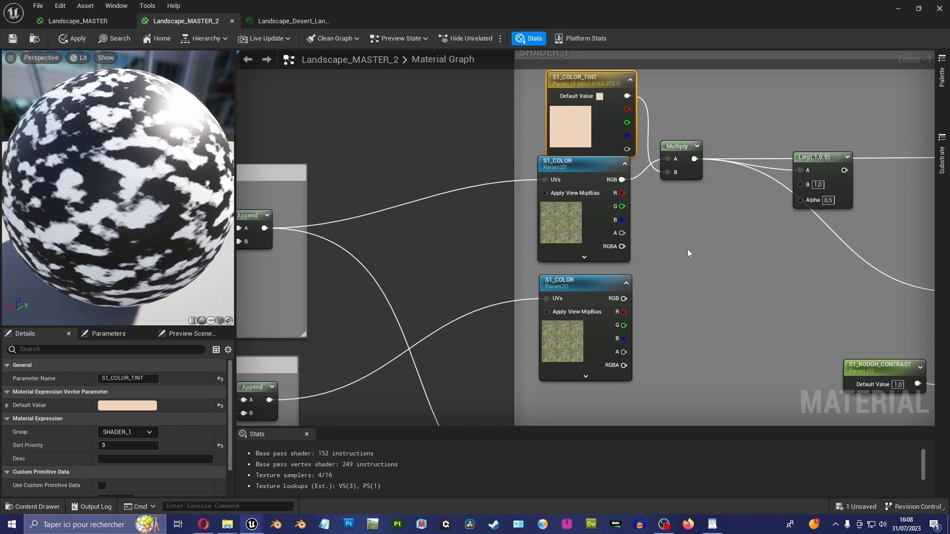
pyautogui.moveTo(688, 254); pyautogui.dragTo(703, 167, button='right')
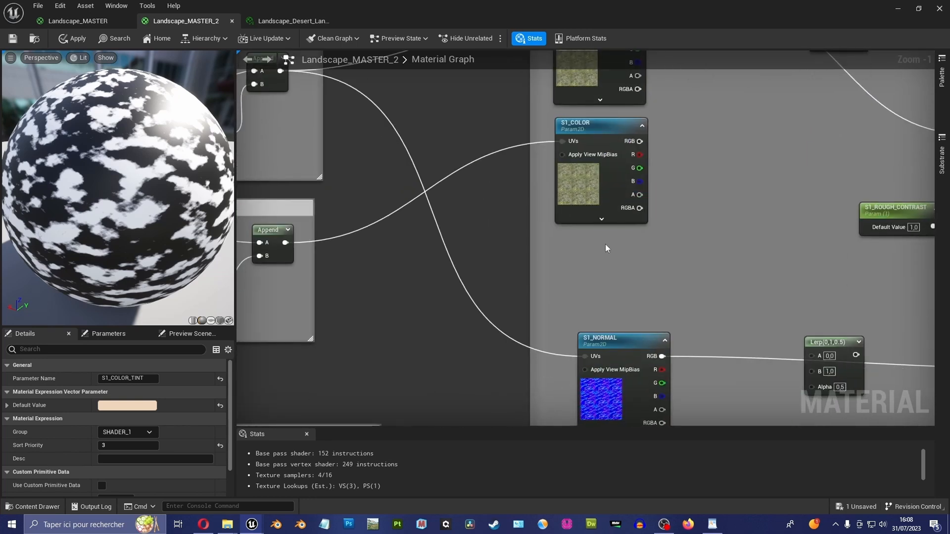
pyautogui.hotkey('ctrl', 'v')
pyautogui.moveTo(630, 250); pyautogui.dragTo(586, 235)
pyautogui.moveTo(705, 200); pyautogui.dragTo(707, 221, button='right')
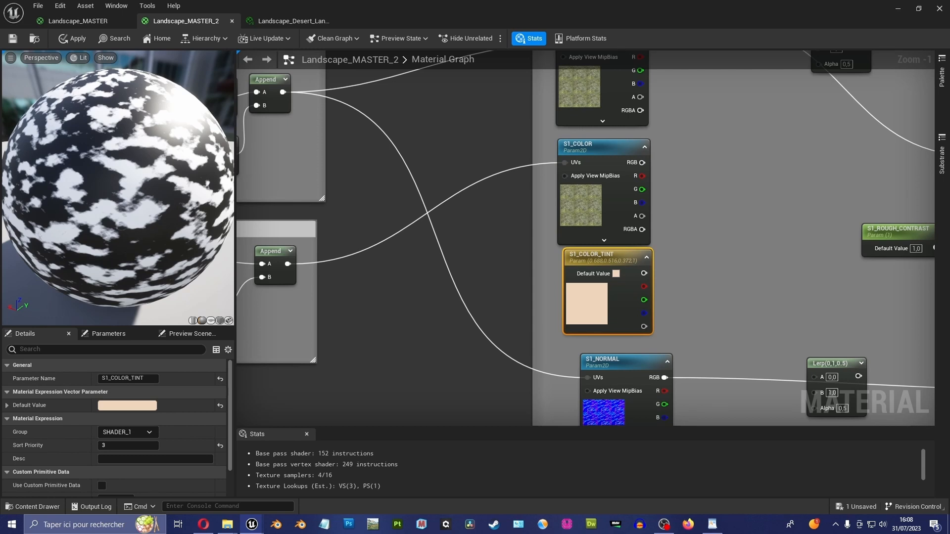
# Rename the duplicated S1_COLOR_TINT parameter as S1_Second_TINT.
pyautogui.scroll(1, 562, 251)
pyautogui.doubleClick(562, 251)
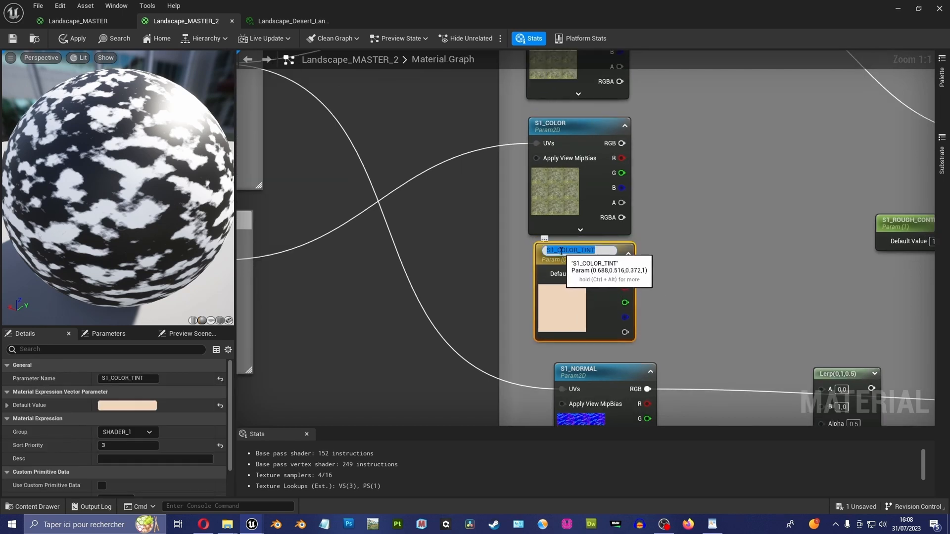
pyautogui.moveTo(561, 251); pyautogui.dragTo(610, 252)
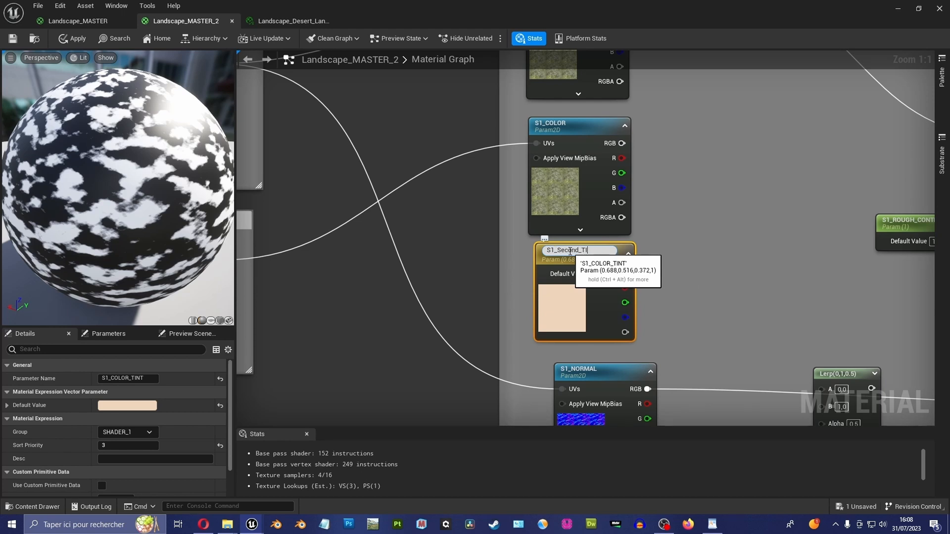
pyautogui.press('Return')
# Multiply the second S1_COLOR sample's RGB by S1_Second_TINT with a new Multiply node, placed below the first tint Multiply.
pyautogui.moveTo(690, 189); pyautogui.dragTo(646, 212, button='right')
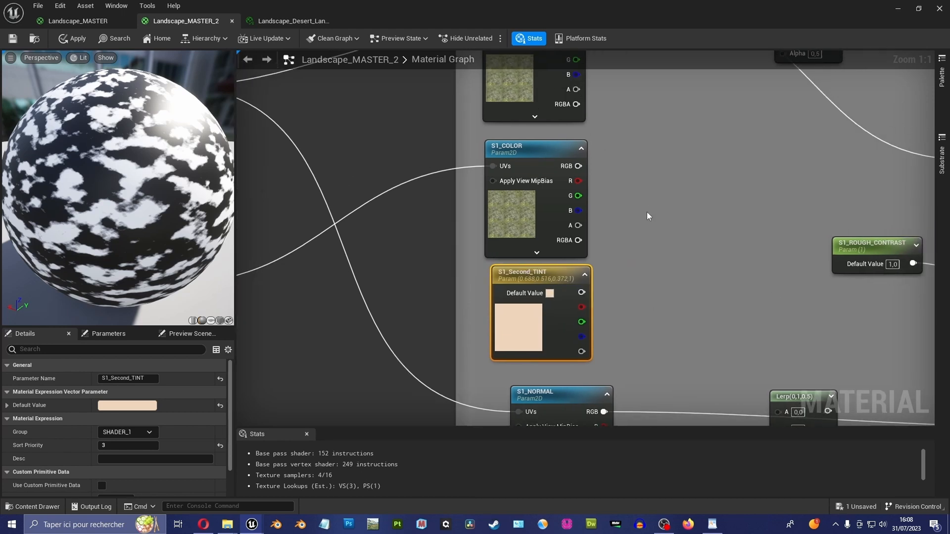
pyautogui.press('m')
pyautogui.click(629, 226)
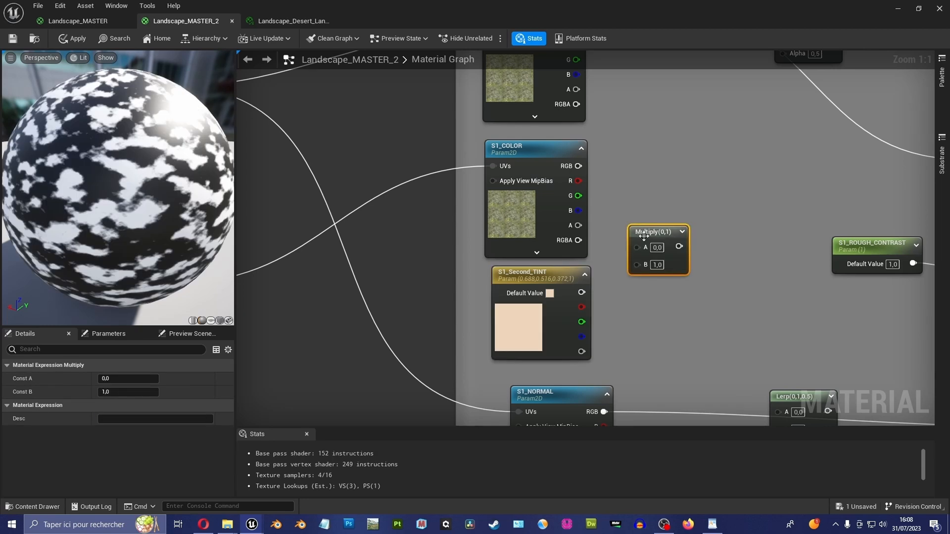
pyautogui.moveTo(644, 233); pyautogui.dragTo(662, 228)
pyautogui.moveTo(578, 167); pyautogui.dragTo(646, 242)
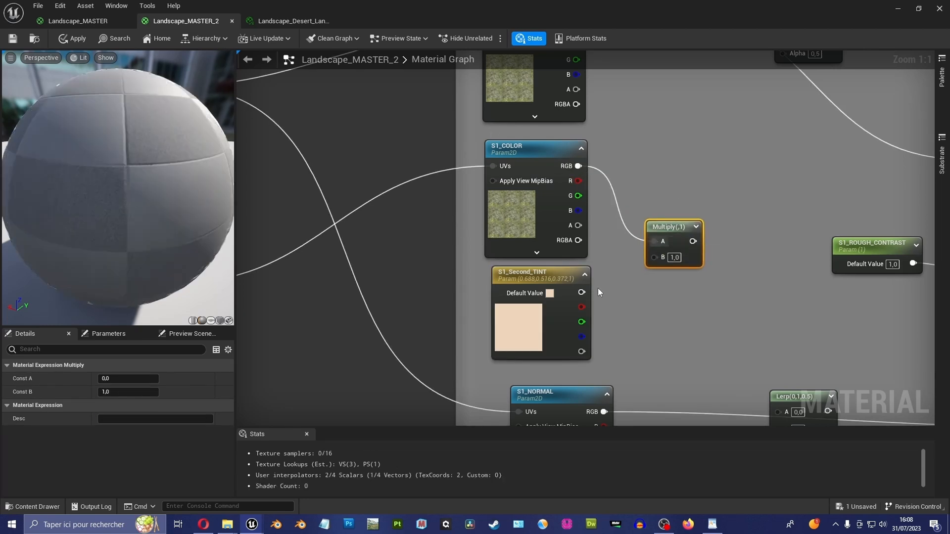
pyautogui.moveTo(582, 292); pyautogui.dragTo(654, 256)
pyautogui.scroll(-1, 700, 167)
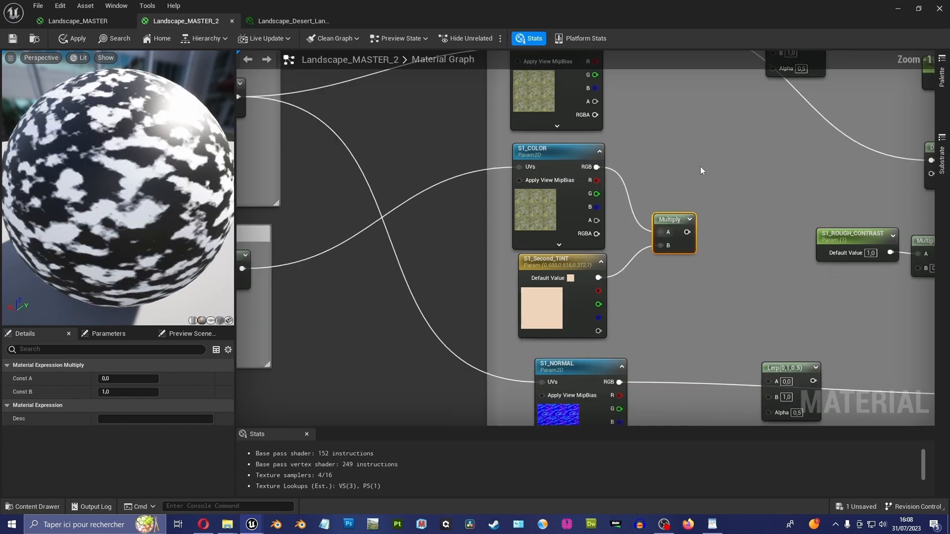
pyautogui.moveTo(700, 166); pyautogui.dragTo(590, 242, button='right')
pyautogui.scroll(-1, 590, 241)
pyautogui.moveTo(570, 306); pyautogui.dragTo(566, 285)
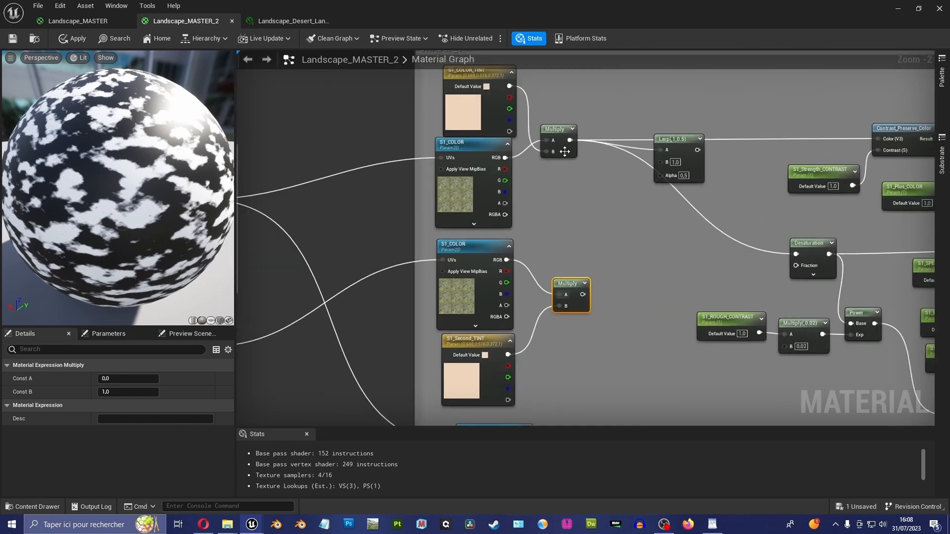
# Move the colour Lerp between the two tint Multiply nodes and connect the second Multiply to its B input.
pyautogui.scroll(-2, 564, 155)
pyautogui.scroll(1, 533, 161)
pyautogui.moveTo(550, 332); pyautogui.dragTo(590, 180, button='right')
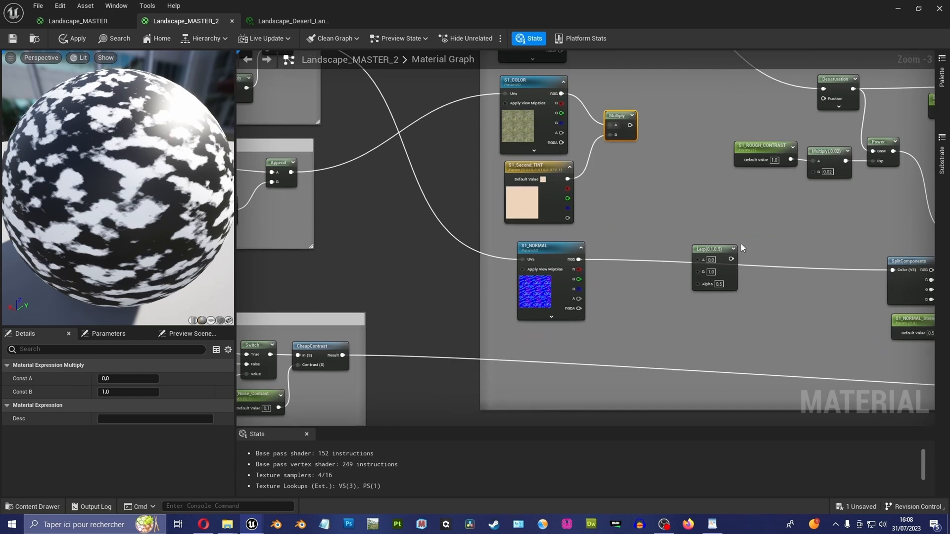
pyautogui.moveTo(741, 244); pyautogui.dragTo(567, 277)
pyautogui.moveTo(636, 166); pyautogui.dragTo(622, 300, button='right')
pyautogui.moveTo(615, 75); pyautogui.dragTo(602, 109, button='right')
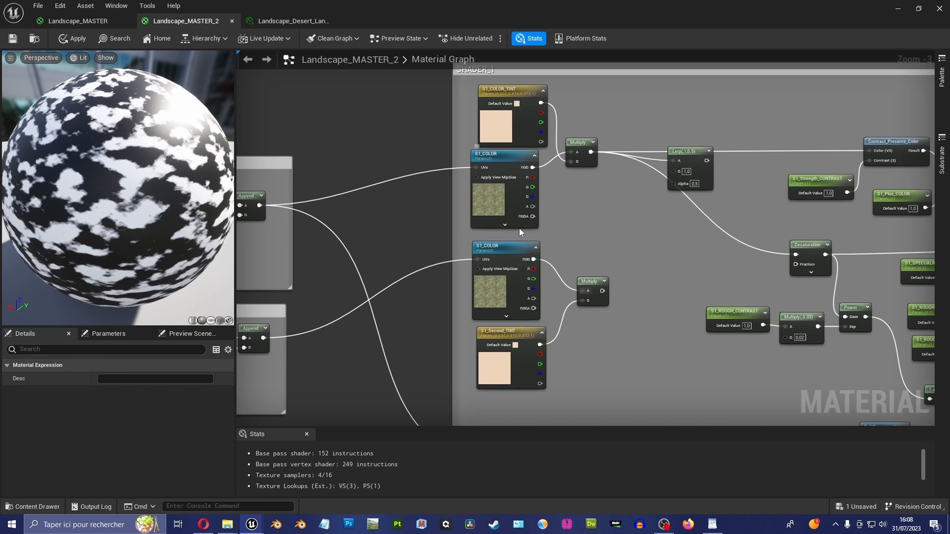
pyautogui.moveTo(604, 223); pyautogui.dragTo(590, 228, button='right')
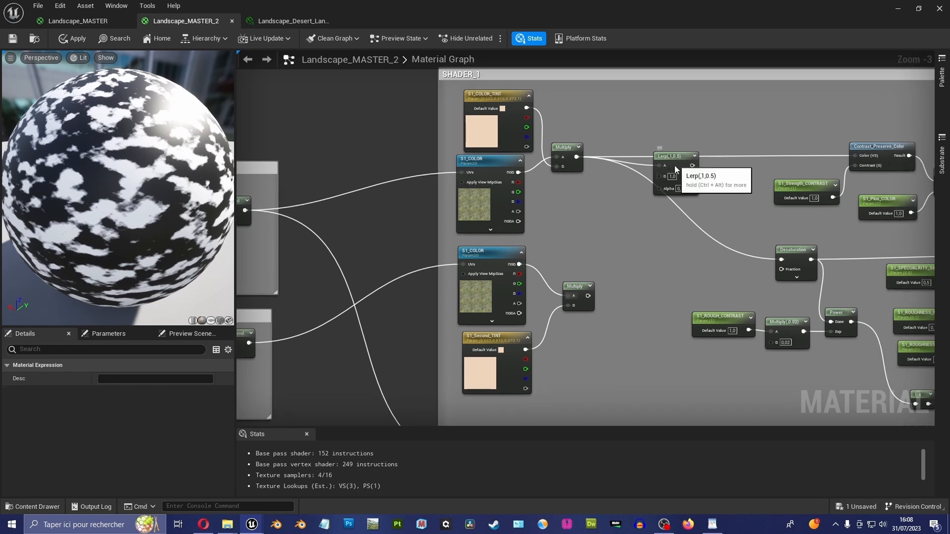
pyautogui.moveTo(668, 179); pyautogui.dragTo(649, 253)
pyautogui.moveTo(588, 296); pyautogui.dragTo(641, 251)
# Connect the CheapContrast result of SHADER_1_Noise_Separator to the Alpha input of the colour Lerp.
pyautogui.scroll(-1, 623, 265)
pyautogui.scroll(-2, 601, 283)
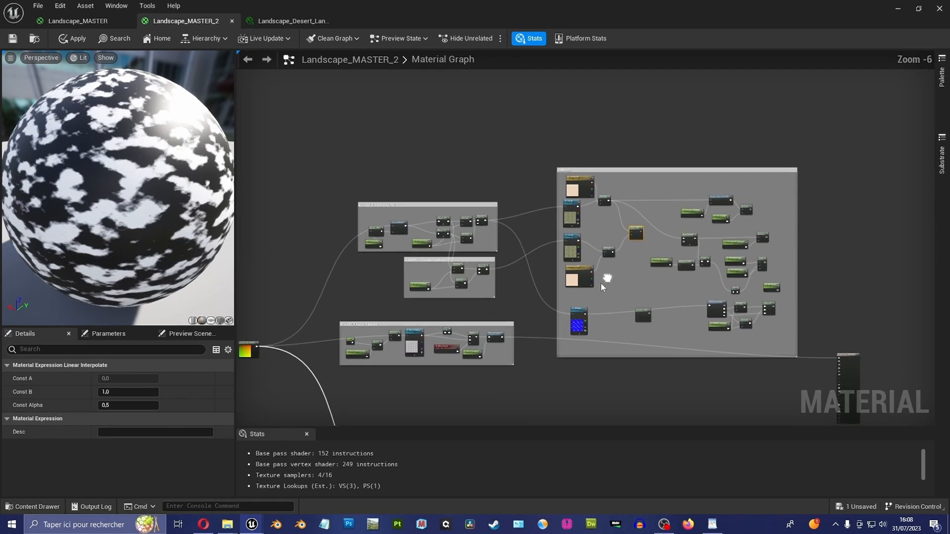
pyautogui.scroll(4, 595, 287)
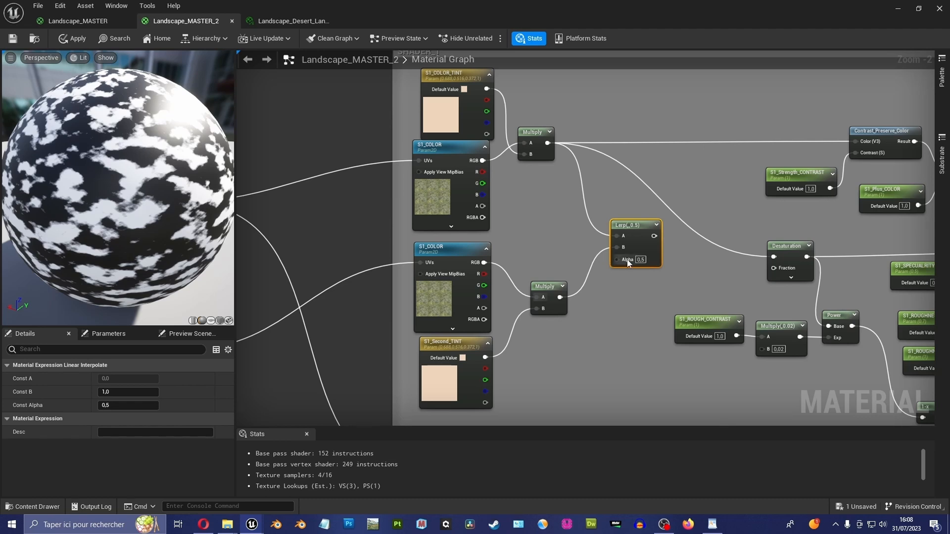
pyautogui.scroll(1, 619, 265)
pyautogui.scroll(-3, 625, 261)
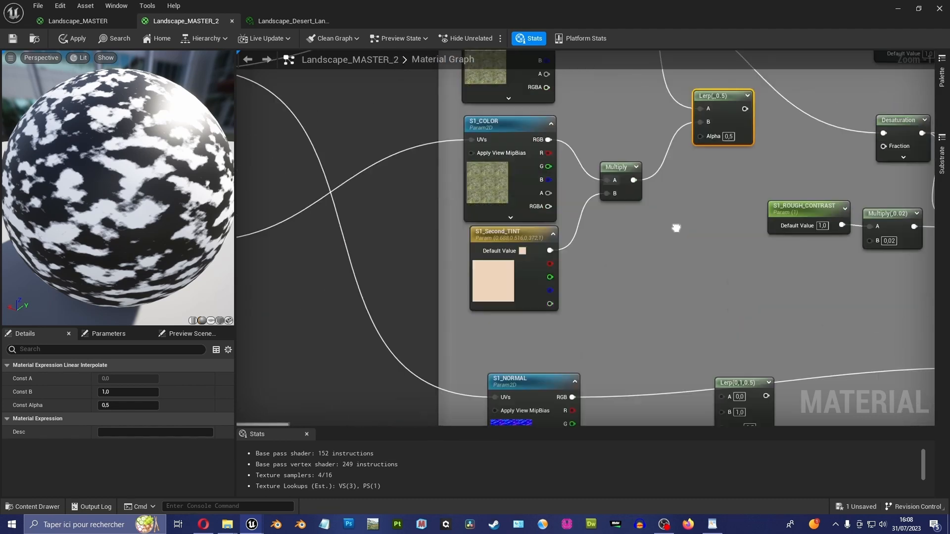
pyautogui.scroll(-1, 512, 206)
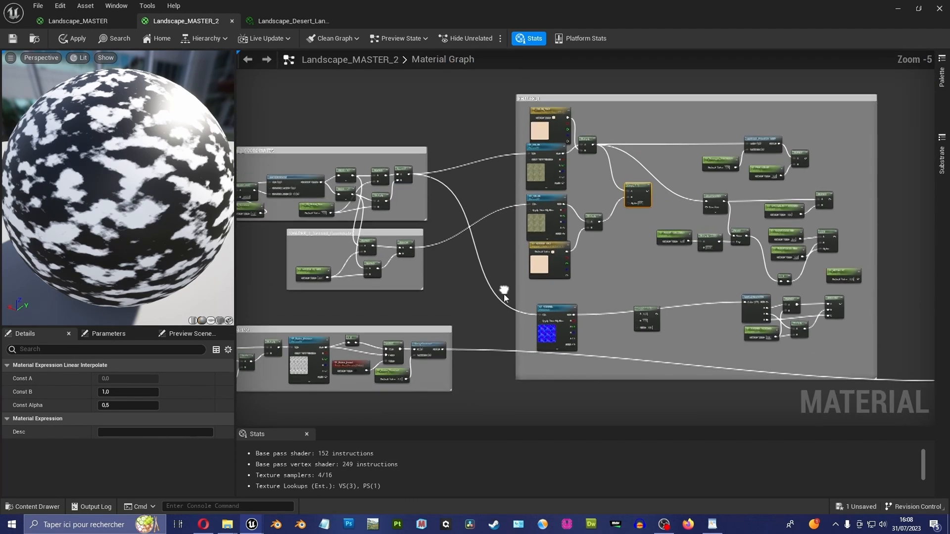
pyautogui.moveTo(445, 351); pyautogui.dragTo(629, 204)
# Connect the Multiply fed by Contrast_Preserve_Color and S1_Plus_COLOR to Base Color, and align the material output node with it.
pyautogui.moveTo(634, 221); pyautogui.dragTo(442, 188, button='right')
pyautogui.click(774, 154)
pyautogui.moveTo(774, 154); pyautogui.dragTo(604, 122)
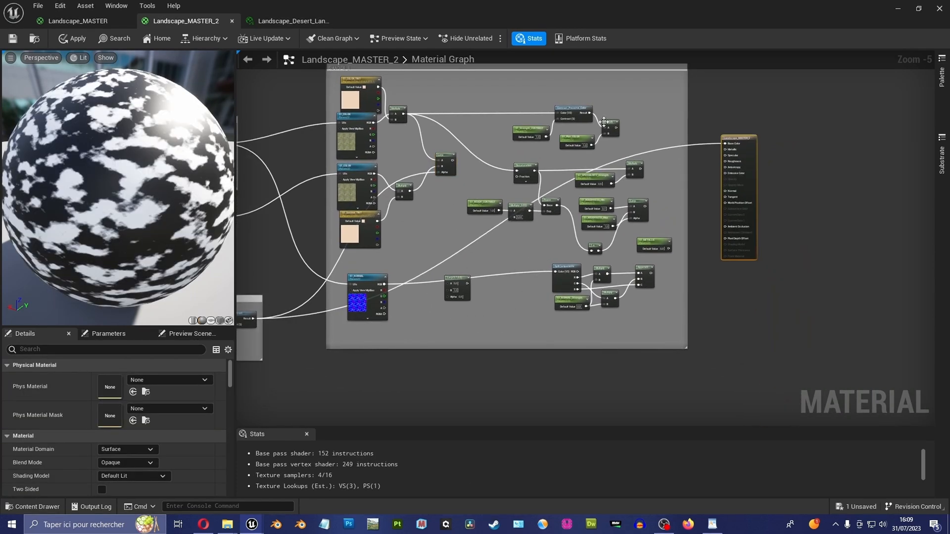
pyautogui.scroll(2, 696, 124)
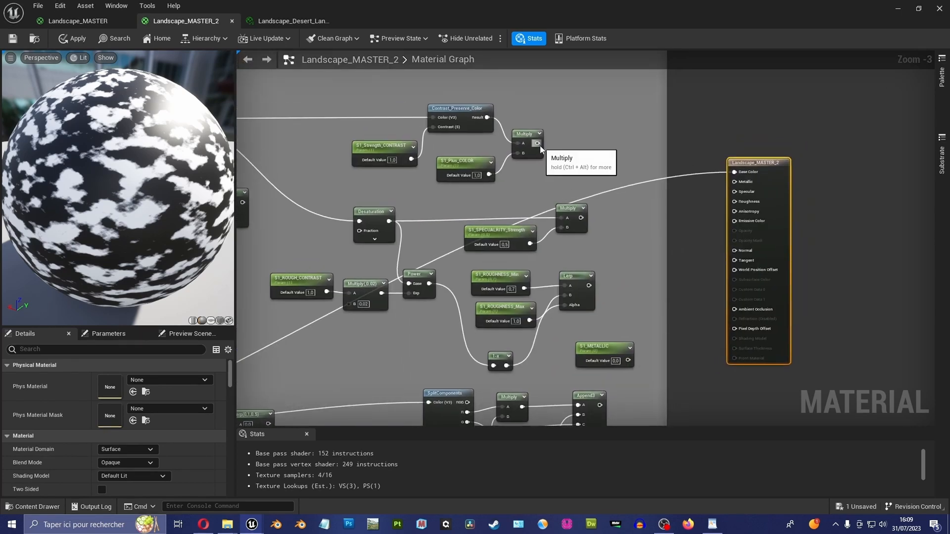
pyautogui.moveTo(538, 143); pyautogui.dragTo(745, 130)
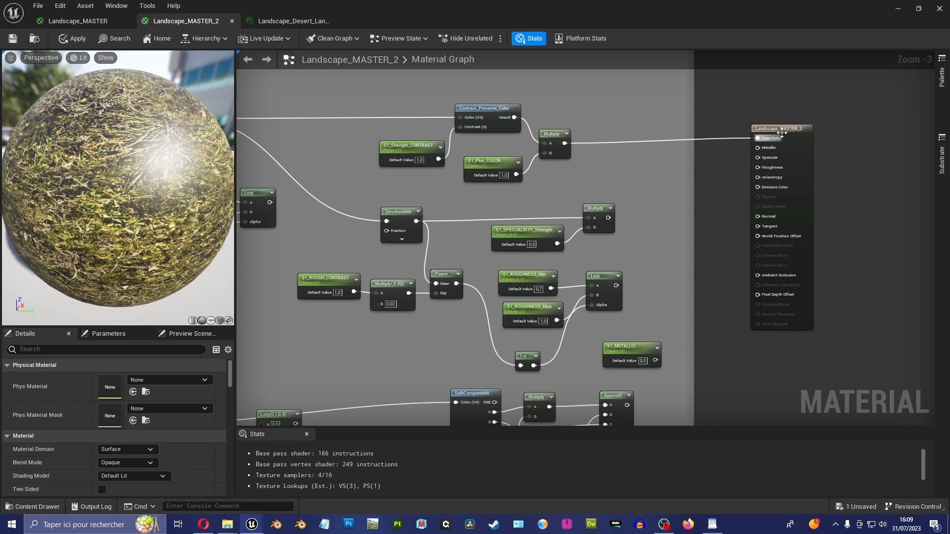
pyautogui.click(781, 133)
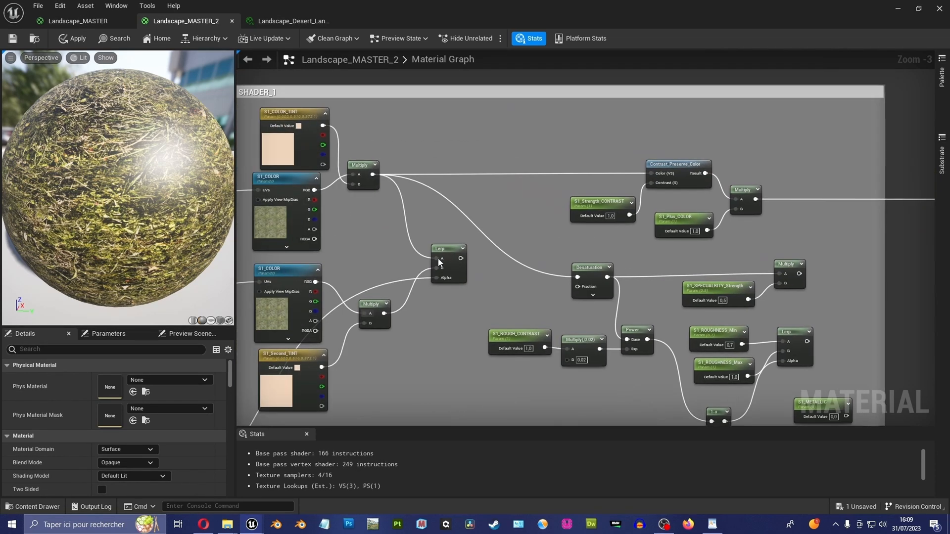
# Connect the colour Lerp output to Contrast_Preserve_Color's Color input and align the Lerp with the first tint Multiply.
pyautogui.moveTo(440, 262); pyautogui.dragTo(651, 174)
pyautogui.moveTo(455, 133); pyautogui.dragTo(471, 167)
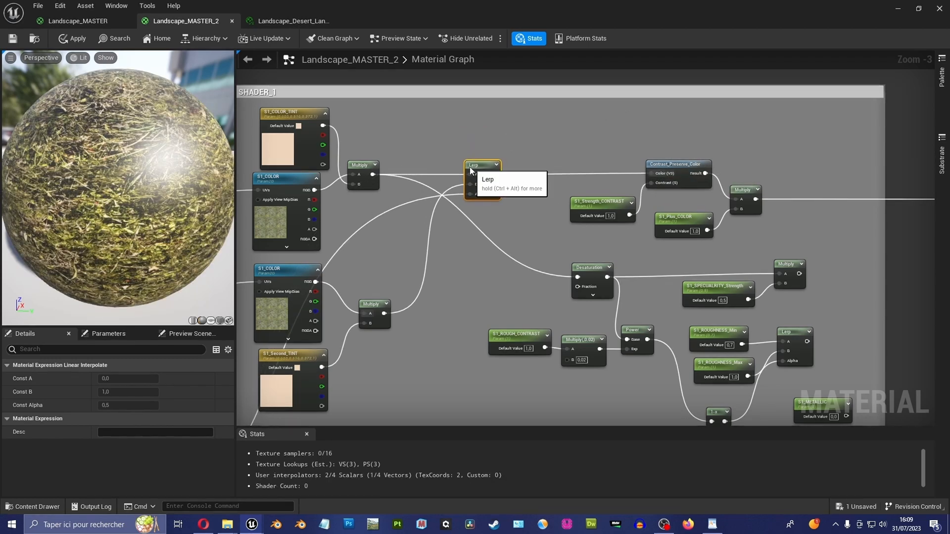
pyautogui.moveTo(387, 241); pyautogui.dragTo(487, 209, button='right')
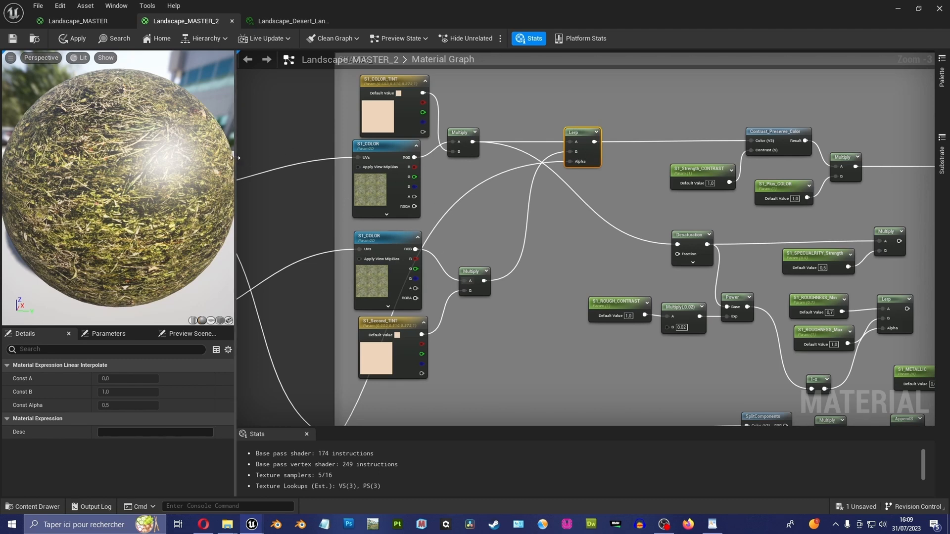
# Widen the material preview, set S1_UV_Global_Size's default value to 5, and rotate the preview sphere to check the tiling.
pyautogui.moveTo(235, 158); pyautogui.dragTo(304, 158)
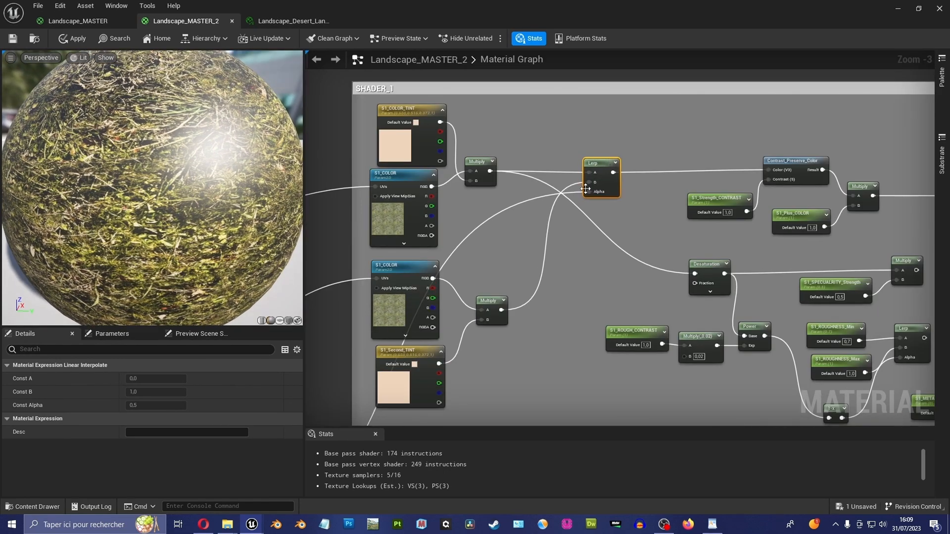
pyautogui.moveTo(360, 226); pyautogui.dragTo(567, 200, button='right')
pyautogui.moveTo(507, 243); pyautogui.dragTo(697, 193, button='right')
pyautogui.moveTo(618, 231); pyautogui.dragTo(701, 217, button='right')
pyautogui.scroll(2, 518, 263)
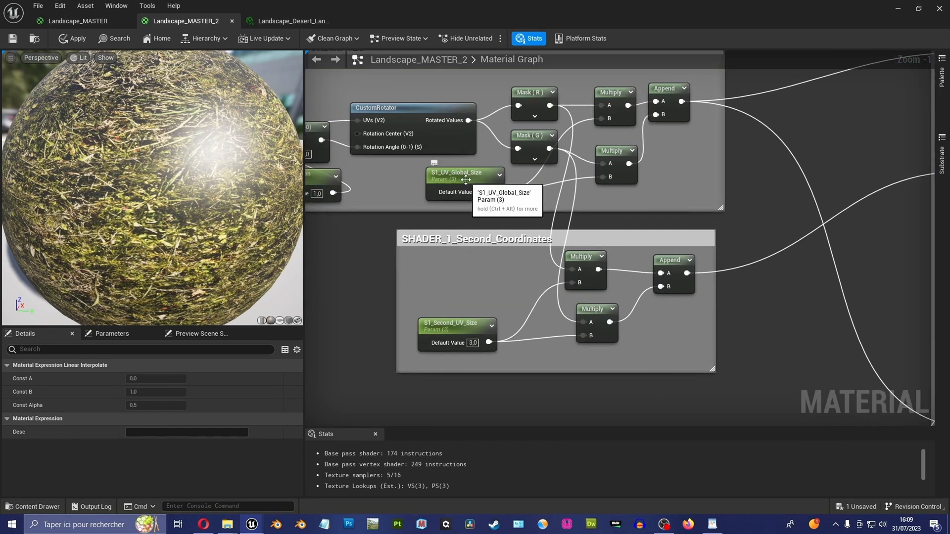
pyautogui.scroll(1, 461, 327)
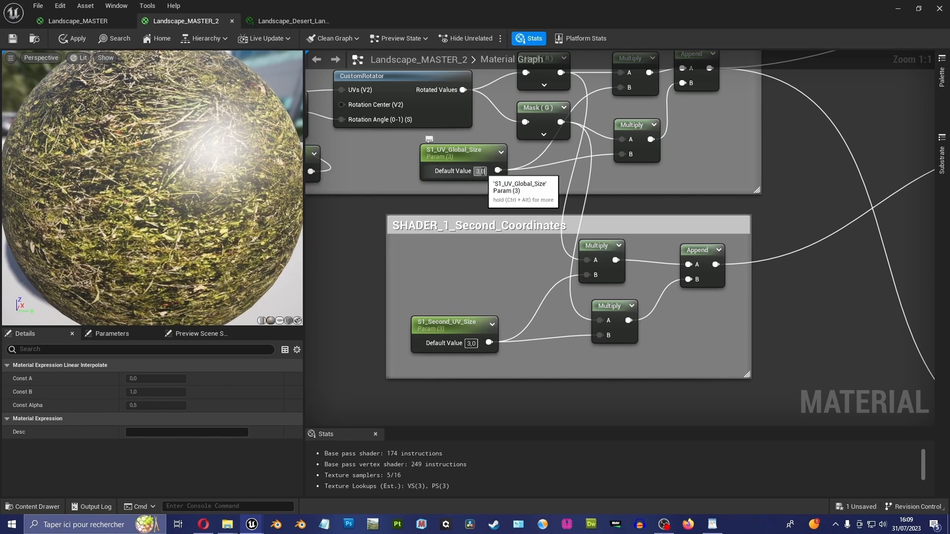
pyautogui.moveTo(484, 172); pyautogui.dragTo(464, 170)
pyautogui.write('5')
pyautogui.press('Return')
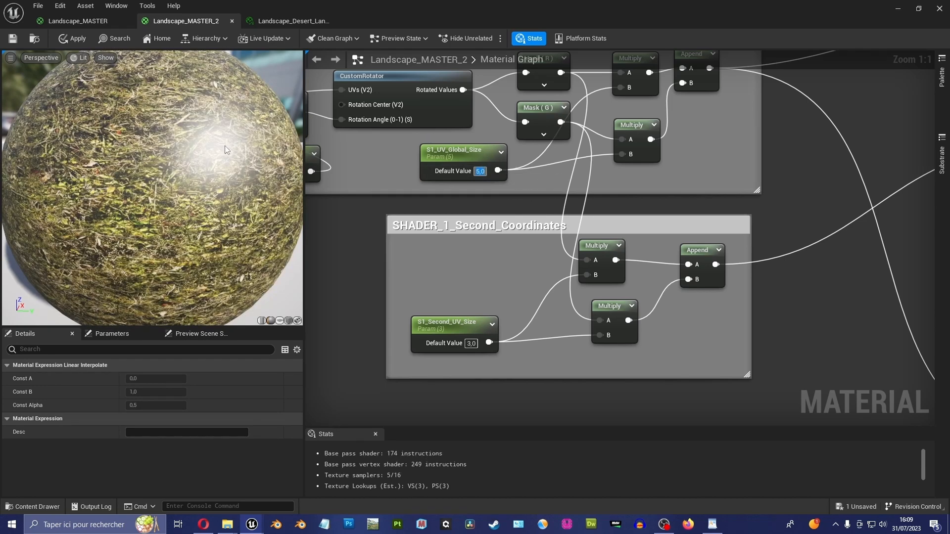
pyautogui.moveTo(224, 149); pyautogui.dragTo(264, 157)
# Set S1_UV_Global_Size's default value to 10 and inspect the texture blending up close in the material preview.
pyautogui.click(475, 172)
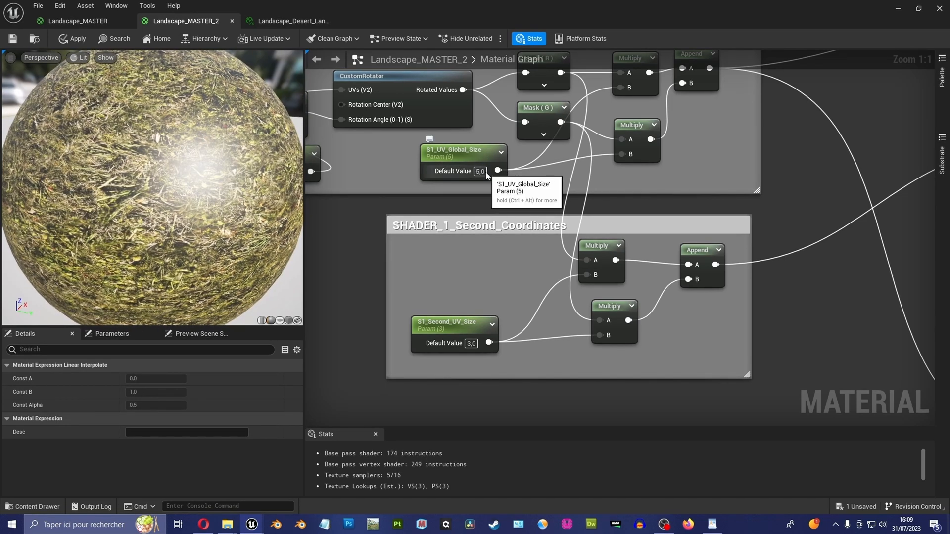
pyautogui.write('10')
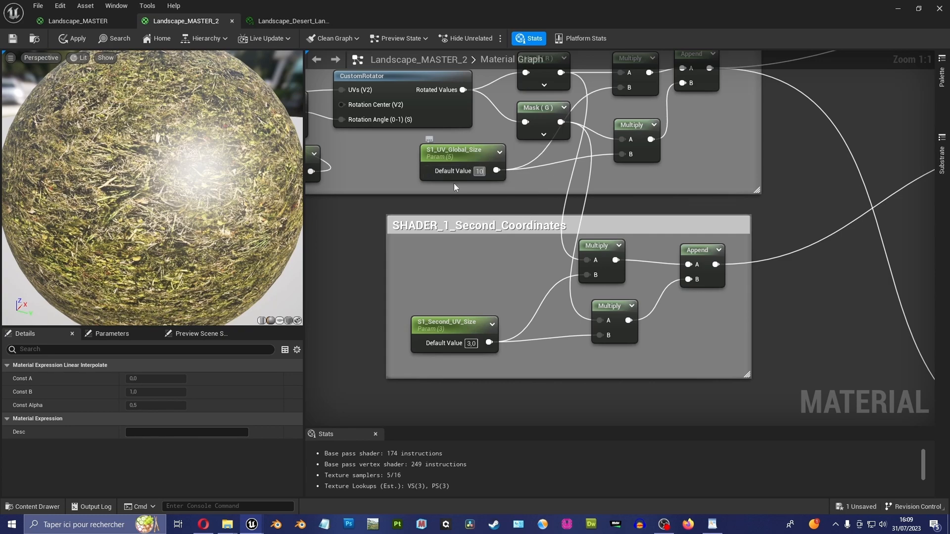
pyautogui.press('Return')
pyautogui.moveTo(181, 188); pyautogui.dragTo(191, 208, button='right')
pyautogui.moveTo(190, 208); pyautogui.dragTo(131, 187)
# Add a Constant node with value 0 beside the material output and connect it to Specular.
pyautogui.scroll(-9, 679, 228)
pyautogui.scroll(5, 782, 232)
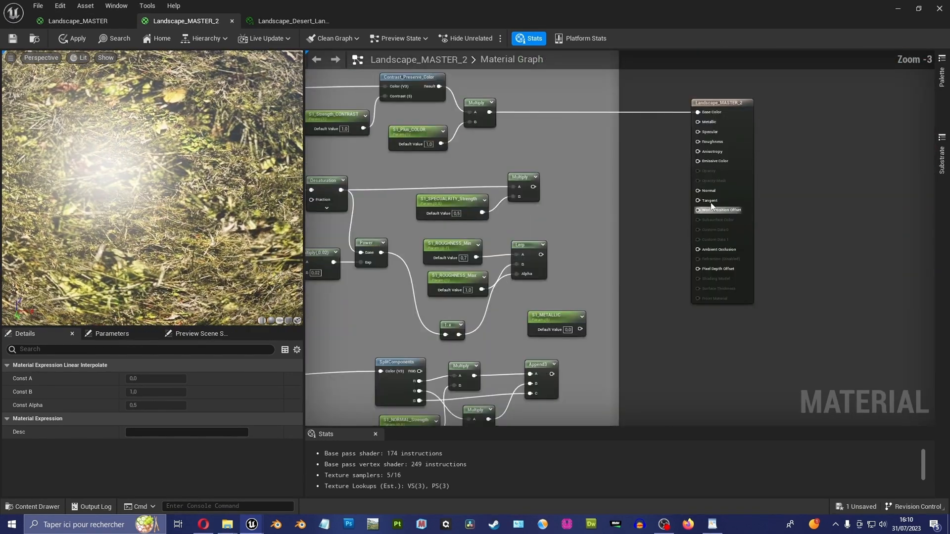
pyautogui.click(943, 60)
pyautogui.click(795, 97)
pyautogui.press('1')
pyautogui.click(631, 144)
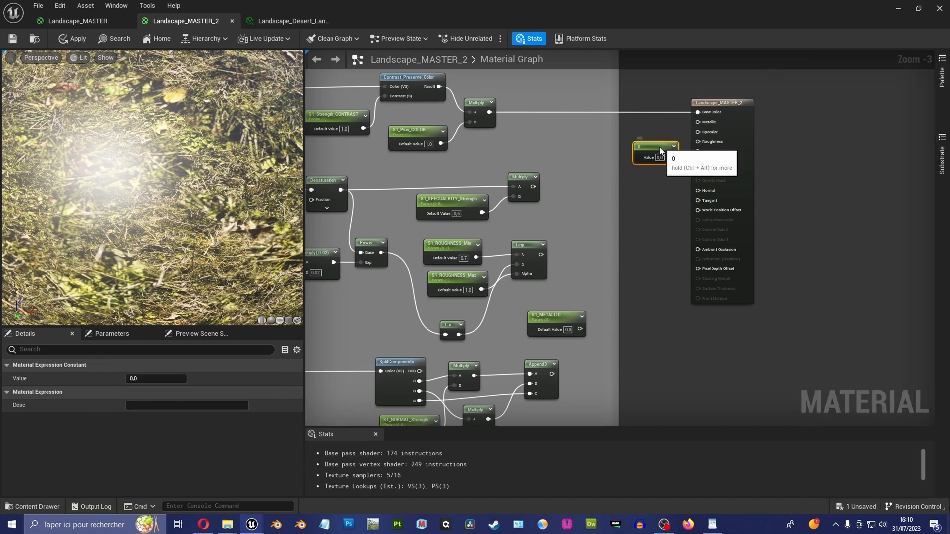
pyautogui.moveTo(671, 158)
pyautogui.mouseDown()
pyautogui.moveTo(690, 126)
pyautogui.moveTo(698, 132)
pyautogui.moveTo(656, 156)
pyautogui.mouseUp()
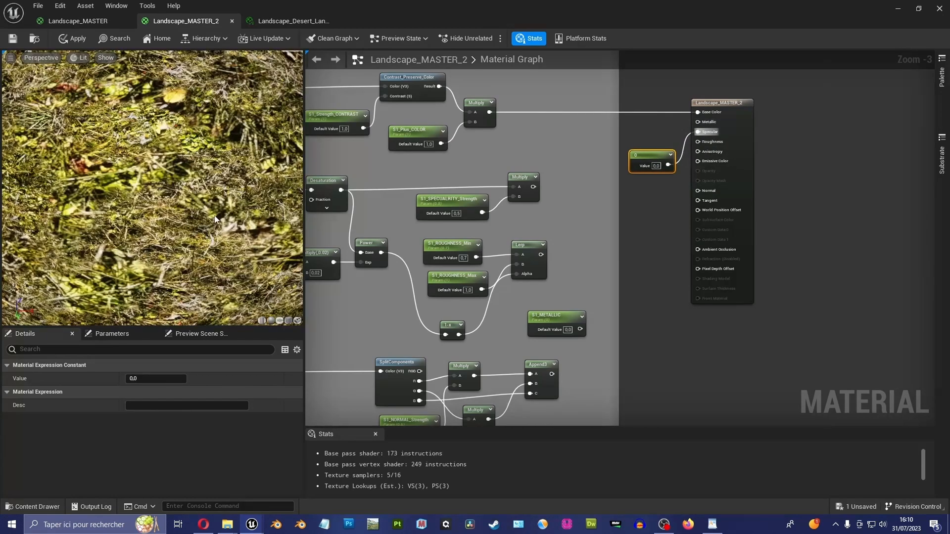
# Widen the material preview further and bring the SHADER_1_Second_Coordinates group into view.
pyautogui.moveTo(578, 188); pyautogui.dragTo(630, 198, button='right')
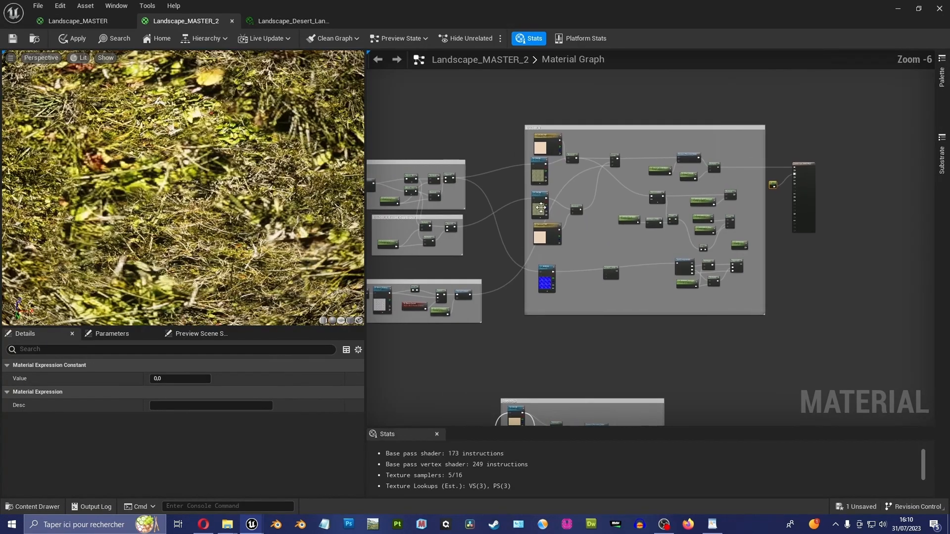
pyautogui.scroll(3, 630, 199)
pyautogui.moveTo(564, 201); pyautogui.dragTo(804, 212, button='right')
pyautogui.moveTo(428, 260); pyautogui.dragTo(725, 232, button='right')
pyautogui.scroll(1, 586, 232)
pyautogui.moveTo(365, 184); pyautogui.dragTo(415, 184)
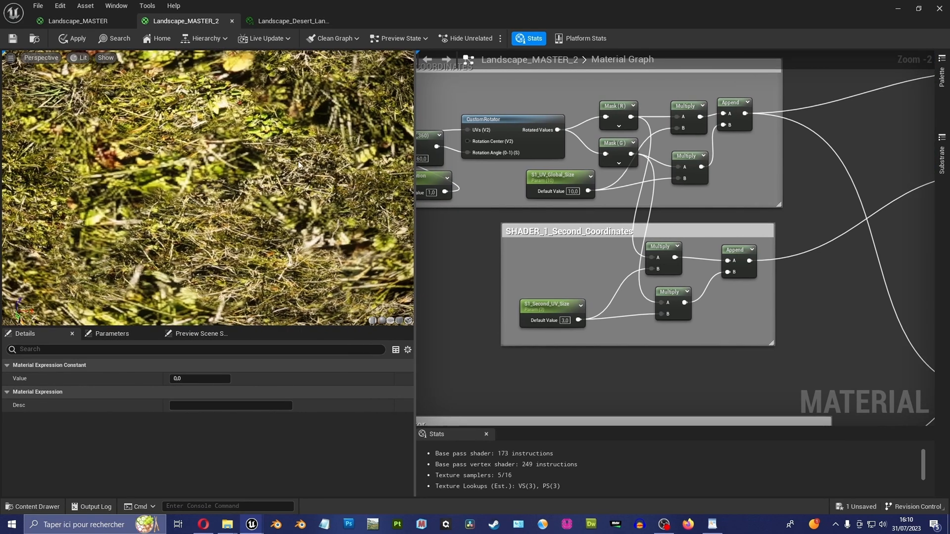
# Compare the two-scale blending on the preview sphere with the SHADER_1_Noise_Separator and SHADER_1_Second_Coordinates nodes.
pyautogui.moveTo(605, 416); pyautogui.dragTo(699, 193, button='right')
pyautogui.scroll(-2, 626, 202)
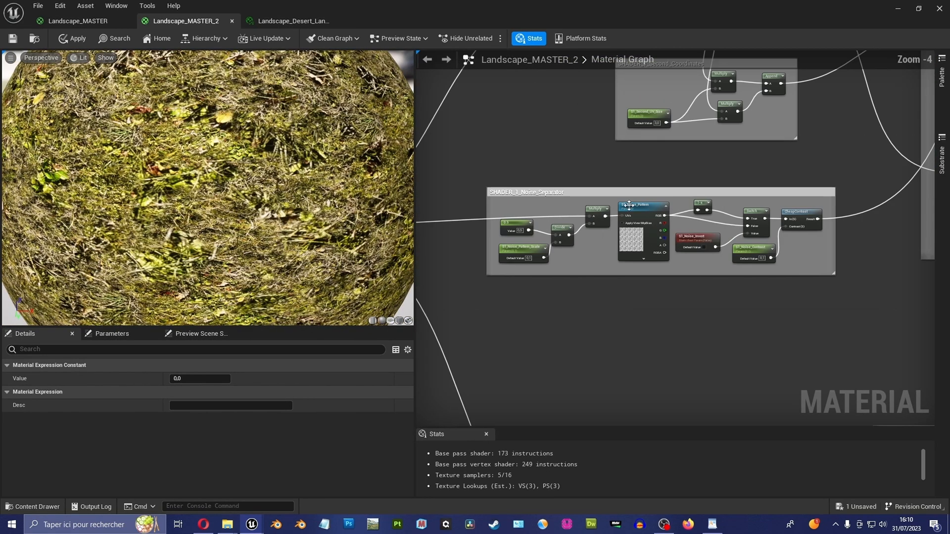
pyautogui.scroll(1, 687, 210)
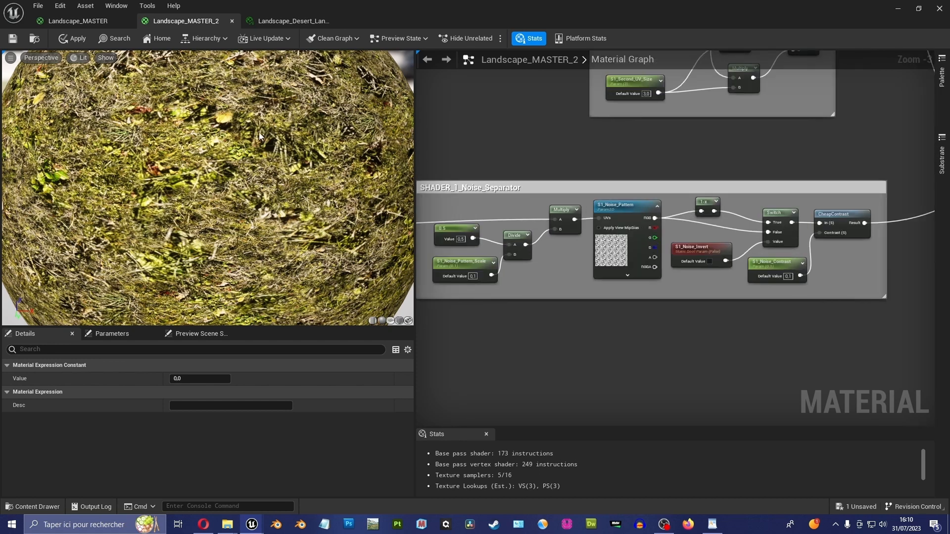
pyautogui.scroll(3, 297, 174)
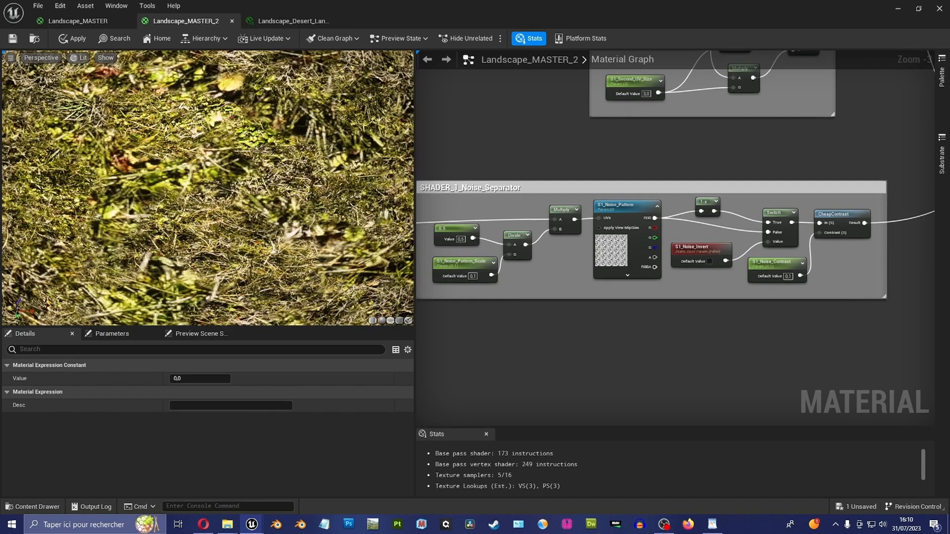
pyautogui.moveTo(631, 121); pyautogui.dragTo(584, 218, button='right')
pyautogui.moveTo(627, 123); pyautogui.dragTo(591, 168, button='right')
pyautogui.scroll(2, 573, 122)
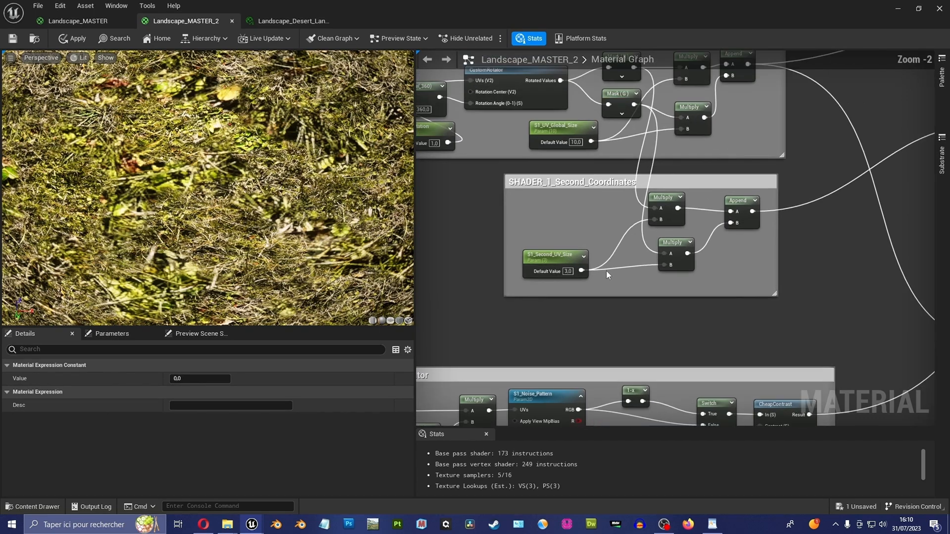
# Set S1_UV_Global_Size's default value to 25 and inspect the texture blending on the preview sphere.
pyautogui.write('25')
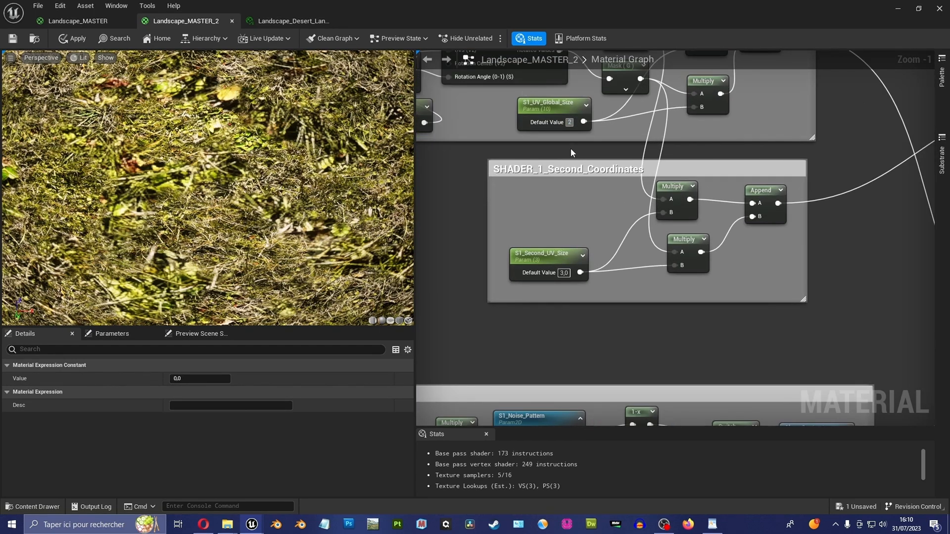
pyautogui.press('Return')
pyautogui.scroll(-5, 207, 188)
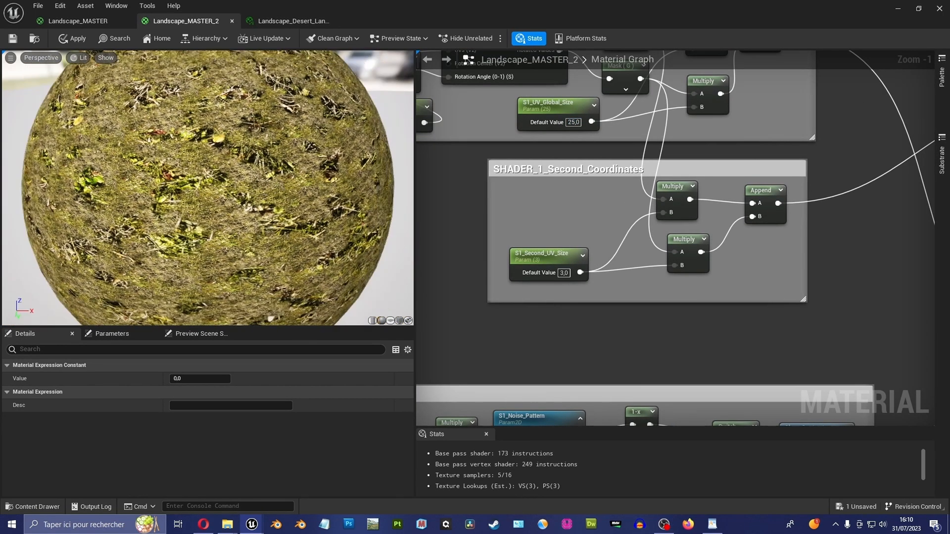
pyautogui.moveTo(208, 188); pyautogui.dragTo(143, 186)
pyautogui.scroll(1, 208, 188)
pyautogui.scroll(1, 289, 168)
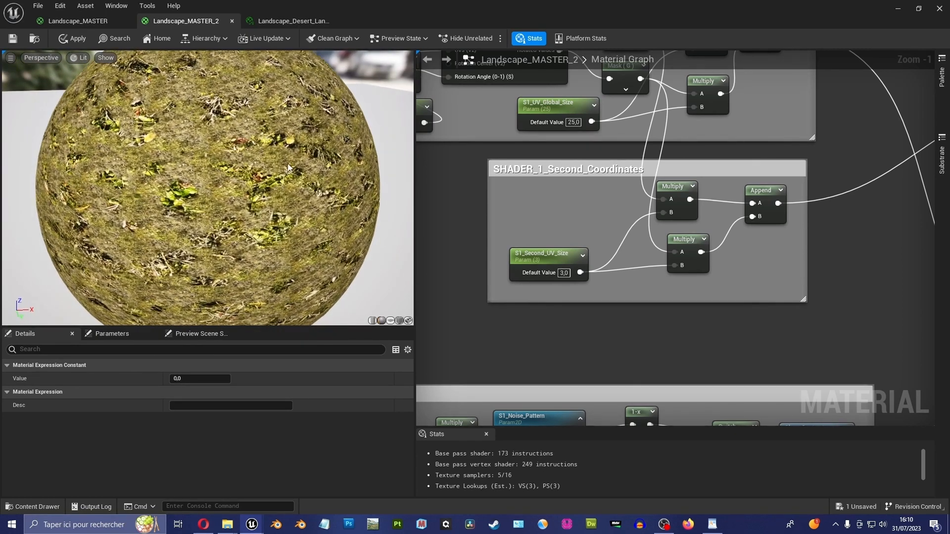
# Set the default values of S1_UV_Global_Size and S1_Second_UV_Size to 40 and inspect the preview sphere.
pyautogui.click(573, 122)
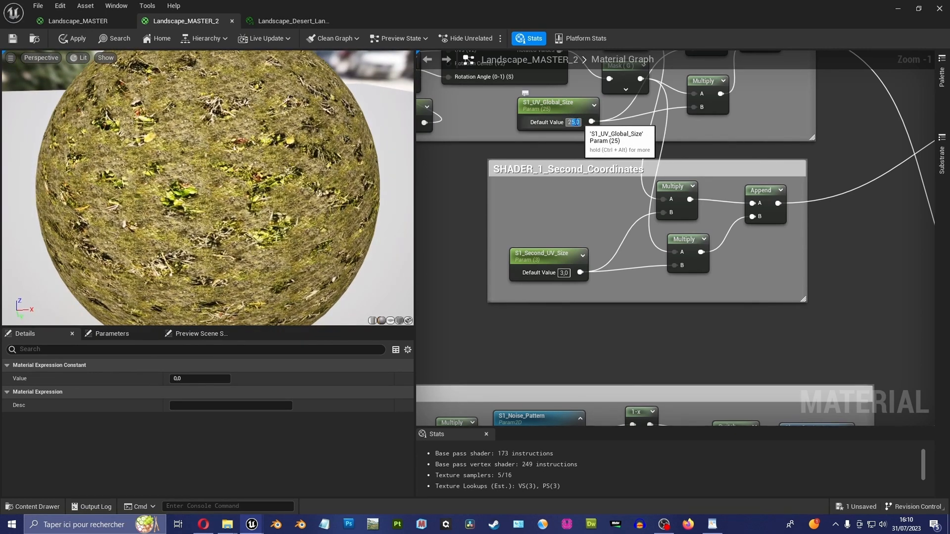
pyautogui.write('40')
pyautogui.press('Return')
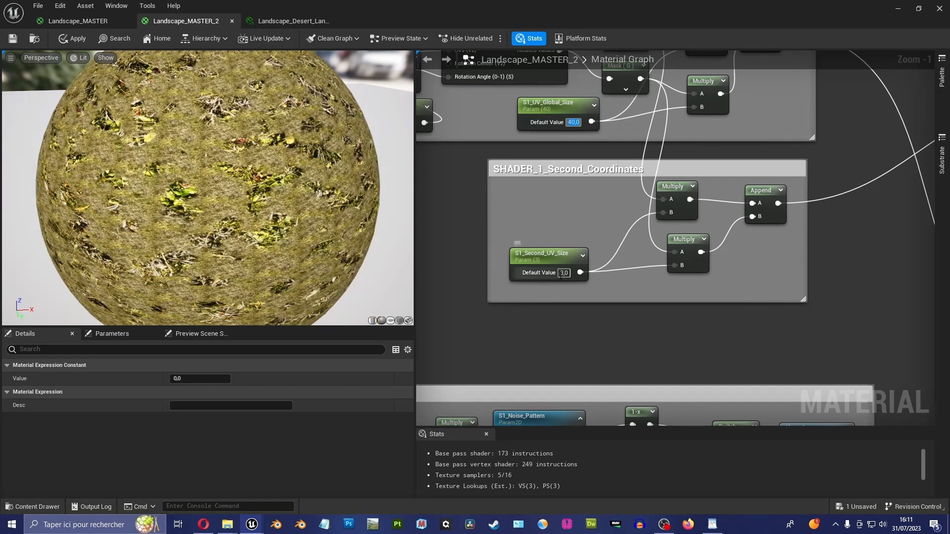
pyautogui.click(564, 273)
pyautogui.write('40')
pyautogui.press('Return')
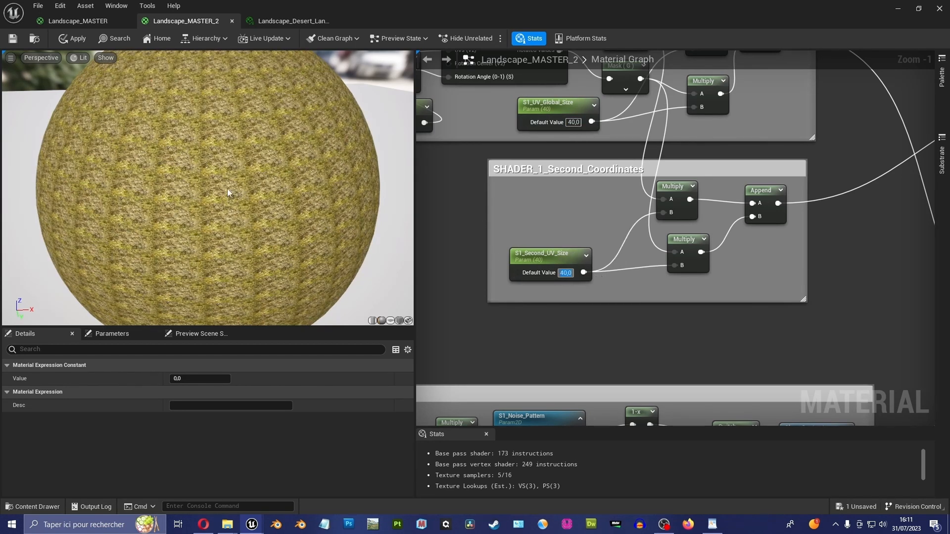
pyautogui.moveTo(228, 192); pyautogui.dragTo(227, 147)
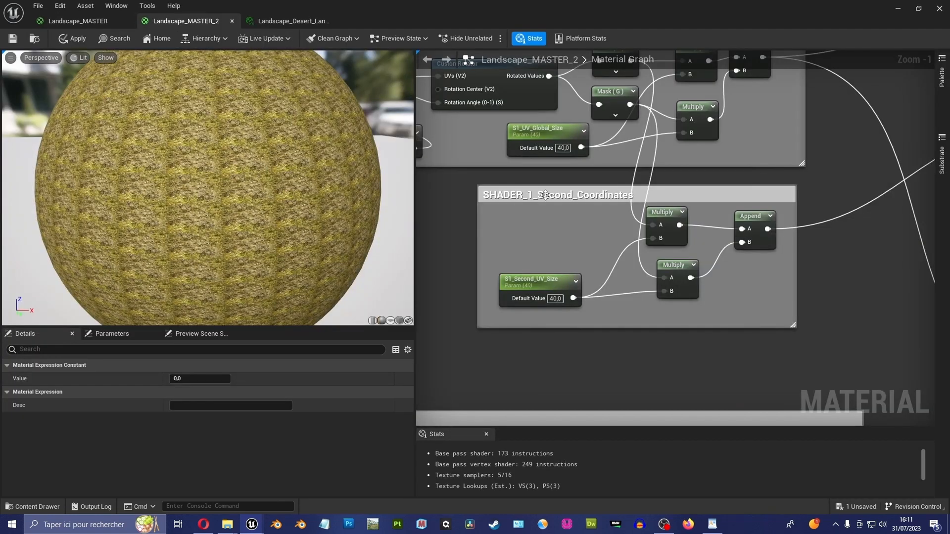
# Set S1_Second_TINT to a strong red, hex sRGB E44738FF, and inspect the noise-separated patches on the preview sphere.
pyautogui.scroll(-2, 545, 195)
pyautogui.moveTo(735, 151); pyautogui.dragTo(585, 179, button='right')
pyautogui.moveTo(643, 163); pyautogui.dragTo(533, 190, button='right')
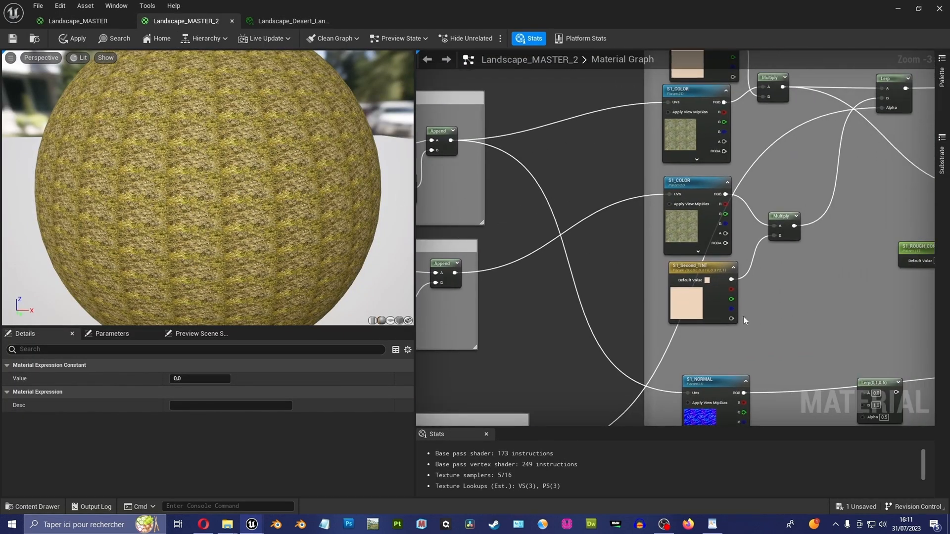
pyautogui.scroll(2, 743, 317)
pyautogui.scroll(-4, 628, 274)
pyautogui.moveTo(584, 267); pyautogui.dragTo(563, 332, button='right')
pyautogui.scroll(3, 627, 349)
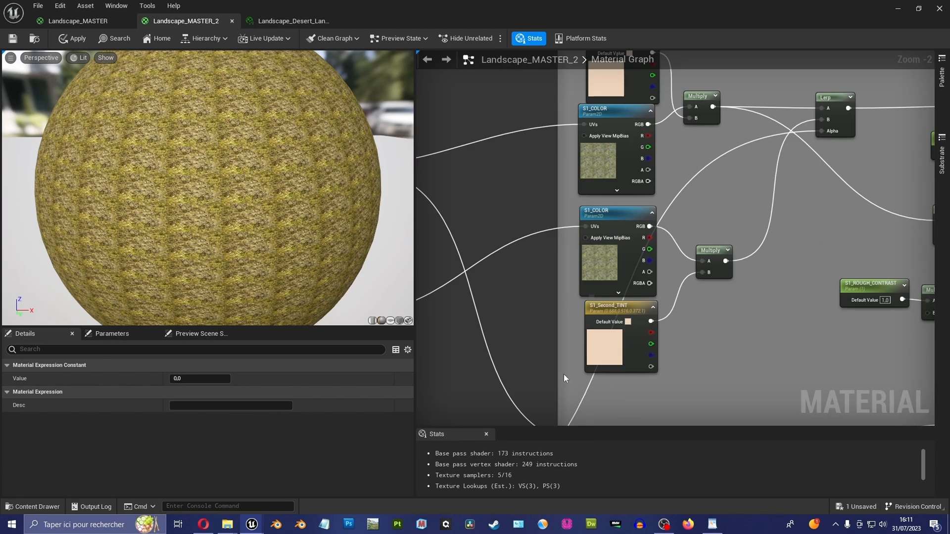
pyautogui.click(596, 353)
pyautogui.doubleClick(596, 347)
pyautogui.moveTo(680, 344); pyautogui.dragTo(708, 338)
pyautogui.click(747, 310)
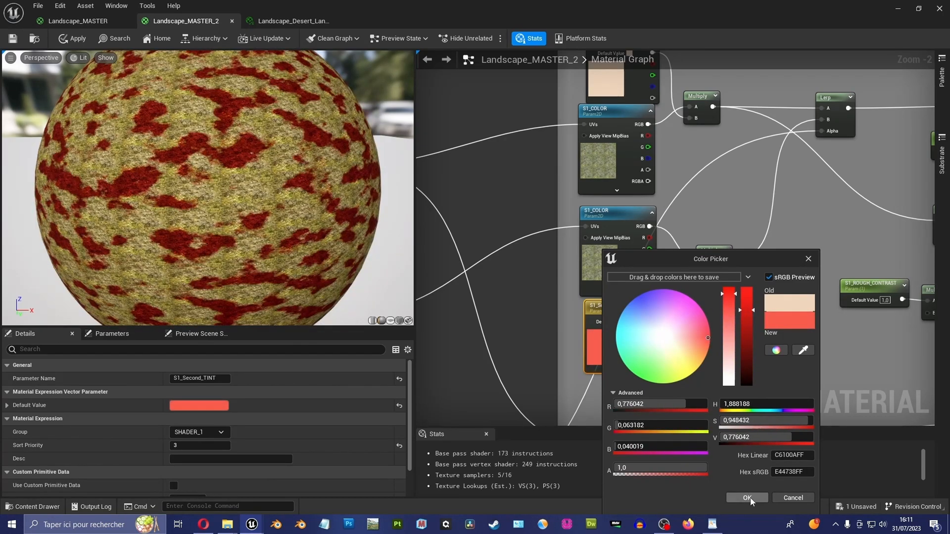
pyautogui.click(748, 497)
pyautogui.scroll(6, 250, 119)
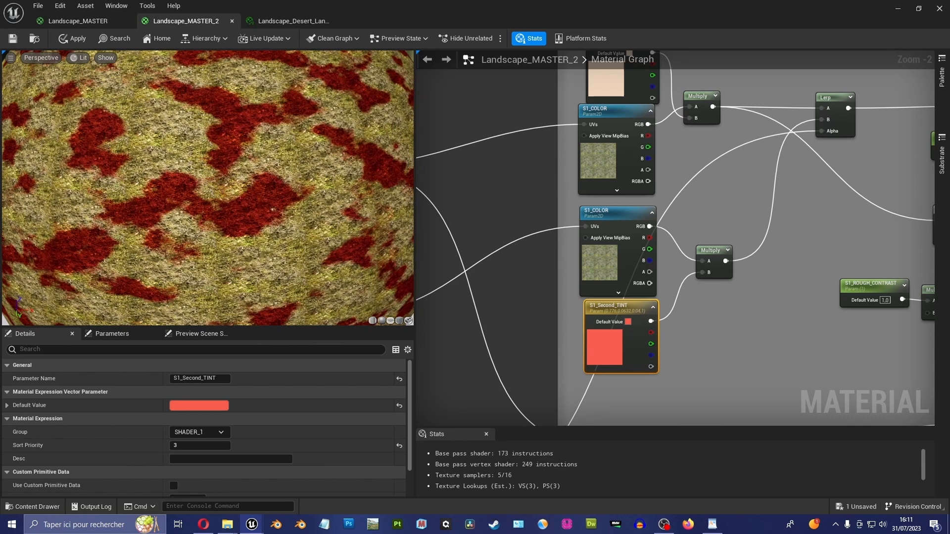
pyautogui.moveTo(198, 153); pyautogui.dragTo(214, 133)
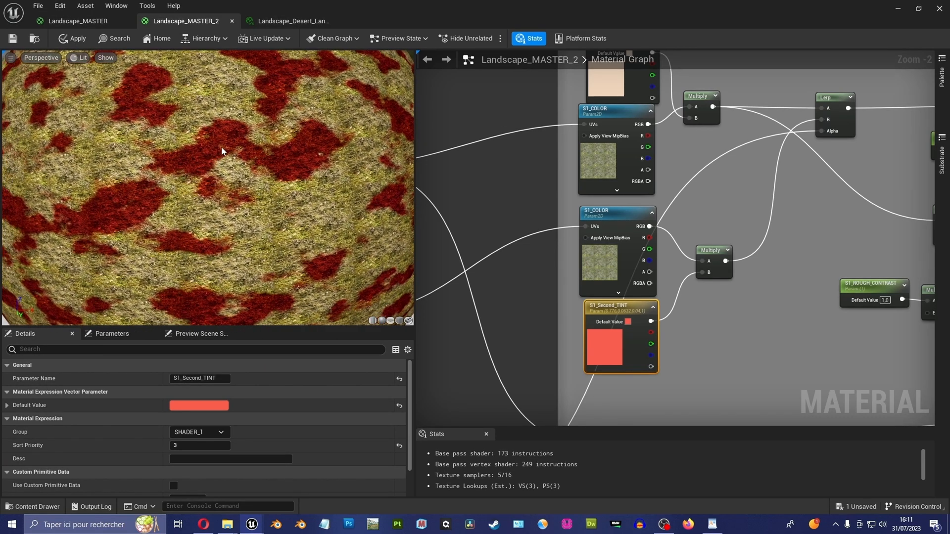
pyautogui.scroll(-6, 242, 234)
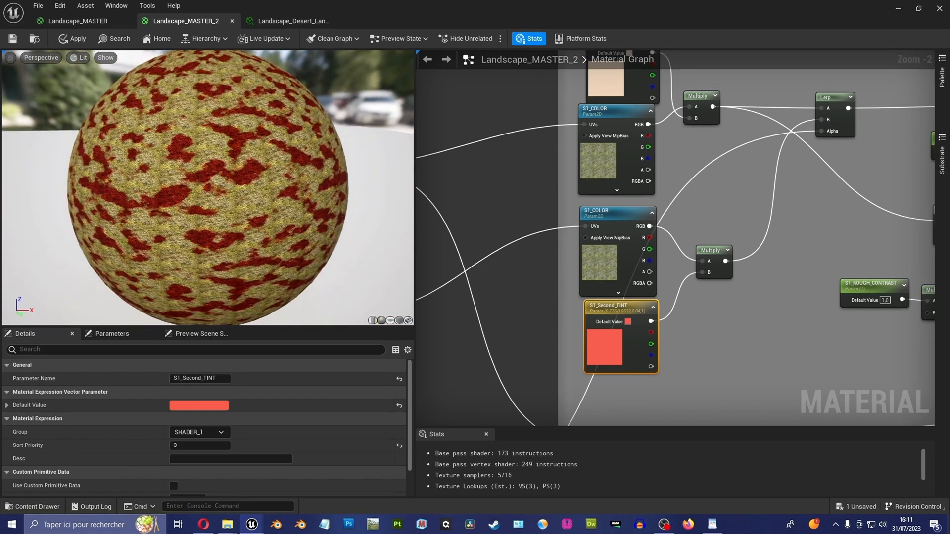
# Try a default value of 0.5 and then a smaller one for S1_Noise_Pattern_Scale in the SHADER_1_Noise_Separator group.
pyautogui.moveTo(494, 297); pyautogui.dragTo(723, 216, button='right')
pyautogui.moveTo(628, 337); pyautogui.dragTo(696, 203, button='right')
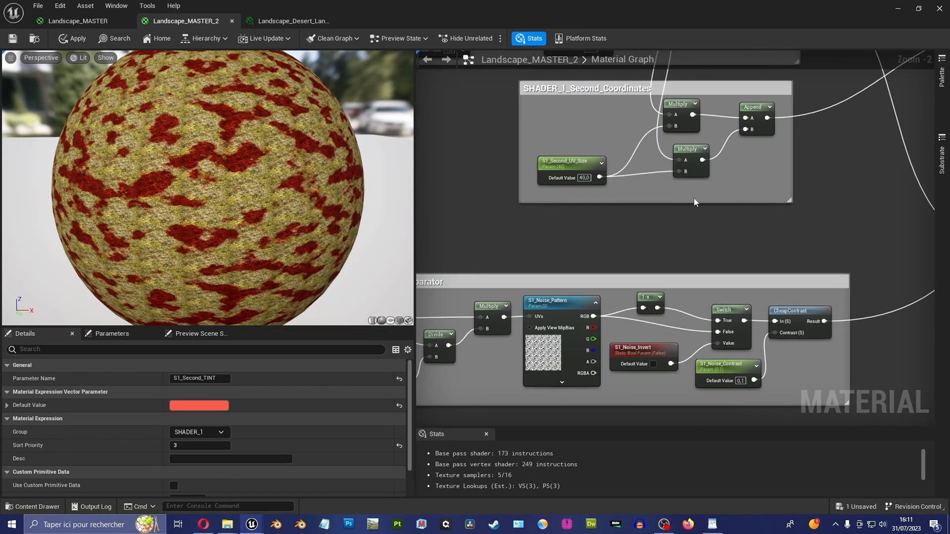
pyautogui.moveTo(629, 278); pyautogui.dragTo(677, 211, button='right')
pyautogui.moveTo(544, 259); pyautogui.dragTo(601, 240, button='right')
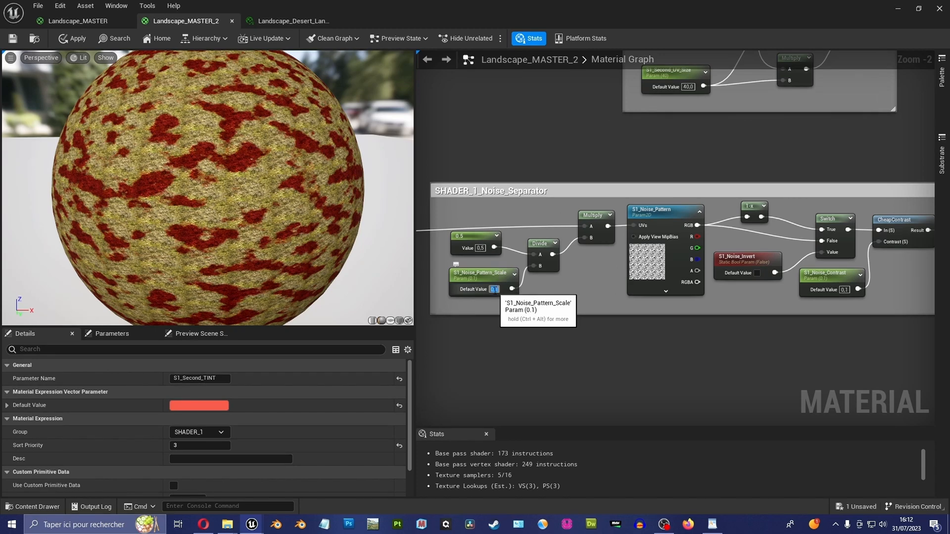
pyautogui.write('5')
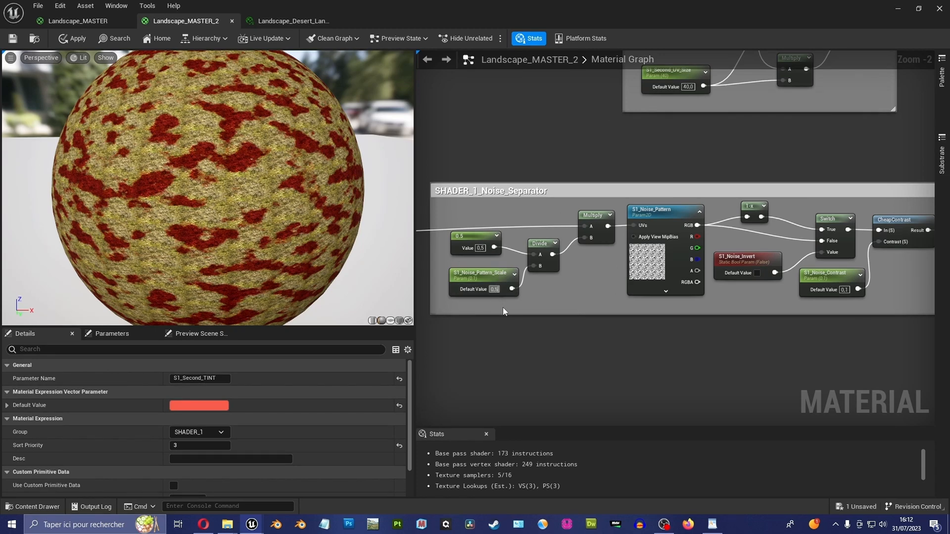
pyautogui.press('Return')
pyautogui.write('02')
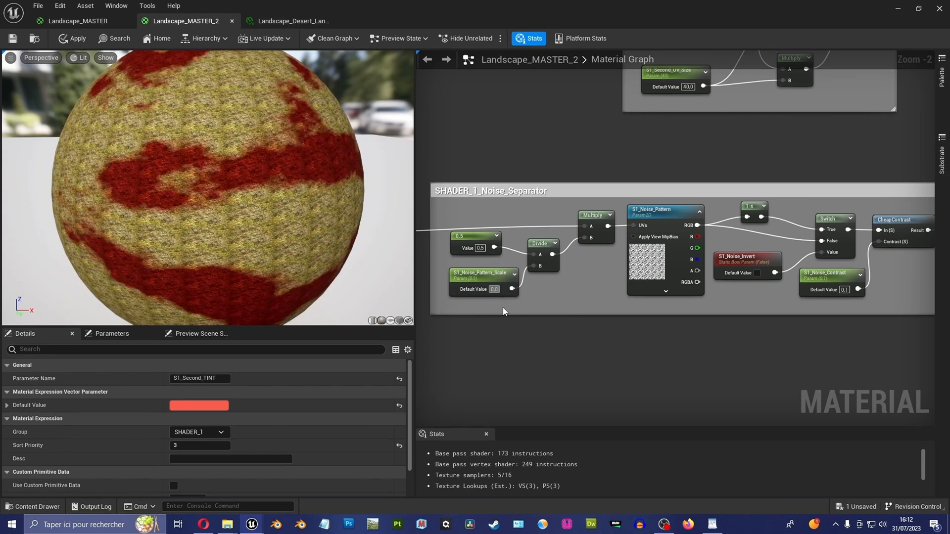
pyautogui.press('Return')
# Set the Divide node's constant input to 6 and S1_Noise_Pattern_Scale to 0.8, and inspect the red patches in the preview.
pyautogui.click(480, 248)
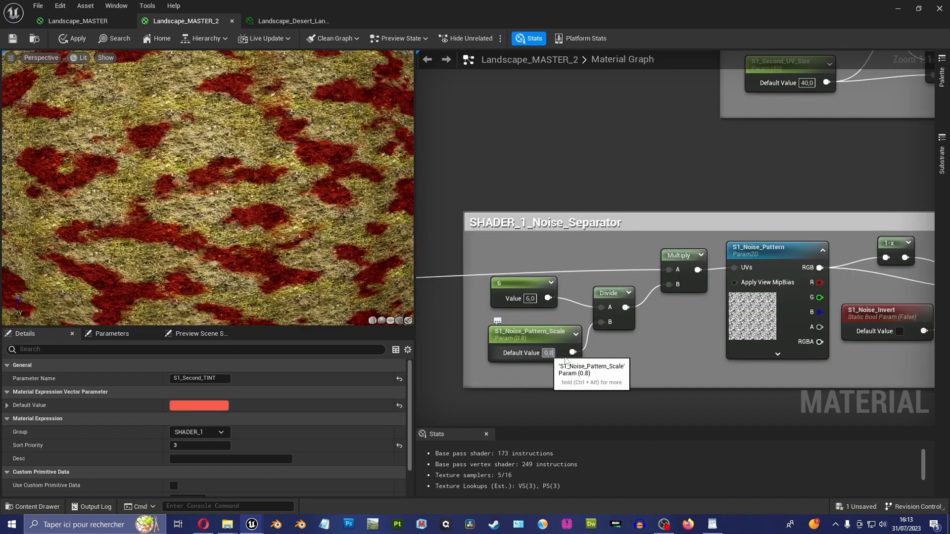
pyautogui.moveTo(252, 185); pyautogui.dragTo(253, 154, button='right')
pyautogui.moveTo(365, 178); pyautogui.dragTo(365, 188, button='right')
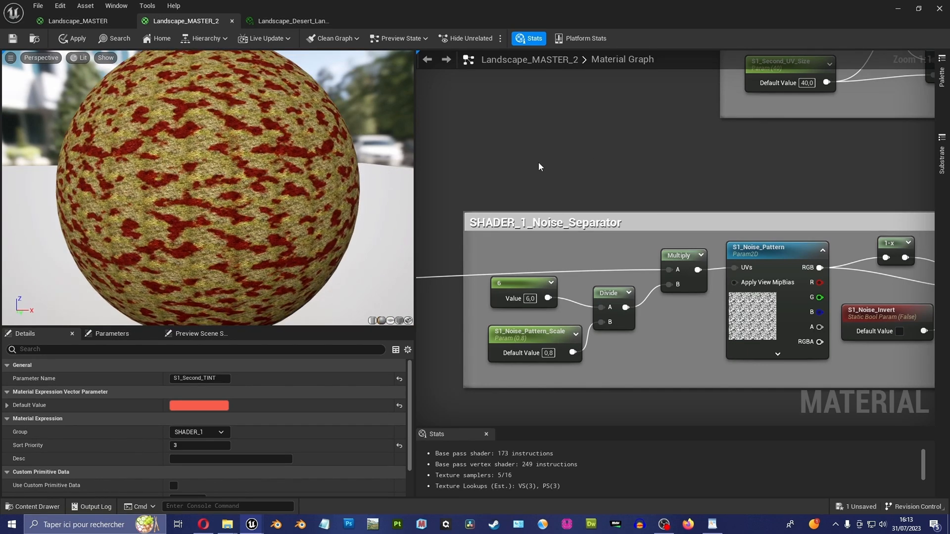
pyautogui.scroll(5, 294, 159)
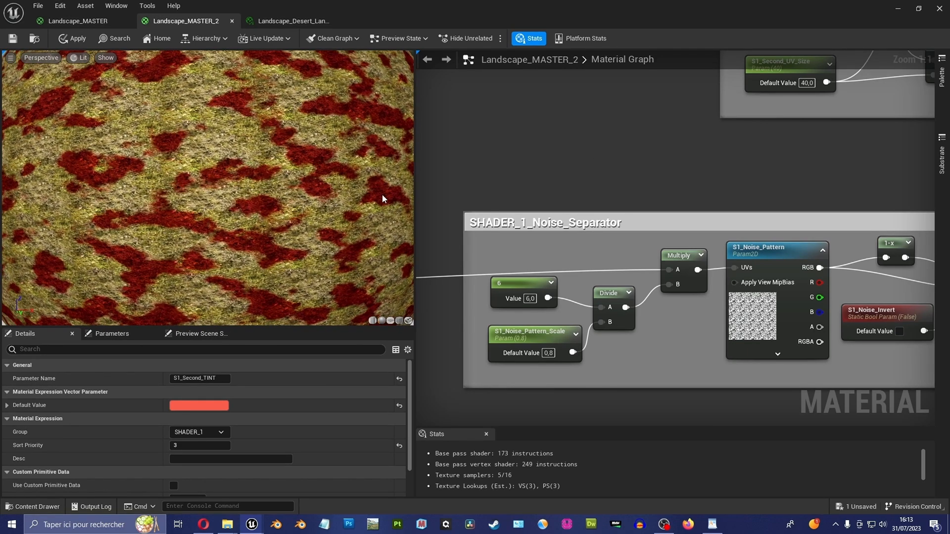
# Copy the hex sRGB value D8BEA4FF of the S1_COLOR_TINT parameter without changing its colour.
pyautogui.moveTo(714, 125); pyautogui.dragTo(608, 226, button='right')
pyautogui.scroll(-2, 602, 231)
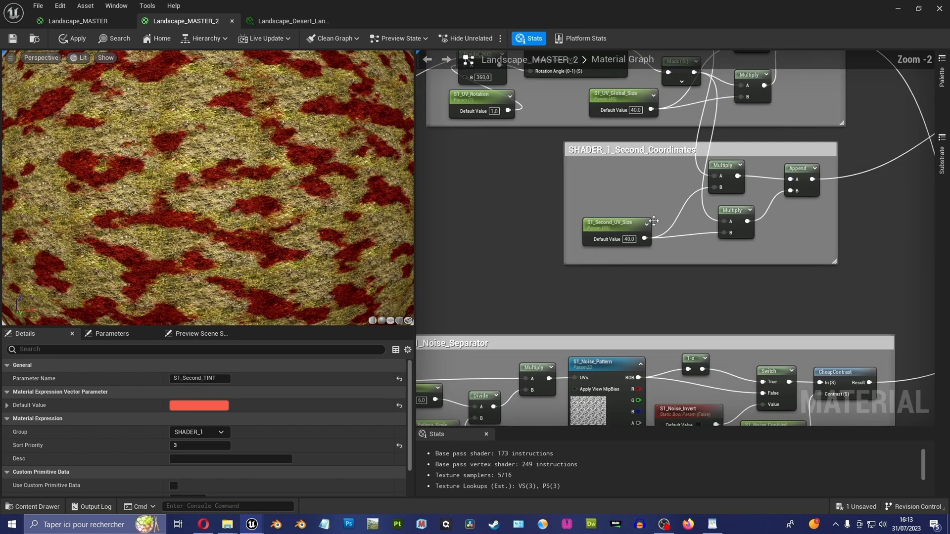
pyautogui.moveTo(771, 183); pyautogui.dragTo(652, 214, button='right')
pyautogui.moveTo(775, 203); pyautogui.dragTo(560, 329, button='right')
pyautogui.doubleClick(677, 111)
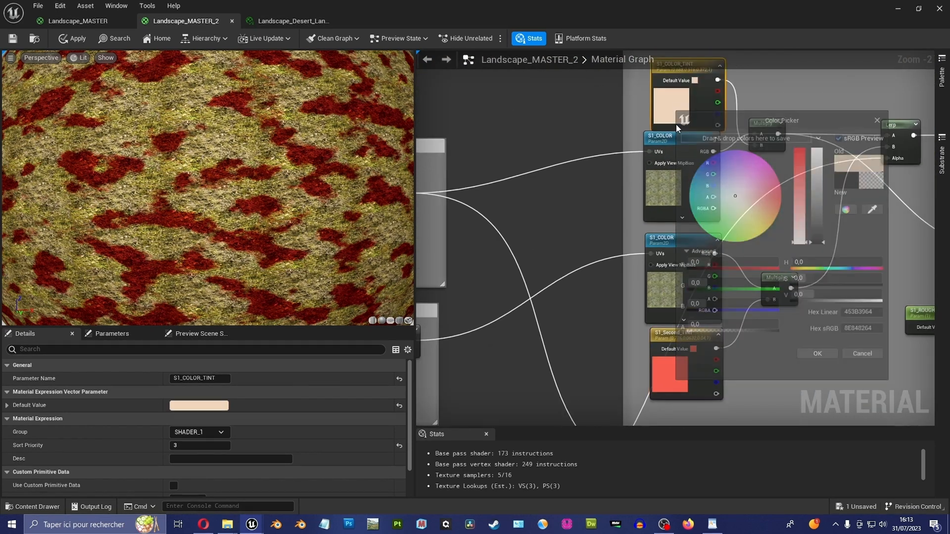
pyautogui.click(864, 333)
pyautogui.hotkey('ctrl', 'c')
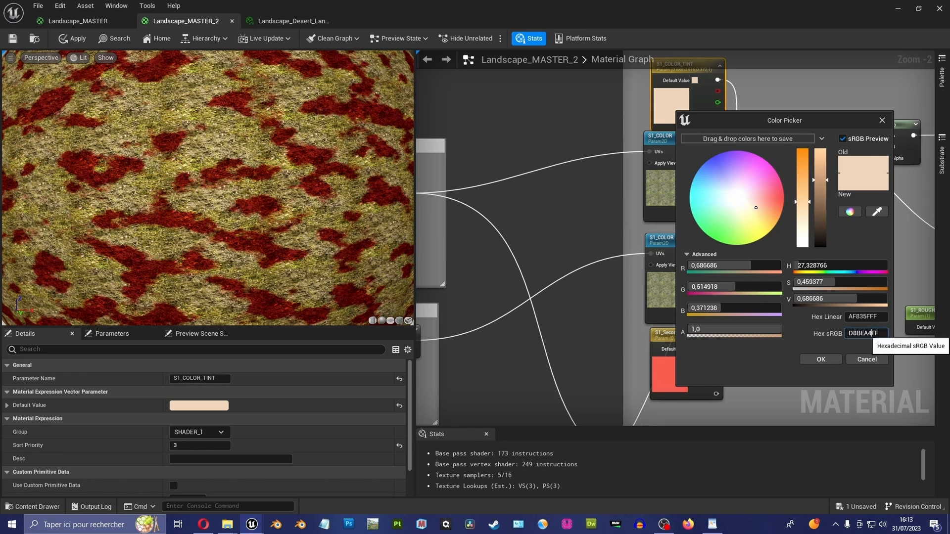
pyautogui.click(866, 359)
# Set S1_Second_TINT's colour to the copied hex sRGB value D8BEA4FF.
pyautogui.doubleClick(663, 374)
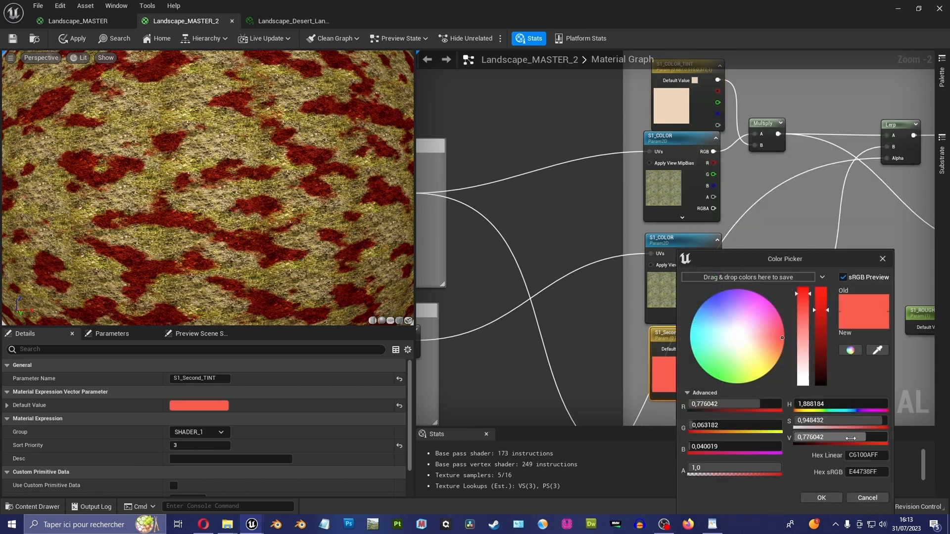
pyautogui.click(862, 472)
pyautogui.hotkey('ctrl', 'v')
pyautogui.click(821, 498)
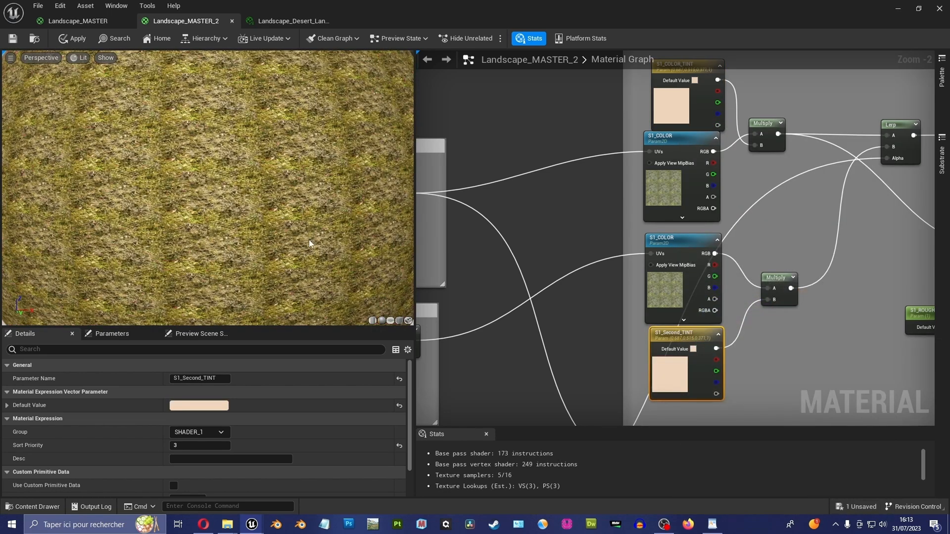
# Set S1_Second_UV_Size's default value to 20 and view the whole preview sphere.
pyautogui.moveTo(493, 267)
pyautogui.mouseDown(button='right')
pyautogui.moveTo(586, 267)
pyautogui.moveTo(590, 280)
pyautogui.moveTo(713, 207)
pyautogui.mouseUp(button='right')
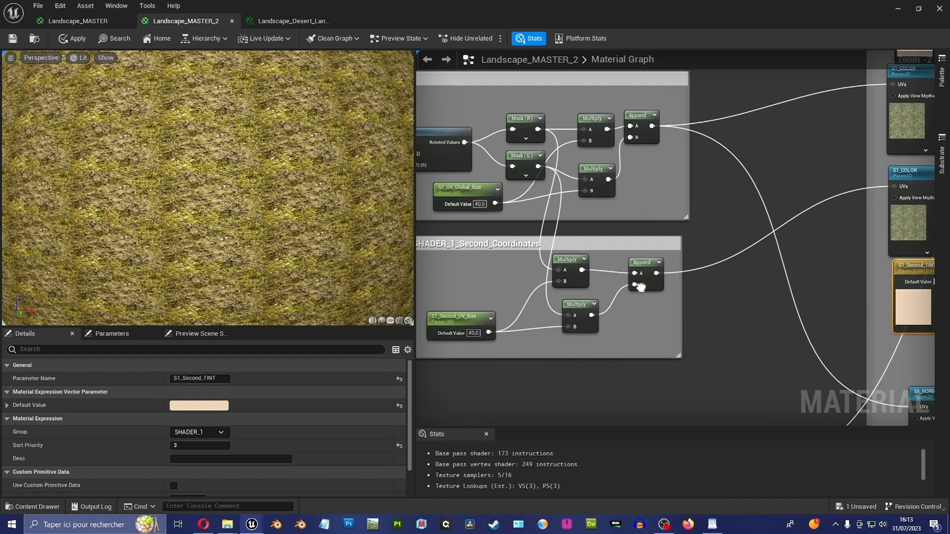
pyautogui.moveTo(638, 286); pyautogui.dragTo(723, 260, button='right')
pyautogui.scroll(2, 547, 311)
pyautogui.click(561, 300)
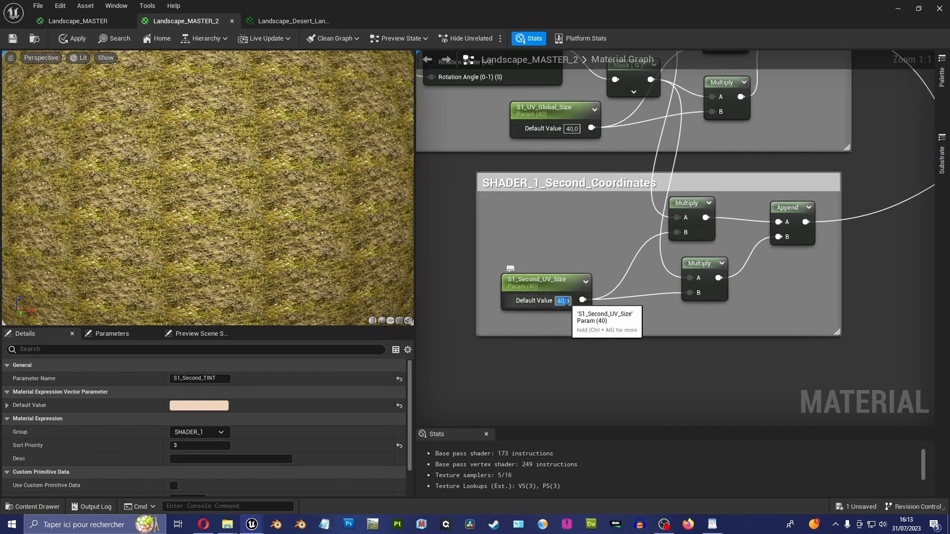
pyautogui.write('20')
pyautogui.press('Return')
pyautogui.press('Return')
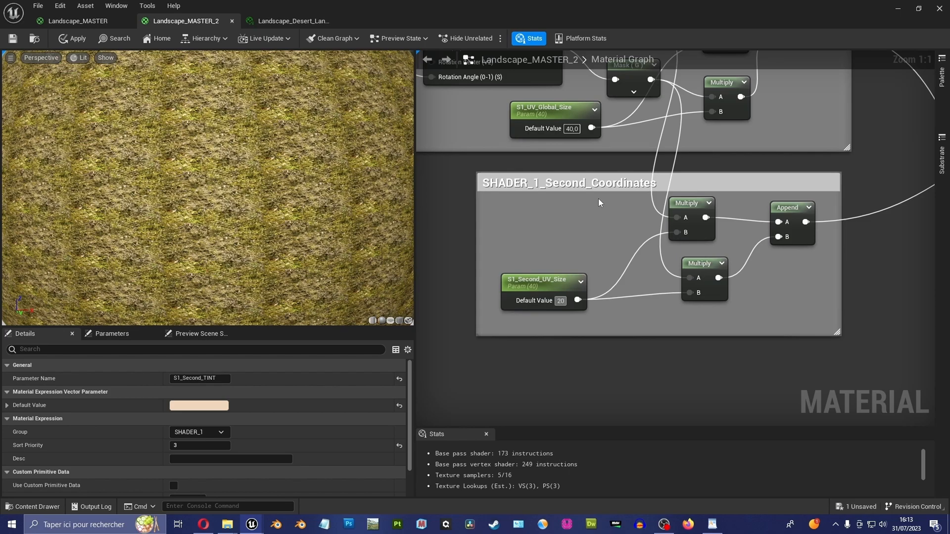
pyautogui.scroll(-8, 208, 188)
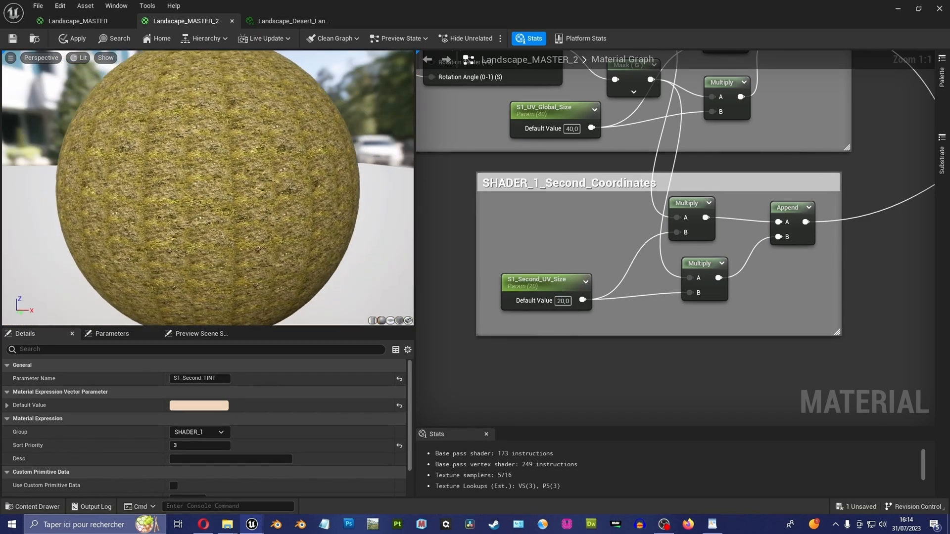
# Set S1_Noise_Pattern_Scale's default value to 1.5 and inspect the texture blending up close from another angle.
pyautogui.scroll(2, 208, 188)
pyautogui.moveTo(208, 188); pyautogui.dragTo(232, 198)
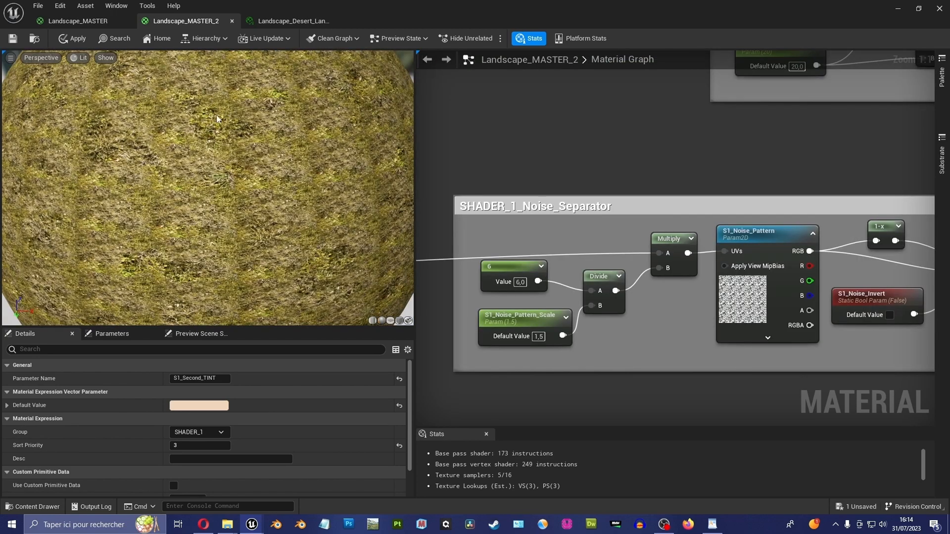
pyautogui.moveTo(216, 115); pyautogui.dragTo(243, 111)
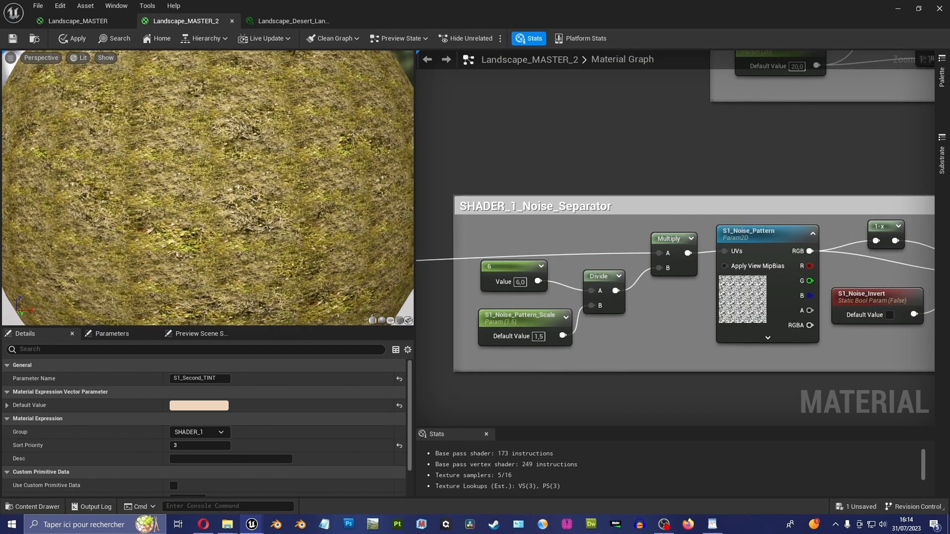
pyautogui.scroll(3, 216, 115)
# Set S1_Second_UV_Size's default value to 30 and check the blending on the whole preview sphere.
pyautogui.moveTo(633, 61); pyautogui.dragTo(474, 208, button='right')
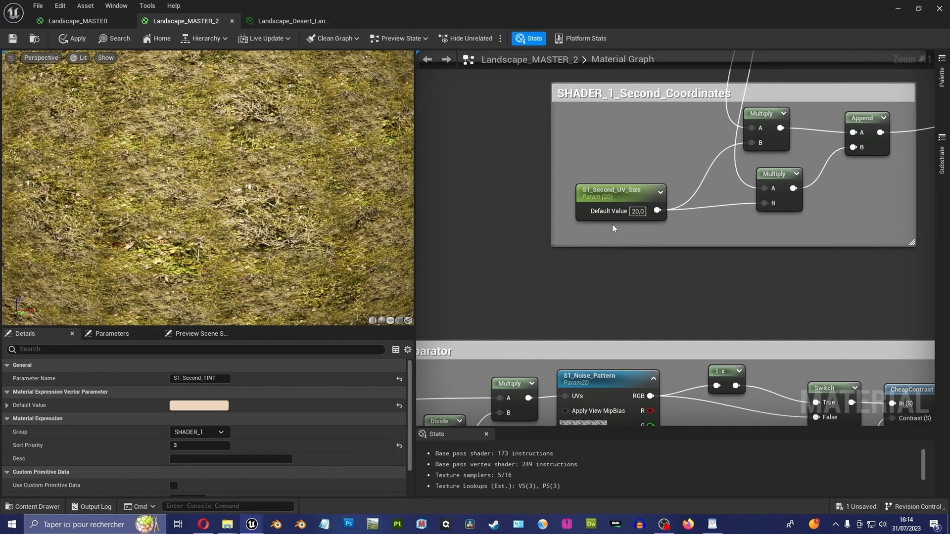
pyautogui.click(637, 212)
pyautogui.write('2')
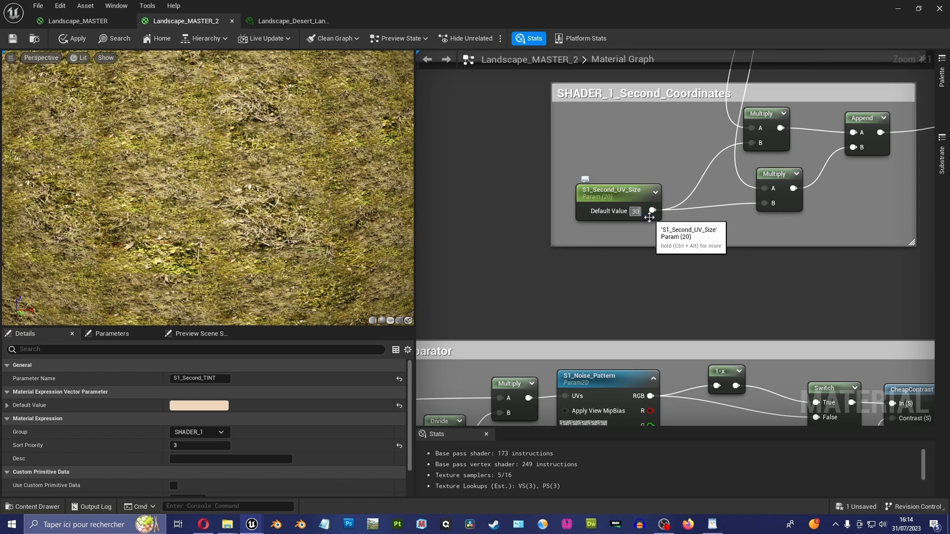
pyautogui.press('Return')
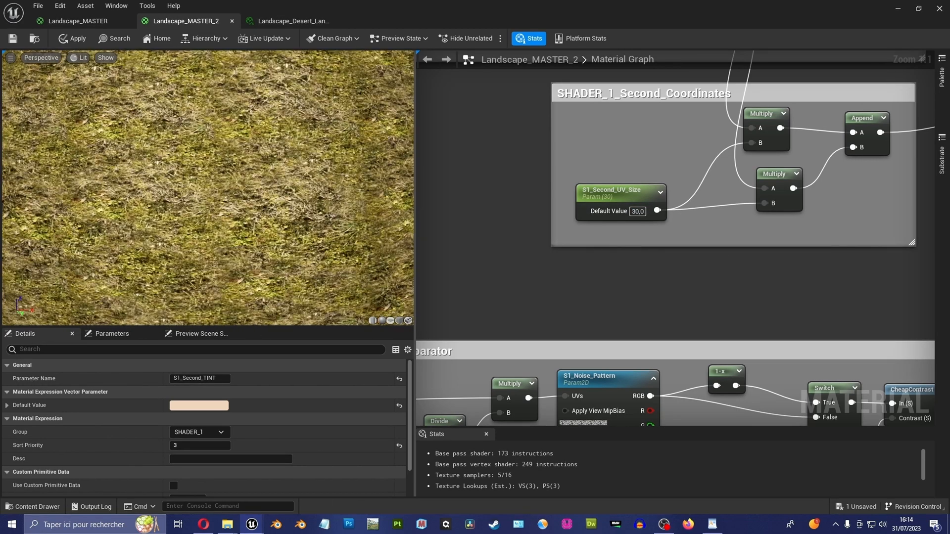
pyautogui.moveTo(227, 152)
pyautogui.mouseDown(button='right')
pyautogui.moveTo(227, 183)
pyautogui.moveTo(227, 153)
pyautogui.mouseUp(button='right')
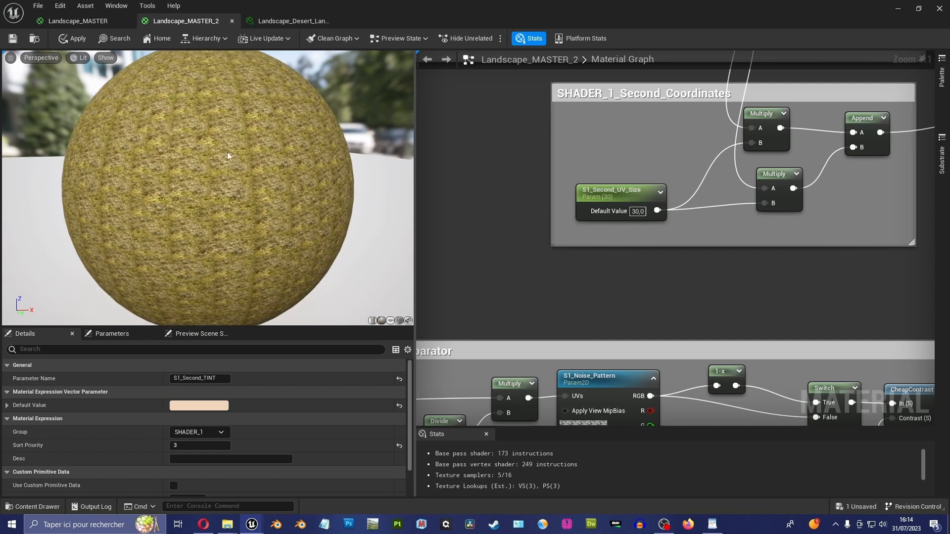
# Try a default value of 40 for S1_Second_UV_Size on the preview sphere and restore it to 30.
pyautogui.moveTo(227, 153); pyautogui.dragTo(239, 86)
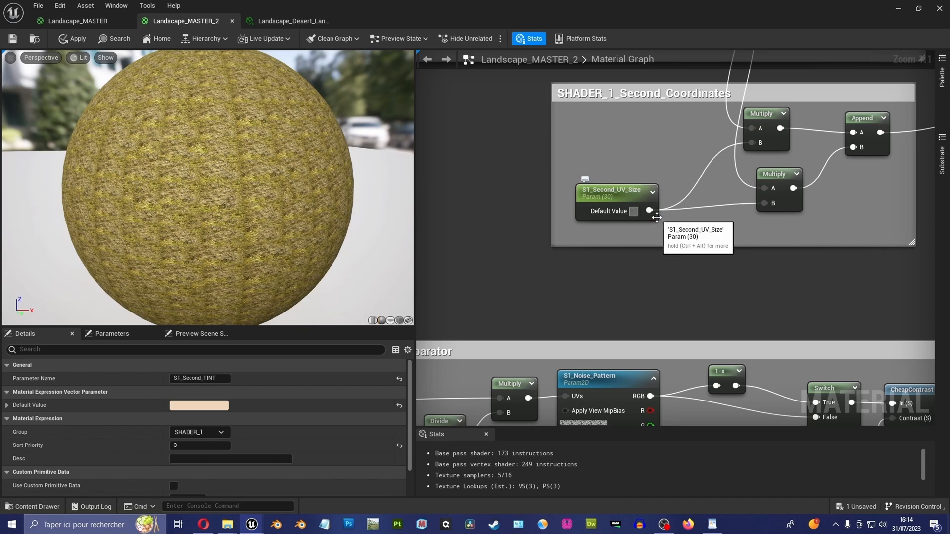
pyautogui.press('Return')
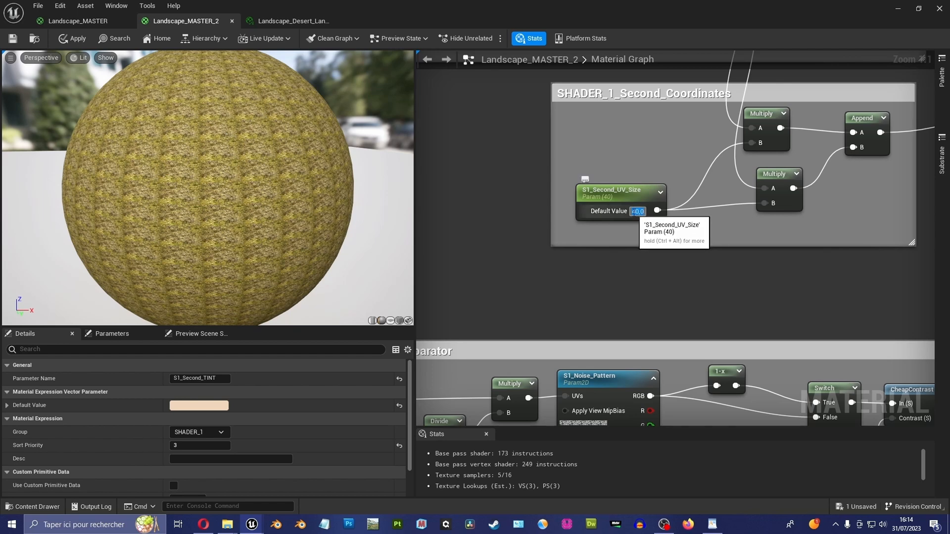
pyautogui.moveTo(632, 212); pyautogui.dragTo(671, 212)
pyautogui.write('30')
pyautogui.press('Return')
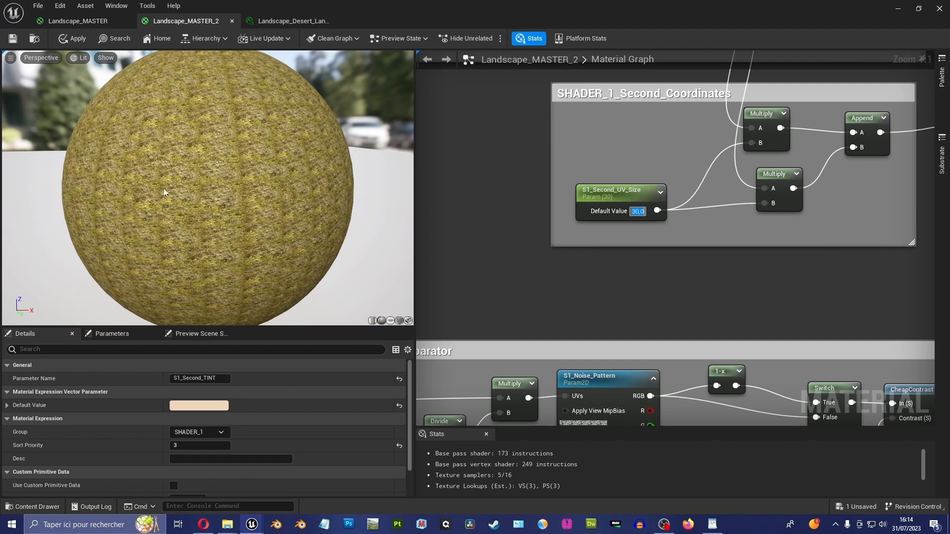
# Inspect the blending of the two texture scales up close on the preview sphere.
pyautogui.moveTo(253, 185); pyautogui.dragTo(232, 188)
pyautogui.moveTo(233, 188); pyautogui.dragTo(233, 143, button='right')
pyautogui.moveTo(336, 137); pyautogui.dragTo(336, 147, button='right')
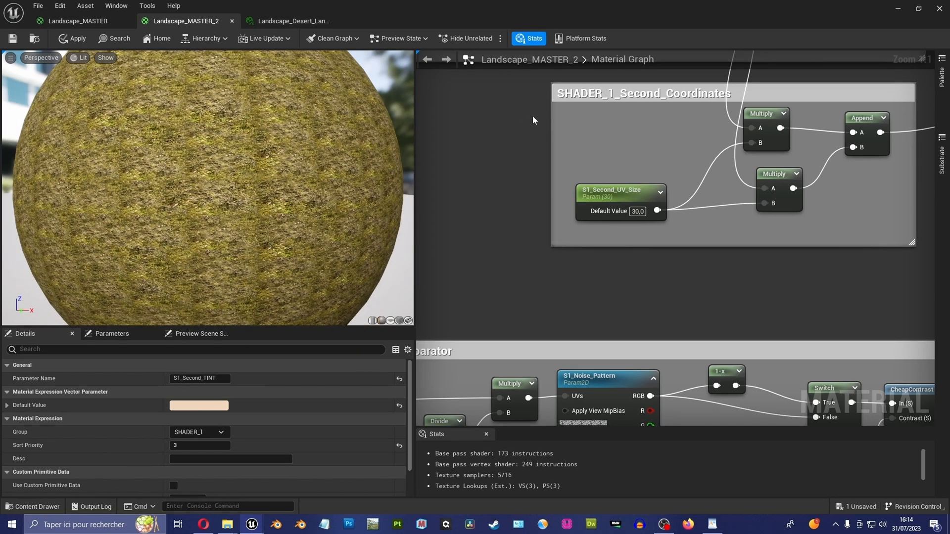
# Narrow the preview to enlarge the graph area and bring SHADER_1's nodes and the material output into view.
pyautogui.scroll(-7, 507, 147)
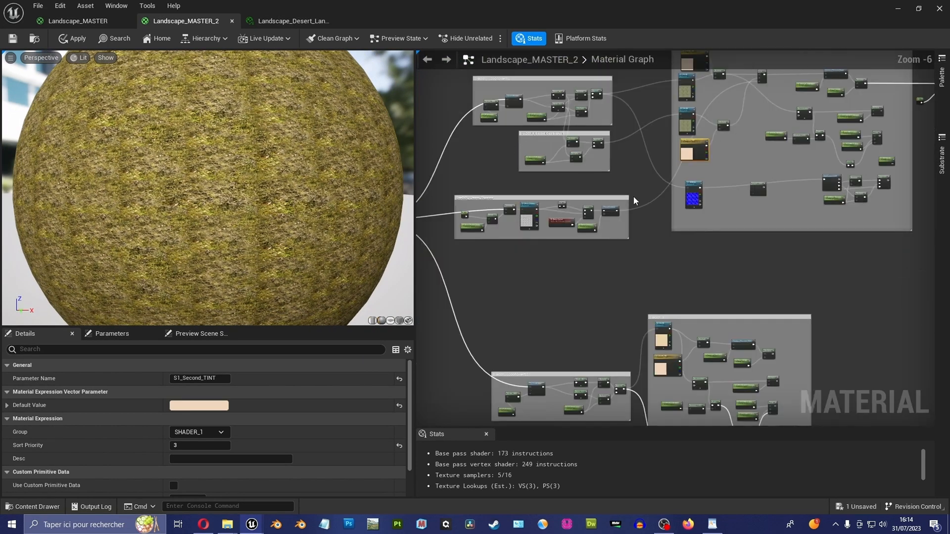
pyautogui.moveTo(633, 196); pyautogui.dragTo(680, 222, button='right')
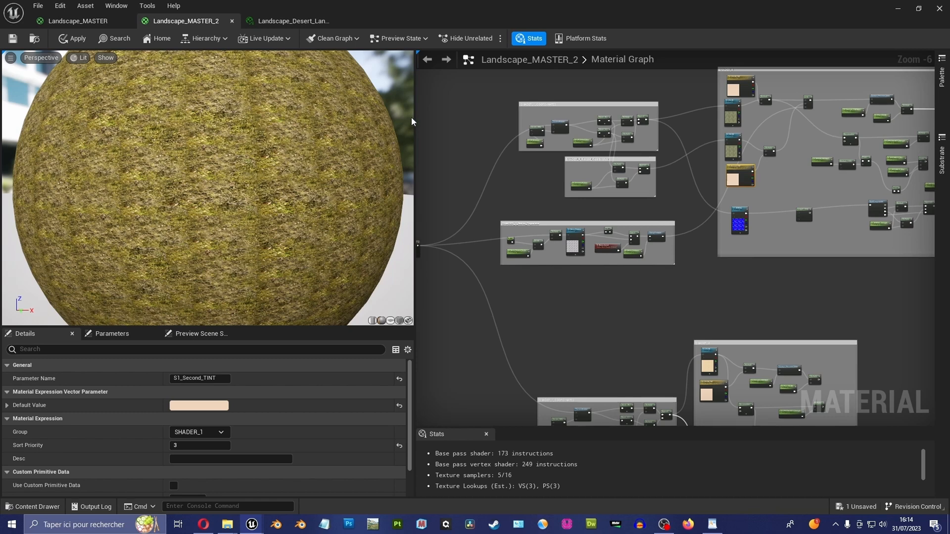
pyautogui.moveTo(416, 116); pyautogui.dragTo(311, 115)
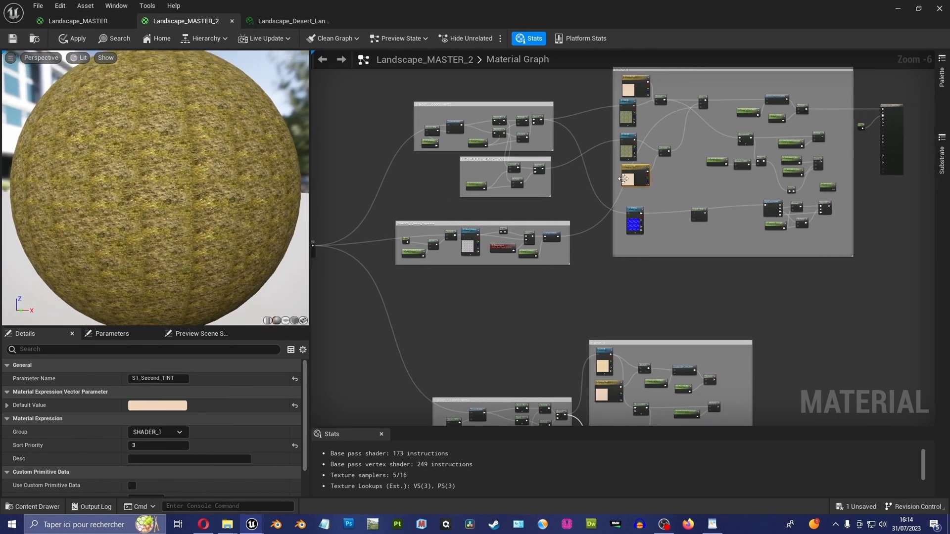
pyautogui.moveTo(606, 179); pyautogui.dragTo(510, 198, button='right')
pyautogui.scroll(2, 645, 173)
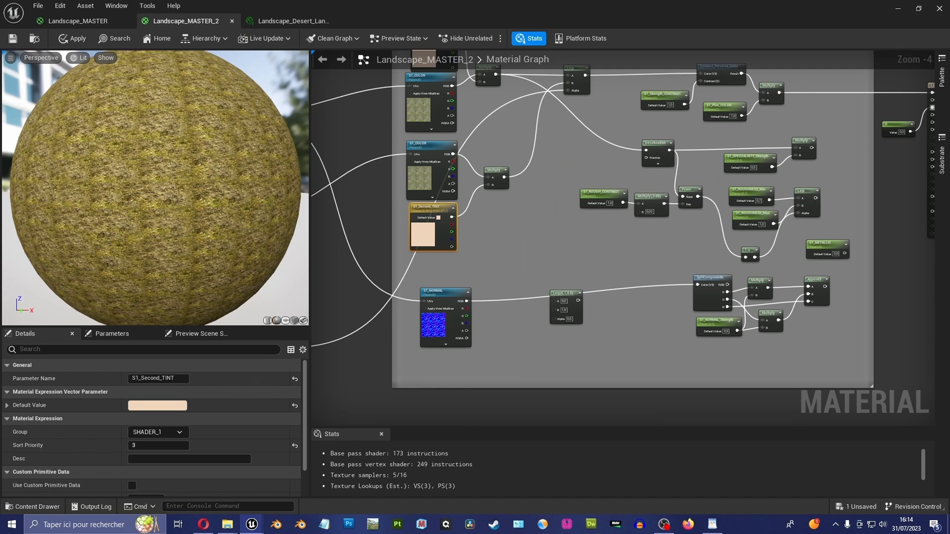
pyautogui.moveTo(584, 167); pyautogui.dragTo(503, 195, button='right')
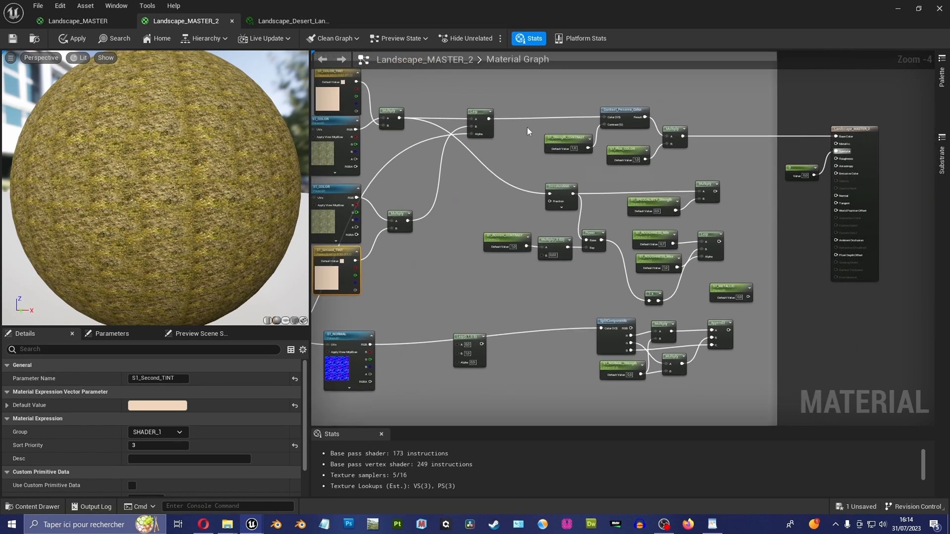
# Connect the colour Lerp's output to the Desaturation node's input in the Landscape_MASTER_2 graph.
pyautogui.click(481, 115)
pyautogui.scroll(1, 505, 152)
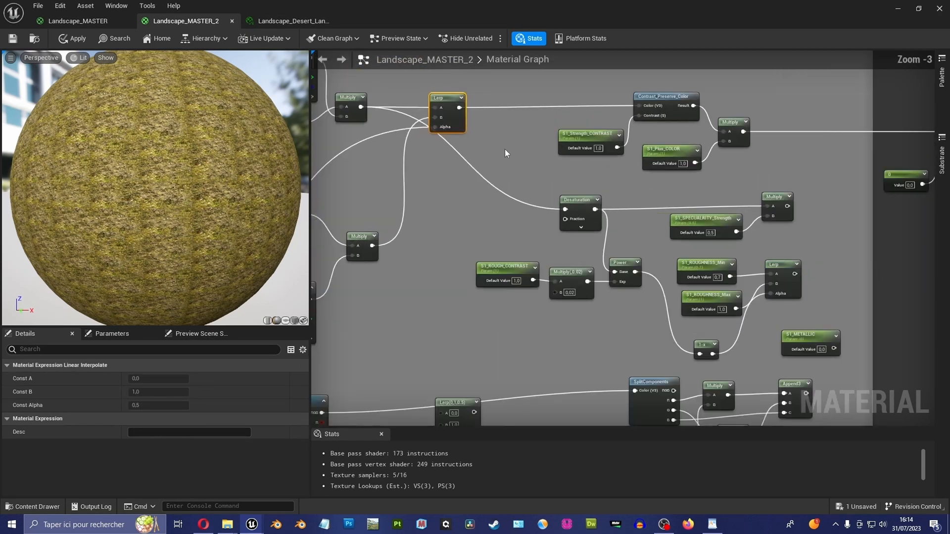
pyautogui.moveTo(504, 150); pyautogui.dragTo(546, 191, button='right')
pyautogui.scroll(2, 496, 187)
pyautogui.scroll(-1, 546, 191)
pyautogui.moveTo(678, 239); pyautogui.dragTo(529, 153, button='right')
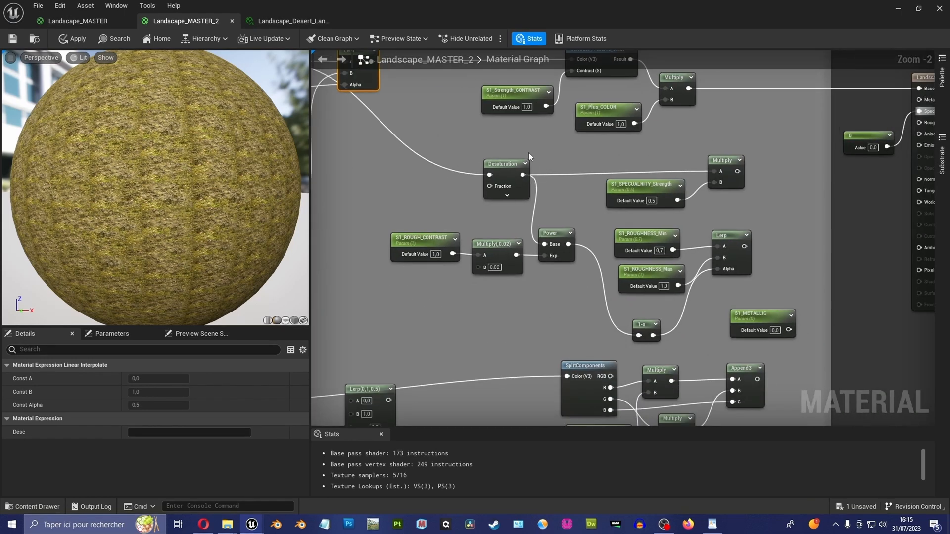
pyautogui.moveTo(584, 237); pyautogui.dragTo(545, 227, button='right')
pyautogui.moveTo(513, 159); pyautogui.dragTo(677, 221, button='right')
pyautogui.moveTo(563, 164); pyautogui.dragTo(636, 211, button='right')
pyautogui.moveTo(556, 200); pyautogui.dragTo(517, 201, button='right')
pyautogui.moveTo(524, 133); pyautogui.dragTo(642, 246)
pyautogui.moveTo(671, 227); pyautogui.dragTo(471, 165, button='right')
pyautogui.moveTo(649, 157)
pyautogui.mouseDown(button='right')
pyautogui.moveTo(556, 181)
pyautogui.moveTo(741, 150)
pyautogui.mouseUp(button='right')
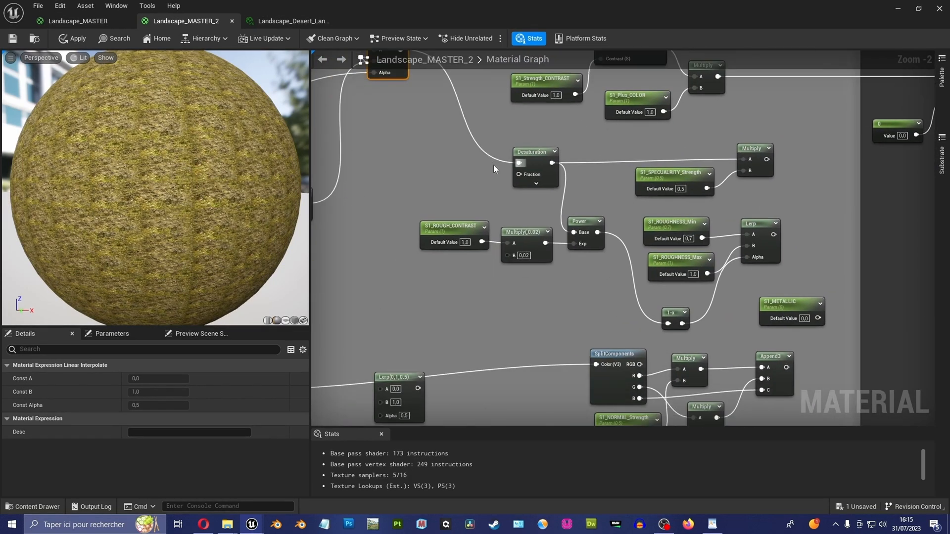
# Move the S1_NORMAL texture node up and place a duplicate of it directly below.
pyautogui.moveTo(494, 164); pyautogui.dragTo(671, 105, button='right')
pyautogui.scroll(-5, 530, 268)
pyautogui.scroll(4, 462, 242)
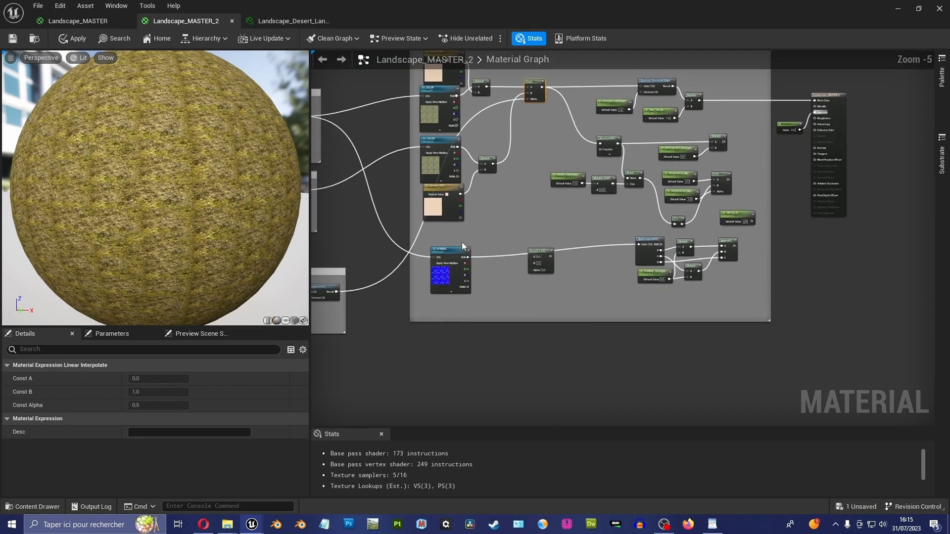
pyautogui.moveTo(439, 254); pyautogui.dragTo(439, 236)
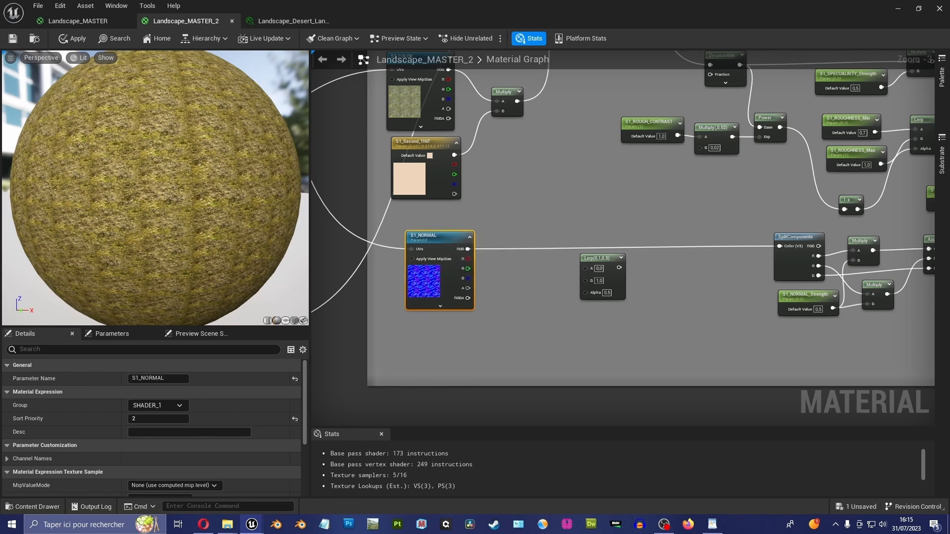
pyautogui.moveTo(543, 395); pyautogui.dragTo(610, 366, button='right')
pyautogui.moveTo(619, 357); pyautogui.dragTo(618, 393)
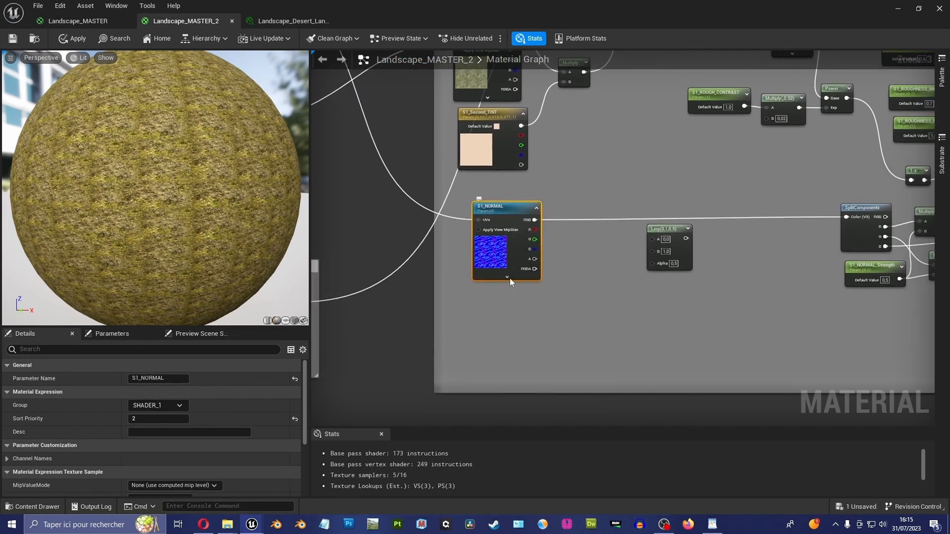
pyautogui.hotkey('ctrl', 'v')
pyautogui.moveTo(520, 308); pyautogui.dragTo(494, 295)
# Connect the second coordinates group's Append output to the UVs input of the duplicated S1_NORMAL texture.
pyautogui.moveTo(451, 255); pyautogui.dragTo(567, 251, button='right')
pyautogui.scroll(-1, 559, 240)
pyautogui.moveTo(530, 221); pyautogui.dragTo(559, 241, button='right')
pyautogui.moveTo(441, 169); pyautogui.dragTo(614, 310)
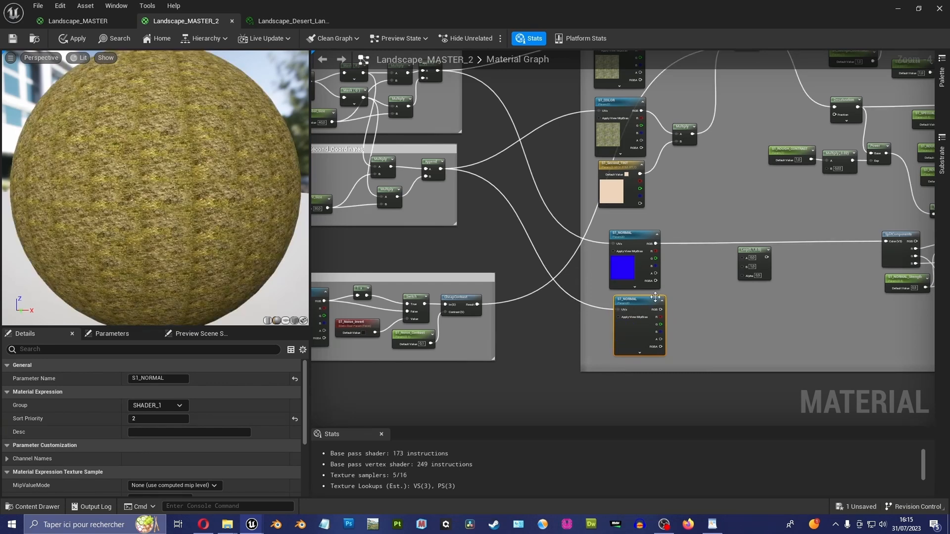
# Connect the RGB outputs of the original and duplicated S1_NORMAL textures to the unused Lerp's A and B inputs.
pyautogui.moveTo(714, 289); pyautogui.dragTo(579, 280, button='right')
pyautogui.scroll(1, 533, 250)
pyautogui.moveTo(517, 229); pyautogui.dragTo(635, 248)
pyautogui.moveTo(519, 319); pyautogui.dragTo(635, 259)
pyautogui.scroll(-1, 547, 263)
pyautogui.moveTo(546, 263); pyautogui.dragTo(622, 242, button='right')
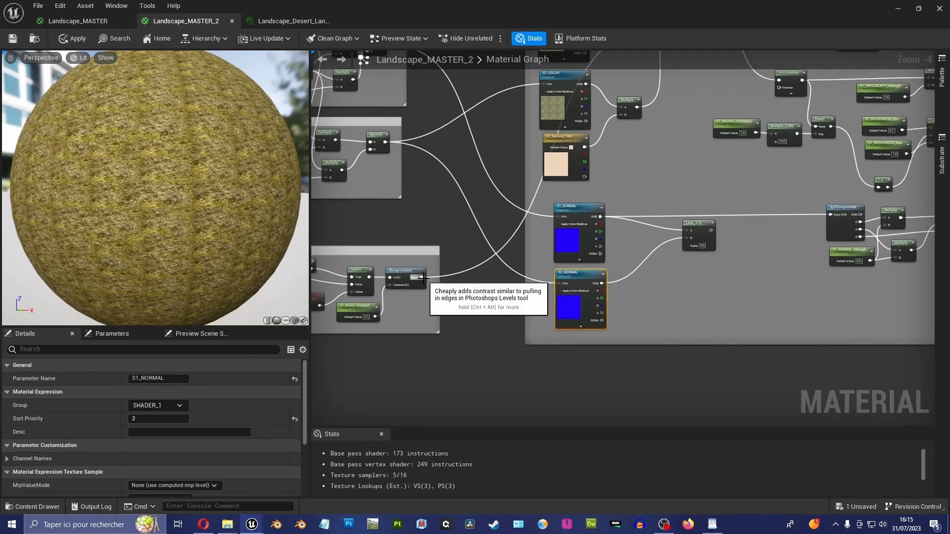
# Connect the noise contrast result to the normal Lerp's Alpha, and route the Lerp's output into the SplitComponents colour input.
pyautogui.moveTo(422, 278); pyautogui.dragTo(687, 247)
pyautogui.scroll(1, 724, 254)
pyautogui.moveTo(725, 254); pyautogui.dragTo(556, 281, button='right')
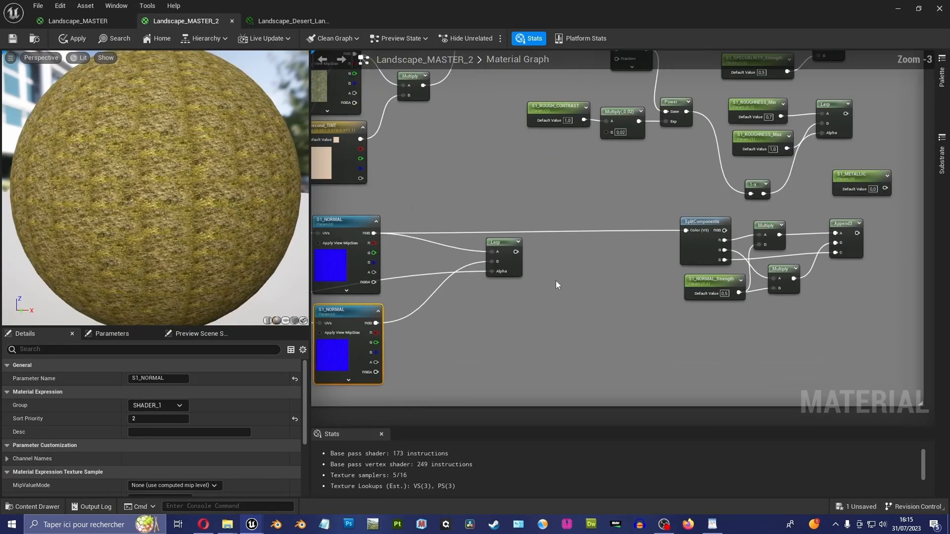
pyautogui.moveTo(515, 252); pyautogui.dragTo(686, 230)
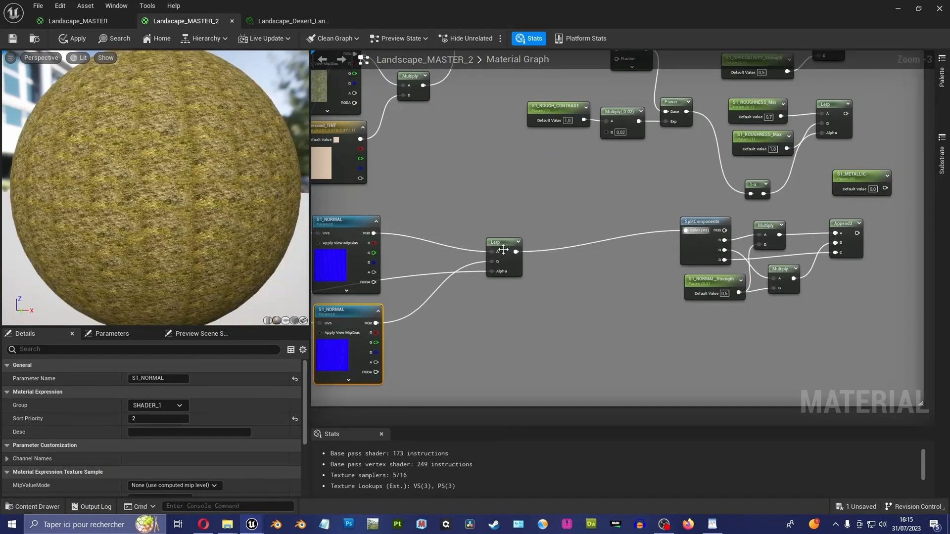
pyautogui.moveTo(506, 247); pyautogui.dragTo(497, 243)
pyautogui.scroll(-2, 530, 204)
pyautogui.scroll(2, 640, 164)
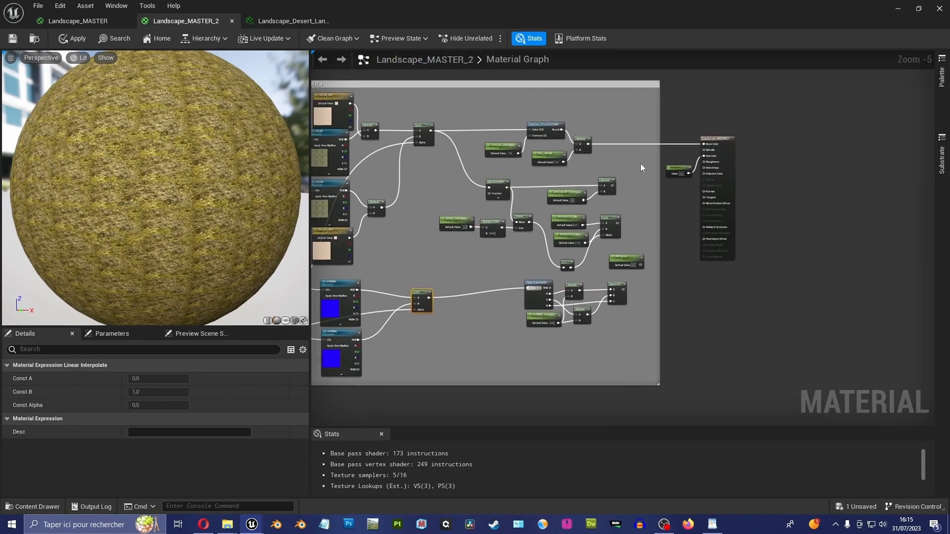
# Delete the constant 0 node feeding the material's Specular input.
pyautogui.moveTo(646, 167); pyautogui.dragTo(597, 152, button='right')
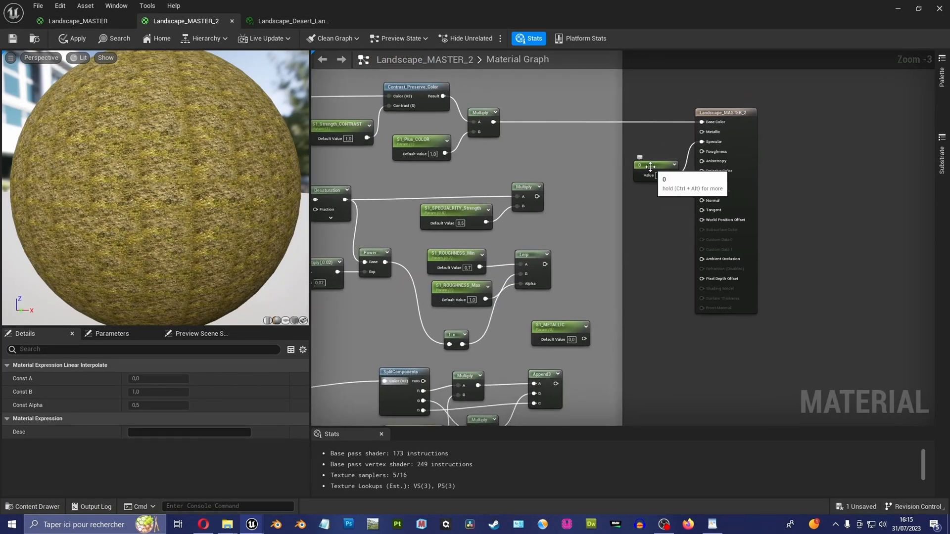
pyautogui.click(650, 181)
pyautogui.press('Delete')
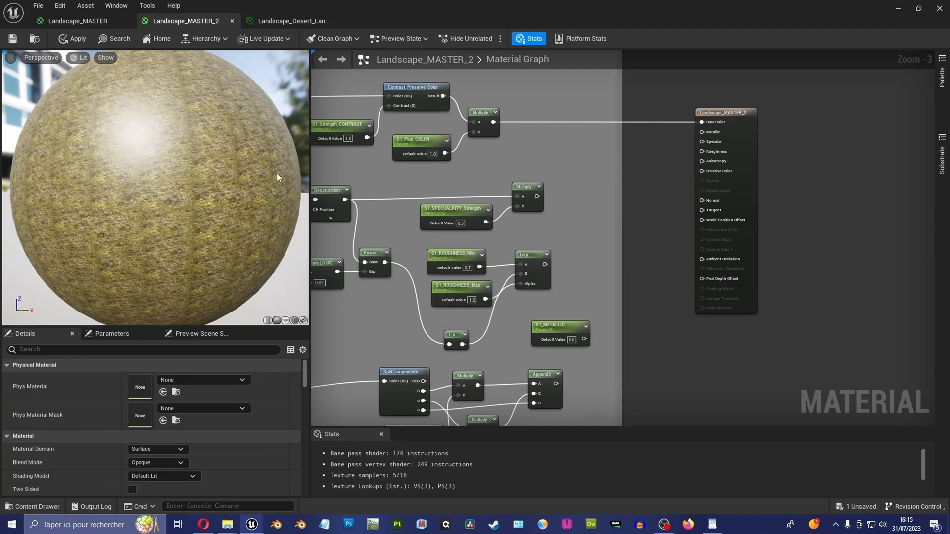
# Connect the specularity Multiply, S1_METALLIC, the roughness Lerp and the normal Append to the material's Specular, Metallic, Roughness and Normal inputs.
pyautogui.moveTo(540, 197); pyautogui.dragTo(703, 143)
pyautogui.moveTo(560, 326); pyautogui.dragTo(702, 131)
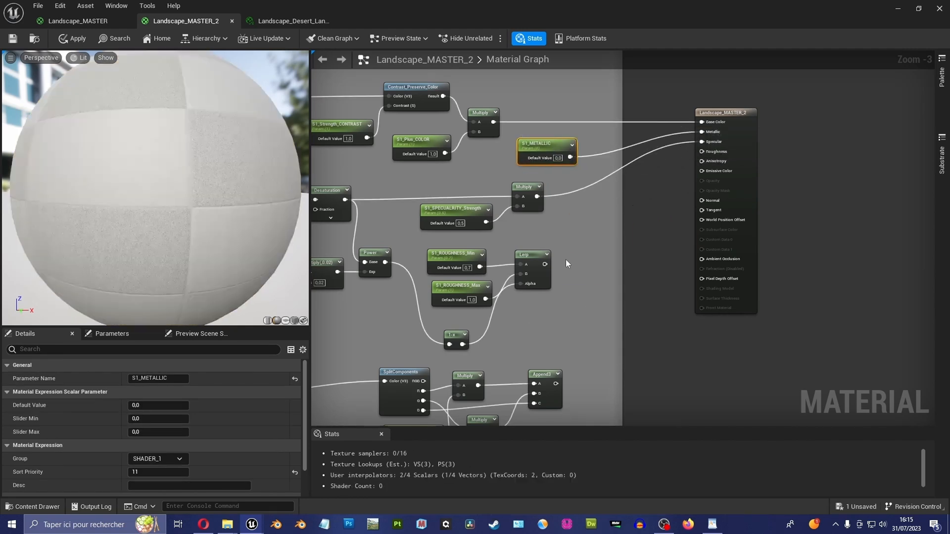
pyautogui.moveTo(545, 264); pyautogui.dragTo(702, 151)
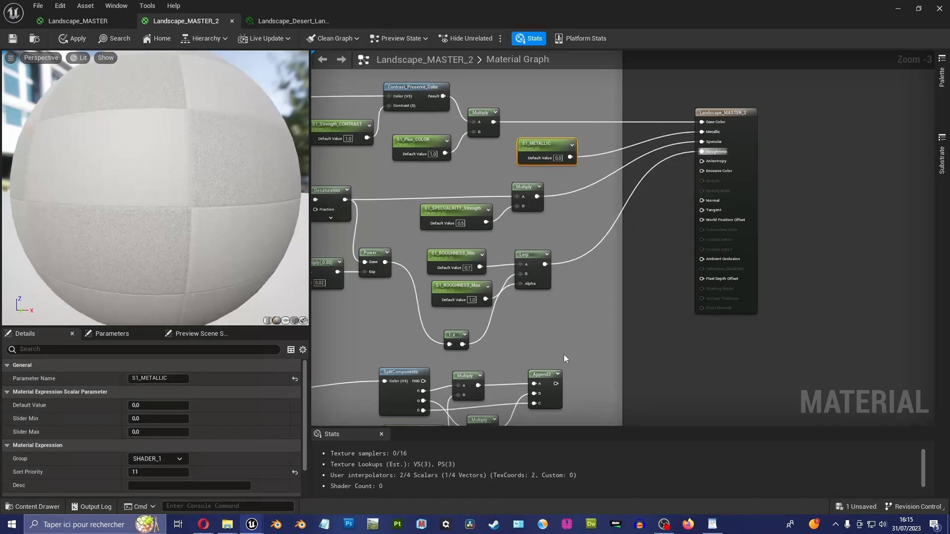
pyautogui.moveTo(556, 384); pyautogui.dragTo(701, 202)
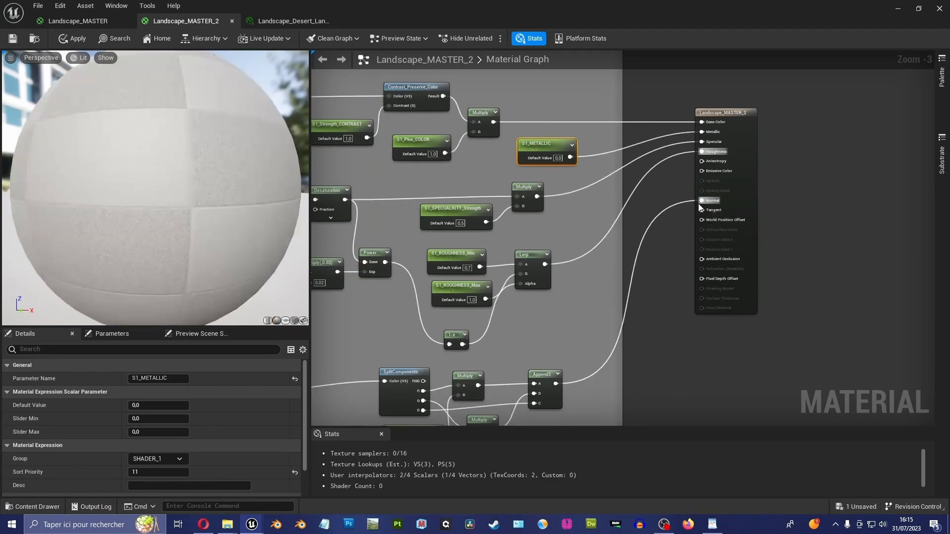
# Widen the material preview and inspect the grass surface on the sphere up close and from a distance.
pyautogui.moveTo(310, 188); pyautogui.dragTo(380, 188)
pyautogui.moveTo(220, 164); pyautogui.dragTo(221, 203, button='right')
pyautogui.moveTo(221, 165)
pyautogui.mouseDown()
pyautogui.moveTo(193, 128)
pyautogui.moveTo(224, 160)
pyautogui.mouseUp()
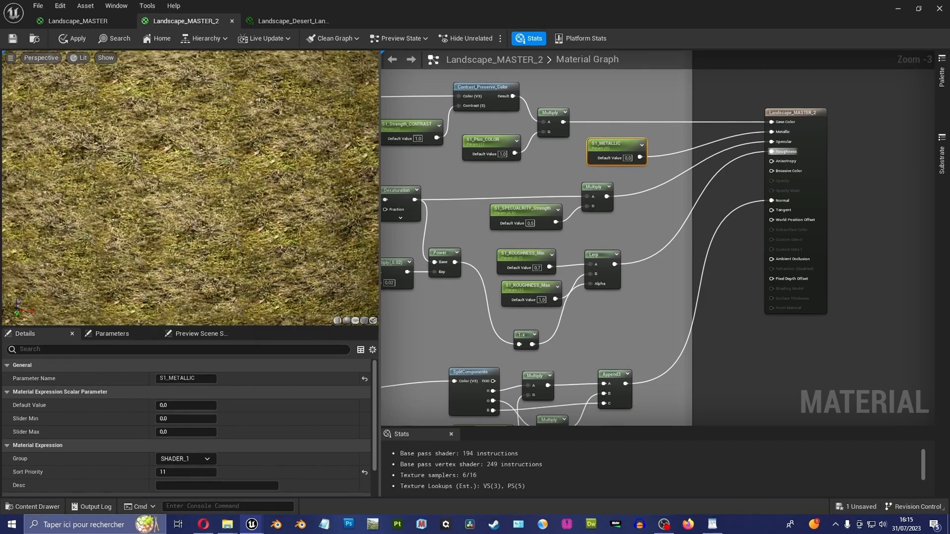
pyautogui.moveTo(221, 165); pyautogui.dragTo(221, 134, button='right')
pyautogui.scroll(-3, 544, 268)
pyautogui.moveTo(495, 272); pyautogui.dragTo(636, 257, button='right')
pyautogui.moveTo(217, 188); pyautogui.dragTo(168, 190)
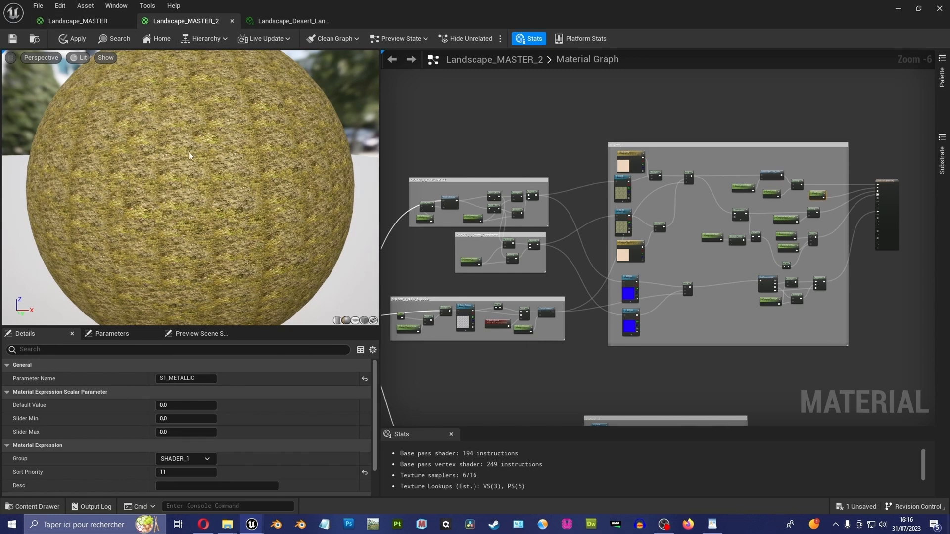
# Uncover the level viewport to examine the texture tiling on the landscape, and return to the maximized material editor.
pyautogui.moveTo(545, 27); pyautogui.dragTo(380, 347)
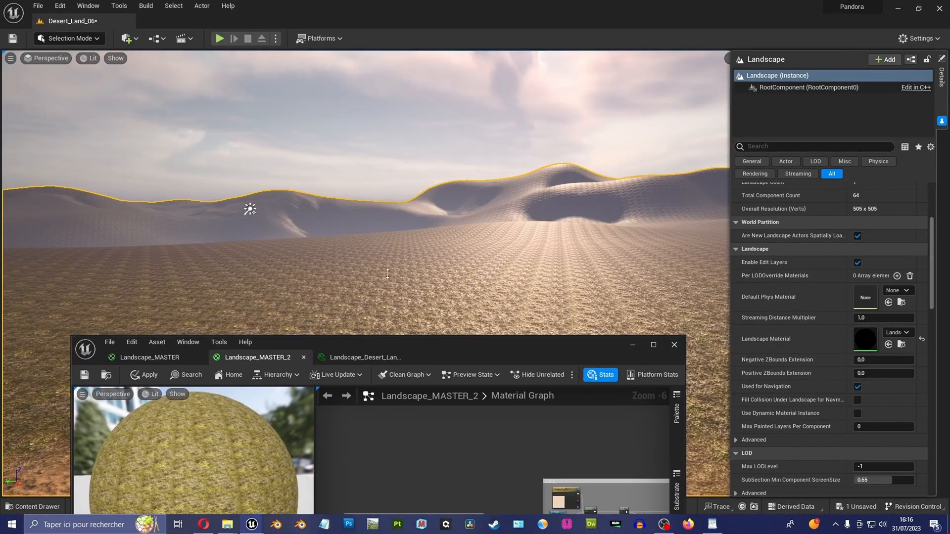
pyautogui.moveTo(405, 148)
pyautogui.mouseDown(button='right')
pyautogui.moveTo(475, 173)
pyautogui.moveTo(404, 148)
pyautogui.mouseUp(button='right')
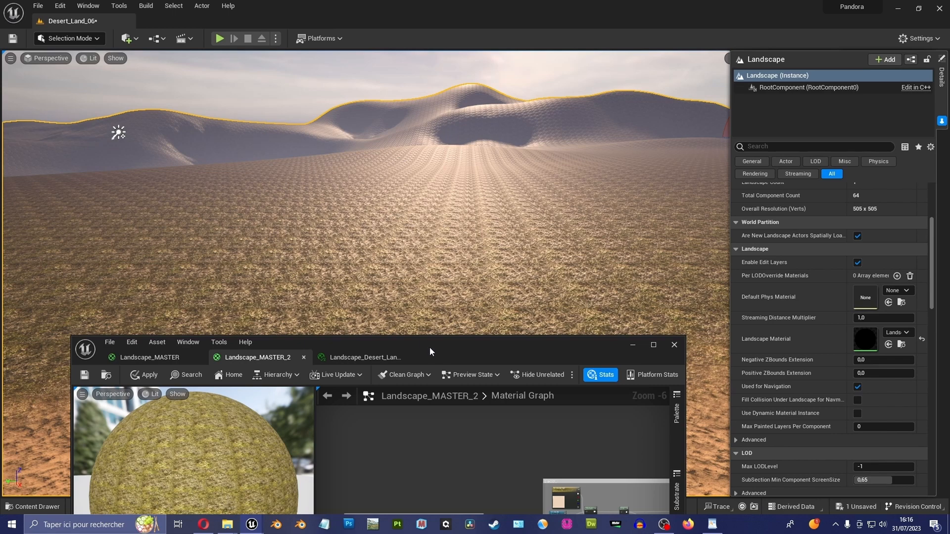
pyautogui.moveTo(429, 351); pyautogui.dragTo(452, 109)
pyautogui.doubleClick(452, 109)
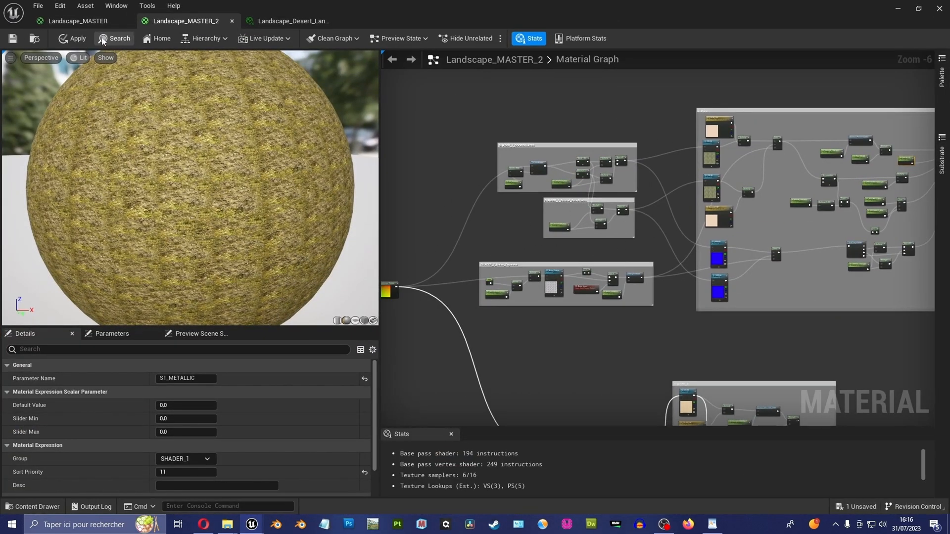
# Switch to Landscape_MASTER and delete the loose pattern texture and its scale nodes between the two shader coordinate groups.
pyautogui.click(94, 22)
pyautogui.moveTo(496, 160); pyautogui.dragTo(686, 163, button='right')
pyautogui.scroll(-3, 685, 163)
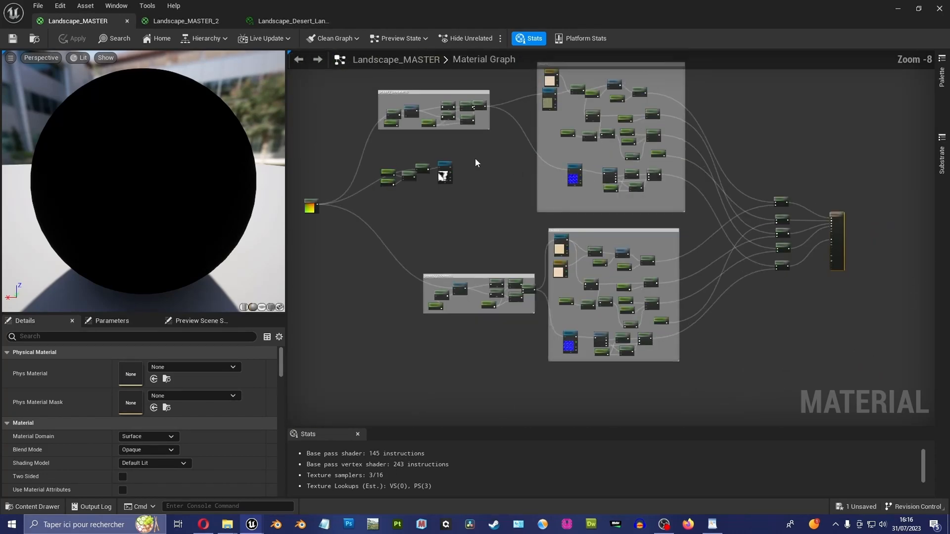
pyautogui.moveTo(383, 190); pyautogui.dragTo(382, 189)
pyautogui.press('Delete')
pyautogui.moveTo(509, 175); pyautogui.dragTo(478, 226, button='right')
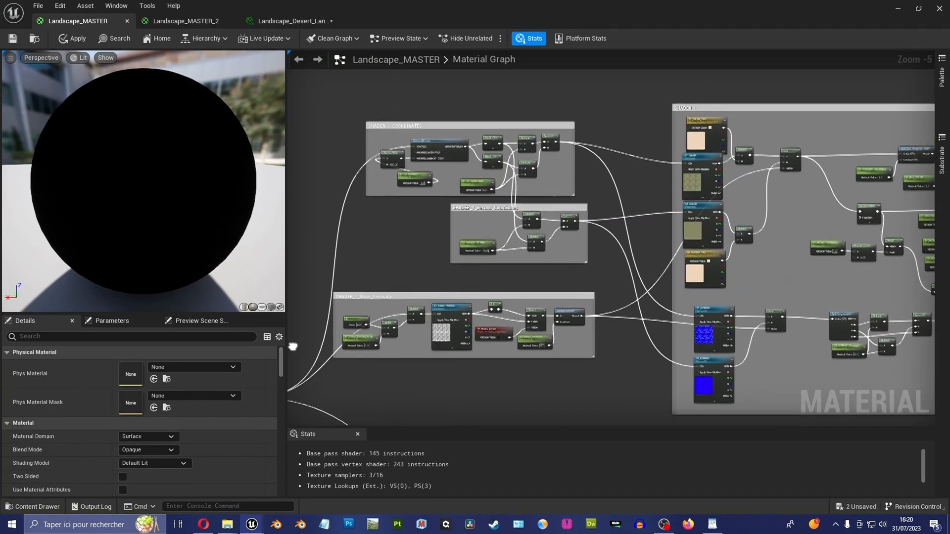
# Examine the SHADER_1 coordinate, second coordinate, noise separator and shader groups in Landscape_MASTER, along with the SHADER_2 group.
pyautogui.moveTo(613, 232); pyautogui.dragTo(543, 282)
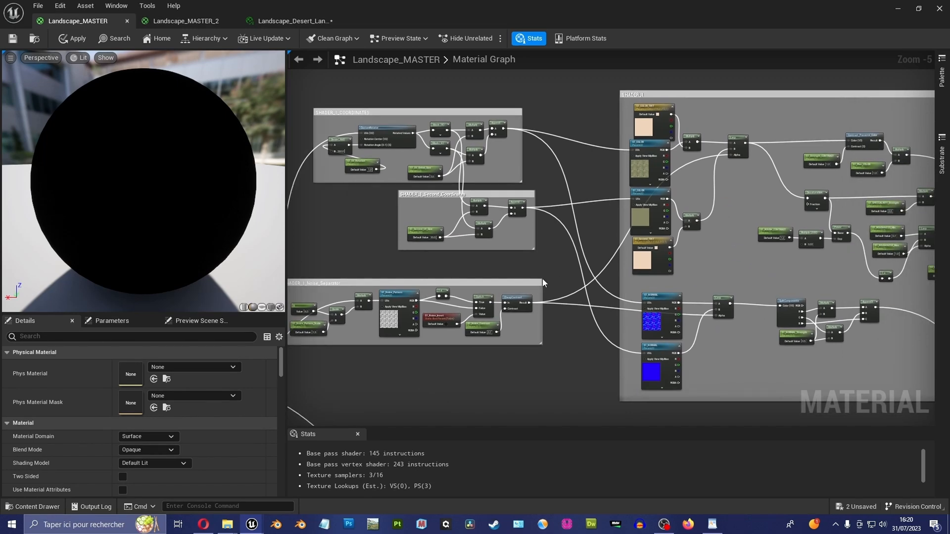
pyautogui.scroll(-2, 543, 280)
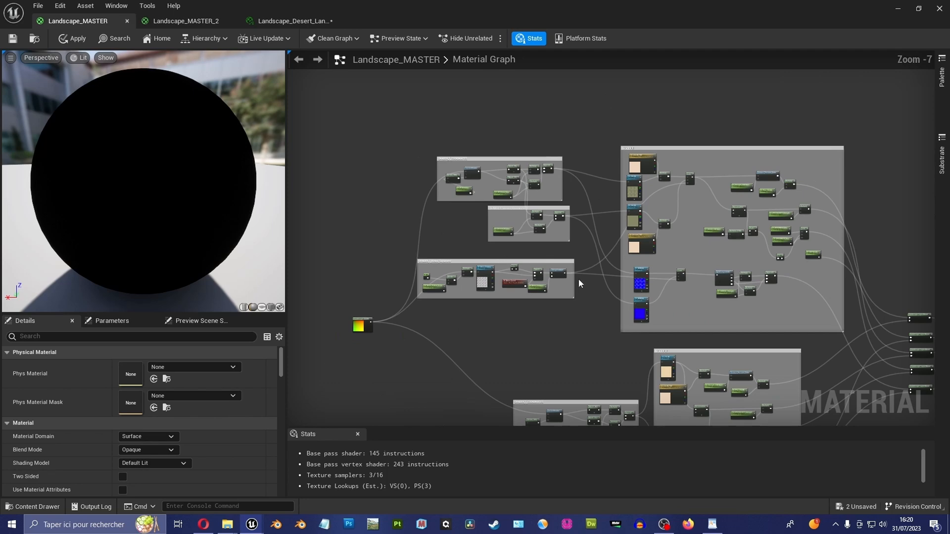
pyautogui.scroll(1, 580, 283)
pyautogui.moveTo(371, 322); pyautogui.dragTo(361, 312)
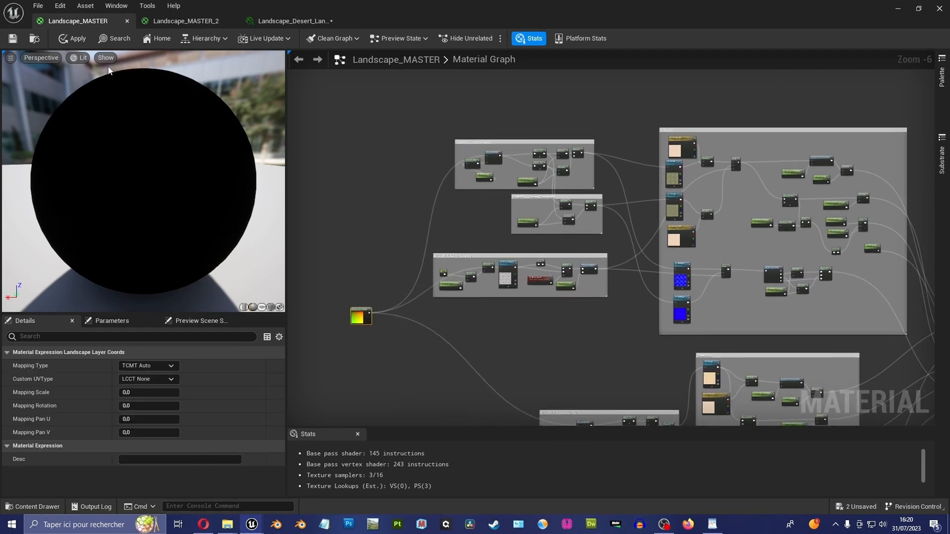
pyautogui.scroll(3, 527, 324)
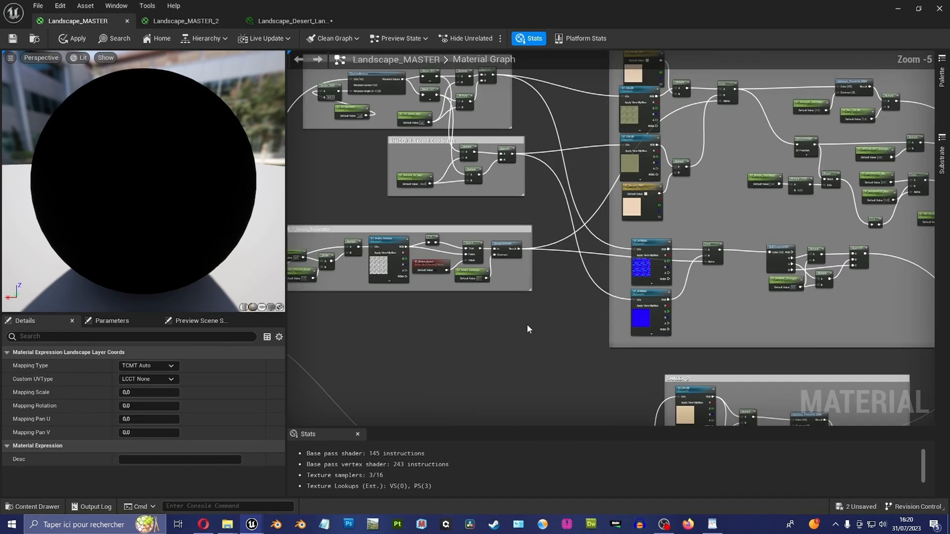
pyautogui.moveTo(584, 266); pyautogui.dragTo(495, 290, button='right')
pyautogui.scroll(-3, 495, 289)
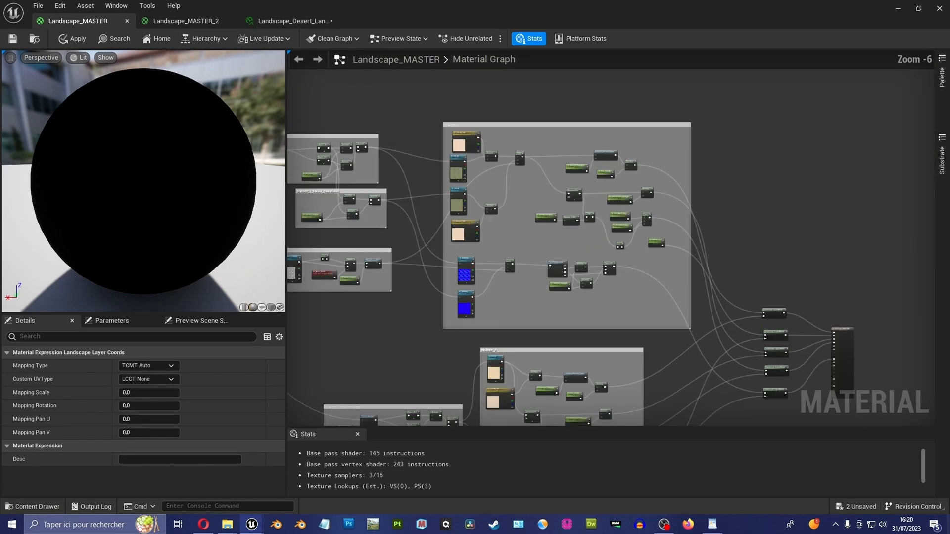
pyautogui.scroll(1, 664, 301)
pyautogui.moveTo(650, 284); pyautogui.dragTo(733, 113, button='right')
pyautogui.moveTo(692, 209); pyautogui.dragTo(759, 227)
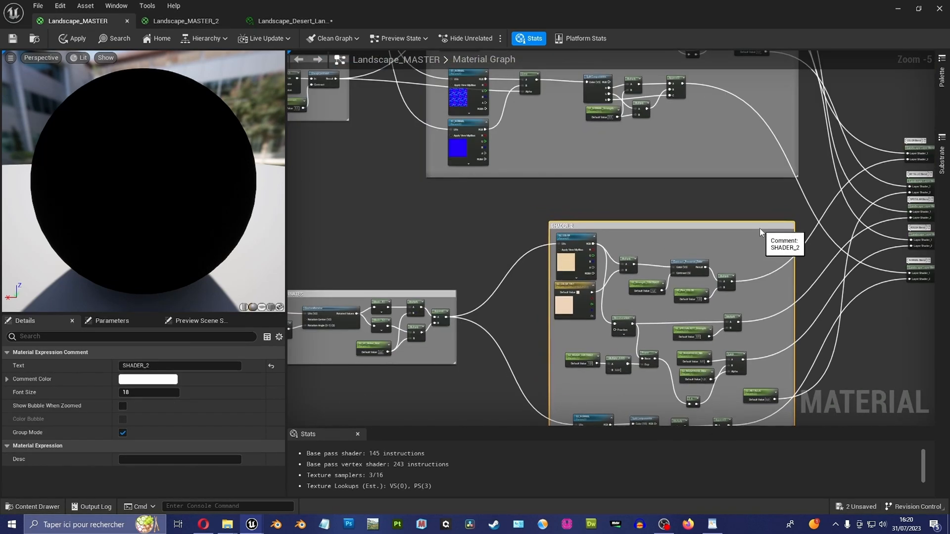
pyautogui.moveTo(592, 182); pyautogui.dragTo(602, 339, button='right')
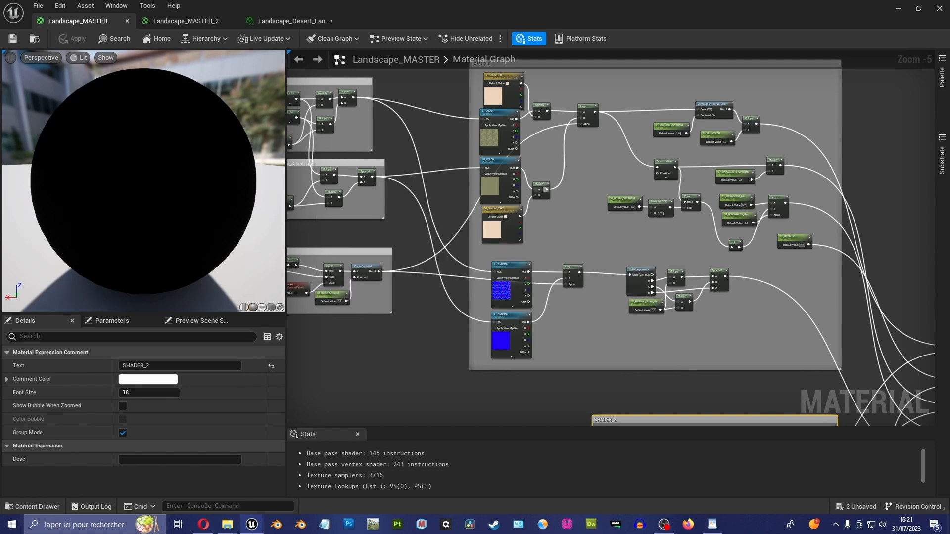
pyautogui.moveTo(512, 176); pyautogui.dragTo(623, 190, button='right')
pyautogui.scroll(1, 493, 200)
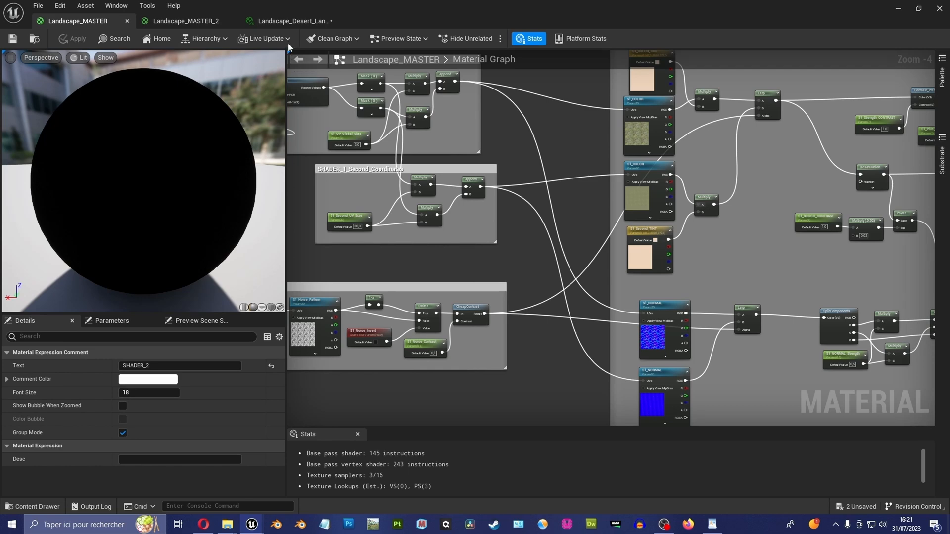
# Open the Landscape_Desert material instance and review its SHADER_1 parameters.
pyautogui.click(281, 21)
pyautogui.scroll(-1, 621, 231)
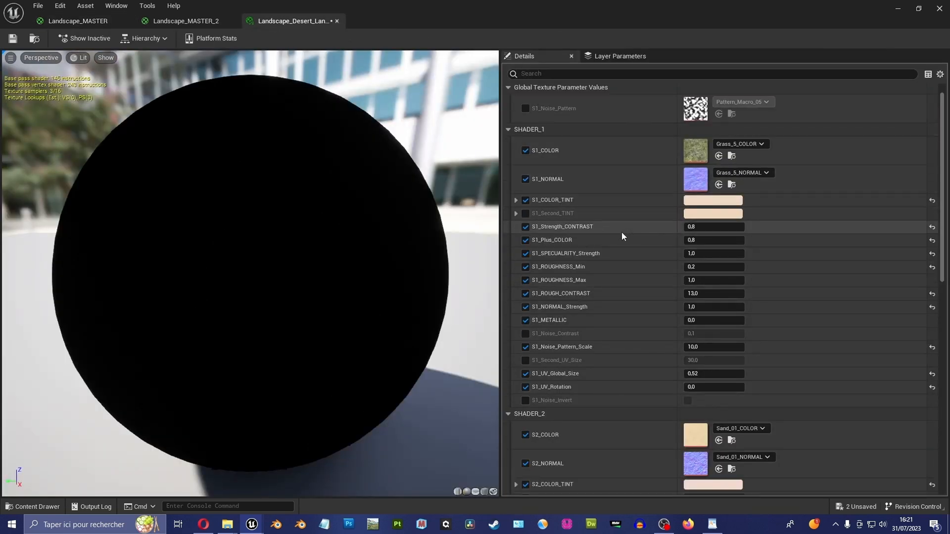
pyautogui.scroll(1, 593, 294)
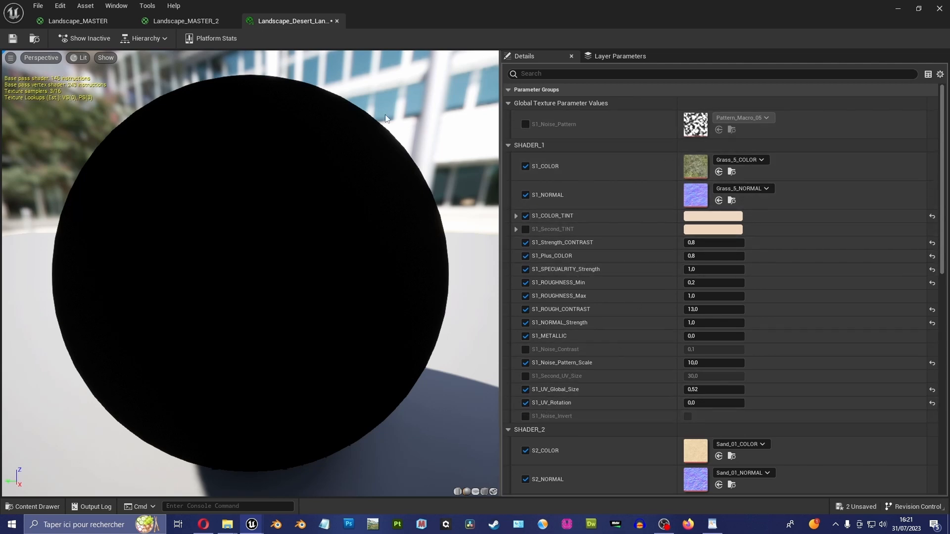
# Return to Landscape_MASTER and check the S1_UV_Rotation parameter's group and sort priority.
pyautogui.click(186, 21)
pyautogui.click(100, 24)
pyautogui.moveTo(548, 177); pyautogui.dragTo(802, 179, button='right')
pyautogui.scroll(3, 520, 111)
pyautogui.click(525, 167)
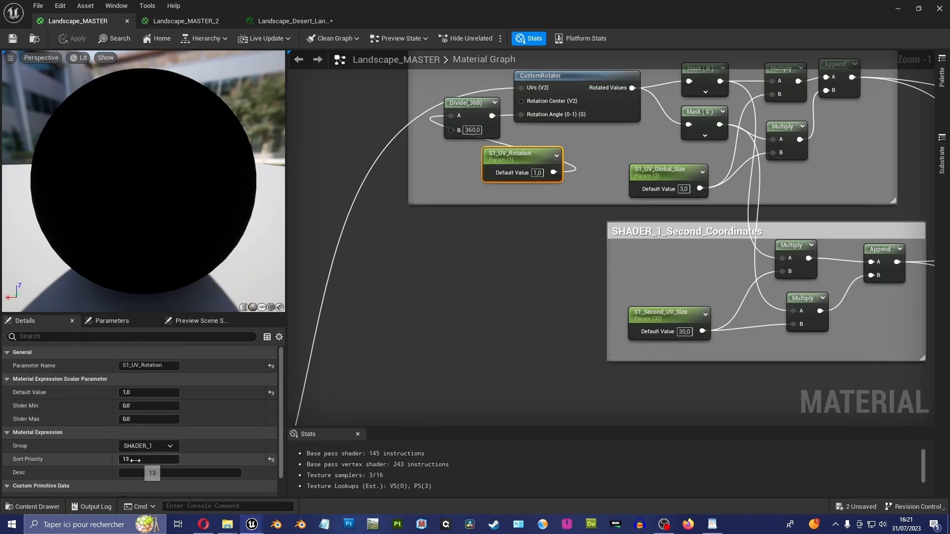
pyautogui.scroll(-3, 633, 214)
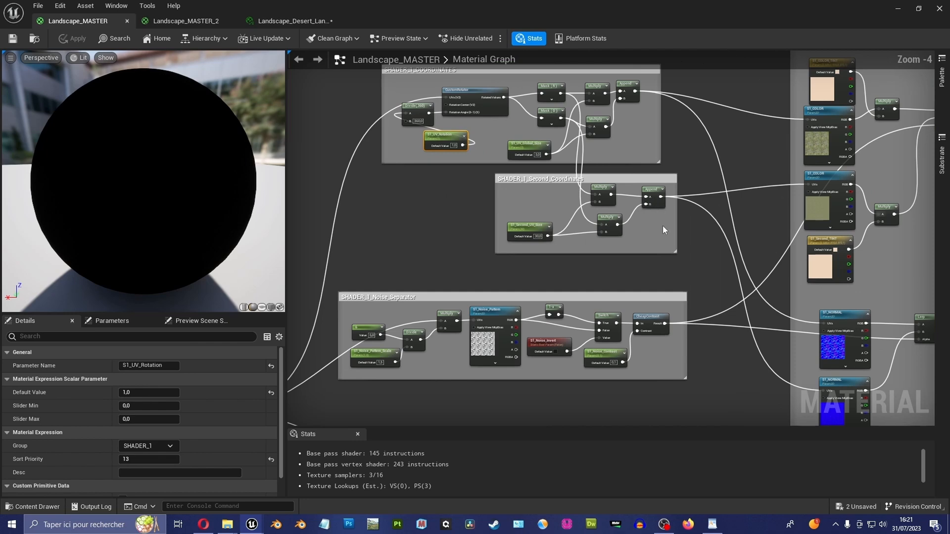
# Assign the S1_Noise_Pattern parameter to the SHADER_1 group with sort priority 14.
pyautogui.moveTo(724, 253); pyautogui.dragTo(708, 228, button='right')
pyautogui.moveTo(488, 272); pyautogui.dragTo(612, 205, button='right')
pyautogui.scroll(3, 564, 253)
pyautogui.click(552, 275)
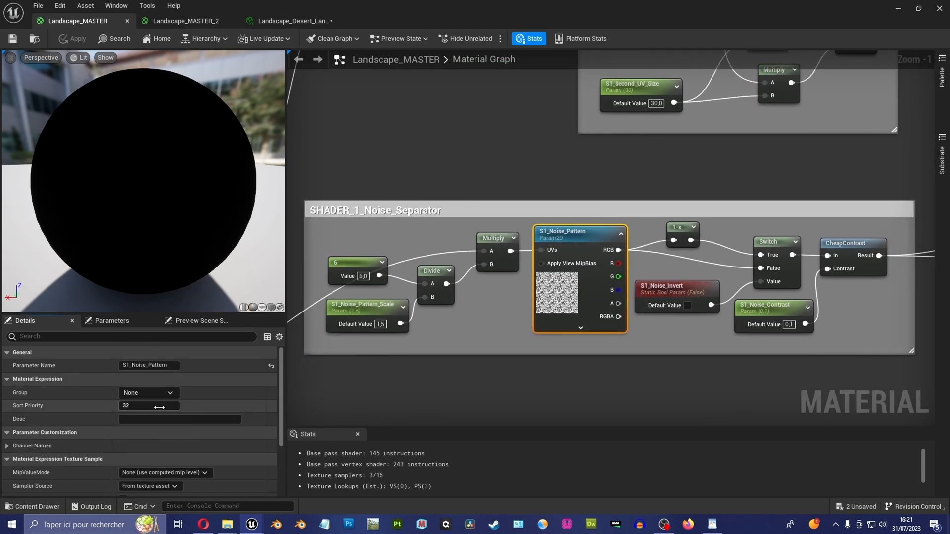
pyautogui.click(163, 393)
pyautogui.click(147, 414)
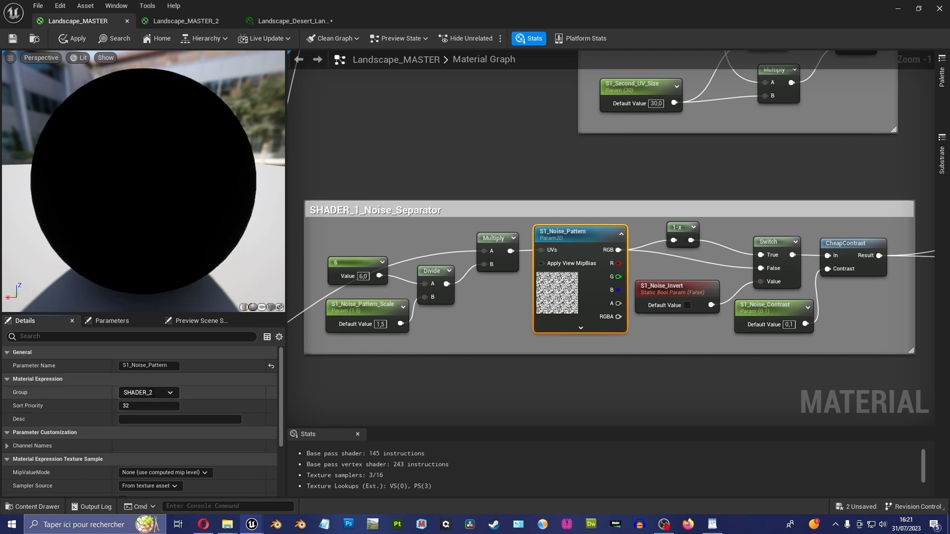
pyautogui.click(167, 392)
pyautogui.click(151, 404)
pyautogui.click(141, 406)
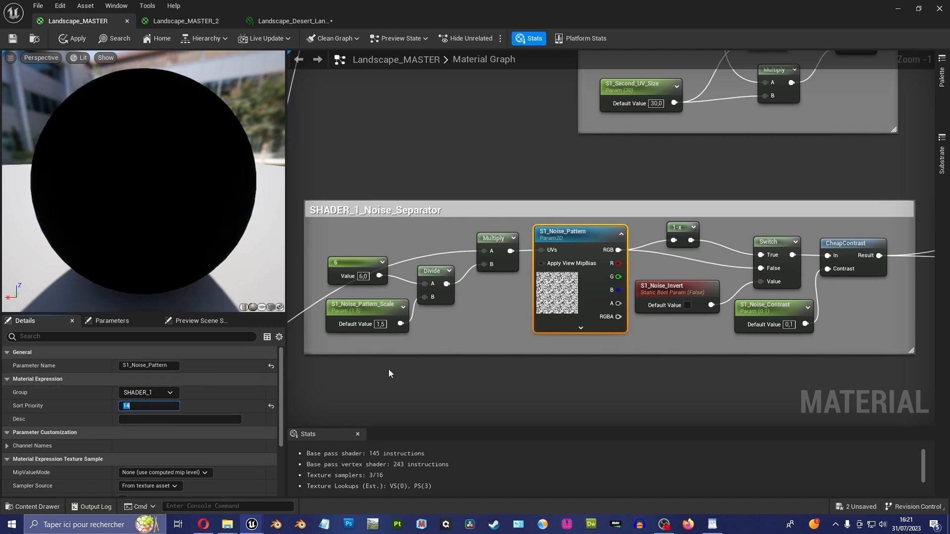
pyautogui.moveTo(421, 371); pyautogui.dragTo(412, 368, button='right')
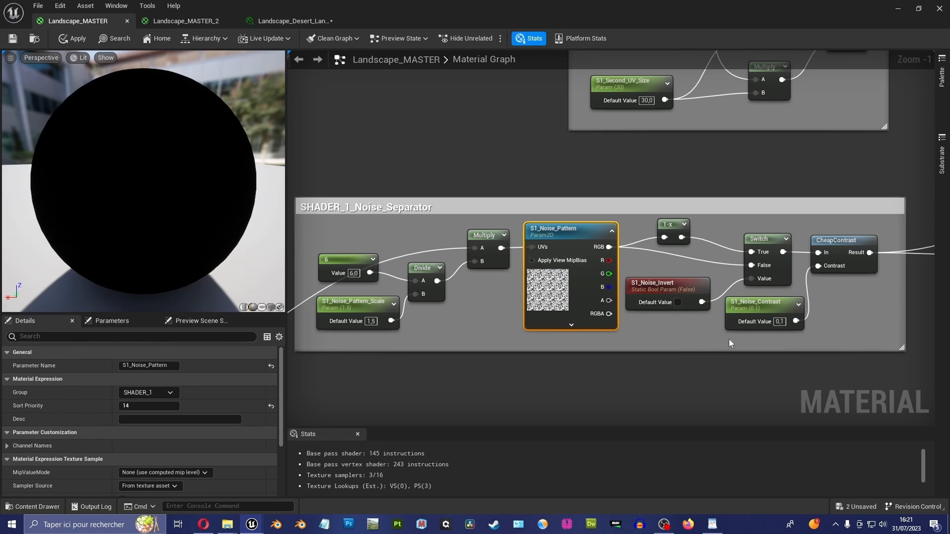
# Raise the sort priority of S1_Noise_Pattern_Scale and set the sort priority of S1_Noise_Contrast to 16.
pyautogui.click(376, 309)
pyautogui.click(147, 421)
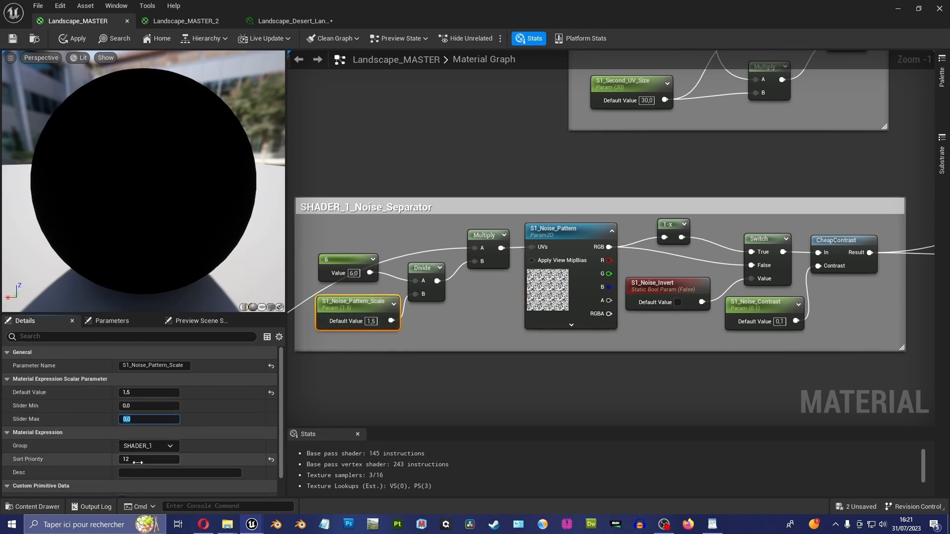
pyautogui.click(754, 317)
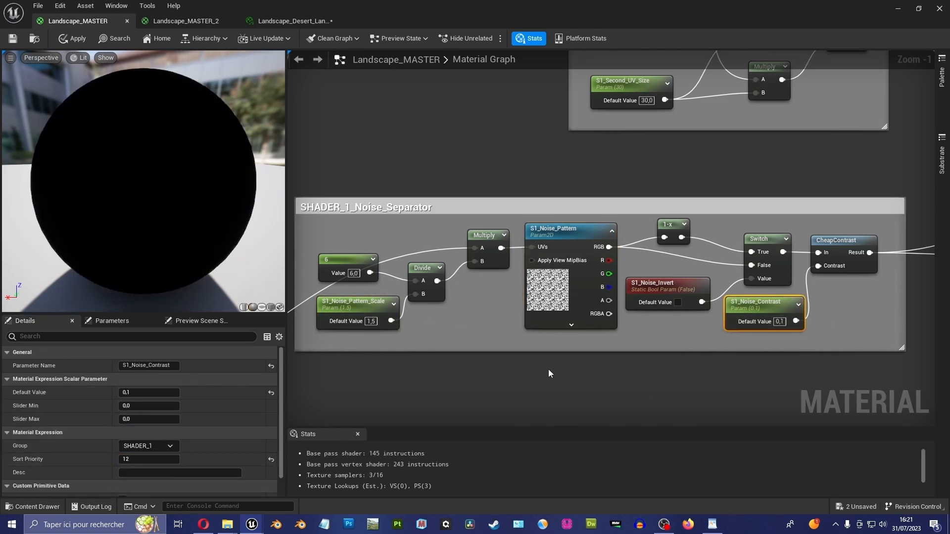
pyautogui.click(147, 459)
pyautogui.write('16')
pyautogui.press('Return')
pyautogui.moveTo(727, 161); pyautogui.dragTo(575, 255, button='right')
pyautogui.moveTo(698, 213); pyautogui.dragTo(586, 262, button='right')
pyautogui.scroll(-2, 638, 276)
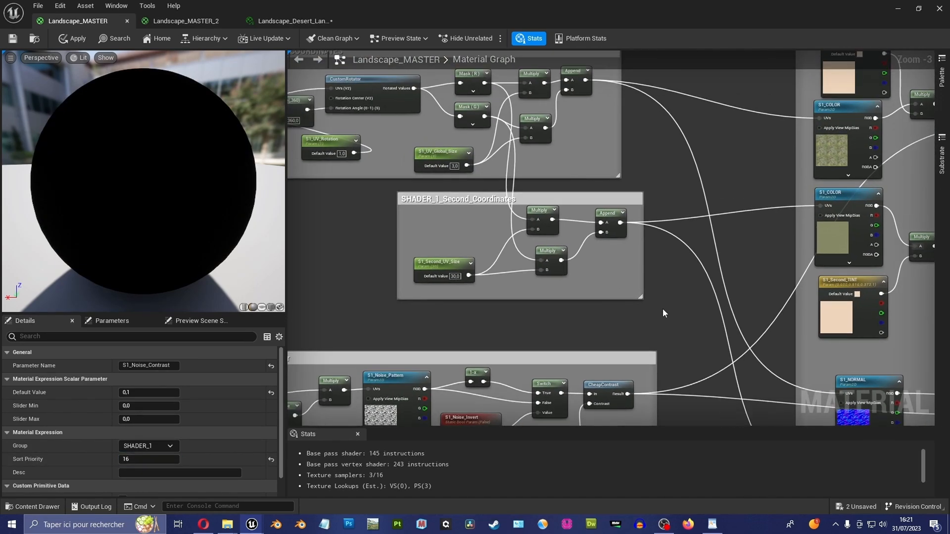
# Set the sort priority of S1_Second_UV_Size to 16 and check the S1_Second_TINT parameter's group and sort priority.
pyautogui.moveTo(663, 307); pyautogui.dragTo(650, 312, button='right')
pyautogui.scroll(2, 465, 318)
pyautogui.click(446, 265)
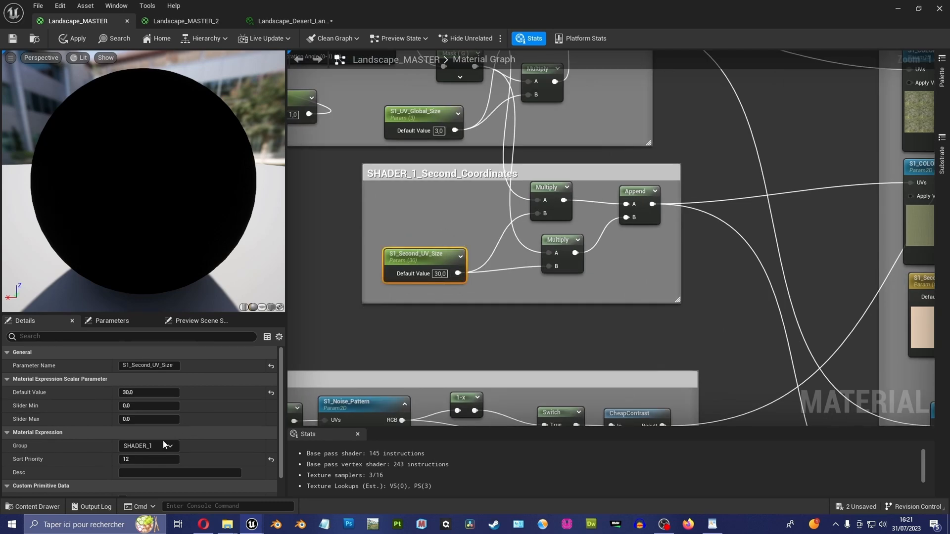
pyautogui.click(143, 460)
pyautogui.write('16')
pyautogui.press('Return')
pyautogui.moveTo(621, 333); pyautogui.dragTo(435, 333, button='right')
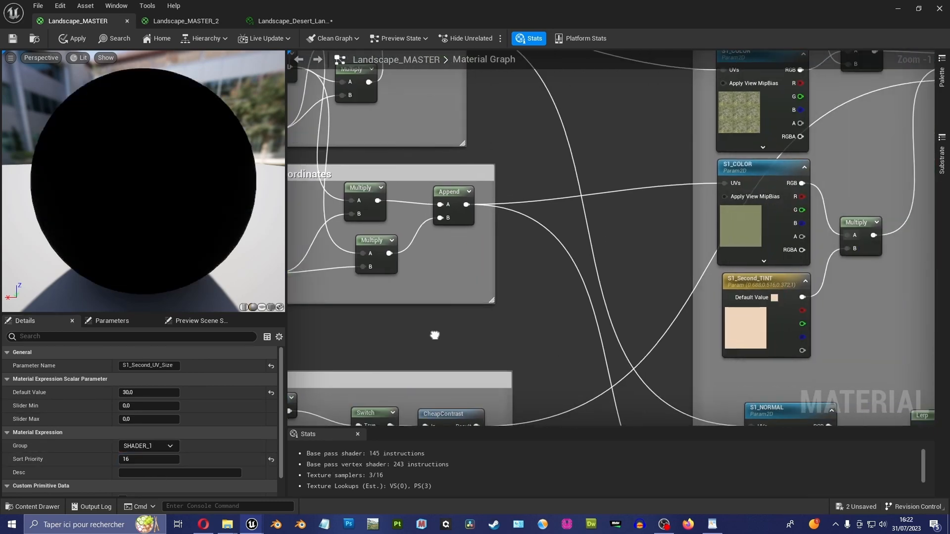
pyautogui.moveTo(559, 261); pyautogui.dragTo(455, 258, button='right')
pyautogui.click(622, 286)
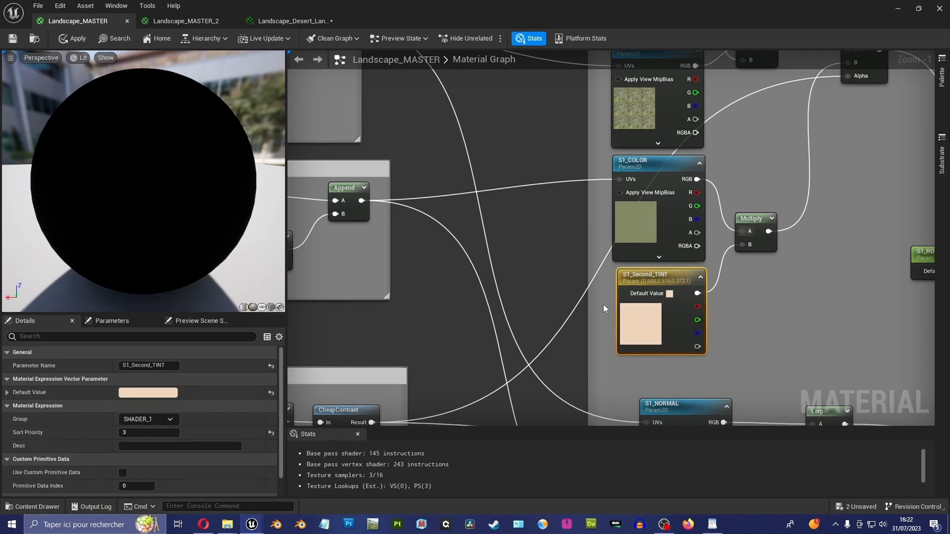
# In the Landscape_Desert instance, enable the overrides for S1_Second_TINT, S1_Noise_Pattern, S1_Noise_Contrast, S1_Second_UV_Size and S1_Noise_Invert.
pyautogui.click(296, 22)
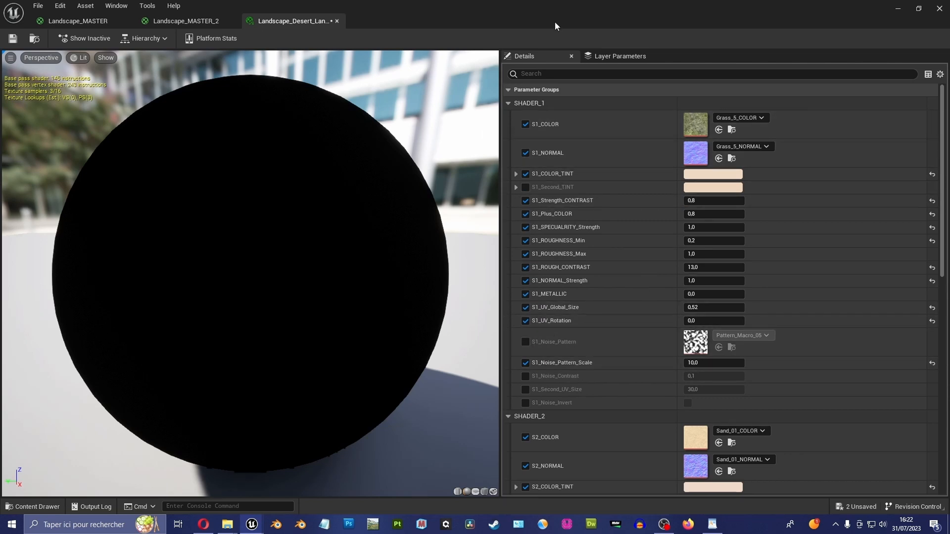
pyautogui.click(526, 187)
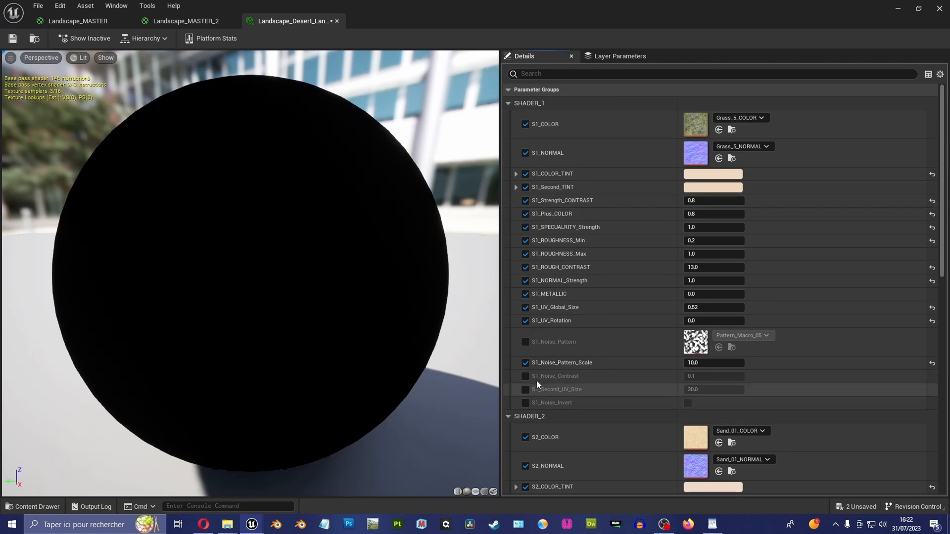
pyautogui.click(526, 342)
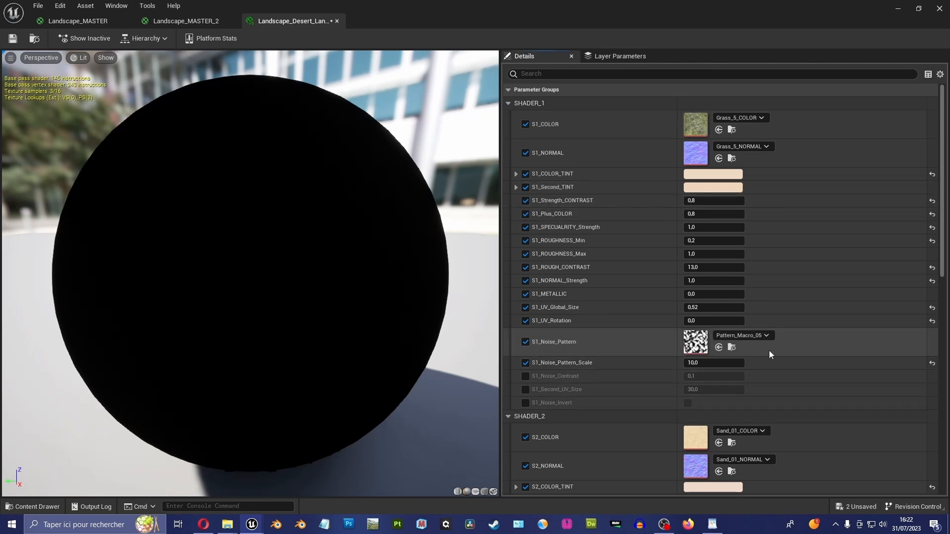
pyautogui.click(526, 377)
pyautogui.click(526, 390)
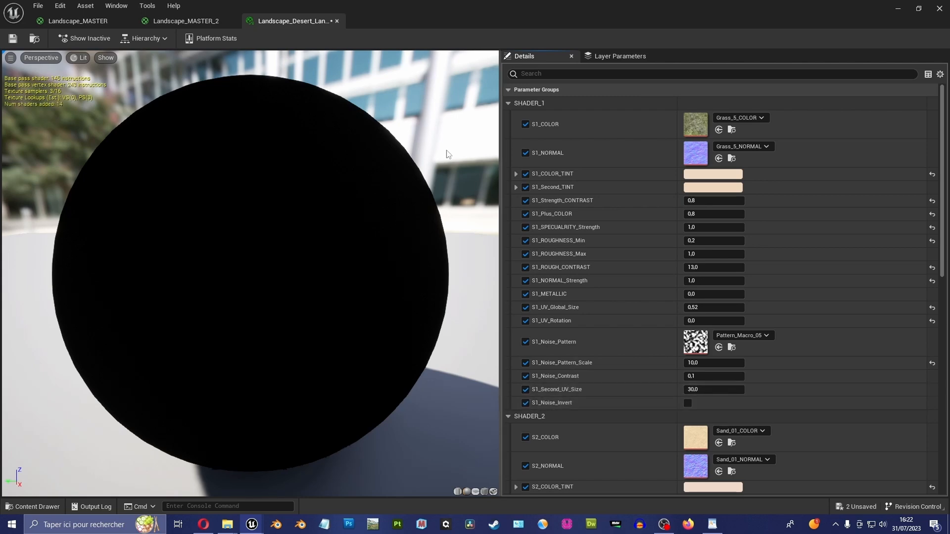
# Set S1_Second_UV_Size to 0,52 and arrange the instance editor window beside the level's landscape view.
pyautogui.moveTo(506, 10); pyautogui.dragTo(0, 104)
pyautogui.moveTo(270, 202)
pyautogui.mouseDown(button='right')
pyautogui.moveTo(203, 192)
pyautogui.moveTo(290, 191)
pyautogui.moveTo(269, 185)
pyautogui.moveTo(355, 211)
pyautogui.moveTo(235, 198)
pyautogui.moveTo(257, 211)
pyautogui.mouseUp(button='right')
pyautogui.moveTo(0, 105); pyautogui.dragTo(463, 33)
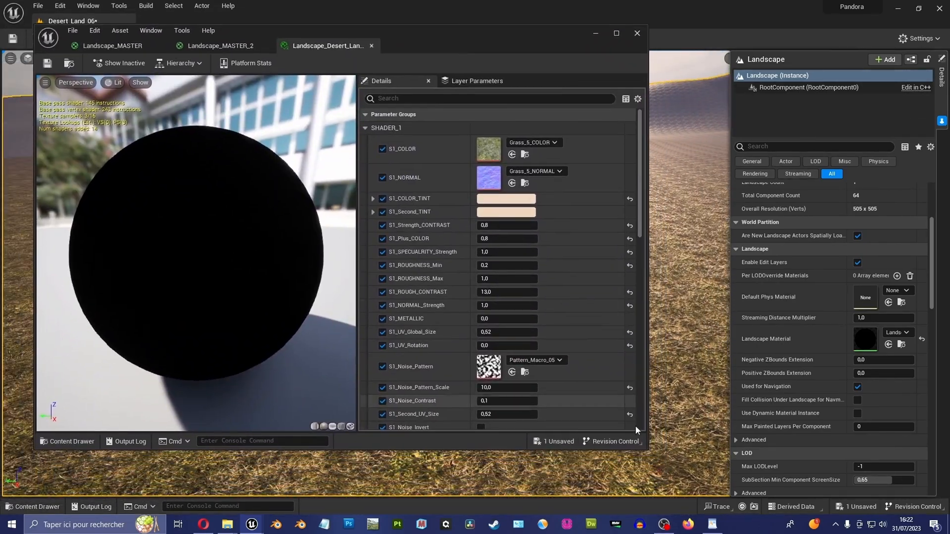
pyautogui.moveTo(656, 459); pyautogui.dragTo(723, 511)
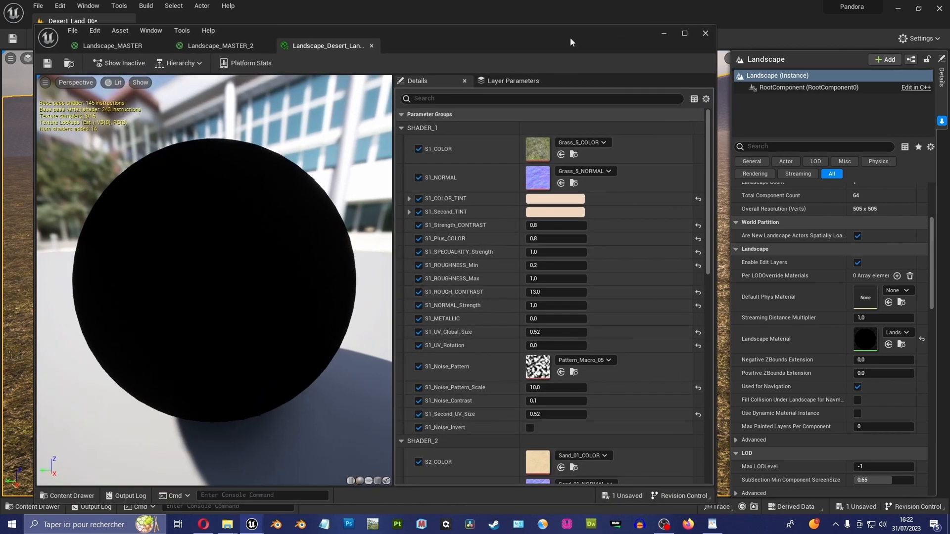
pyautogui.moveTo(557, 34); pyautogui.dragTo(163, 29)
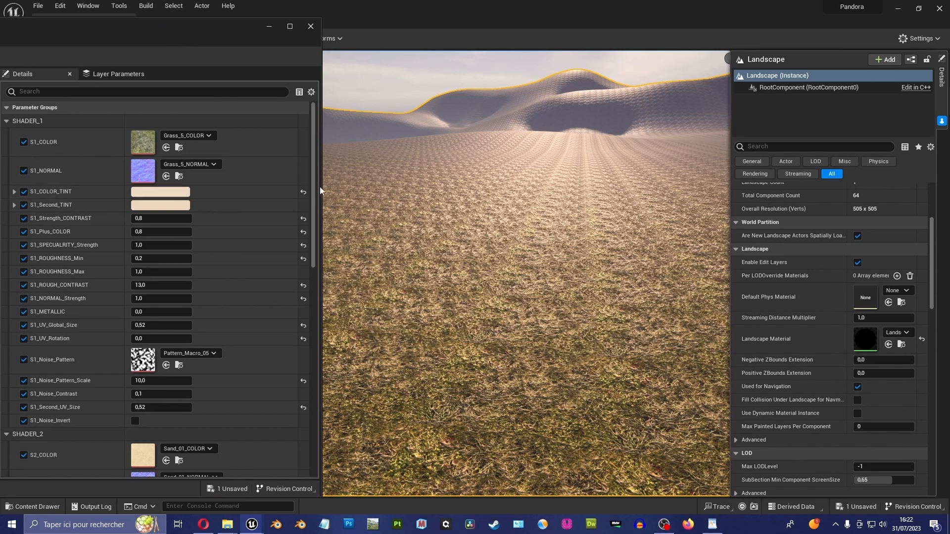
pyautogui.moveTo(322, 186); pyautogui.dragTo(279, 183)
pyautogui.moveTo(79, 24); pyautogui.dragTo(104, 22)
pyautogui.moveTo(554, 152); pyautogui.dragTo(532, 133, button='right')
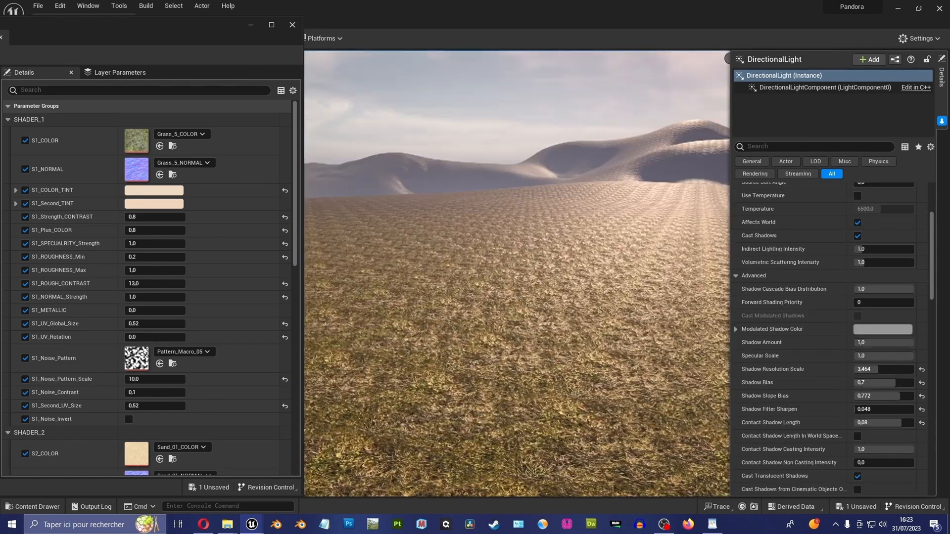
# Set S1_Second_TINT to a bright orange-red and inspect the noise distribution on the landscape.
pyautogui.click(148, 203)
pyautogui.moveTo(253, 302); pyautogui.dragTo(292, 248)
pyautogui.click(292, 449)
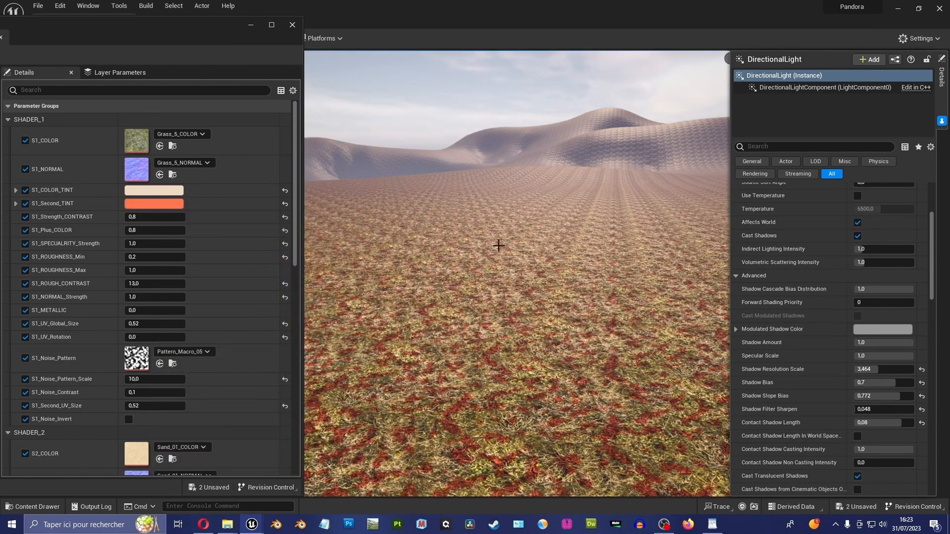
pyautogui.moveTo(499, 246); pyautogui.dragTo(499, 242, button='right')
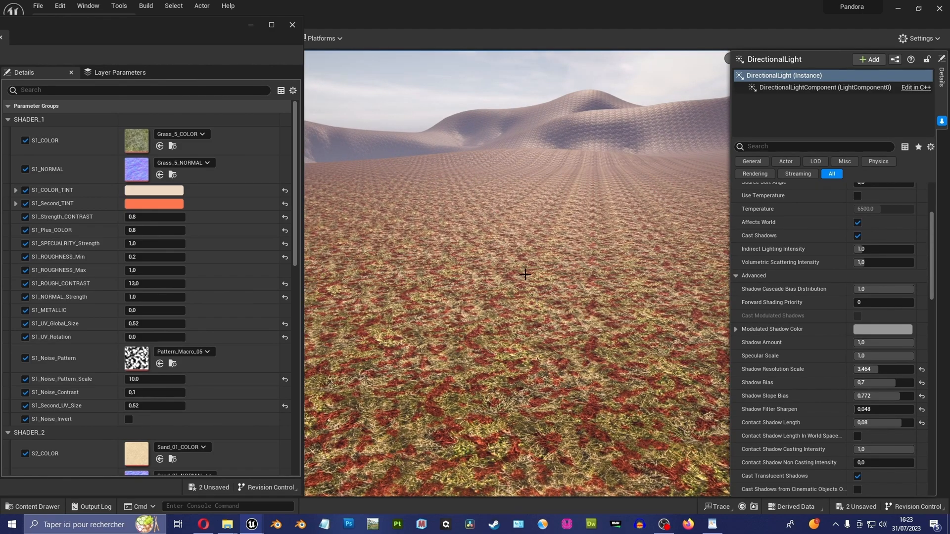
pyautogui.moveTo(499, 243); pyautogui.dragTo(515, 258, button='right')
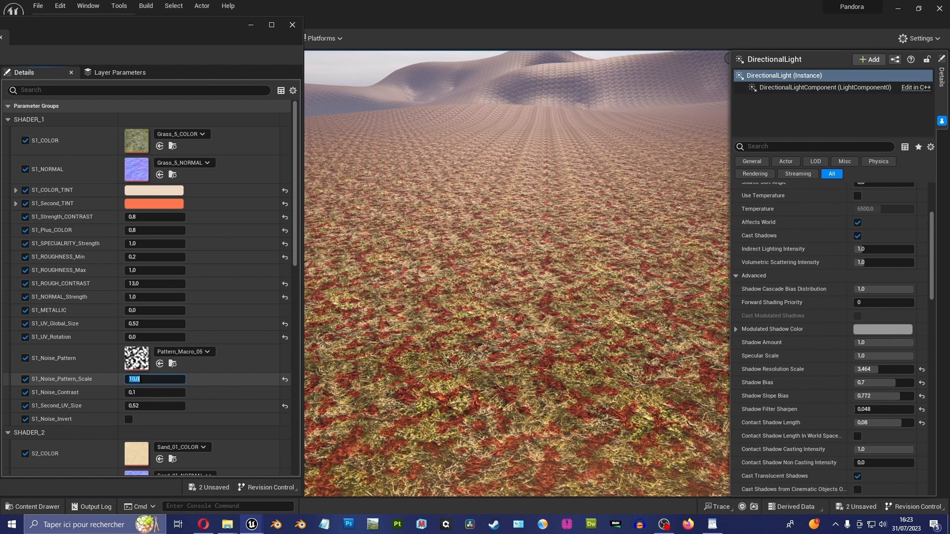
# Try S1_Noise_Pattern_Scale at 1, 0,44, 2 and 50, and settle on 70.
pyautogui.press('Return')
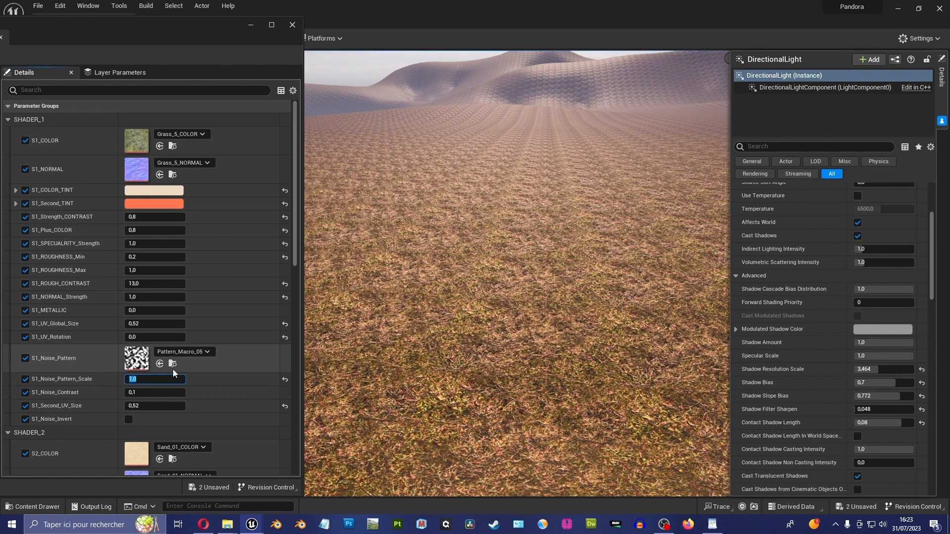
pyautogui.write('0,44')
pyautogui.press('Return')
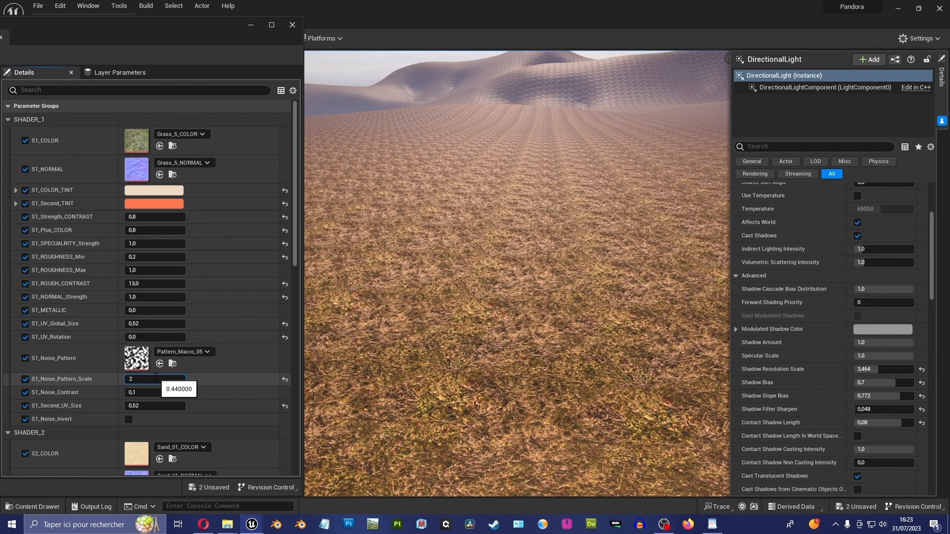
pyautogui.press('Return')
pyautogui.write('50')
pyautogui.press('Return')
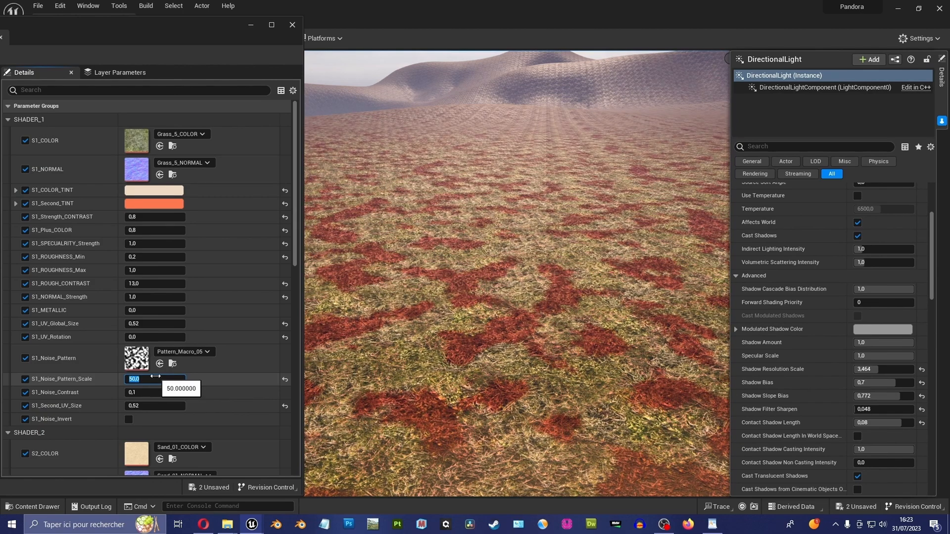
pyautogui.moveTo(396, 306)
pyautogui.mouseDown(button='right')
pyautogui.moveTo(397, 286)
pyautogui.moveTo(417, 288)
pyautogui.moveTo(410, 298)
pyautogui.mouseUp(button='right')
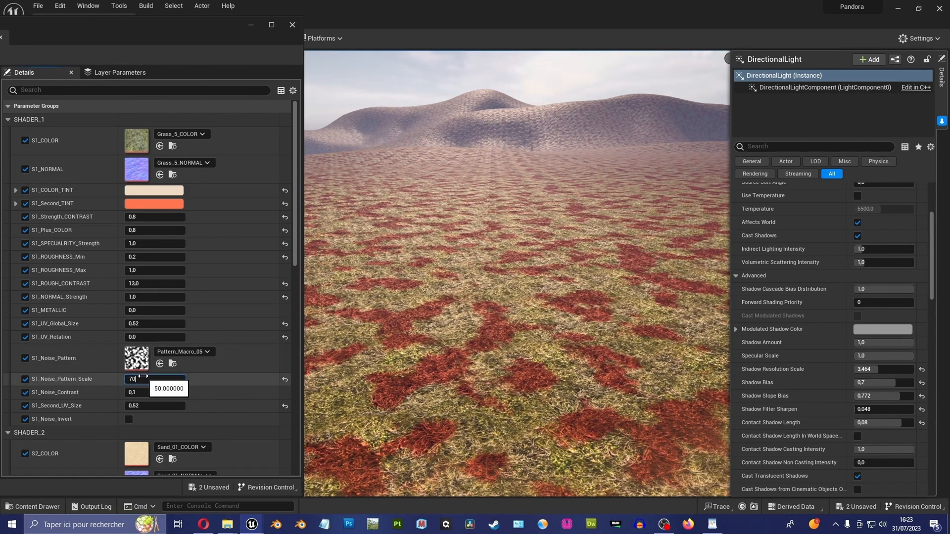
pyautogui.press('Return')
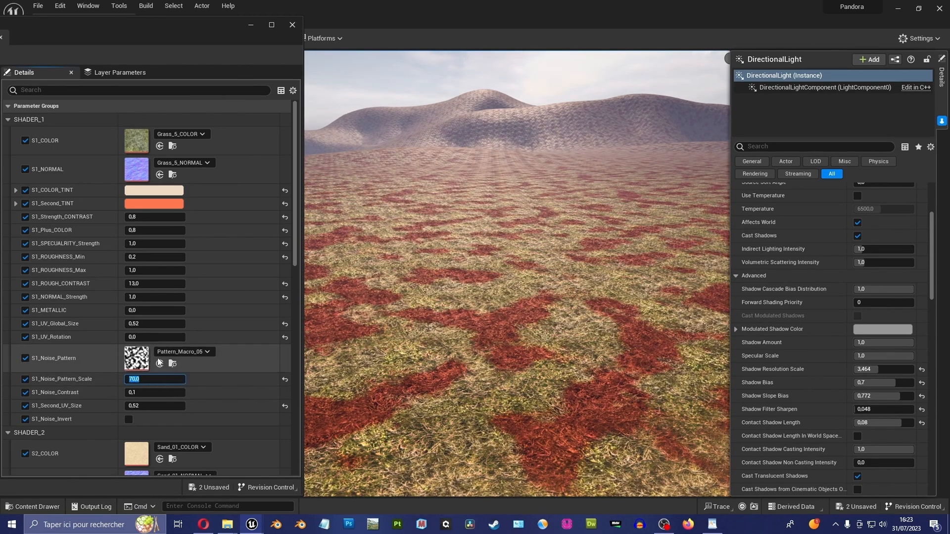
pyautogui.moveTo(416, 292); pyautogui.dragTo(399, 298, button='right')
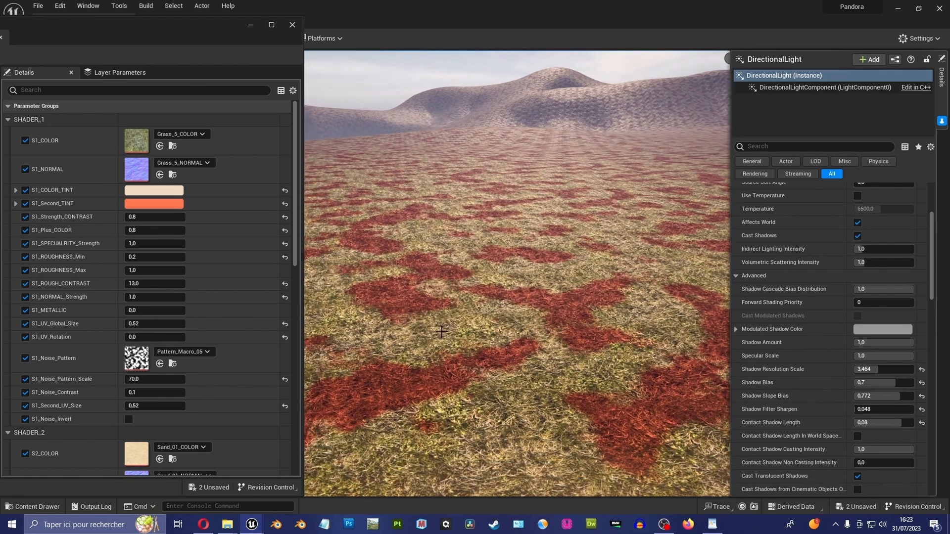
# Reset S1_Second_TINT and S1_COLOR_TINT to their default colours.
pyautogui.click(285, 203)
pyautogui.click(286, 190)
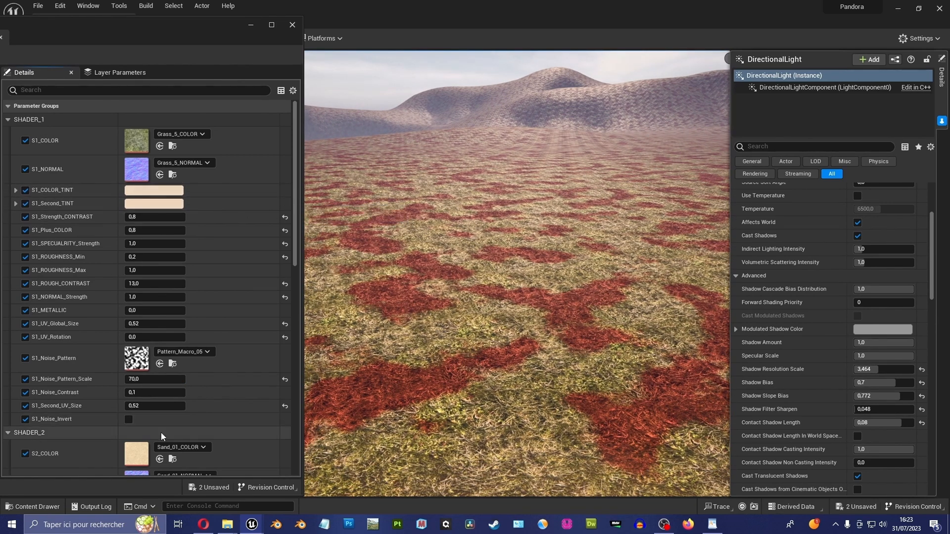
pyautogui.click(166, 204)
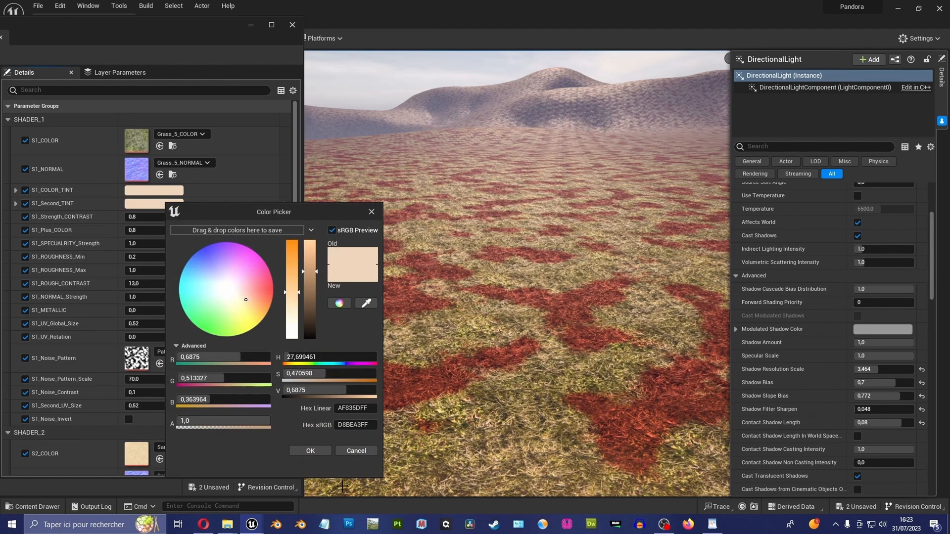
pyautogui.click(311, 451)
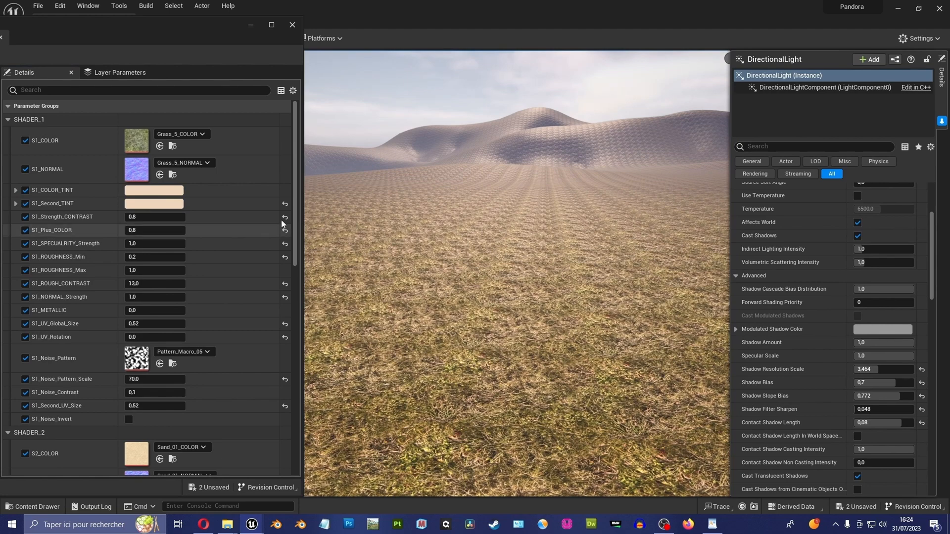
pyautogui.click(285, 204)
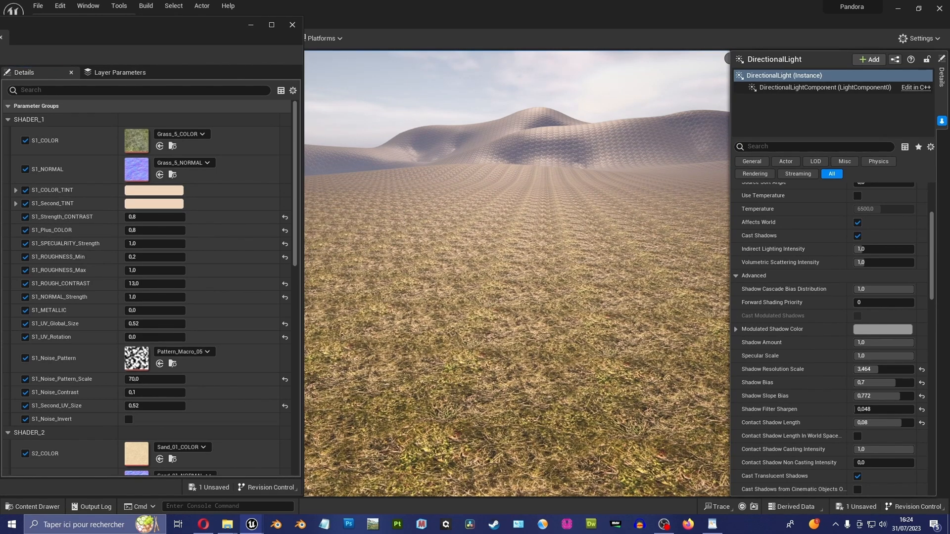
# Try S1_Second_UV_Size at 0,3 on the landscape and set it back to 0,52.
pyautogui.moveTo(508, 218); pyautogui.dragTo(631, 125, button='right')
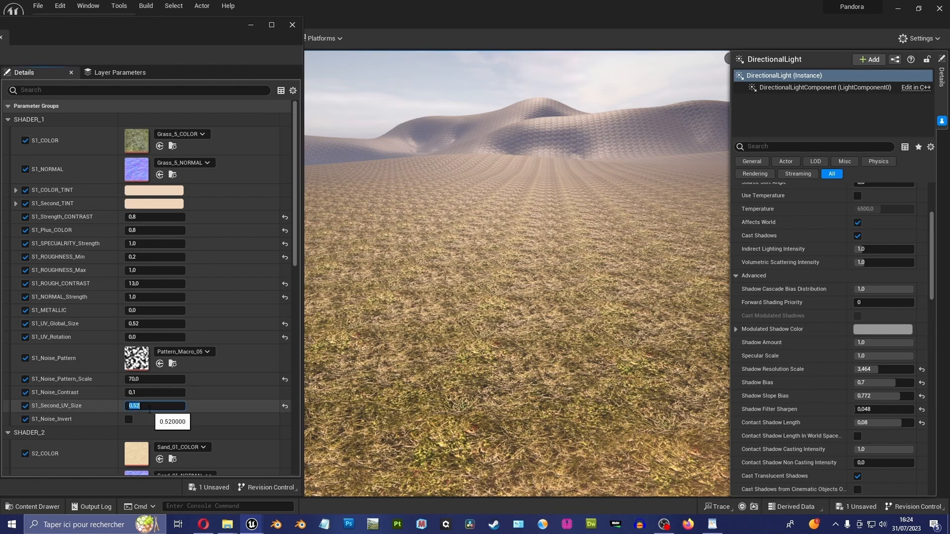
pyautogui.write('0,3')
pyautogui.press('Return')
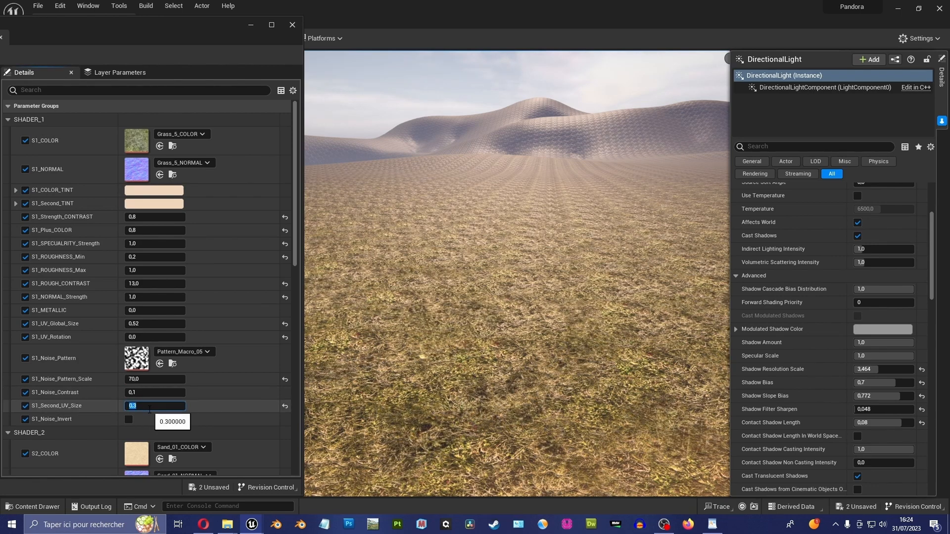
pyautogui.moveTo(549, 324); pyautogui.dragTo(588, 169, button='right')
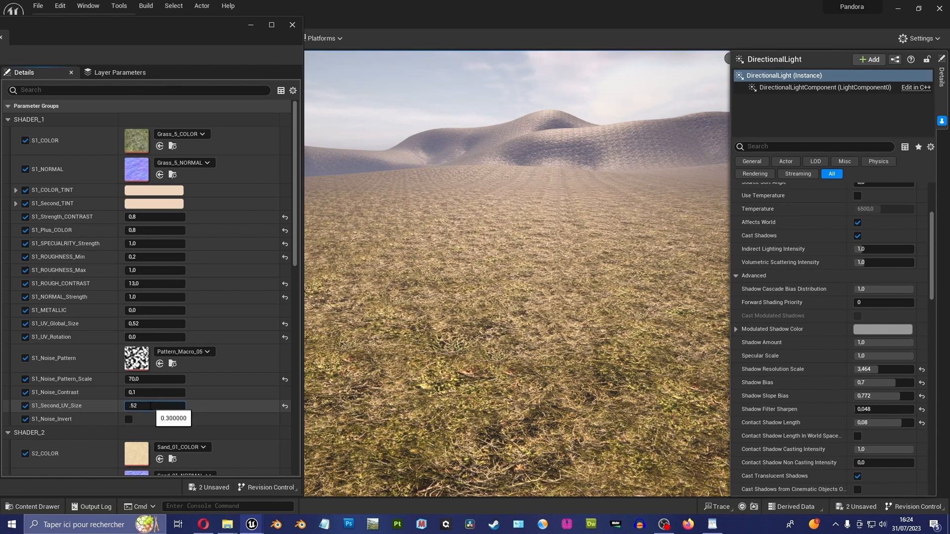
pyautogui.press('Return')
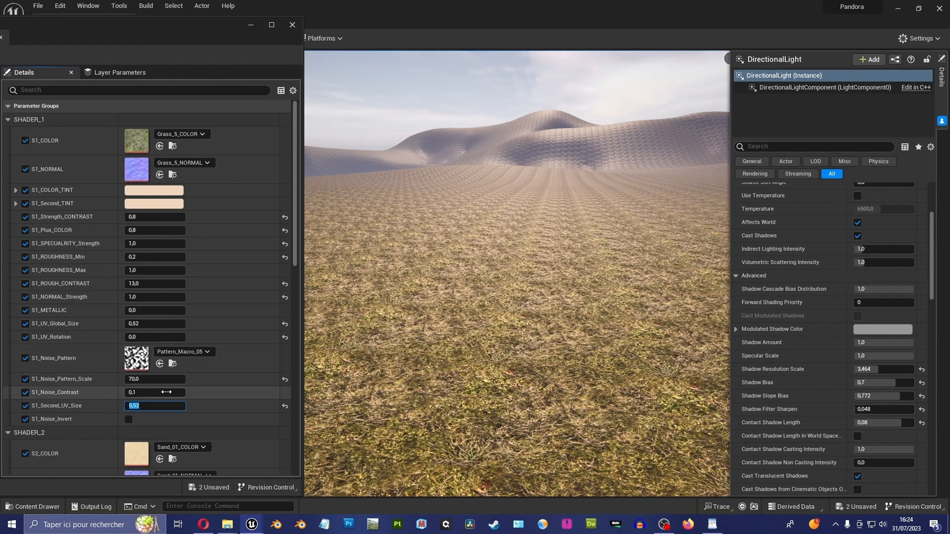
# Compare S1_Second_UV_Size at 0,3 and at 0,52 on the landscape.
pyautogui.write('.3')
pyautogui.press('Return')
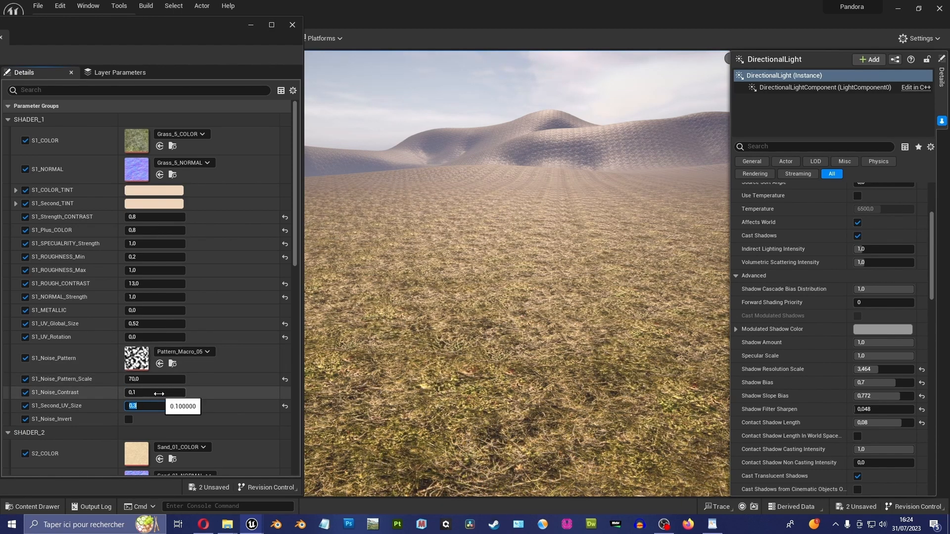
pyautogui.moveTo(560, 298); pyautogui.dragTo(614, 317, button='right')
pyautogui.scroll(8, 561, 299)
pyautogui.moveTo(600, 229); pyautogui.dragTo(554, 223, button='right')
pyautogui.moveTo(437, 239); pyautogui.dragTo(437, 248, button='right')
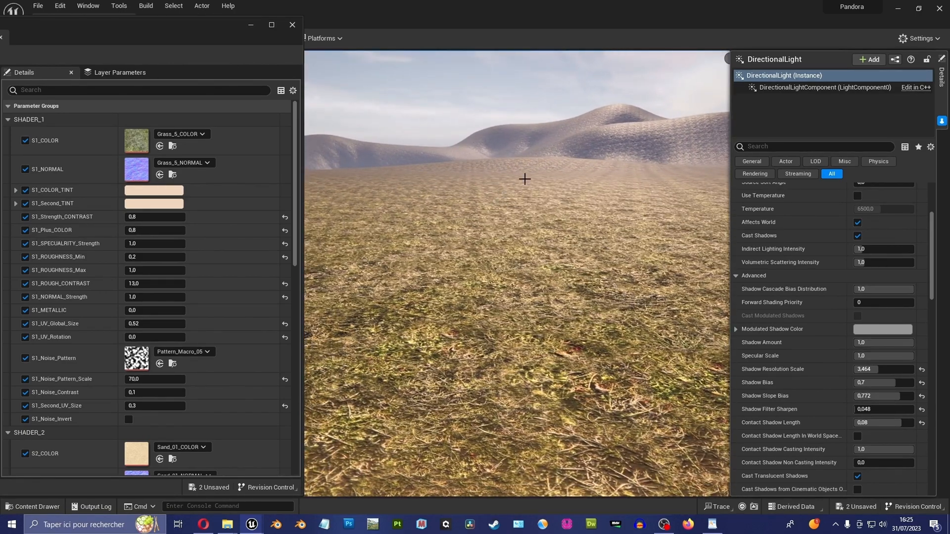
pyautogui.moveTo(622, 211)
pyautogui.mouseDown(button='right')
pyautogui.moveTo(609, 197)
pyautogui.moveTo(619, 195)
pyautogui.mouseUp(button='right')
pyautogui.moveTo(573, 174); pyautogui.dragTo(575, 178, button='right')
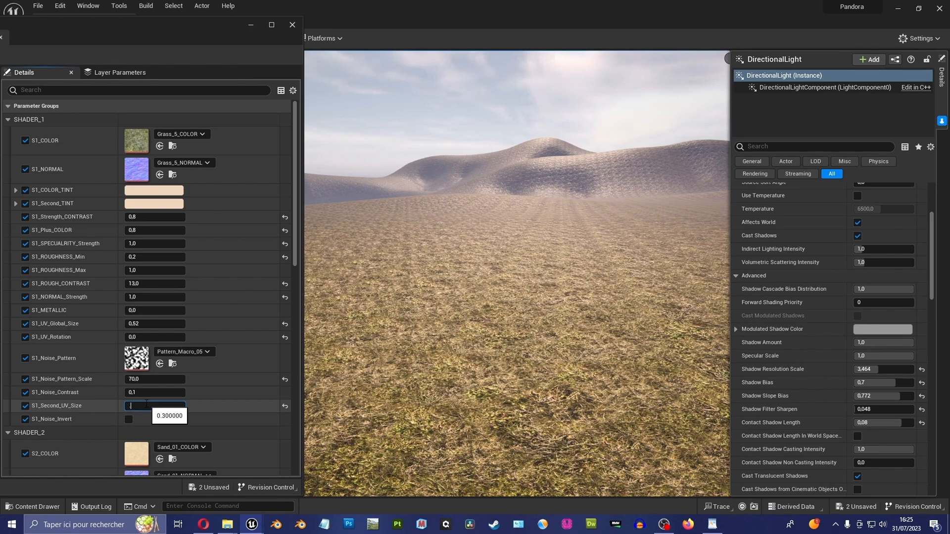
pyautogui.write('0.52')
pyautogui.press('Return')
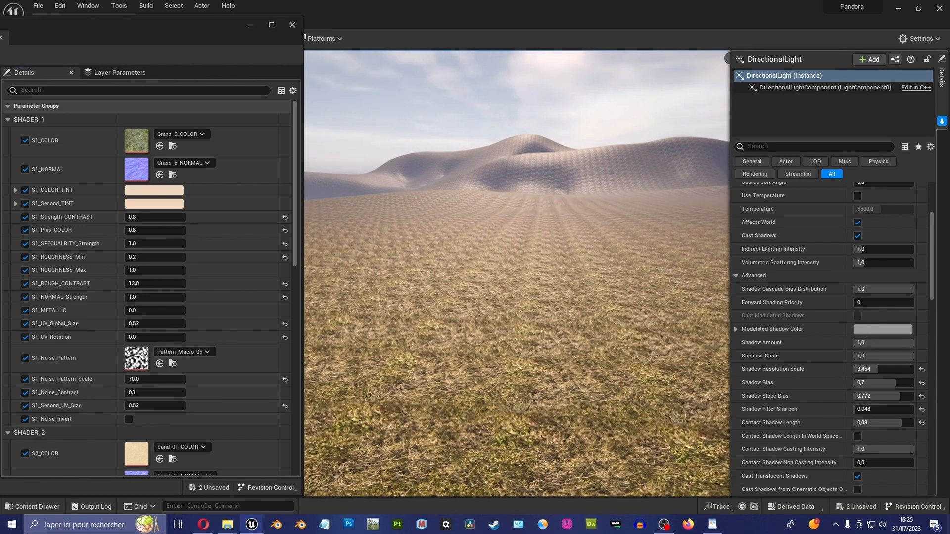
pyautogui.moveTo(491, 473); pyautogui.dragTo(490, 473, button='right')
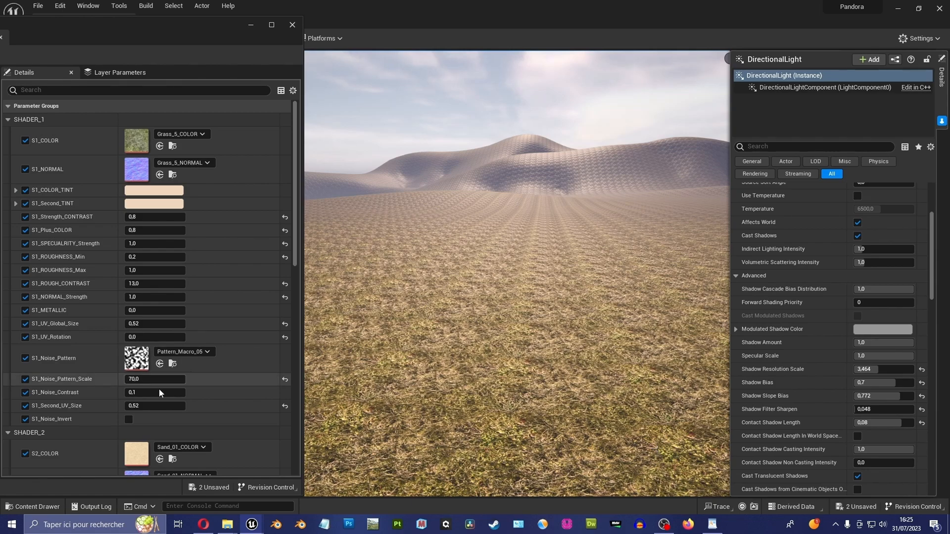
# Set S1_Noise_Pattern_Scale to 100 and S1_Second_UV_Size to 0,3, and save the material instance.
pyautogui.press('Return')
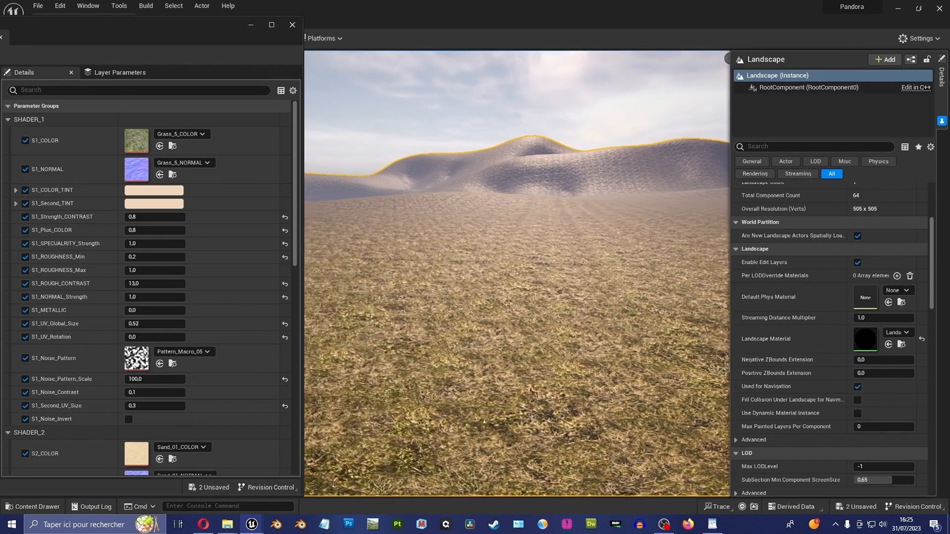
pyautogui.moveTo(516, 340); pyautogui.dragTo(517, 340, button='right')
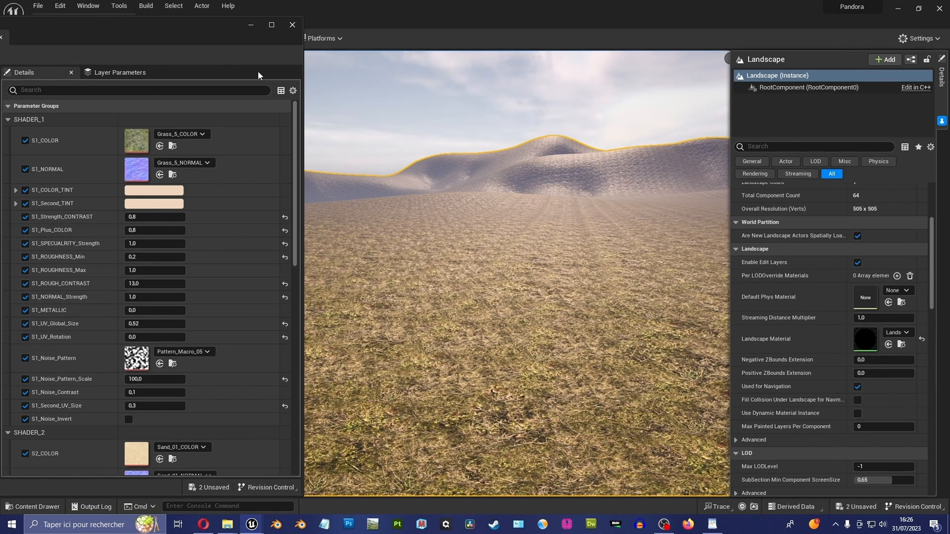
pyautogui.moveTo(143, 40); pyautogui.dragTo(113, 44)
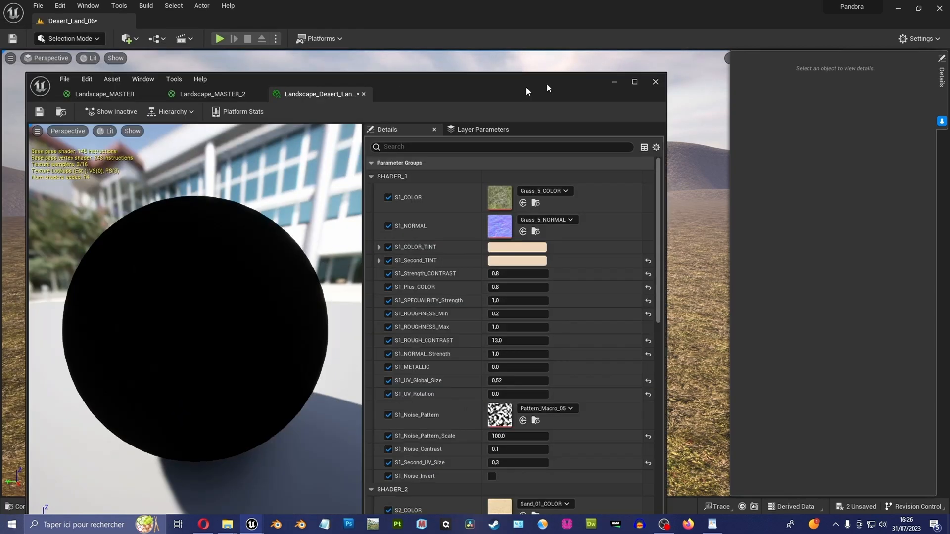
pyautogui.moveTo(527, 87); pyautogui.dragTo(589, 74)
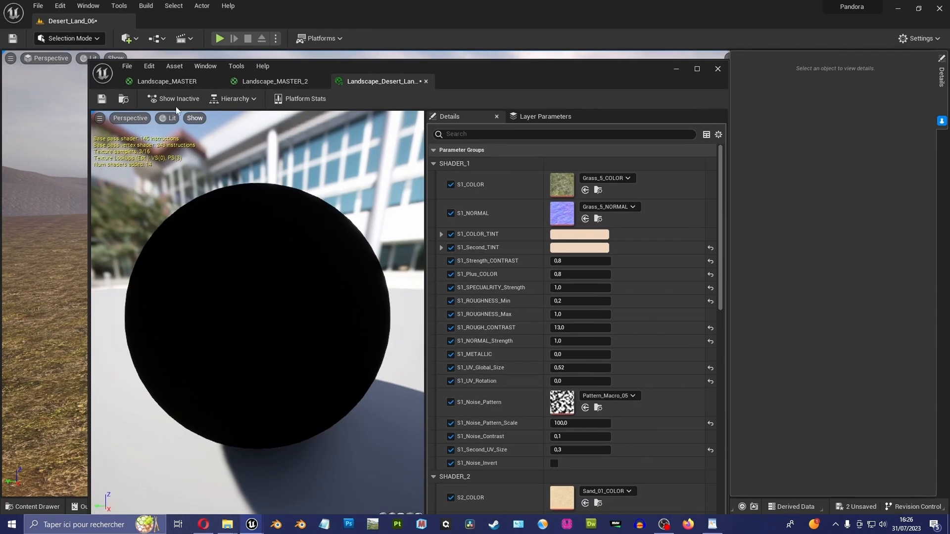
pyautogui.hotkey('ctrl', 's')
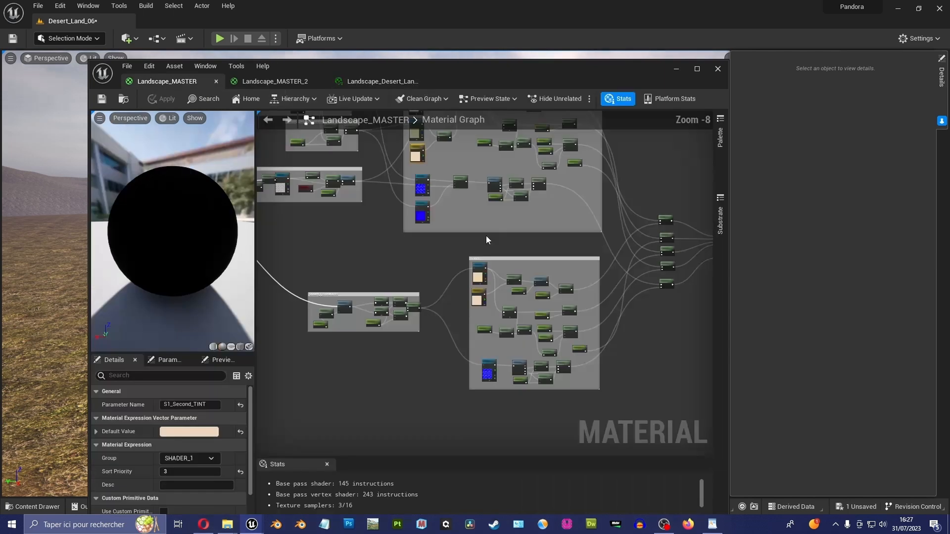
# In Landscape_MASTER, move the coordinates group feeding SHADER_2 away from it and place its Append node inside the group's comment box.
pyautogui.moveTo(487, 234); pyautogui.dragTo(541, 353, button='right')
pyautogui.moveTo(565, 274); pyautogui.dragTo(527, 256, button='right')
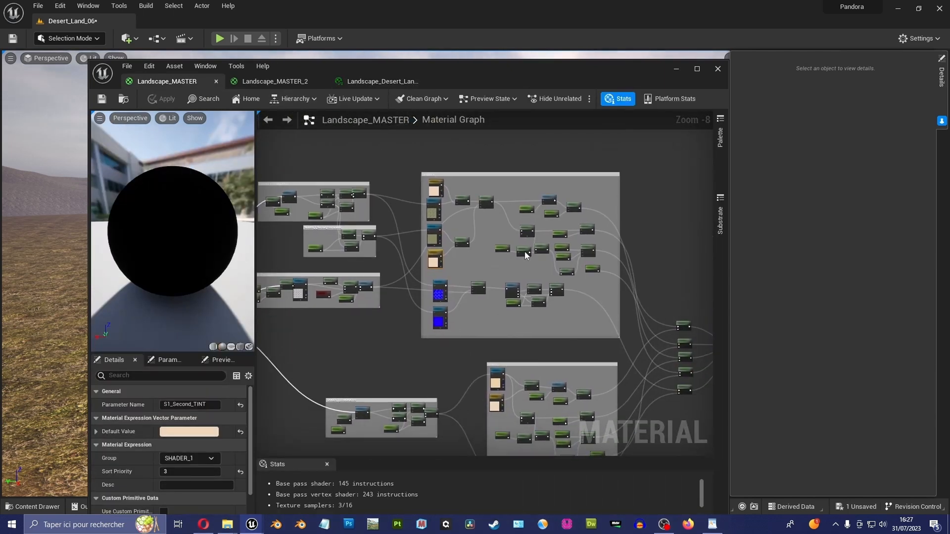
pyautogui.moveTo(375, 173); pyautogui.dragTo(429, 177, button='right')
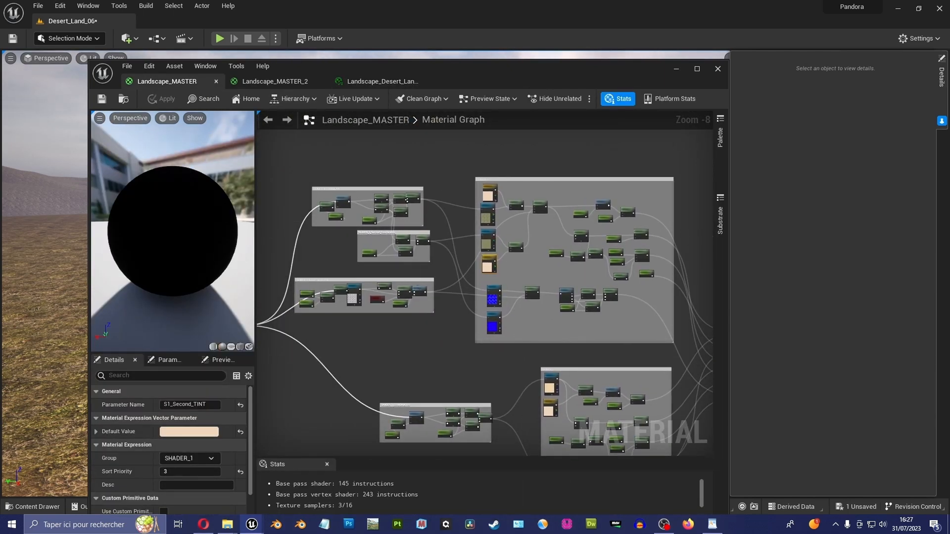
pyautogui.moveTo(589, 347); pyautogui.dragTo(562, 245, button='right')
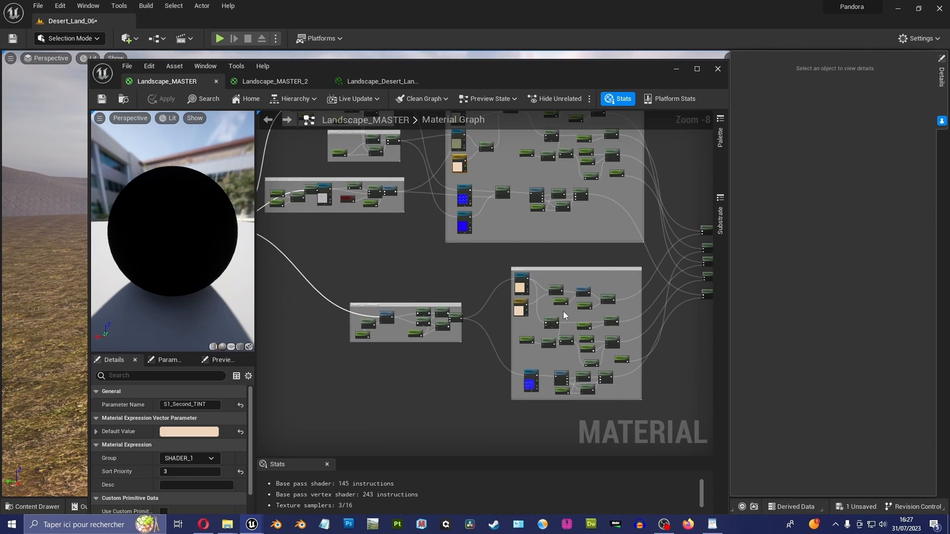
pyautogui.scroll(1, 495, 317)
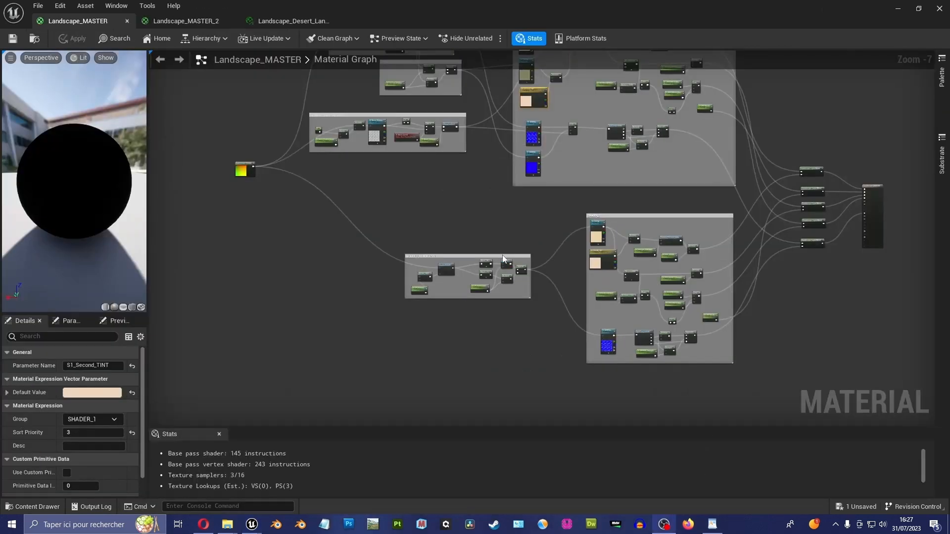
pyautogui.moveTo(504, 258); pyautogui.dragTo(416, 265)
pyautogui.scroll(5, 472, 263)
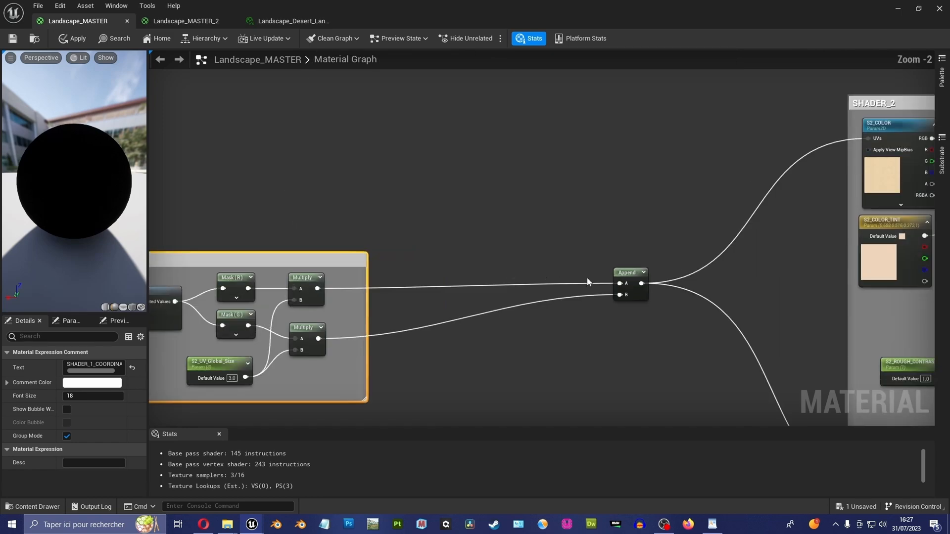
pyautogui.moveTo(626, 273); pyautogui.dragTo(345, 301)
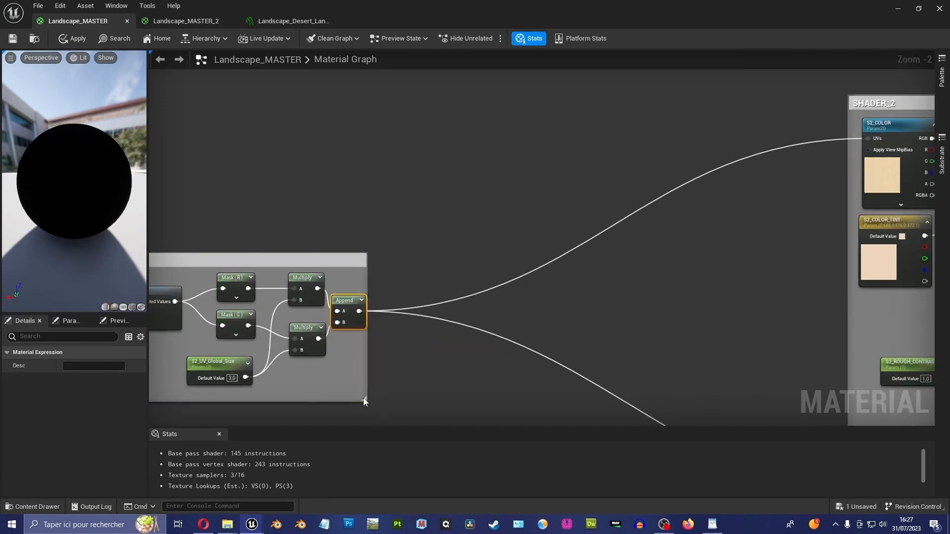
# Duplicate S2_UV_Global_Size with its two Multiply nodes and Append below the SHADER_2 coordinates group, feeding the copies from the R and G masks.
pyautogui.scroll(-3, 364, 399)
pyautogui.moveTo(387, 223); pyautogui.dragTo(488, 339, button='right')
pyautogui.moveTo(426, 366); pyautogui.dragTo(490, 148, button='right')
pyautogui.keyDown('ctrl'); pyautogui.click(451, 217); pyautogui.keyUp('ctrl')
pyautogui.click(456, 165)
pyautogui.hotkey('ctrl', 'c')
pyautogui.hotkey('ctrl', 'v')
pyautogui.scroll(3, 426, 357)
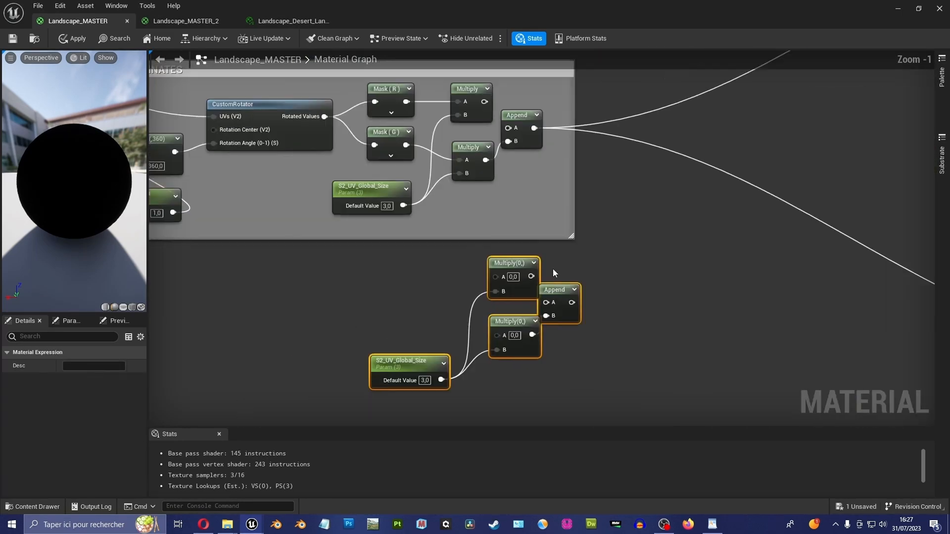
pyautogui.scroll(-4, 559, 222)
# Wrap the copied nodes in a comment named SHADER_2_Second_Coordinates and edit the sort priority of the copied size parameter.
pyautogui.write('c')
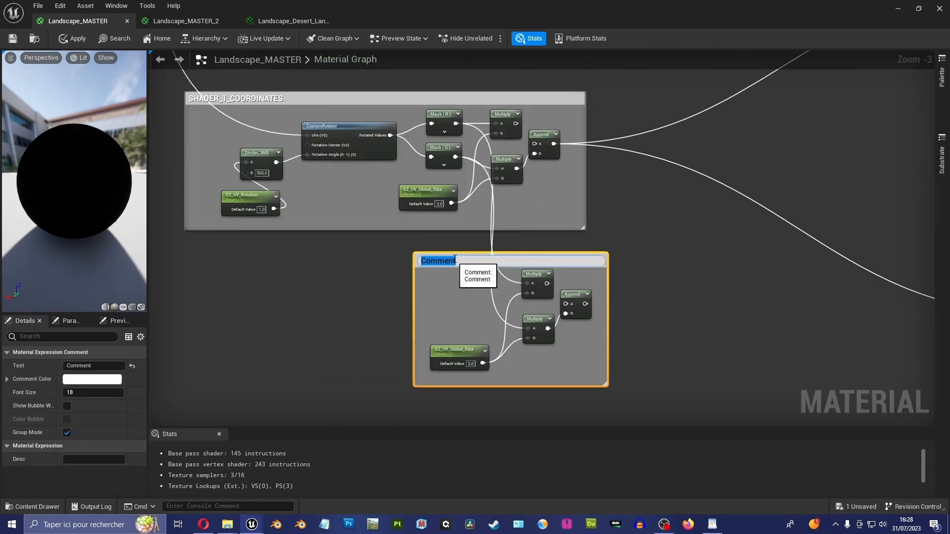
pyautogui.write('SHADER_1_Second_Coordinates')
pyautogui.press('Return')
pyautogui.scroll(-3, 455, 260)
pyautogui.scroll(3, 563, 343)
pyautogui.click(459, 251)
pyautogui.click(93, 459)
pyautogui.click(498, 296)
# Make room inside the SHADER_2 comment box and duplicate the S2_COLOR, S2_COLOR_TINT and S2_NORMAL nodes there.
pyautogui.scroll(-3, 498, 295)
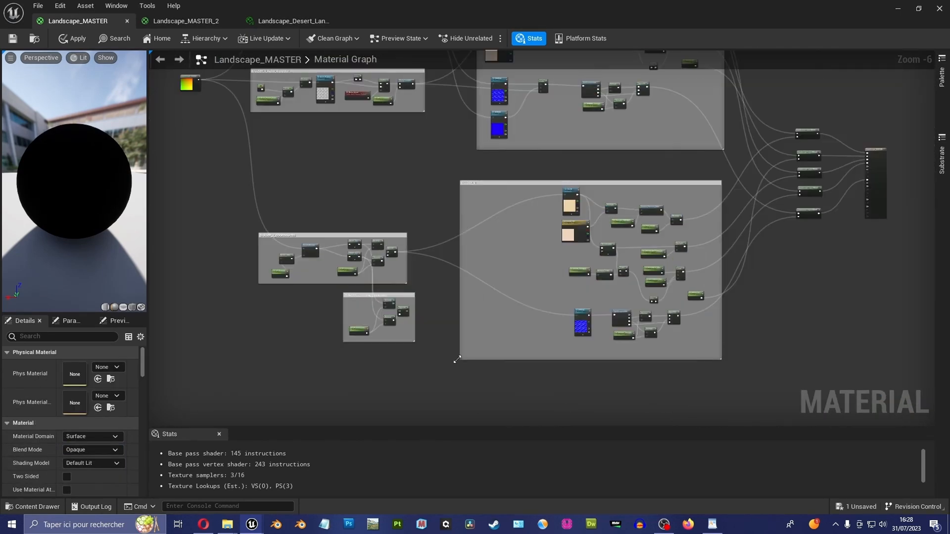
pyautogui.moveTo(457, 360); pyautogui.dragTo(467, 360)
pyautogui.scroll(3, 609, 297)
pyautogui.moveTo(533, 193); pyautogui.dragTo(457, 344)
pyautogui.scroll(-2, 555, 343)
pyautogui.moveTo(586, 181); pyautogui.dragTo(473, 180)
pyautogui.scroll(2, 489, 199)
pyautogui.moveTo(405, 240); pyautogui.dragTo(531, 256)
pyautogui.hotkey('ctrl', 'd')
pyautogui.moveTo(413, 291); pyautogui.dragTo(530, 268)
pyautogui.scroll(-1, 374, 284)
pyautogui.moveTo(312, 293); pyautogui.dragTo(495, 331)
pyautogui.moveTo(532, 206); pyautogui.dragTo(570, 261, button='right')
pyautogui.hotkey('ctrl', 'd')
# Blend the two S2_NORMAL textures through a Lerp and multiply the copied S2_COLOR by its copied tint.
pyautogui.moveTo(550, 220); pyautogui.dragTo(540, 274)
pyautogui.moveTo(520, 206); pyautogui.dragTo(518, 191)
pyautogui.moveTo(544, 274); pyautogui.dragTo(530, 265)
pyautogui.scroll(3, 576, 228)
pyautogui.click(572, 228)
pyautogui.moveTo(514, 181); pyautogui.dragTo(580, 247)
pyautogui.moveTo(534, 304); pyautogui.dragTo(579, 259)
pyautogui.moveTo(495, 286); pyautogui.dragTo(473, 272)
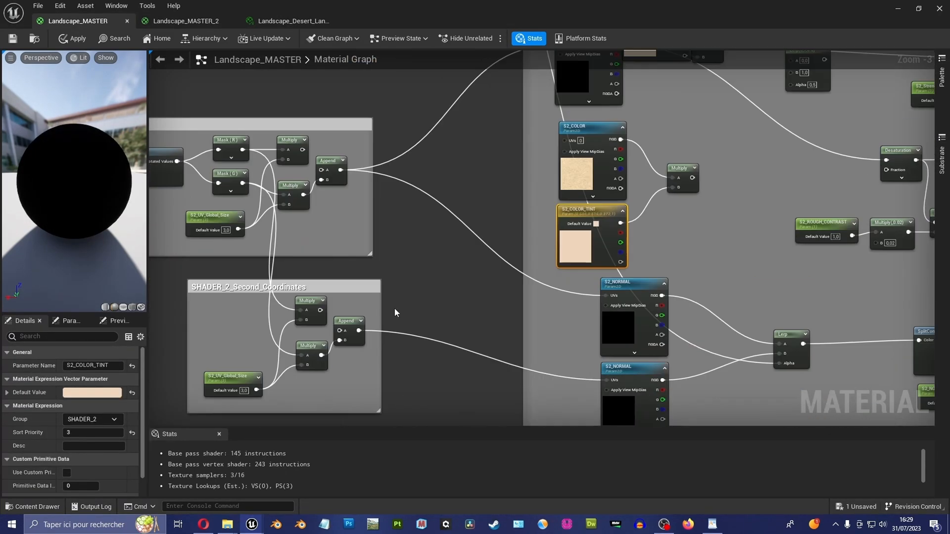
# Connect the SHADER_2_Second_Coordinates Append to the copied S2_COLOR's UVs and feed both colour Multiply results into a Lerp.
pyautogui.moveTo(348, 322); pyautogui.dragTo(352, 326)
pyautogui.moveTo(363, 334); pyautogui.dragTo(565, 140)
pyautogui.moveTo(321, 310); pyautogui.dragTo(342, 338)
pyautogui.moveTo(535, 253); pyautogui.dragTo(639, 143)
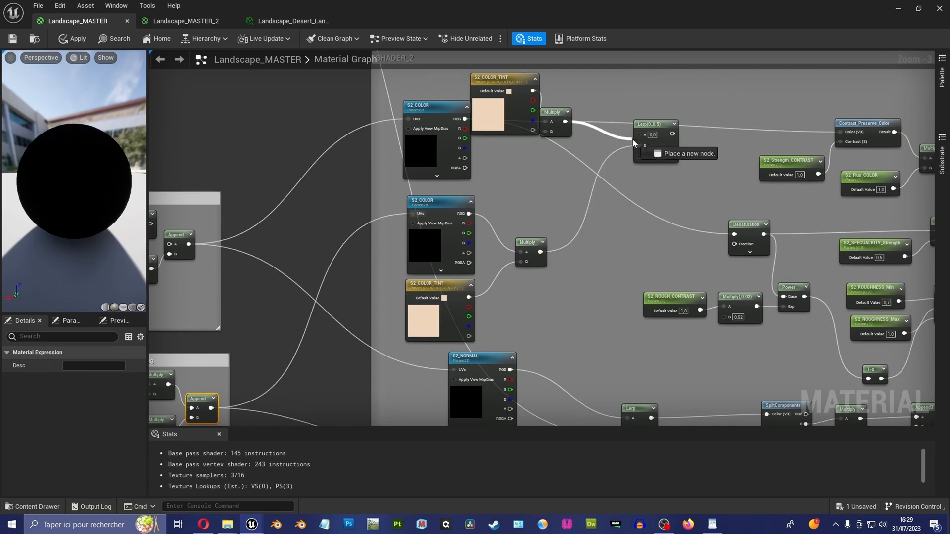
# Rename the copied tint S2_Secondary_TINT and route the colour Lerp into Contrast_Preserve_Color and Desaturation.
pyautogui.click(430, 317)
pyautogui.write('ry')
pyautogui.moveTo(604, 198); pyautogui.dragTo(587, 197, button='right')
pyautogui.moveTo(657, 132); pyautogui.dragTo(824, 131)
pyautogui.moveTo(638, 124); pyautogui.dragTo(718, 233)
pyautogui.moveTo(649, 233); pyautogui.dragTo(620, 121)
pyautogui.moveTo(535, 112); pyautogui.dragTo(558, 112)
pyautogui.moveTo(482, 78); pyautogui.dragTo(489, 75)
pyautogui.scroll(-4, 505, 196)
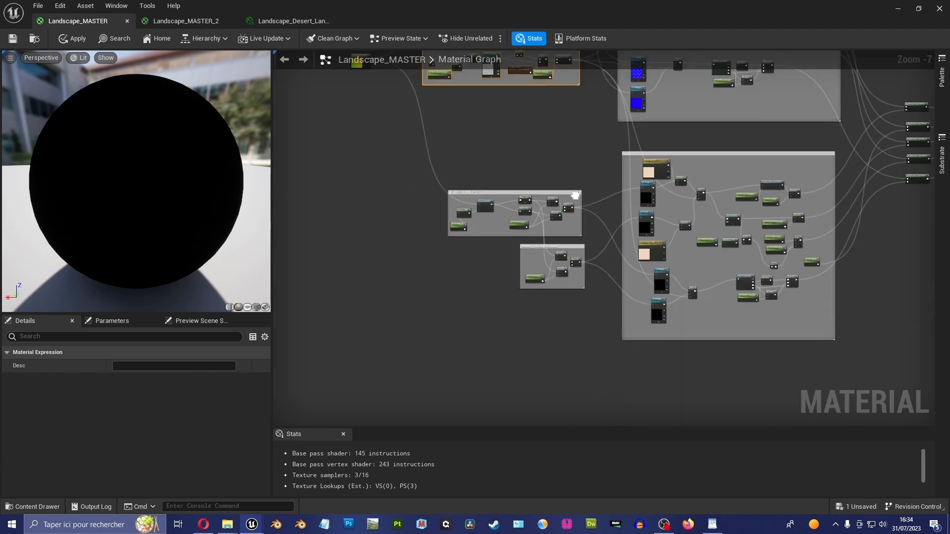
# Paste a copy of the SHADER_1_Noise_Separator group below the SHADER_2 coordinates and connect the landscape coordinates node to it.
pyautogui.moveTo(575, 195); pyautogui.dragTo(571, 172, button='right')
pyautogui.hotkey('ctrl', 'v')
pyautogui.moveTo(509, 290); pyautogui.dragTo(545, 386, button='right')
pyautogui.moveTo(394, 129); pyautogui.dragTo(439, 352)
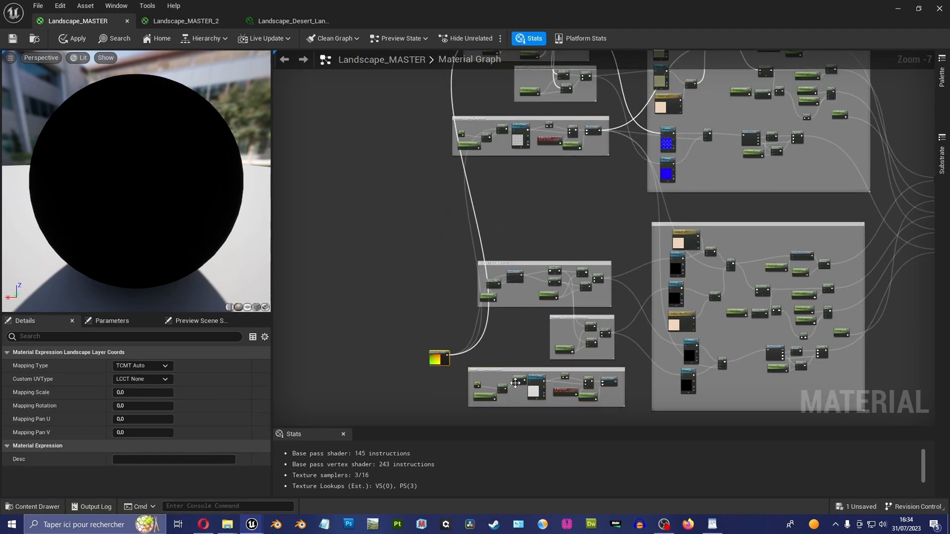
pyautogui.scroll(5, 489, 406)
pyautogui.moveTo(339, 194); pyautogui.dragTo(563, 275)
pyautogui.scroll(-4, 569, 322)
pyautogui.moveTo(496, 331); pyautogui.dragTo(433, 102)
# Connect the copied CheapContrast result to the Alpha inputs of SHADER_2's colour and normal Lerps.
pyautogui.moveTo(732, 315); pyautogui.dragTo(553, 265, button='right')
pyautogui.scroll(2, 553, 265)
pyautogui.moveTo(469, 362); pyautogui.dragTo(702, 334)
# Rename the copied noise texture parameter S2_Noise_Pattern and assign it to the SHADER_2 group.
pyautogui.moveTo(554, 348); pyautogui.dragTo(704, 231, button='right')
pyautogui.scroll(4, 441, 244)
pyautogui.click(441, 245)
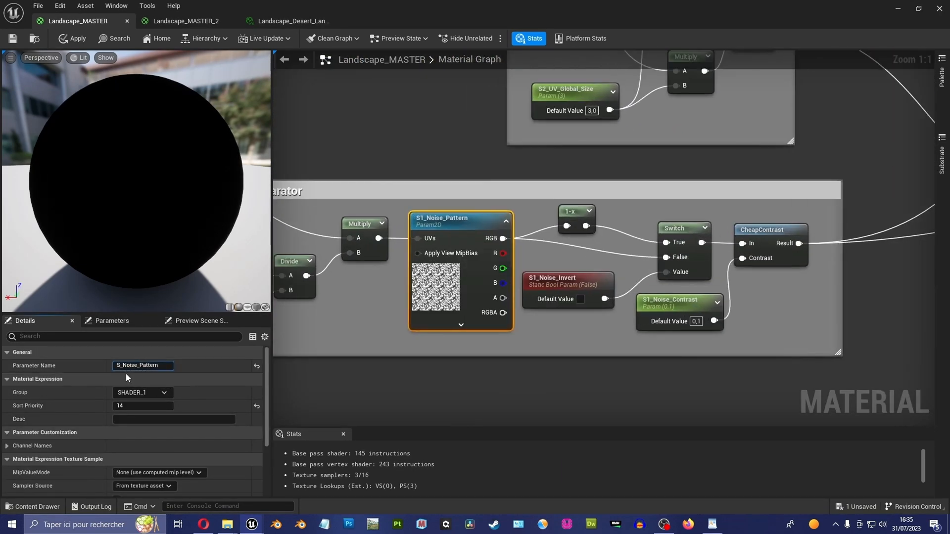
pyautogui.click(143, 393)
pyautogui.click(147, 410)
# Rename the other copied noise parameters S2_Noise_Pattern_Scale, S2_Noise_Contrast and S2_Noise_Invert.
pyautogui.moveTo(337, 317); pyautogui.dragTo(508, 301, button='right')
pyautogui.click(383, 286)
pyautogui.click(122, 366)
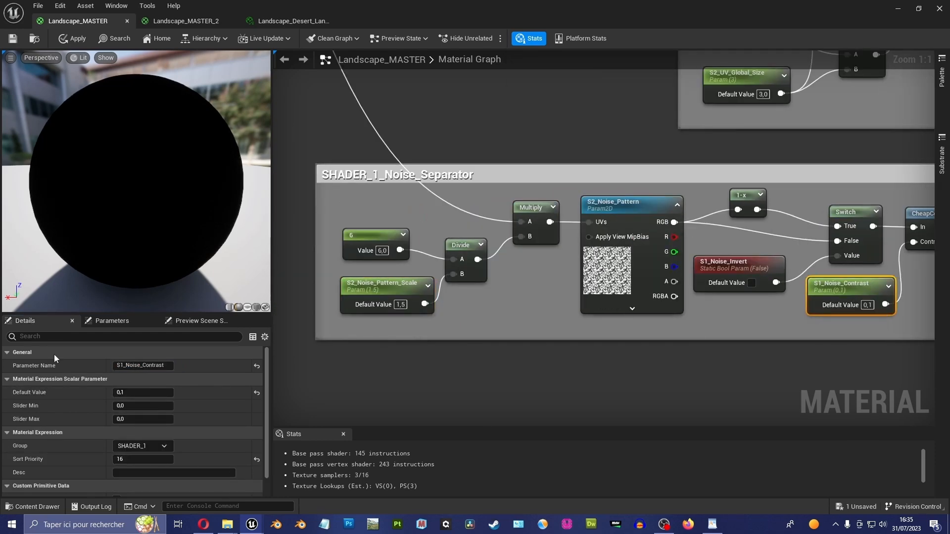
pyautogui.click(721, 265)
pyautogui.click(123, 366)
pyautogui.press('BackSpace')
pyautogui.write('2')
# Assign S2_Noise_Pattern_Scale and S2_Noise_Contrast to the SHADER_2 parameter group.
pyautogui.click(384, 288)
pyautogui.click(160, 448)
pyautogui.click(158, 463)
pyautogui.click(839, 287)
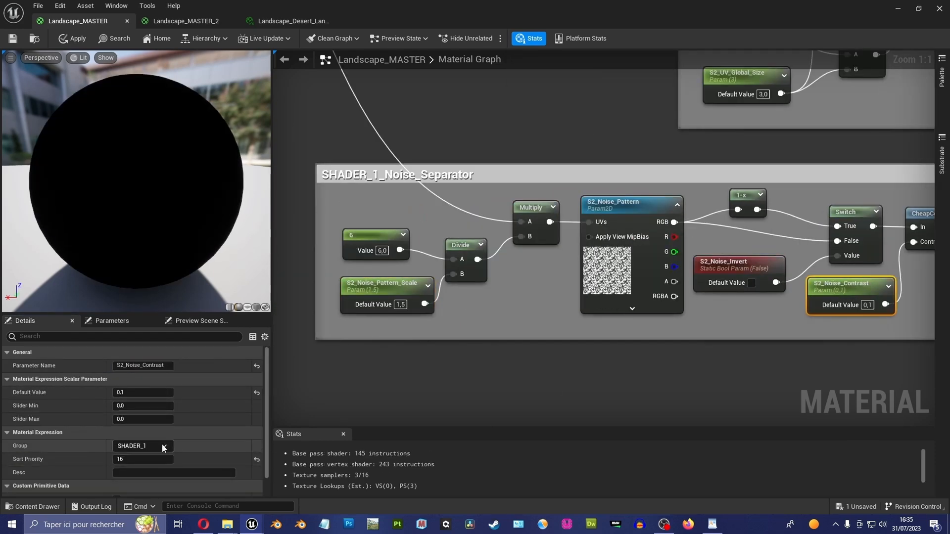
# Apply and save the Landscape_MASTER material.
pyautogui.click(619, 365)
pyautogui.scroll(-4, 619, 364)
pyautogui.moveTo(620, 364); pyautogui.dragTo(420, 435, button='right')
pyautogui.click(13, 38)
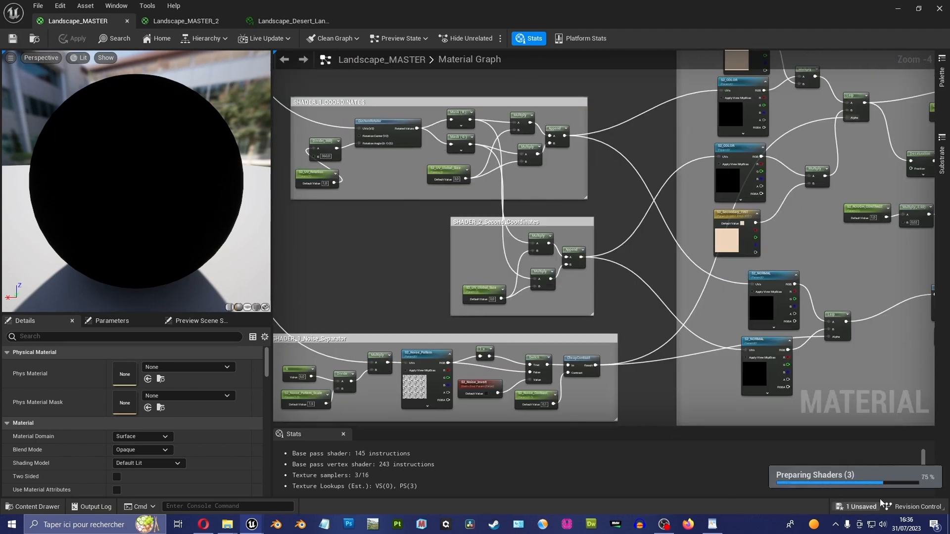
# In the desert landscape material instance, enable S2_Secondary_TINT, S2_Noise_Pattern, S2_Noise_Pattern_Scale, S2_Noise_Contrast and S2_Noise_Invert.
pyautogui.click(297, 21)
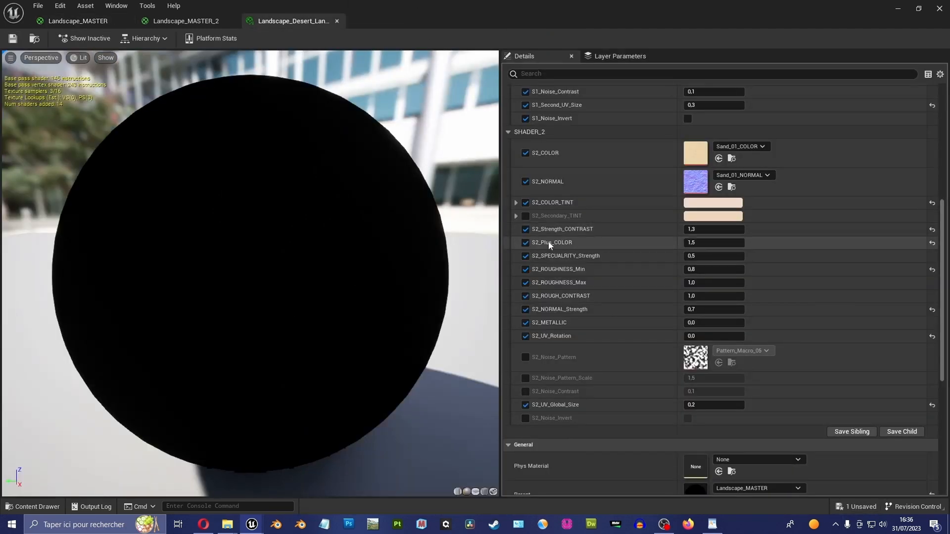
pyautogui.scroll(3, 668, 198)
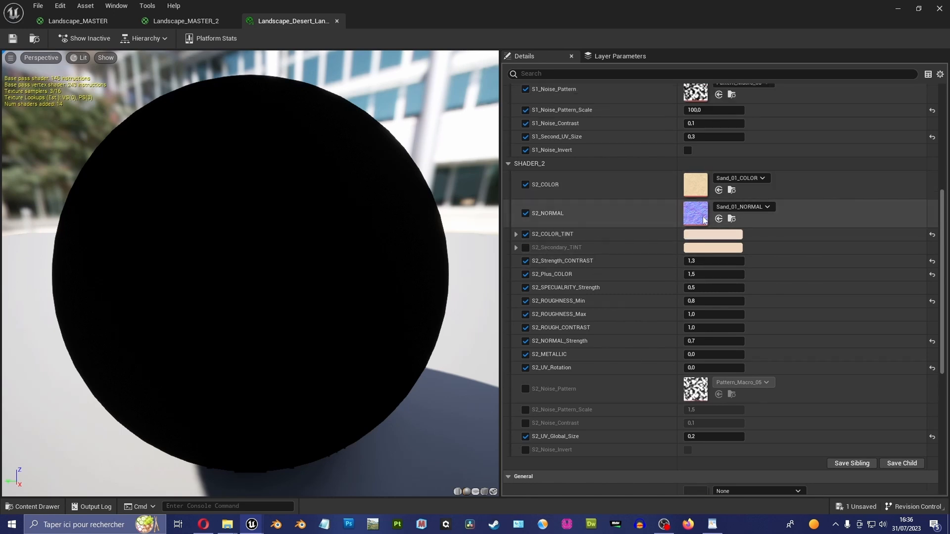
pyautogui.scroll(1, 693, 186)
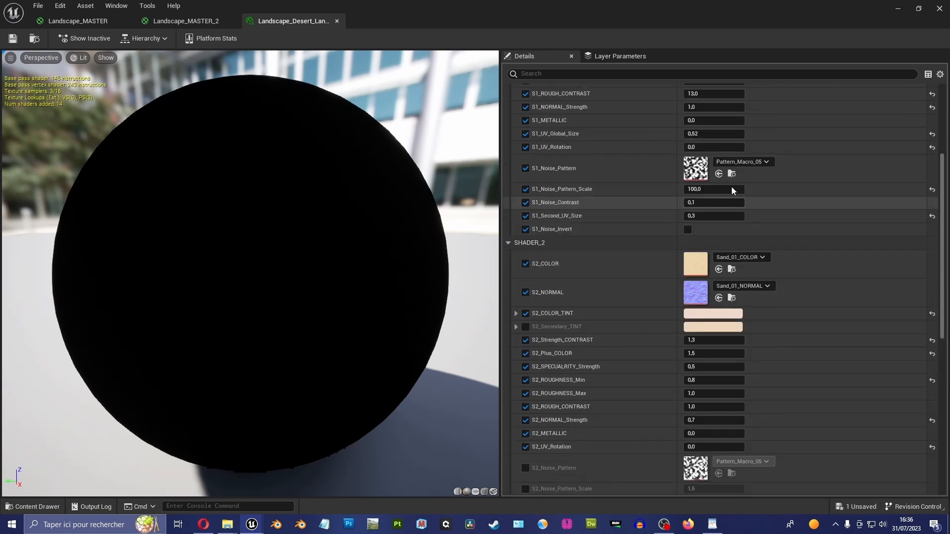
pyautogui.scroll(-3, 731, 186)
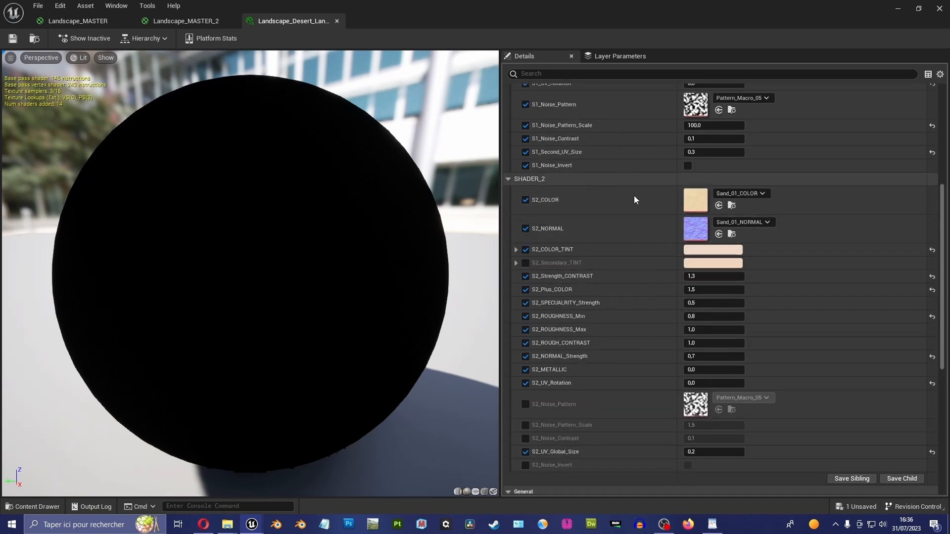
pyautogui.click(525, 262)
pyautogui.scroll(-2, 577, 340)
pyautogui.scroll(-1, 577, 341)
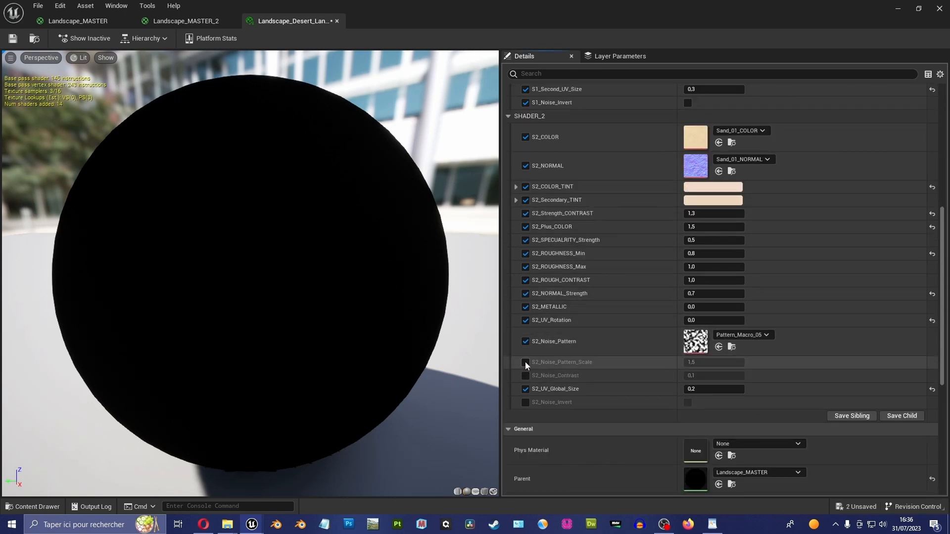
pyautogui.click(526, 362)
pyautogui.click(525, 375)
pyautogui.click(525, 403)
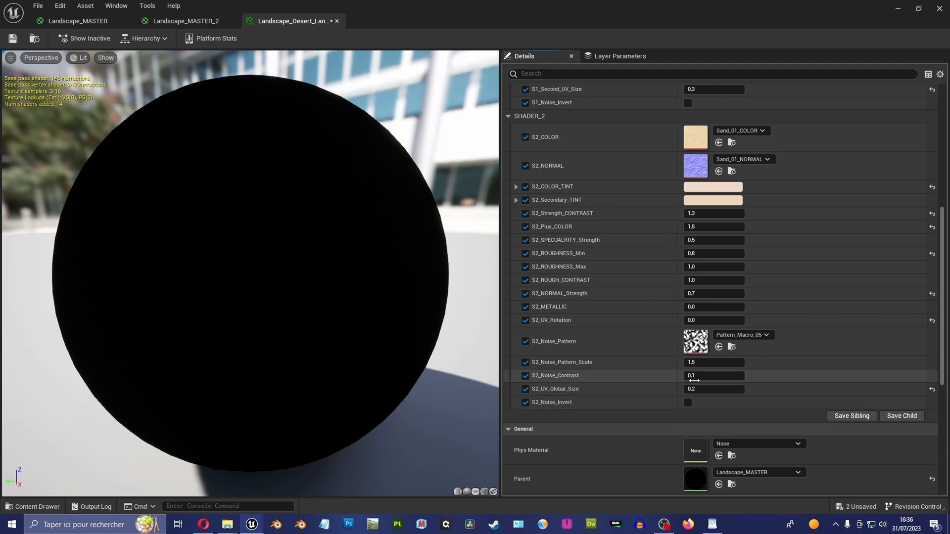
# Paint the Shader_2 layer with broad strokes across the grassy plain toward the dunes.
pyautogui.scroll(2, 695, 382)
pyautogui.scroll(5, 703, 382)
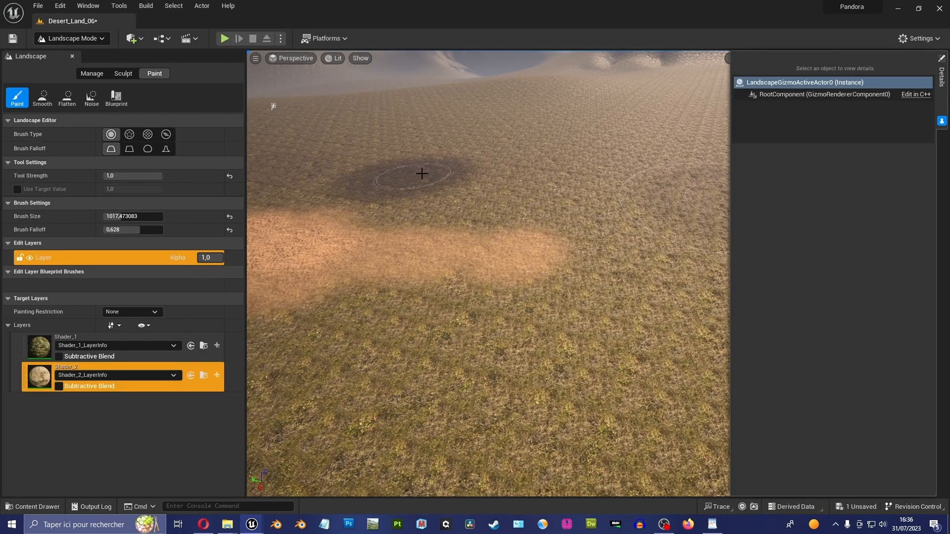
pyautogui.moveTo(422, 174)
pyautogui.mouseDown(button='right')
pyautogui.moveTo(321, 149)
pyautogui.moveTo(480, 148)
pyautogui.mouseUp(button='right')
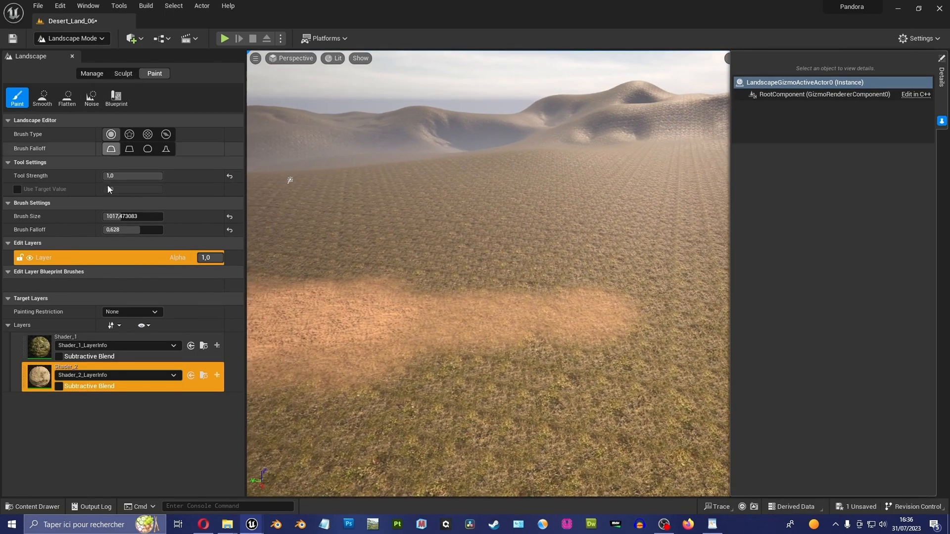
pyautogui.moveTo(566, 231); pyautogui.dragTo(618, 228, button='right')
pyautogui.moveTo(495, 247)
pyautogui.mouseDown()
pyautogui.moveTo(514, 255)
pyautogui.moveTo(486, 214)
pyautogui.moveTo(446, 263)
pyautogui.moveTo(670, 250)
pyautogui.moveTo(468, 244)
pyautogui.moveTo(521, 187)
pyautogui.mouseUp()
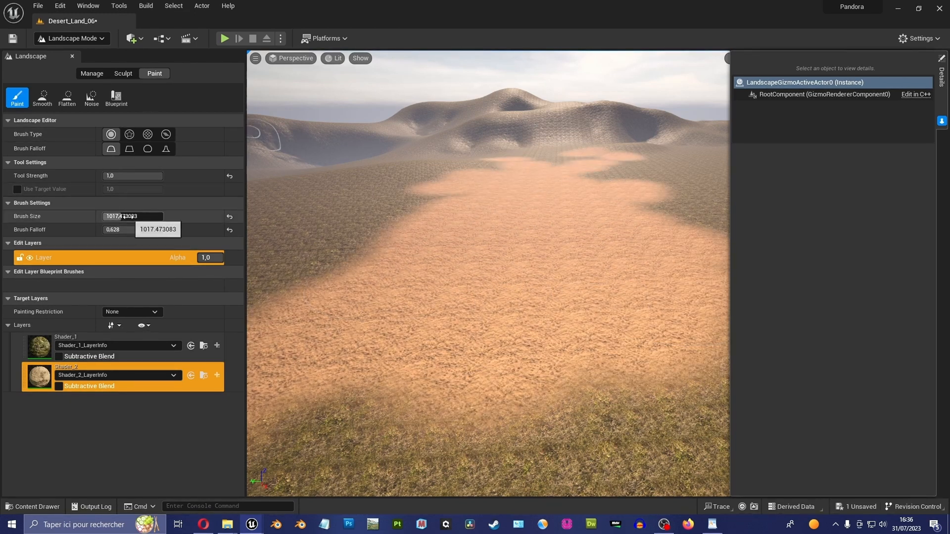
pyautogui.moveTo(532, 246); pyautogui.dragTo(399, 193)
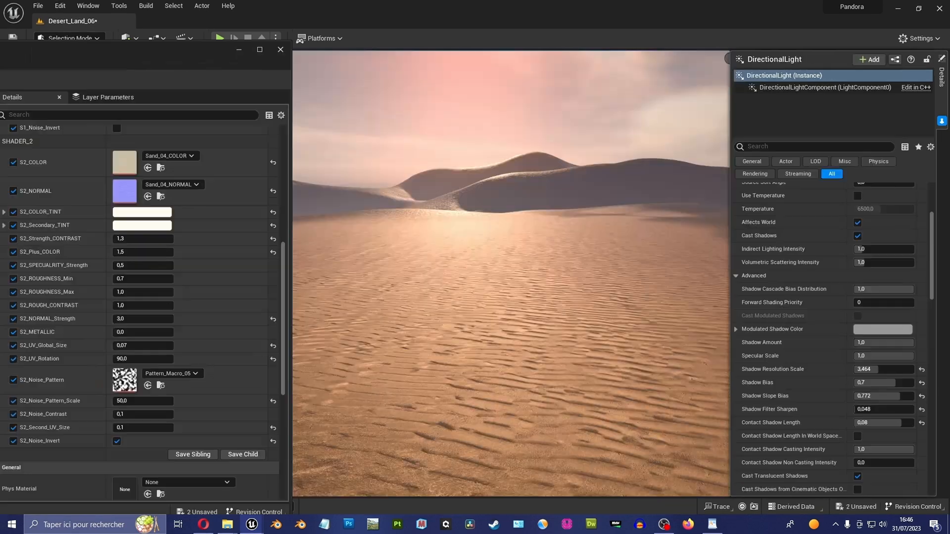
# Assign Sand_05_COLOR to S2_COLOR and Sand_05_NORMAL to S2_NORMAL in the landscape material instance.
pyautogui.moveTo(161, 166); pyautogui.dragTo(161, 167)
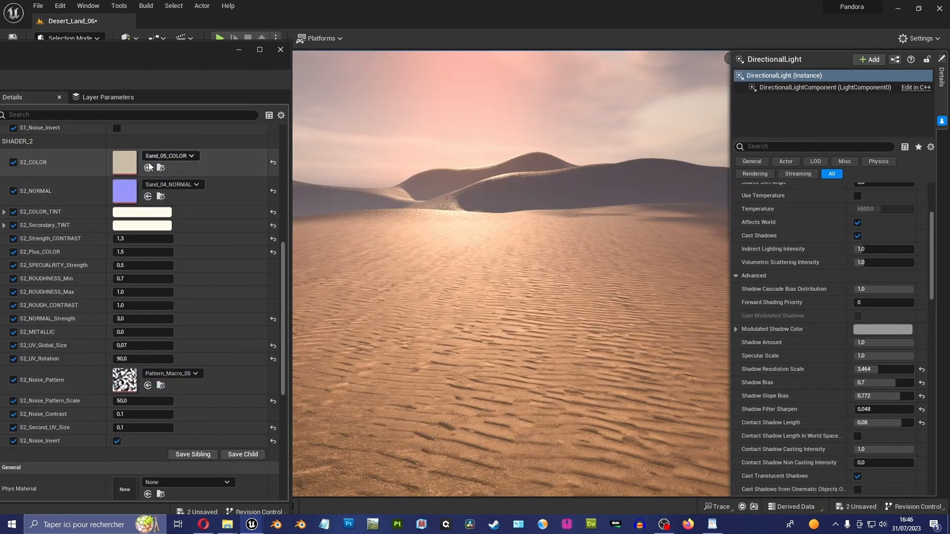
pyautogui.moveTo(2, 286); pyautogui.dragTo(127, 191)
pyautogui.moveTo(518, 305); pyautogui.dragTo(520, 233, button='right')
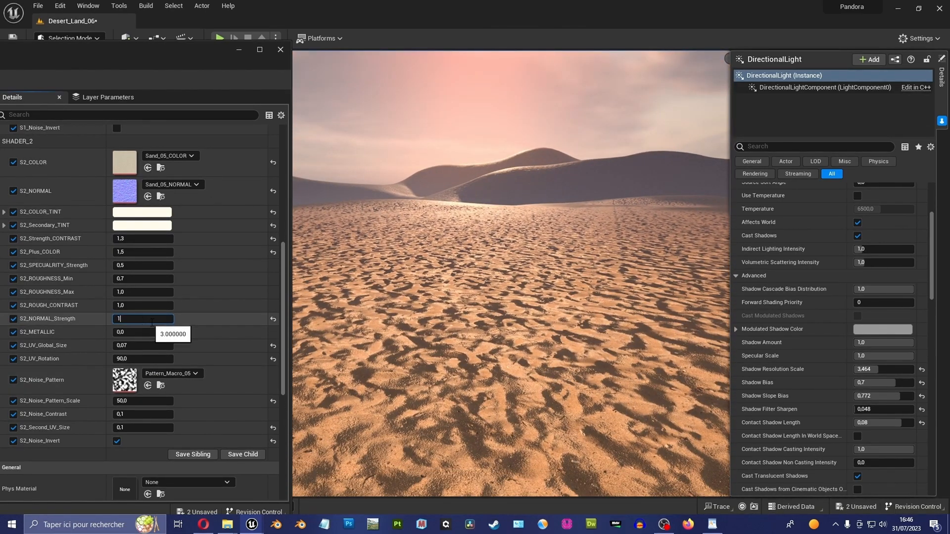
# Set S2_NORMAL_Strength to 1 and S2_ROUGHNESS_Min to 0.8 in the SHADER_2 group.
pyautogui.press('Return')
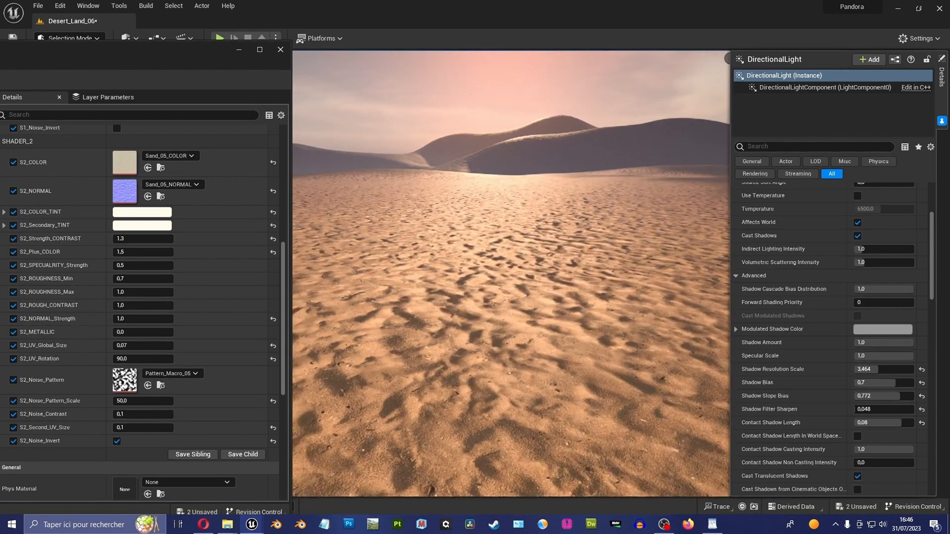
pyautogui.click(145, 279)
pyautogui.write('.8')
pyautogui.press('Return')
pyautogui.rightClick(384, 311)
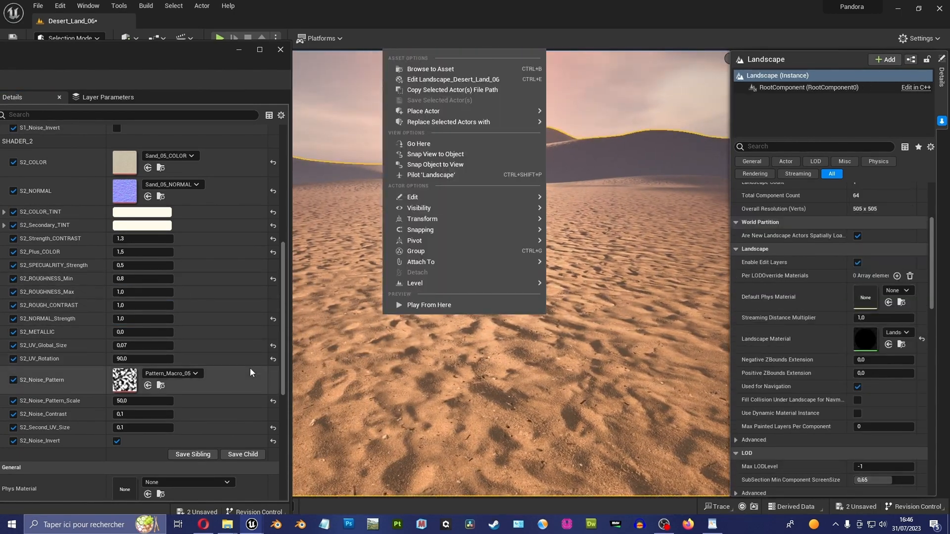
pyautogui.moveTo(376, 357)
pyautogui.mouseDown(button='right')
pyautogui.moveTo(411, 356)
pyautogui.moveTo(391, 357)
pyautogui.mouseUp(button='right')
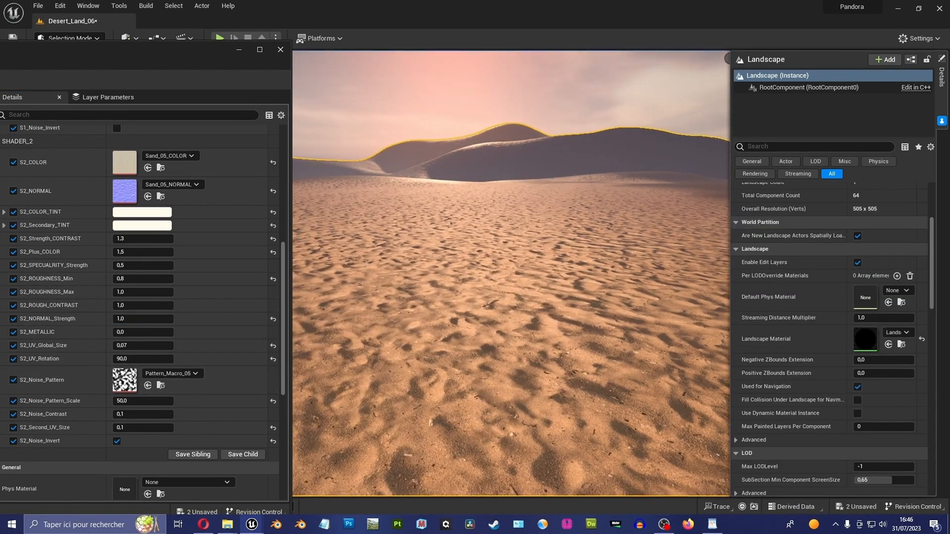
# Set S2_UV_Global_Size to 0.1 and check the sand's scale on the terrain.
pyautogui.click(140, 347)
pyautogui.write('.1')
pyautogui.press('Return')
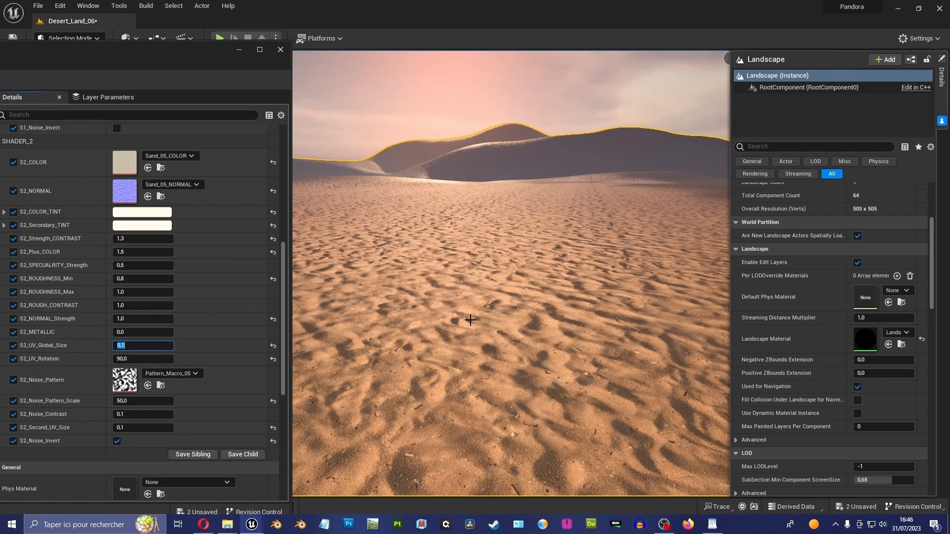
pyautogui.moveTo(470, 320); pyautogui.dragTo(467, 338, button='right')
# Change S2_Secondary_TINT to a salmon red, sRGB FAA09BFF, to reveal the noise mask on the sand.
pyautogui.click(157, 226)
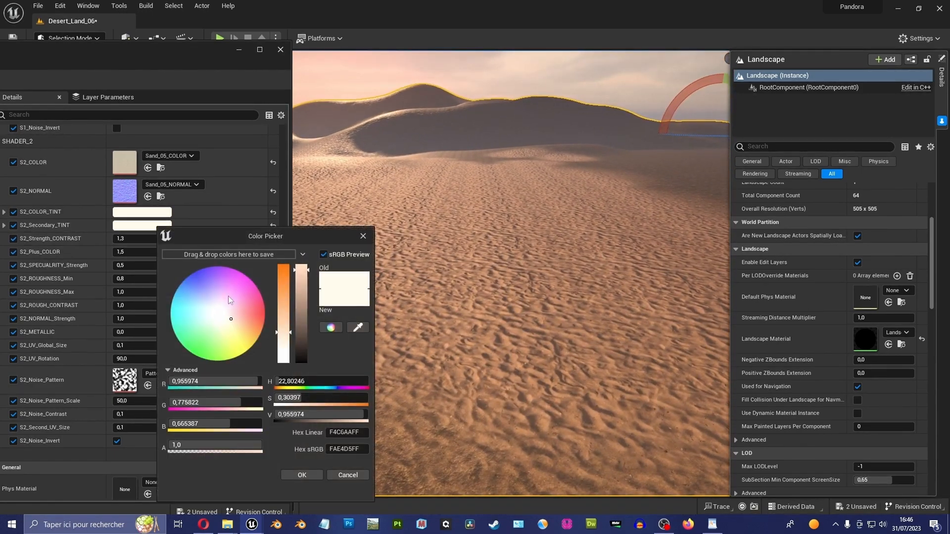
pyautogui.moveTo(227, 296); pyautogui.dragTo(249, 315)
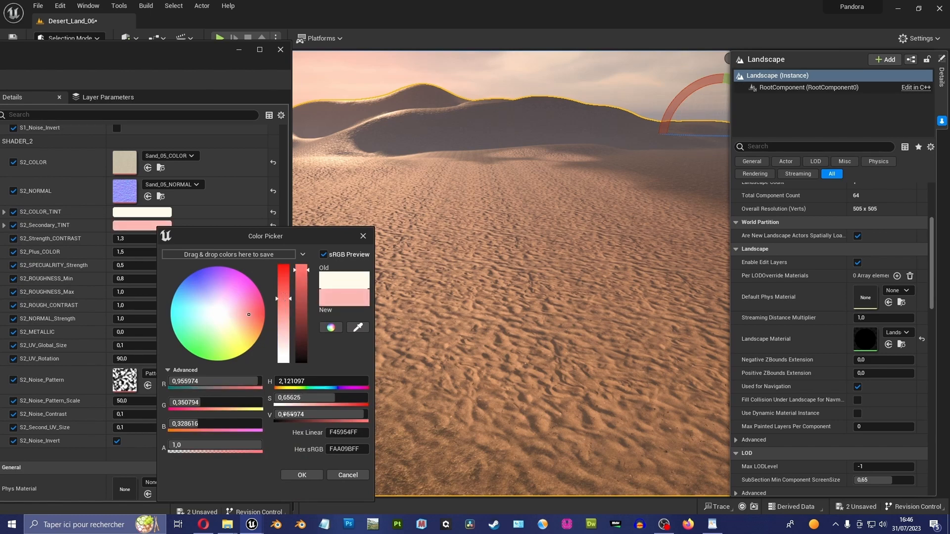
pyautogui.click(302, 475)
pyautogui.moveTo(512, 297); pyautogui.dragTo(503, 308, button='right')
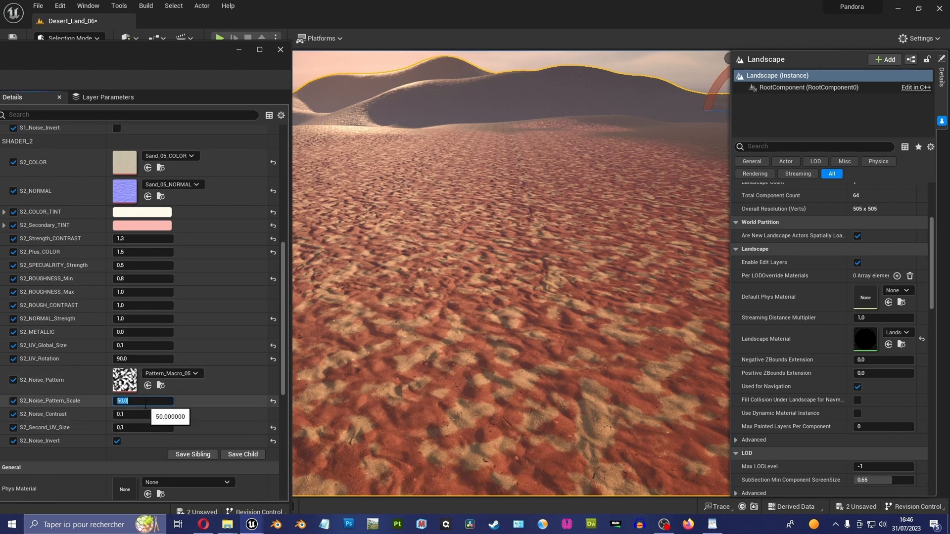
# Try S2_Noise_Pattern_Scale values of 30 and 100.
pyautogui.click(150, 397)
pyautogui.write('30')
pyautogui.press('Return')
pyautogui.write('100')
pyautogui.press('Return')
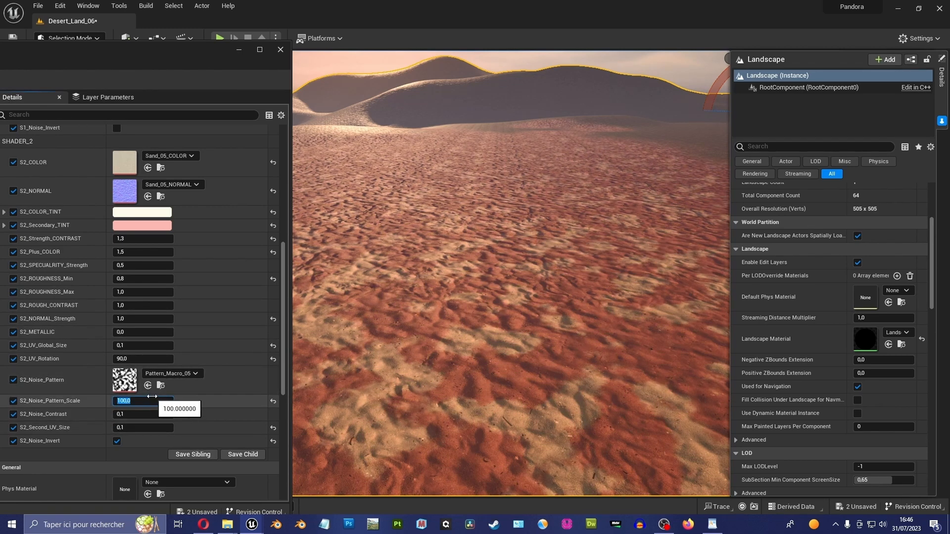
# Turn off S2_Noise_Invert and set S2_Noise_Pattern_Scale to 75.
pyautogui.click(116, 441)
pyautogui.click(144, 402)
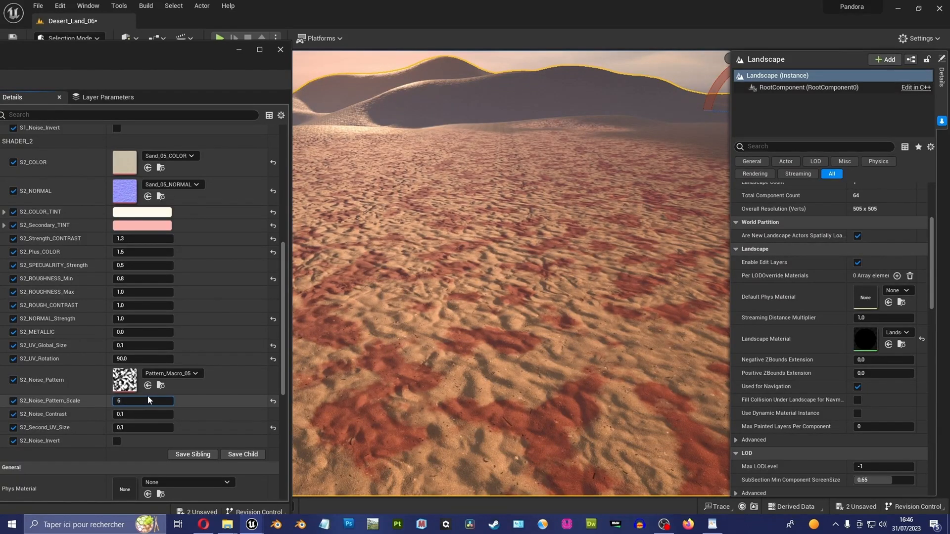
pyautogui.press('BackSpace')
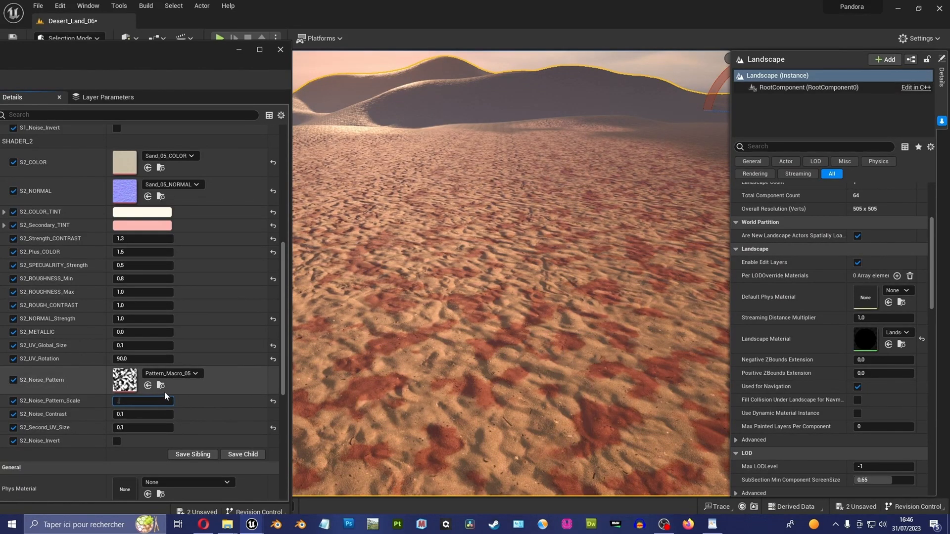
pyautogui.write('75')
pyautogui.press('Return')
# Reset S2_Secondary_TINT and match it to the light cream of S2_COLOR_TINT, sRGB FAE4D5FF.
pyautogui.click(272, 225)
pyautogui.click(142, 225)
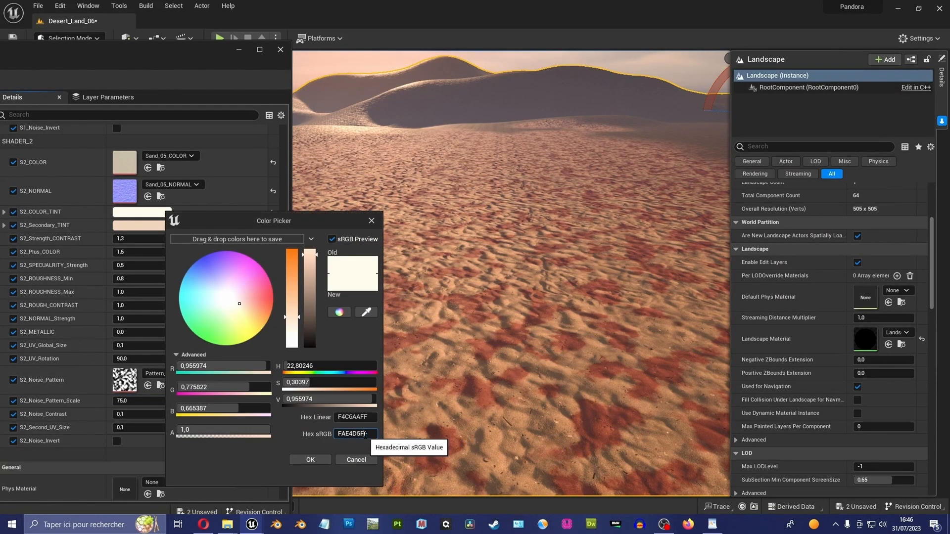
pyautogui.click(310, 461)
pyautogui.click(37, 226)
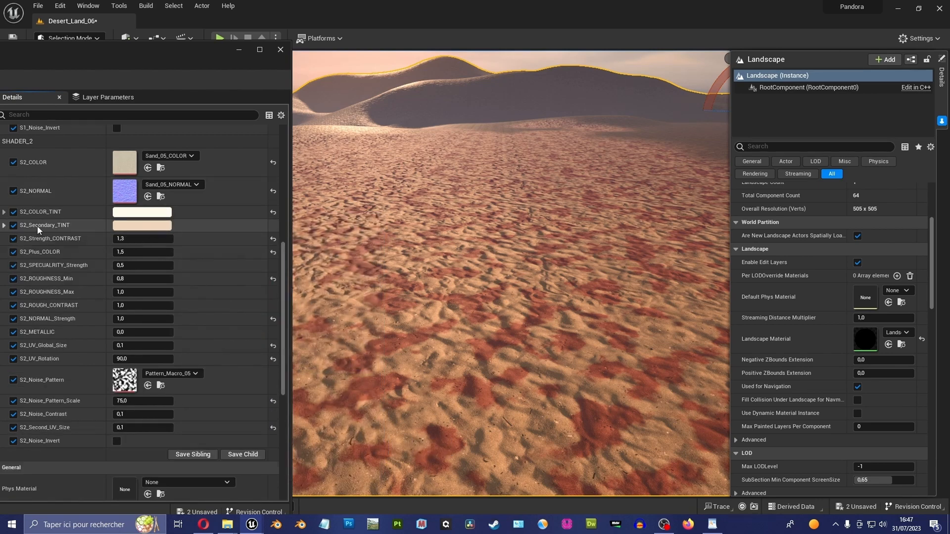
pyautogui.click(142, 225)
pyautogui.click(297, 480)
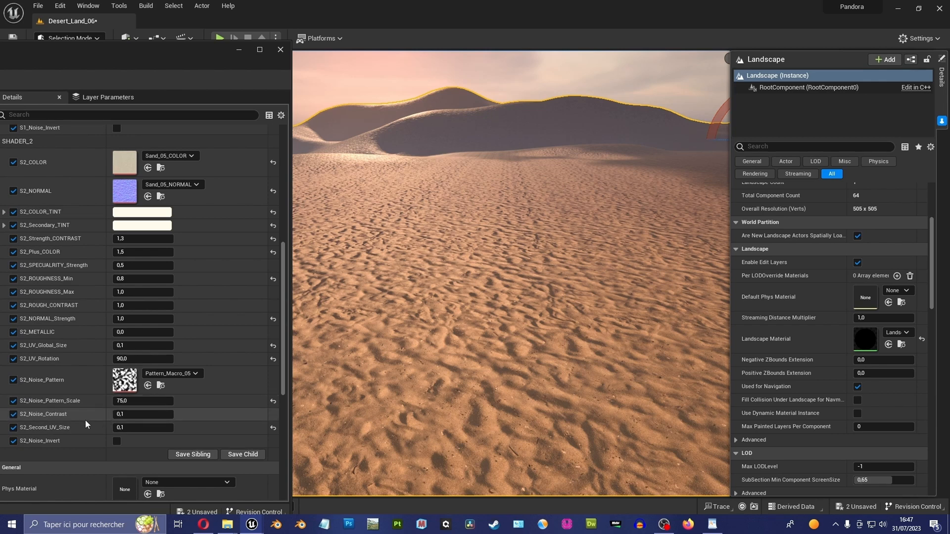
# Set S2_Second_UV_Size to 0.15.
pyautogui.press('Return')
pyautogui.click(141, 428)
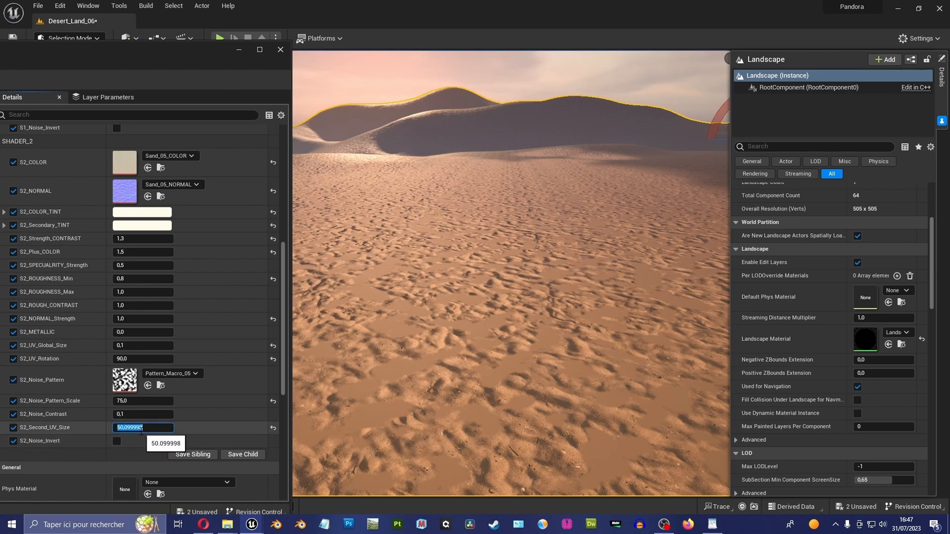
pyautogui.write('0.15')
pyautogui.press('Return')
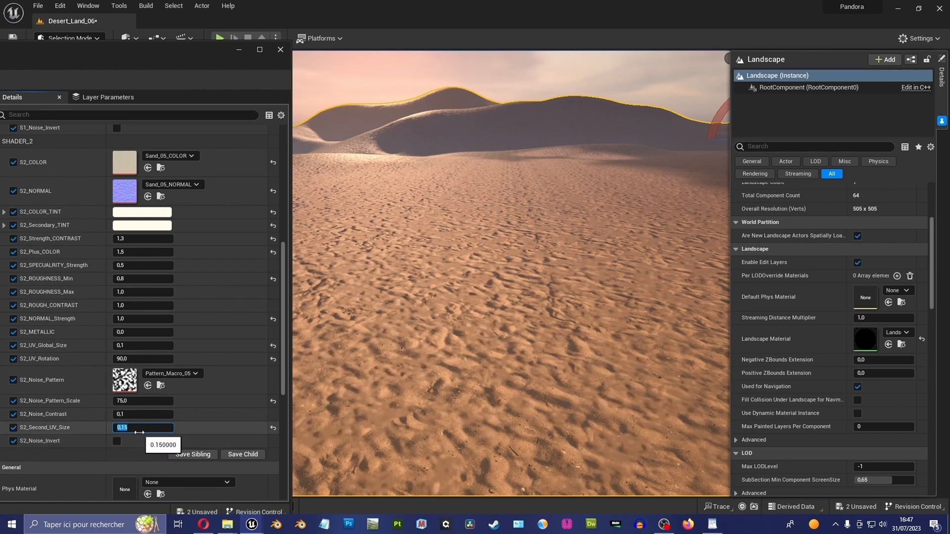
# Set S2_Noise_Pattern_Scale to 150 and give S2_Secondary_TINT a slightly warmer cream, sRGB FAD8BBFF.
pyautogui.moveTo(355, 337); pyautogui.dragTo(354, 374, button='right')
pyautogui.click(143, 401)
pyautogui.write('150')
pyautogui.press('Return')
pyautogui.click(142, 225)
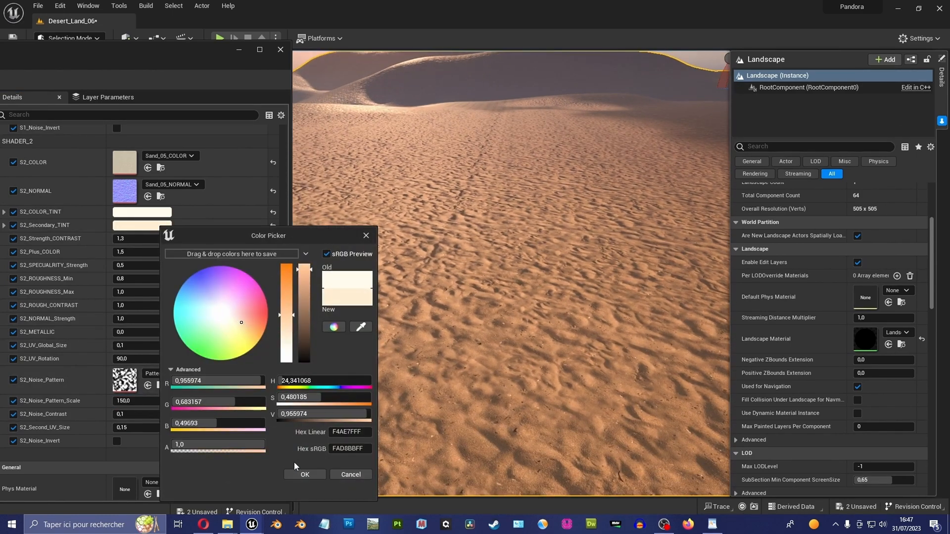
pyautogui.click(300, 473)
pyautogui.moveTo(321, 418); pyautogui.dragTo(371, 271, button='right')
# Save the landscape material instance and close its editor window.
pyautogui.click(143, 427)
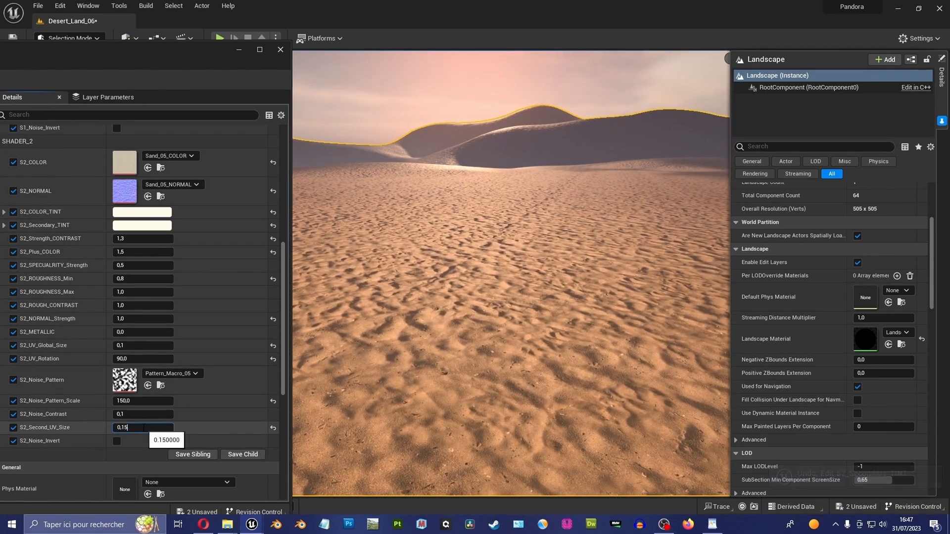
pyautogui.moveTo(337, 358); pyautogui.dragTo(342, 424, button='right')
pyautogui.click(175, 58)
pyautogui.hotkey('ctrl', 's')
pyautogui.click(280, 50)
# Play the level and walk across the sand to check for visible tiling, and stop the session.
pyautogui.moveTo(205, 145); pyautogui.dragTo(203, 97, button='right')
pyautogui.hotkey('alt', 'p')
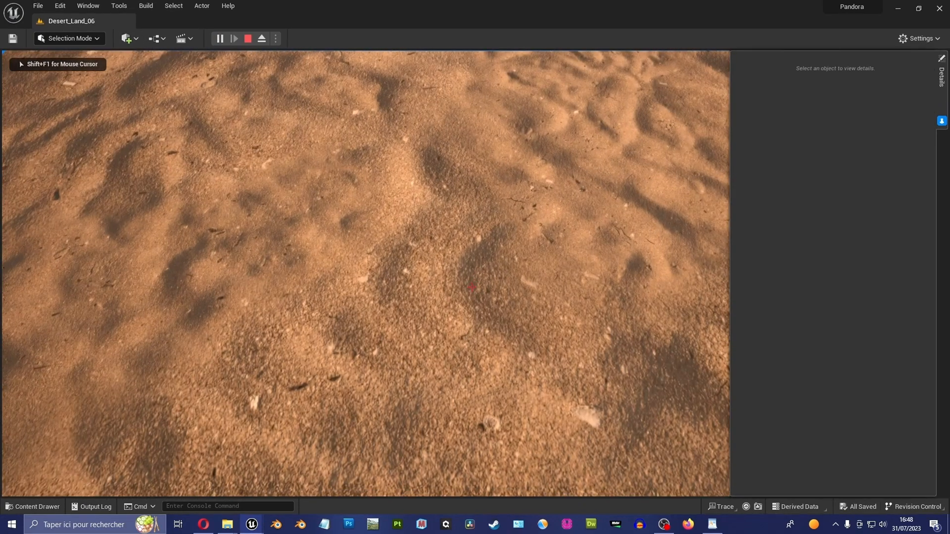
pyautogui.press('w')
pyautogui.press('w')
pyautogui.press('w')
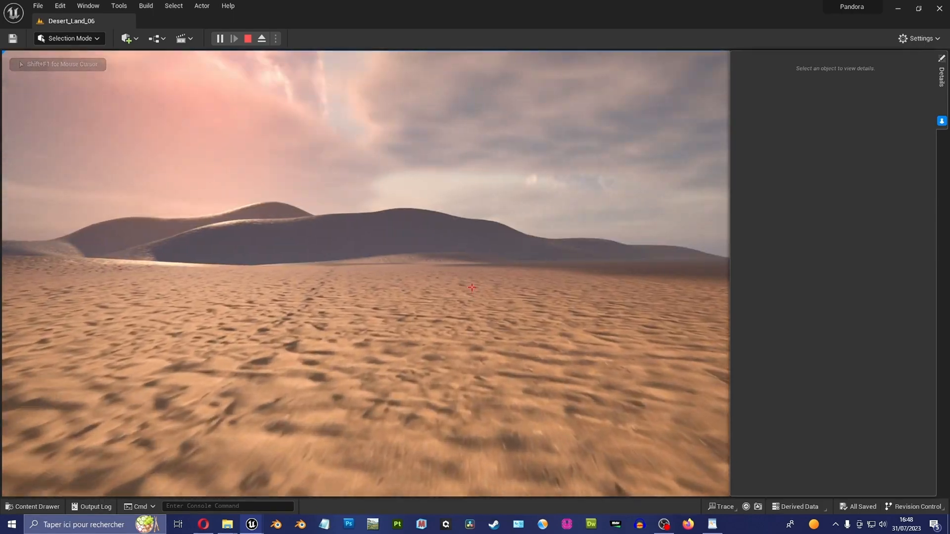
pyautogui.press('w')
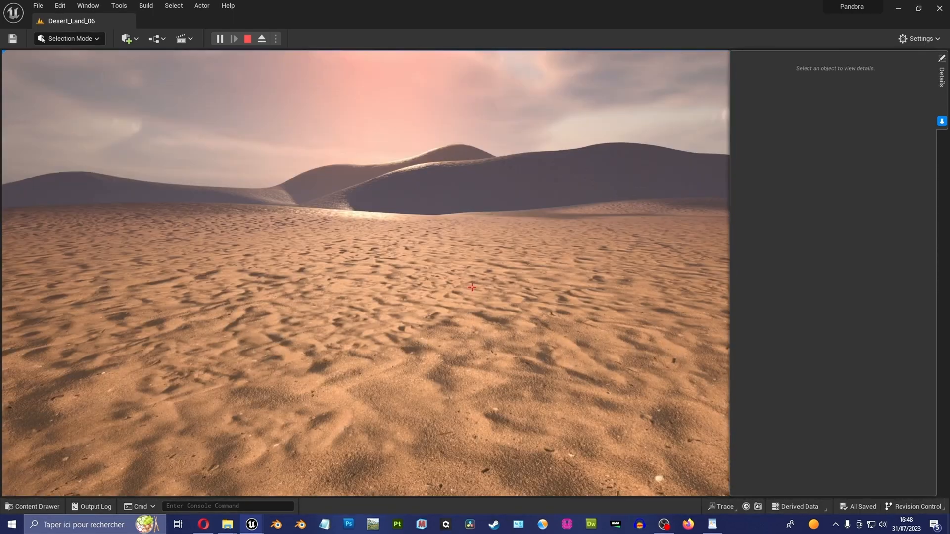
pyautogui.press('Escape')
# Rotate the DirectionalLight by about -35 degrees and by about 11 degrees to change the sunlight over the desert.
pyautogui.click(227, 144)
pyautogui.moveTo(233, 188); pyautogui.dragTo(218, 201)
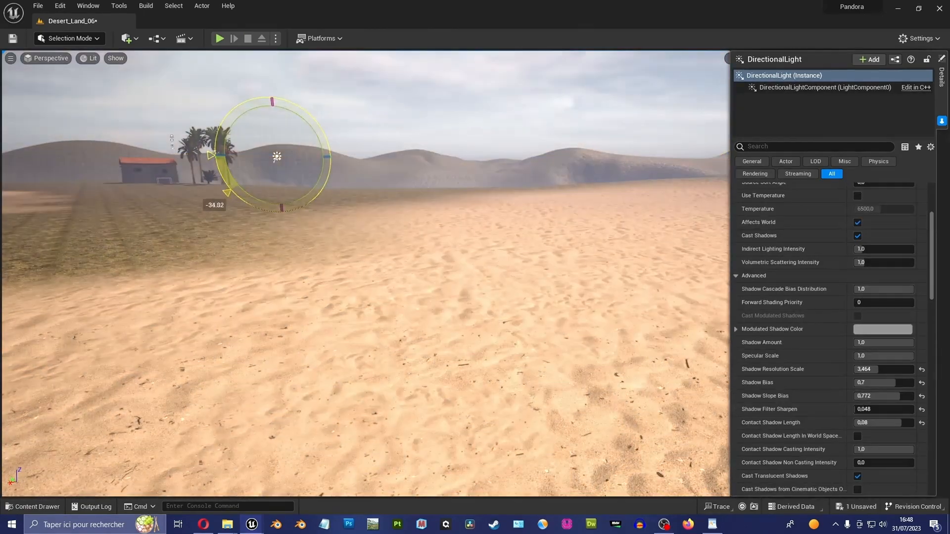
pyautogui.moveTo(317, 208); pyautogui.dragTo(272, 163, button='right')
pyautogui.moveTo(210, 176); pyautogui.dragTo(185, 163)
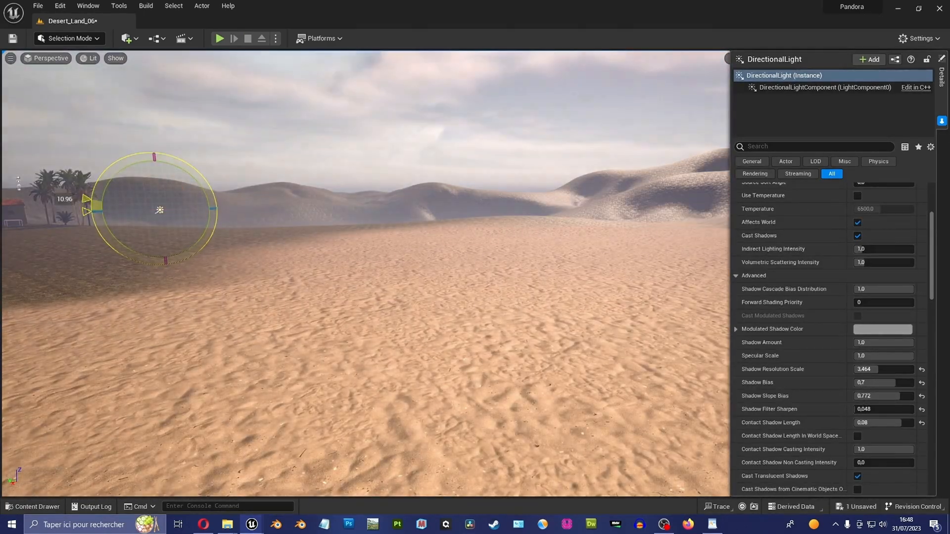
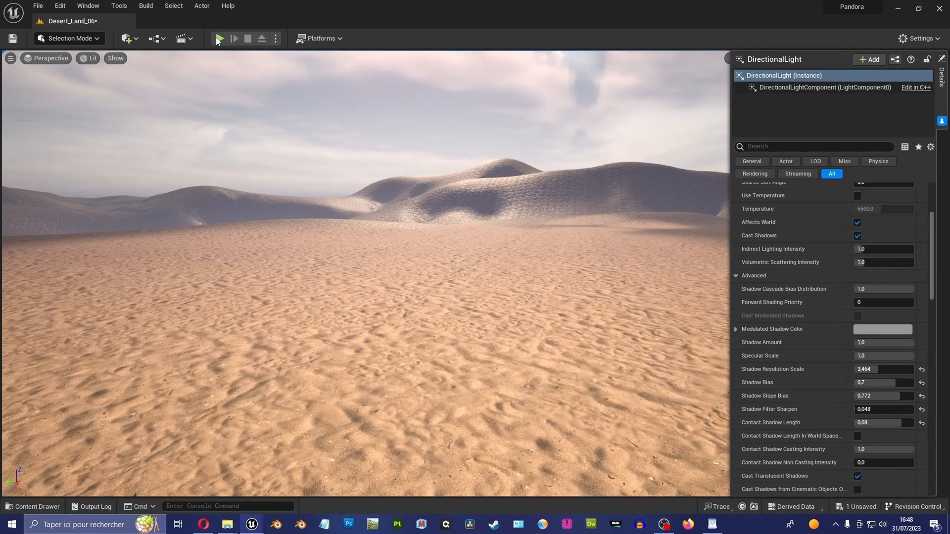
# Play the level again under the new lighting and examine the sand, grass and dunes from several directions.
pyautogui.click(219, 38)
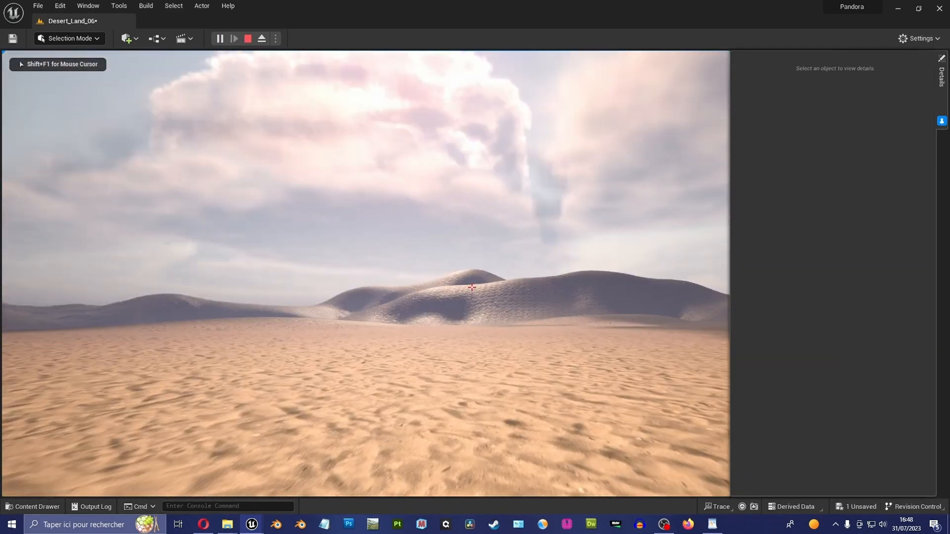
pyautogui.press('w')
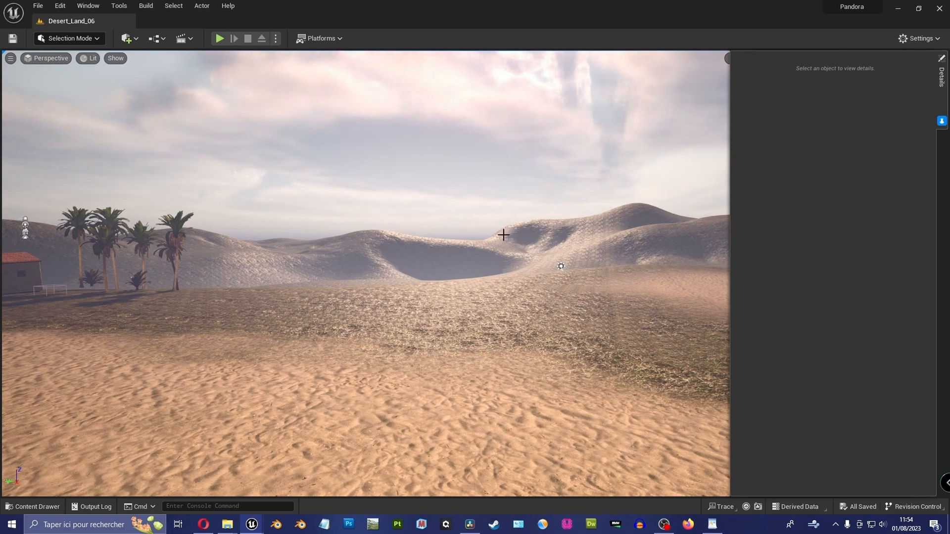
pyautogui.moveTo(492, 234); pyautogui.dragTo(589, 240, button='right')
pyautogui.press('d')
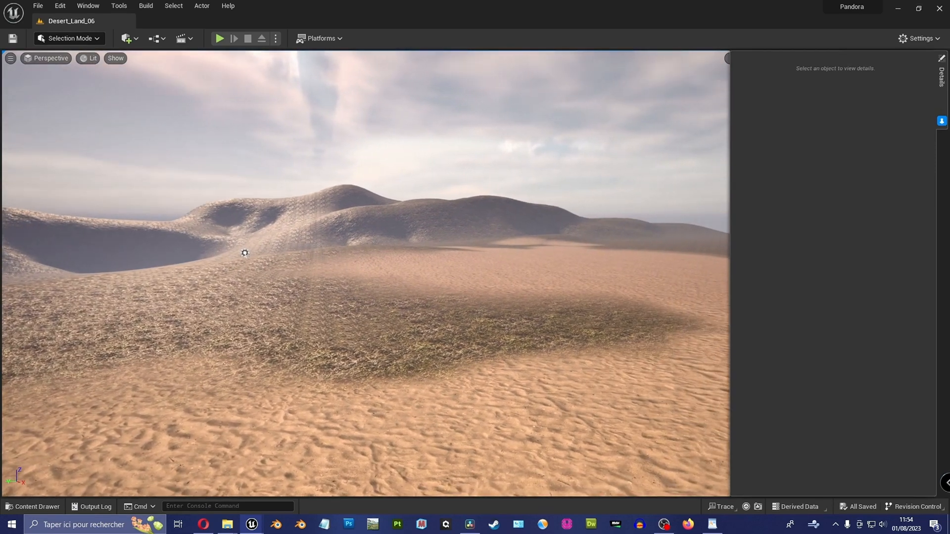
pyautogui.moveTo(574, 204); pyautogui.dragTo(543, 204, button='right')
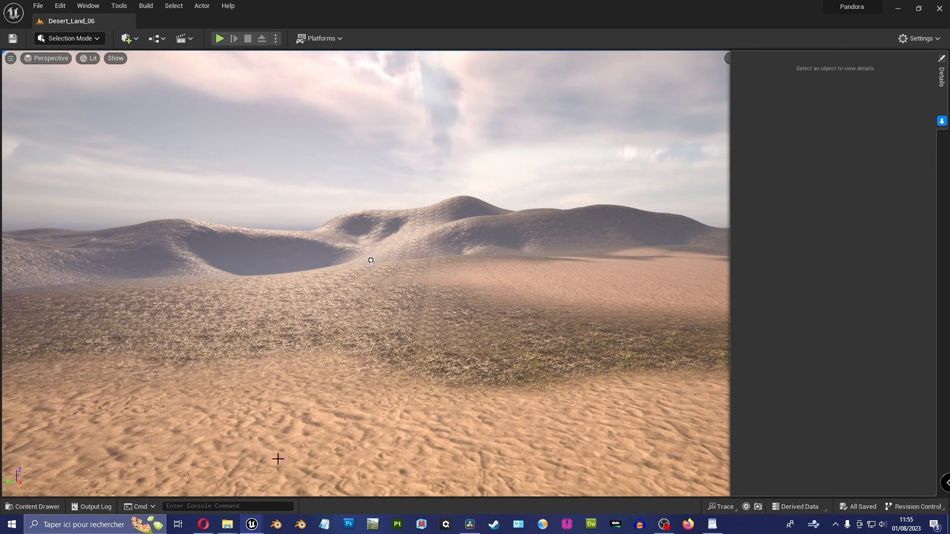
# Bring up the Landscape_MASTER material graph around its final output node.
pyautogui.click(257, 532)
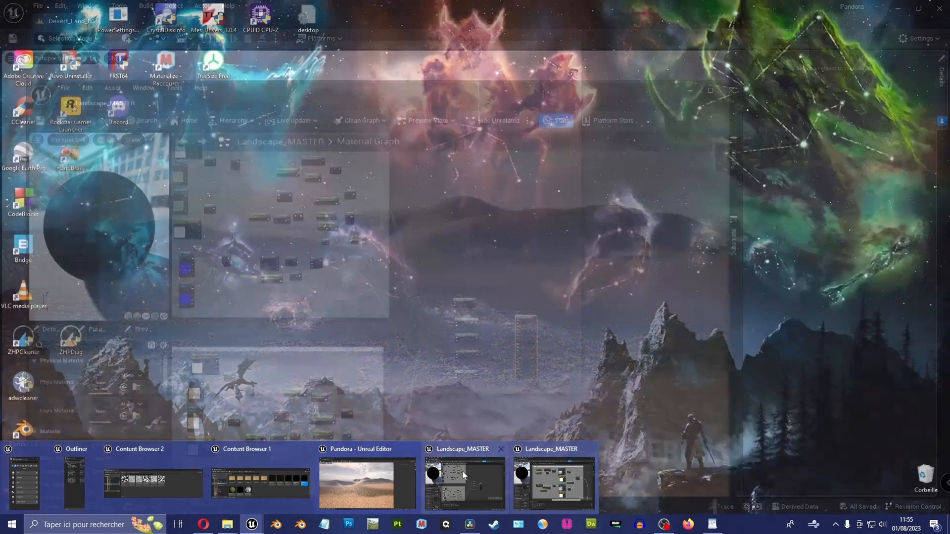
pyautogui.click(463, 471)
pyautogui.moveTo(511, 248); pyautogui.dragTo(491, 252, button='right')
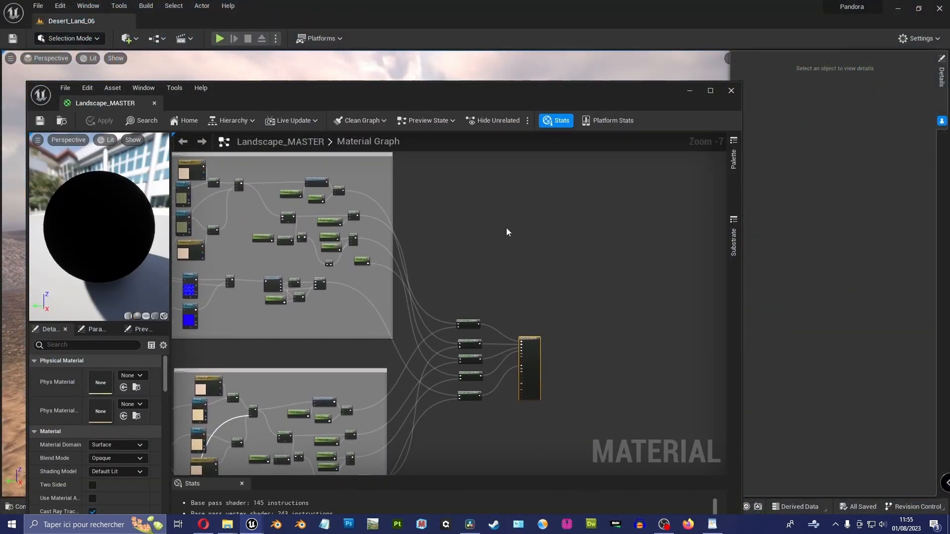
# Move the Landscape_MASTER output node farther away from the Landscape Layer Blend nodes to make room between them.
pyautogui.scroll(3, 528, 315)
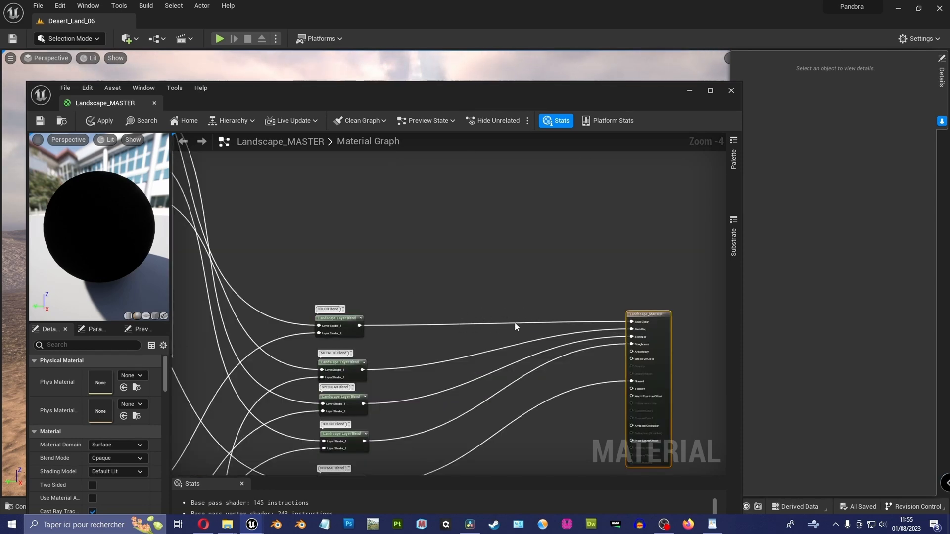
pyautogui.scroll(-2, 574, 302)
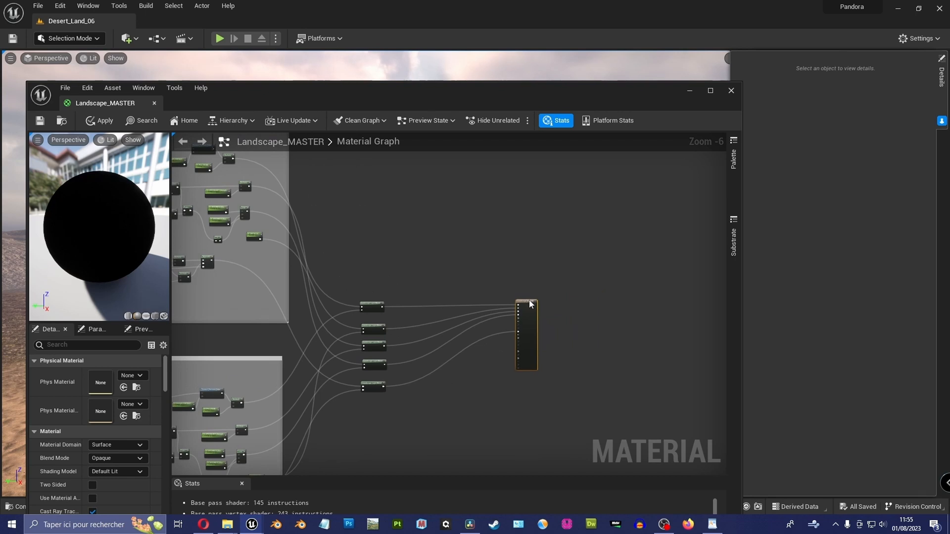
pyautogui.scroll(1, 457, 248)
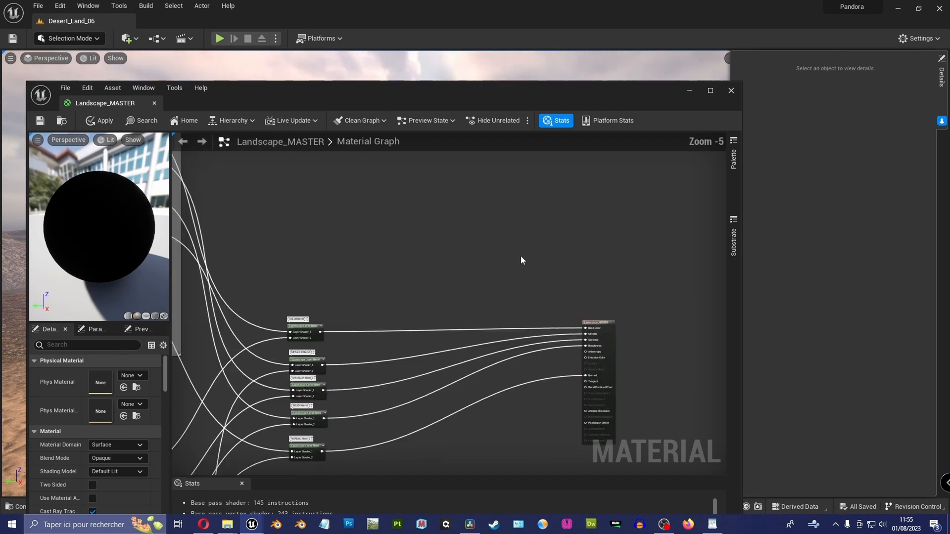
pyautogui.moveTo(521, 255)
pyautogui.mouseDown(button='right')
pyautogui.moveTo(506, 239)
pyautogui.moveTo(510, 220)
pyautogui.moveTo(526, 253)
pyautogui.mouseUp(button='right')
pyautogui.scroll(3, 481, 207)
pyautogui.scroll(-3, 526, 254)
pyautogui.moveTo(333, 255); pyautogui.dragTo(328, 303, button='right')
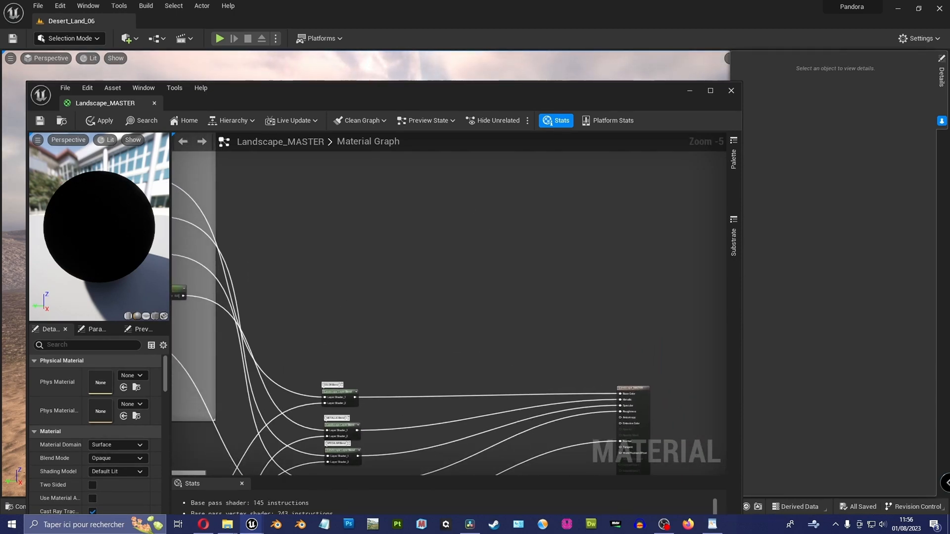
# Add the black-and-white noise pattern texture above the output node and convert it to a parameter named Noise_Overlay.
pyautogui.moveTo(0, 129); pyautogui.dragTo(399, 129)
pyautogui.moveTo(395, 211); pyautogui.dragTo(612, 289)
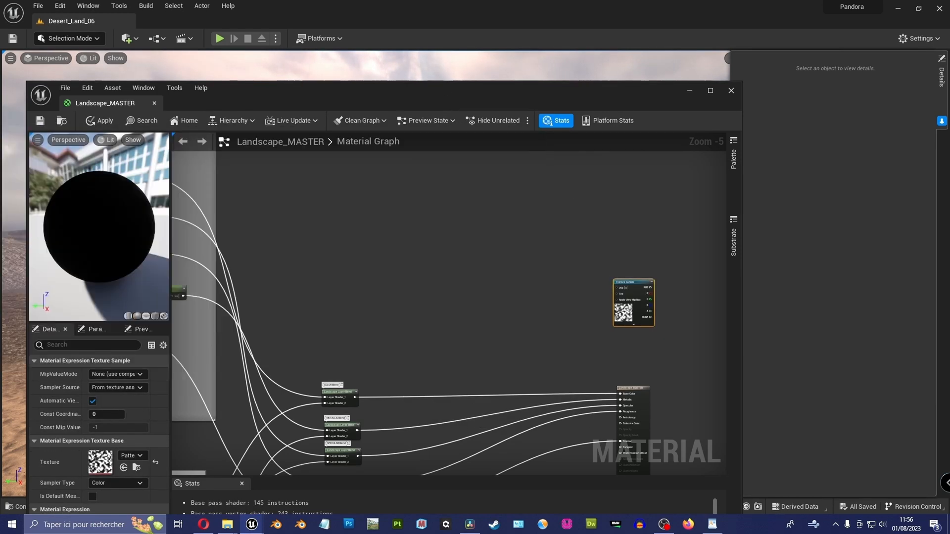
pyautogui.scroll(4, 476, 276)
pyautogui.rightClick(476, 271)
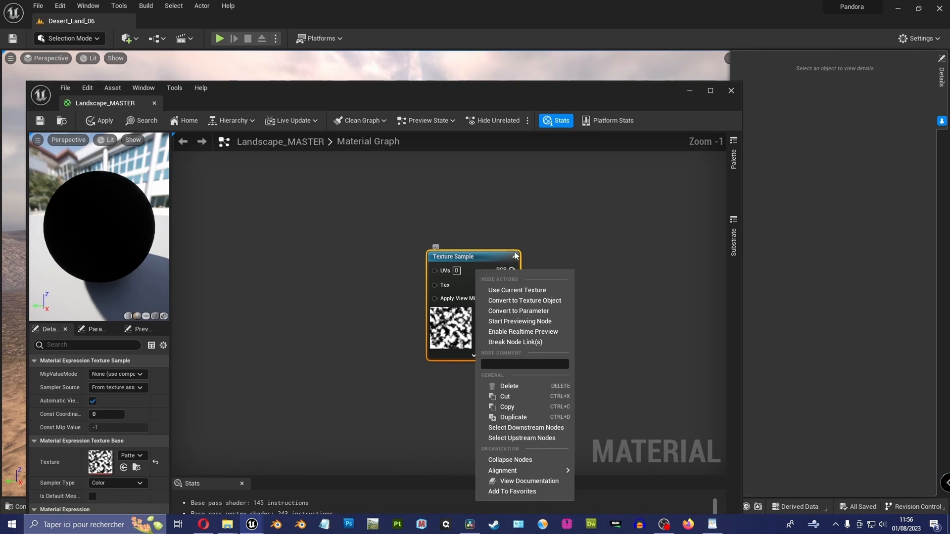
pyautogui.click(523, 310)
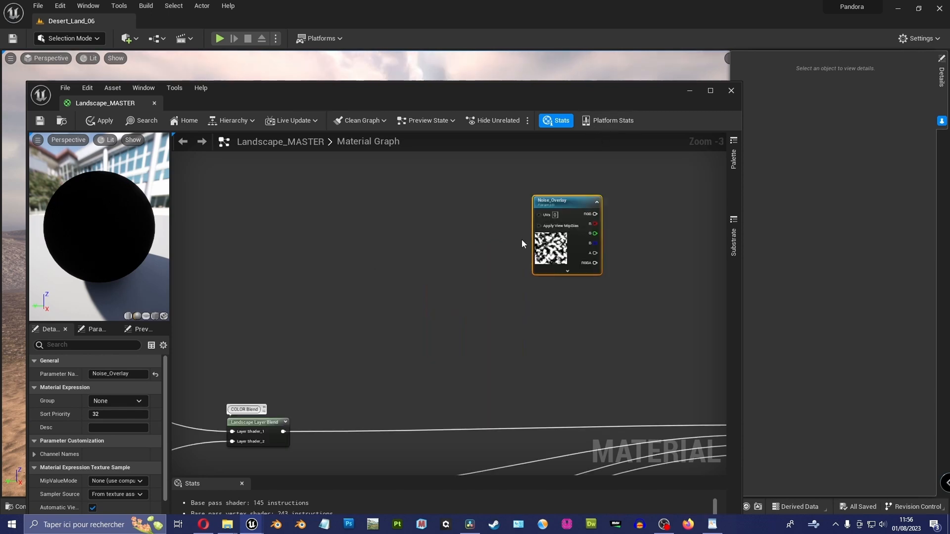
# Add a scalar parameter named Noise_Scale_Low_Details beside the noise texture parameter.
pyautogui.click(733, 159)
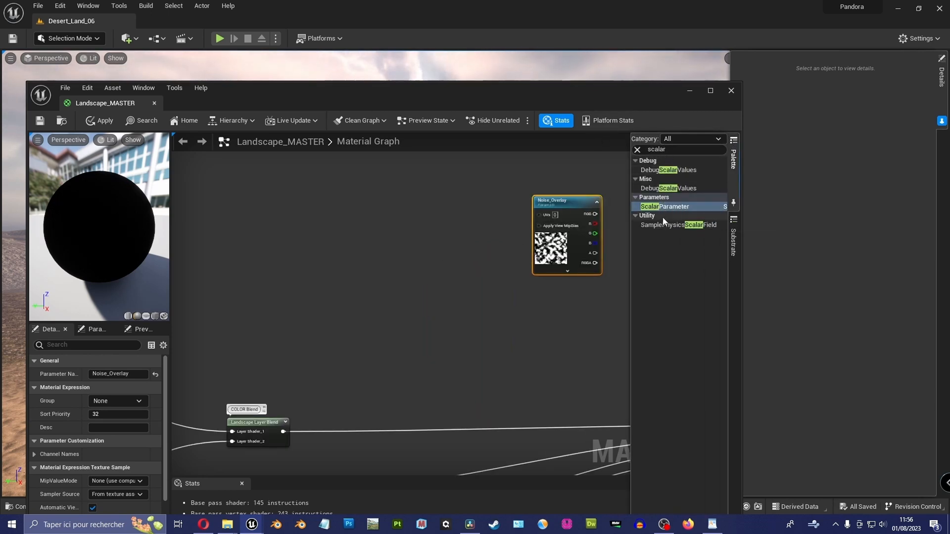
pyautogui.moveTo(664, 207); pyautogui.dragTo(376, 257)
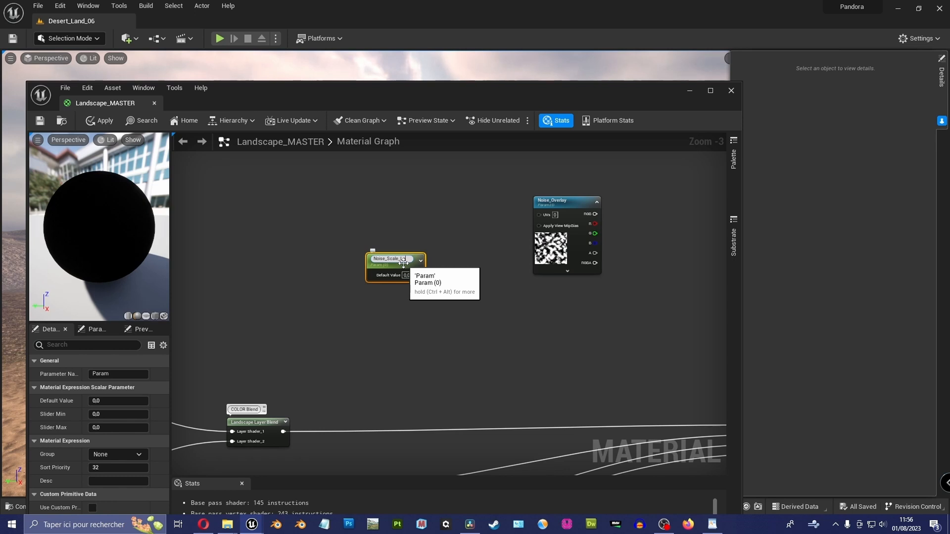
pyautogui.write('Noise_Scale_Low_Details')
pyautogui.press('Return')
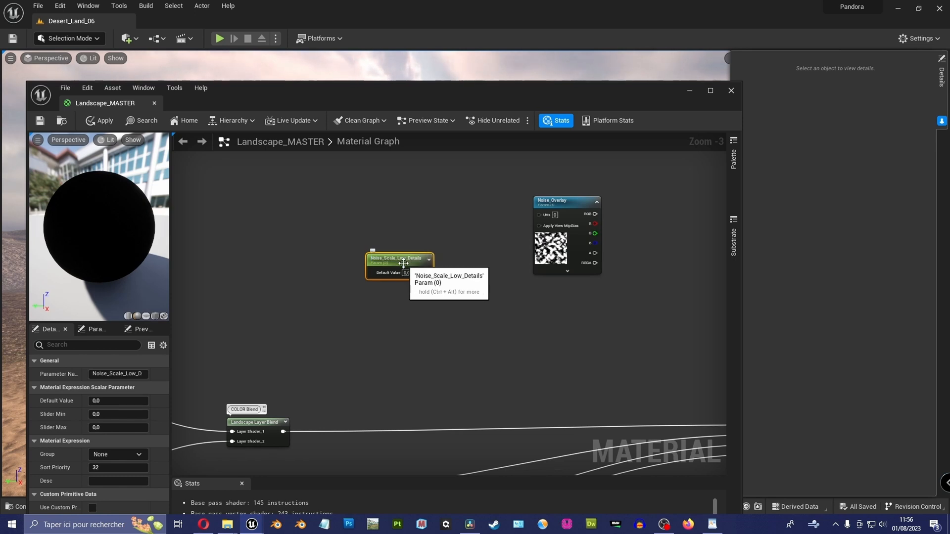
# Rename the noise texture parameter to Noise_OVERLAY and reposition it and the noise scale node with space between them.
pyautogui.doubleClick(566, 202)
pyautogui.moveTo(558, 202); pyautogui.dragTo(582, 202)
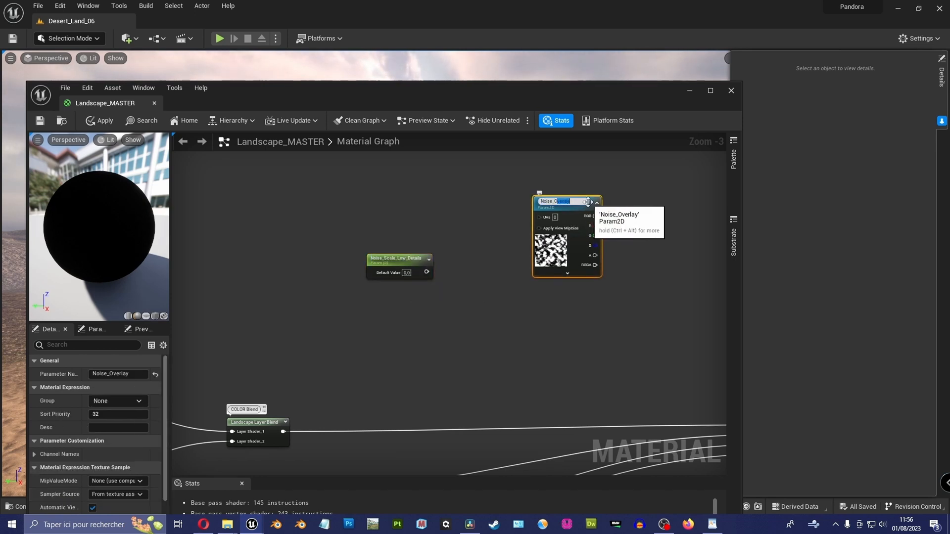
pyautogui.press('Return')
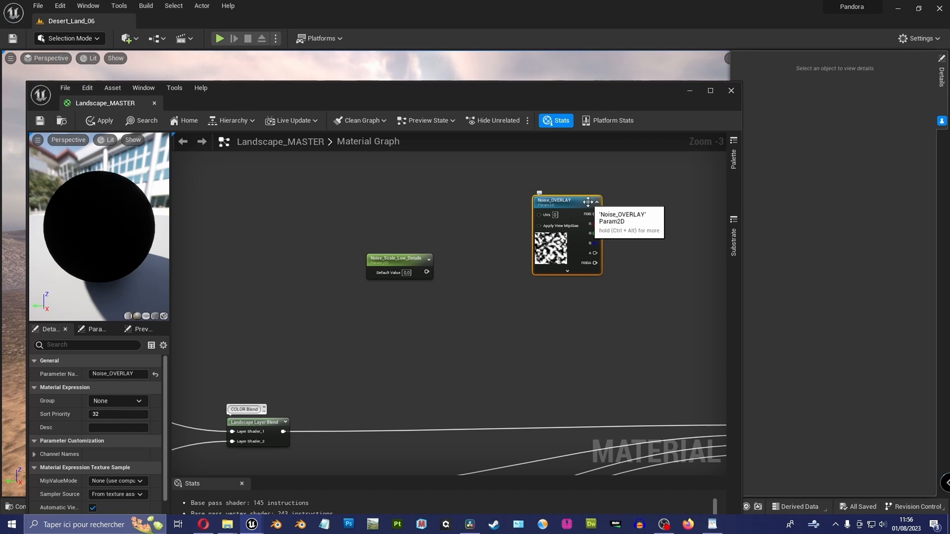
pyautogui.moveTo(406, 265); pyautogui.dragTo(432, 275)
pyautogui.moveTo(474, 223); pyautogui.dragTo(401, 255, button='right')
pyautogui.moveTo(483, 237); pyautogui.dragTo(487, 214)
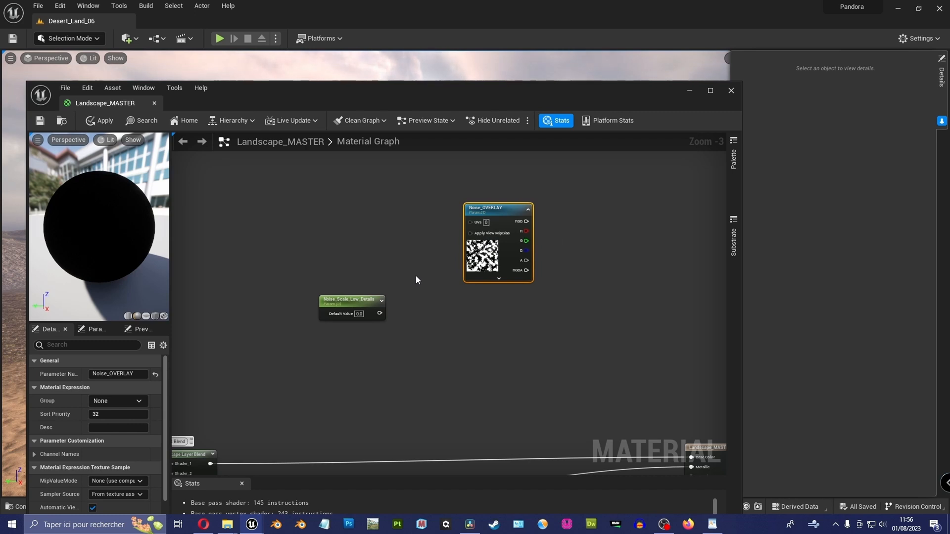
# Add Multiply and TextureCoordinate nodes, and feed TexCoord multiplied by Noise_Scale_Low_Details into the UVs of Noise_OVERLAY.
pyautogui.click(411, 264)
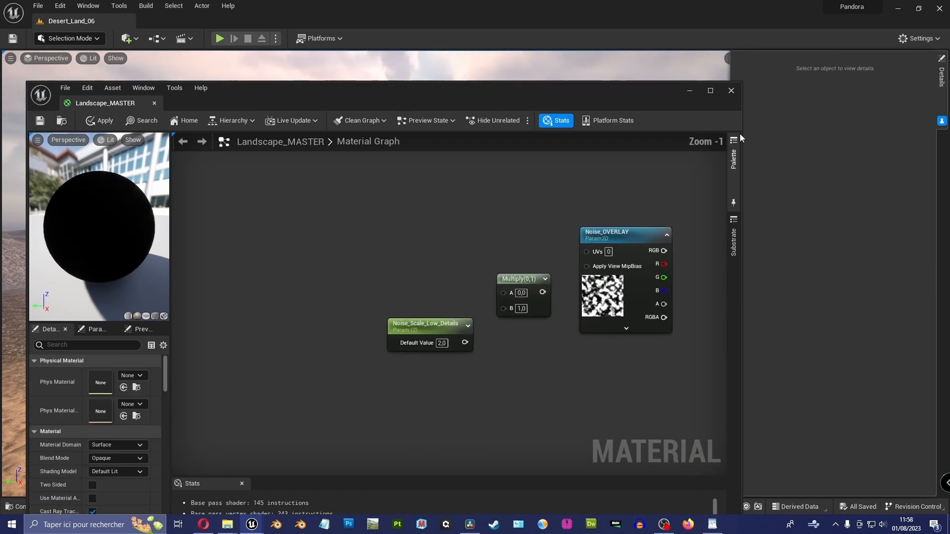
pyautogui.click(734, 160)
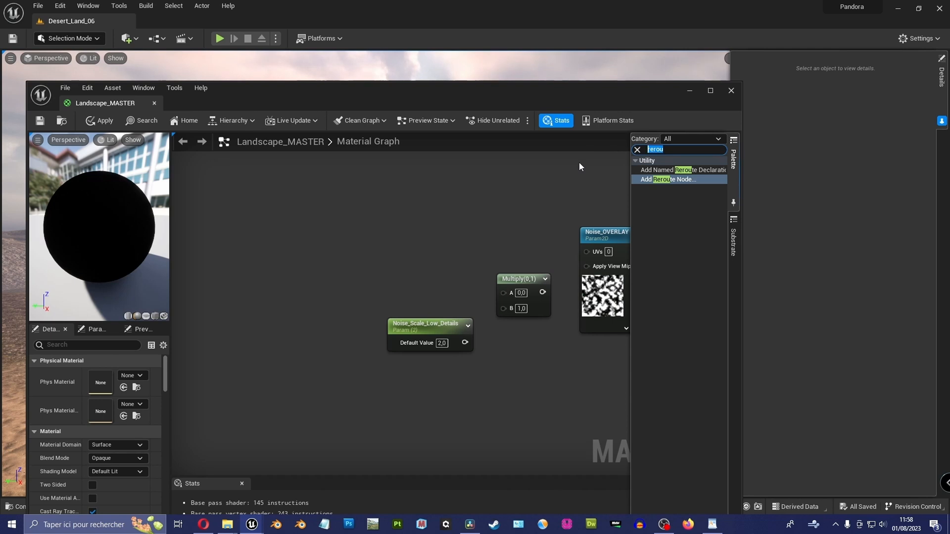
pyautogui.write('texcoord')
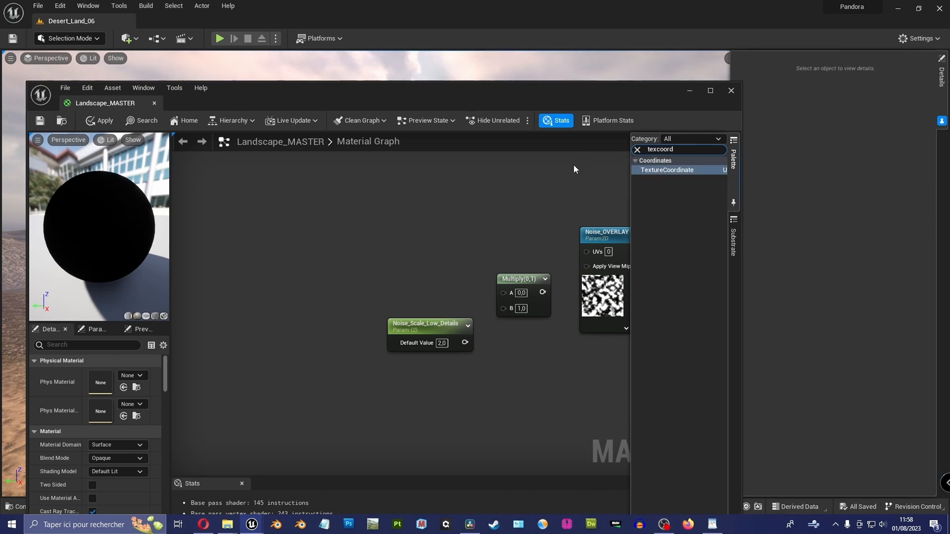
pyautogui.moveTo(654, 170); pyautogui.dragTo(503, 293)
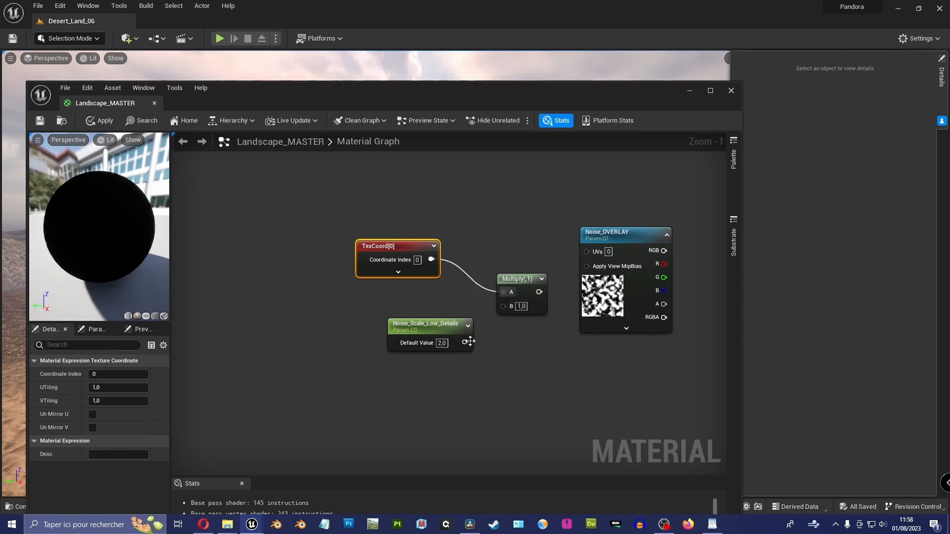
pyautogui.moveTo(465, 343); pyautogui.dragTo(587, 251)
pyautogui.moveTo(411, 244); pyautogui.dragTo(424, 257)
pyautogui.moveTo(606, 369); pyautogui.dragTo(560, 356, button='right')
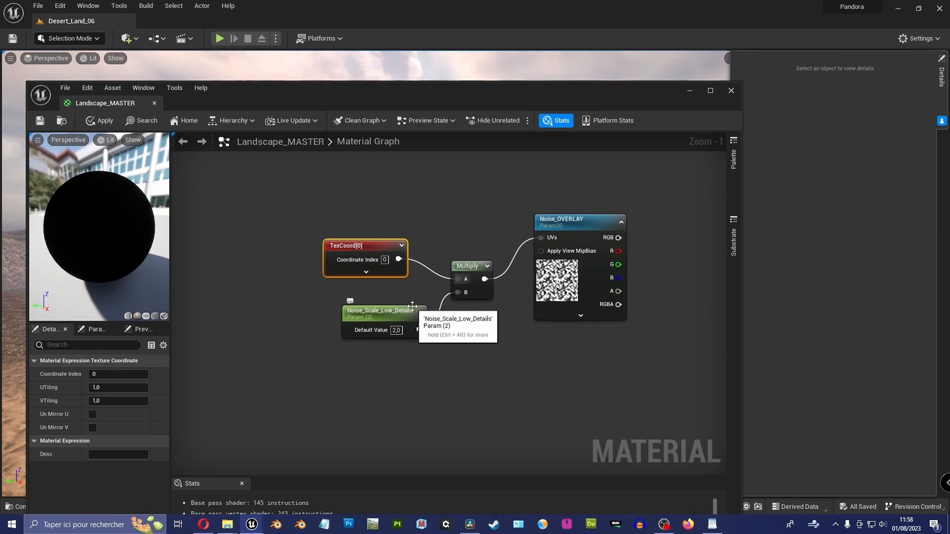
# Try 0,1 as the default value of Noise_Scale_Low_Details and set it back to 2.
pyautogui.click(396, 330)
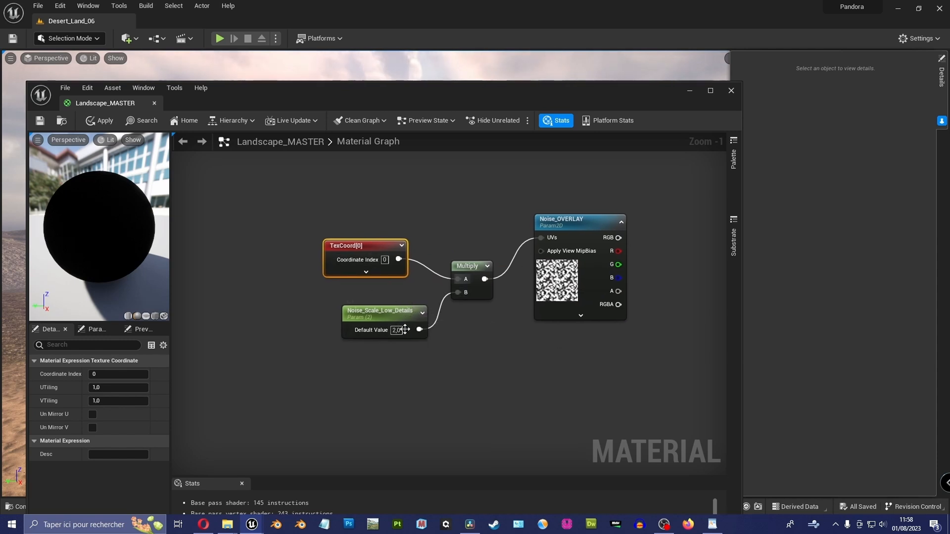
pyautogui.write('0,1')
pyautogui.press('Return')
pyautogui.click(421, 353)
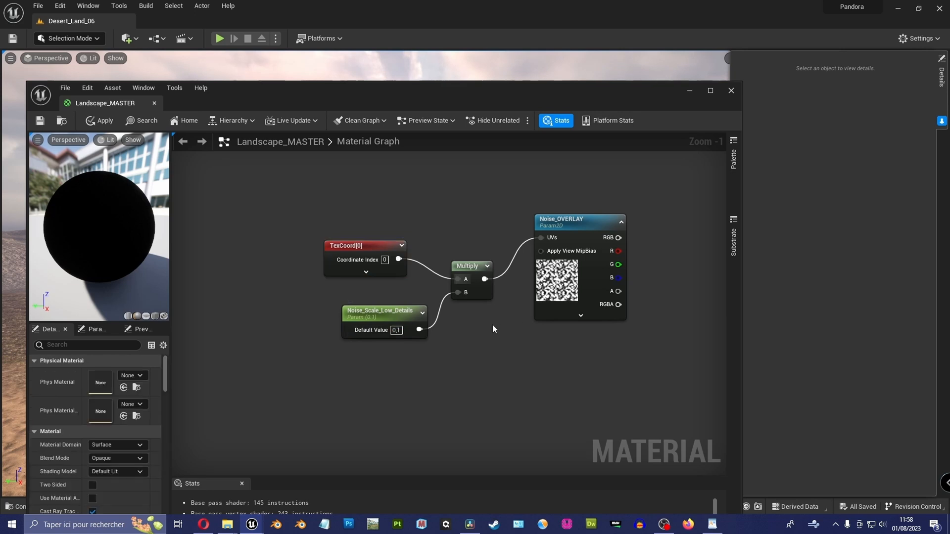
pyautogui.click(401, 333)
pyautogui.write('2')
pyautogui.press('Return')
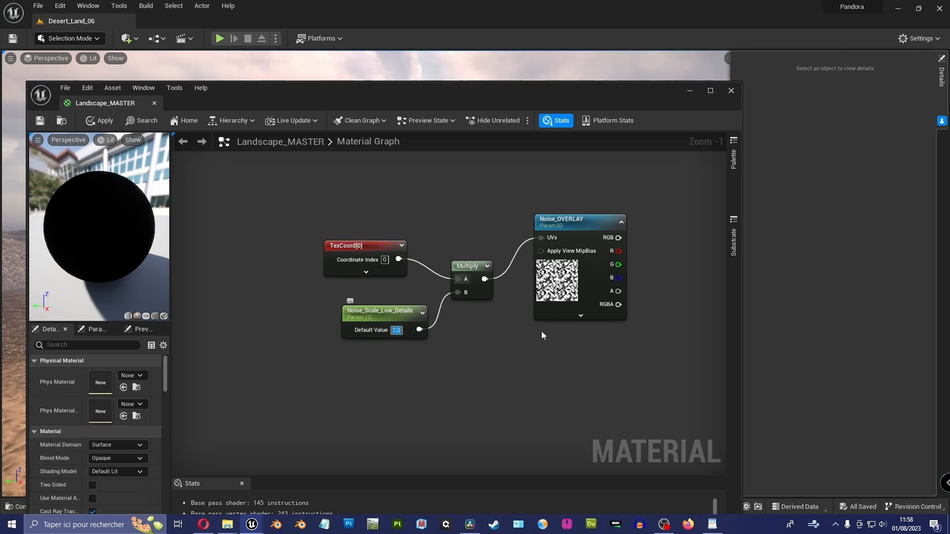
# Add a VectorParameter node below Noise_OVERLAY.
pyautogui.moveTo(692, 266); pyautogui.dragTo(578, 281, button='right')
pyautogui.moveTo(471, 237); pyautogui.dragTo(470, 241)
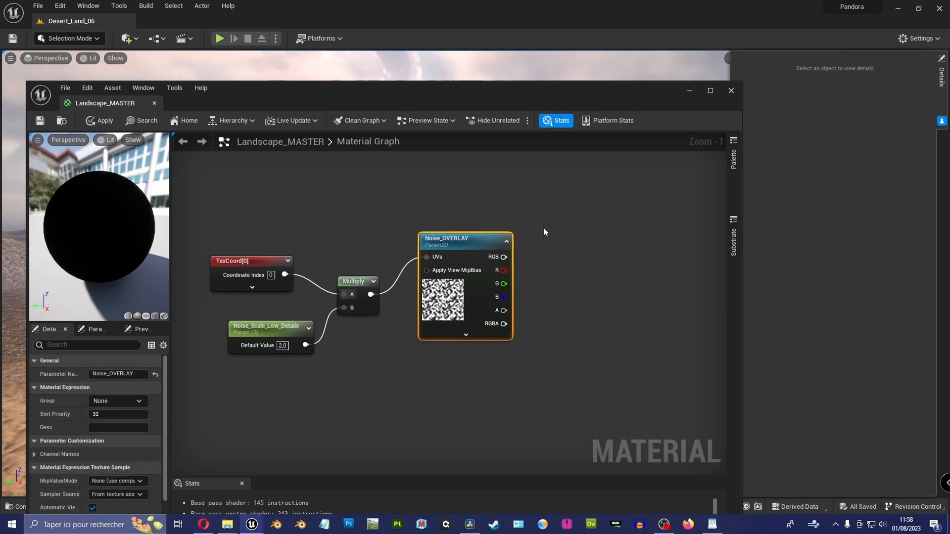
pyautogui.moveTo(535, 280); pyautogui.dragTo(554, 253, button='right')
pyautogui.click(734, 159)
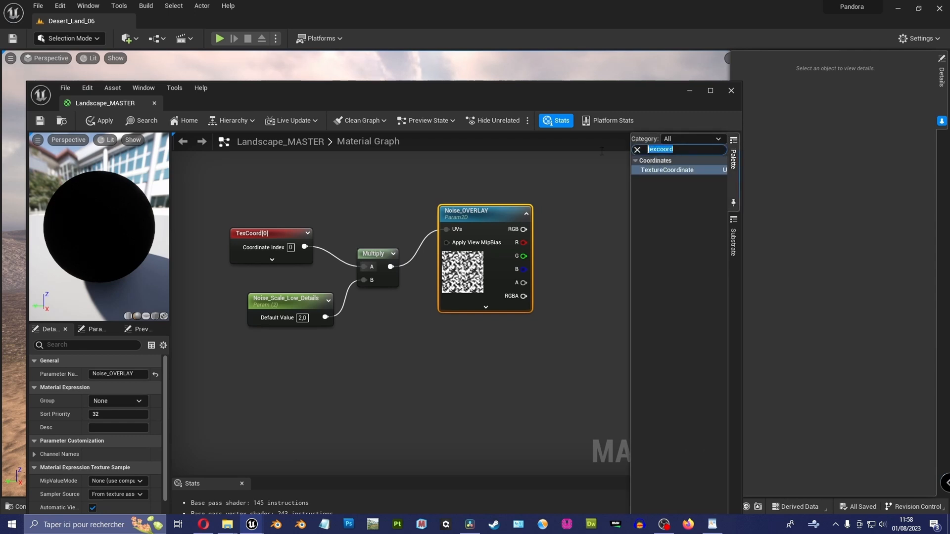
pyautogui.write('vector')
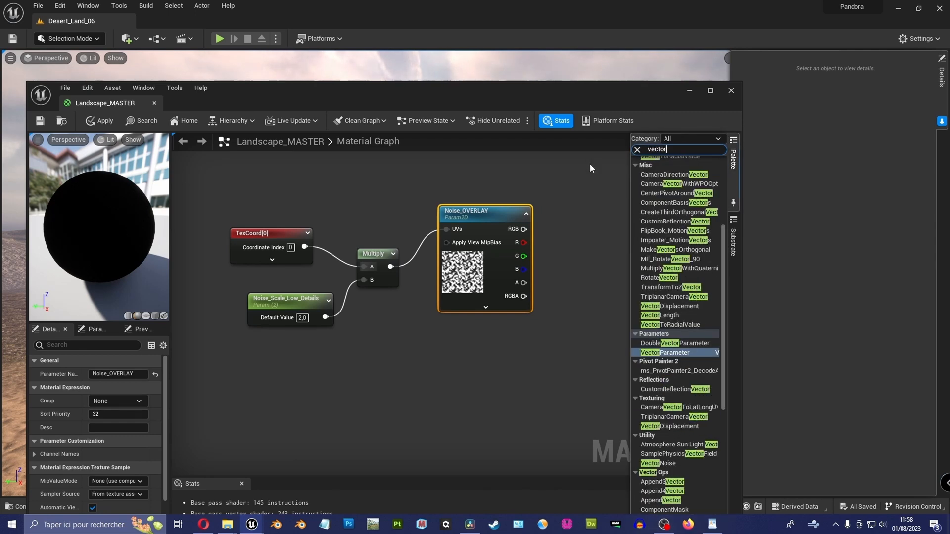
pyautogui.write('param')
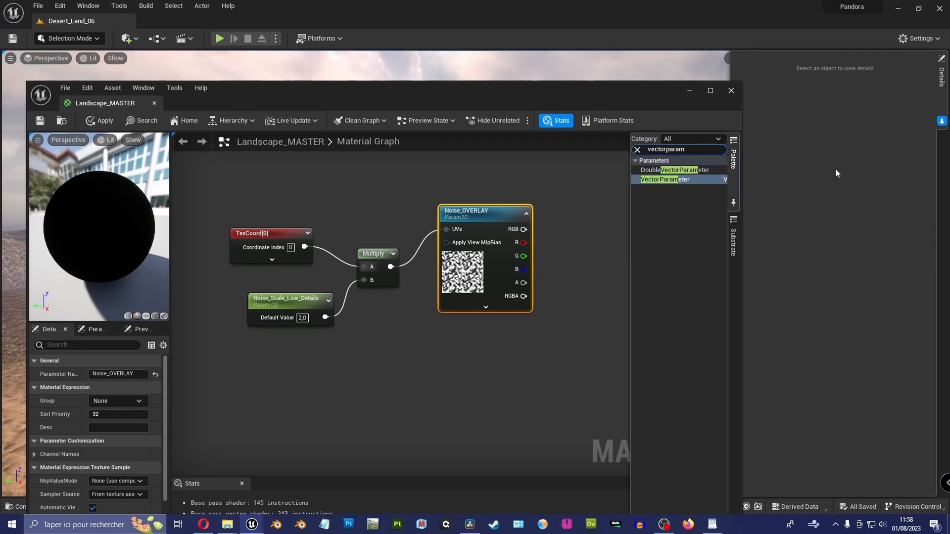
pyautogui.moveTo(666, 180); pyautogui.dragTo(455, 341)
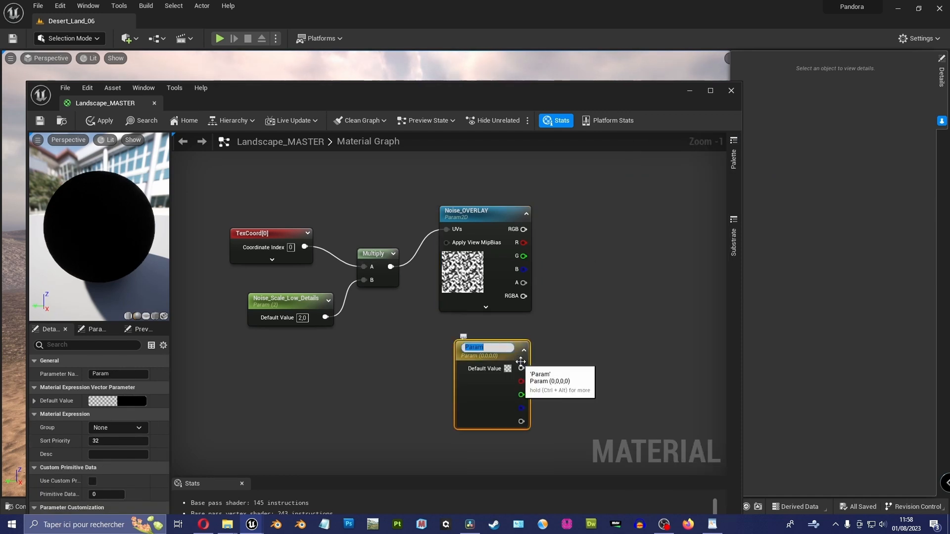
# Set the vector parameter's default color to a pale cream with R 1,0, G 0,8437, B 0,625 and alpha 1,0.
pyautogui.doubleClick(474, 397)
pyautogui.moveTo(529, 464); pyautogui.dragTo(579, 465)
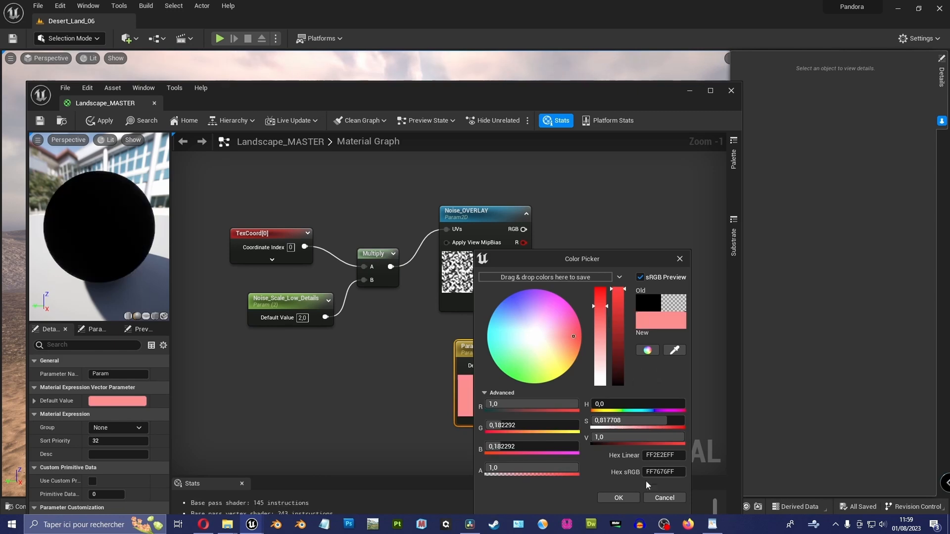
pyautogui.click(619, 498)
pyautogui.doubleClick(470, 376)
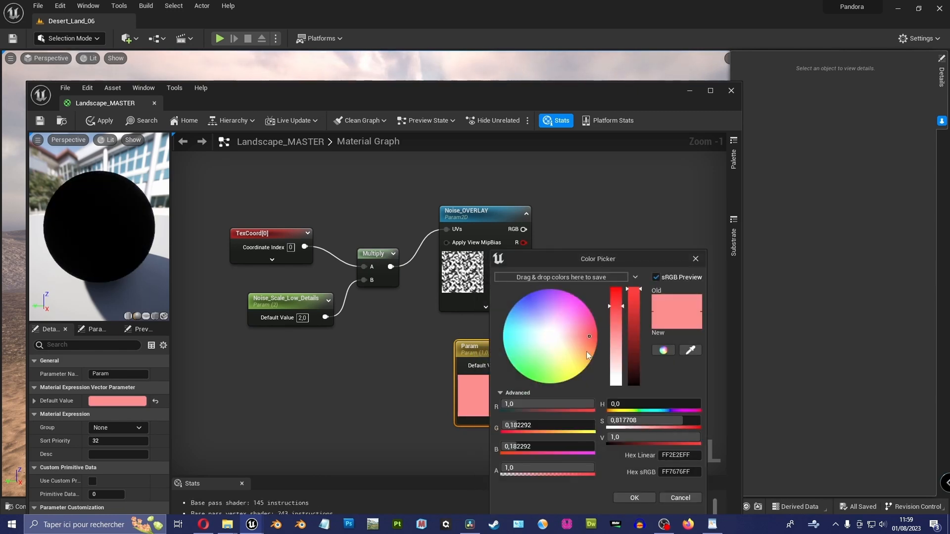
pyautogui.click(562, 345)
pyautogui.moveTo(563, 345); pyautogui.dragTo(560, 344)
pyautogui.click(616, 349)
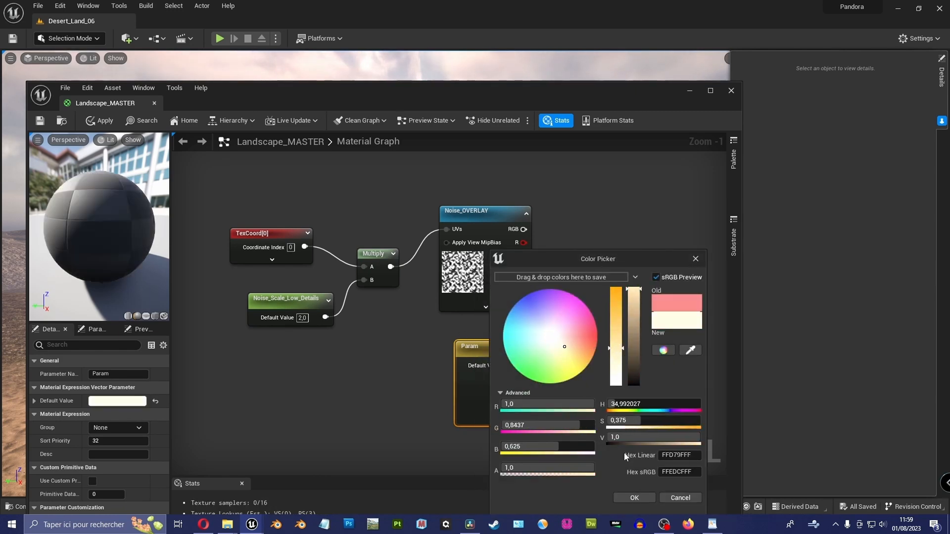
pyautogui.click(632, 498)
# Rename the vector parameter to TINT_Noise_Verlay_1.
pyautogui.doubleClick(476, 348)
pyautogui.write('TINT_Noise')
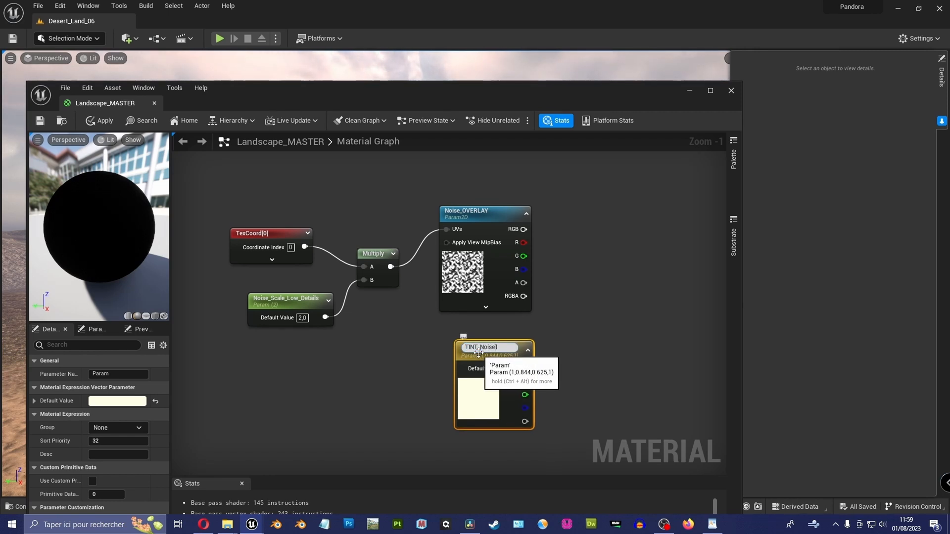
pyautogui.write('_Verlay_1')
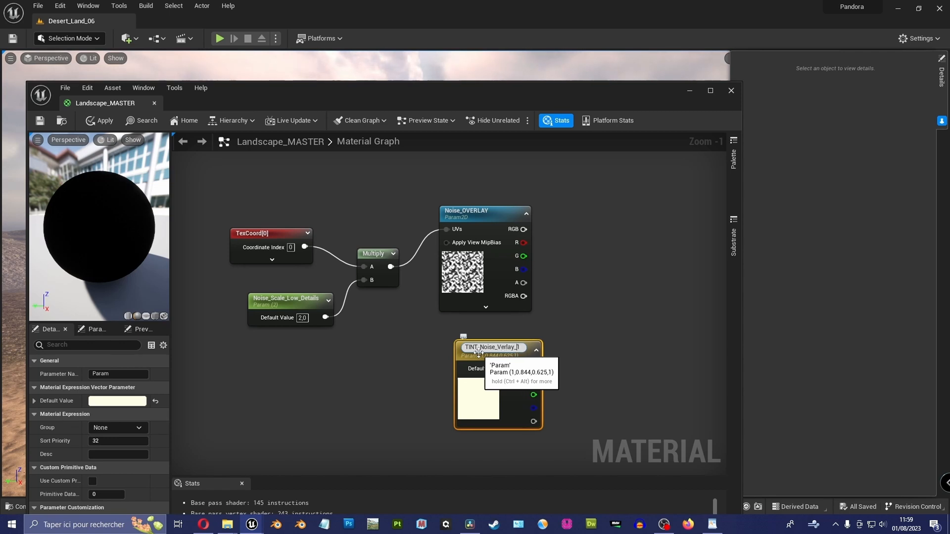
pyautogui.press('Return')
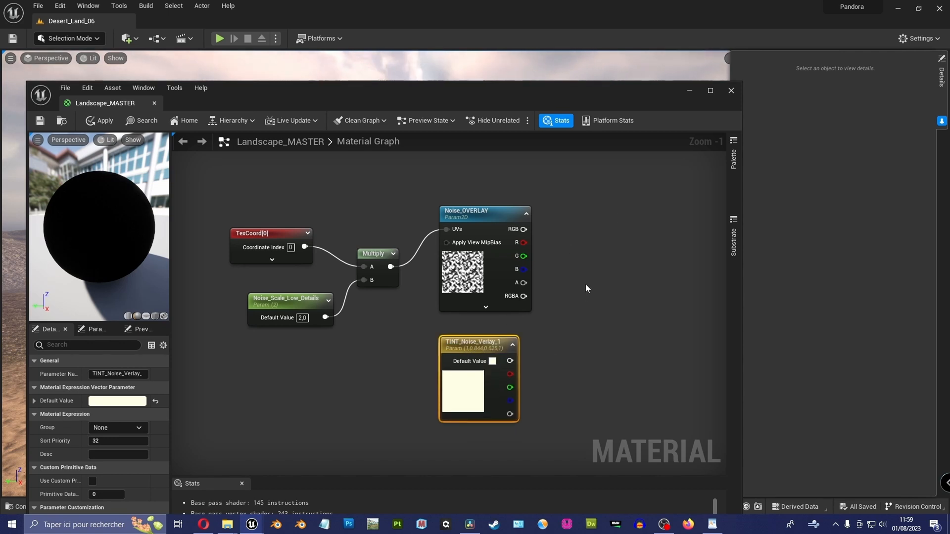
# Add a second Multiply node and connect Noise_OVERLAY's RGB to A and TINT_Noise_Verlay_1 to B.
pyautogui.click(580, 293)
pyautogui.moveTo(524, 229); pyautogui.dragTo(586, 310)
pyautogui.moveTo(510, 361); pyautogui.dragTo(592, 329)
pyautogui.moveTo(599, 403); pyautogui.dragTo(566, 335, button='right')
pyautogui.click(409, 290)
pyautogui.click(509, 325)
pyautogui.scroll(-1, 566, 335)
# Select all the noise overlay nodes and move them together farther above the Landscape Layer Blend nodes.
pyautogui.moveTo(611, 178); pyautogui.dragTo(267, 396)
pyautogui.moveTo(405, 318); pyautogui.dragTo(405, 412, button='right')
pyautogui.moveTo(482, 307); pyautogui.dragTo(456, 210)
pyautogui.scroll(-4, 511, 281)
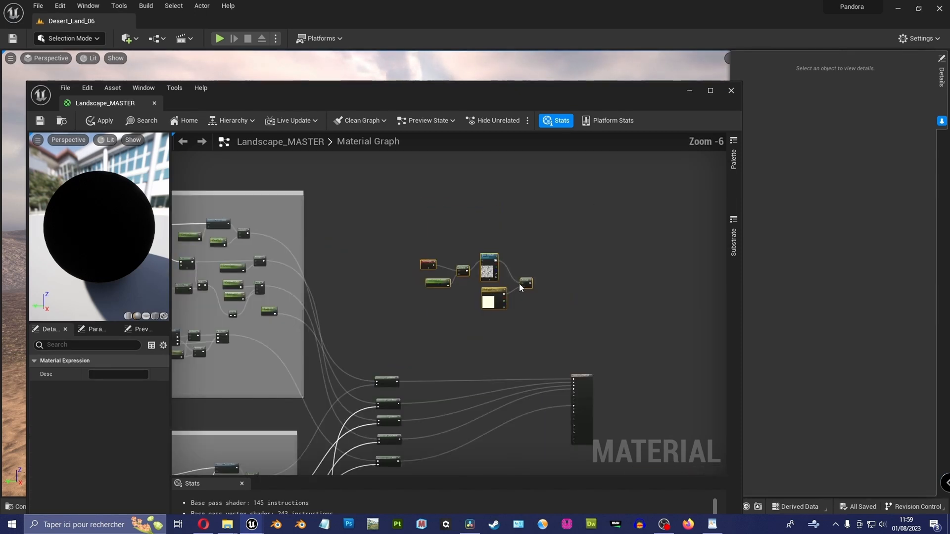
pyautogui.scroll(3, 518, 283)
pyautogui.moveTo(486, 353); pyautogui.dragTo(552, 377, button='right')
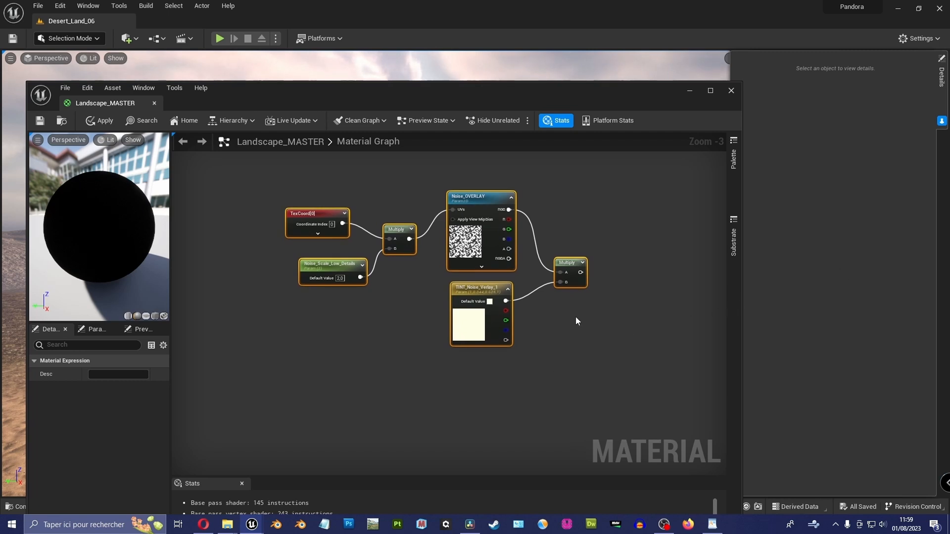
pyautogui.moveTo(571, 329); pyautogui.dragTo(569, 278, button='right')
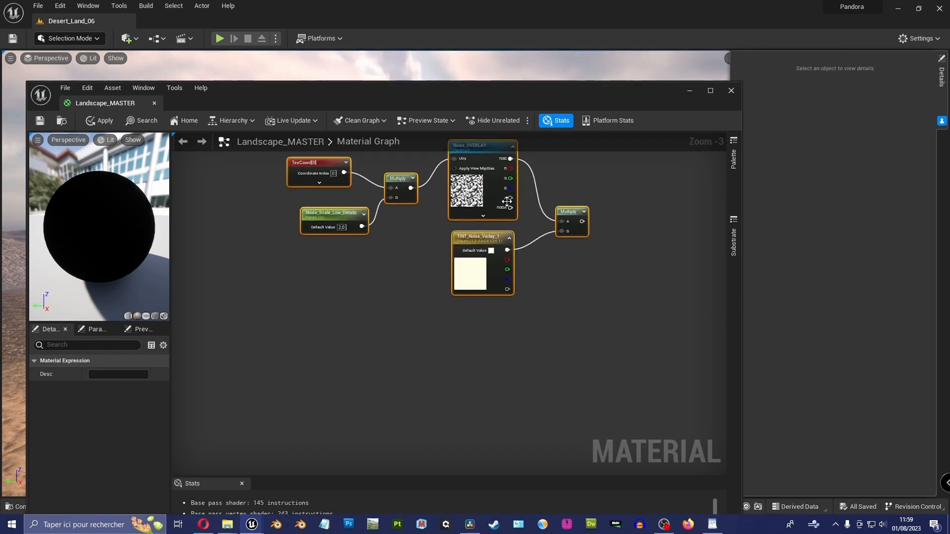
# Paste a duplicate of the whole noise overlay node group and place it directly below the original group.
pyautogui.hotkey('ctrl', 'v')
pyautogui.moveTo(514, 333); pyautogui.dragTo(493, 277, button='right')
pyautogui.moveTo(464, 307); pyautogui.dragTo(463, 260)
pyautogui.moveTo(515, 232); pyautogui.dragTo(501, 281, button='right')
pyautogui.click(496, 286)
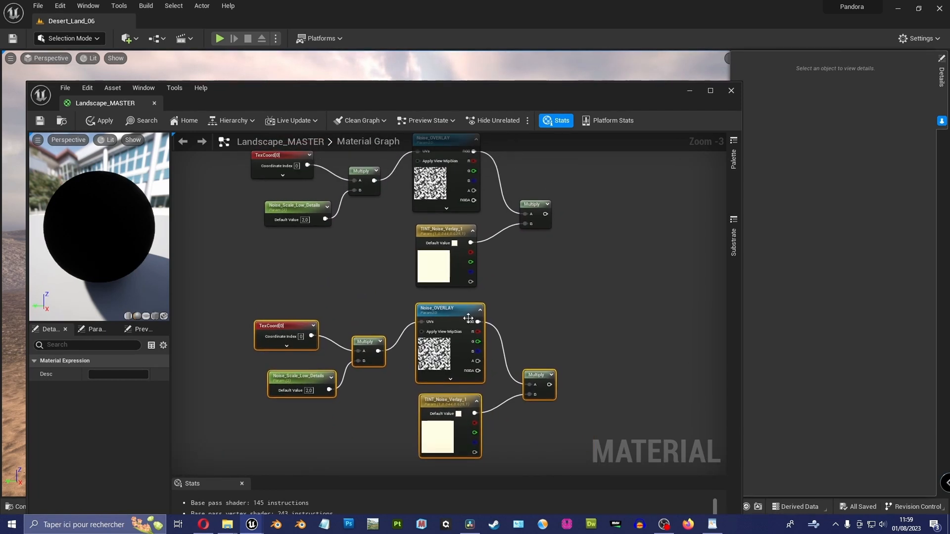
pyautogui.moveTo(456, 317); pyautogui.dragTo(454, 316)
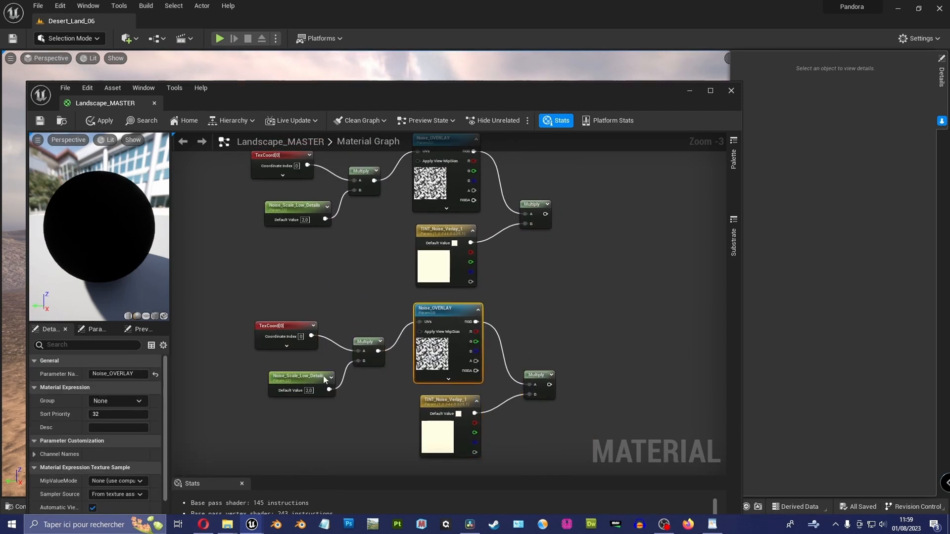
# Set the default value of the Noise_Scale_Low_Details parameter to 5,0.
pyautogui.moveTo(313, 390); pyautogui.dragTo(272, 391)
pyautogui.write('5')
pyautogui.press('Return')
pyautogui.scroll(3, 462, 367)
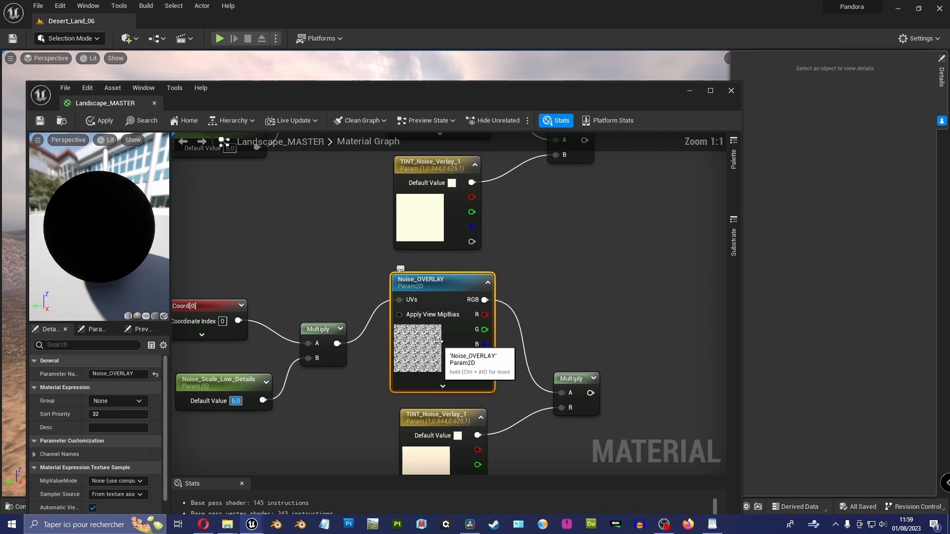
pyautogui.scroll(-1, 466, 322)
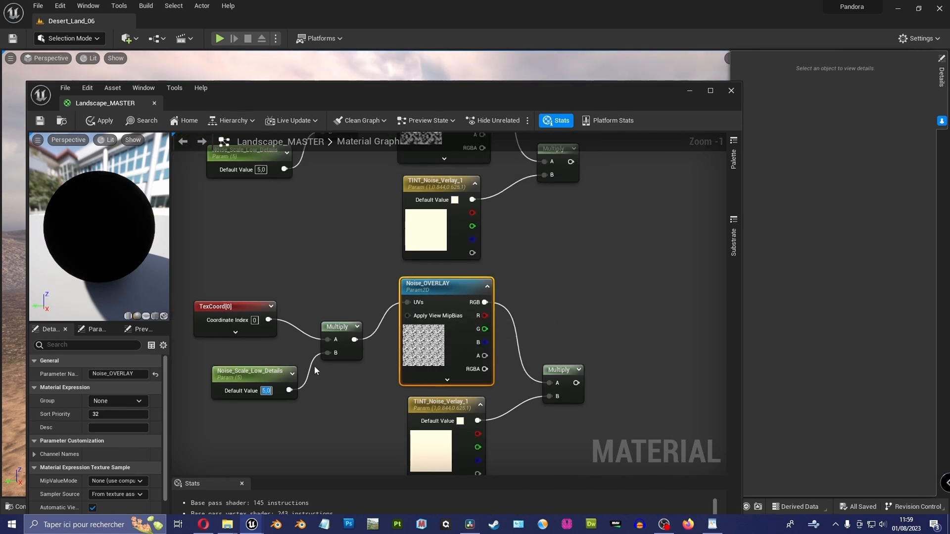
pyautogui.moveTo(306, 371); pyautogui.dragTo(358, 403, button='right')
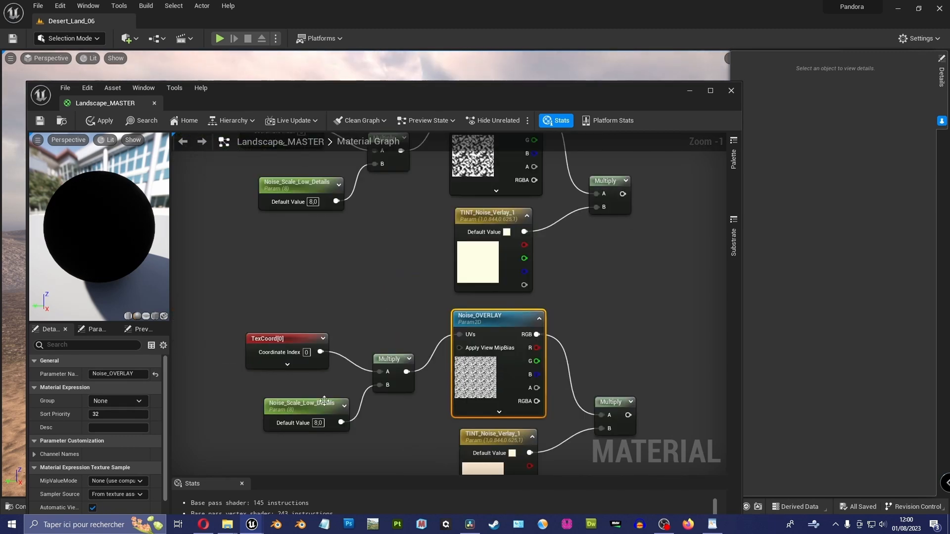
pyautogui.click(315, 202)
pyautogui.write('5')
pyautogui.click(320, 210)
pyautogui.click(313, 414)
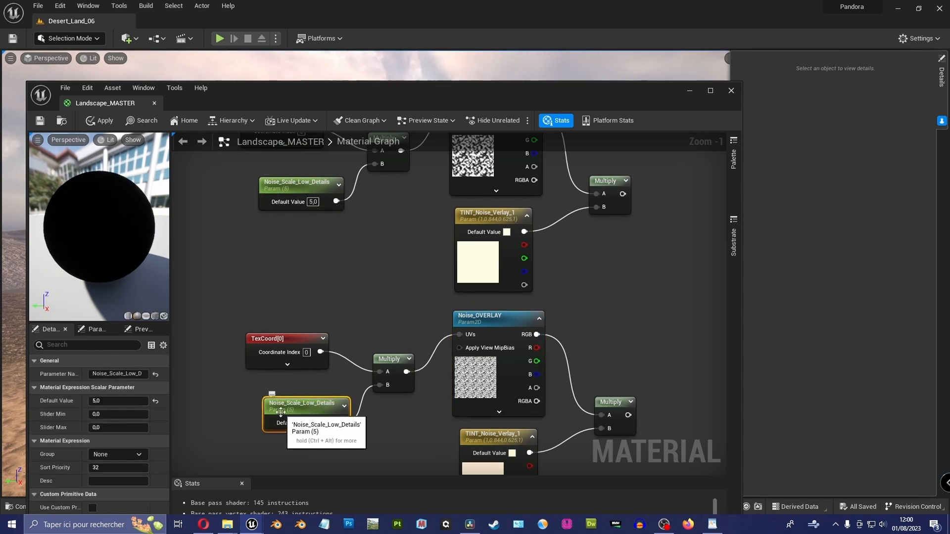
pyautogui.doubleClick(304, 408)
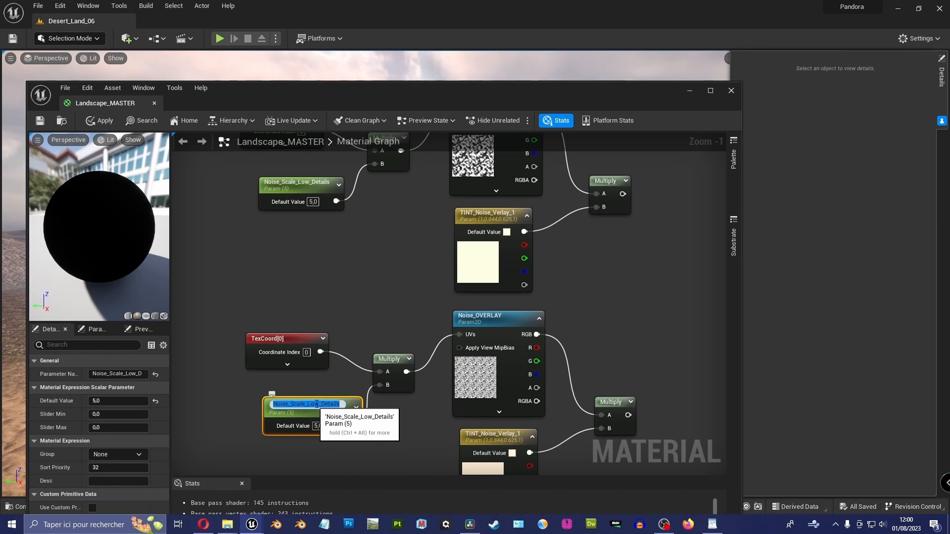
pyautogui.moveTo(320, 404); pyautogui.dragTo(306, 403)
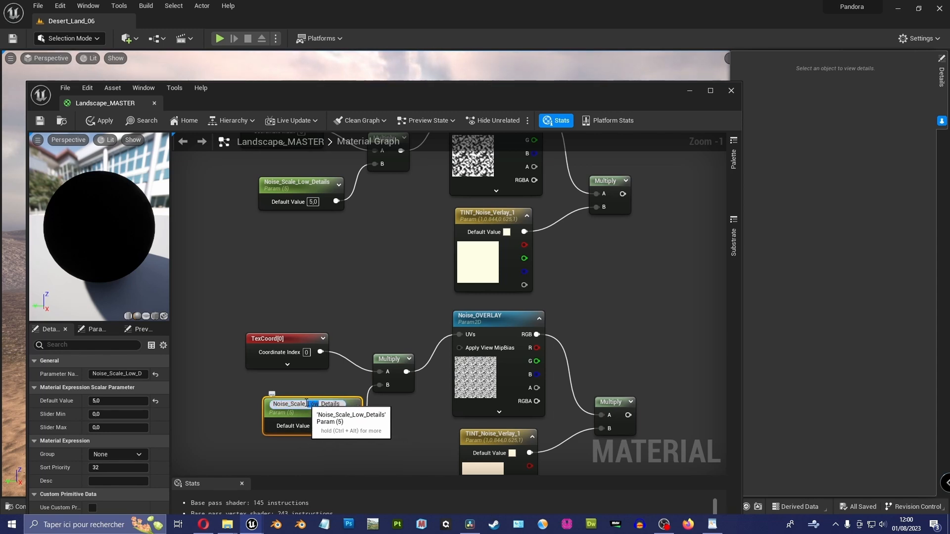
pyautogui.click(354, 328)
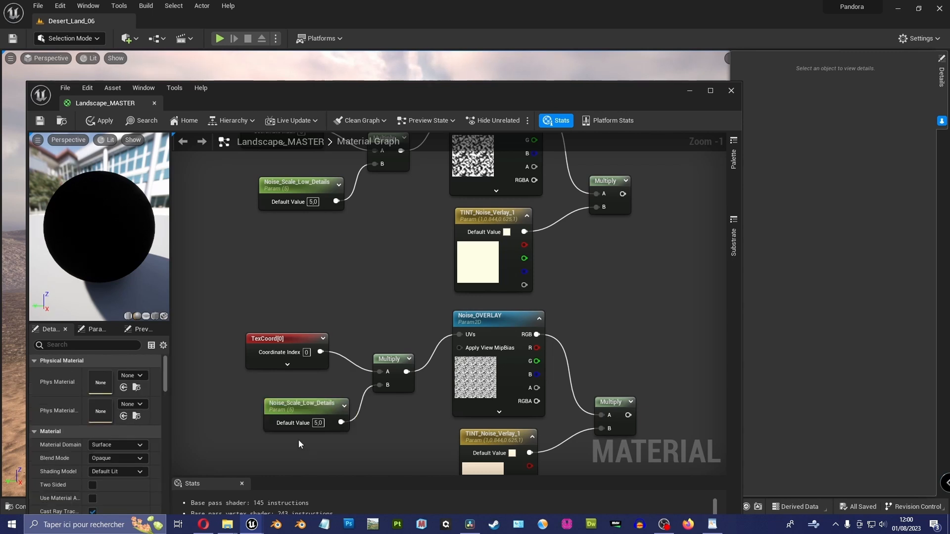
# Rename the scale parameter in the upper noise group to Noise_Scale_Medium_Details.
pyautogui.moveTo(361, 268); pyautogui.dragTo(350, 317, button='right')
pyautogui.doubleClick(298, 235)
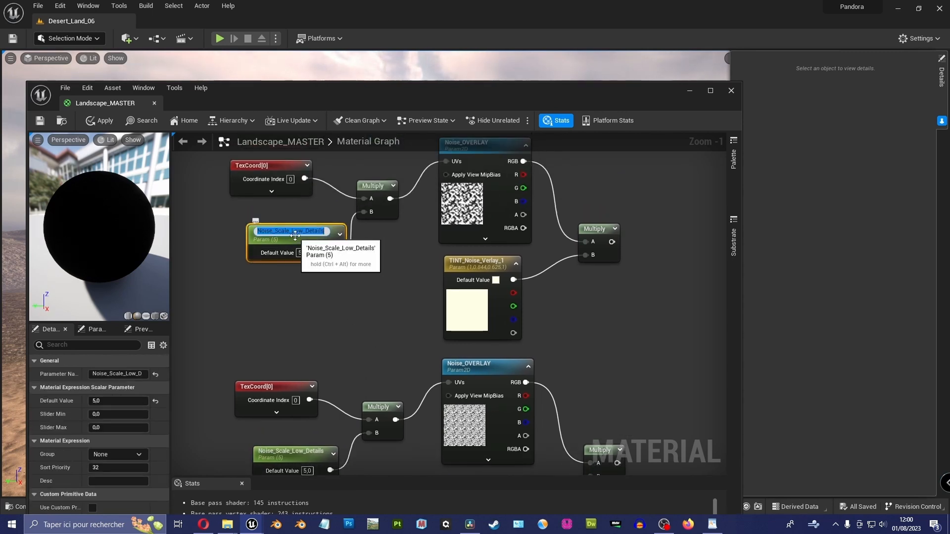
pyautogui.moveTo(303, 231); pyautogui.dragTo(293, 233)
pyautogui.write('Medium')
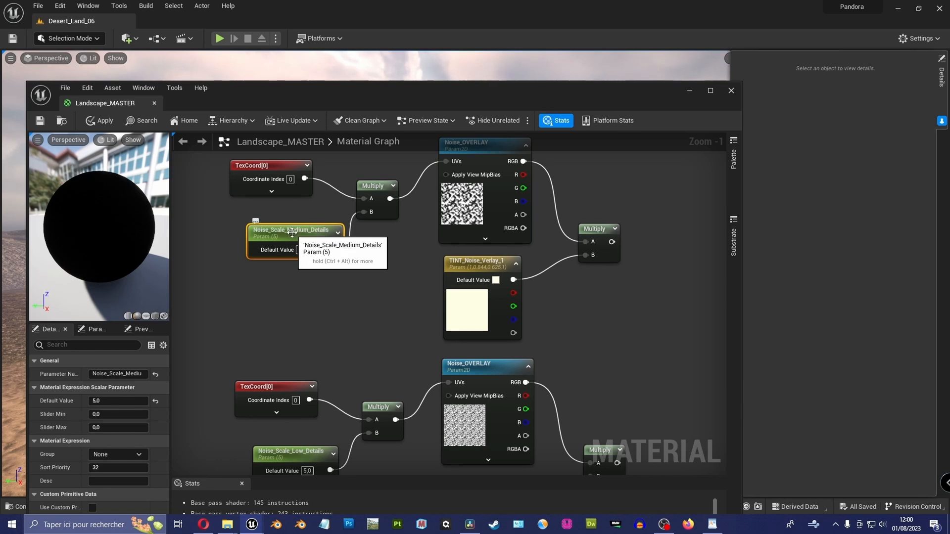
pyautogui.press('Return')
# Set the default value of Noise_Scale_Medium_Details to 2,0.
pyautogui.moveTo(349, 303); pyautogui.dragTo(345, 282, button='right')
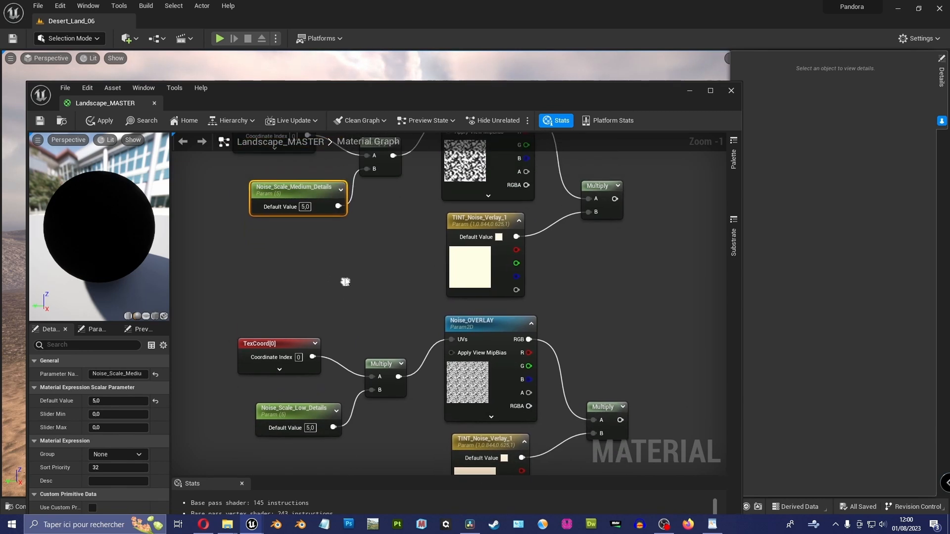
pyautogui.click(309, 206)
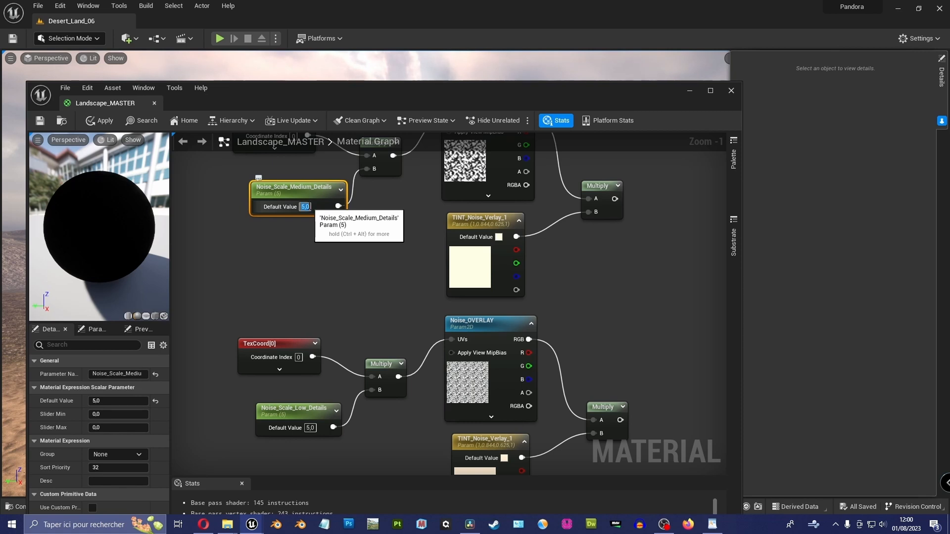
pyautogui.write('2')
pyautogui.click(310, 428)
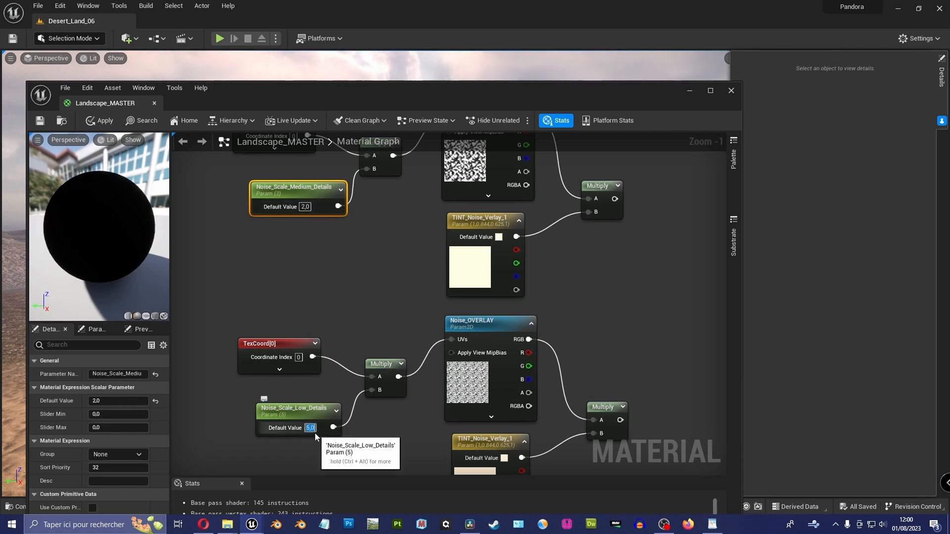
pyautogui.click(323, 443)
# Add a Linear Interpolate node and connect the upper group's tint Multiply to A and the lower group's tint Multiply to B.
pyautogui.scroll(-1, 324, 440)
pyautogui.moveTo(375, 293); pyautogui.dragTo(335, 249, button='right')
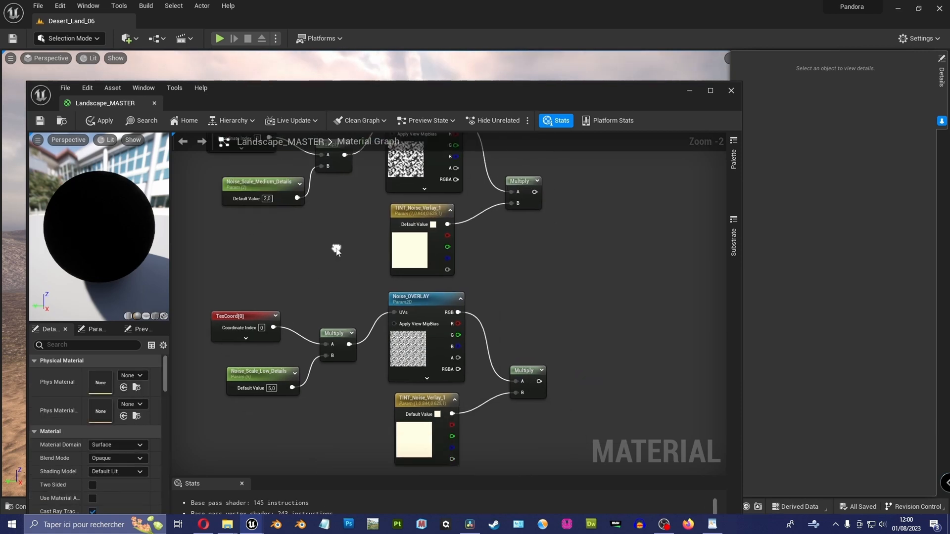
pyautogui.moveTo(604, 325); pyautogui.dragTo(557, 330, button='right')
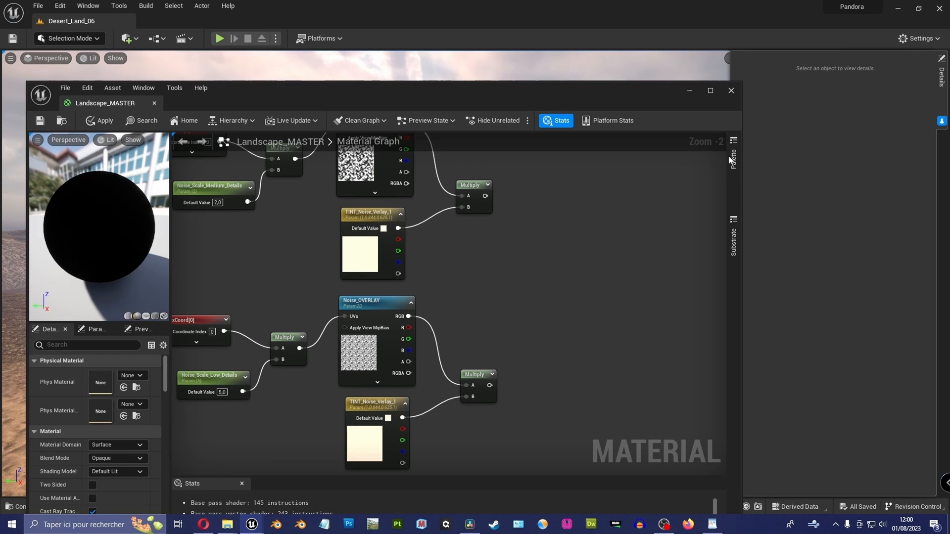
pyautogui.click(732, 143)
pyautogui.write('linear')
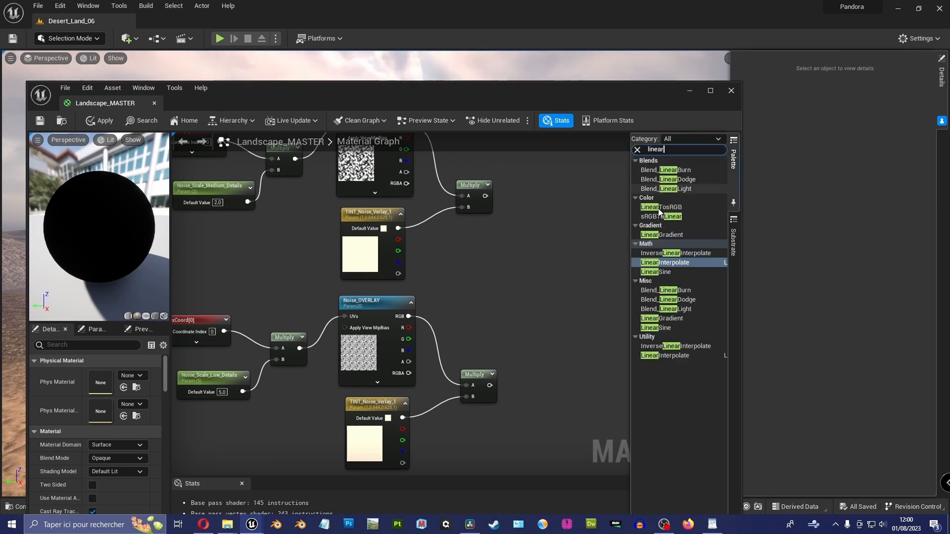
pyautogui.moveTo(664, 263); pyautogui.dragTo(591, 276)
pyautogui.moveTo(485, 196); pyautogui.dragTo(577, 287)
pyautogui.moveTo(490, 386); pyautogui.dragTo(571, 296)
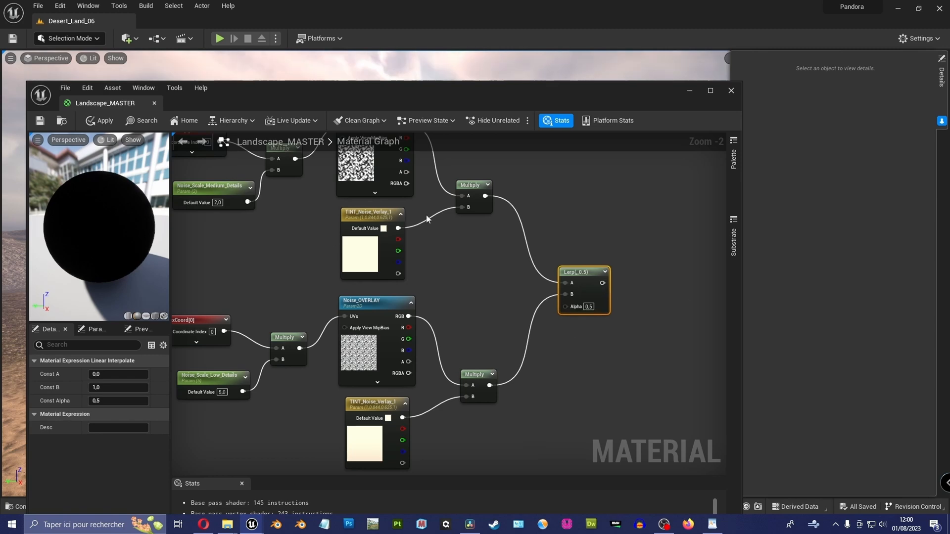
# Add a scalar parameter named Noise_Variation_SWITCH beside the Lerp node.
pyautogui.click(735, 144)
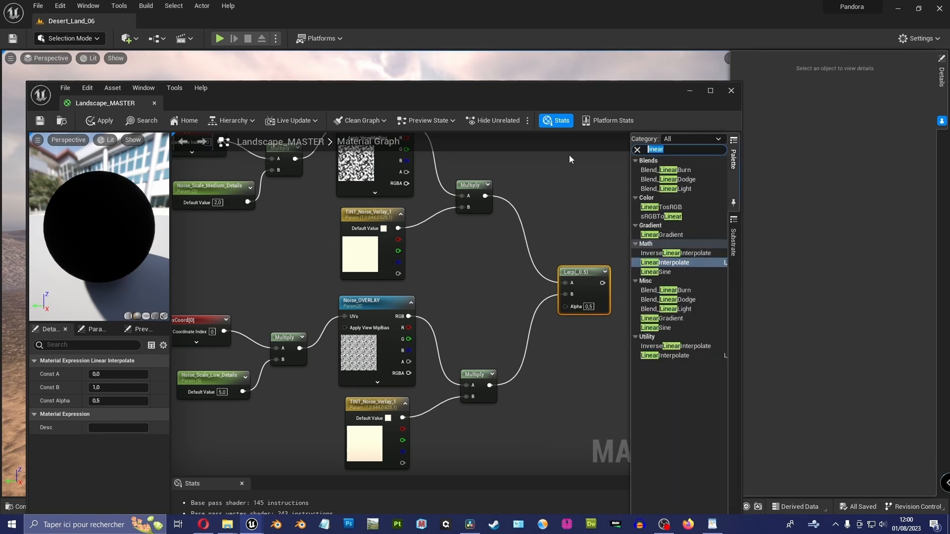
pyautogui.write('scalar')
pyautogui.moveTo(664, 206); pyautogui.dragTo(477, 263)
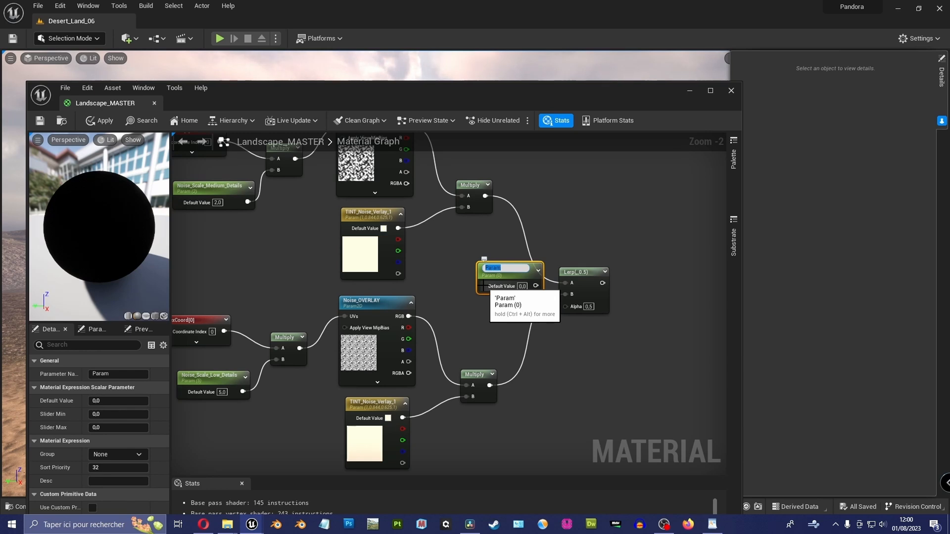
pyautogui.write('Noise_Variation_')
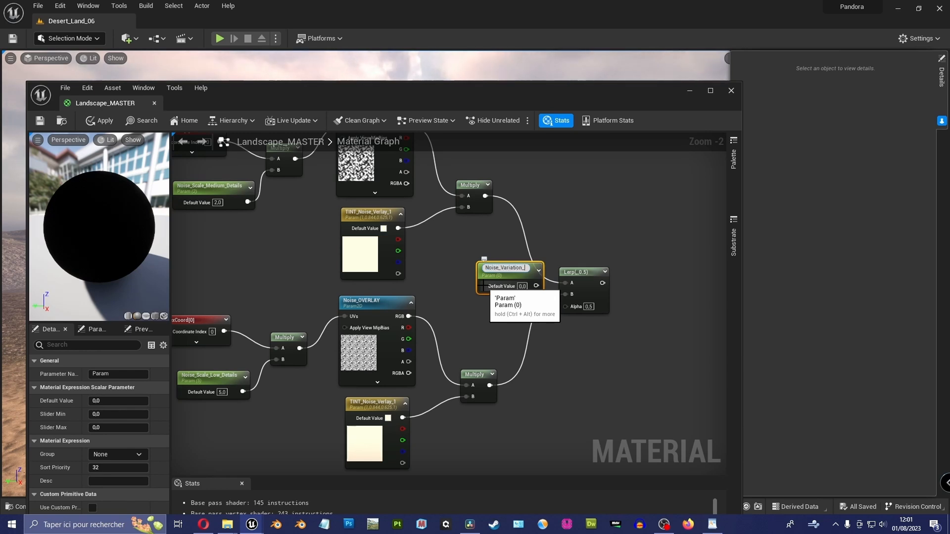
pyautogui.write('SWIT')
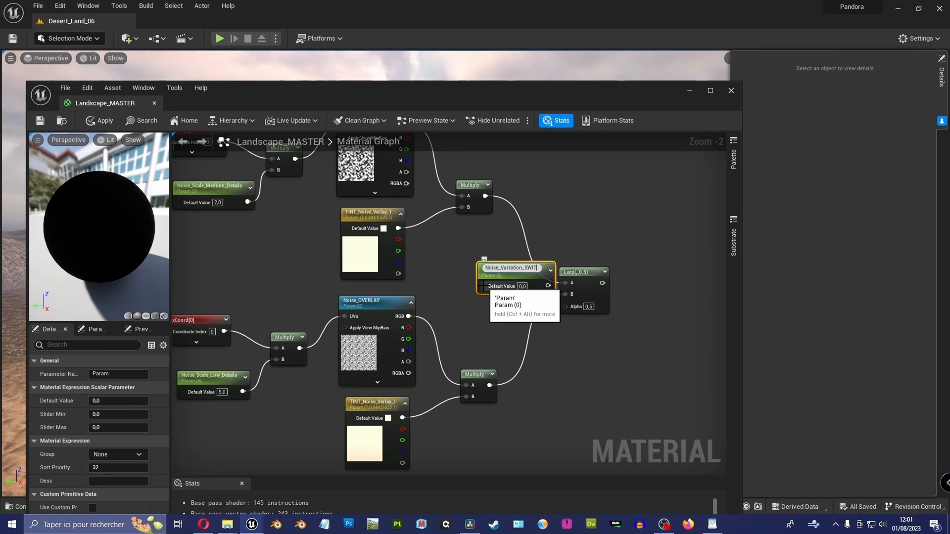
pyautogui.write('CH')
pyautogui.press('Return')
# Connect Noise_Variation_SWITCH to the Lerp's Alpha and set its default value to 0,5.
pyautogui.moveTo(483, 284); pyautogui.dragTo(432, 304)
pyautogui.moveTo(491, 303); pyautogui.dragTo(565, 306)
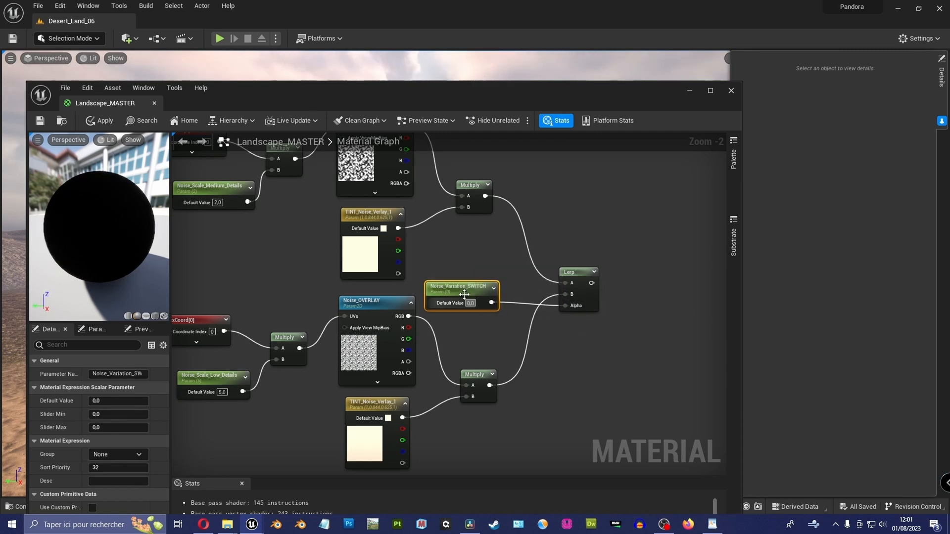
pyautogui.moveTo(465, 295); pyautogui.dragTo(474, 297)
pyautogui.click(481, 305)
pyautogui.write('0,5')
pyautogui.press('Return')
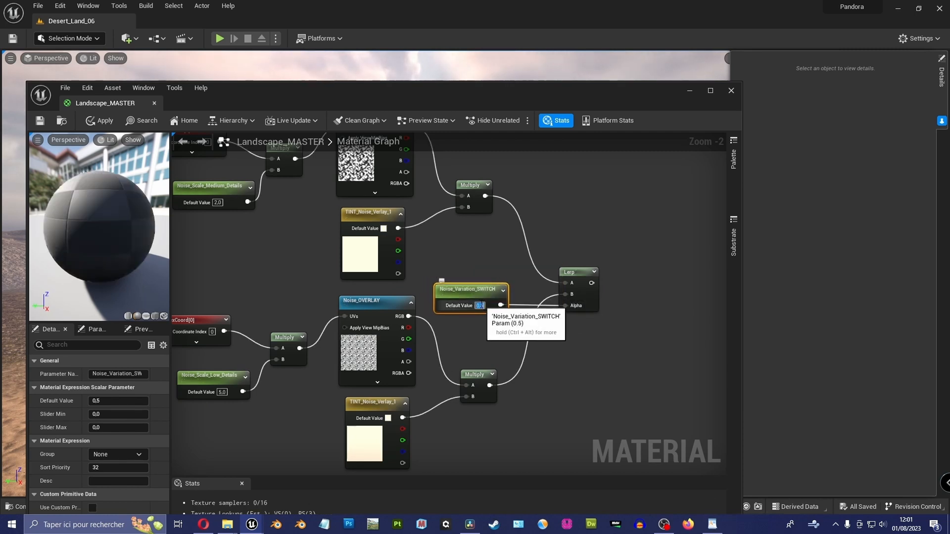
# Correct the name of the upper group's tint parameter to TINT_Noise_Overlay_1.
pyautogui.scroll(-2, 547, 263)
pyautogui.moveTo(574, 281); pyautogui.dragTo(451, 239, button='right')
pyautogui.scroll(1, 521, 273)
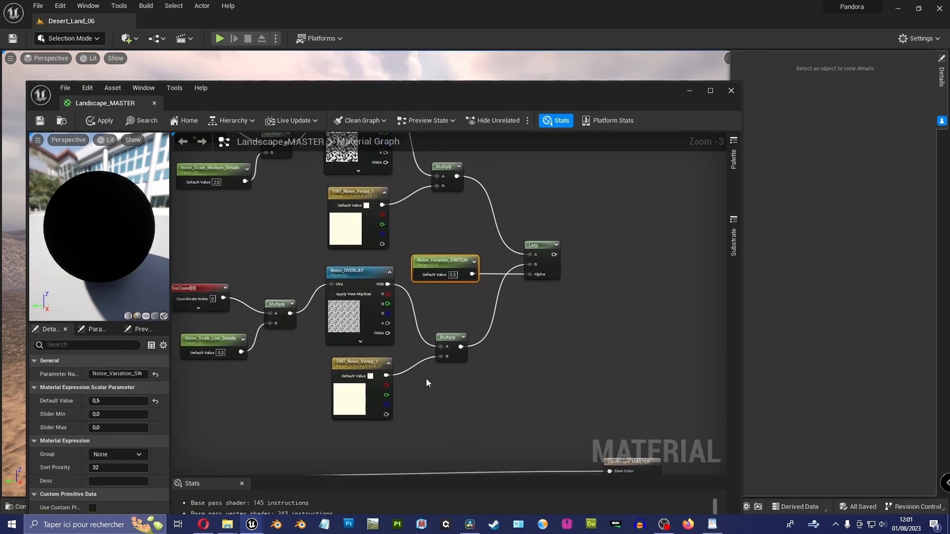
pyautogui.scroll(1, 398, 286)
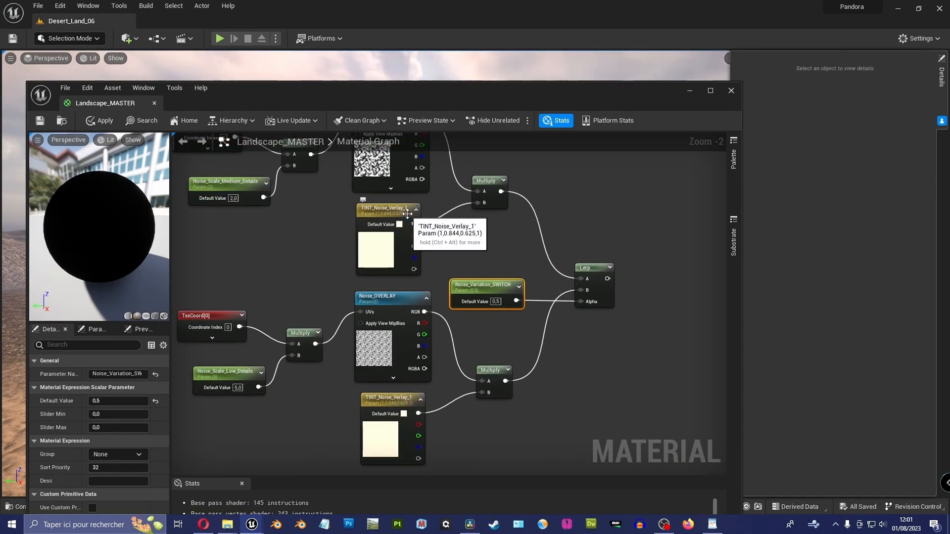
pyautogui.click(398, 212)
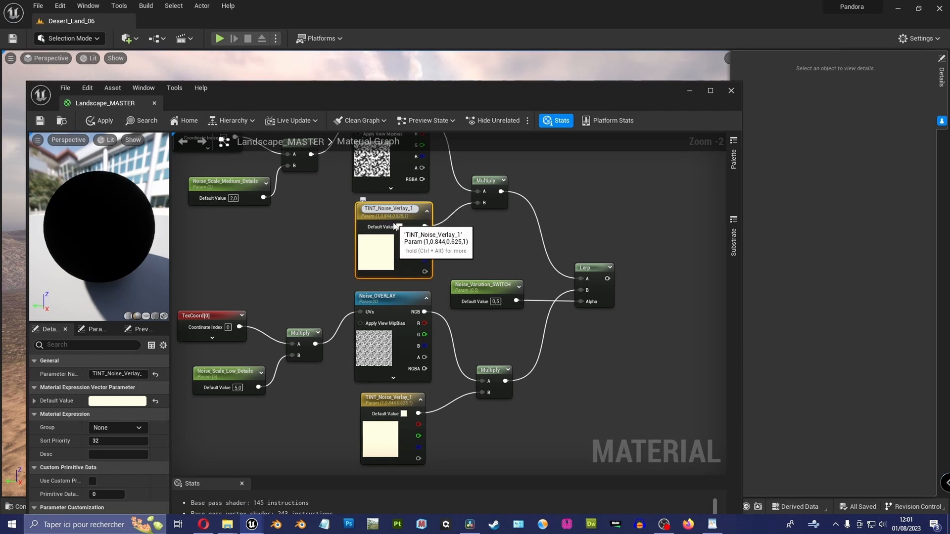
pyautogui.press('Delete')
pyautogui.write('Ov')
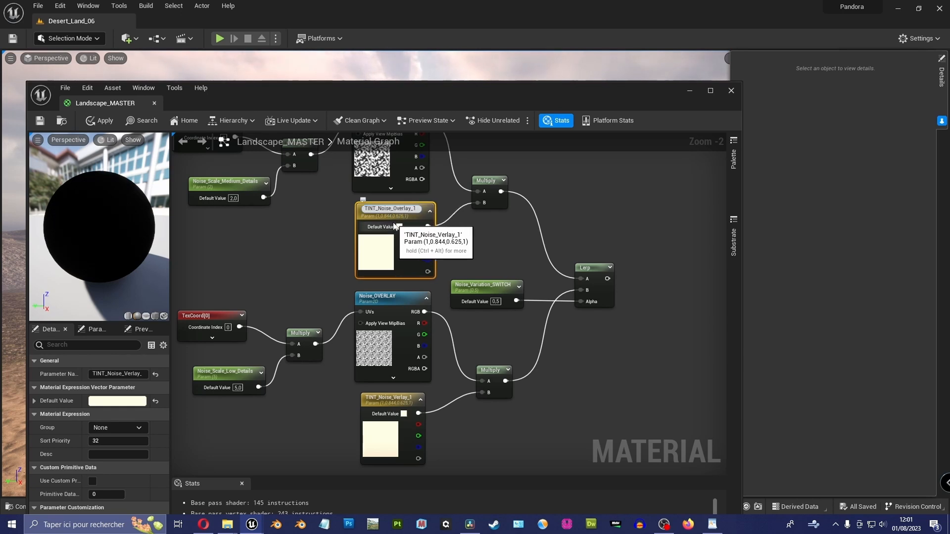
pyautogui.click(465, 239)
# Rename the lower group's tint parameter to TINT_Noise_Overlay_2.
pyautogui.moveTo(449, 269); pyautogui.dragTo(470, 228, button='right')
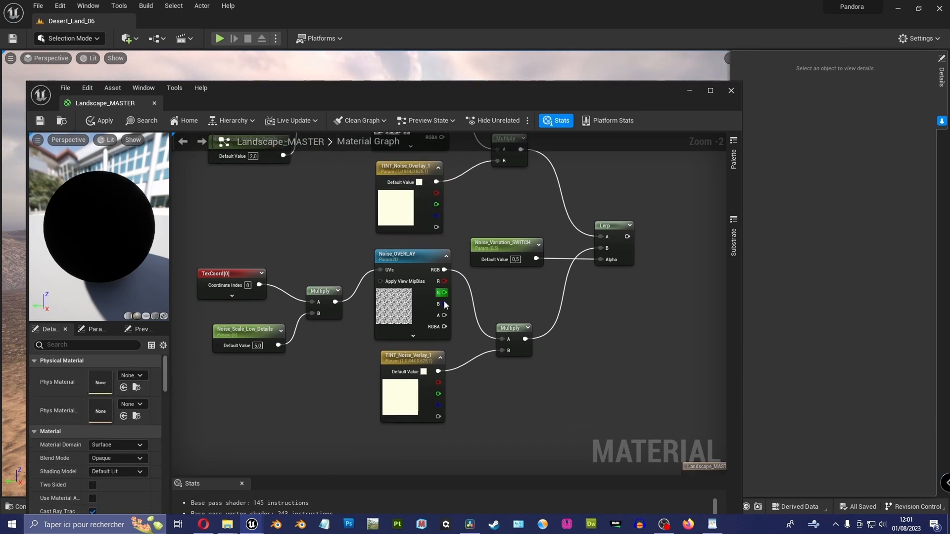
pyautogui.moveTo(444, 301); pyautogui.dragTo(438, 320, button='right')
pyautogui.doubleClick(411, 376)
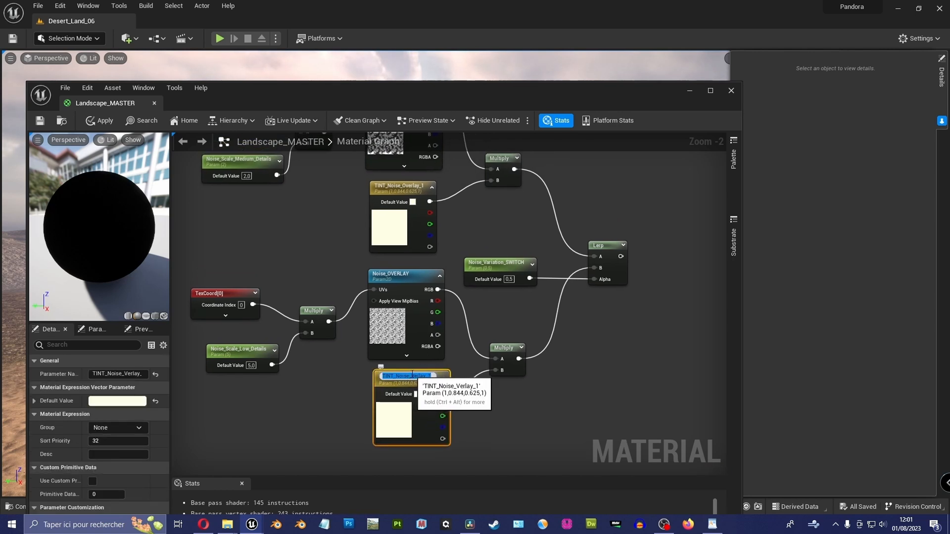
pyautogui.moveTo(411, 376); pyautogui.dragTo(452, 373)
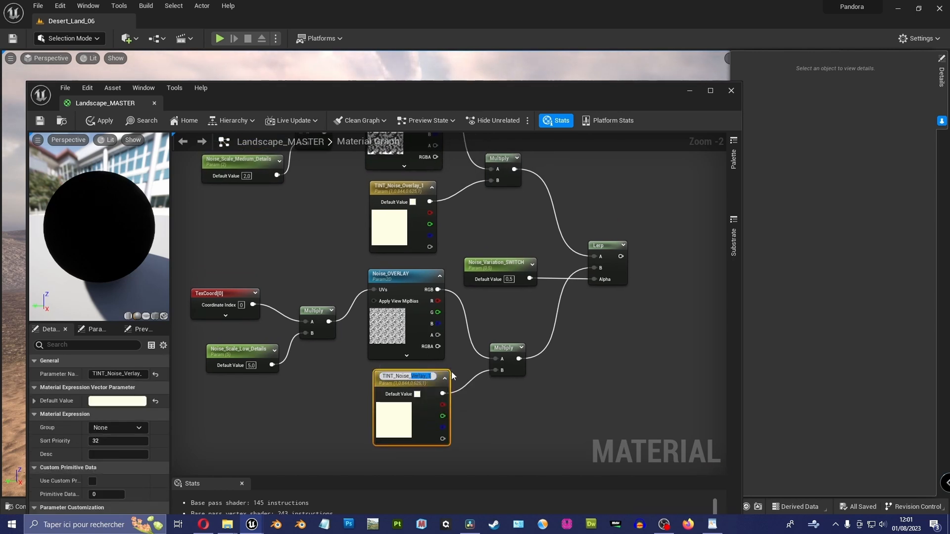
pyautogui.write('Overlay_')
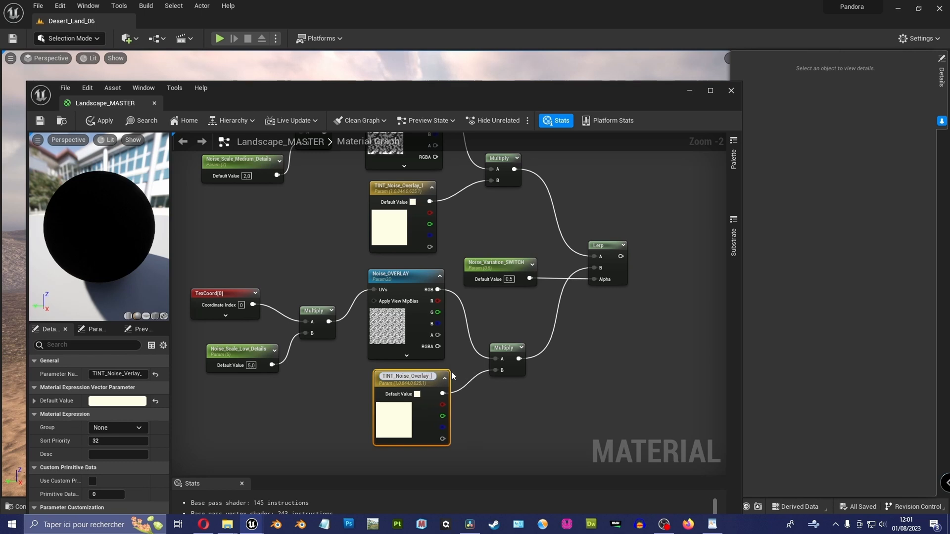
pyautogui.write('2')
pyautogui.press('Return')
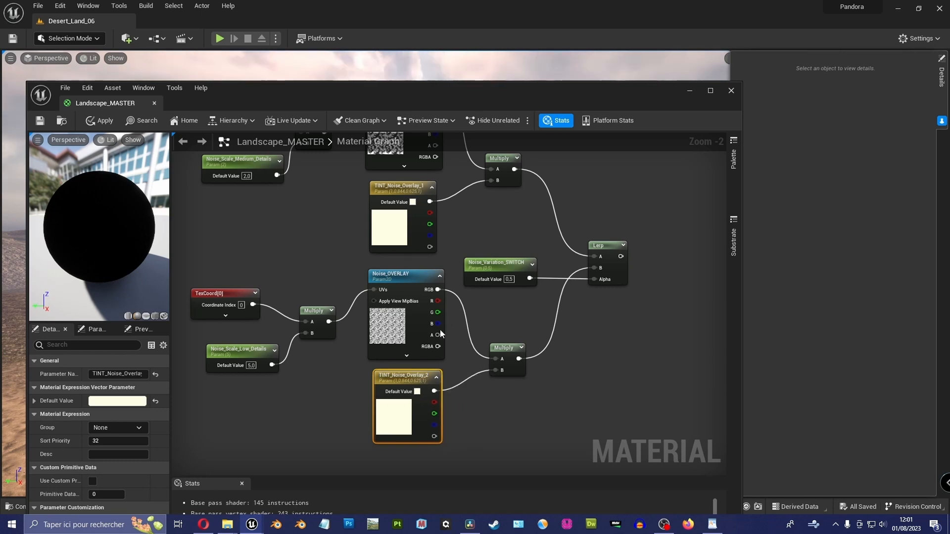
# Set the TINT_Noise_Overlay_2 default colour to a light salmon, about R 1,0, G 0,44, B 0,33.
pyautogui.click(418, 393)
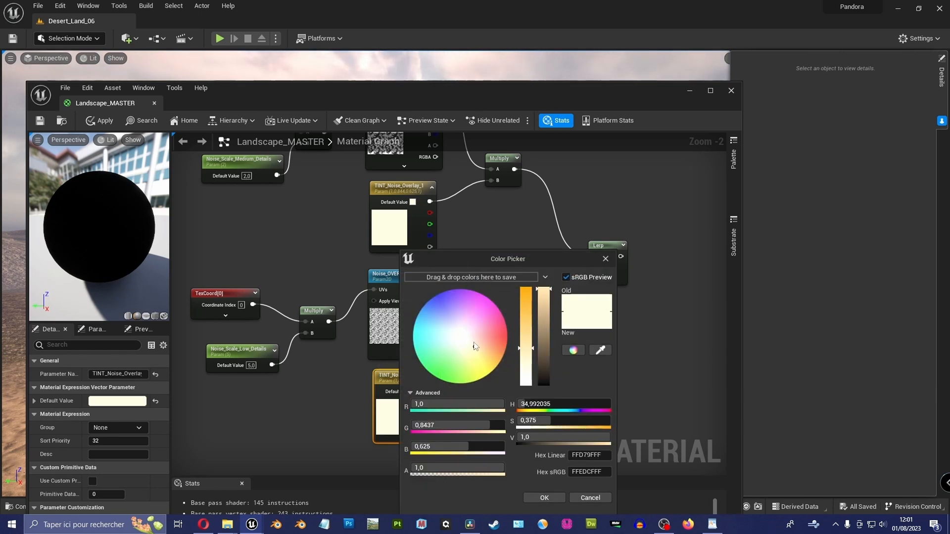
pyautogui.moveTo(474, 346); pyautogui.dragTo(486, 328)
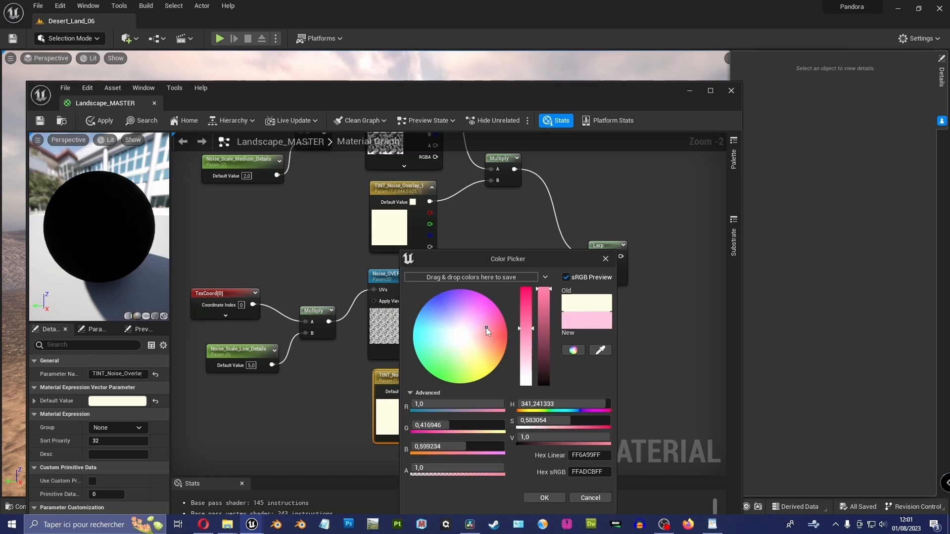
pyautogui.click(553, 498)
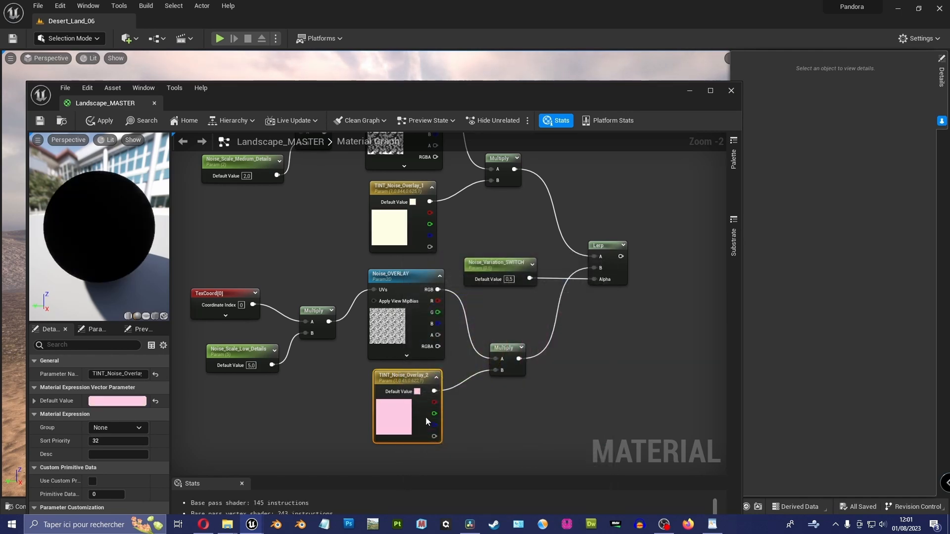
pyautogui.click(418, 392)
pyautogui.moveTo(485, 337); pyautogui.dragTo(485, 342)
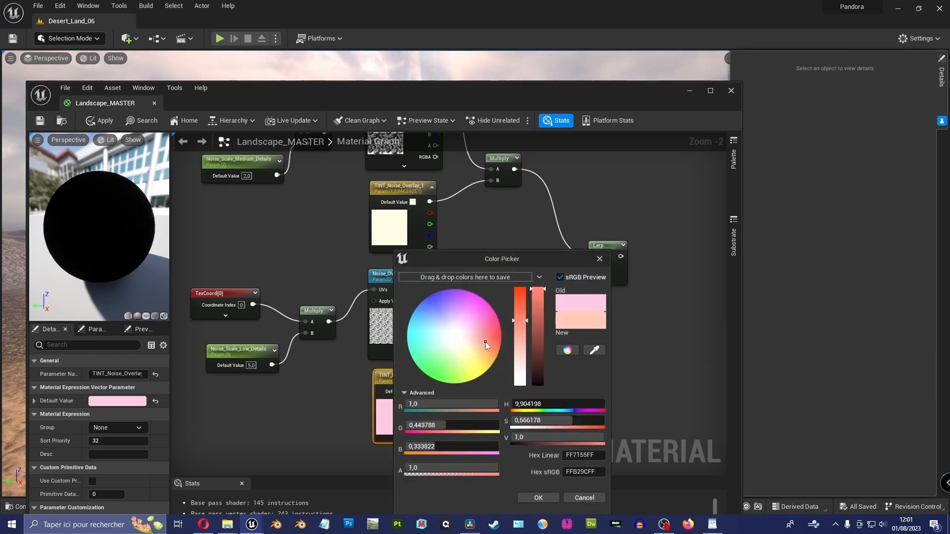
pyautogui.click(539, 499)
# Move the material result node farther from the layer blends and add a LinearInterpolate node in front of it.
pyautogui.moveTo(566, 393); pyautogui.dragTo(537, 388, button='right')
pyautogui.scroll(-2, 564, 346)
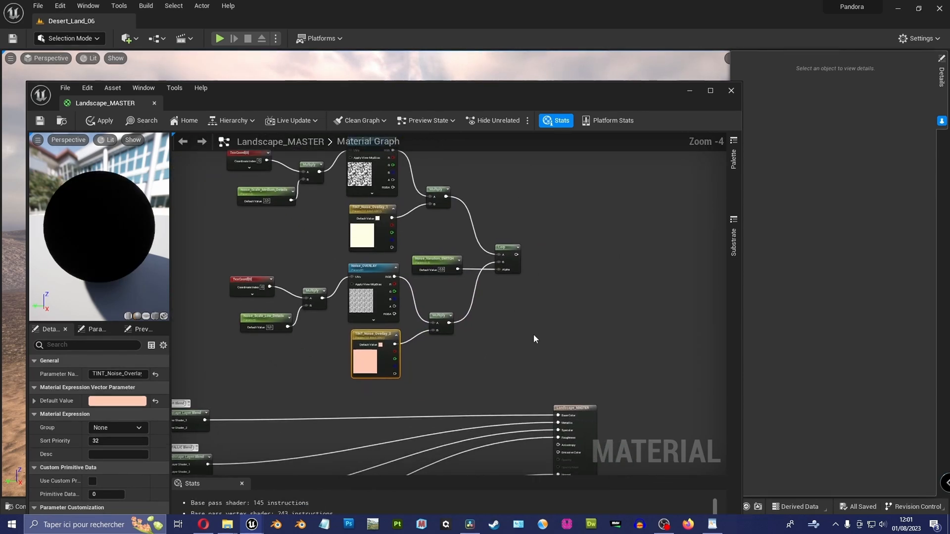
pyautogui.moveTo(534, 334); pyautogui.dragTo(547, 274, button='right')
pyautogui.moveTo(608, 360); pyautogui.dragTo(667, 359)
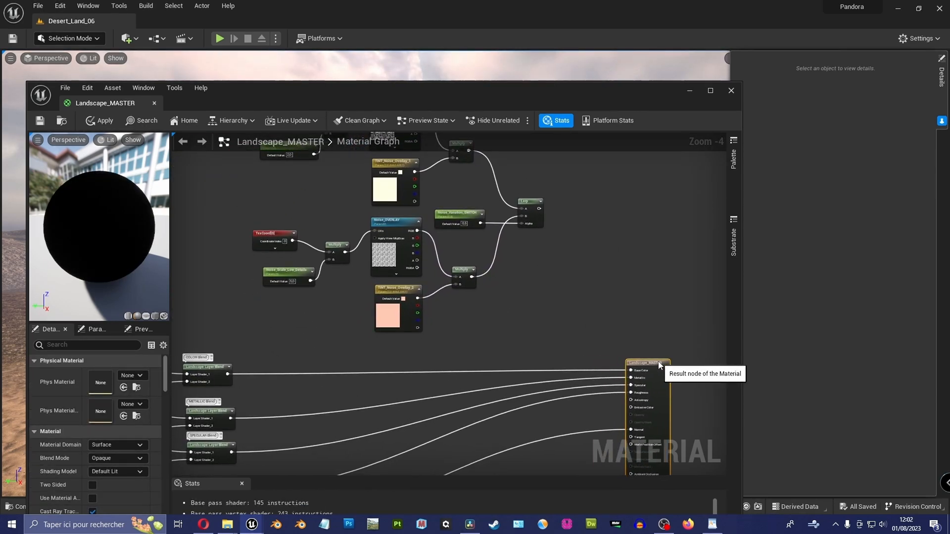
pyautogui.moveTo(586, 320); pyautogui.dragTo(571, 310, button='right')
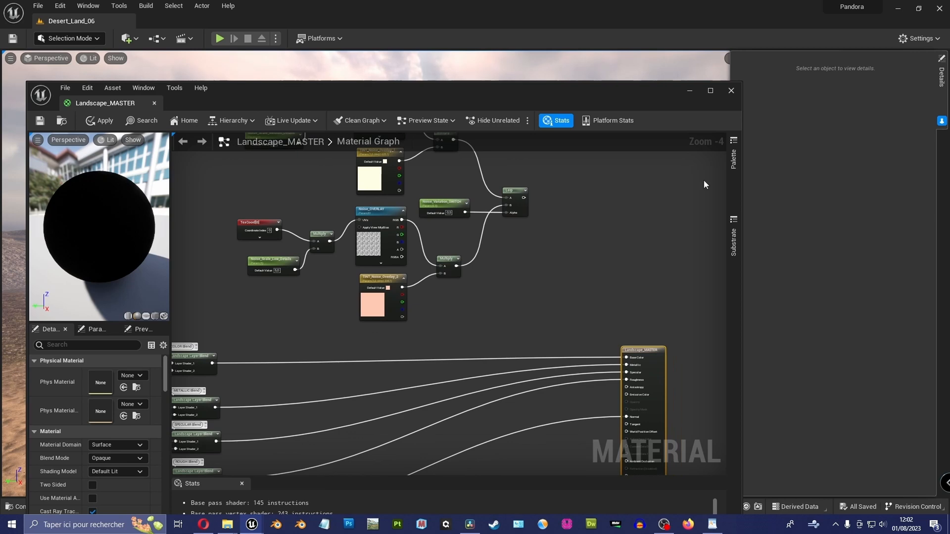
pyautogui.click(735, 148)
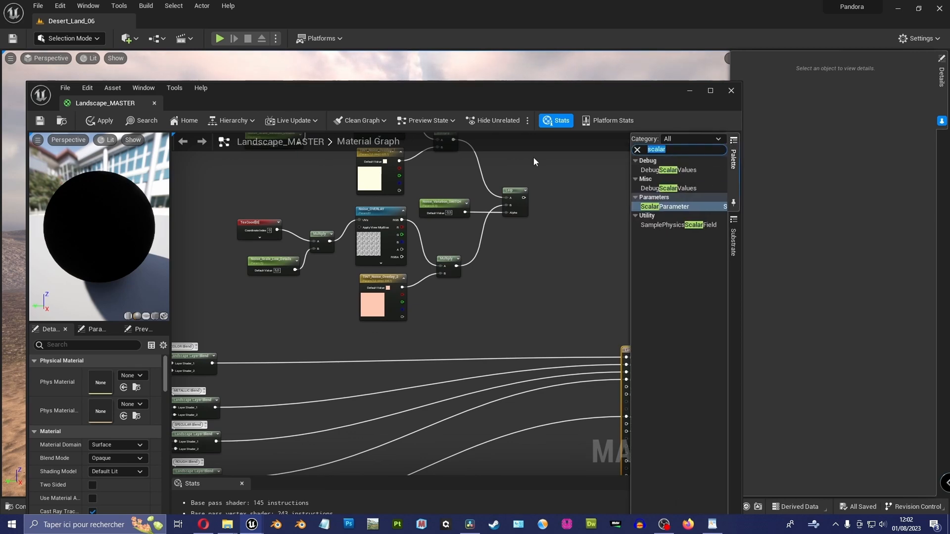
pyautogui.write('linear')
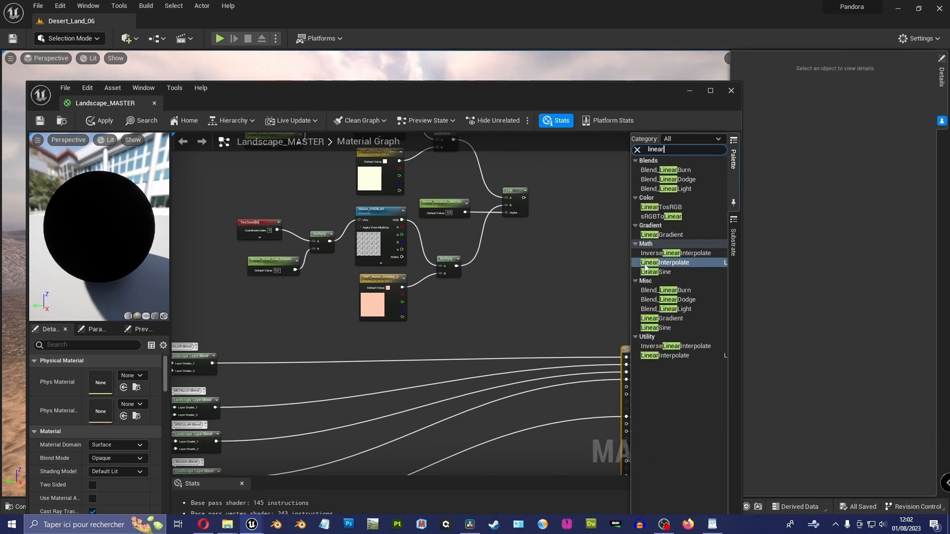
pyautogui.moveTo(646, 267); pyautogui.dragTo(532, 295)
pyautogui.scroll(2, 529, 199)
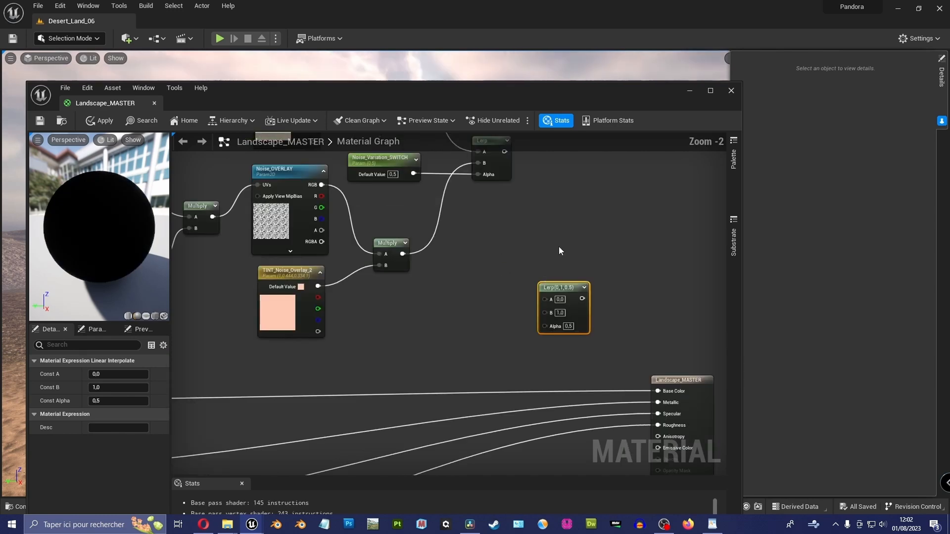
# Connect the noise group's Lerp output to the new Lerp's B input and position the new node above the Base Color wire.
pyautogui.moveTo(493, 199); pyautogui.dragTo(533, 347)
pyautogui.scroll(-3, 533, 351)
pyautogui.moveTo(529, 323); pyautogui.dragTo(547, 309, button='right')
pyautogui.scroll(1, 549, 311)
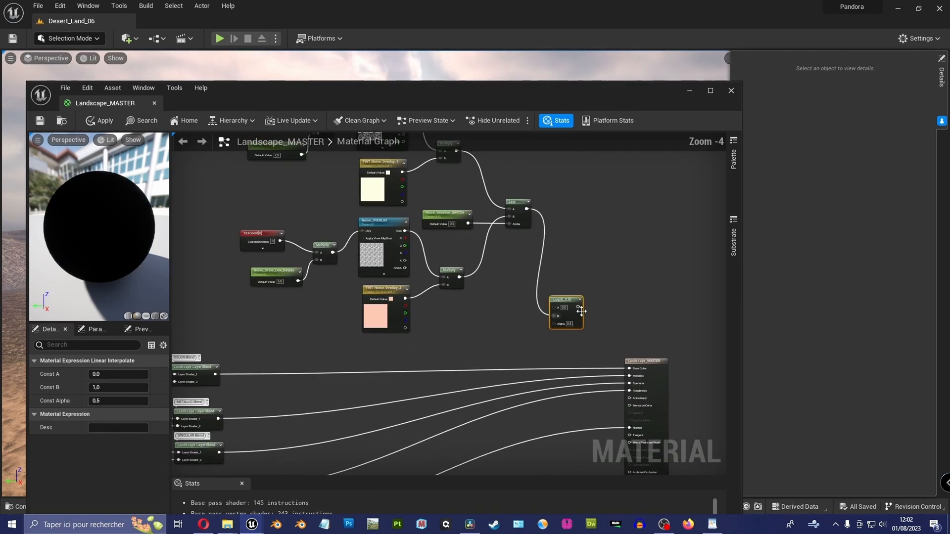
pyautogui.moveTo(562, 313); pyautogui.dragTo(541, 334)
pyautogui.moveTo(460, 375); pyautogui.dragTo(526, 337, button='right')
pyautogui.moveTo(411, 300); pyautogui.dragTo(366, 327, button='right')
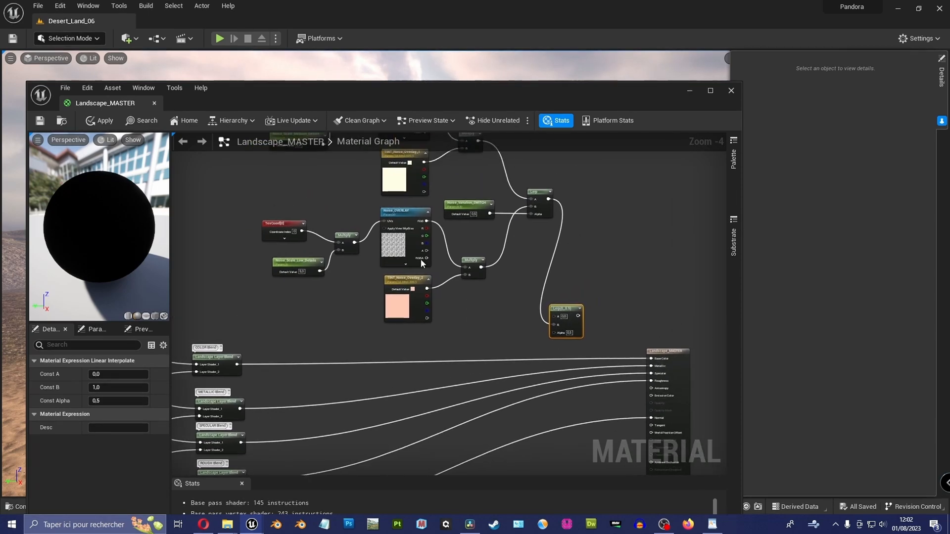
pyautogui.moveTo(421, 260); pyautogui.dragTo(416, 137, button='right')
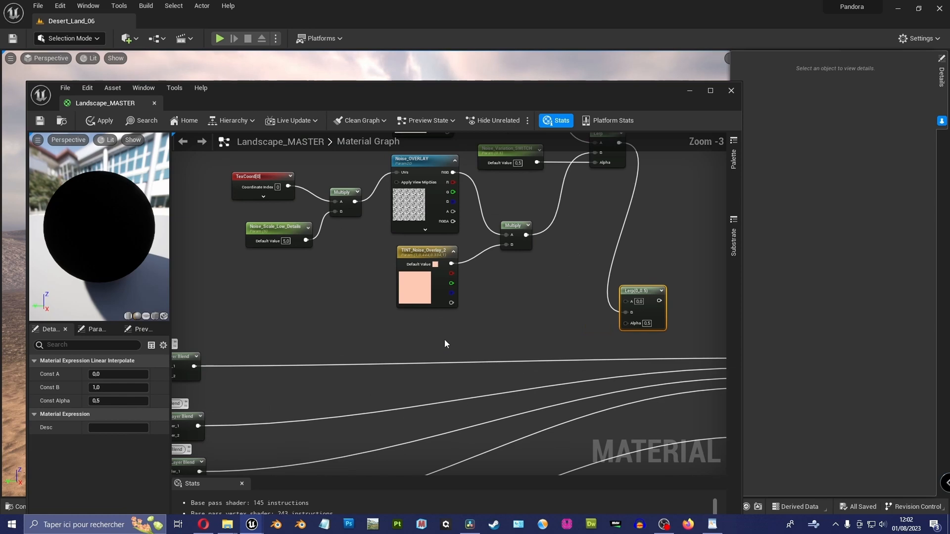
pyautogui.moveTo(631, 297); pyautogui.dragTo(572, 308)
pyautogui.moveTo(441, 350); pyautogui.dragTo(479, 334, button='right')
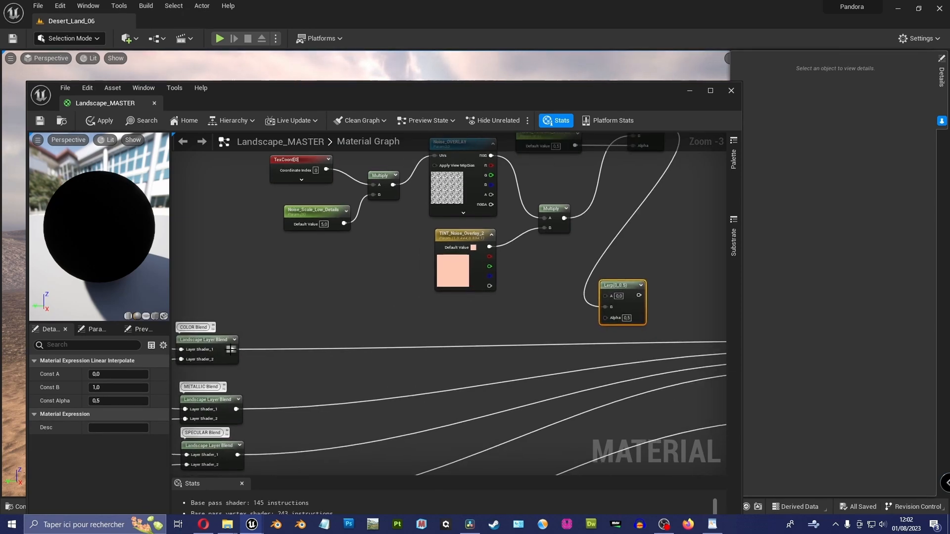
# Feed the COLOR Blend output into the new Lerp's A input and connect that Lerp to Base Color.
pyautogui.moveTo(237, 350); pyautogui.dragTo(604, 295)
pyautogui.moveTo(671, 279); pyautogui.dragTo(495, 242, button='right')
pyautogui.moveTo(543, 278); pyautogui.dragTo(521, 281, button='right')
pyautogui.moveTo(440, 263); pyautogui.dragTo(599, 313)
pyautogui.moveTo(416, 253); pyautogui.dragTo(449, 283)
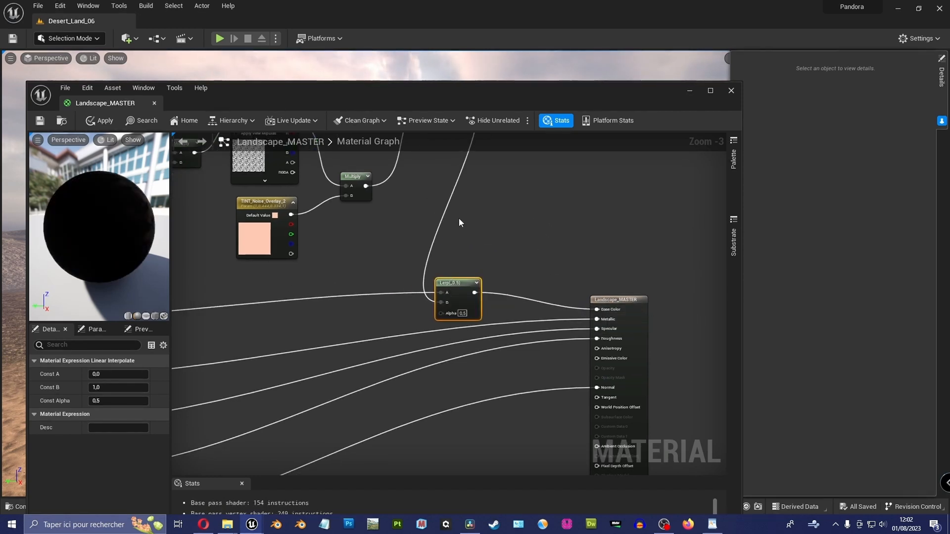
# Save the Landscape_MASTER material and inspect the noise overlay on the desert terrain in the level viewport.
pyautogui.moveTo(512, 90); pyautogui.dragTo(0, 62)
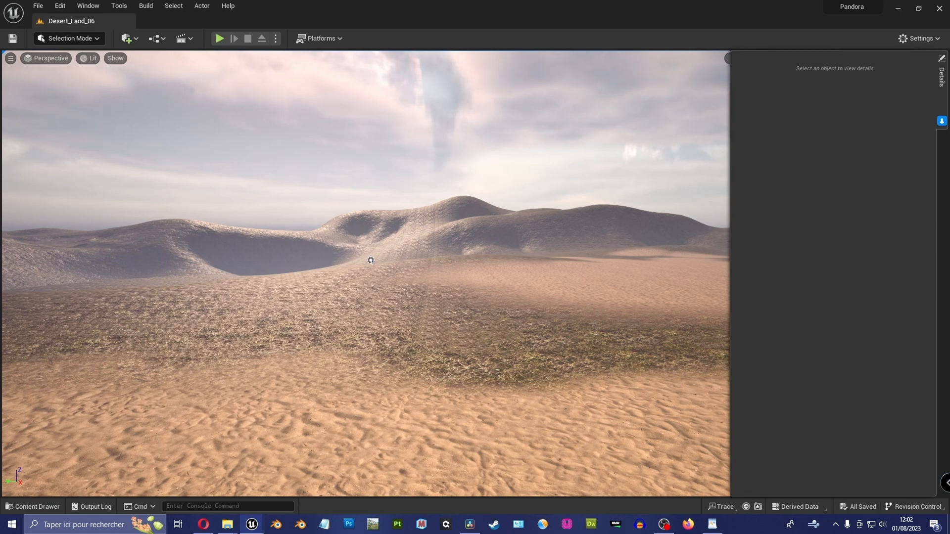
pyautogui.hotkey('ctrl', 's')
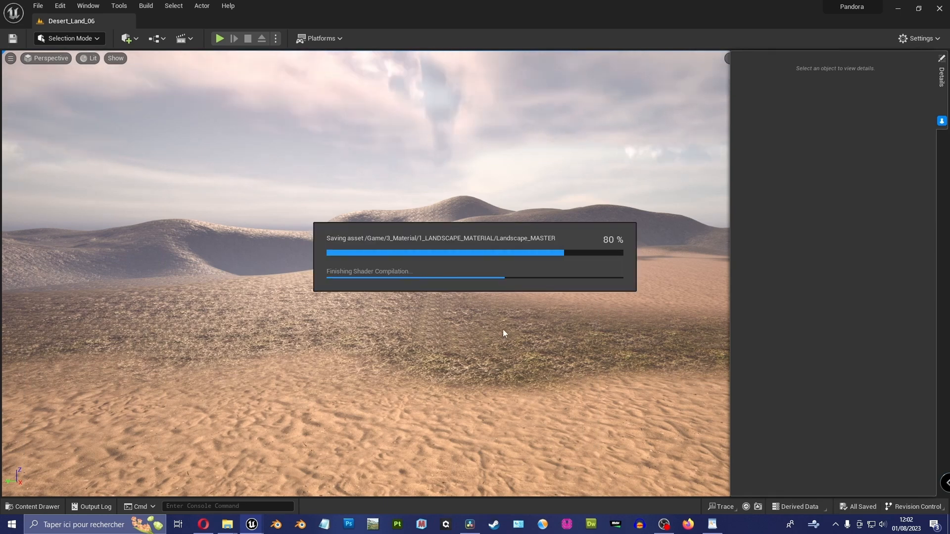
pyautogui.moveTo(518, 300)
pyautogui.mouseDown(button='right')
pyautogui.moveTo(512, 322)
pyautogui.moveTo(524, 314)
pyautogui.mouseUp(button='right')
pyautogui.moveTo(330, 202); pyautogui.dragTo(337, 232, button='right')
pyautogui.press('w')
pyautogui.press('s')
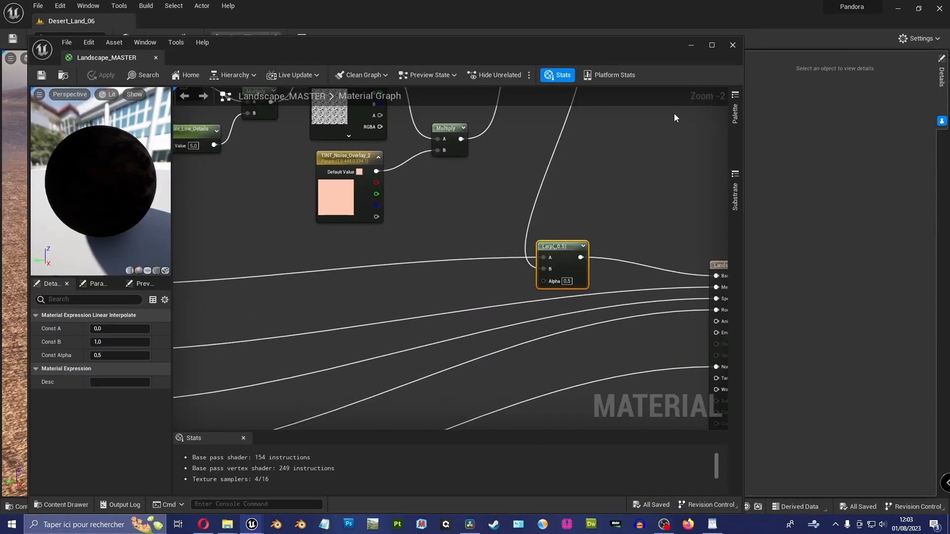
# Duplicate the Noise_Variation_SWITCH parameter, place the copy near the final Lerp and rename it Noise_ADDITION.
pyautogui.click(735, 113)
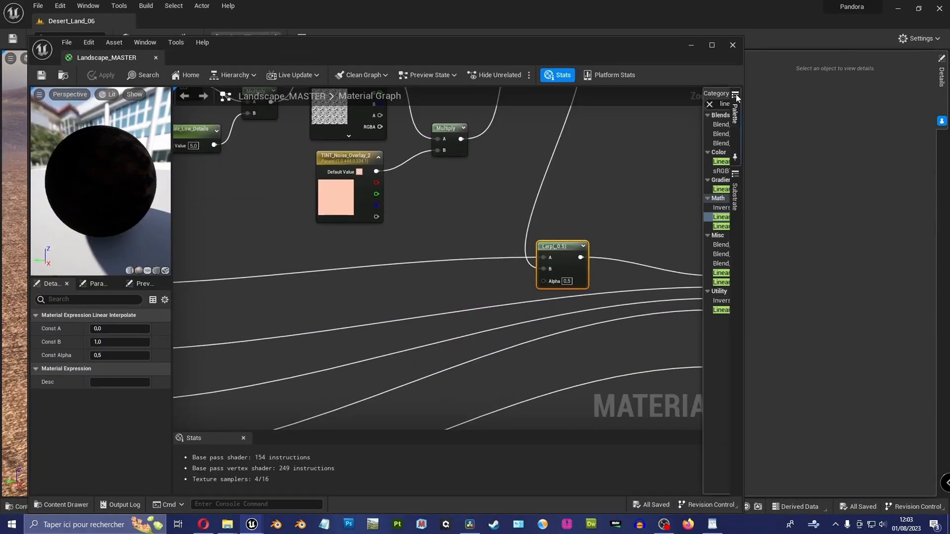
pyautogui.click(484, 170)
pyautogui.moveTo(502, 136); pyautogui.dragTo(464, 265, button='right')
pyautogui.click(407, 181)
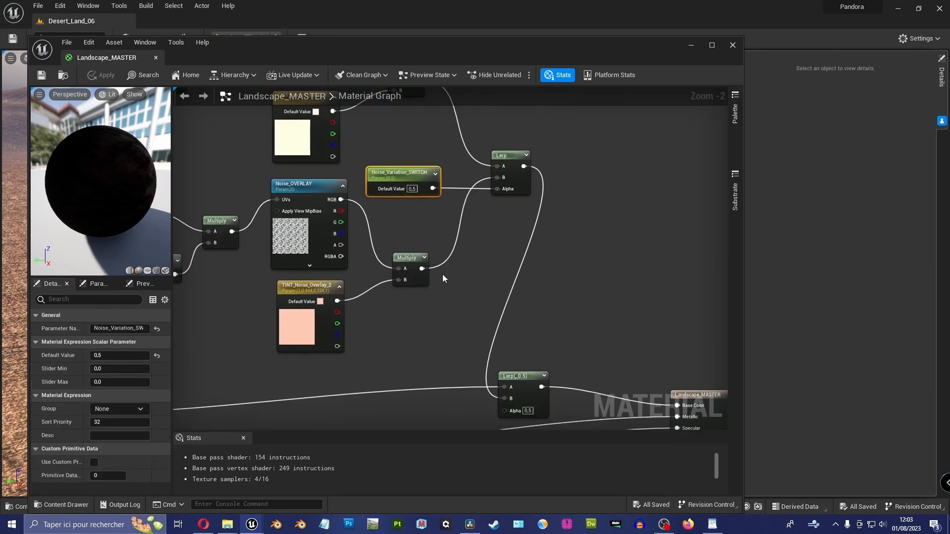
pyautogui.hotkey('ctrl', 'v')
pyautogui.moveTo(447, 355); pyautogui.dragTo(396, 338)
pyautogui.doubleClick(414, 340)
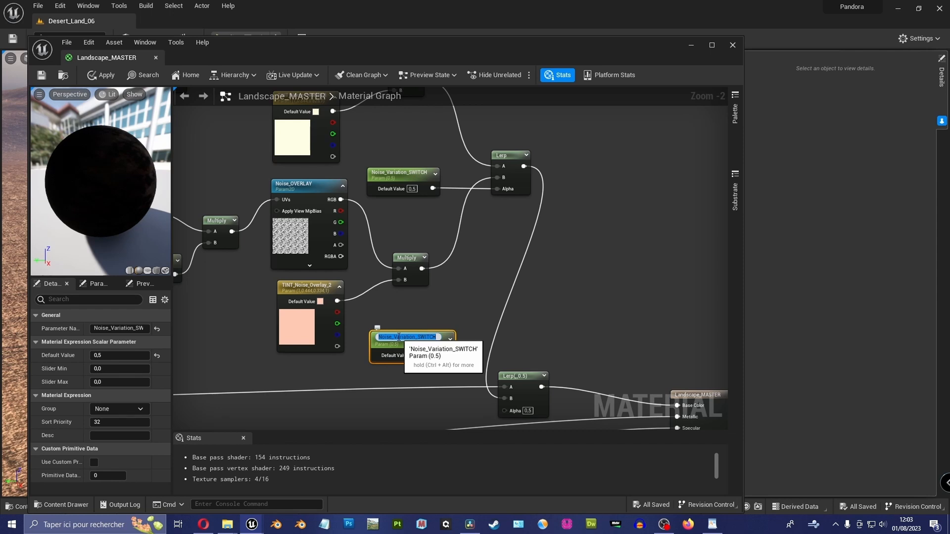
pyautogui.write('Noise_A')
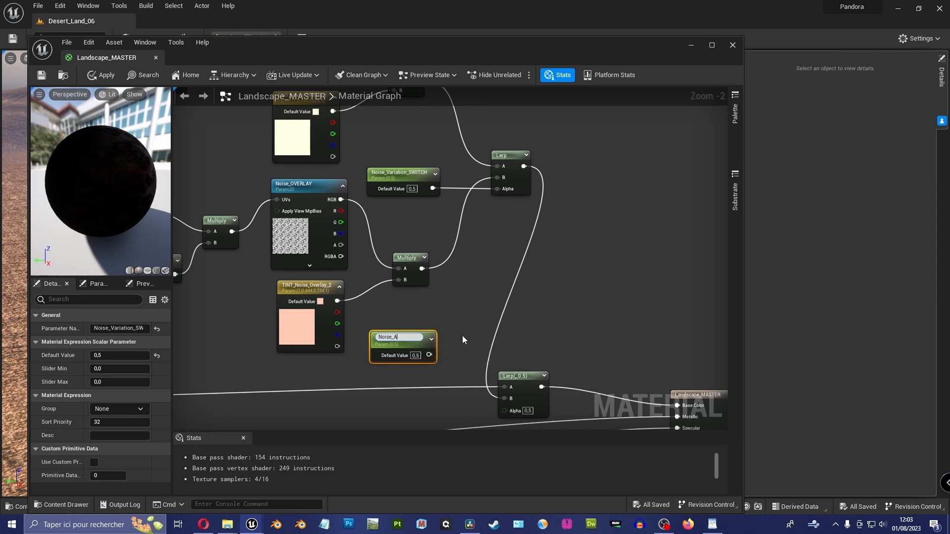
pyautogui.write('DDITION')
pyautogui.press('Return')
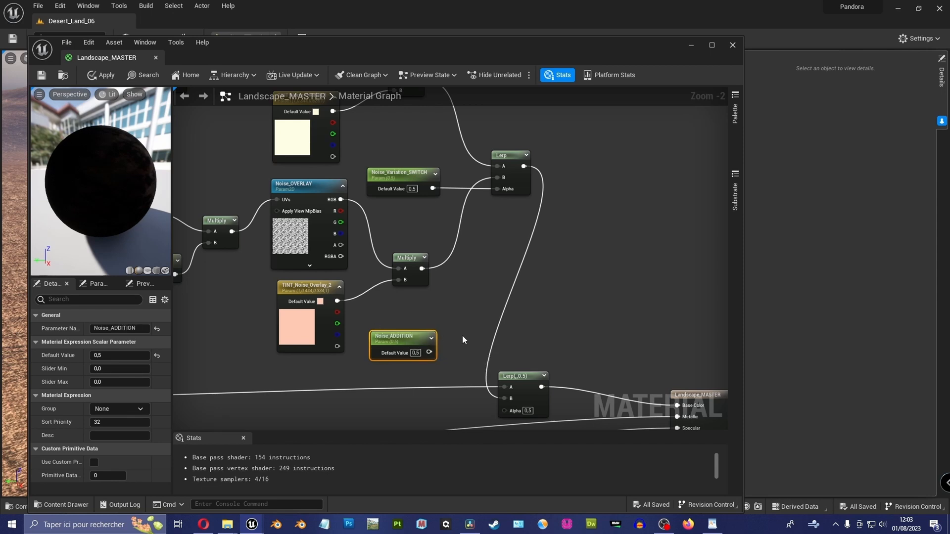
# Connect Noise_ADDITION to the final Lerp's Alpha and set its default value to 0,1.
pyautogui.scroll(-2, 463, 335)
pyautogui.moveTo(430, 318); pyautogui.dragTo(505, 352)
pyautogui.scroll(3, 461, 378)
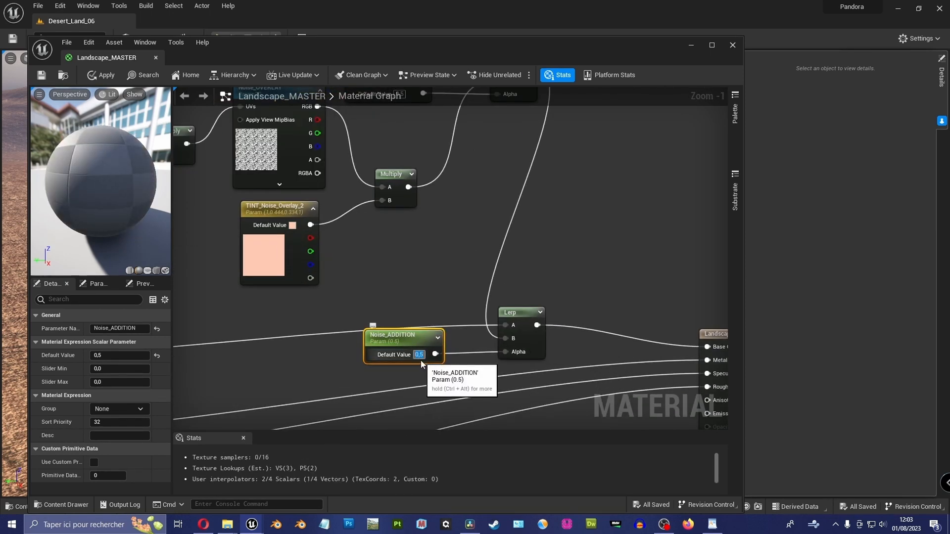
pyautogui.write('0,1')
pyautogui.press('Return')
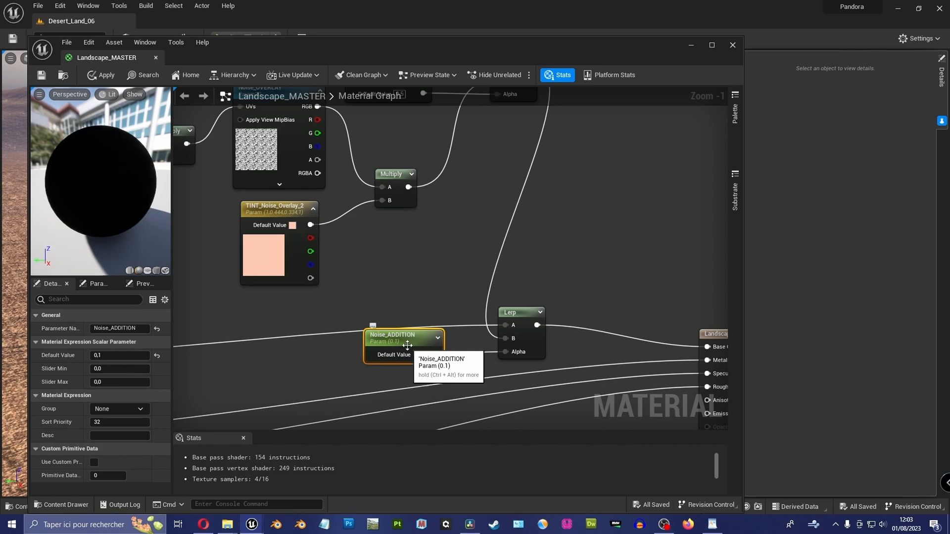
# Enclose all the noise overlay nodes in a comment box titled NOISE_VARIATION.
pyautogui.scroll(-4, 417, 272)
pyautogui.moveTo(552, 145); pyautogui.dragTo(318, 322)
pyautogui.scroll(1, 482, 241)
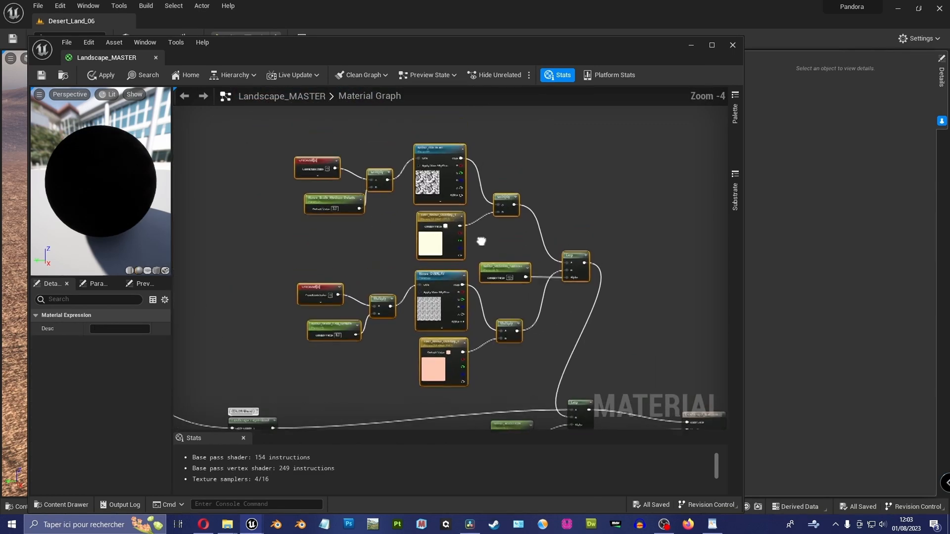
pyautogui.press('c')
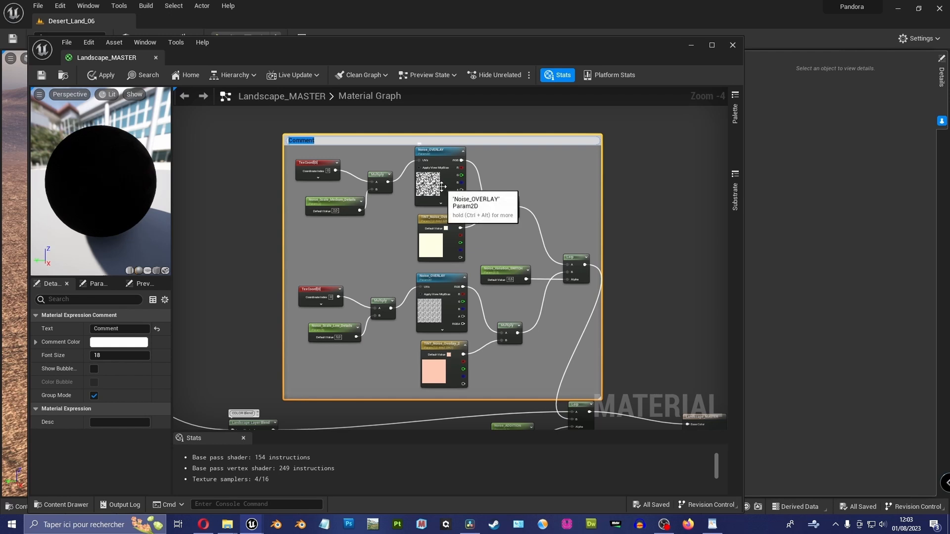
pyautogui.press('Return')
pyautogui.doubleClick(326, 140)
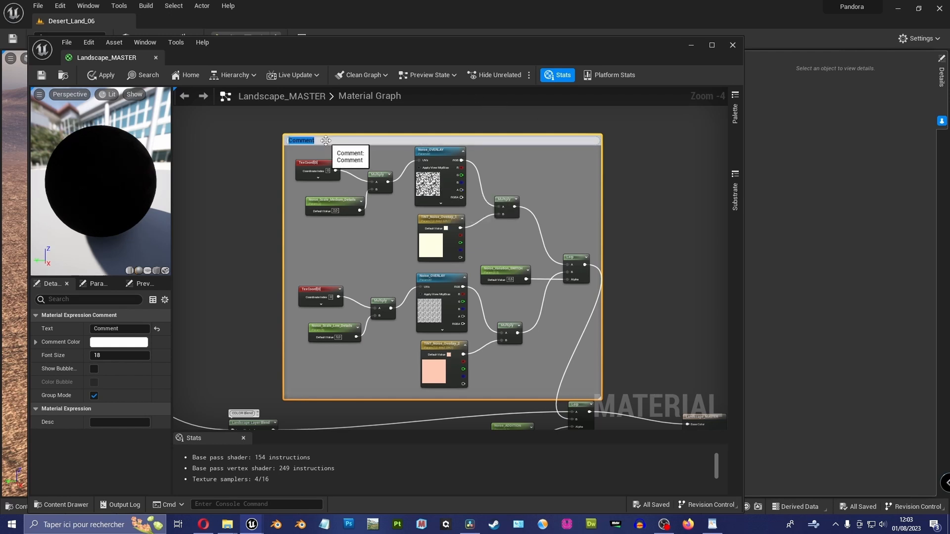
pyautogui.write('NO')
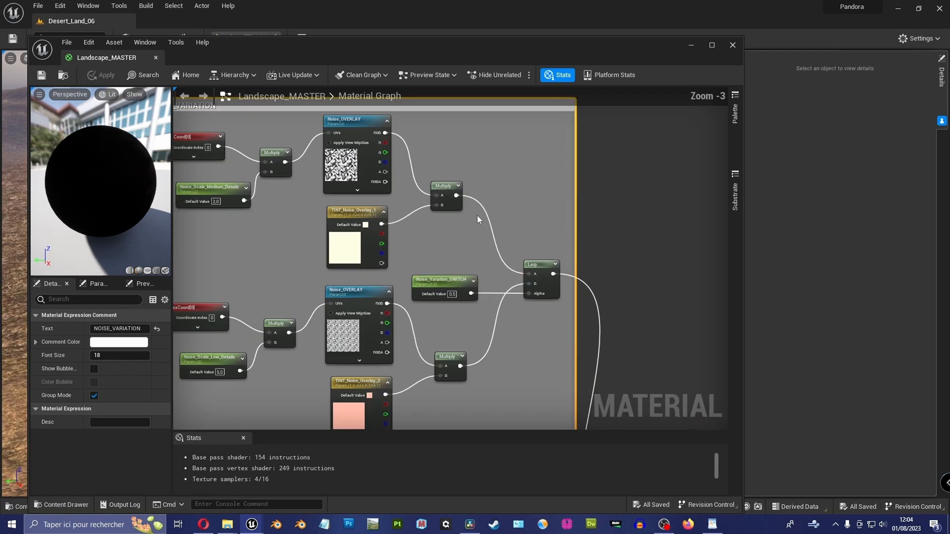
# Assign the upper Noise_OVERLAY texture parameter to a new group named NOISE_OVERLAY with sort priority 1.
pyautogui.moveTo(478, 216); pyautogui.dragTo(541, 258, button='right')
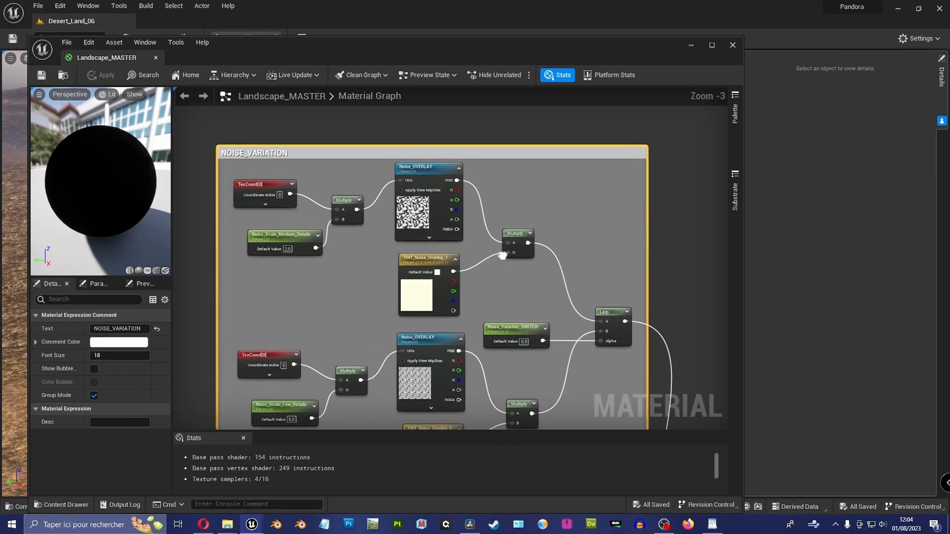
pyautogui.click(401, 240)
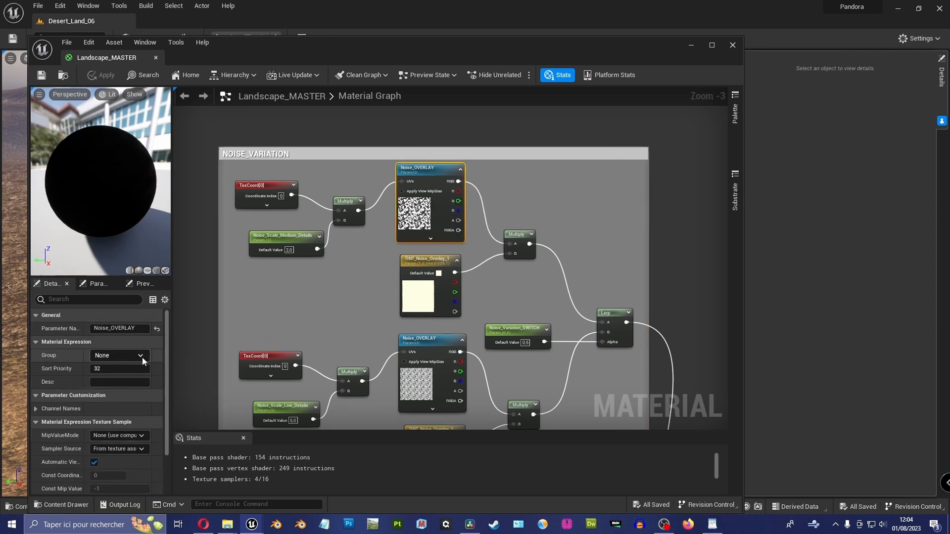
pyautogui.click(110, 353)
pyautogui.write('NOISE_OVERLAY')
pyautogui.click(122, 368)
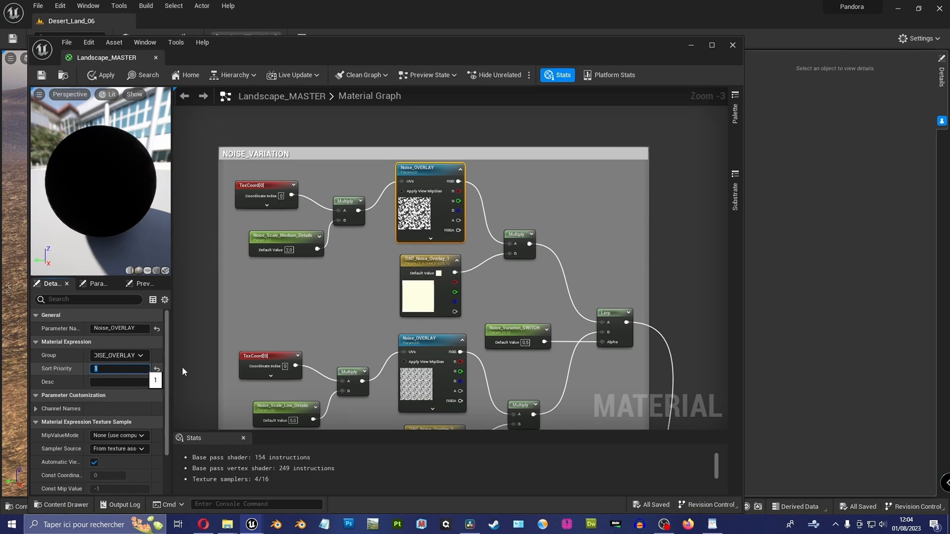
pyautogui.write('1')
# Assign the Noise_Scale_Low_Details, Noise_Scale_Medium_Details, Noise_Variation_SWITCH and Noise_ADDITION parameters to the NOISE_OVERLAY group.
pyautogui.moveTo(343, 324); pyautogui.dragTo(367, 259, button='right')
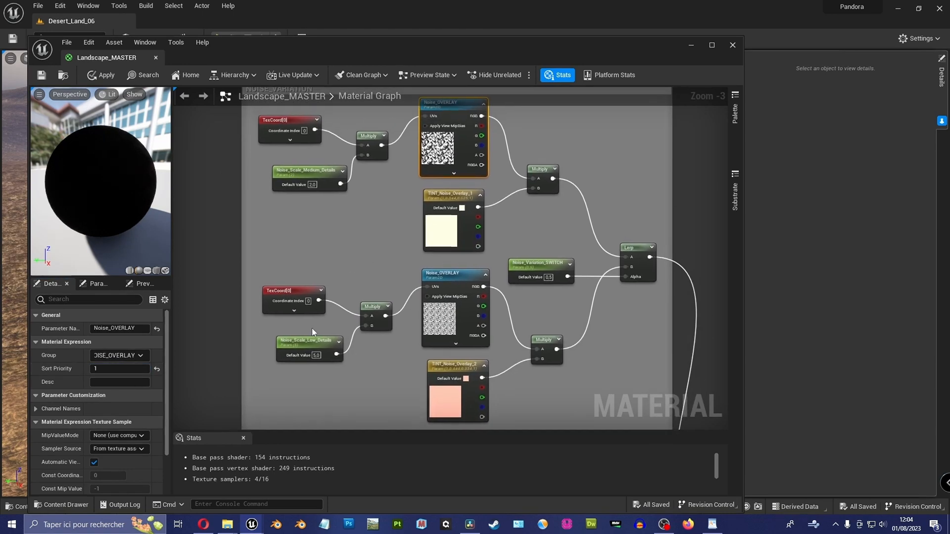
pyautogui.click(310, 342)
pyautogui.keyDown('ctrl'); pyautogui.click(318, 169); pyautogui.keyUp('ctrl')
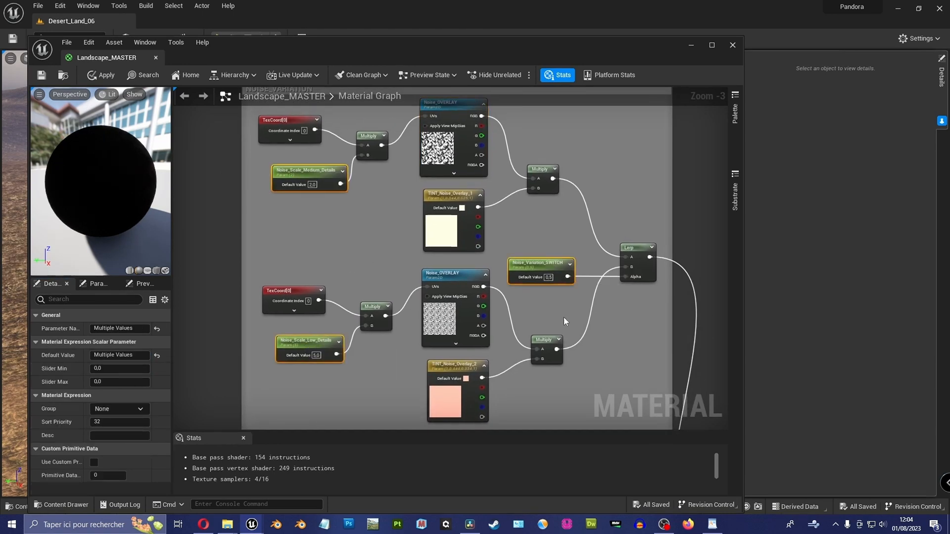
pyautogui.moveTo(583, 365); pyautogui.dragTo(477, 181, button='right')
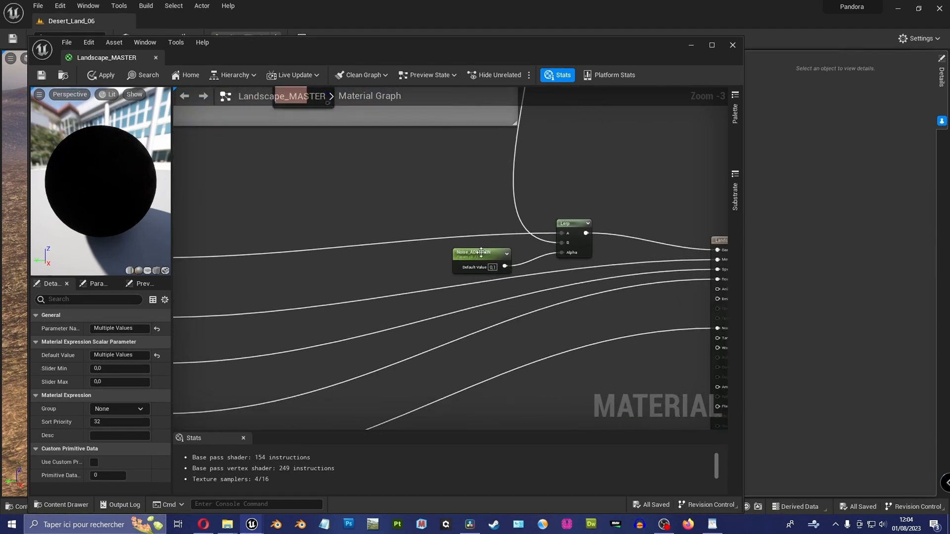
pyautogui.click(138, 409)
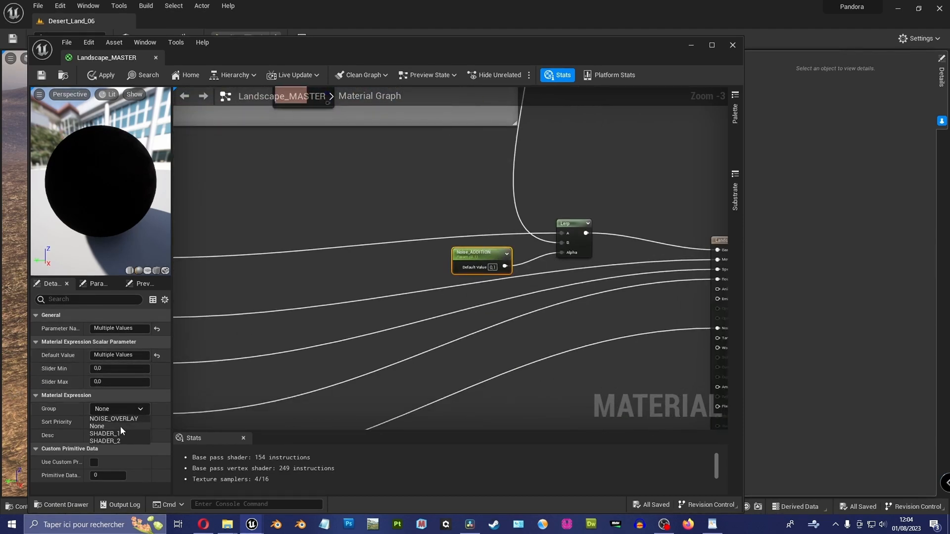
pyautogui.moveTo(372, 223); pyautogui.dragTo(413, 333, button='right')
pyautogui.scroll(-2, 413, 333)
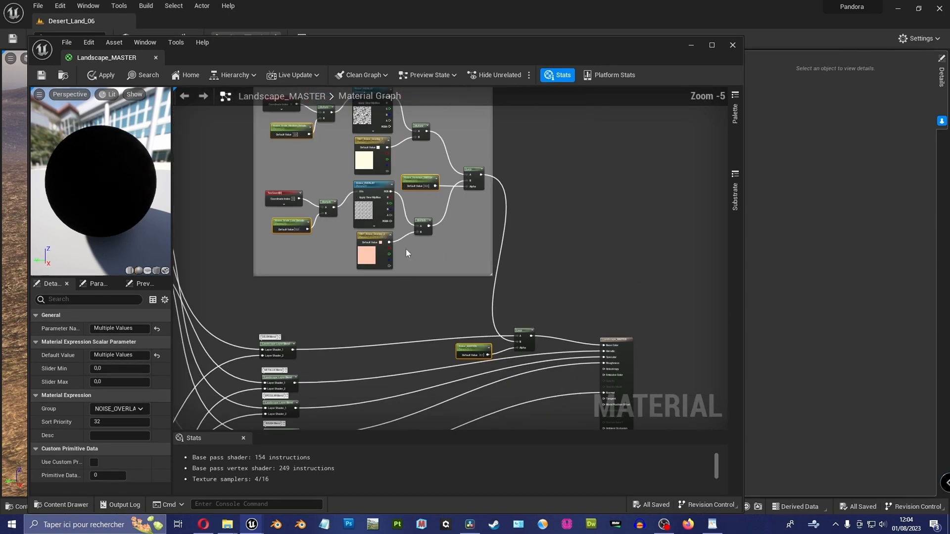
pyautogui.moveTo(342, 168); pyautogui.dragTo(393, 243, button='right')
pyautogui.scroll(2, 389, 233)
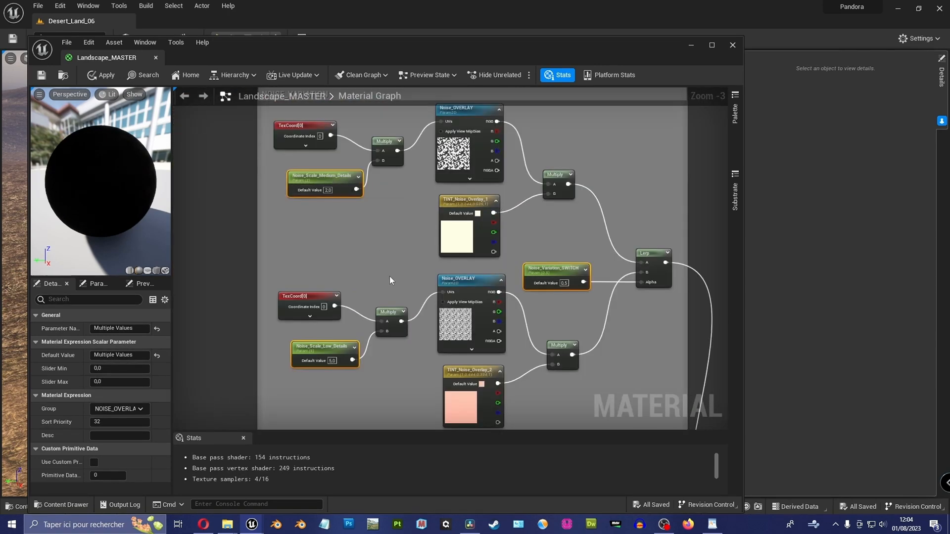
# Set the sort priority of Noise_ADDITION to 2 and of Noise_Variation_SWITCH to 3.
pyautogui.moveTo(420, 327); pyautogui.dragTo(327, 146, button='right')
pyautogui.moveTo(563, 388); pyautogui.dragTo(470, 303, button='right')
pyautogui.scroll(1, 470, 303)
pyautogui.click(450, 308)
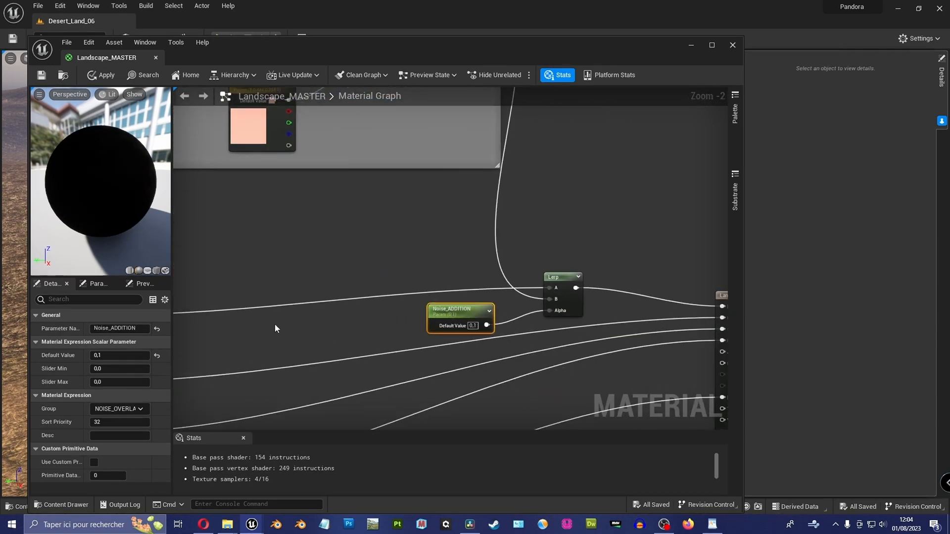
pyautogui.click(115, 422)
pyautogui.write('2')
pyautogui.press('Return')
pyautogui.moveTo(408, 226); pyautogui.dragTo(496, 364, button='right')
pyautogui.moveTo(346, 248); pyautogui.dragTo(406, 353, button='right')
pyautogui.click(501, 234)
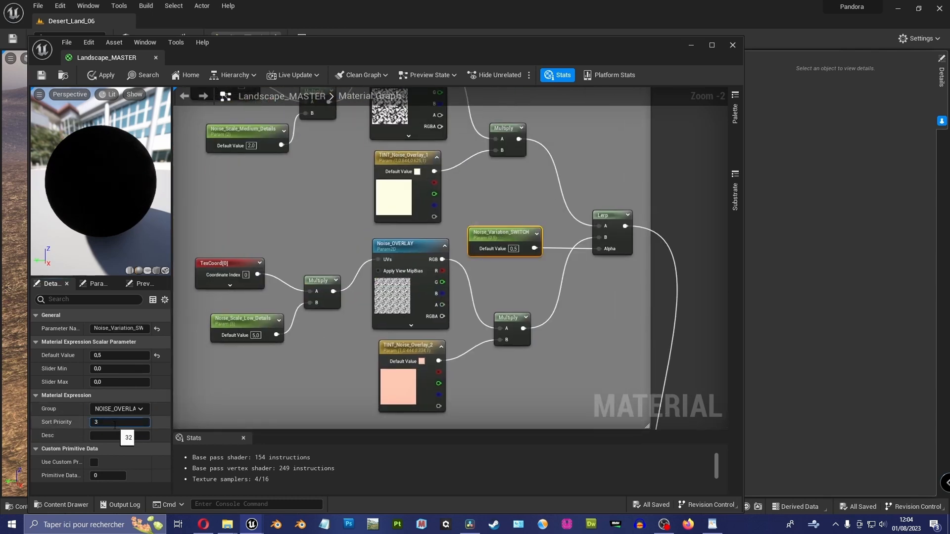
# Set the sort priority of TINT_Noise_Overlay_1 to 4 and of TINT_Noise_Overlay_2 to 5.
pyautogui.moveTo(239, 262); pyautogui.dragTo(280, 275, button='right')
pyautogui.click(446, 171)
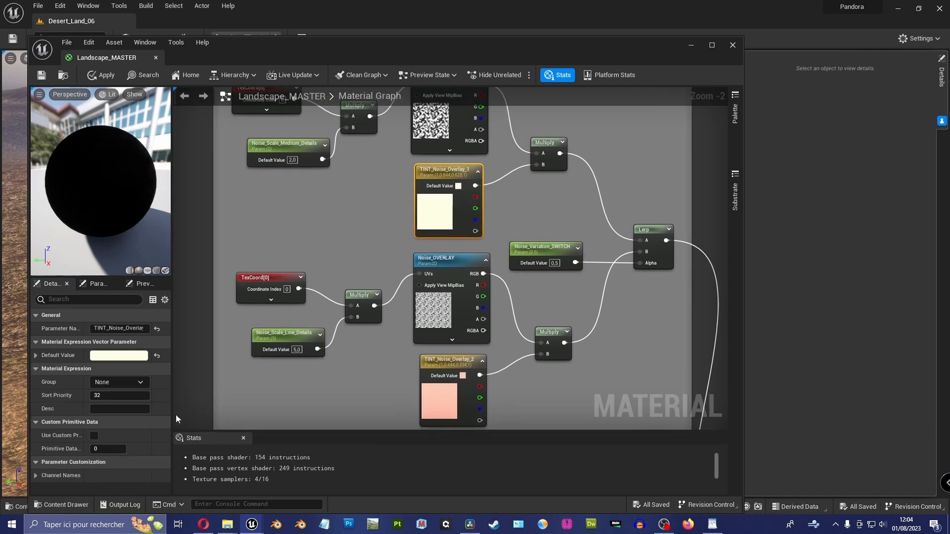
pyautogui.click(112, 397)
pyautogui.write('4')
pyautogui.press('Return')
pyautogui.click(450, 364)
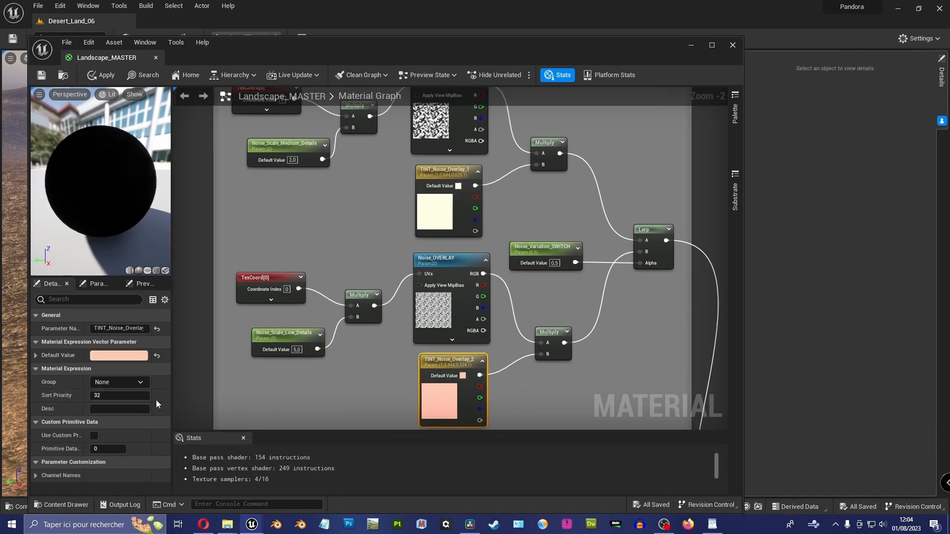
pyautogui.click(112, 397)
pyautogui.write('5')
# Set the sort priority of Noise_Scale_Medium_Details to 6 and of Noise_Scale_Low_Details to 7.
pyautogui.click(280, 143)
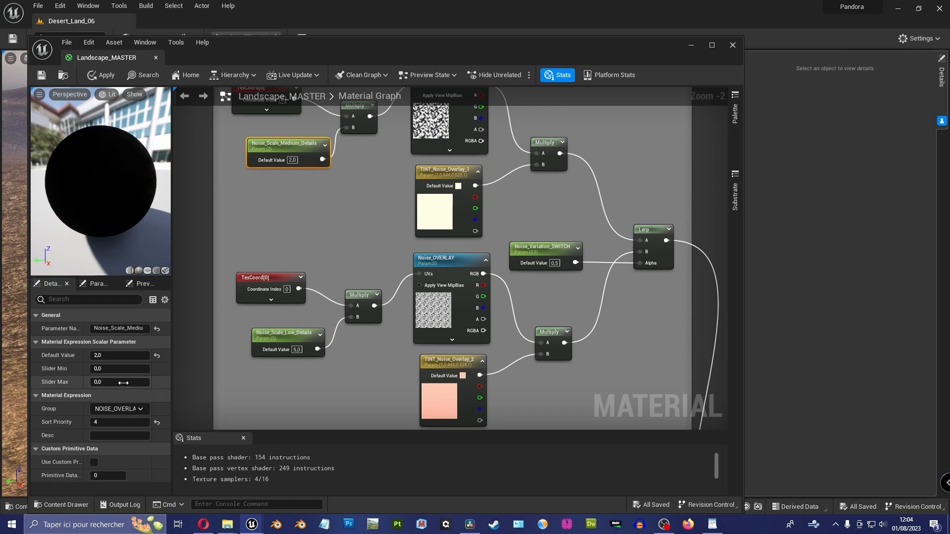
pyautogui.click(127, 422)
pyautogui.write('6')
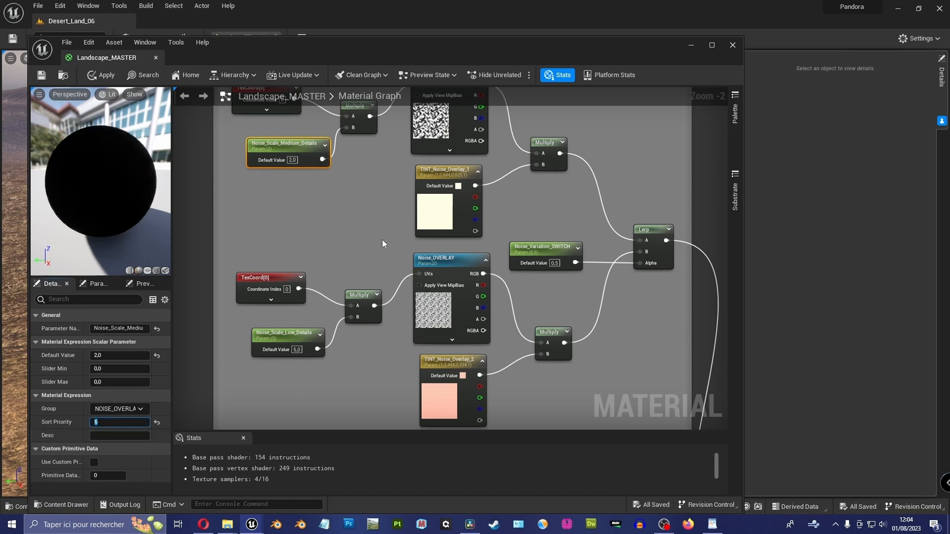
pyautogui.click(285, 340)
pyautogui.click(117, 423)
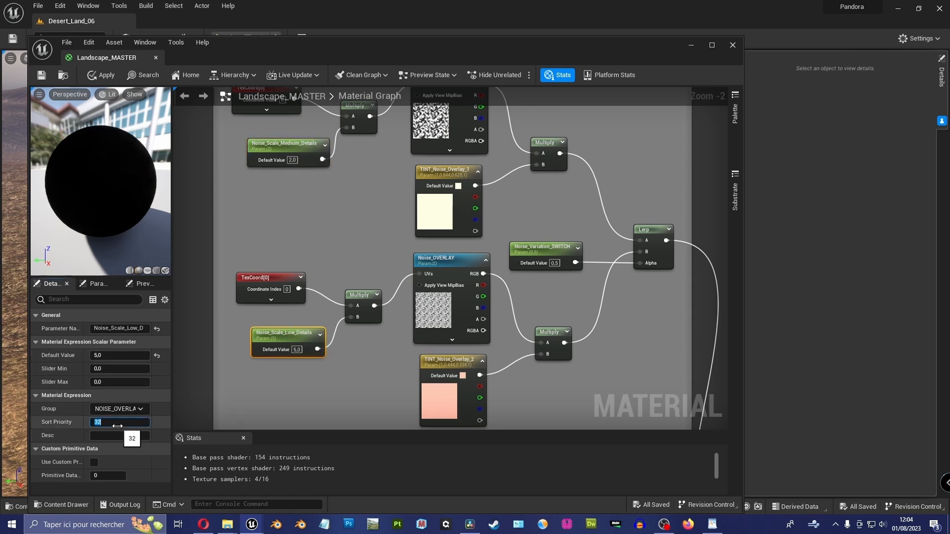
pyautogui.scroll(-1, 590, 177)
pyautogui.moveTo(593, 186); pyautogui.dragTo(558, 248, button='right')
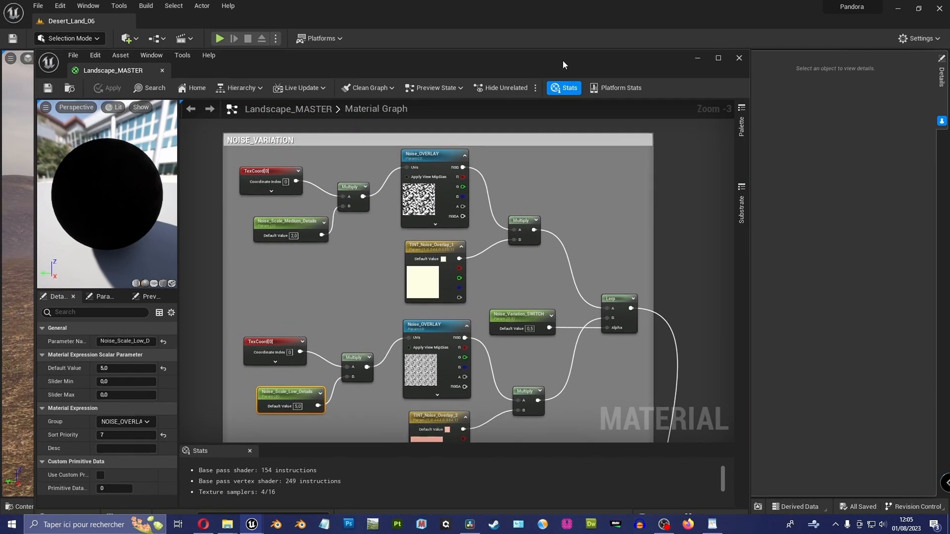
# Locate the master material in its 1_LANDSCAPE_MATERIAL folder and open the Landscape_Desert_Land_06 material instance.
pyautogui.moveTo(563, 61); pyautogui.dragTo(561, 48)
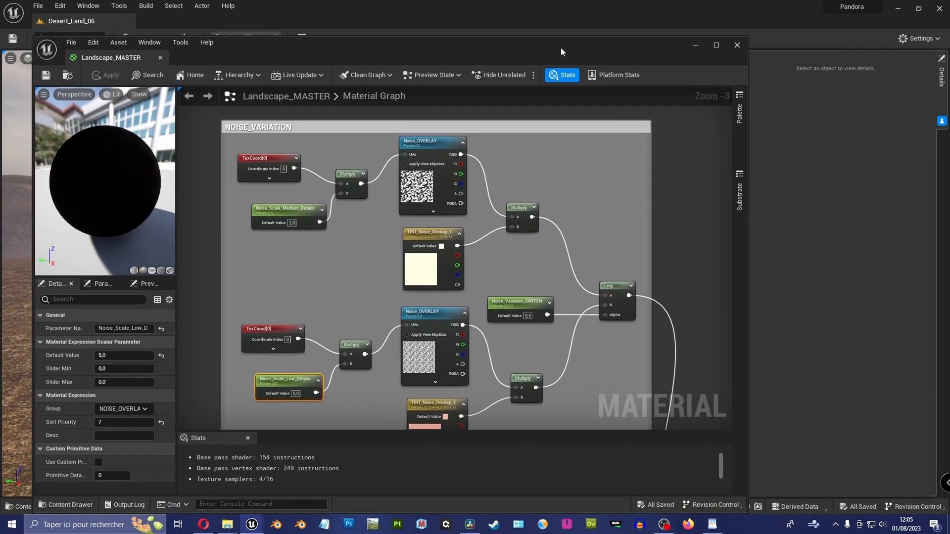
pyautogui.click(68, 75)
pyautogui.moveTo(673, 364); pyautogui.dragTo(678, 372)
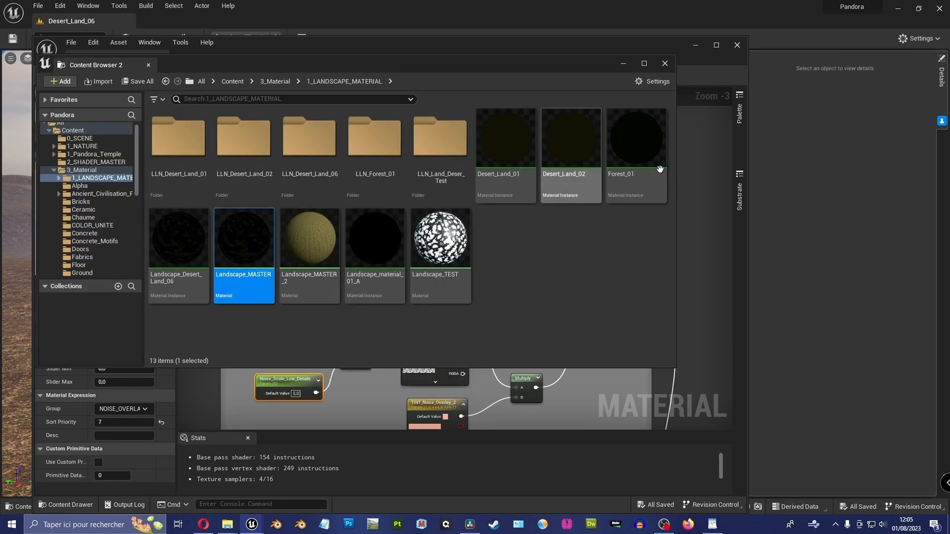
pyautogui.doubleClick(188, 252)
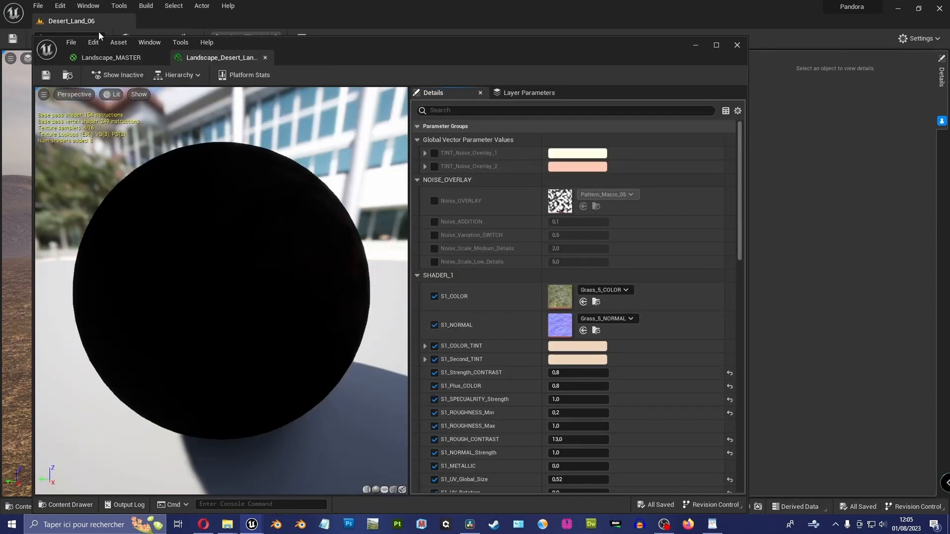
# Assign both TINT_Noise_Overlay parameters in Landscape_MASTER to the NOISE_OVERLAY group.
pyautogui.click(110, 55)
pyautogui.scroll(2, 469, 247)
pyautogui.click(437, 233)
pyautogui.moveTo(513, 286); pyautogui.dragTo(549, 145, button='right')
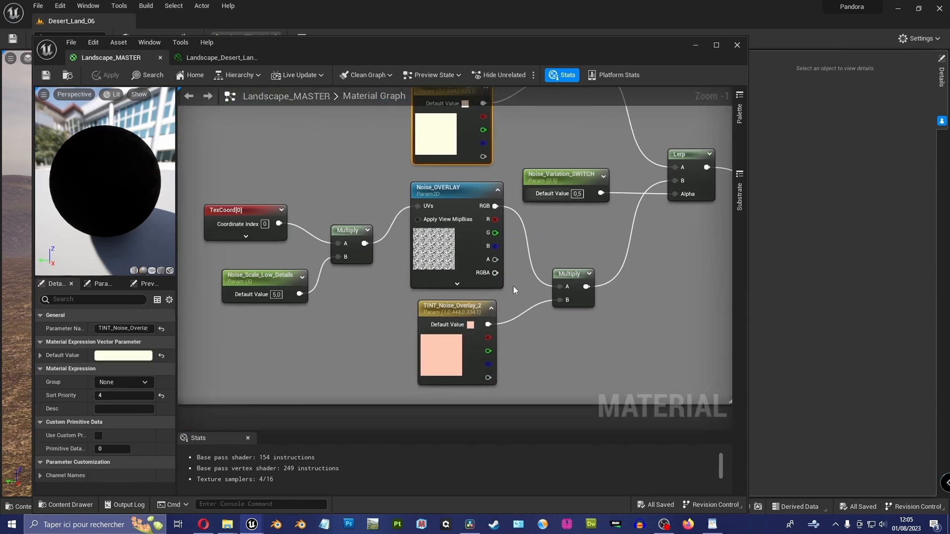
pyautogui.keyDown('ctrl'); pyautogui.click(464, 305); pyautogui.keyUp('ctrl')
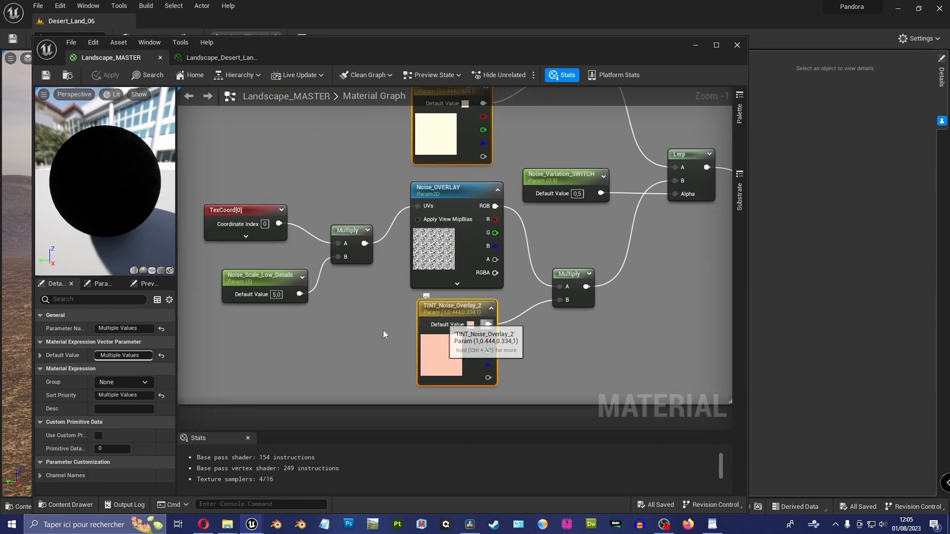
pyautogui.click(142, 383)
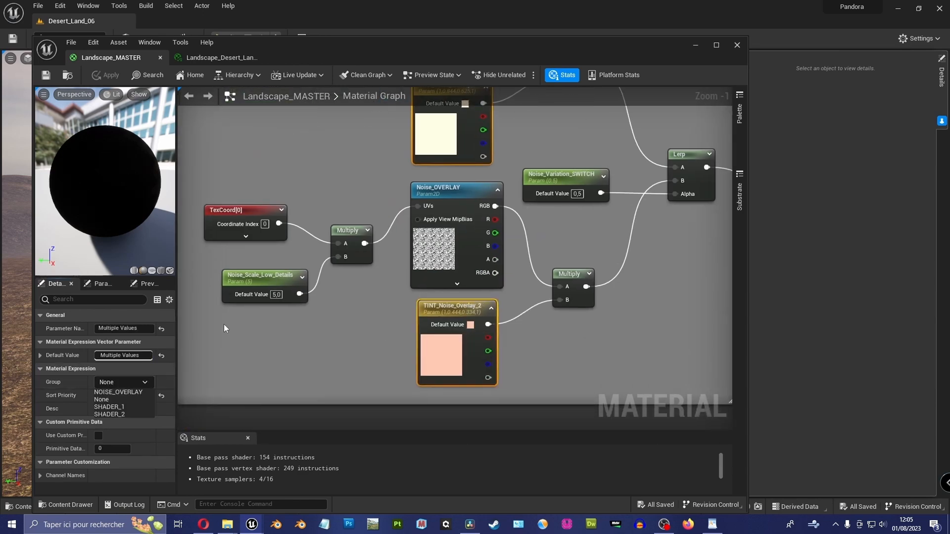
pyautogui.click(118, 392)
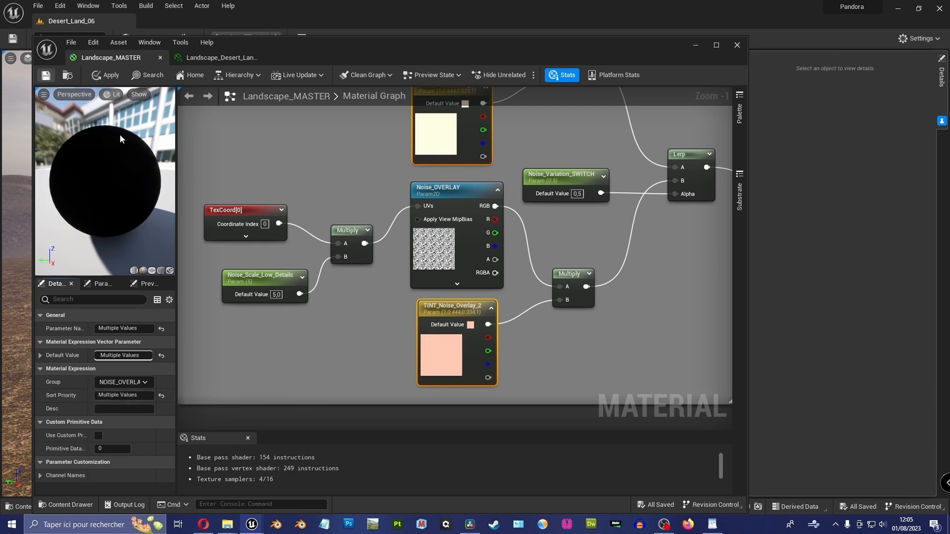
# Enable all seven NOISE_OVERLAY parameter overrides in the Landscape_Desert_Land_06 instance, from Noise_OVERLAY down to Noise_Scale_Low_Details.
pyautogui.click(221, 58)
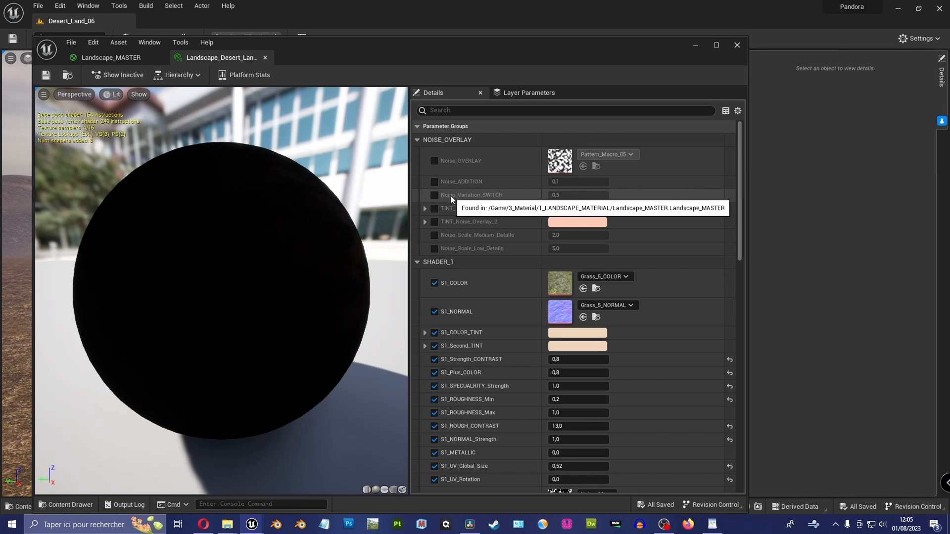
pyautogui.click(434, 161)
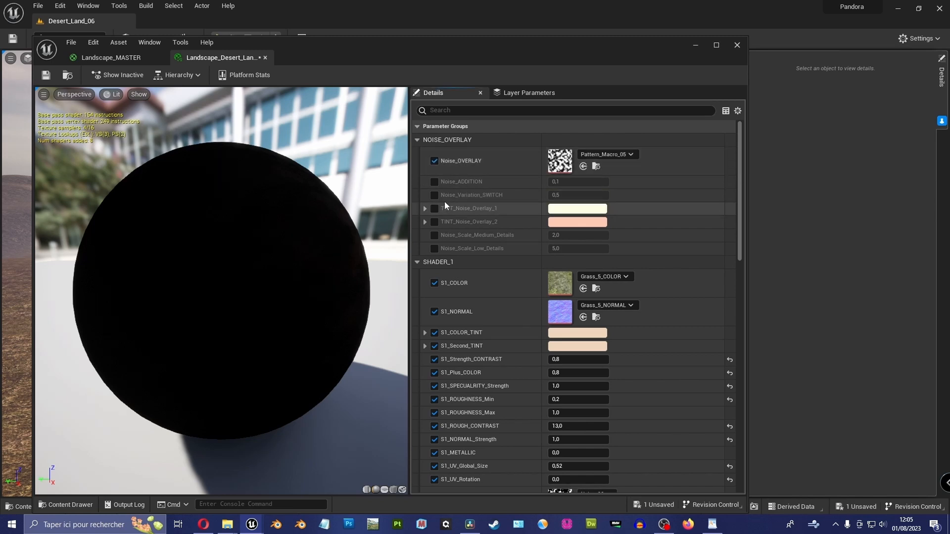
pyautogui.click(434, 182)
pyautogui.click(434, 195)
pyautogui.click(434, 208)
pyautogui.click(434, 222)
pyautogui.click(434, 235)
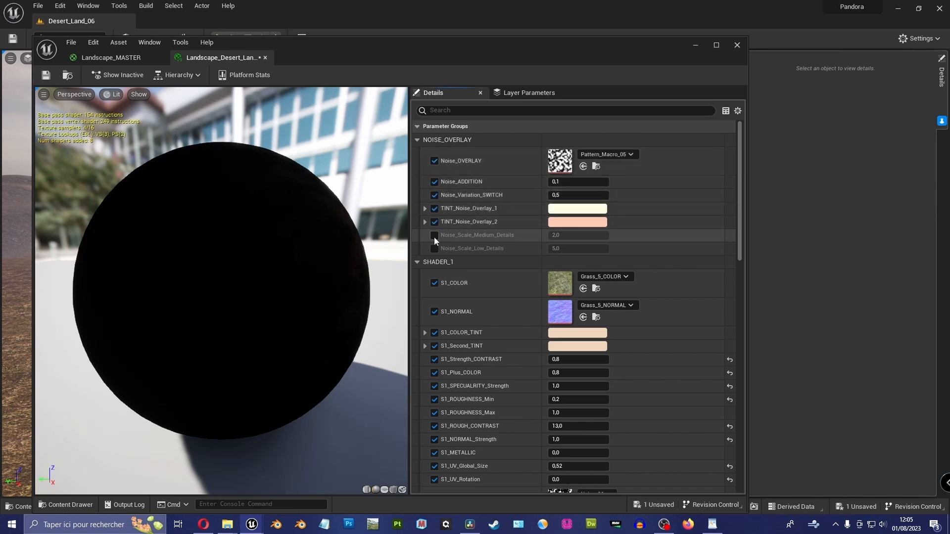
pyautogui.click(434, 248)
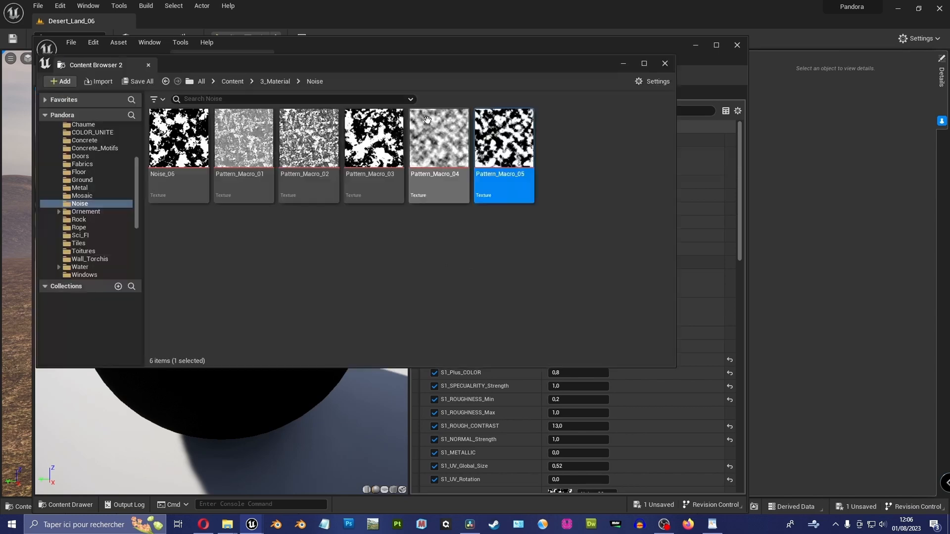
# Browse to the Noise texture folder and examine the Pattern_Macro_04 and Pattern_Macro_05 textures, closing each one.
pyautogui.click(595, 165)
pyautogui.moveTo(425, 72); pyautogui.dragTo(475, 154)
pyautogui.click(424, 222)
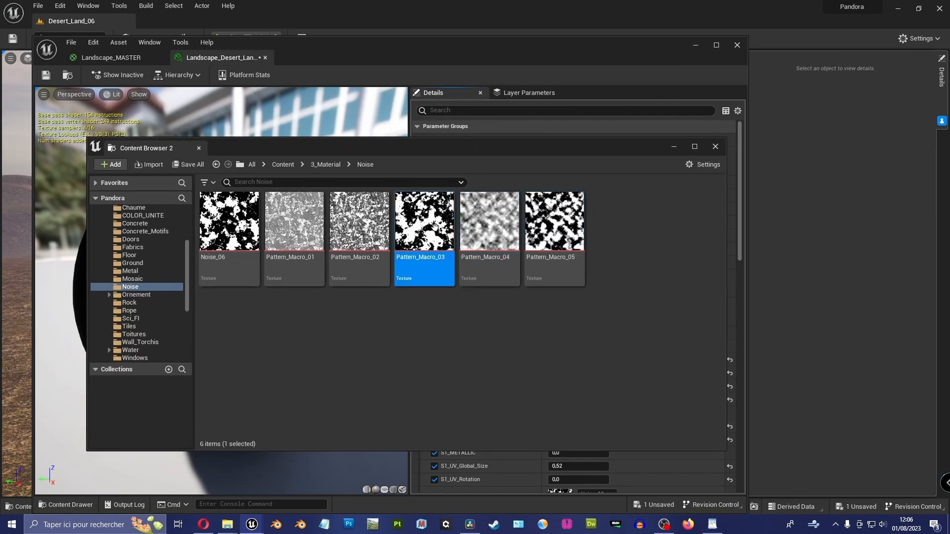
pyautogui.doubleClick(485, 229)
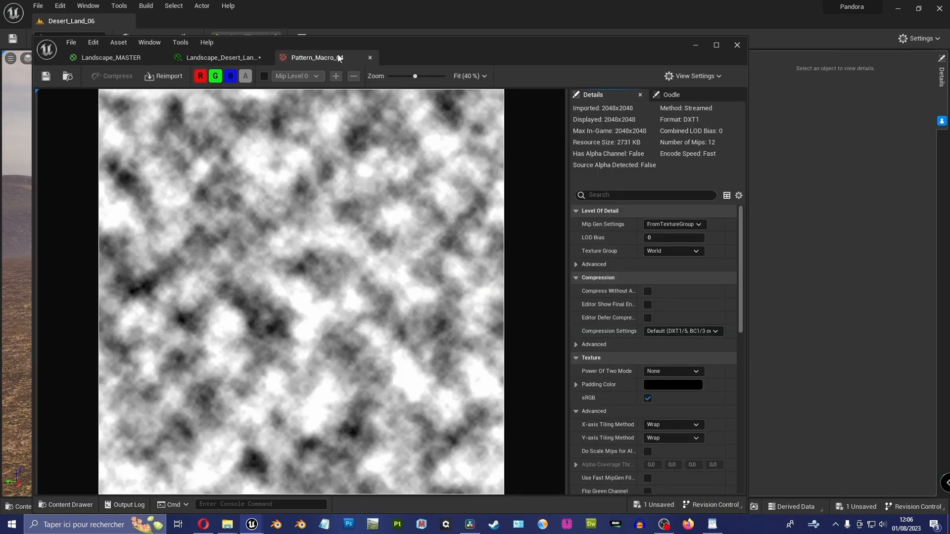
pyautogui.click(370, 58)
pyautogui.doubleClick(560, 159)
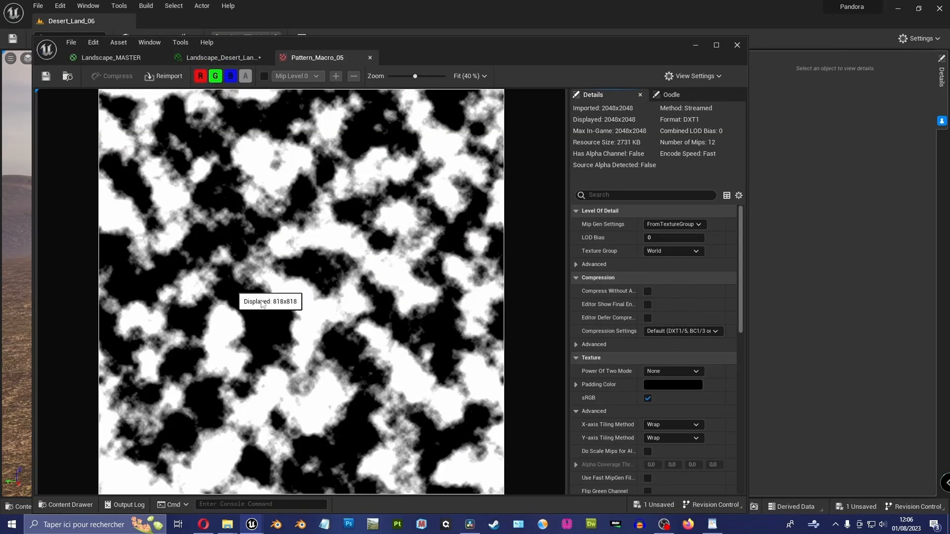
pyautogui.click(371, 58)
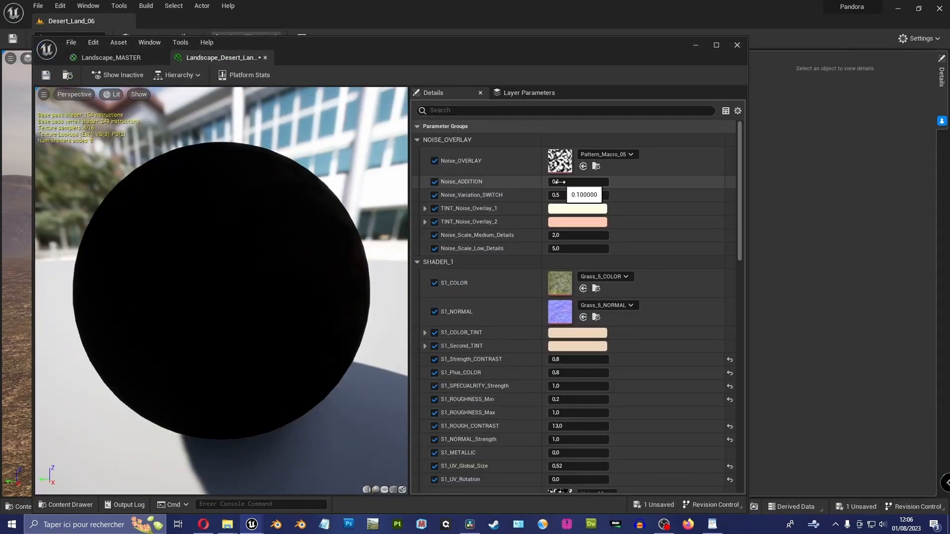
# Move and narrow the material instance window so its parameters sit beside the visible landscape.
pyautogui.moveTo(601, 55); pyautogui.dragTo(203, 45)
pyautogui.click(674, 147)
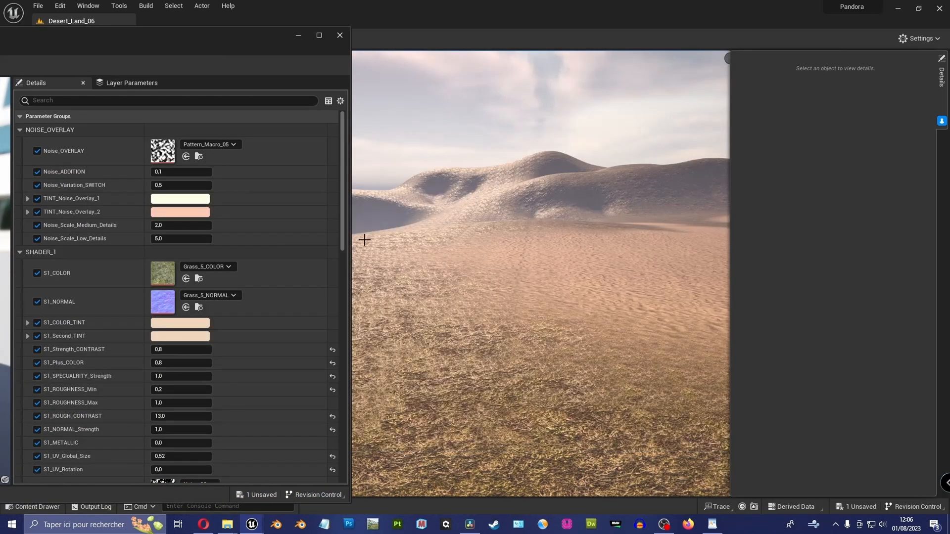
pyautogui.moveTo(350, 242); pyautogui.dragTo(250, 242)
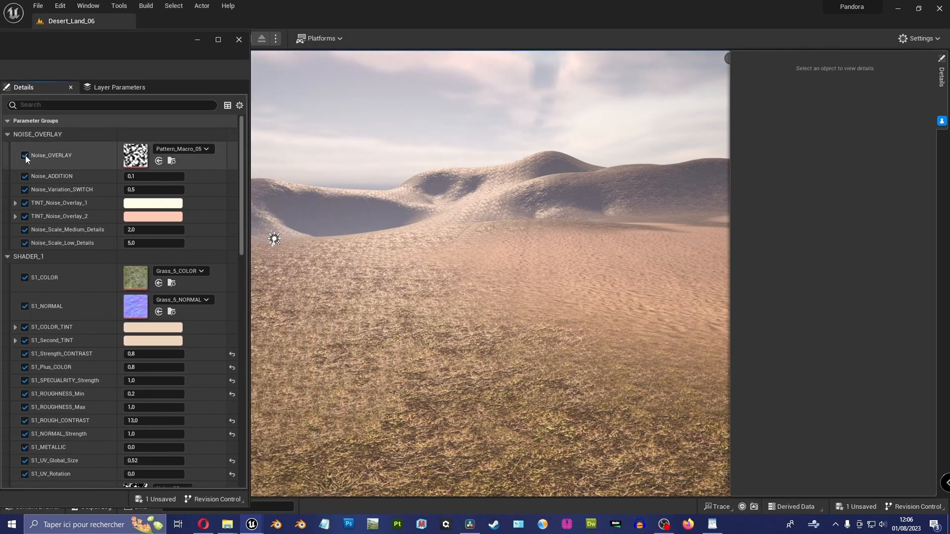
# Try Noise_ADDITION at 0, set it to 1, and inspect the noise pattern on the ground up close.
pyautogui.click(167, 174)
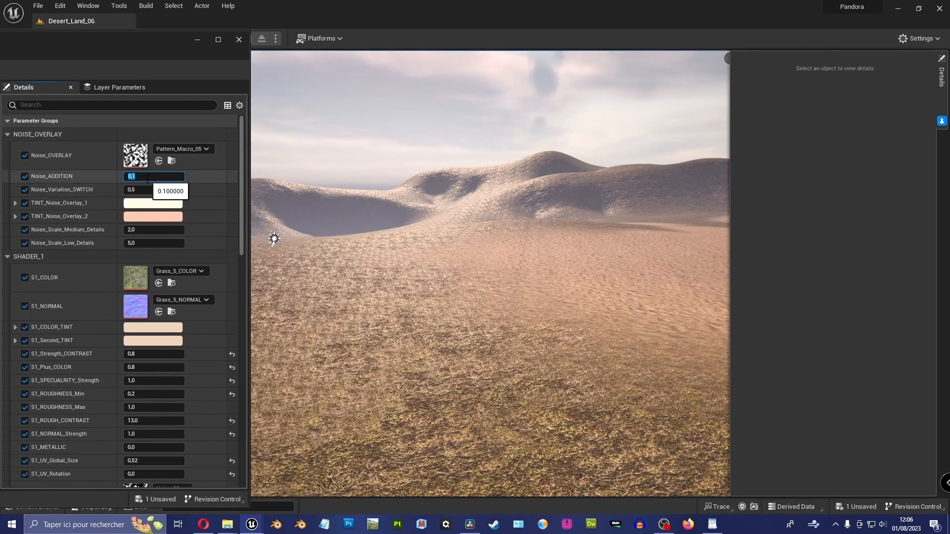
pyautogui.press('Return')
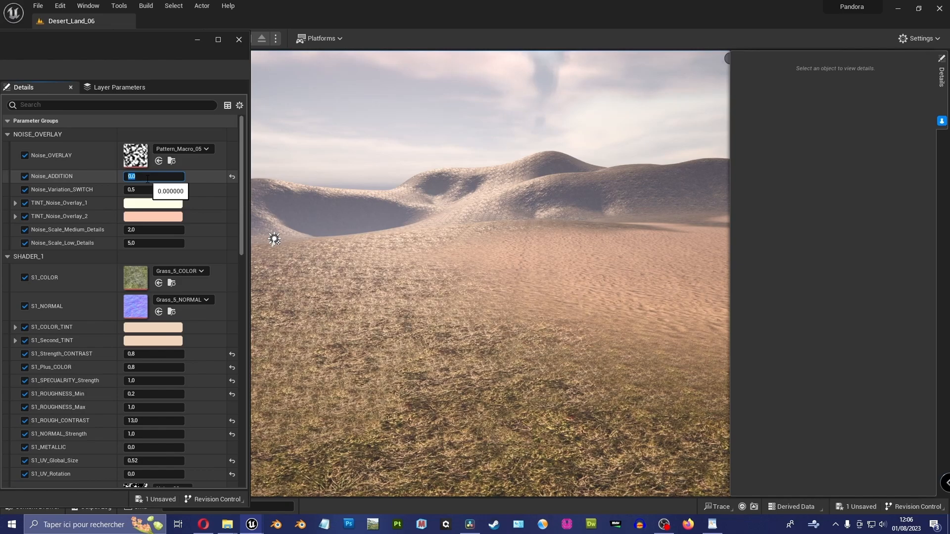
pyautogui.press('Return')
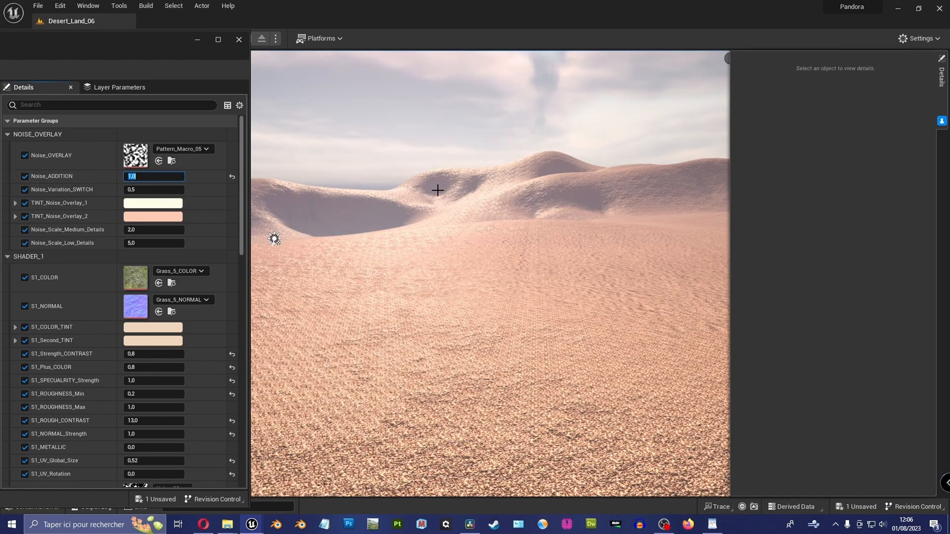
pyautogui.moveTo(437, 189); pyautogui.dragTo(435, 257, button='right')
pyautogui.press('s')
pyautogui.moveTo(317, 202); pyautogui.dragTo(316, 231, button='right')
pyautogui.press('w')
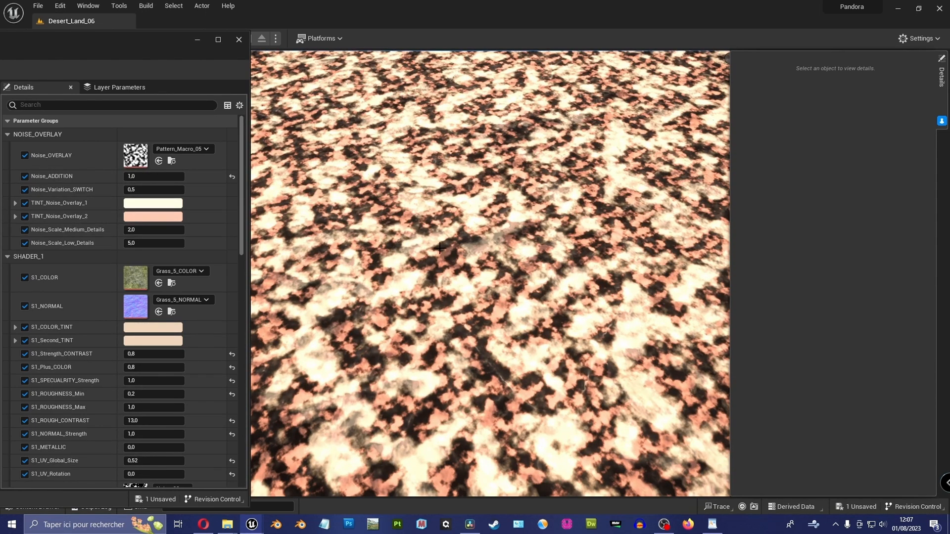
# Pull back over the desert and try Noise_Scale_Medium_Details at 10, 0.1 and 0.01.
pyautogui.press('s')
pyautogui.moveTo(331, 198); pyautogui.dragTo(395, 206, button='right')
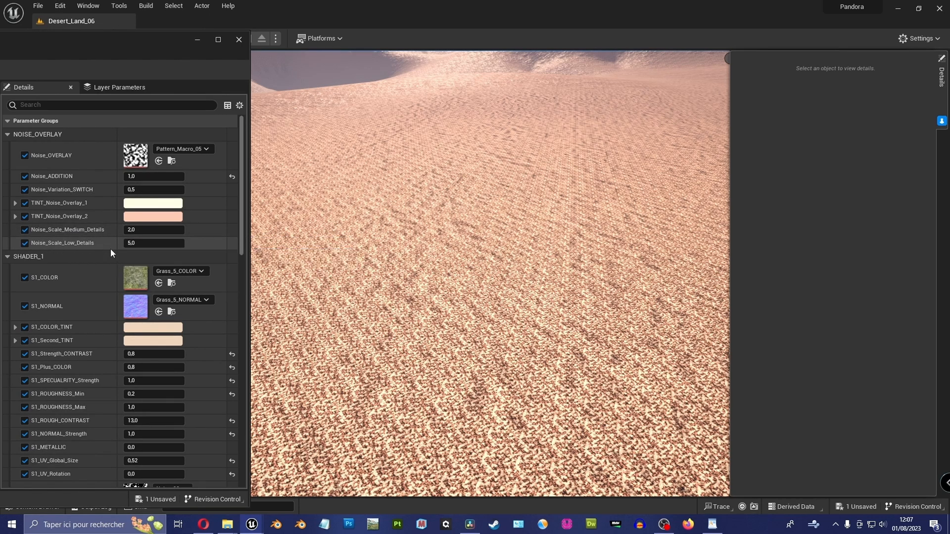
pyautogui.click(147, 231)
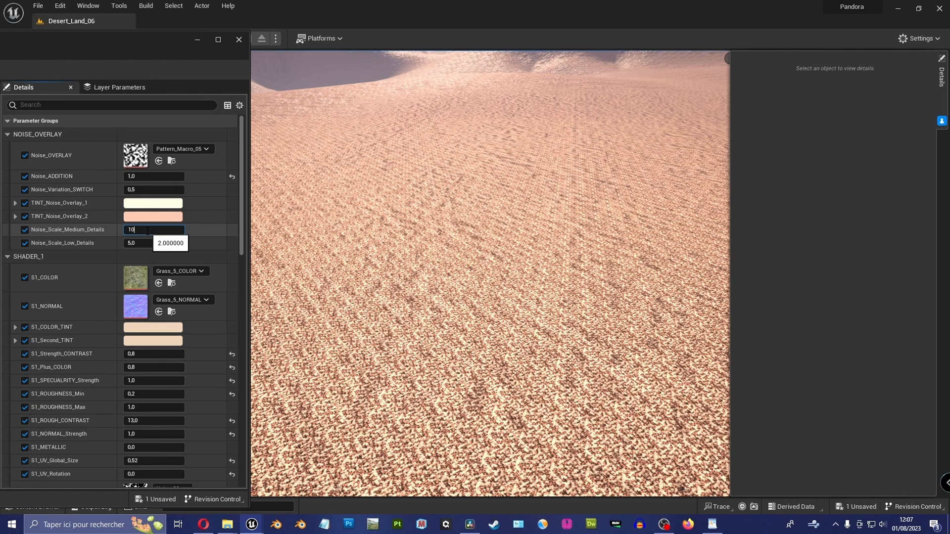
pyautogui.press('Return')
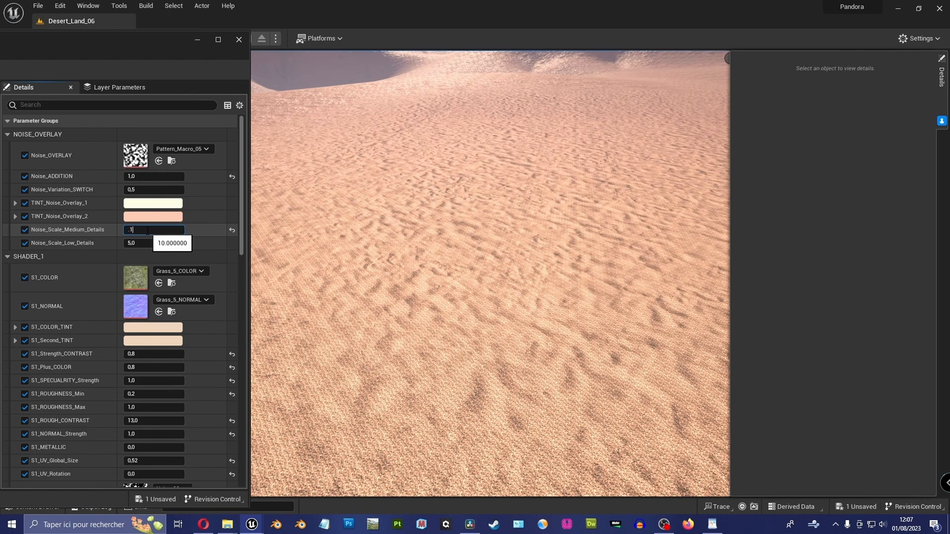
pyautogui.write('.1')
pyautogui.press('Return')
pyautogui.write('.01')
pyautogui.press('Return')
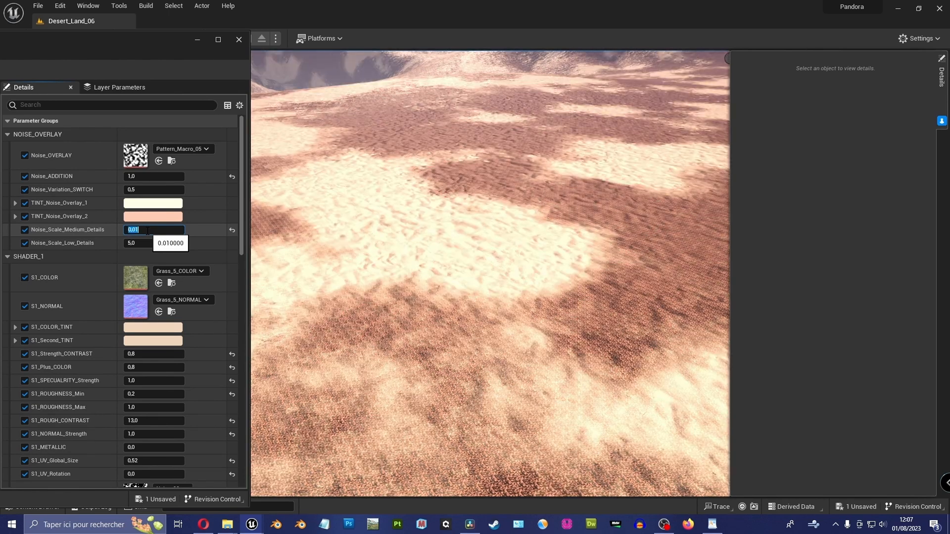
# Try Noise_Scale_Low_Details at 0.1, and set it to 0.06.
pyautogui.moveTo(426, 238); pyautogui.dragTo(437, 168, button='right')
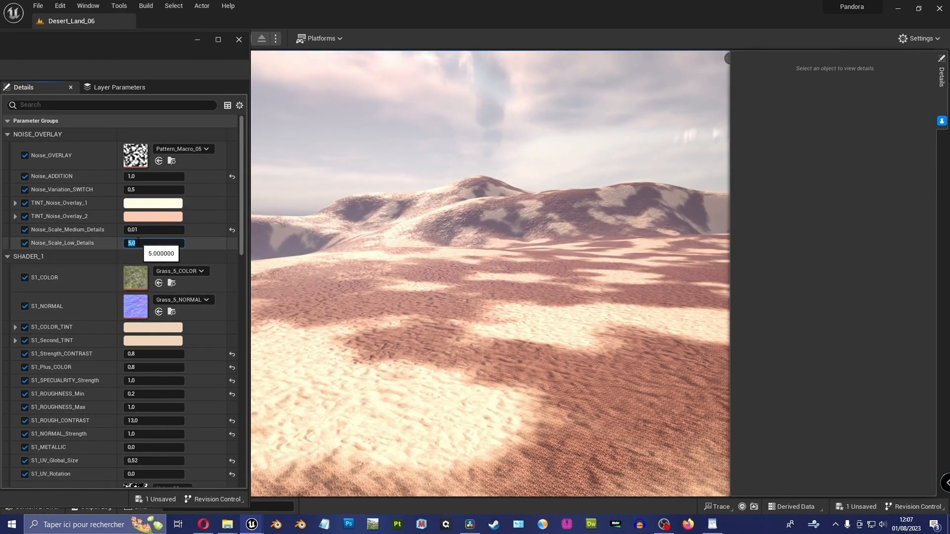
pyautogui.press('Return')
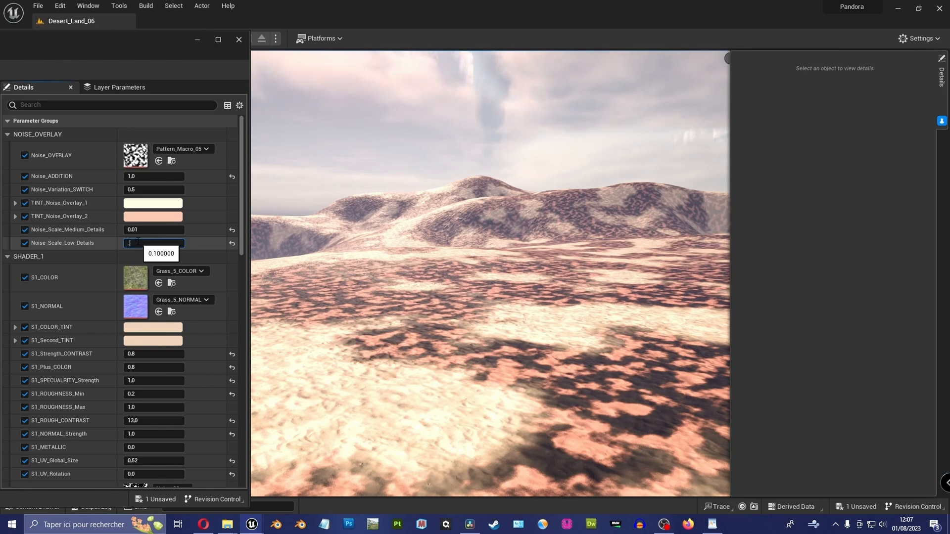
pyautogui.write('.06')
pyautogui.press('Return')
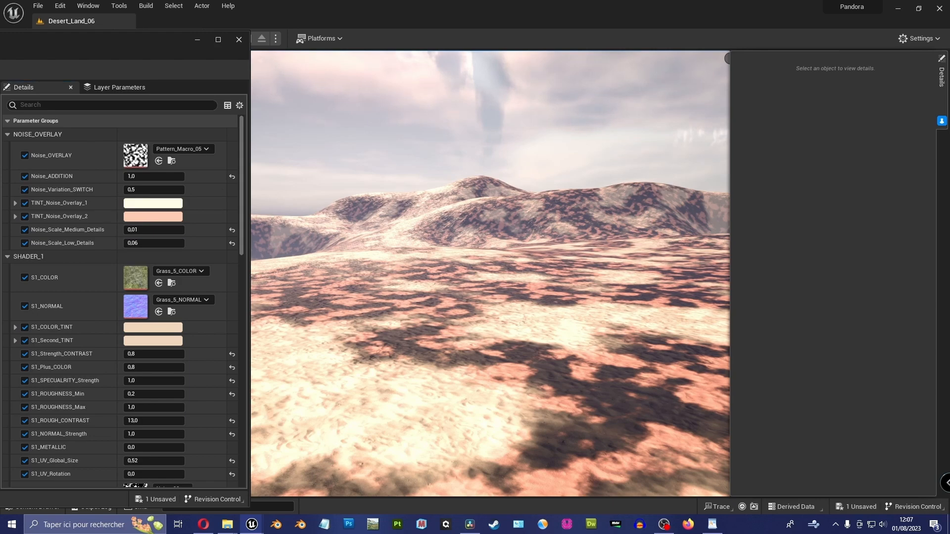
# Lower Noise_ADDITION to 0.1, raise it to 0.2, and inspect the noise blending over the sand and grass.
pyautogui.moveTo(490, 273); pyautogui.dragTo(489, 342, button='right')
pyautogui.click(149, 174)
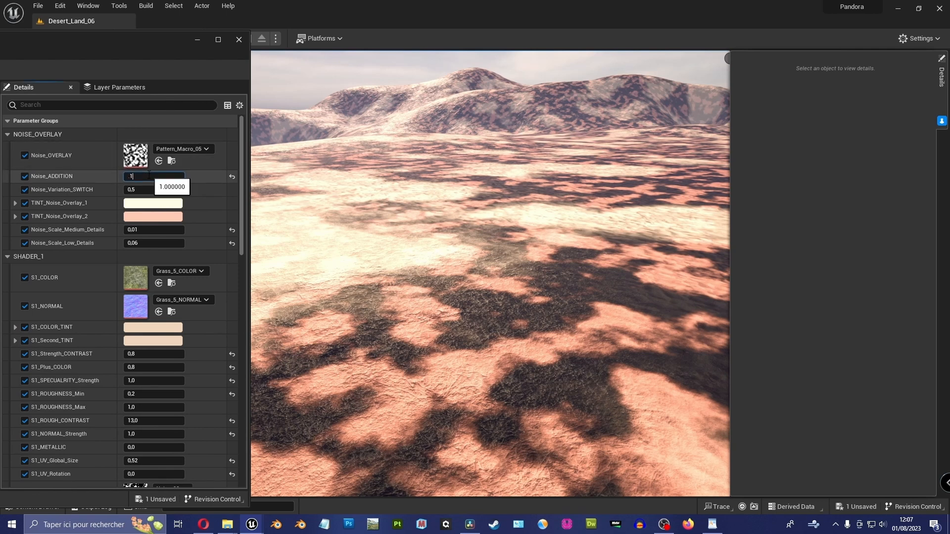
pyautogui.write('.1')
pyautogui.press('Return')
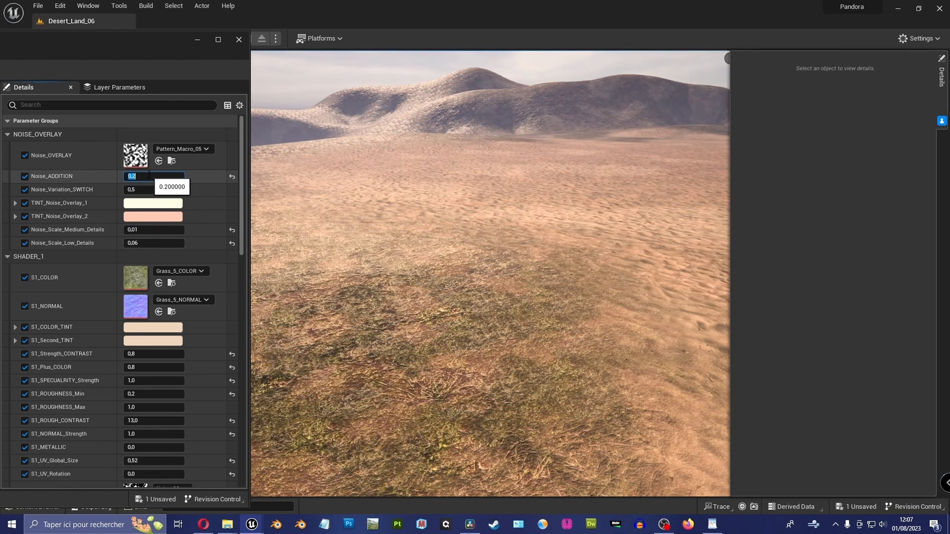
pyautogui.moveTo(395, 217); pyautogui.dragTo(353, 168, button='right')
pyautogui.press('s')
pyautogui.press('w')
pyautogui.press('s')
pyautogui.press('d')
pyautogui.press('w')
pyautogui.moveTo(517, 240); pyautogui.dragTo(488, 263, button='right')
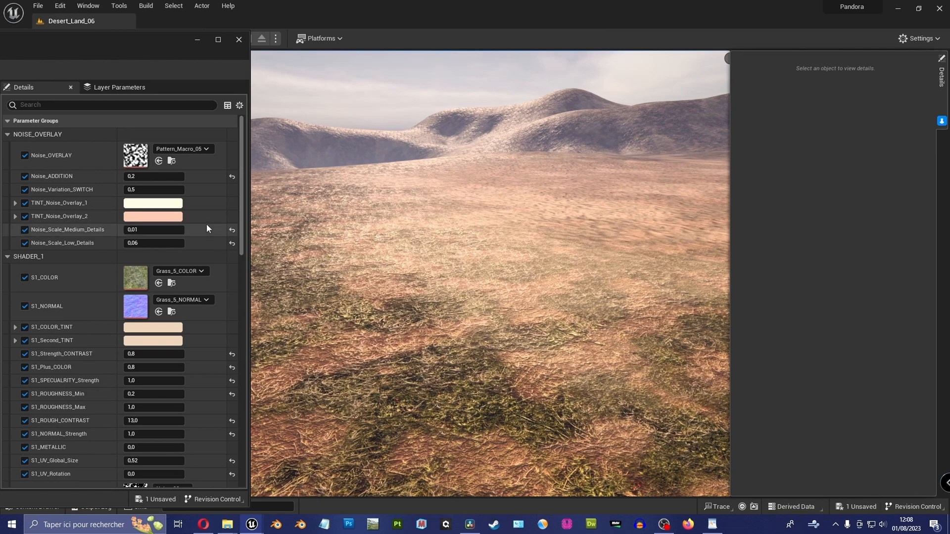
# Try a light green for TINT_Noise_Overlay_1, and change it to a pale yellow.
pyautogui.click(154, 204)
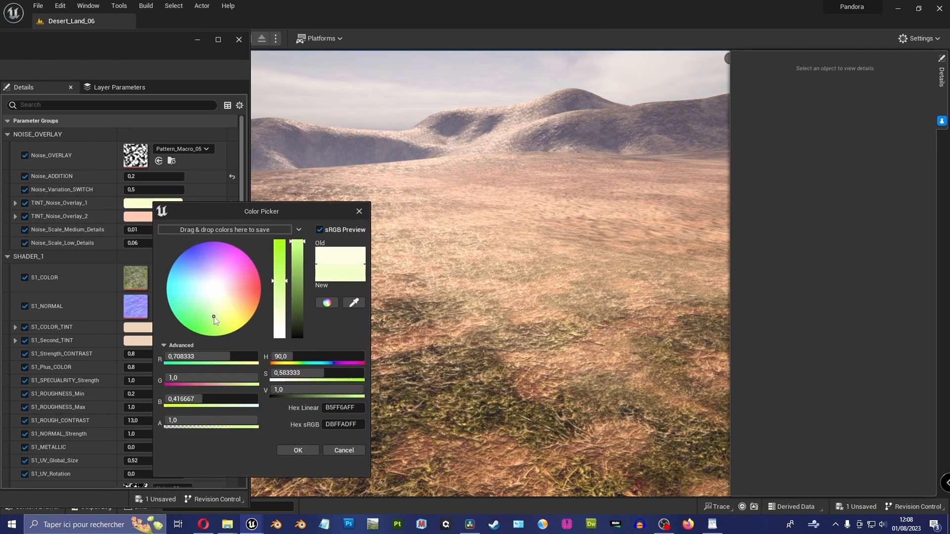
pyautogui.click(298, 451)
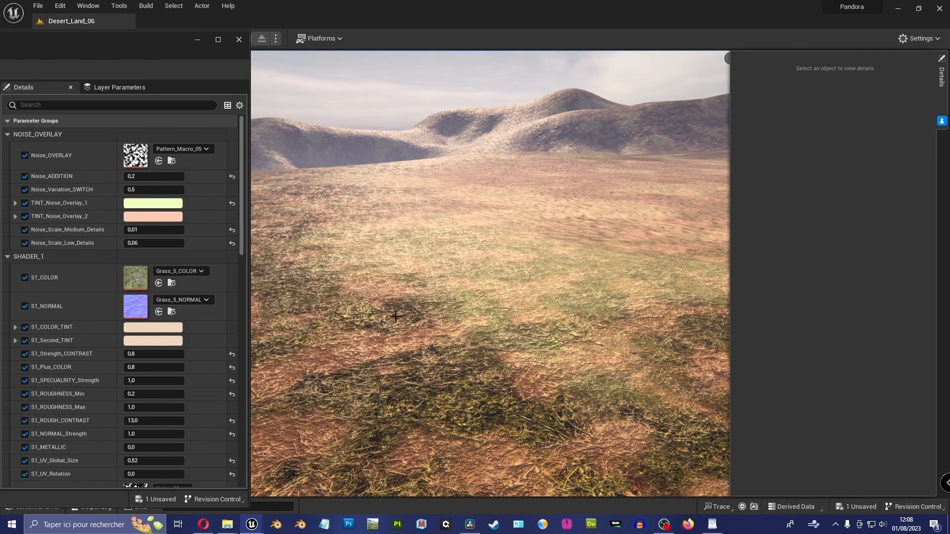
pyautogui.moveTo(396, 317); pyautogui.dragTo(410, 307, button='right')
pyautogui.click(163, 205)
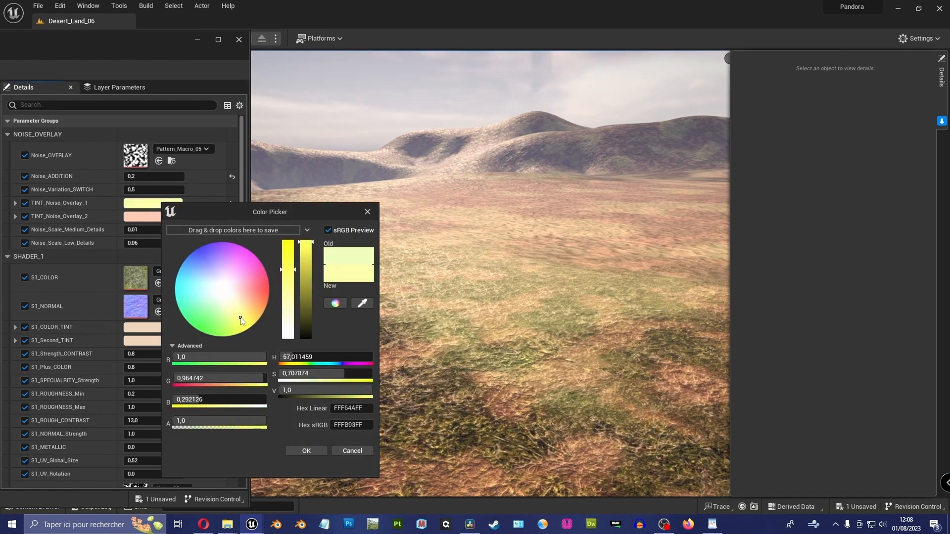
pyautogui.click(297, 451)
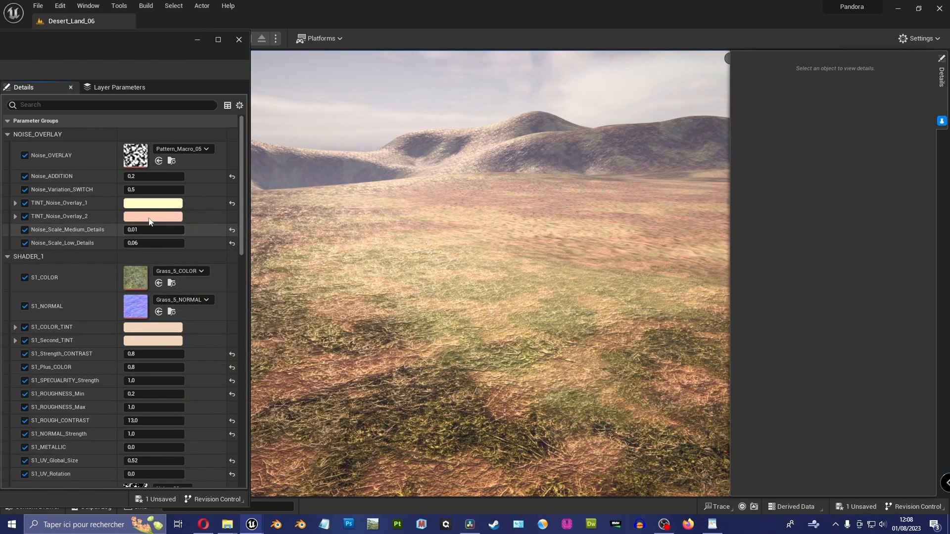
# Change TINT_Noise_Overlay_2 to a medium green with reduced brightness.
pyautogui.click(149, 217)
pyautogui.moveTo(184, 262); pyautogui.dragTo(198, 330)
pyautogui.moveTo(288, 297); pyautogui.dragTo(286, 295)
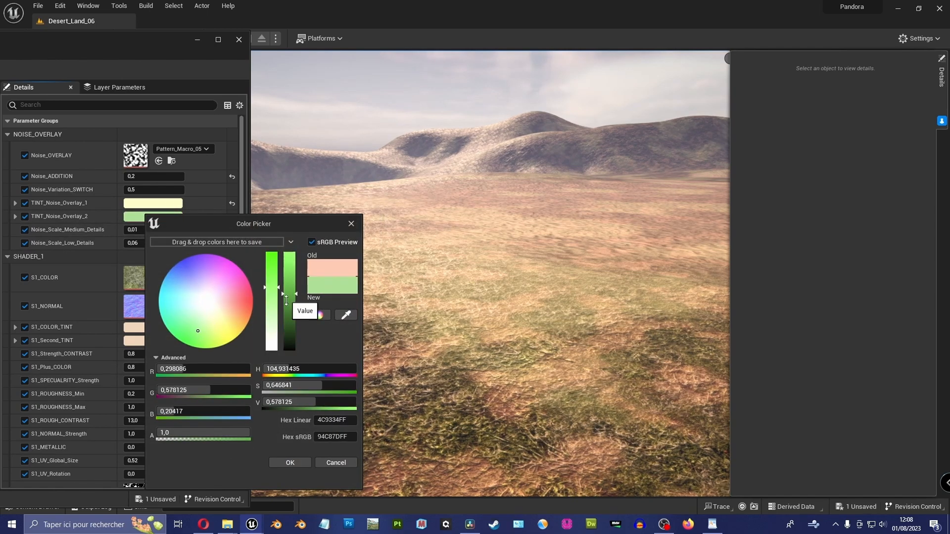
pyautogui.click(290, 463)
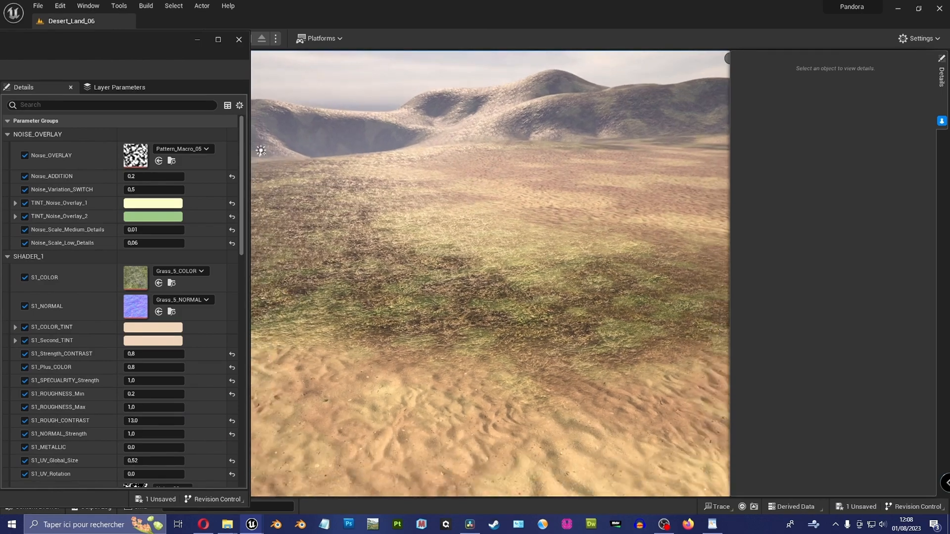
# Mute TINT_Noise_Overlay_2 to a grey-green, set Noise_ADDITION to 0.1, and inspect the sand and grass areas.
pyautogui.moveTo(490, 274); pyautogui.dragTo(478, 258, button='right')
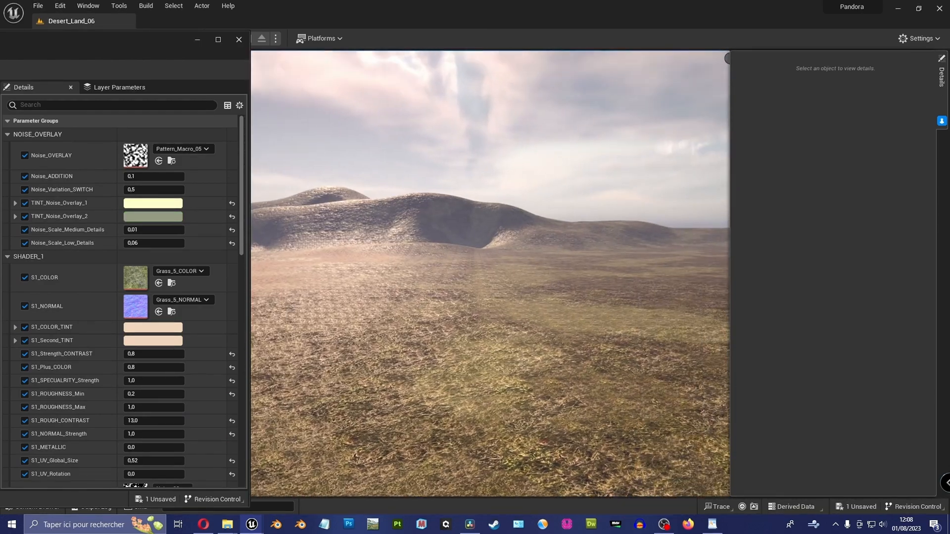
pyautogui.moveTo(471, 158); pyautogui.dragTo(416, 169, button='right')
pyautogui.moveTo(430, 280); pyautogui.dragTo(406, 278, button='right')
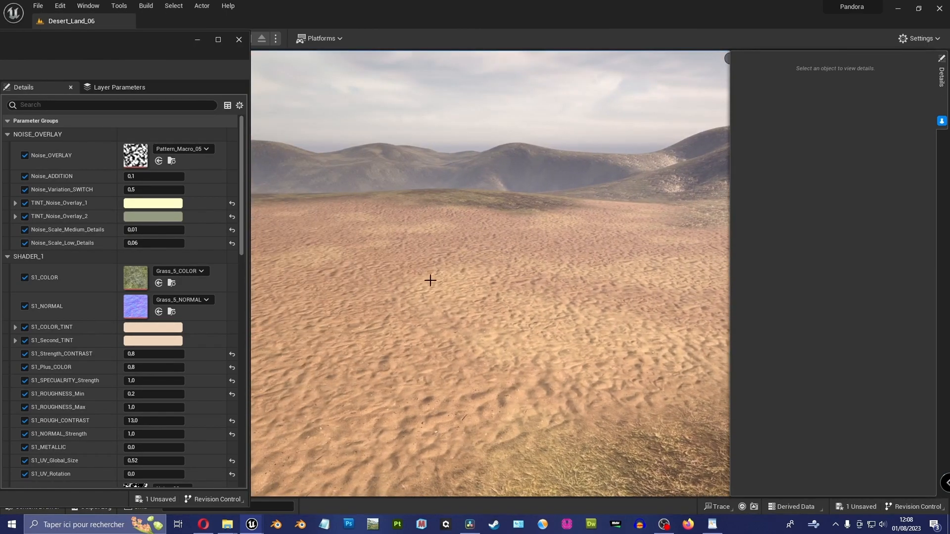
pyautogui.moveTo(469, 302); pyautogui.dragTo(511, 226, button='right')
pyautogui.moveTo(380, 238)
pyautogui.mouseDown(button='right')
pyautogui.moveTo(495, 221)
pyautogui.moveTo(495, 183)
pyautogui.moveTo(481, 215)
pyautogui.moveTo(476, 205)
pyautogui.moveTo(474, 216)
pyautogui.moveTo(384, 234)
pyautogui.mouseUp(button='right')
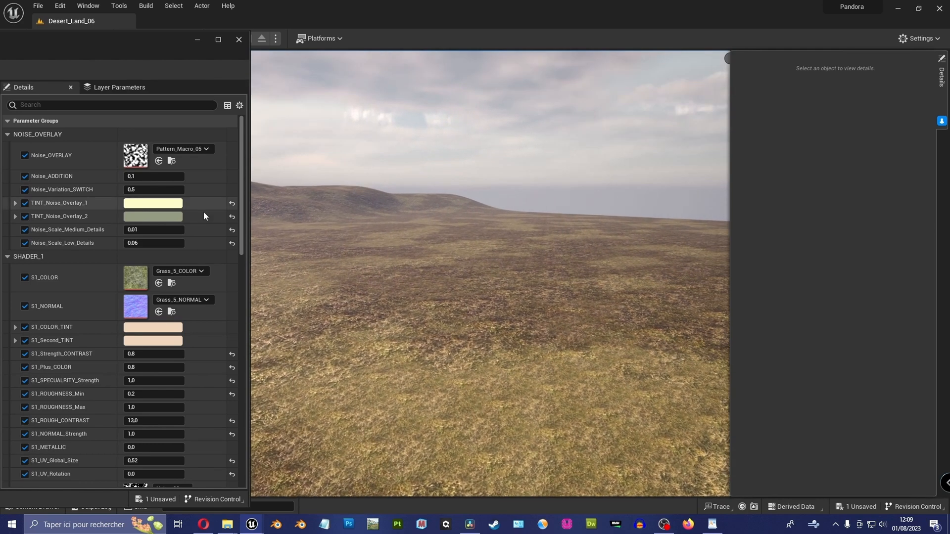
# Darken TINT_Noise_Overlay_1 to a muted olive, and brighten it slightly.
pyautogui.click(159, 204)
pyautogui.moveTo(308, 303)
pyautogui.mouseDown()
pyautogui.moveTo(309, 286)
pyautogui.moveTo(312, 304)
pyautogui.mouseUp()
pyautogui.click(309, 450)
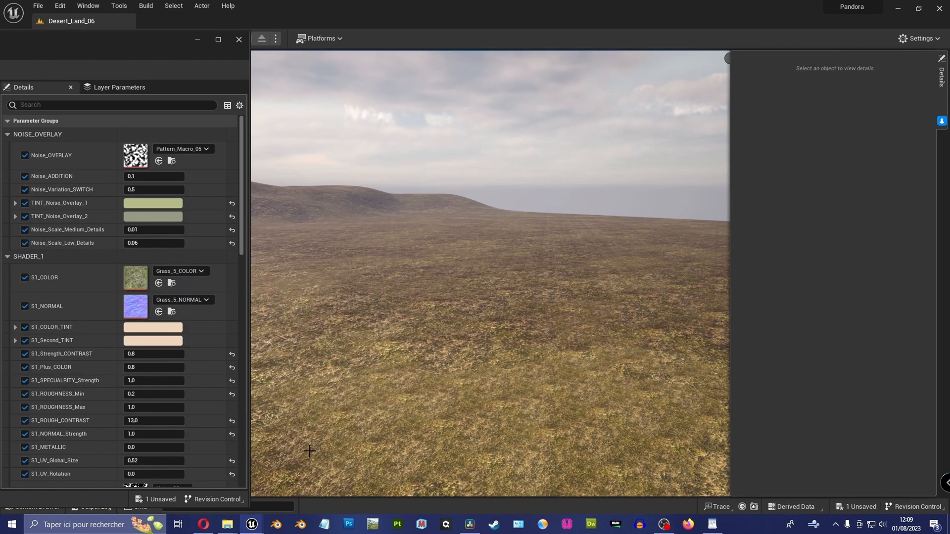
pyautogui.click(158, 204)
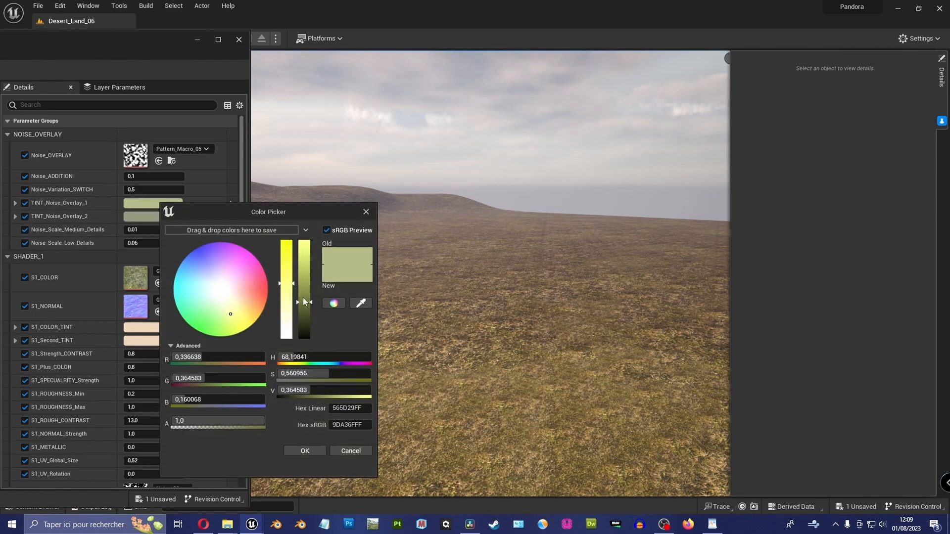
pyautogui.click(304, 450)
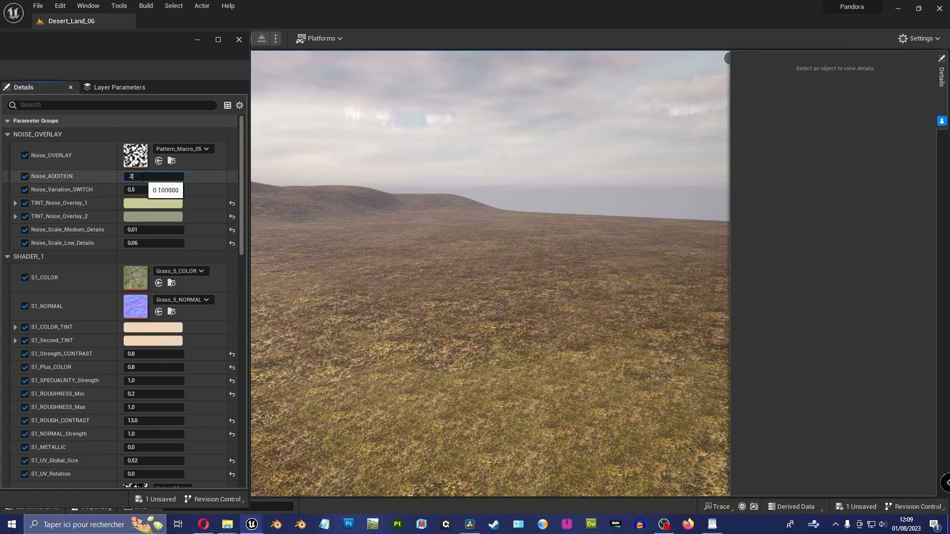
# Compare the grass tiling with Noise_ADDITION at 0.2, 0.1 and 0.
pyautogui.moveTo(317, 167); pyautogui.dragTo(374, 191, button='right')
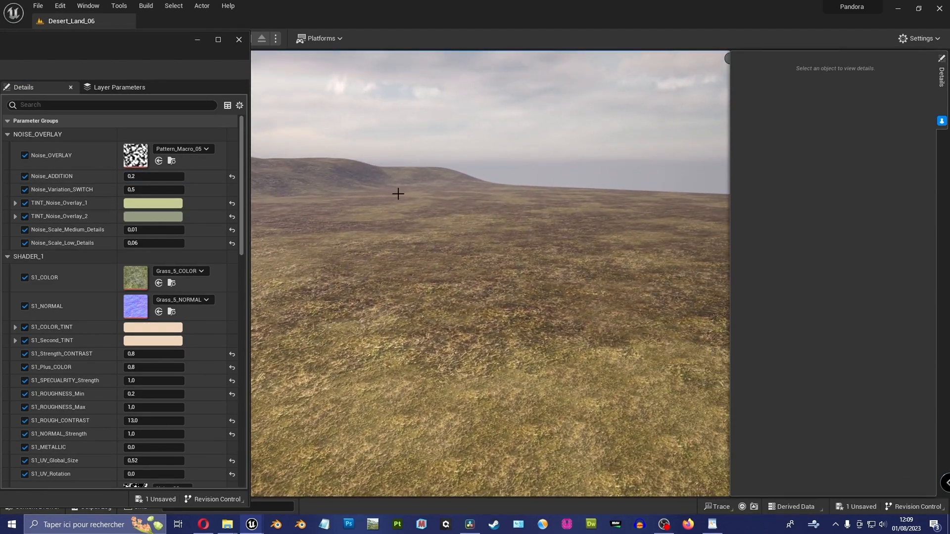
pyautogui.moveTo(524, 343); pyautogui.dragTo(447, 276, button='right')
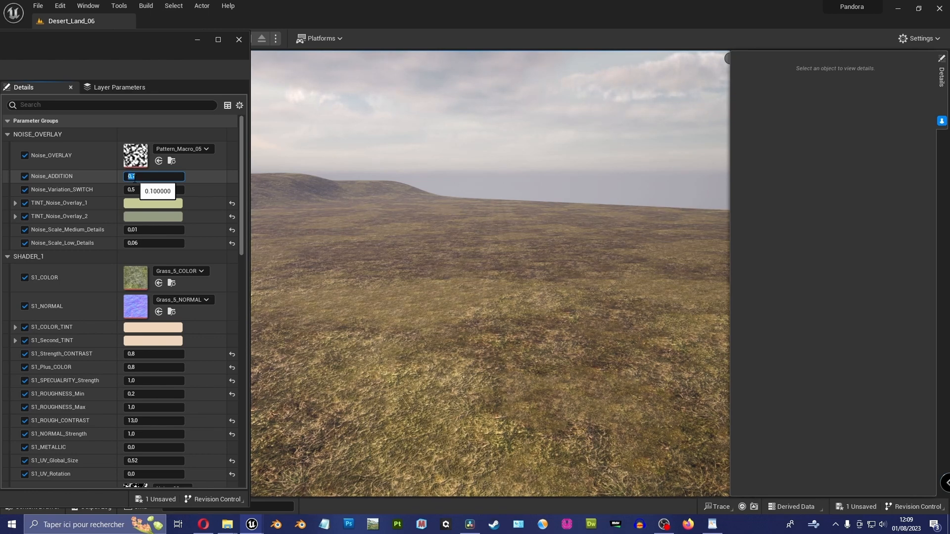
pyautogui.write('0')
pyautogui.press('Return')
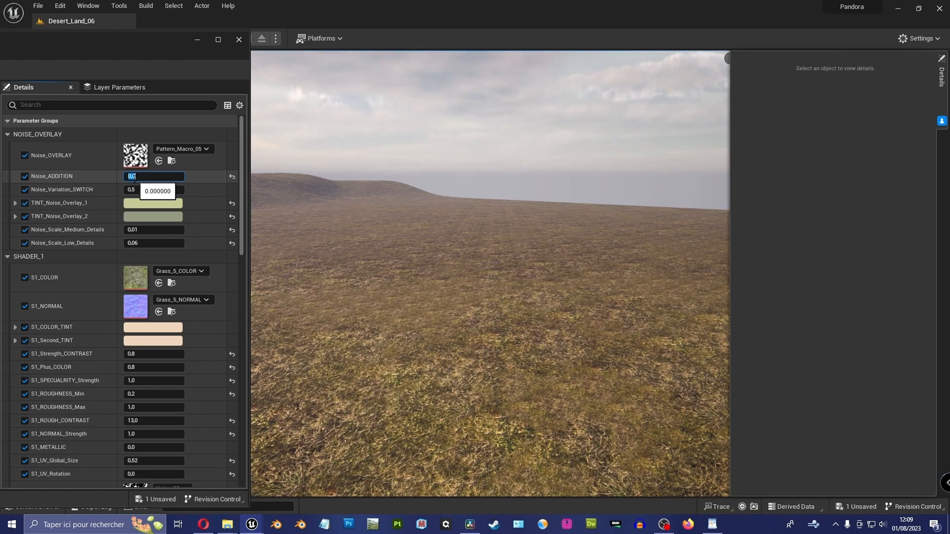
pyautogui.moveTo(461, 209); pyautogui.dragTo(392, 327, button='right')
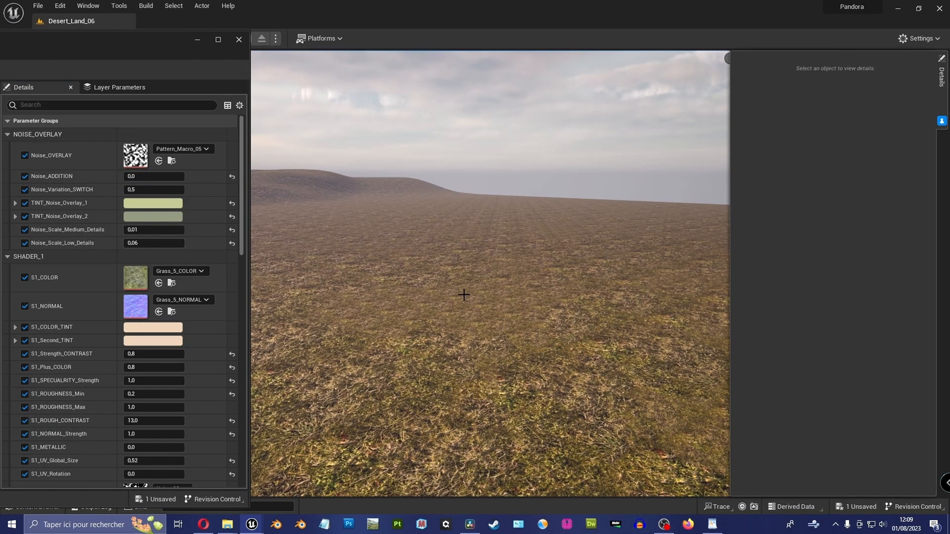
# Set Noise_ADDITION to 0.15 and Noise_Scale_Medium_Details to 0.03.
pyautogui.click(148, 178)
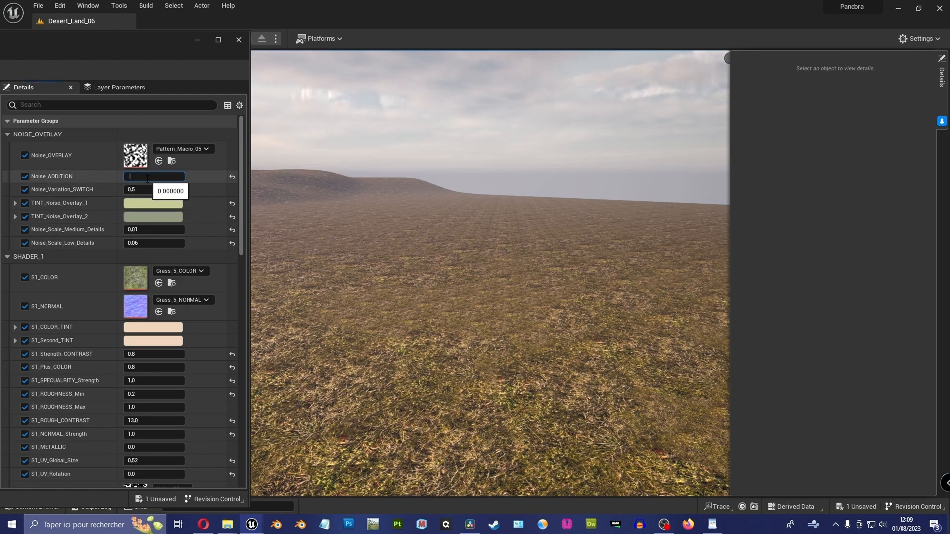
pyautogui.write('.15')
pyautogui.press('Return')
pyautogui.moveTo(520, 176)
pyautogui.mouseDown(button='right')
pyautogui.moveTo(500, 168)
pyautogui.moveTo(513, 174)
pyautogui.mouseUp(button='right')
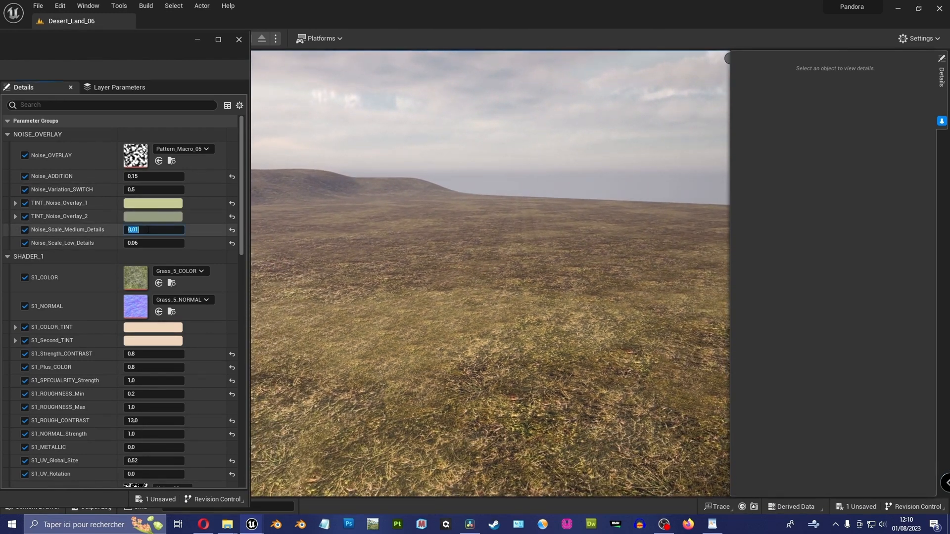
pyautogui.write('3')
pyautogui.press('Return')
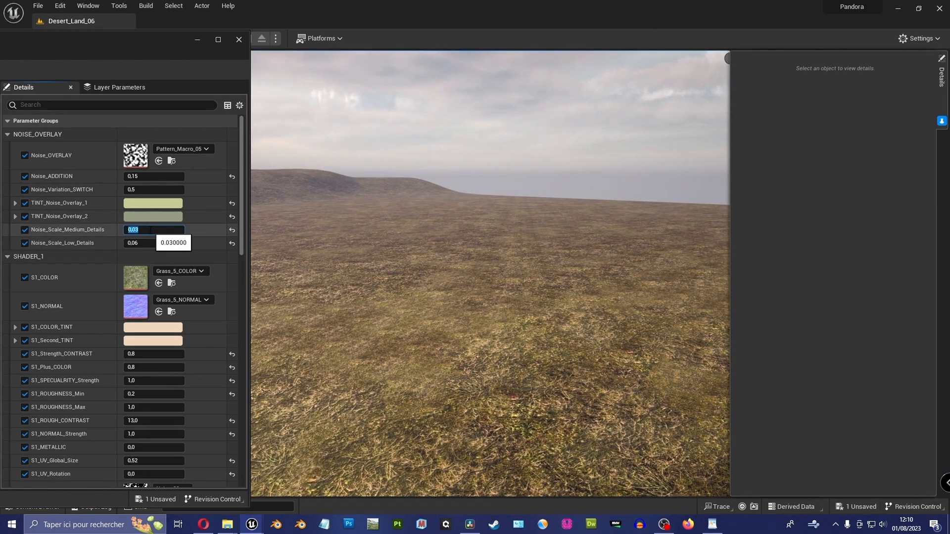
# Try Noise_Variation_SWITCH at 0.1 and 0.9 over the grass, and return it to 0.5.
pyautogui.moveTo(393, 223)
pyautogui.mouseDown(button='right')
pyautogui.moveTo(394, 238)
pyautogui.moveTo(393, 218)
pyautogui.mouseUp(button='right')
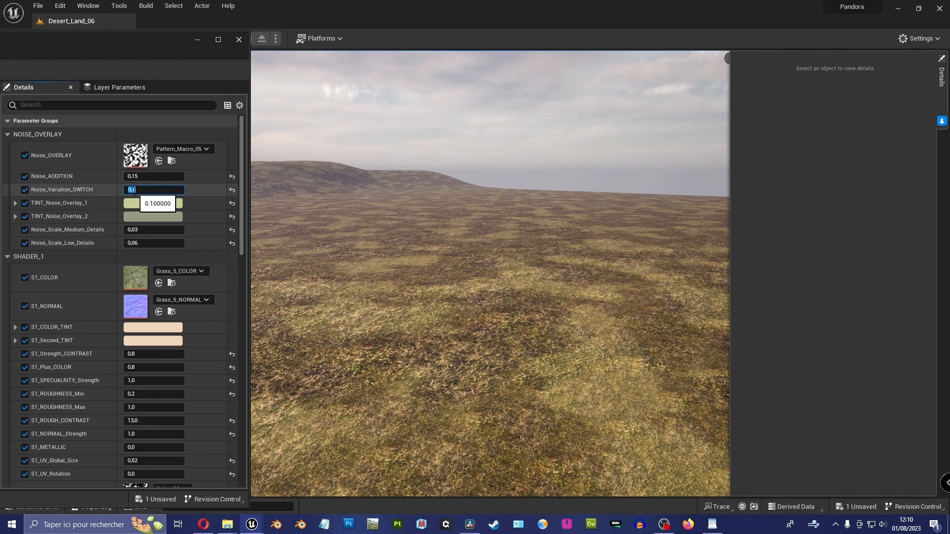
pyautogui.click(135, 192)
pyautogui.write('.9')
pyautogui.press('Return')
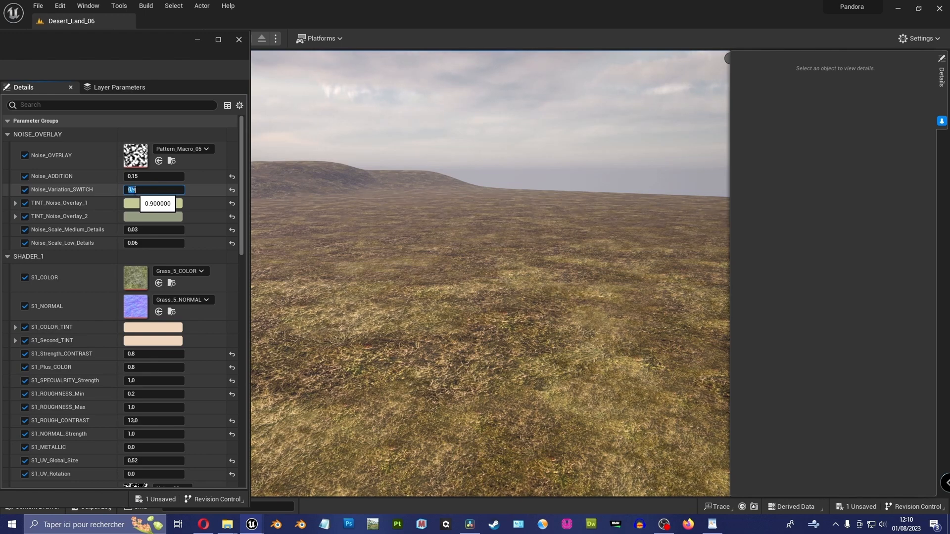
pyautogui.moveTo(417, 177)
pyautogui.mouseDown(button='right')
pyautogui.moveTo(414, 226)
pyautogui.moveTo(422, 169)
pyautogui.mouseUp(button='right')
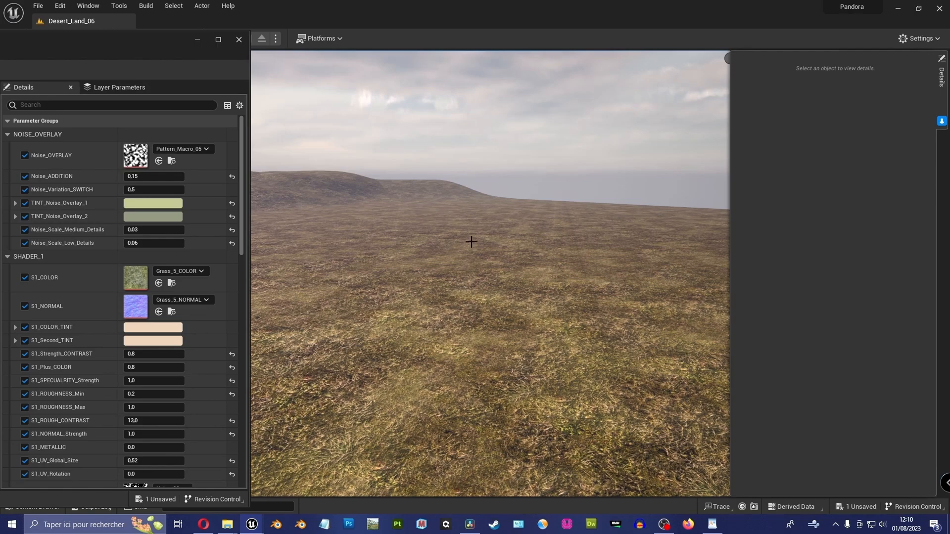
# Change TINT_Noise_Overlay_1 to a light beige and TINT_Noise_Overlay_2 to a neutral grey, and inspect the sand-to-grass transition.
pyautogui.moveTo(500, 242); pyautogui.dragTo(511, 262, button='right')
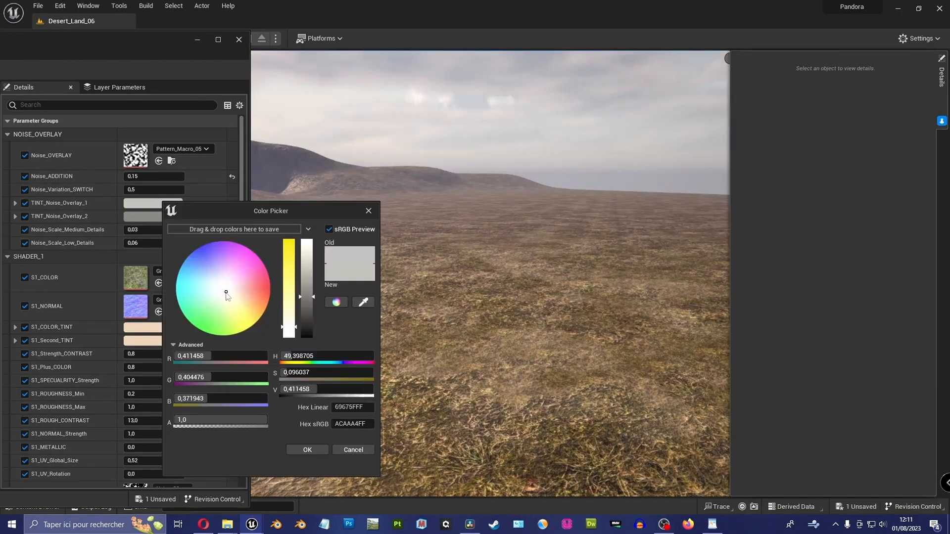
pyautogui.click(308, 450)
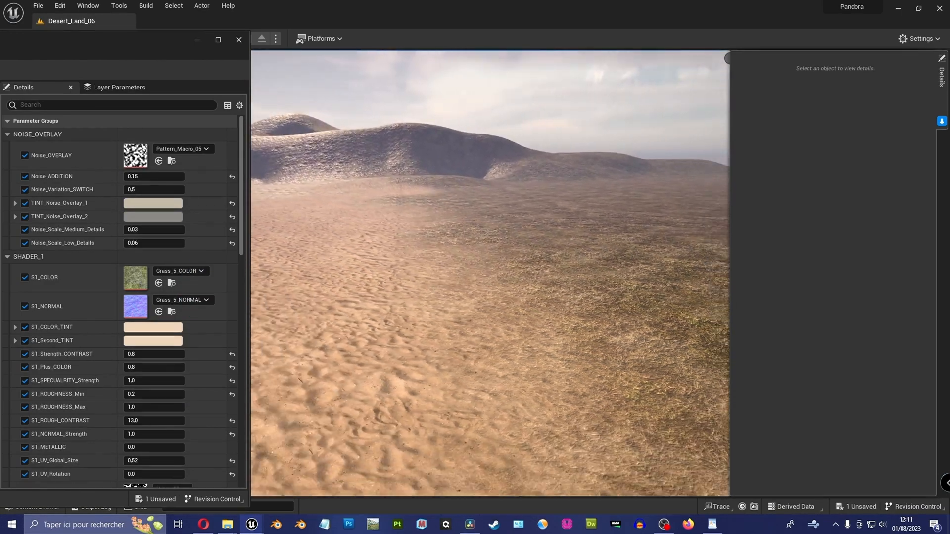
pyautogui.moveTo(382, 312); pyautogui.dragTo(382, 312, button='right')
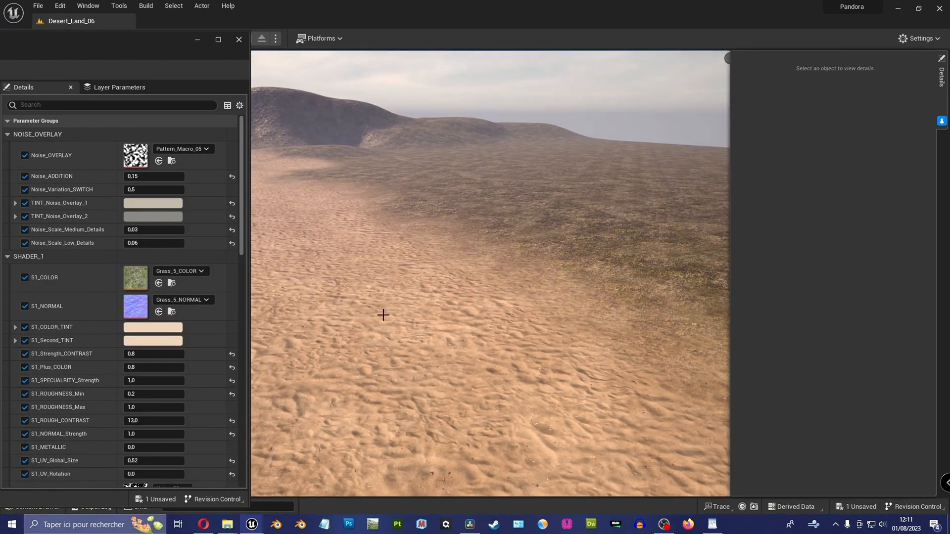
# Change TINT_Noise_Overlay_2 to a warm greyish brown and inspect the sand-to-grass transition.
pyautogui.click(174, 217)
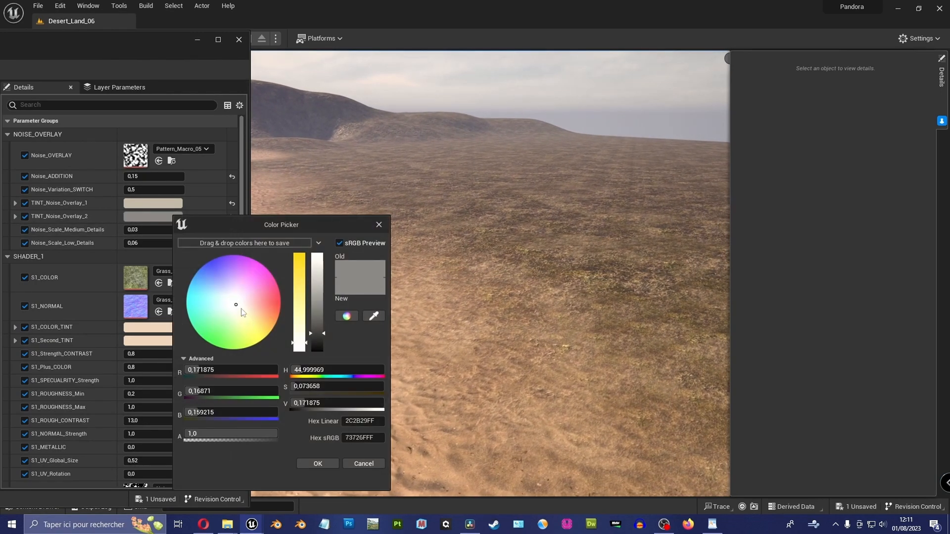
pyautogui.click(313, 467)
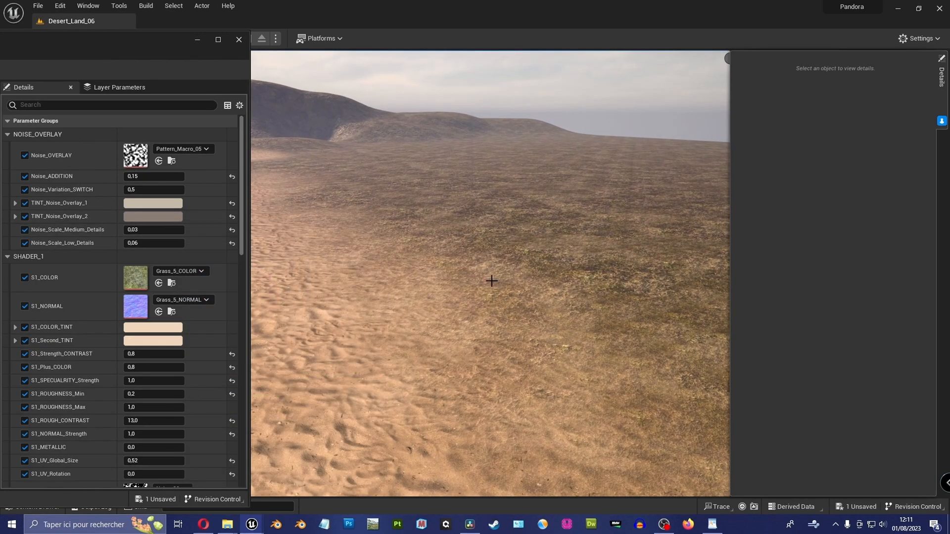
pyautogui.moveTo(492, 280); pyautogui.dragTo(492, 281, button='right')
# Compare the grass and sand with Noise_ADDITION at 0 and 0.2.
pyautogui.click(154, 175)
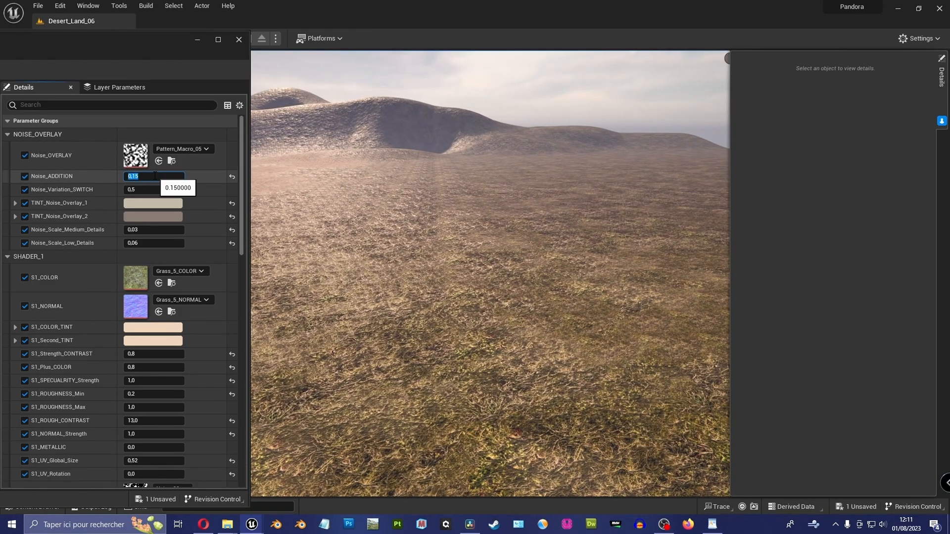
pyautogui.moveTo(396, 237); pyautogui.dragTo(396, 237, button='right')
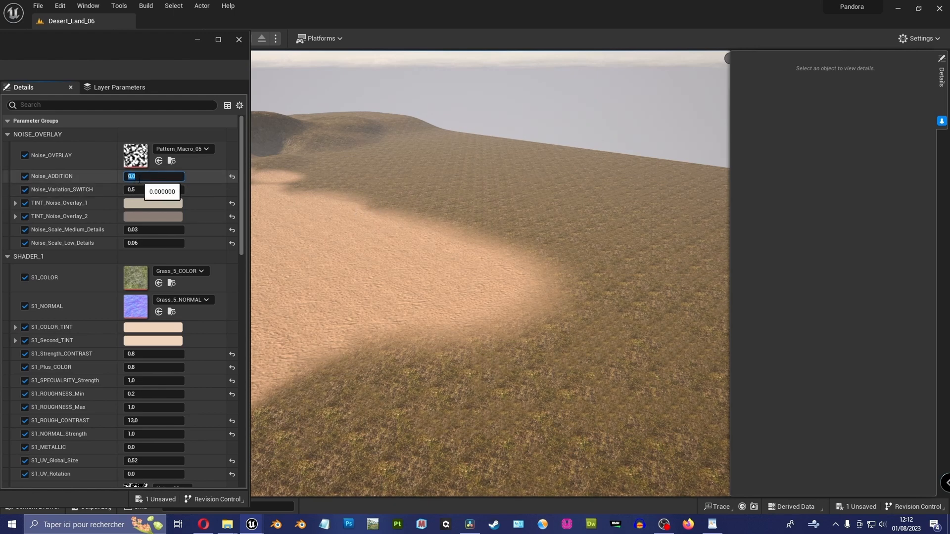
pyautogui.press('w')
pyautogui.moveTo(501, 207); pyautogui.dragTo(455, 200, button='right')
pyautogui.moveTo(139, 171); pyautogui.dragTo(159, 172)
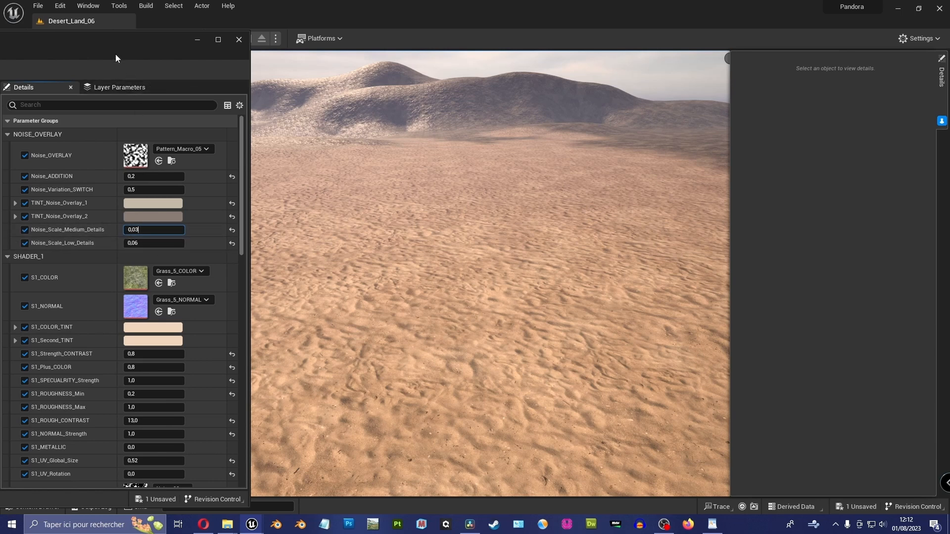
# In the Landscape_MASTER graph, add a Divide node to NOISE_VARIATION between the upper TexCoord and Noise_Scale_Medium_Details.
pyautogui.moveTo(45, 41); pyautogui.dragTo(504, 37)
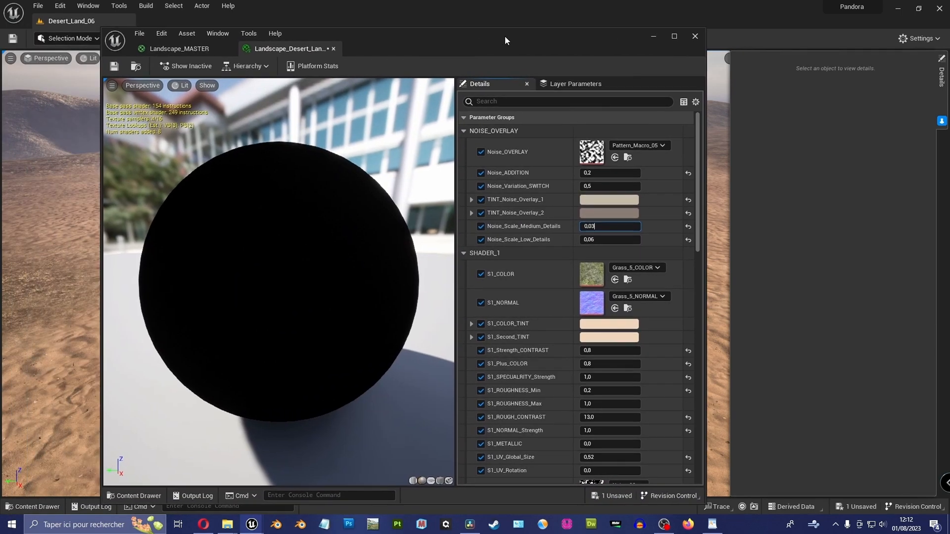
pyautogui.click(209, 52)
pyautogui.scroll(-1, 352, 168)
pyautogui.moveTo(360, 153); pyautogui.dragTo(405, 235, button='right')
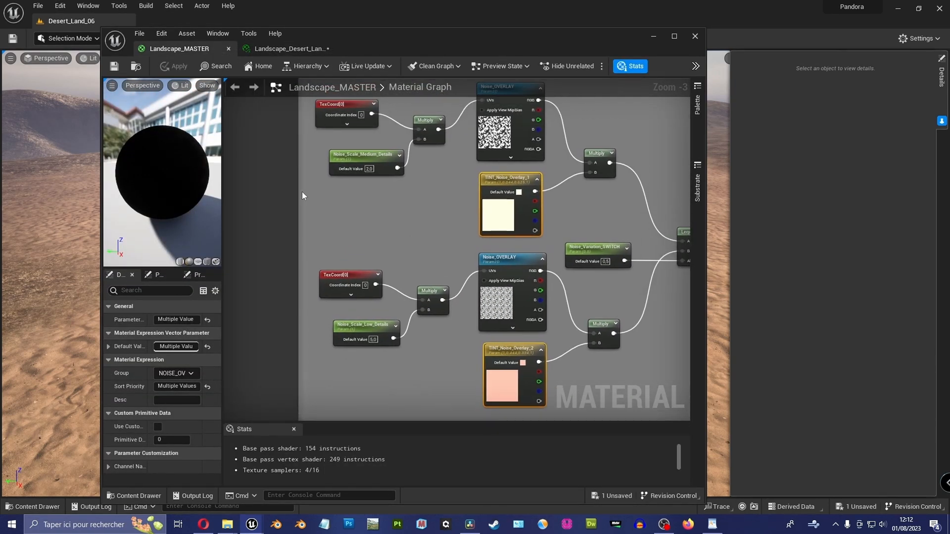
pyautogui.moveTo(300, 193); pyautogui.dragTo(218, 194)
pyautogui.press('d')
pyautogui.click(349, 201)
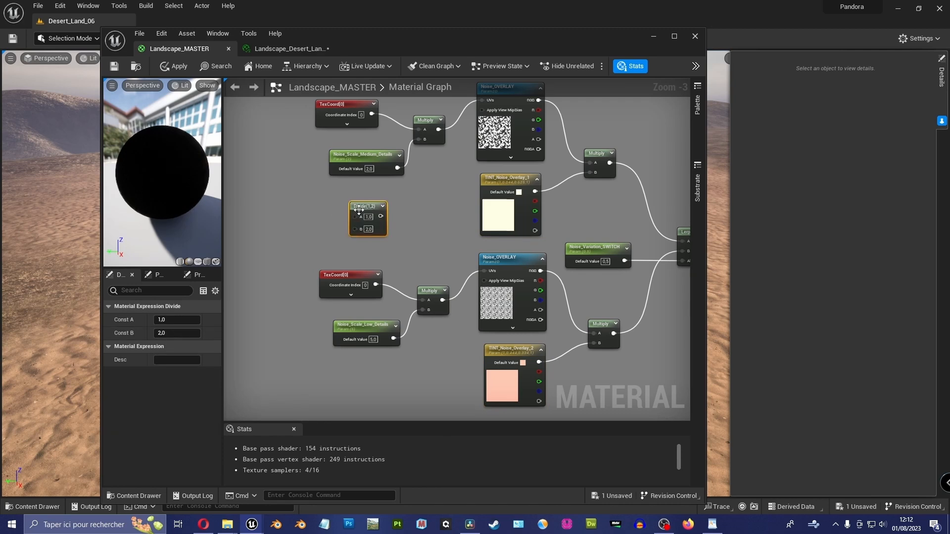
pyautogui.moveTo(363, 206); pyautogui.dragTo(390, 198)
pyautogui.moveTo(362, 182); pyautogui.dragTo(374, 221, button='right')
pyautogui.moveTo(372, 199); pyautogui.dragTo(338, 234)
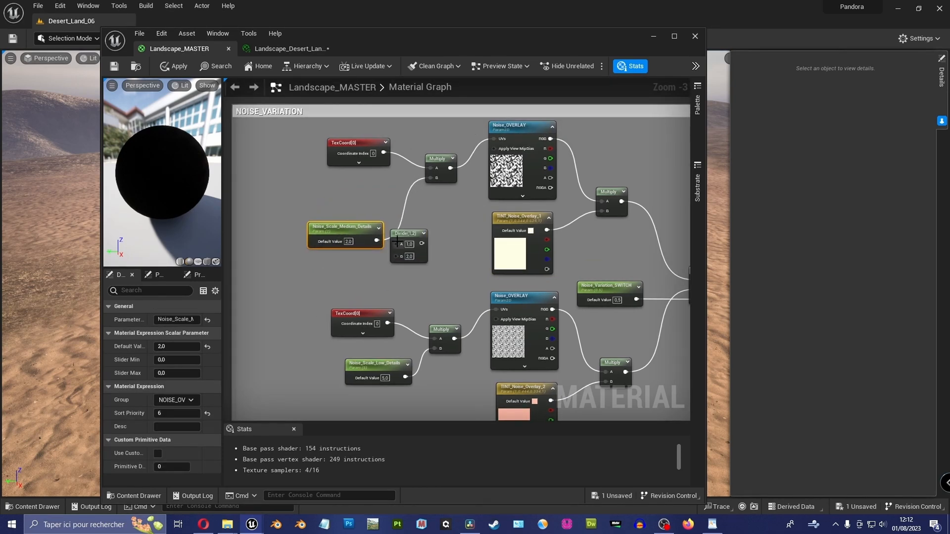
pyautogui.moveTo(404, 238); pyautogui.dragTo(338, 181)
pyautogui.scroll(2, 430, 324)
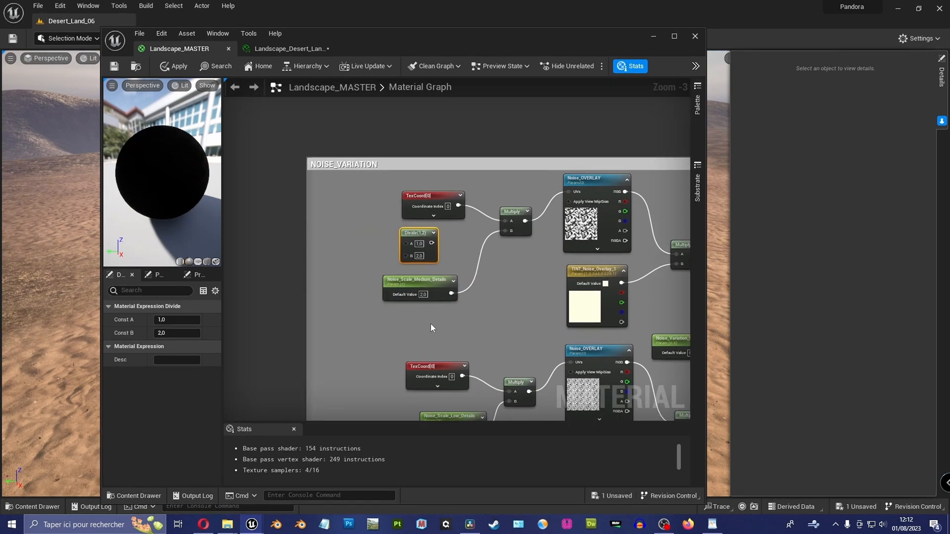
# Add a Constant node with the value 0.02 beside the Divide node.
pyautogui.click(697, 104)
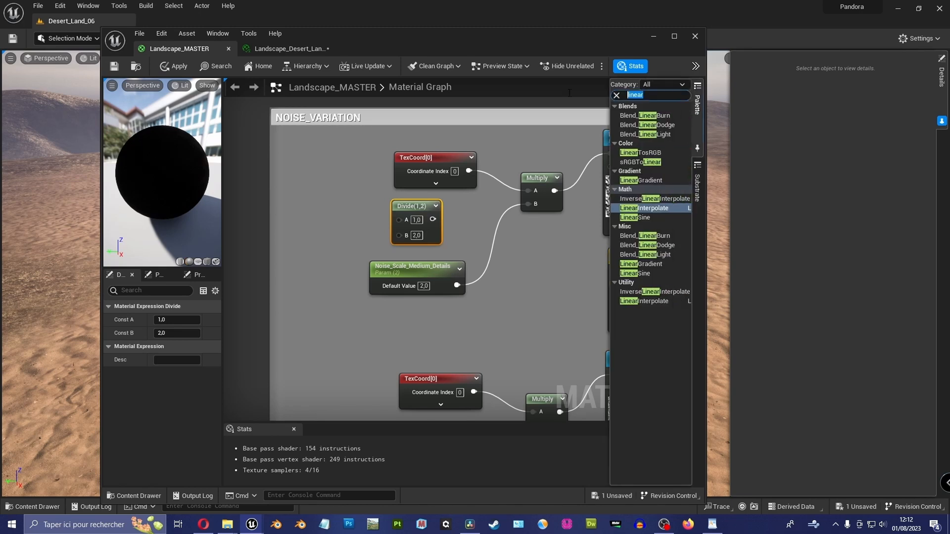
pyautogui.write('const')
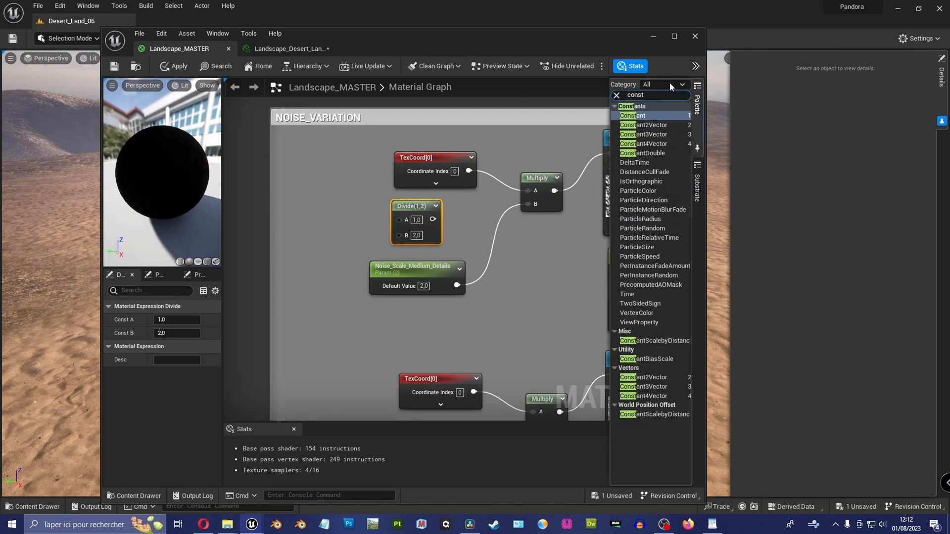
pyautogui.moveTo(647, 118); pyautogui.dragTo(332, 204)
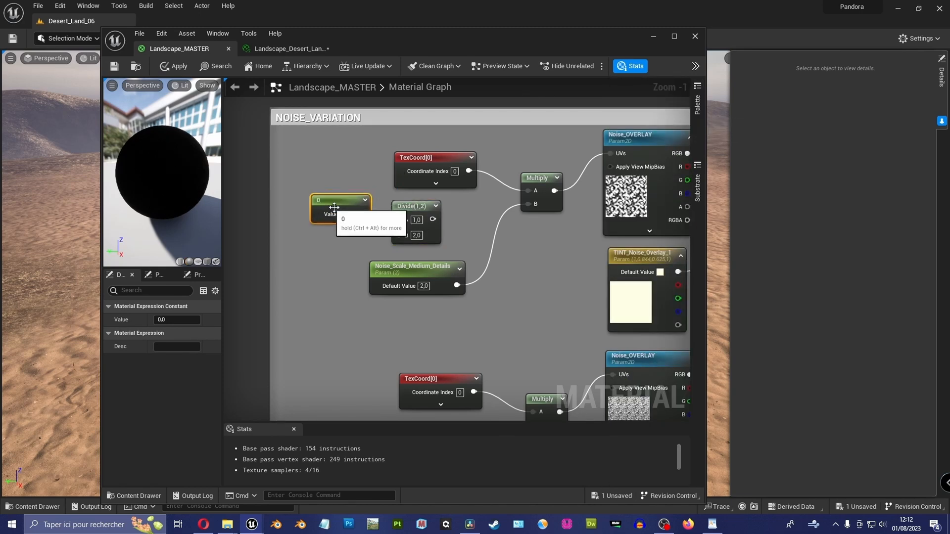
pyautogui.click(345, 214)
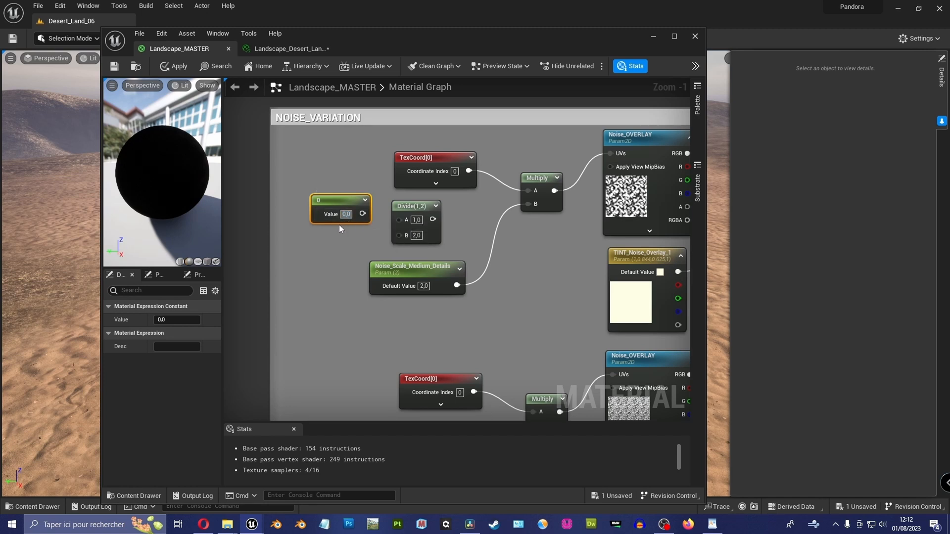
pyautogui.write('0,02')
pyautogui.press('Return')
# Wire the 0.02 constant divided by Noise_Scale_Medium_Details into the upper Multiply's B input, and tidy these nodes.
pyautogui.moveTo(365, 214); pyautogui.dragTo(402, 222)
pyautogui.moveTo(401, 272); pyautogui.dragTo(529, 206)
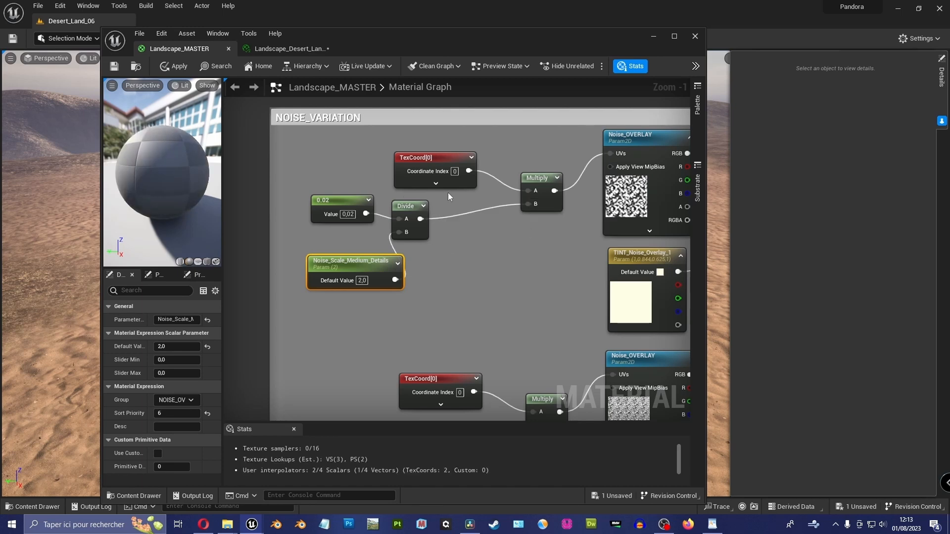
pyautogui.moveTo(448, 193); pyautogui.dragTo(309, 218)
pyautogui.moveTo(398, 206); pyautogui.dragTo(459, 211)
pyautogui.moveTo(366, 272); pyautogui.dragTo(397, 262)
# Duplicate the 0.02 constant and its Divide node, placing the copies beside Noise_Scale_Low_Details.
pyautogui.moveTo(446, 266); pyautogui.dragTo(432, 101, button='right')
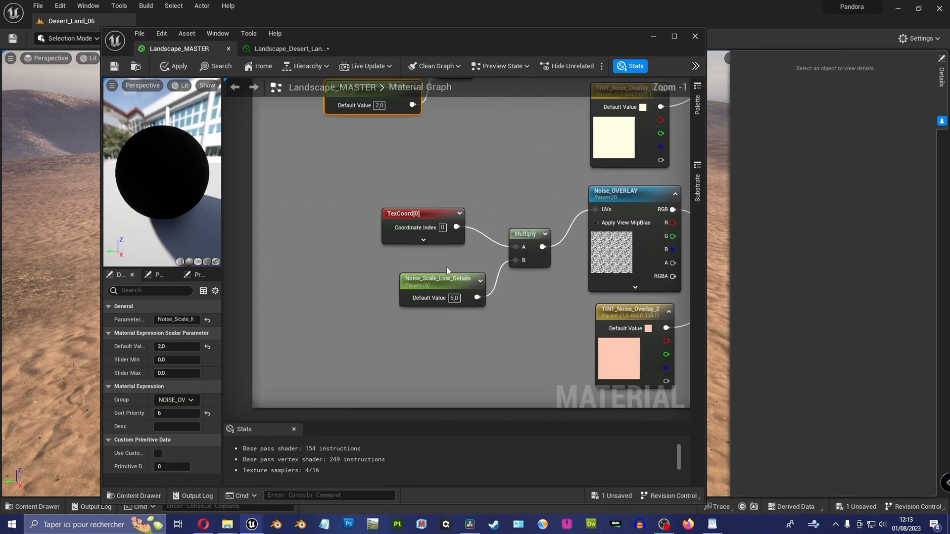
pyautogui.click(399, 273)
pyautogui.hotkey('ctrl', 'v')
pyautogui.moveTo(449, 279); pyautogui.dragTo(427, 277)
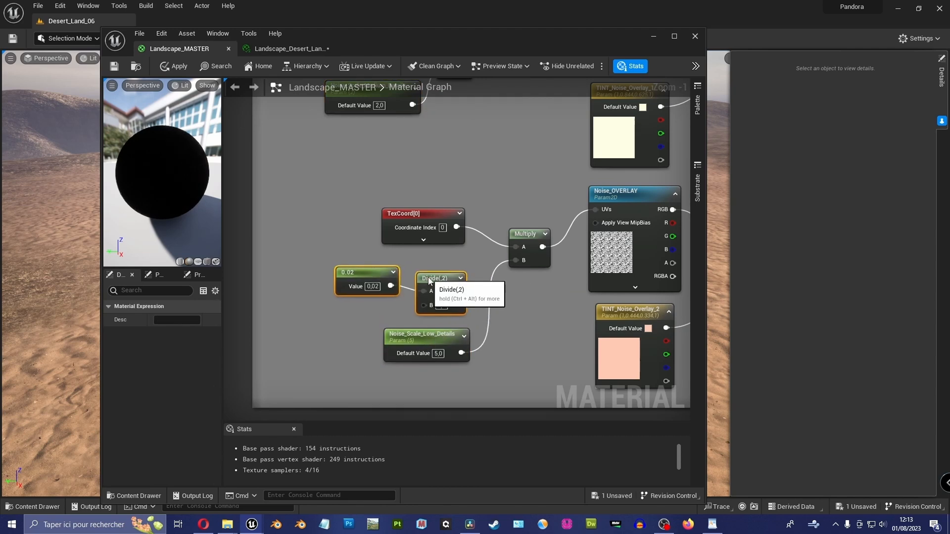
pyautogui.click(366, 262)
pyautogui.moveTo(358, 271); pyautogui.dragTo(350, 282)
pyautogui.scroll(1, 498, 308)
# Route Noise_Scale_Low_Details through the copied Divide into the lower Multiply's B input, and set the copied constant to 0.03.
pyautogui.moveTo(454, 360); pyautogui.dragTo(518, 254)
pyautogui.moveTo(439, 339); pyautogui.dragTo(368, 341)
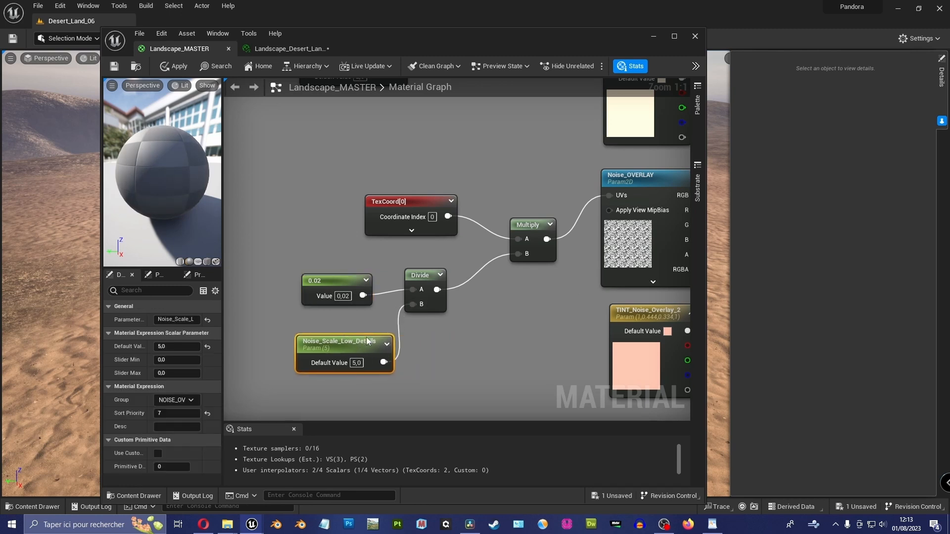
pyautogui.moveTo(477, 263); pyautogui.dragTo(370, 303)
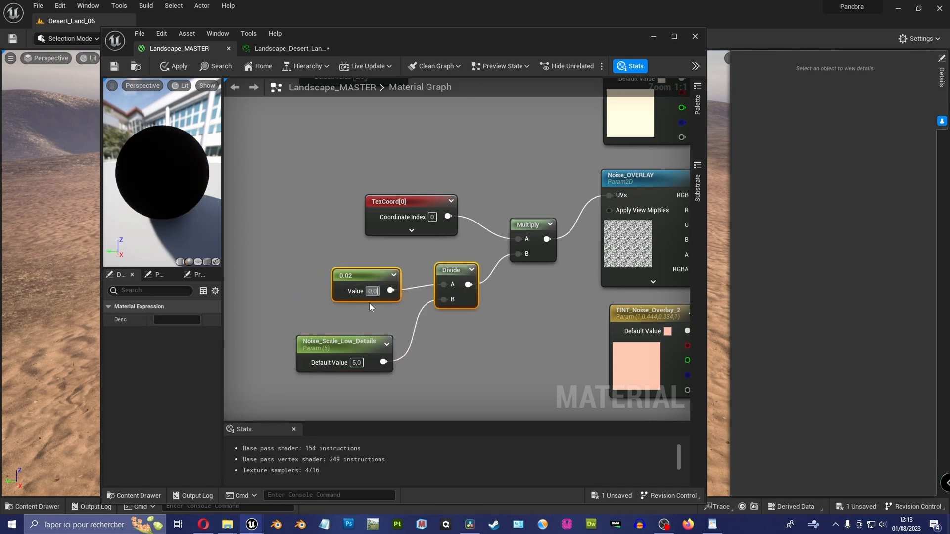
pyautogui.write('0,03')
pyautogui.press('Return')
# Move Noise_Scale_Low_Details just below its constant and save the master material.
pyautogui.moveTo(362, 340); pyautogui.dragTo(373, 321)
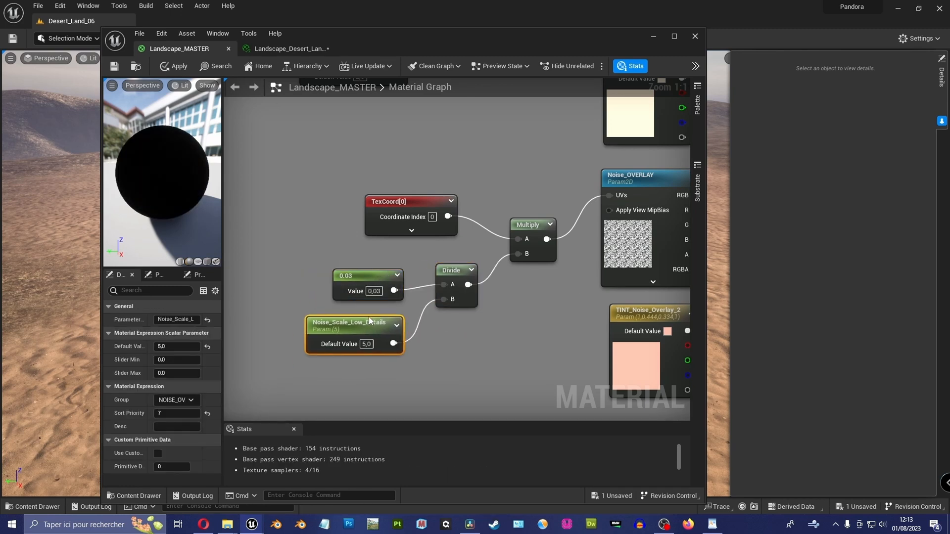
pyautogui.click(381, 252)
pyautogui.click(114, 65)
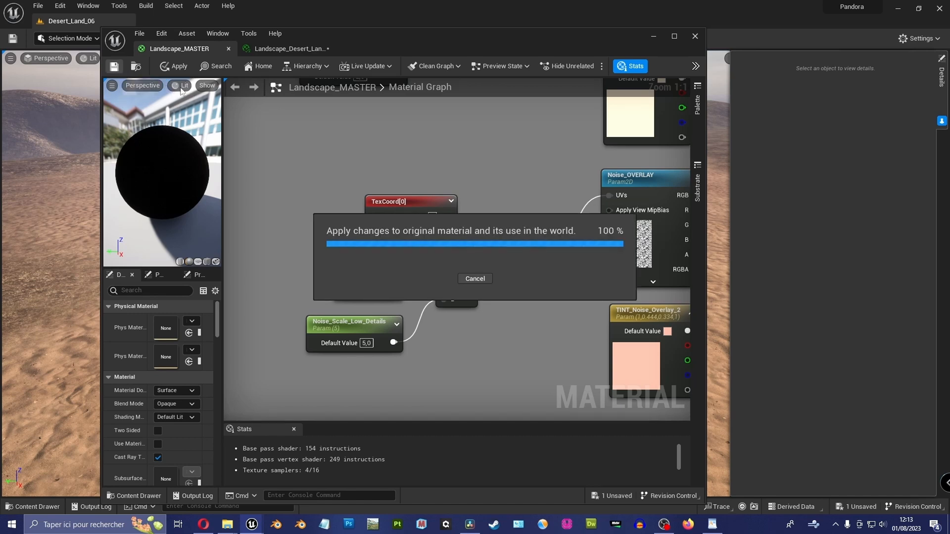
# Return to the desert landscape's material instance and set Noise_ADDITION to 1.
pyautogui.moveTo(569, 38); pyautogui.dragTo(399, 58)
pyautogui.click(141, 67)
pyautogui.moveTo(302, 62); pyautogui.dragTo(10, 47)
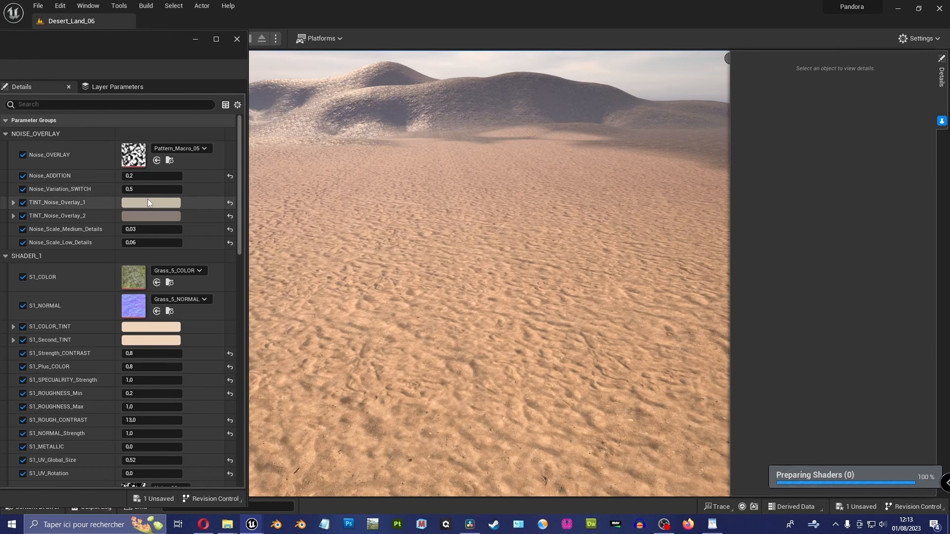
pyautogui.click(148, 179)
pyautogui.write('1')
pyautogui.press('Return')
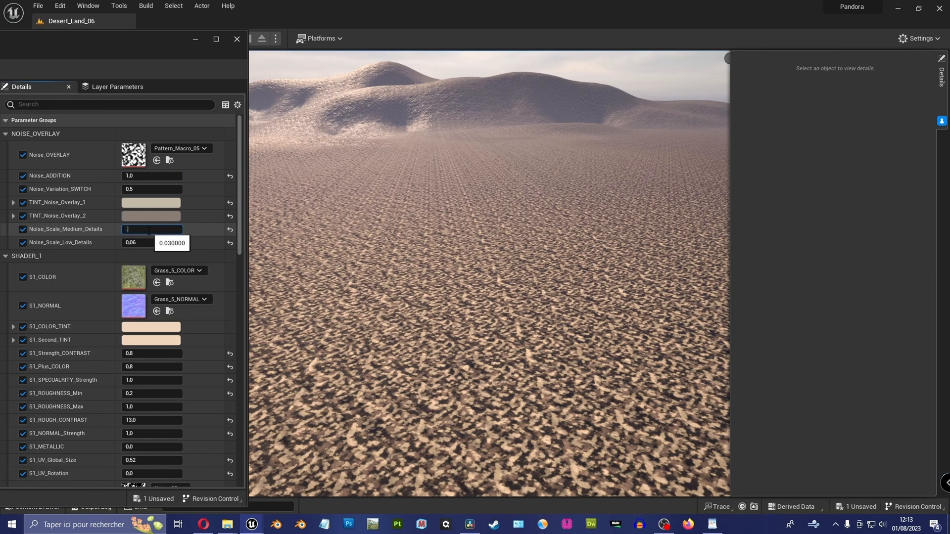
# Try Noise_Scale_Medium_Details at 0.2, and set it to 1.
pyautogui.write('0,2')
pyautogui.press('Return')
pyautogui.write('1')
pyautogui.press('Return')
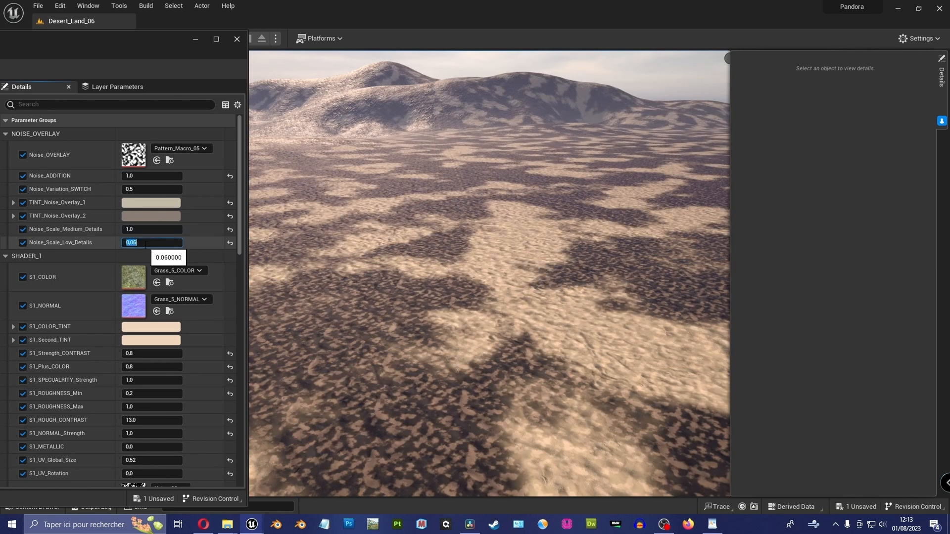
# Try Noise_Scale_Low_Details at 2 and 3, and set it to 5.
pyautogui.write('2')
pyautogui.press('Return')
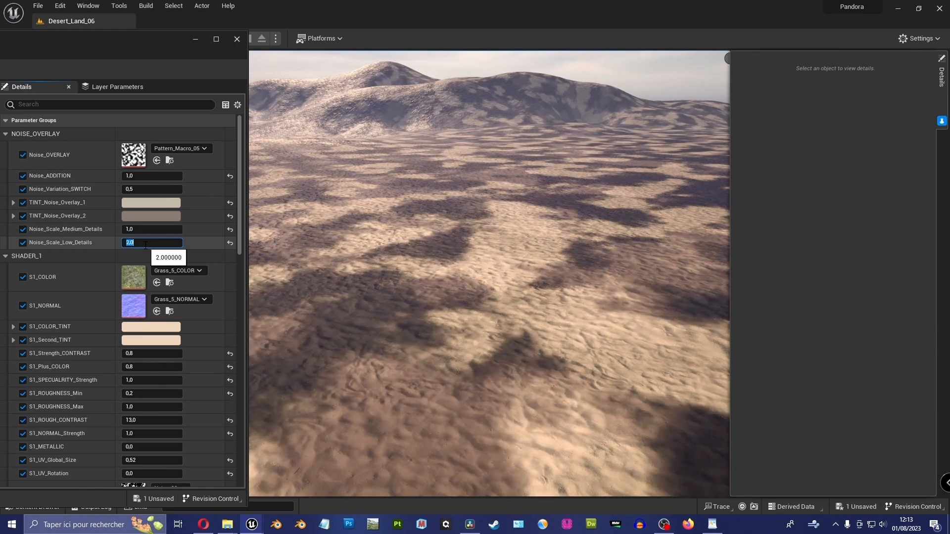
pyautogui.write('3')
pyautogui.press('Return')
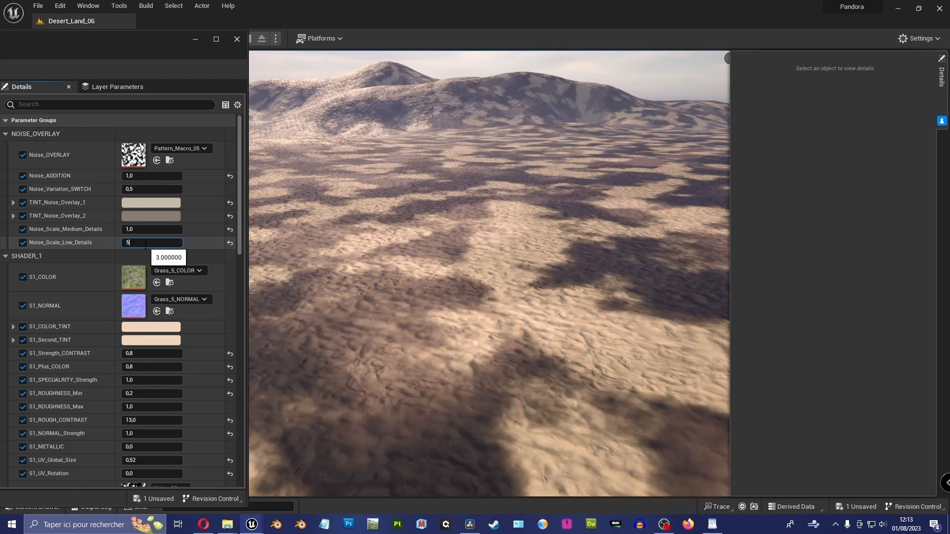
pyautogui.write('5')
pyautogui.press('Return')
# Reduce Noise_ADDITION to 0.1 and compare the sand with it at 0.
pyautogui.click(144, 177)
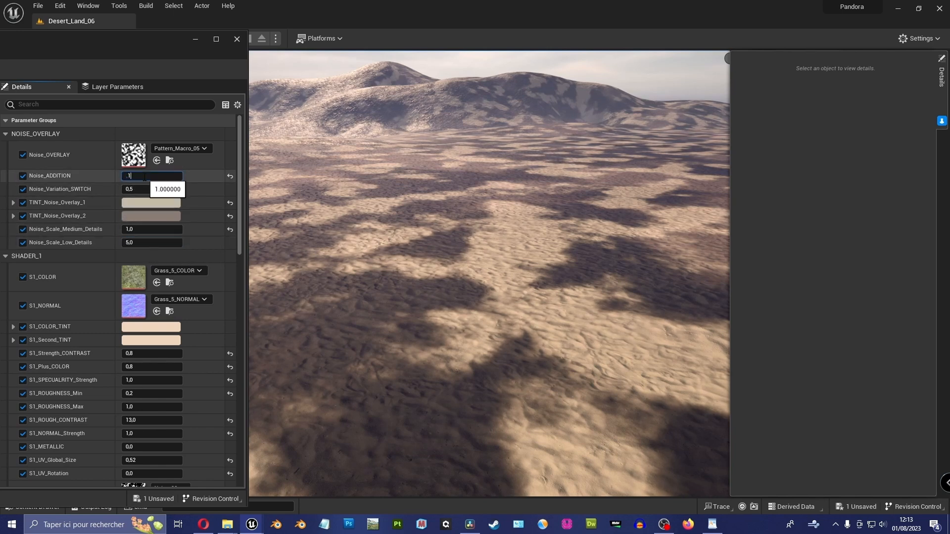
pyautogui.write('.1')
pyautogui.press('Return')
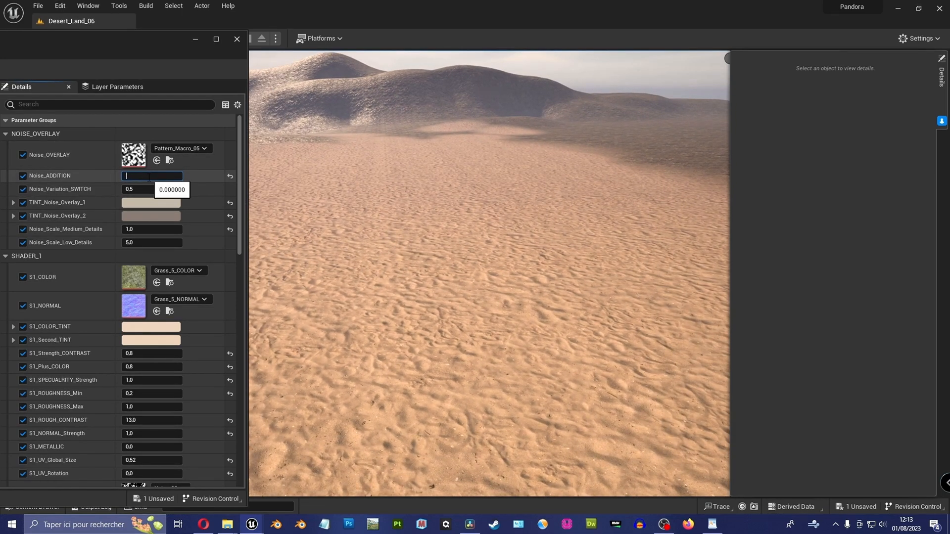
# Examine the noise variation and remaining tiling across the grass landscape, near the ground and from above.
pyautogui.press('s')
pyautogui.moveTo(445, 222); pyautogui.dragTo(463, 232, button='right')
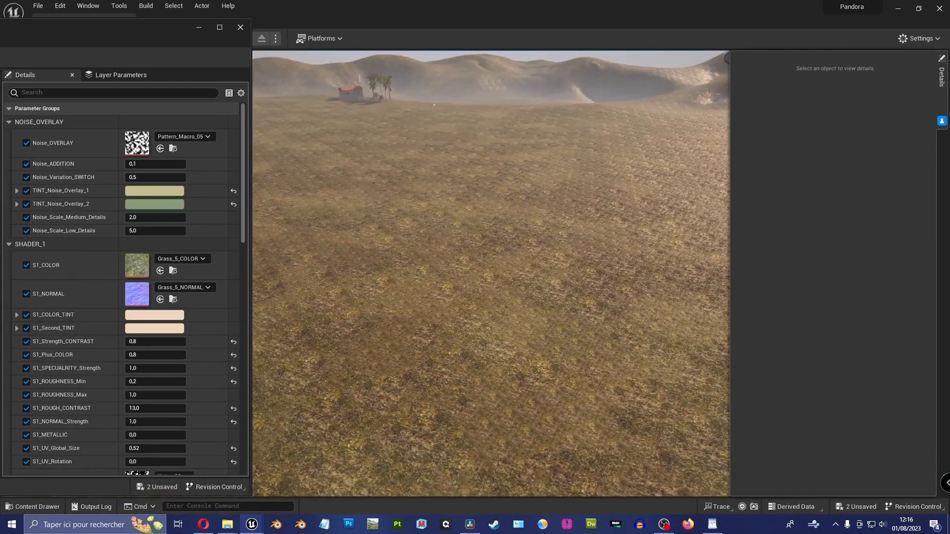
pyautogui.moveTo(462, 232); pyautogui.dragTo(420, 198, button='right')
pyautogui.moveTo(548, 298); pyautogui.dragTo(544, 318, button='right')
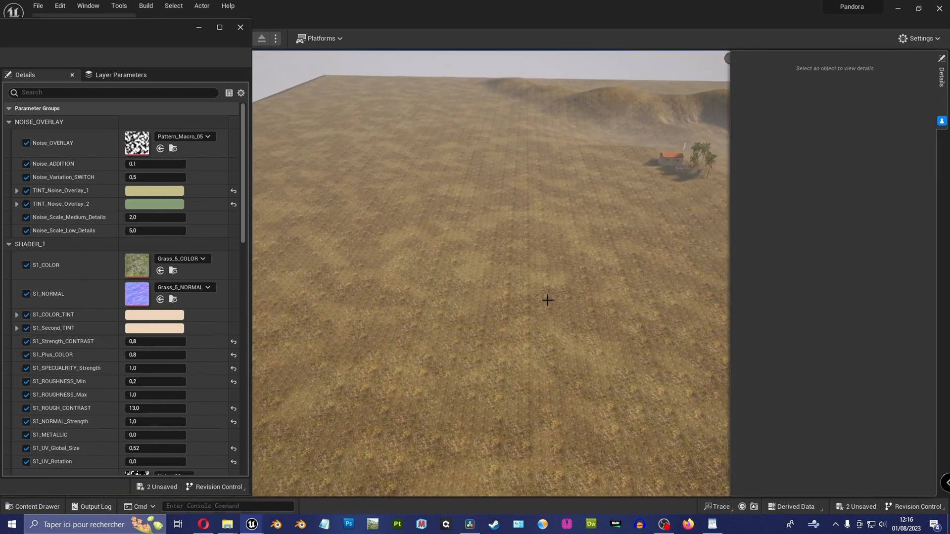
pyautogui.moveTo(428, 326); pyautogui.dragTo(448, 304, button='right')
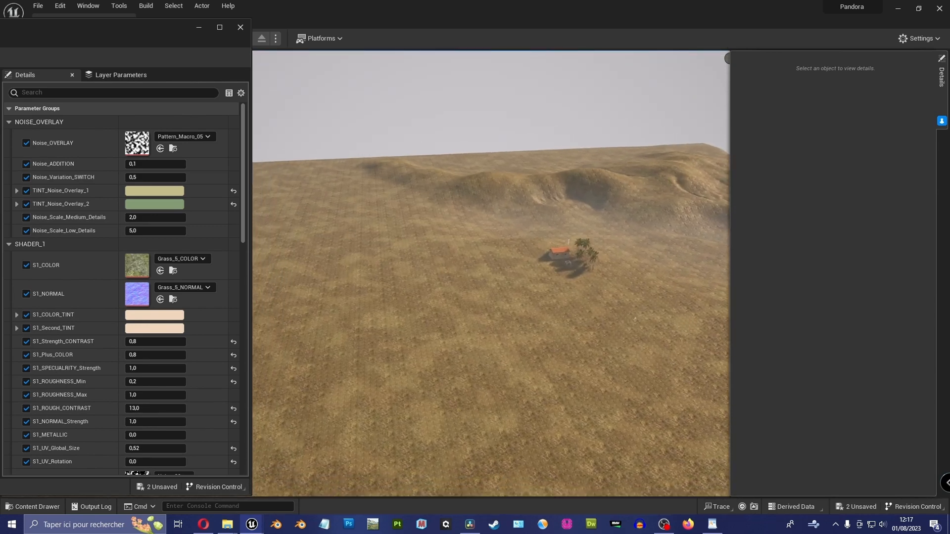
pyautogui.moveTo(448, 305); pyautogui.dragTo(419, 298, button='right')
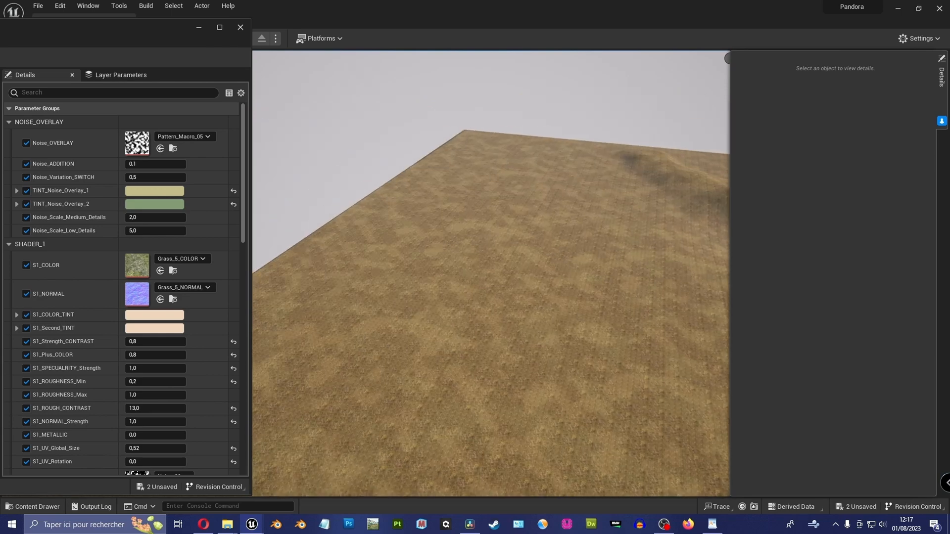
pyautogui.moveTo(419, 298); pyautogui.dragTo(462, 286, button='right')
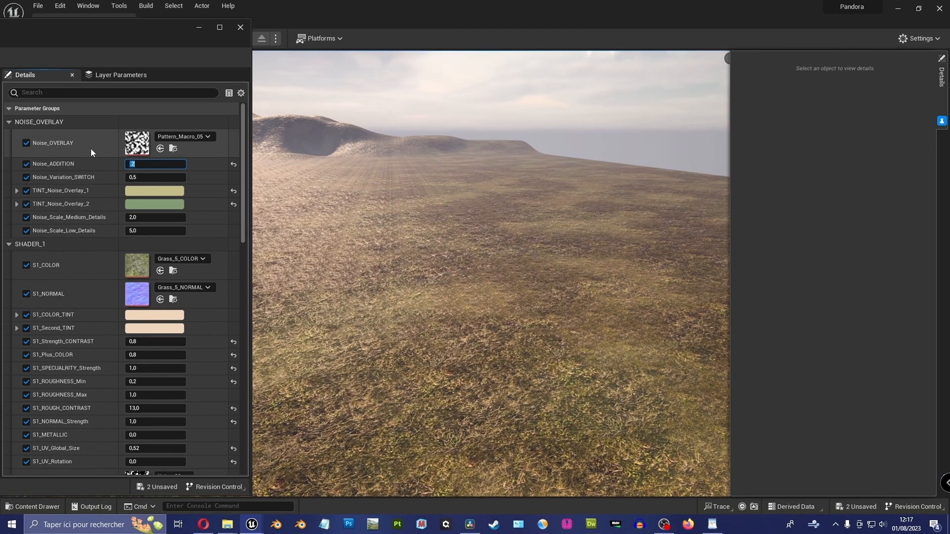
# Set Noise_ADDITION to 0.15 and close the material instance editor.
pyautogui.write('.15')
pyautogui.press('Return')
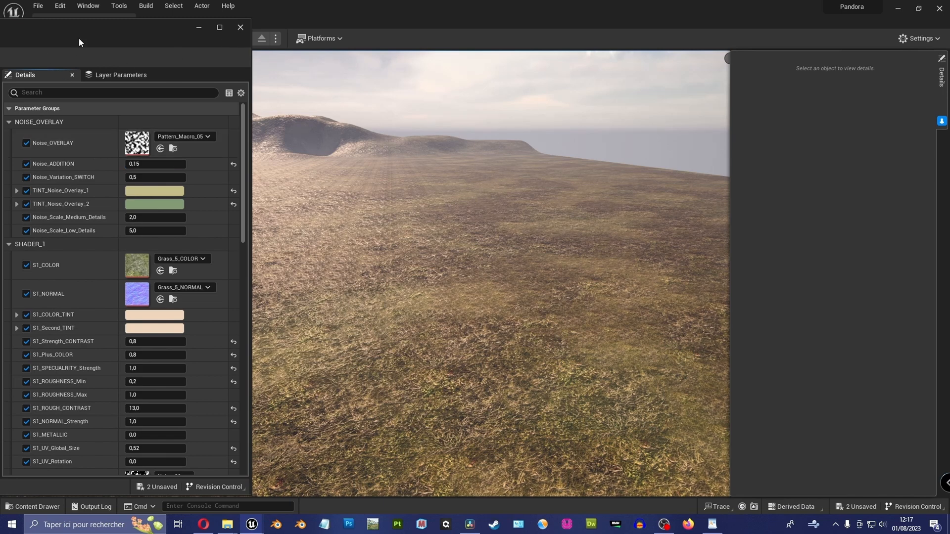
pyautogui.click(240, 27)
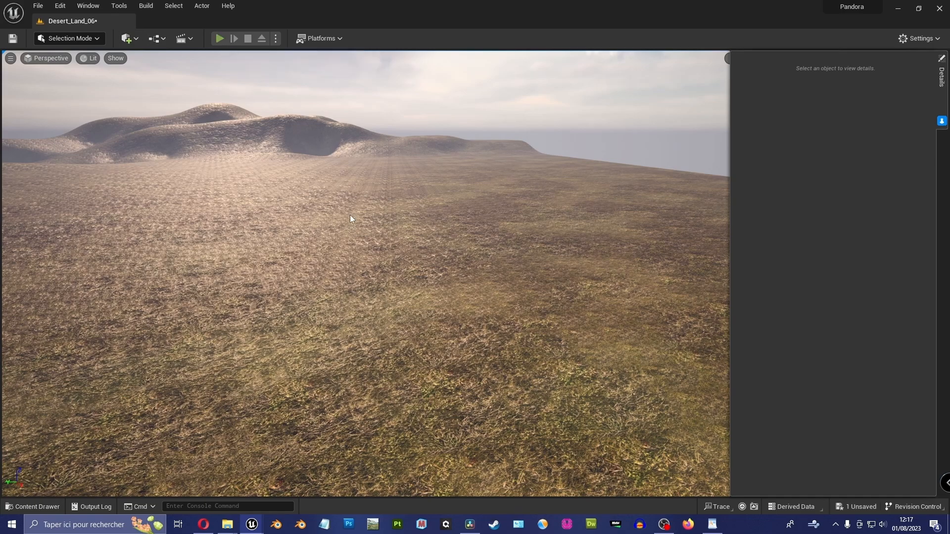
# Play-test the level to view the noise variation across the grass landscape.
pyautogui.hotkey('alt', 'p')
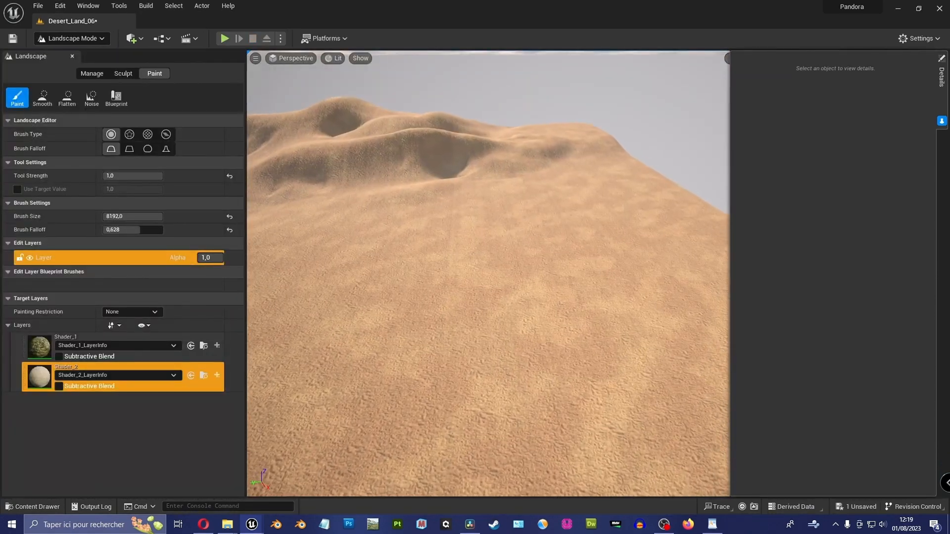
# Switch from Landscape to Selection mode and bring the material instance editor back into view over the sand.
pyautogui.press('w')
pyautogui.moveTo(488, 274)
pyautogui.mouseDown(button='right')
pyautogui.moveTo(487, 237)
pyautogui.moveTo(508, 277)
pyautogui.mouseUp(button='right')
pyautogui.click(71, 38)
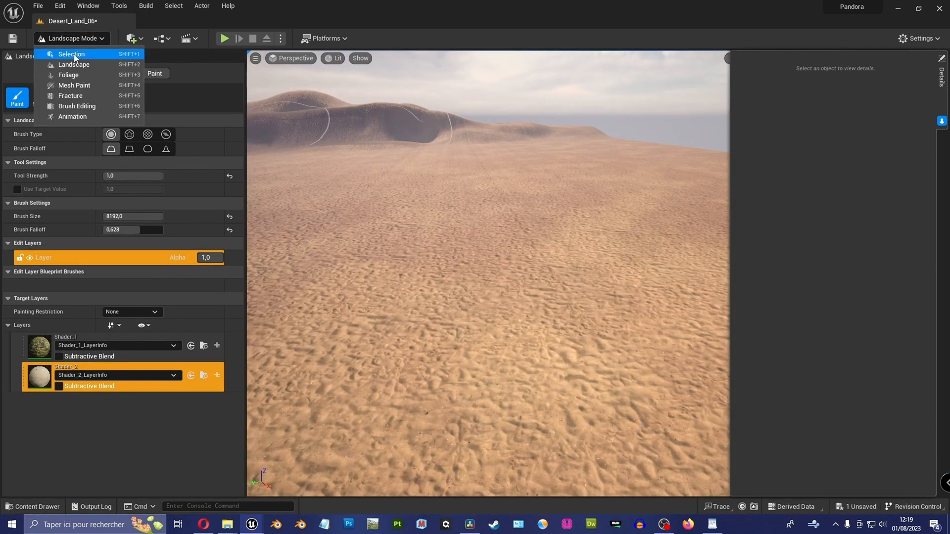
pyautogui.click(73, 54)
pyautogui.moveTo(402, 253); pyautogui.dragTo(383, 234, button='right')
pyautogui.moveTo(1, 54); pyautogui.dragTo(55, 41)
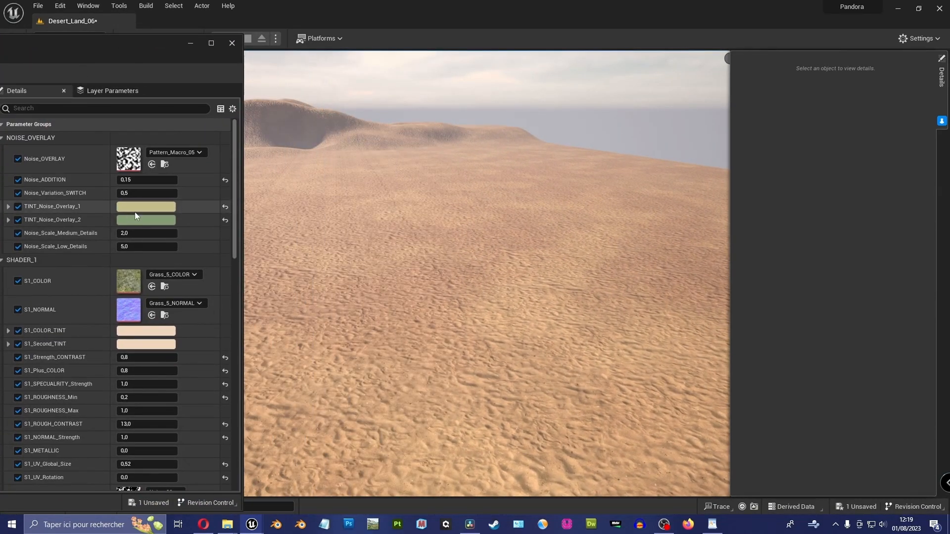
# Recolour TINT_Noise_Overlay_1 to a light sandy orange and accept the colour.
pyautogui.click(151, 207)
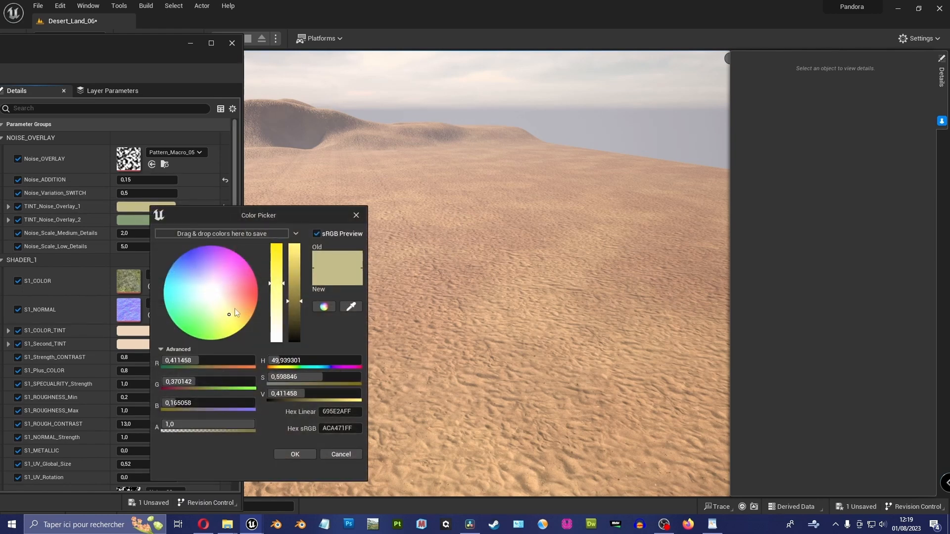
pyautogui.moveTo(230, 313); pyautogui.dragTo(233, 311)
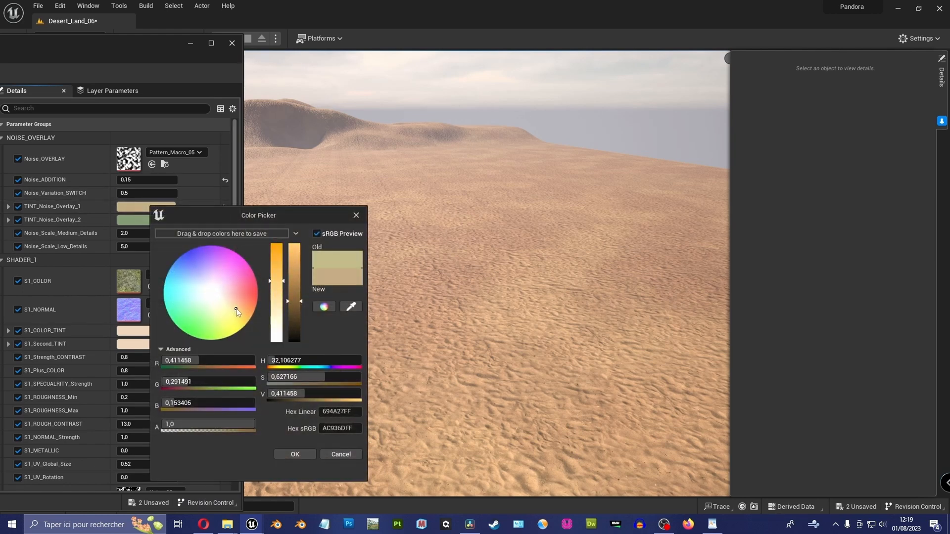
pyautogui.moveTo(296, 302)
pyautogui.mouseDown()
pyautogui.moveTo(296, 287)
pyautogui.moveTo(300, 330)
pyautogui.mouseUp()
pyautogui.click(295, 454)
# Recolour TINT_Noise_Overlay_2 to a light reddish-brown, brighten it, and accept the colour.
pyautogui.click(157, 221)
pyautogui.click(243, 312)
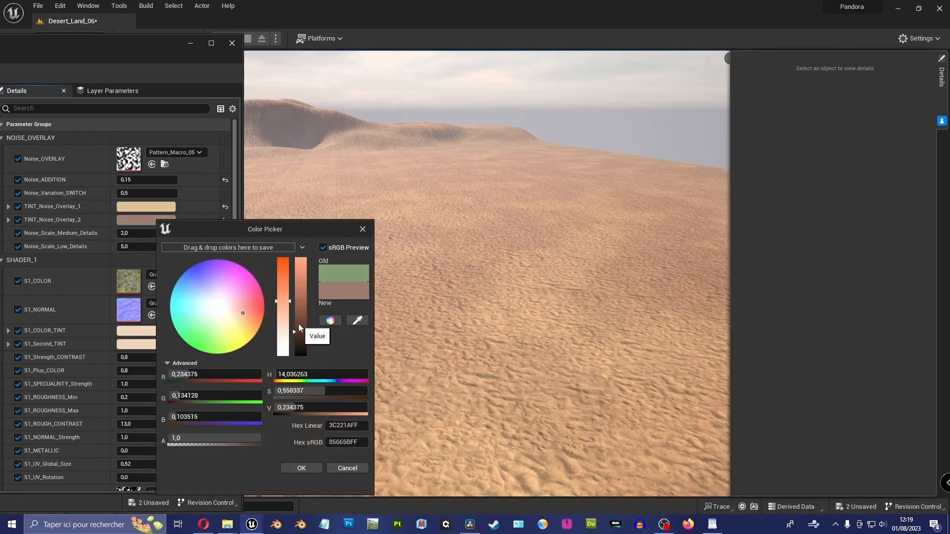
pyautogui.click(299, 325)
pyautogui.click(283, 293)
pyautogui.click(300, 310)
pyautogui.click(301, 468)
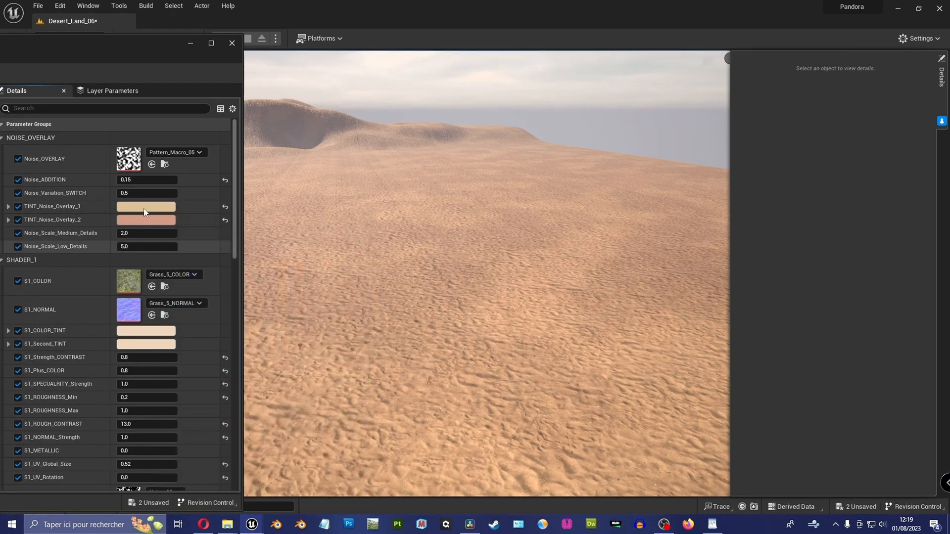
# Check the new tints across the sand, set Noise_ADDITION to 0.17, and move the material instance editor out of view.
pyautogui.moveTo(396, 248); pyautogui.dragTo(348, 222, button='right')
pyautogui.press('w')
pyautogui.moveTo(487, 274); pyautogui.dragTo(530, 275, button='right')
pyautogui.moveTo(555, 131); pyautogui.dragTo(554, 133, button='right')
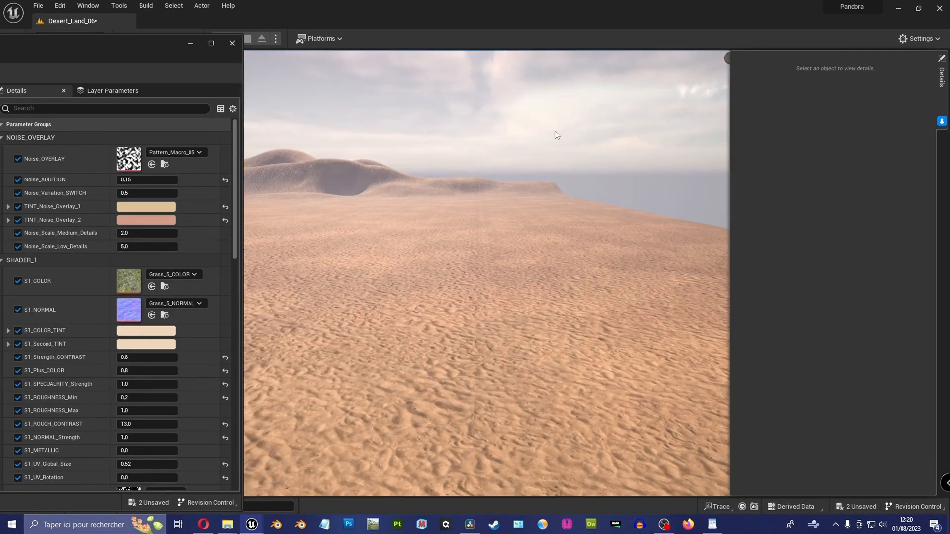
pyautogui.click(148, 180)
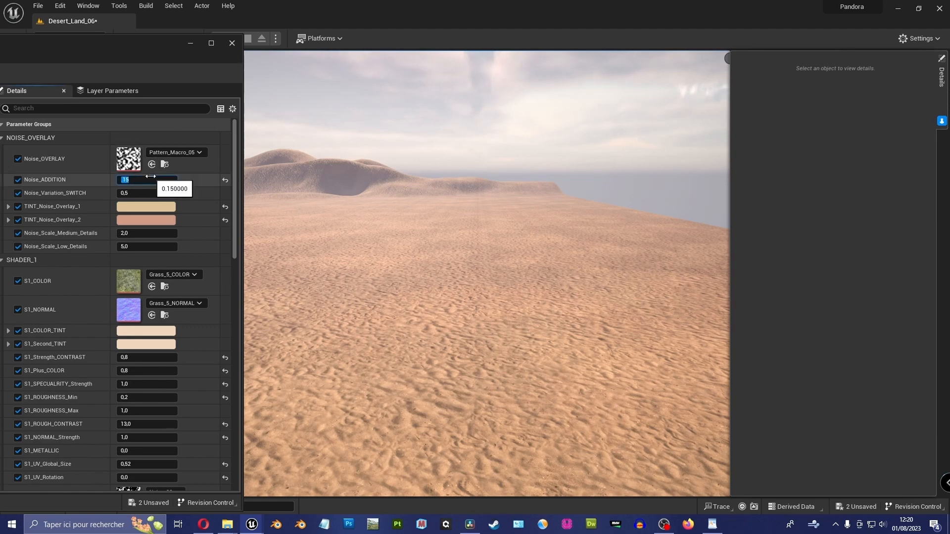
pyautogui.write('.1')
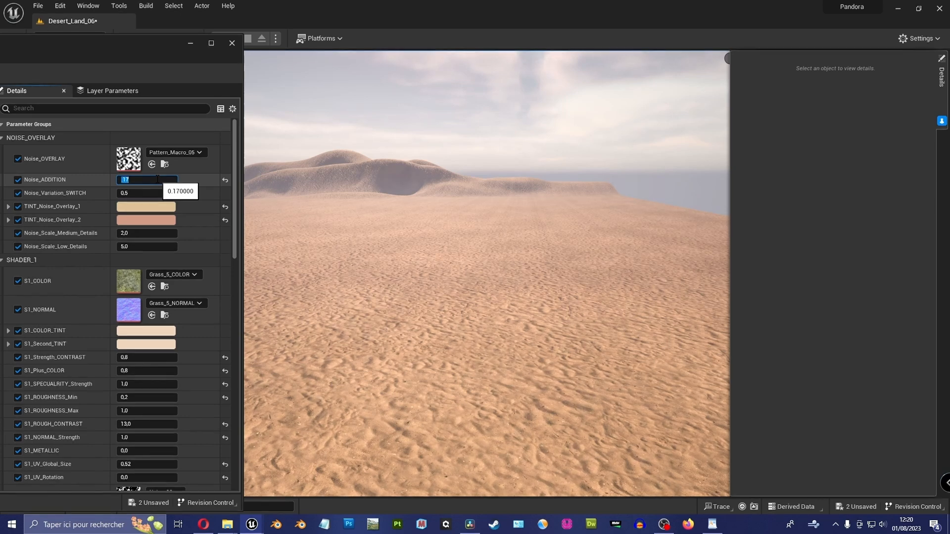
pyautogui.press('Return')
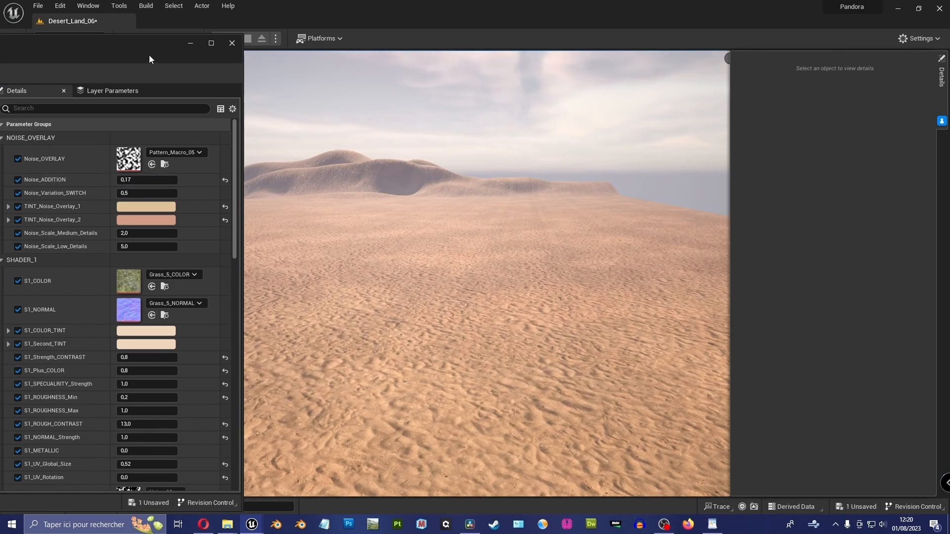
pyautogui.moveTo(155, 46); pyautogui.dragTo(0, 109)
# Play-test the level and move across the sand to examine the tinted noise variation from ground level.
pyautogui.moveTo(455, 237); pyautogui.dragTo(490, 212, button='right')
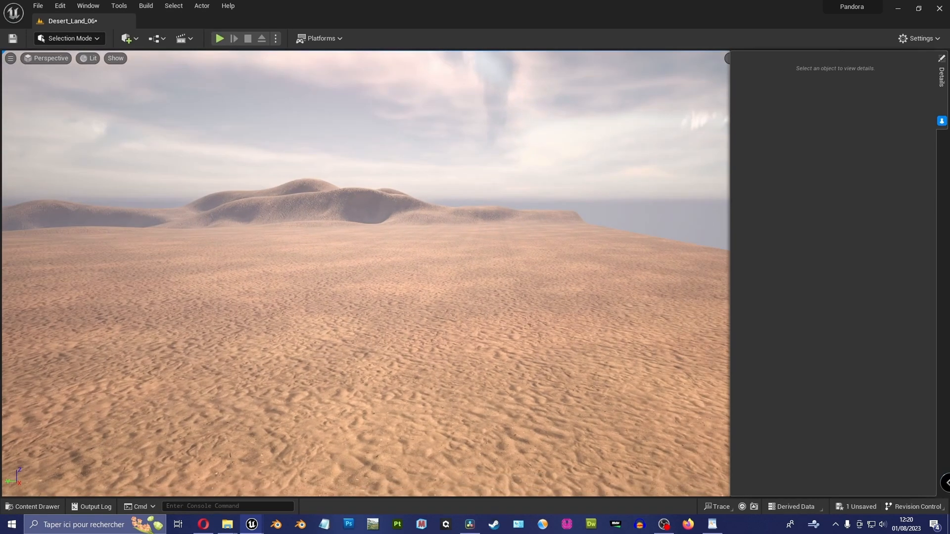
pyautogui.click(219, 39)
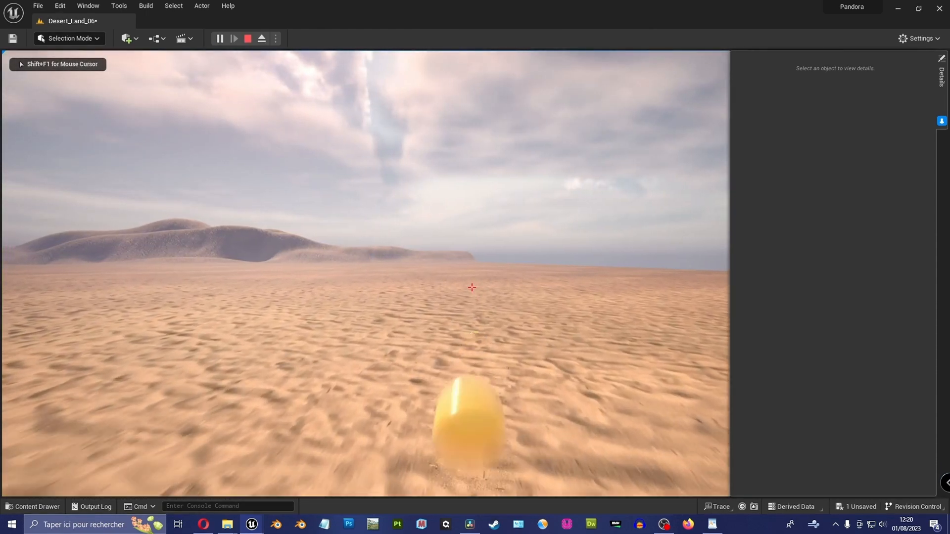
pyautogui.click(471, 287)
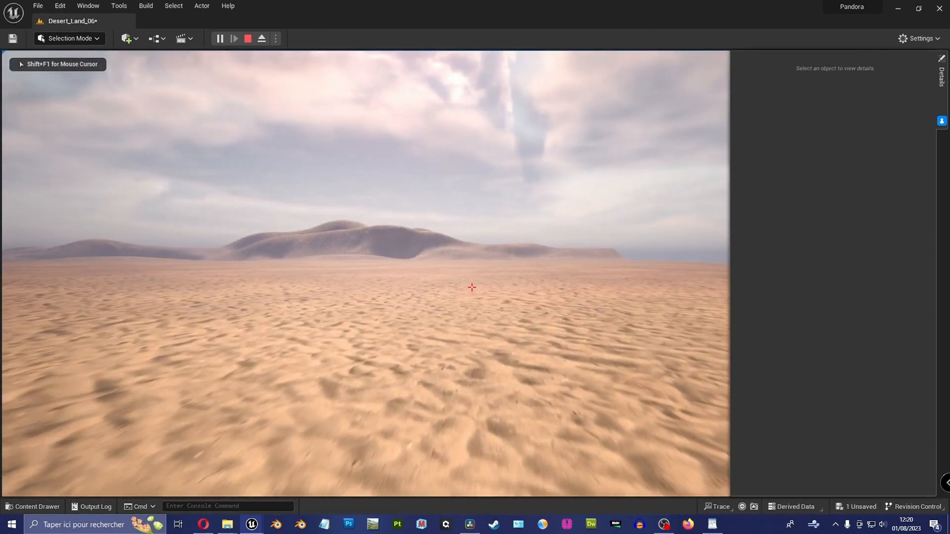